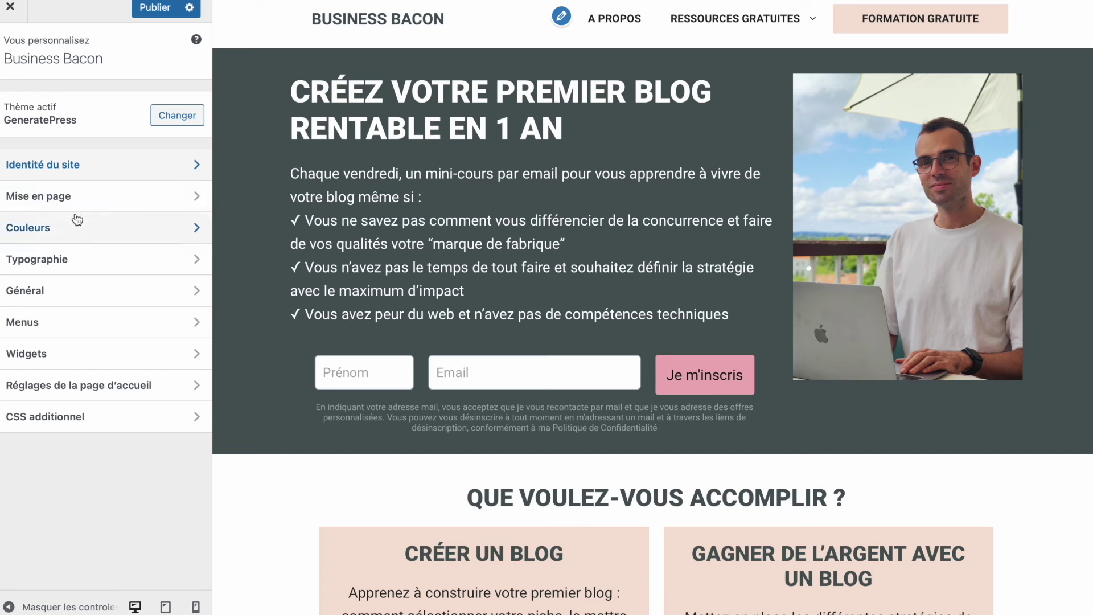
# Step: Open the container settings in the "Mise en page" section of the theme customization
pyautogui.click(75, 208)
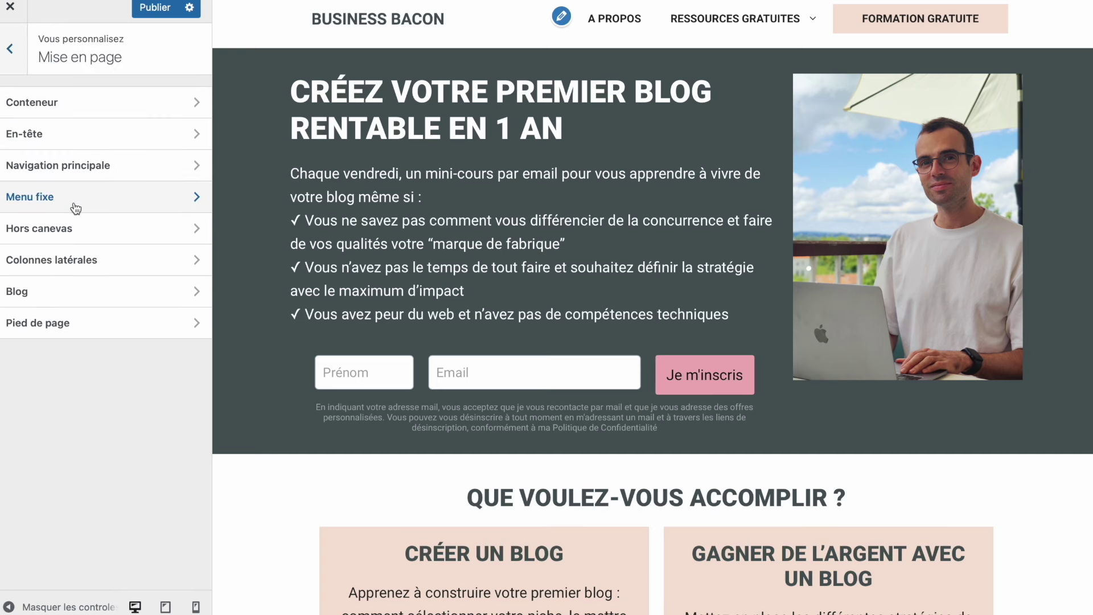
pyautogui.click(117, 101)
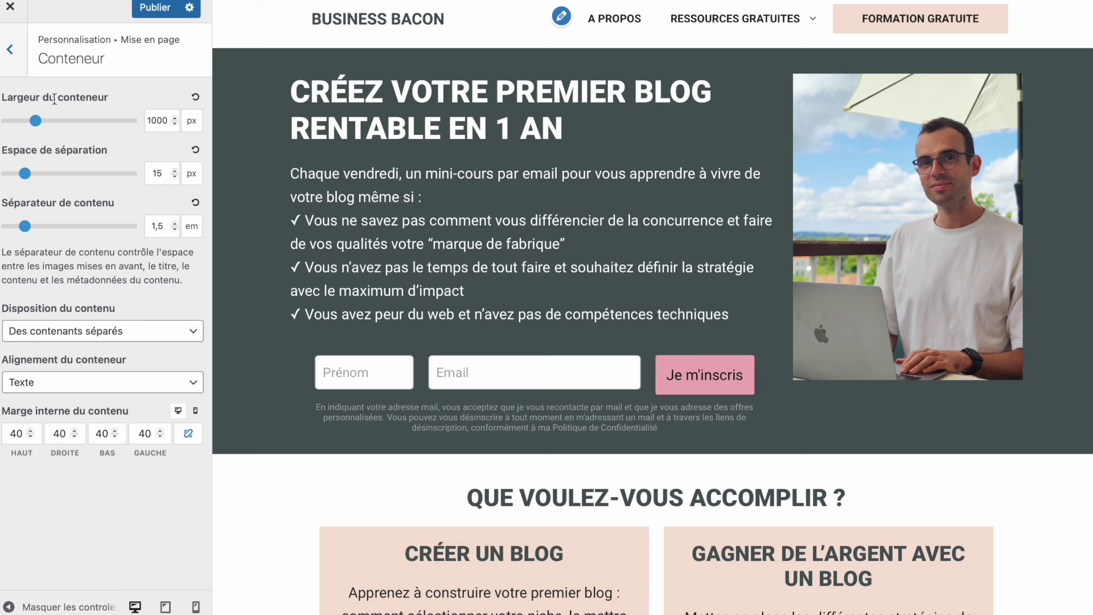
pyautogui.click(10, 50)
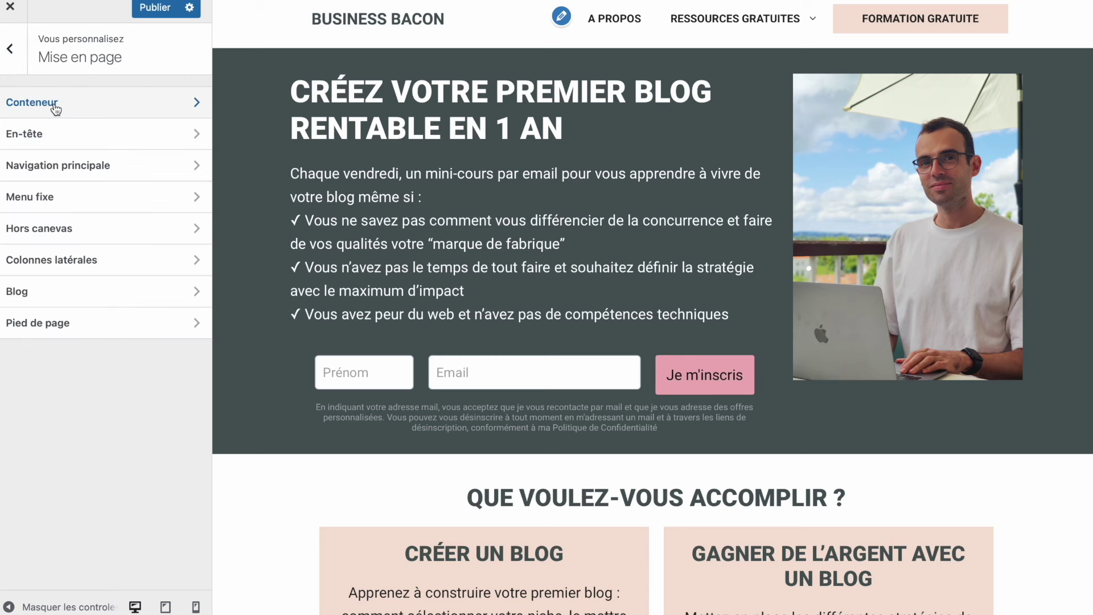
pyautogui.click(55, 104)
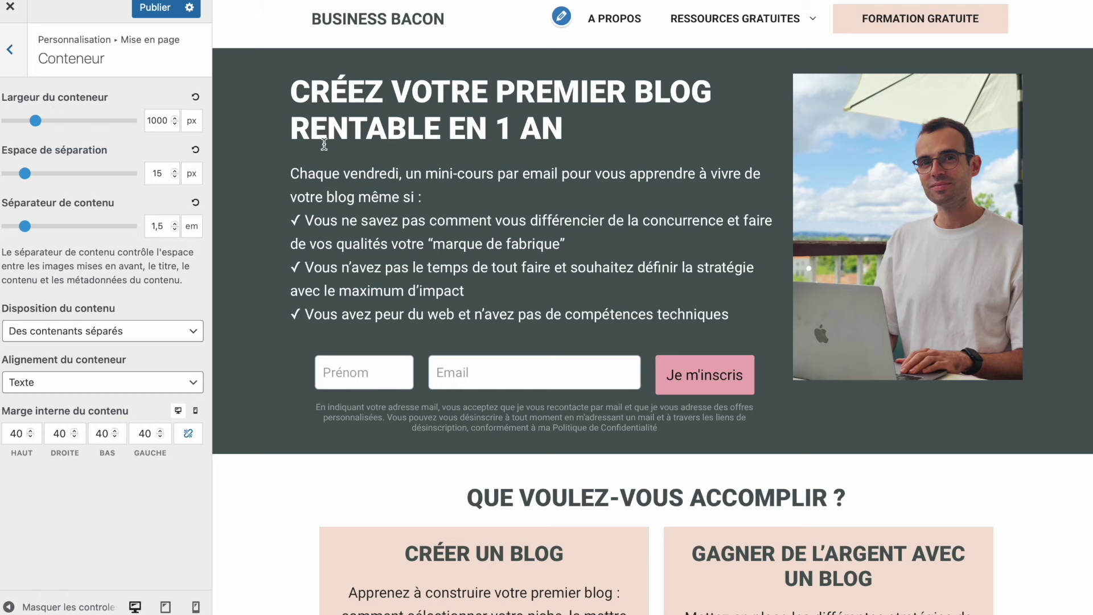
# Step: Examine the homepage preview against the container width, spacing and content layout settings, from the hero section to the newsletter block
pyautogui.scroll(-2, 323, 144)
pyautogui.scroll(-5, 324, 144)
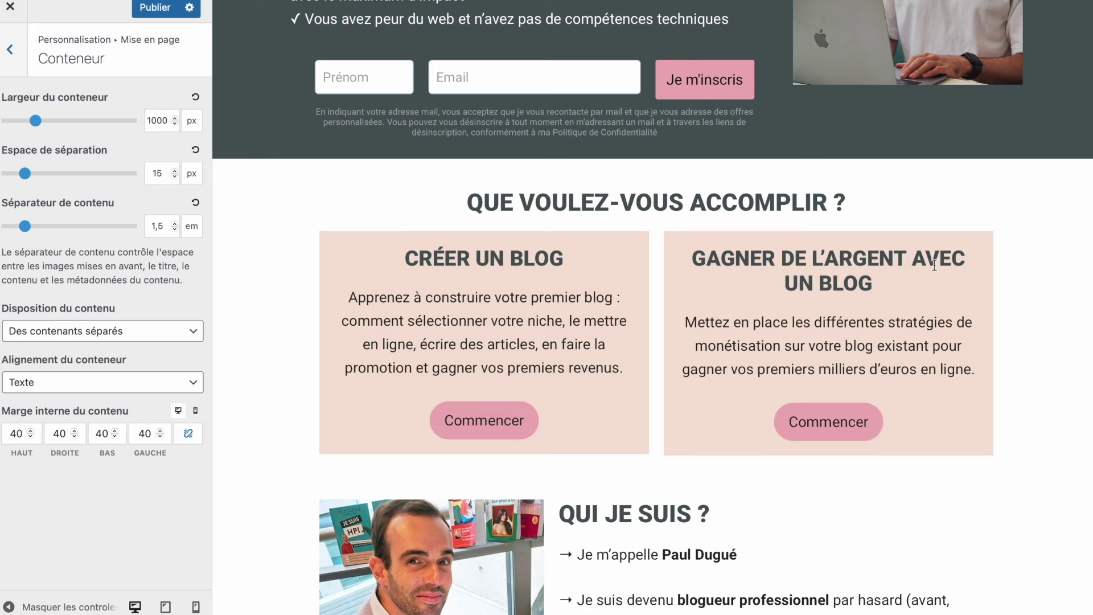
pyautogui.scroll(-7, 288, 292)
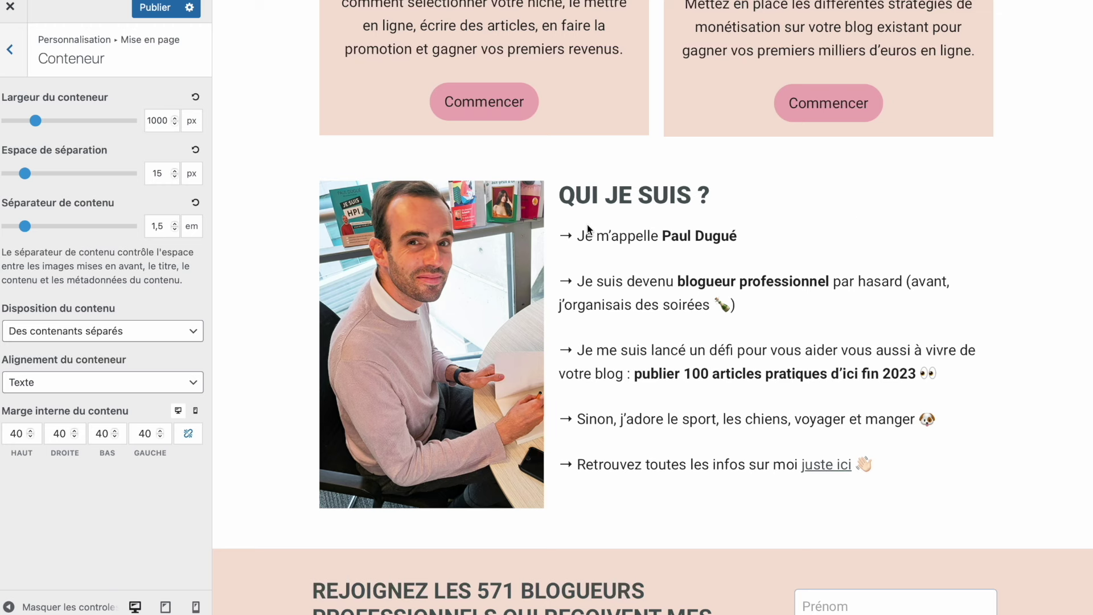
pyautogui.scroll(3, 591, 275)
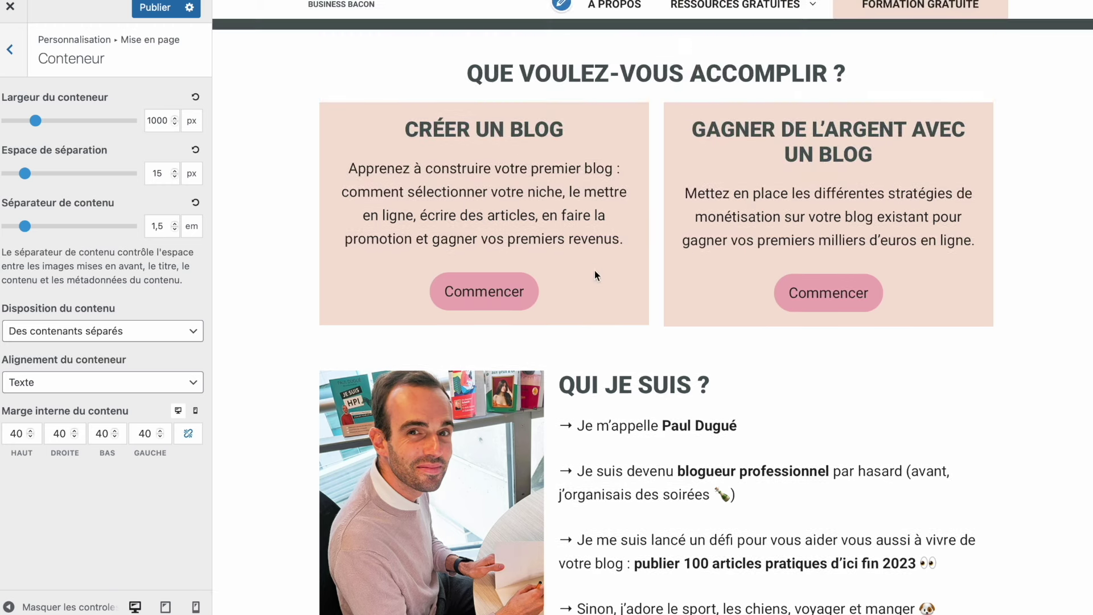
pyautogui.scroll(2, 689, 246)
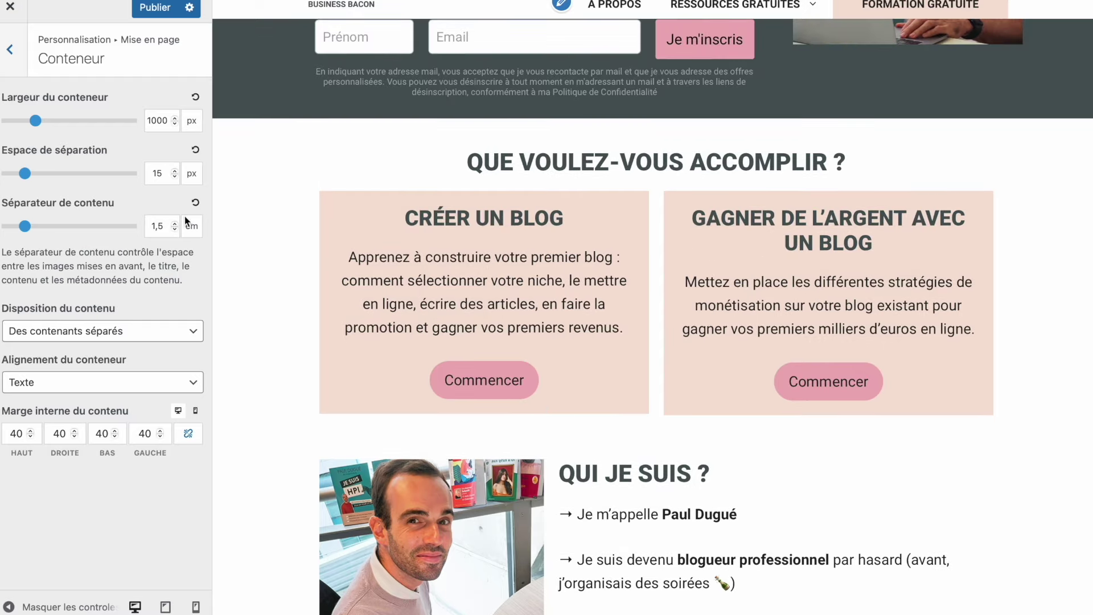
pyautogui.scroll(4, 264, 211)
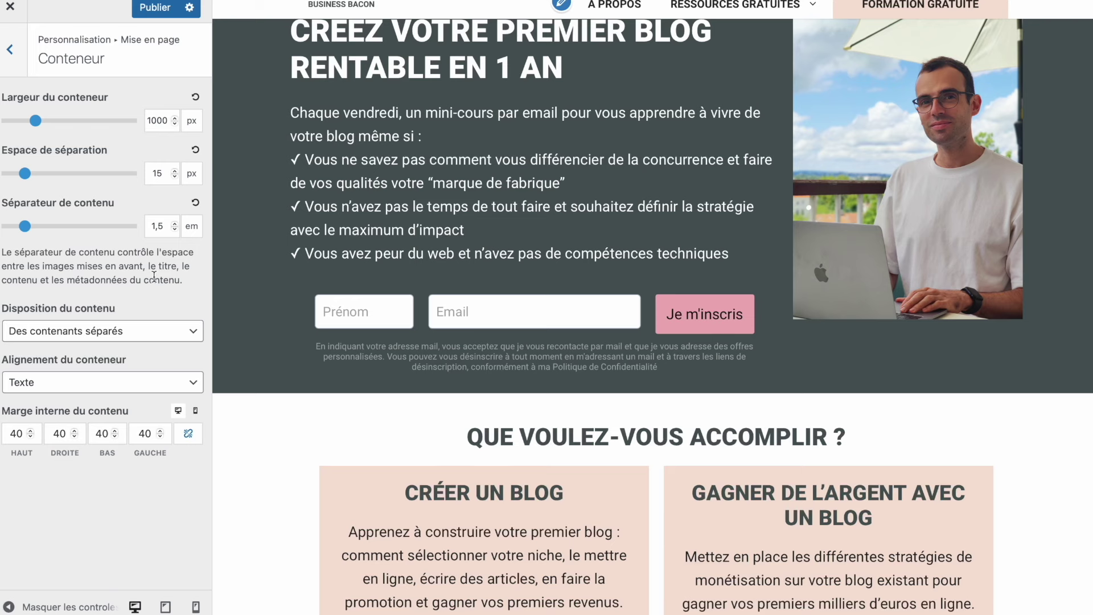
pyautogui.scroll(-7, 312, 310)
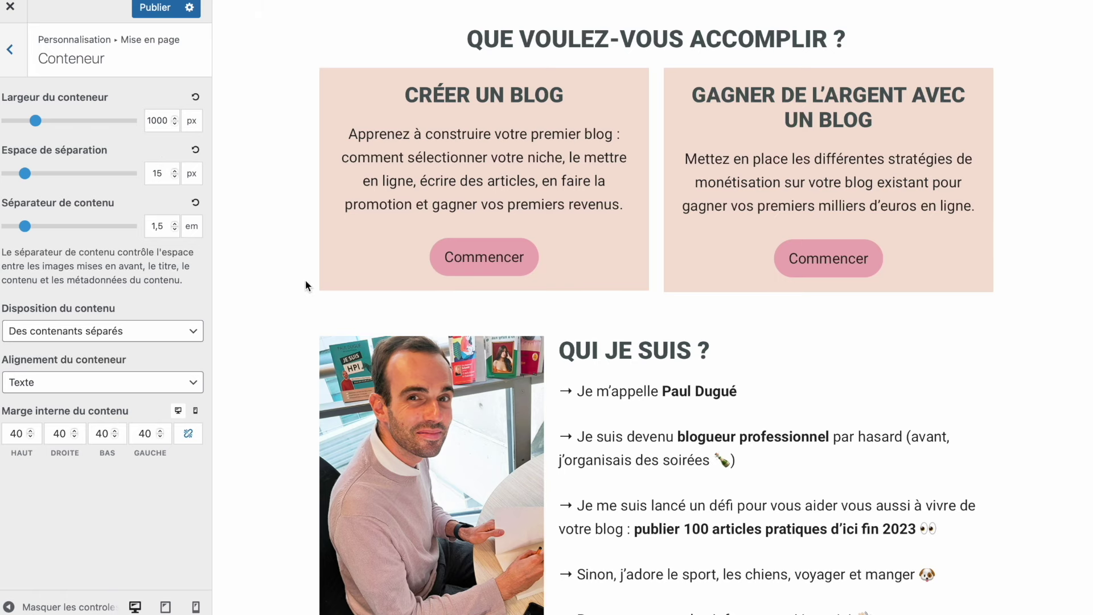
pyautogui.scroll(-6, 305, 279)
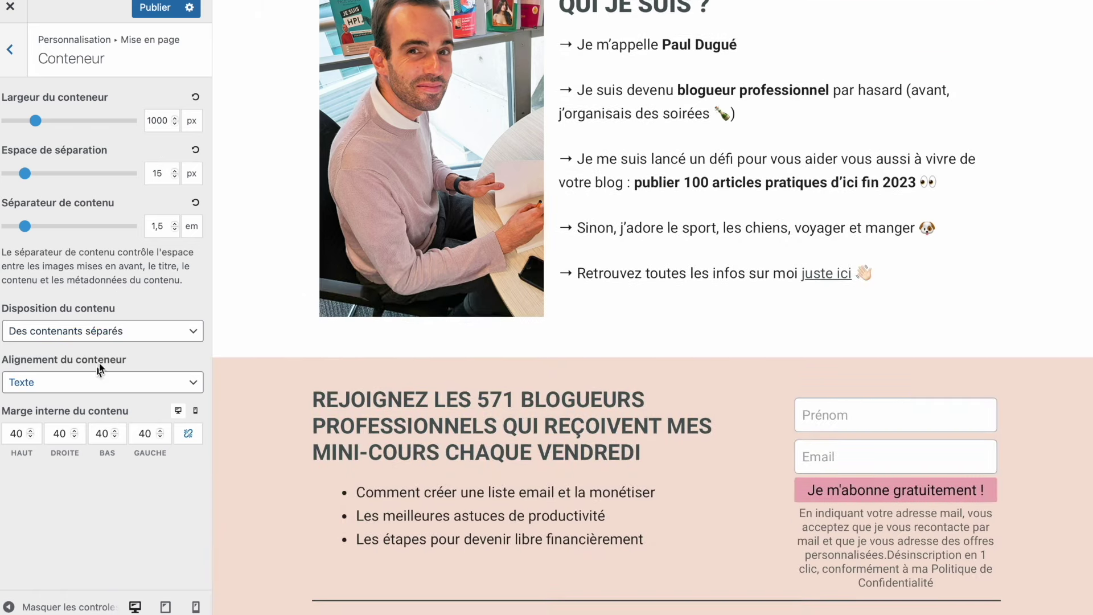
pyautogui.scroll(10, 342, 356)
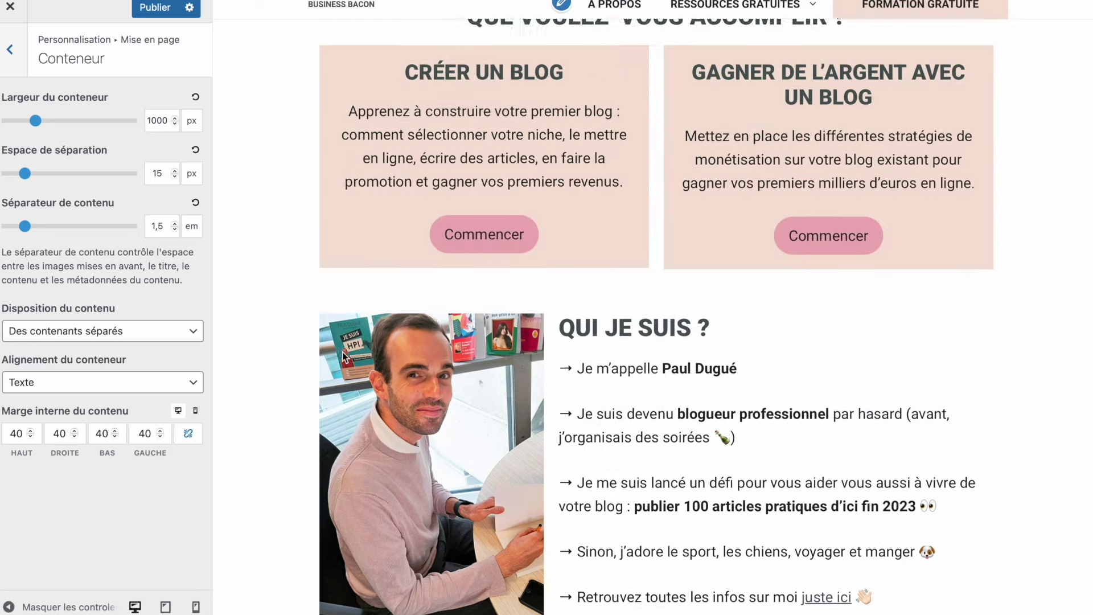
pyautogui.scroll(3, 343, 350)
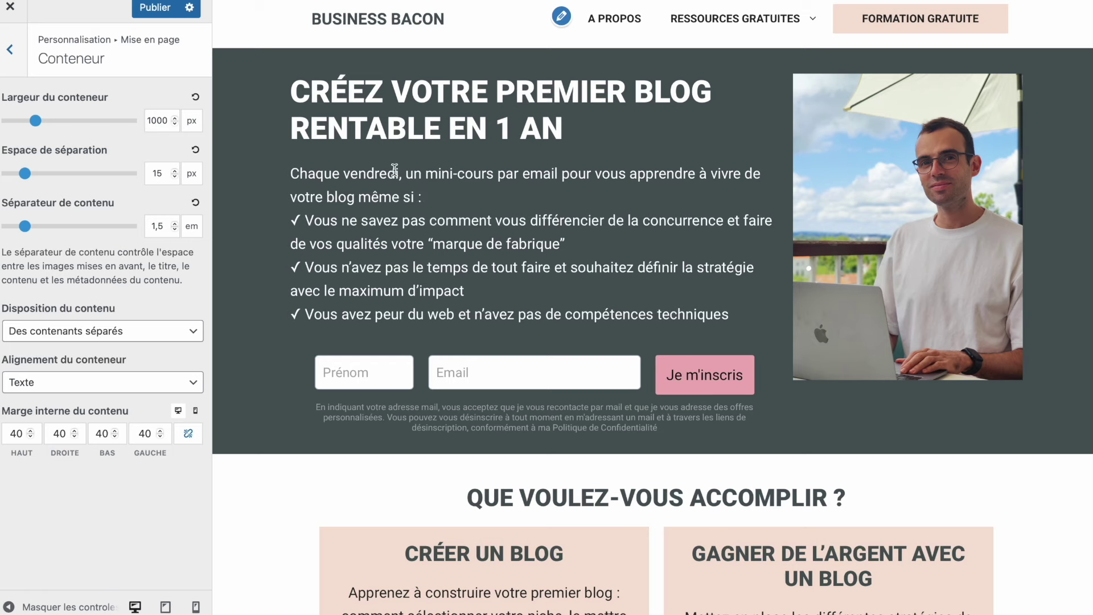
# Step: Open the "En-tête" layout settings and look through the header options
pyautogui.click(9, 57)
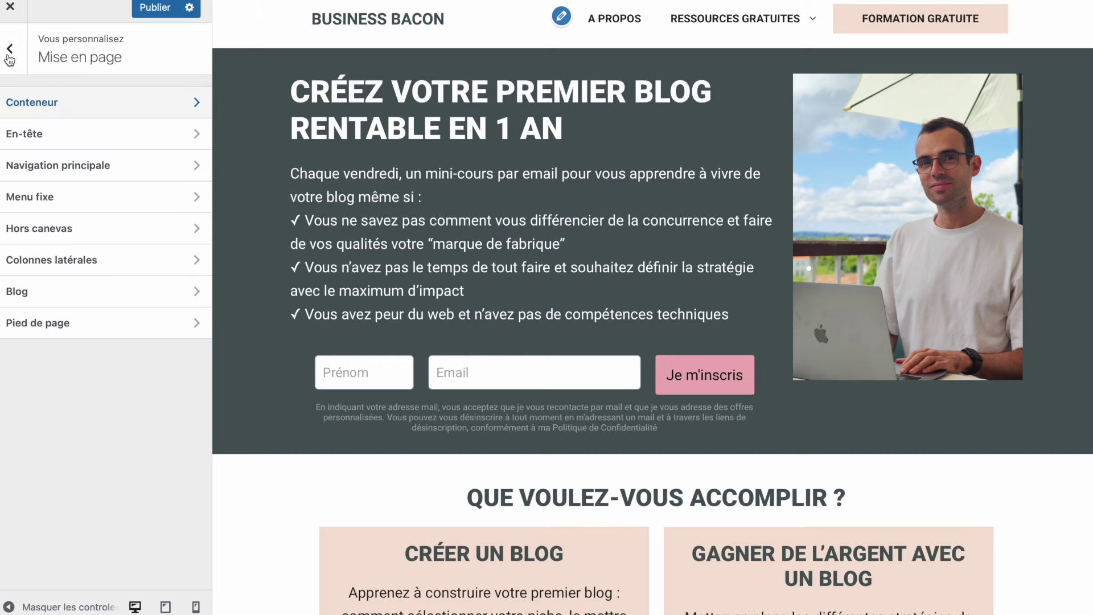
pyautogui.click(118, 147)
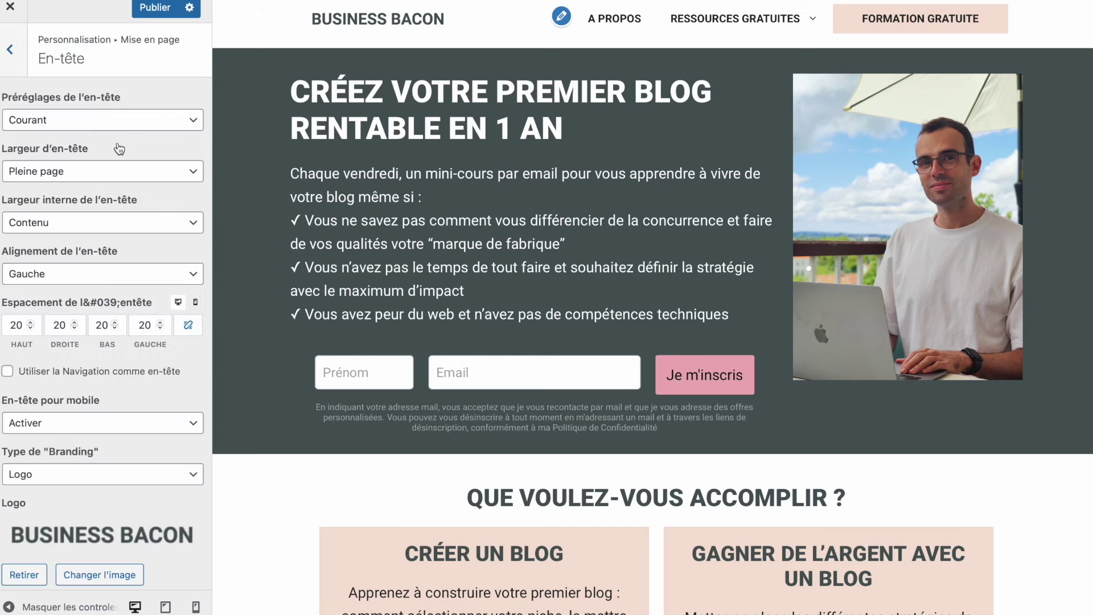
pyautogui.scroll(-3, 139, 134)
pyautogui.scroll(3, 114, 216)
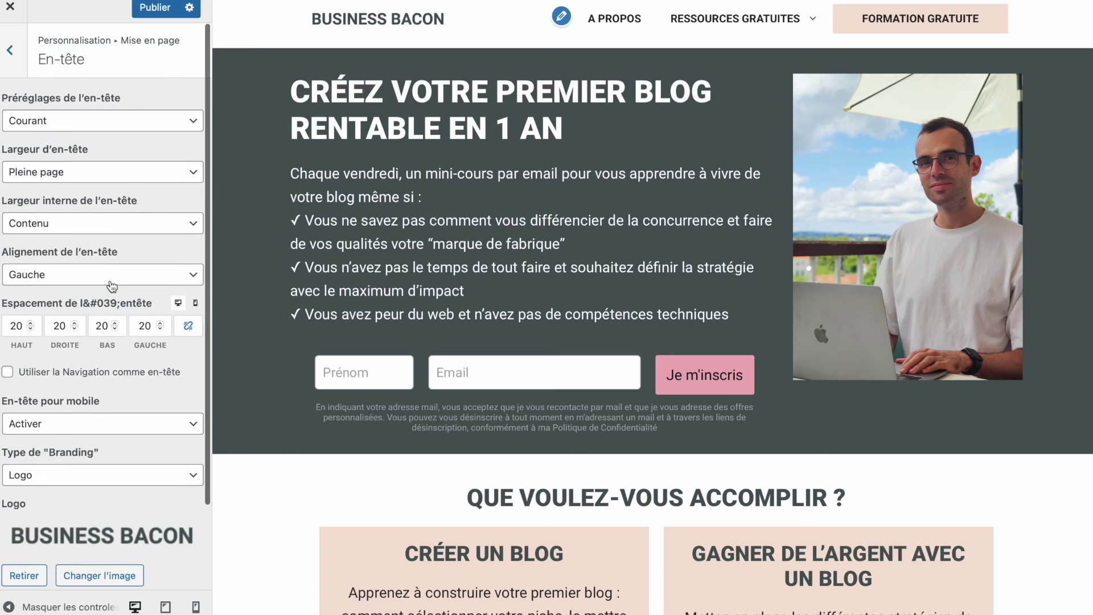
# Step: Try the "Valeur par défaut" header preset, and set the preset back to "Courant"
pyautogui.click(118, 124)
pyautogui.click(111, 134)
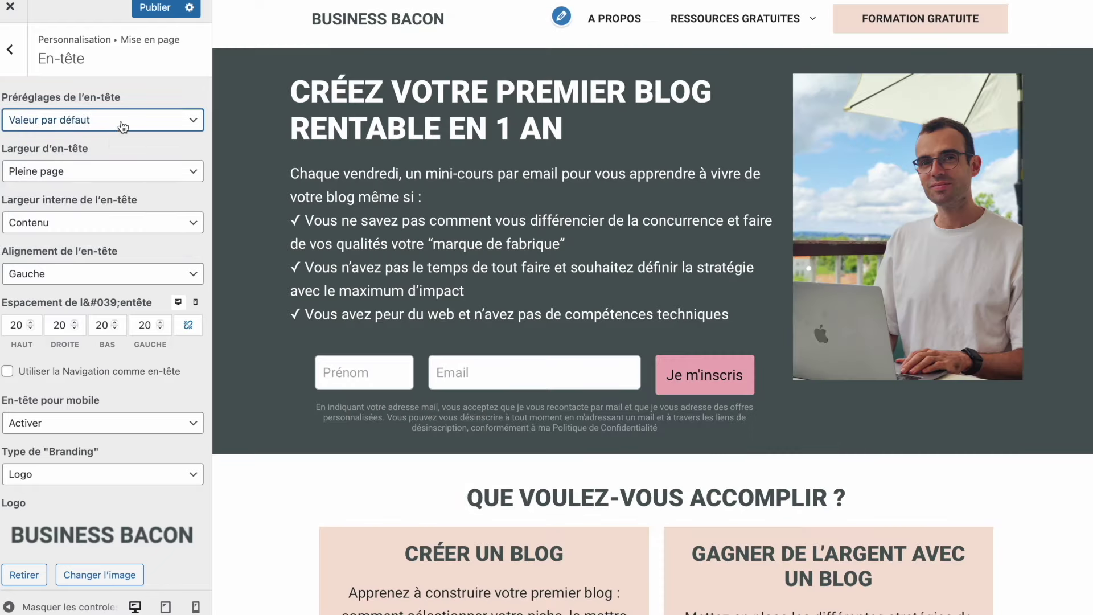
pyautogui.click(120, 118)
pyautogui.click(122, 101)
# Step: Check the pinned mobile header options and how the site menu behaves while moving through the homepage preview
pyautogui.scroll(-3, 138, 271)
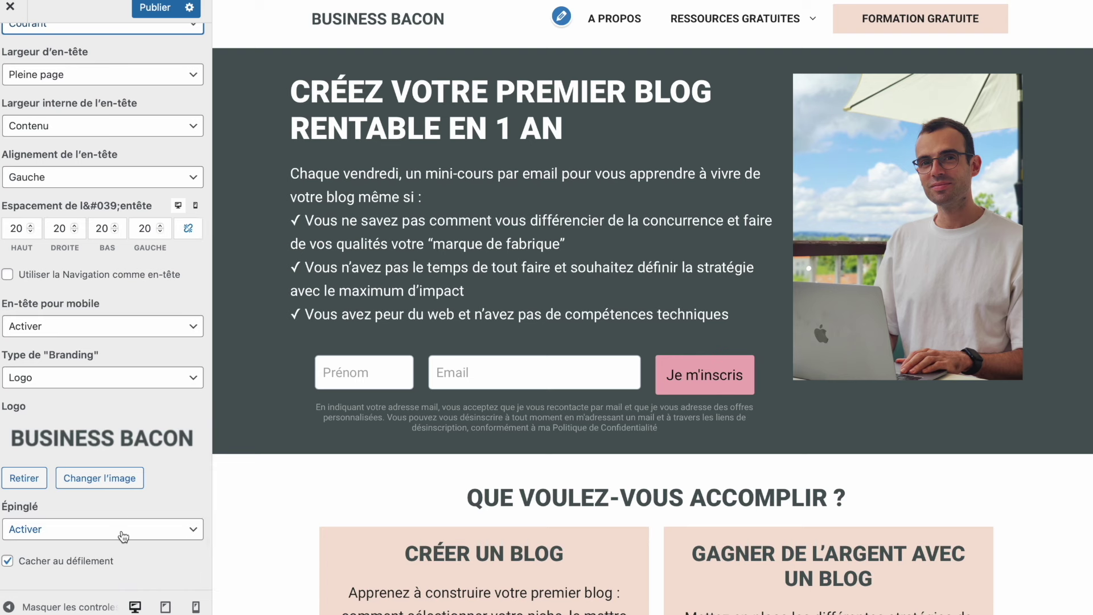
pyautogui.scroll(-5, 412, 258)
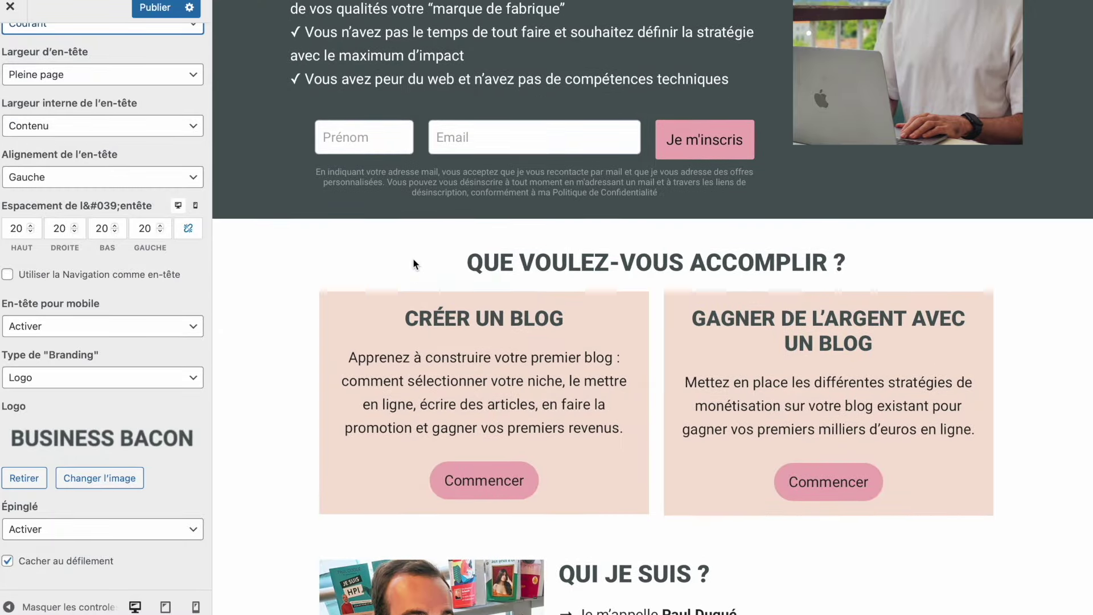
pyautogui.scroll(-12, 412, 258)
pyautogui.scroll(1, 412, 258)
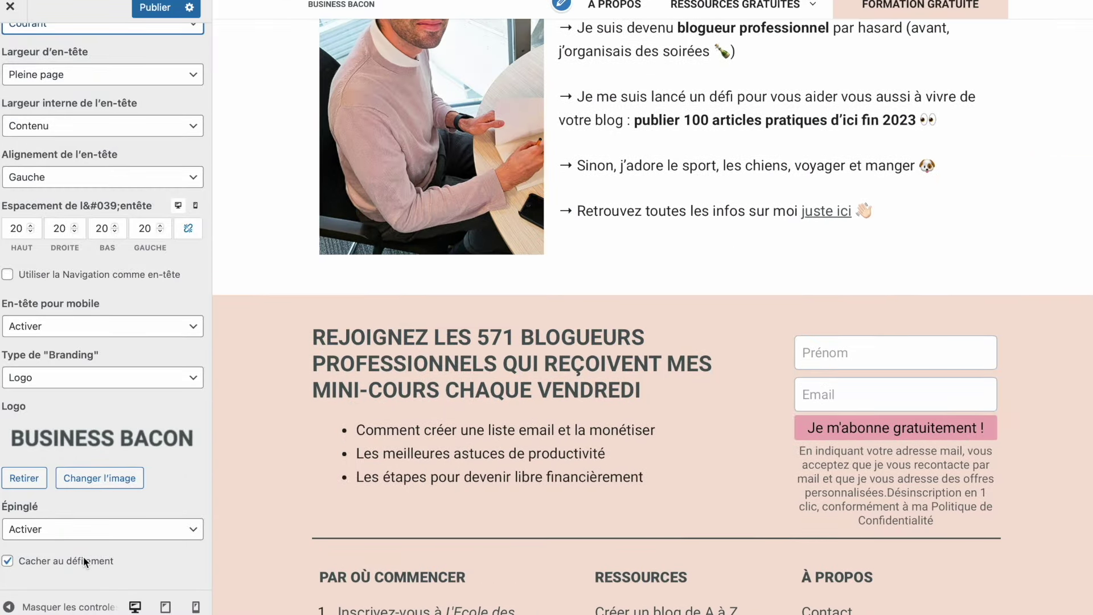
pyautogui.scroll(10, 434, 362)
pyautogui.scroll(5, 434, 362)
# Step: Try the header with "Cacher au défilement" disabled in the preview, and enable the option again
pyautogui.click(7, 563)
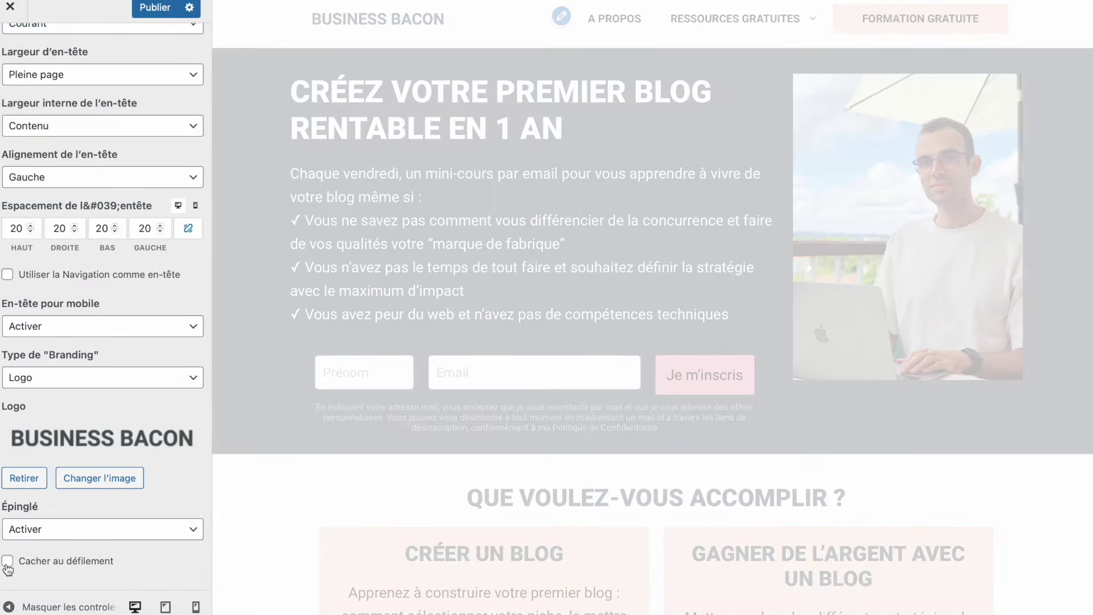
pyautogui.scroll(-4, 358, 230)
pyautogui.scroll(-8, 357, 229)
pyautogui.scroll(5, 357, 230)
pyautogui.scroll(10, 367, 173)
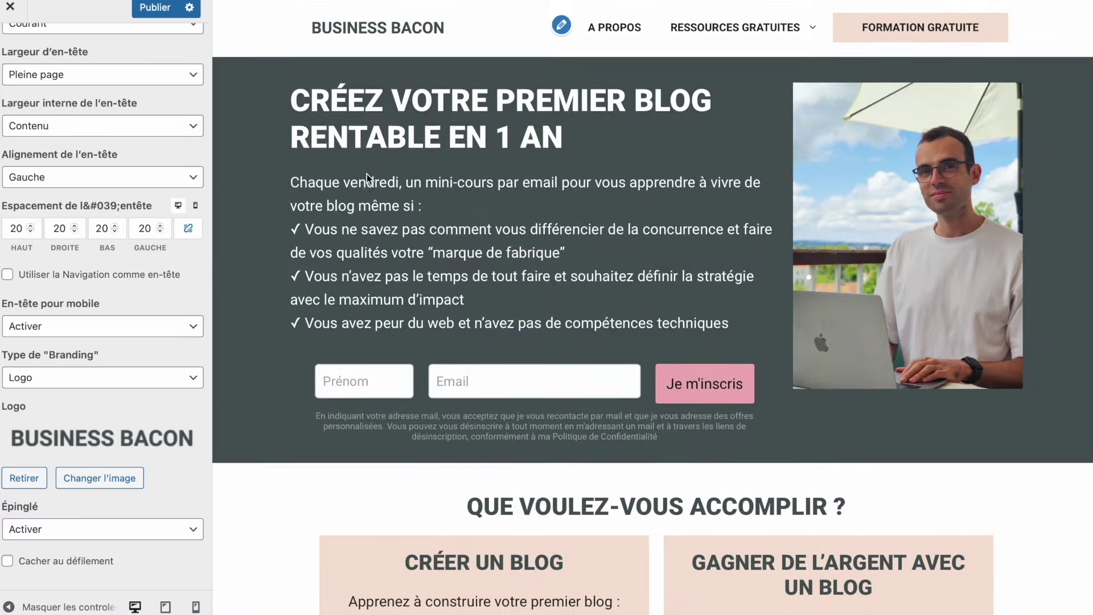
pyautogui.click(7, 561)
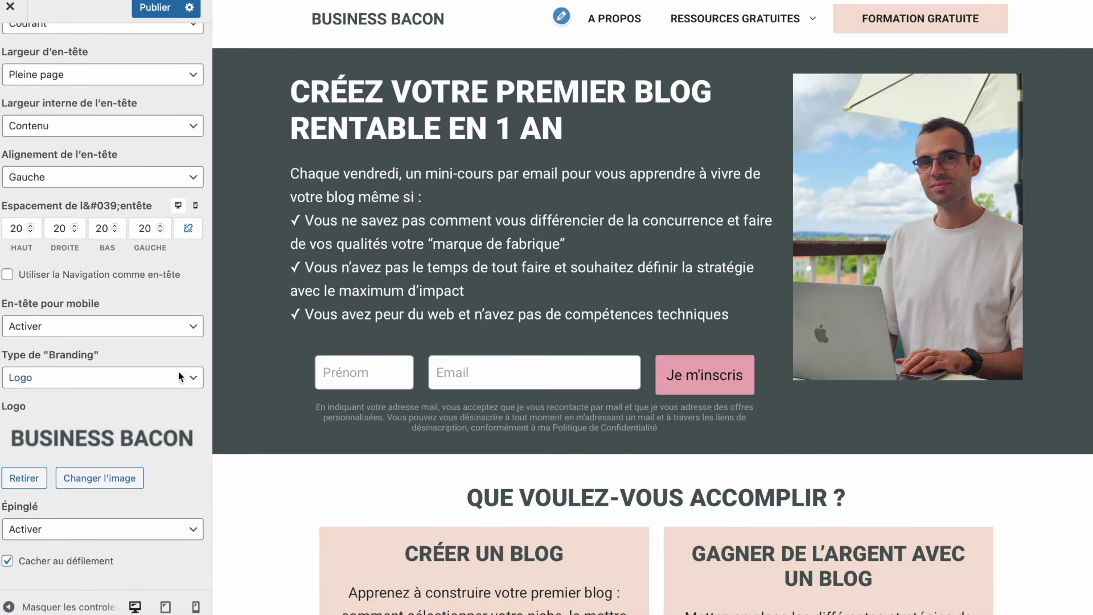
# Step: Review the "Navigation principale" settings, including mobile breakpoint, navigation position, dropdown behaviour and menu item sizes
pyautogui.scroll(4, 135, 306)
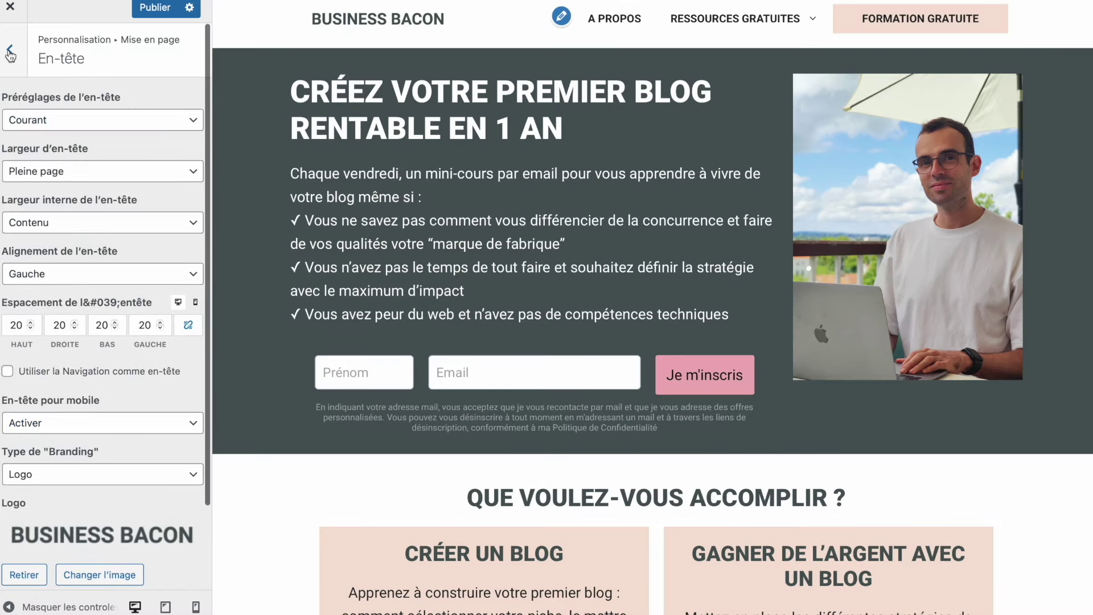
pyautogui.click(10, 50)
pyautogui.click(55, 170)
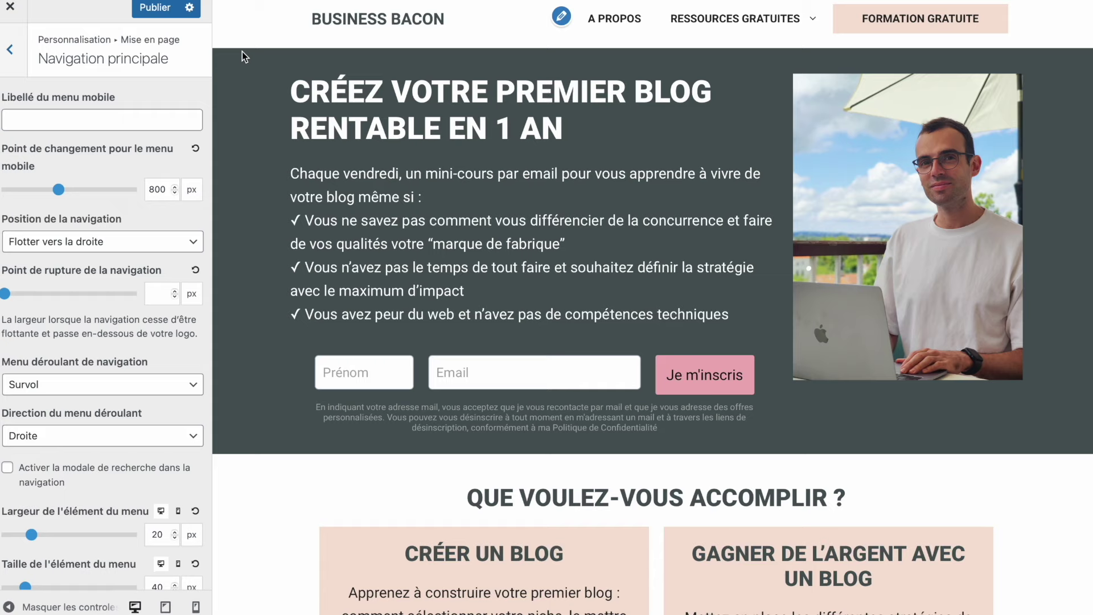
pyautogui.scroll(-1, 259, 192)
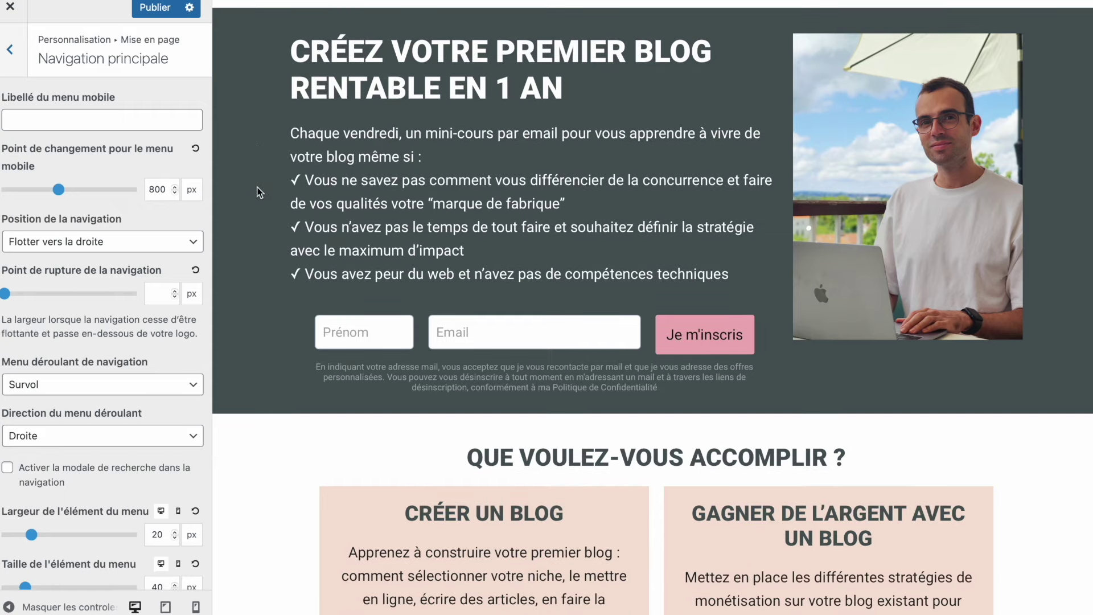
pyautogui.scroll(1, 259, 191)
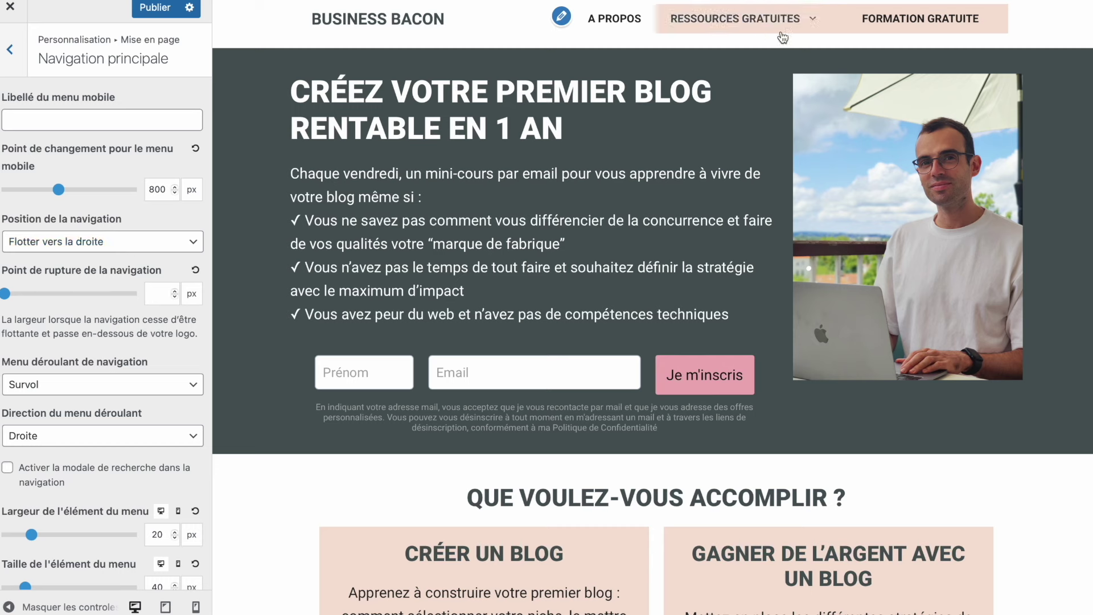
pyautogui.scroll(-4, 169, 344)
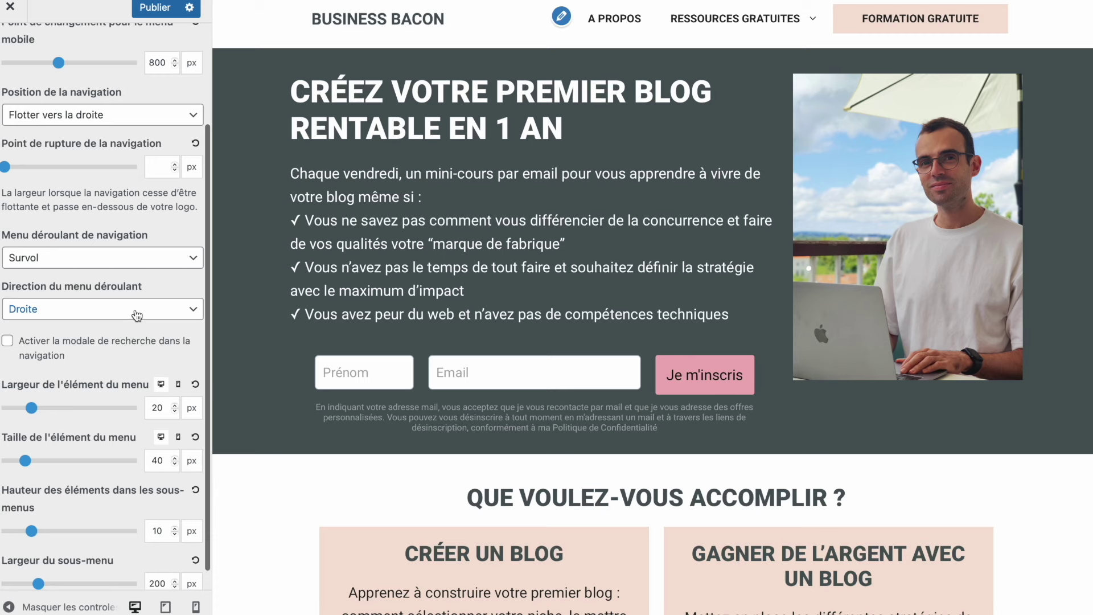
pyautogui.scroll(-1, 138, 315)
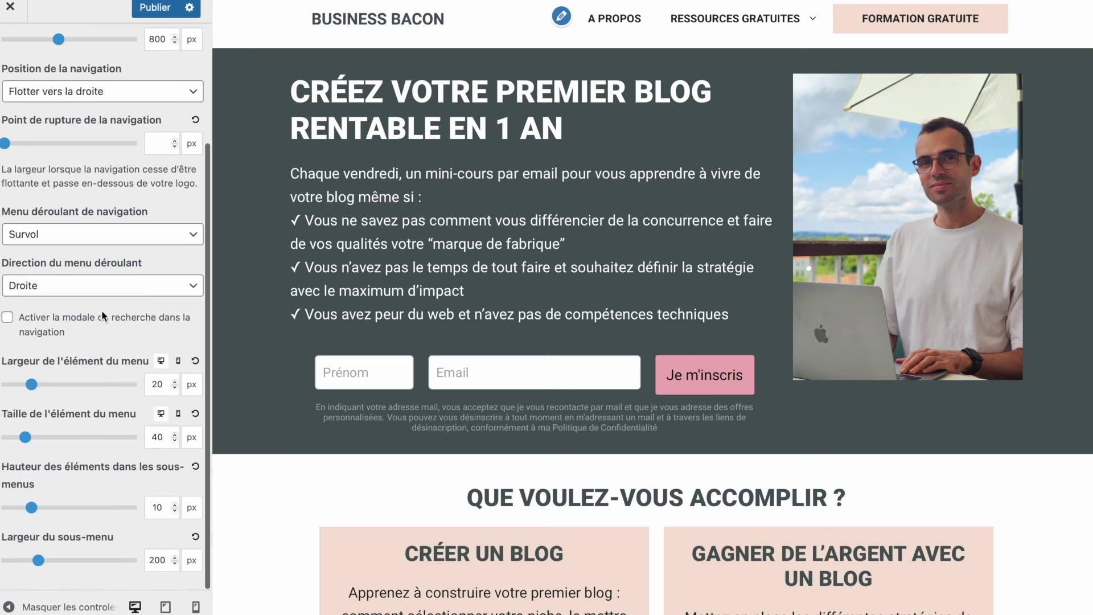
pyautogui.scroll(6, 104, 317)
# Step: Review the "Menu fixe" settings and open the "Hors canevas" settings
pyautogui.click(12, 50)
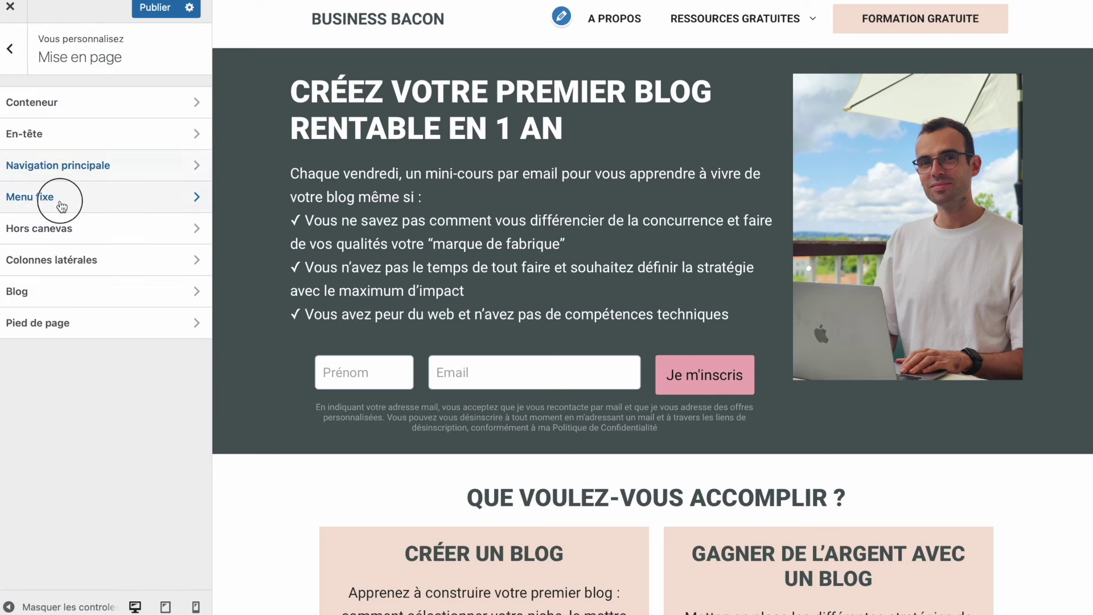
pyautogui.click(62, 200)
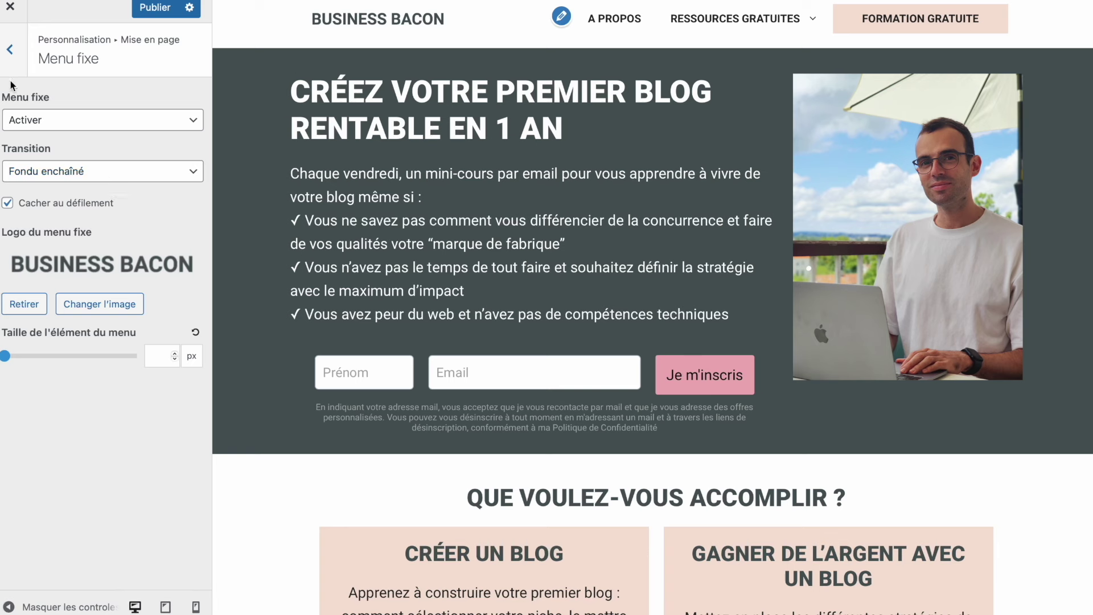
pyautogui.click(9, 51)
pyautogui.click(61, 227)
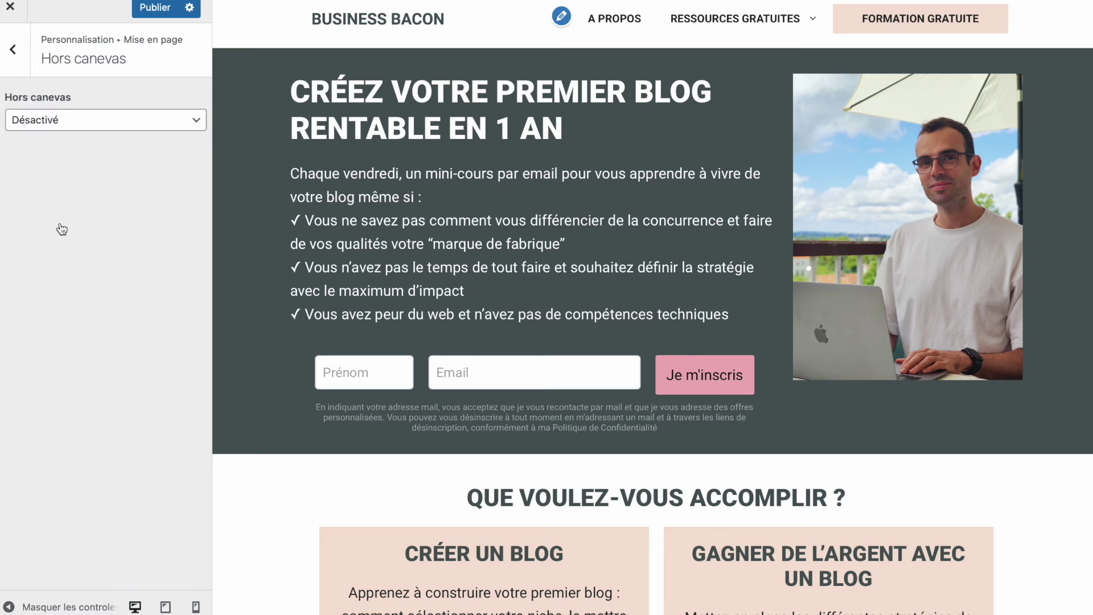
# Step: Review the "Colonnes latérales" settings and open the "Blog" layout settings
pyautogui.click(18, 49)
pyautogui.click(90, 258)
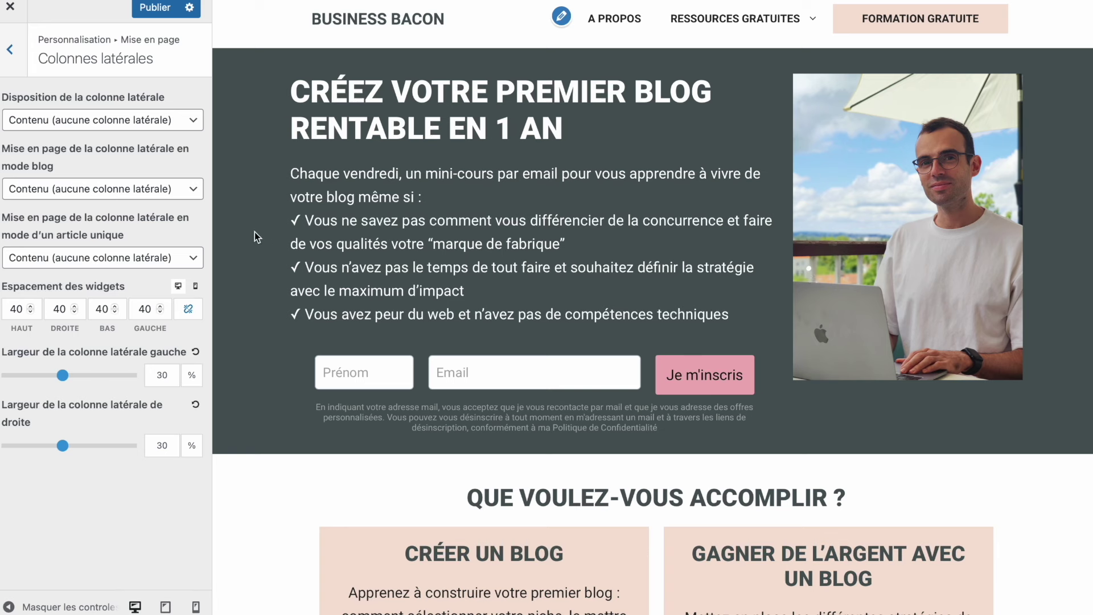
pyautogui.click(16, 58)
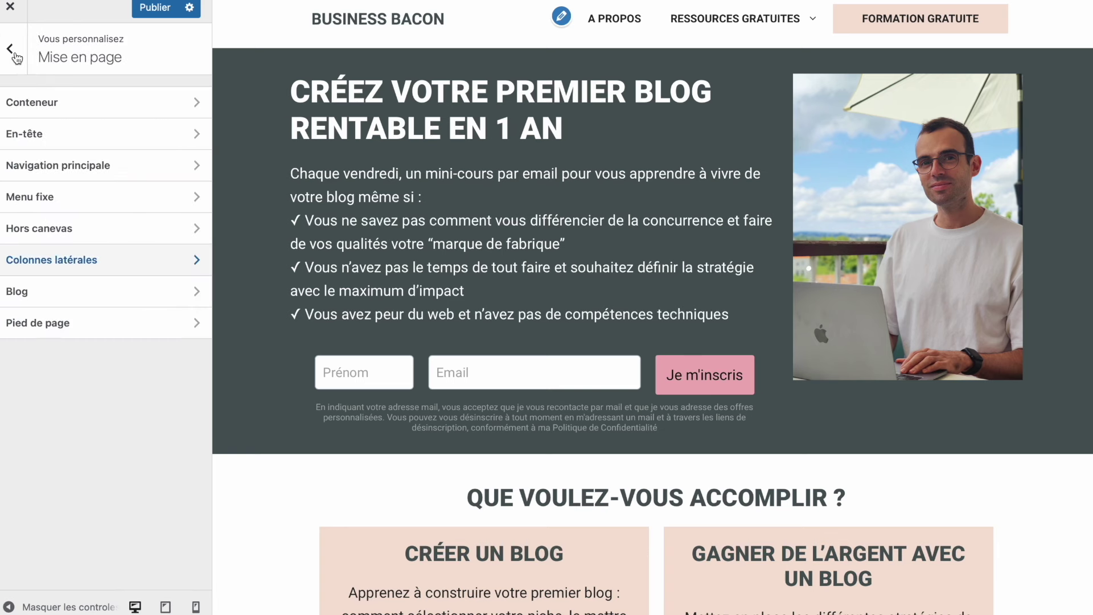
pyautogui.click(66, 289)
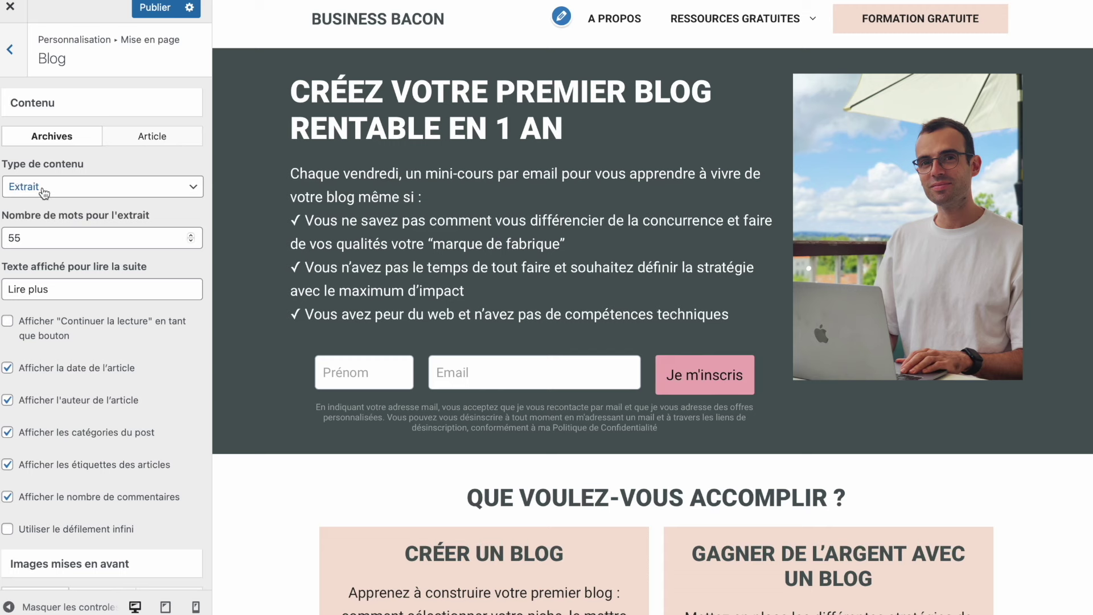
# Step: Review the "Archives" content options of the "Blog" layout, including excerpt length, article metadata, featured images and columns
pyautogui.click(30, 238)
pyautogui.scroll(-3, 80, 338)
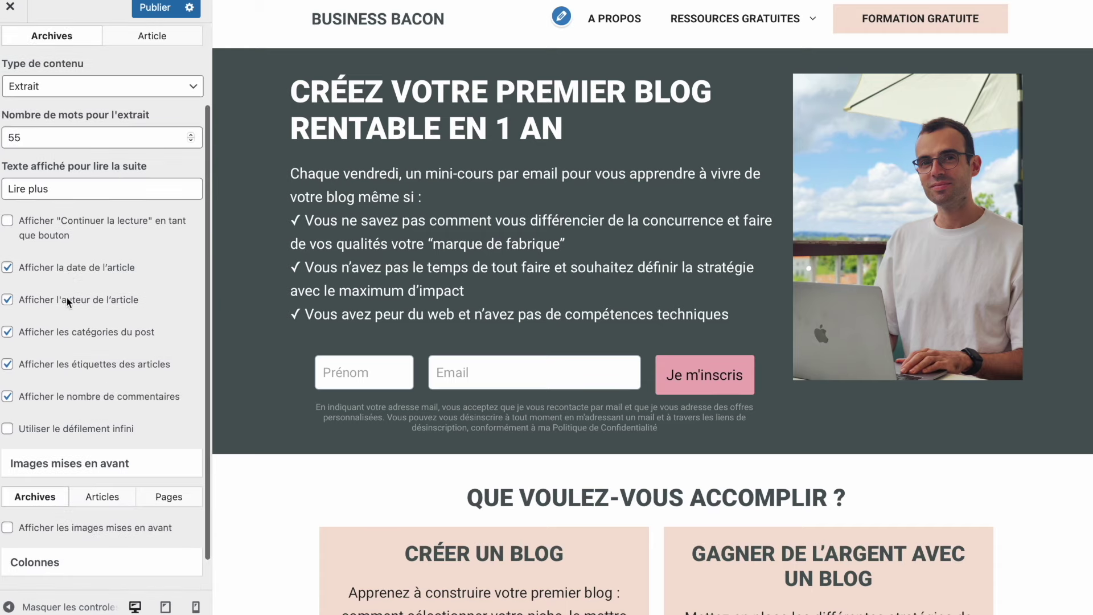
pyautogui.scroll(-2, 81, 248)
pyautogui.scroll(5, 91, 337)
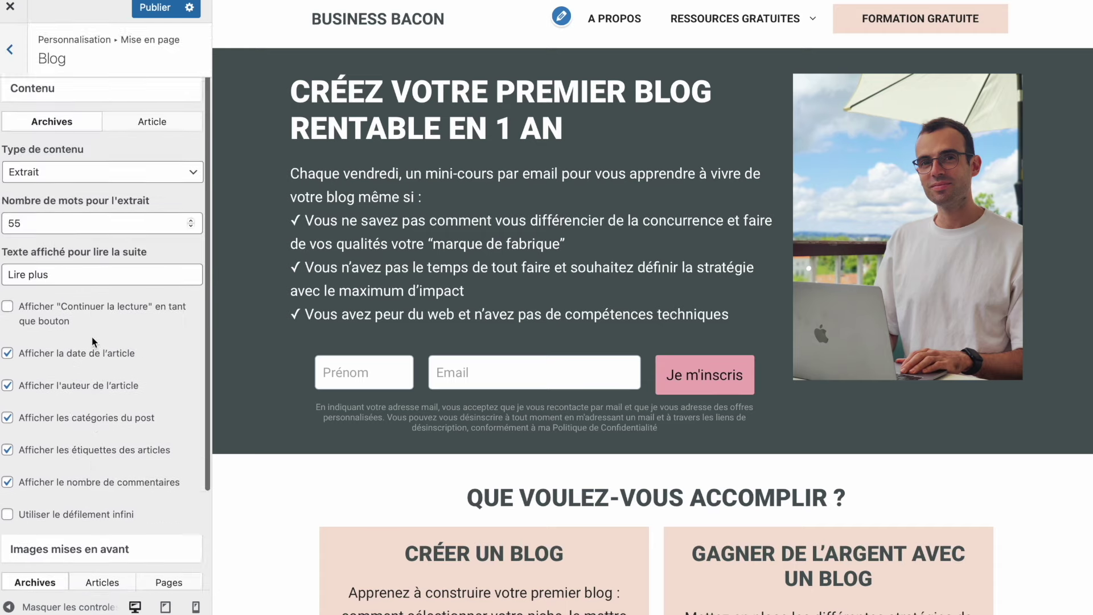
# Step: Review the "Pied de page" layout settings, including footer width, widgets, back-to-top option and spacing
pyautogui.click(21, 60)
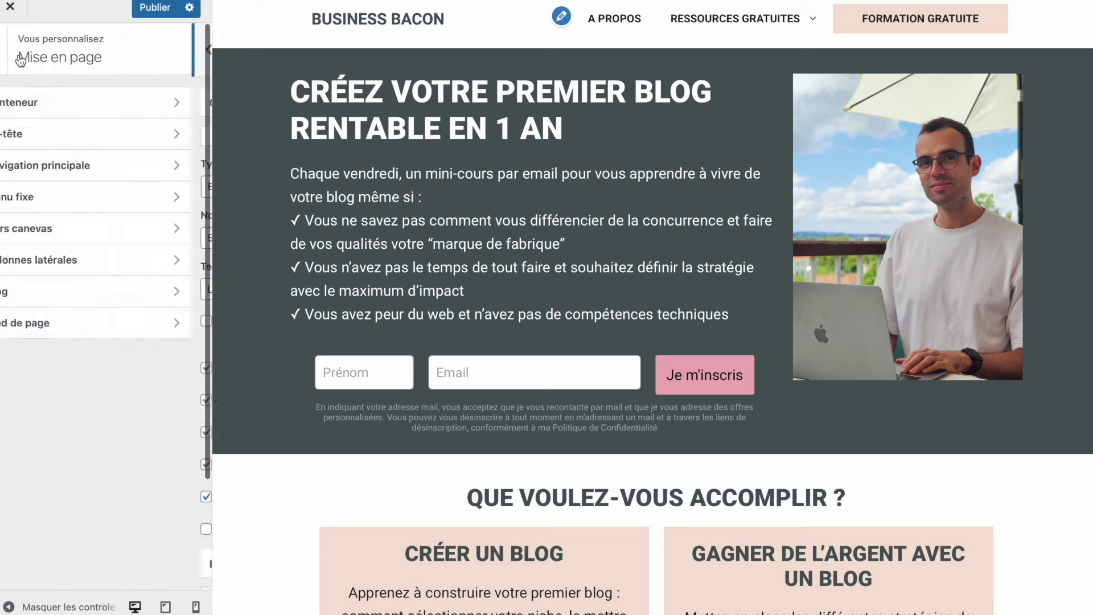
pyautogui.click(75, 325)
pyautogui.scroll(-15, 329, 327)
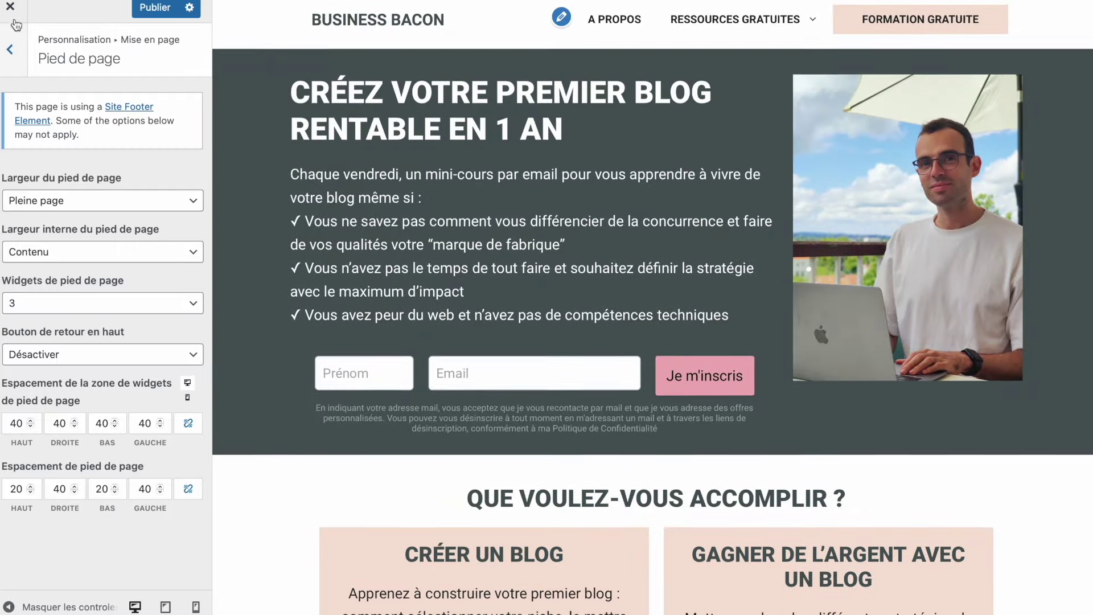
pyautogui.click(16, 52)
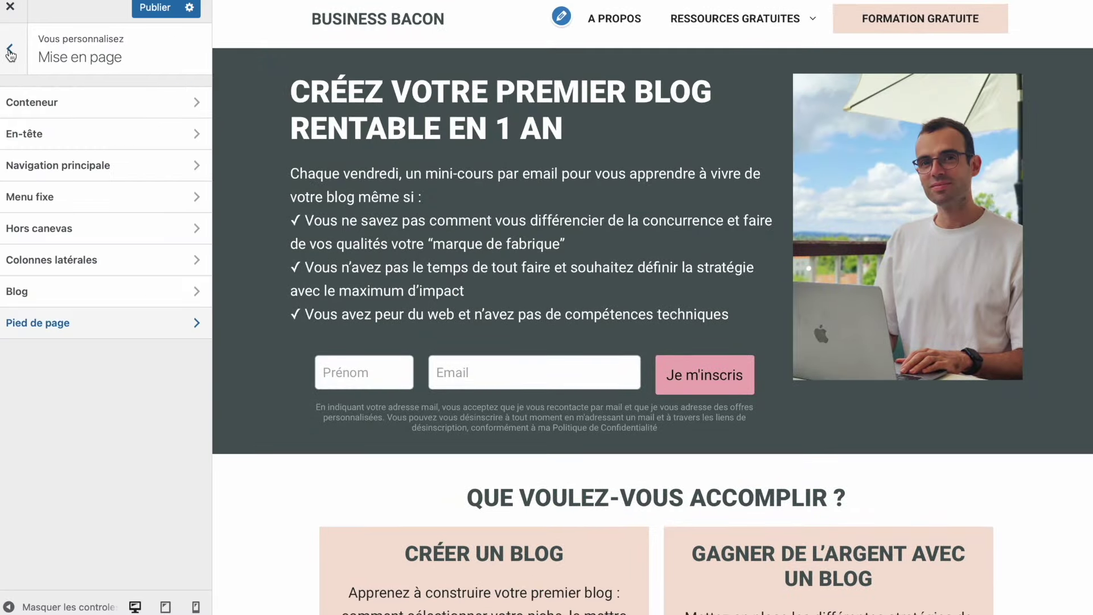
# Step: Open the "Couleurs" settings and examine the site's global colour palette
pyautogui.click(8, 55)
pyautogui.click(48, 225)
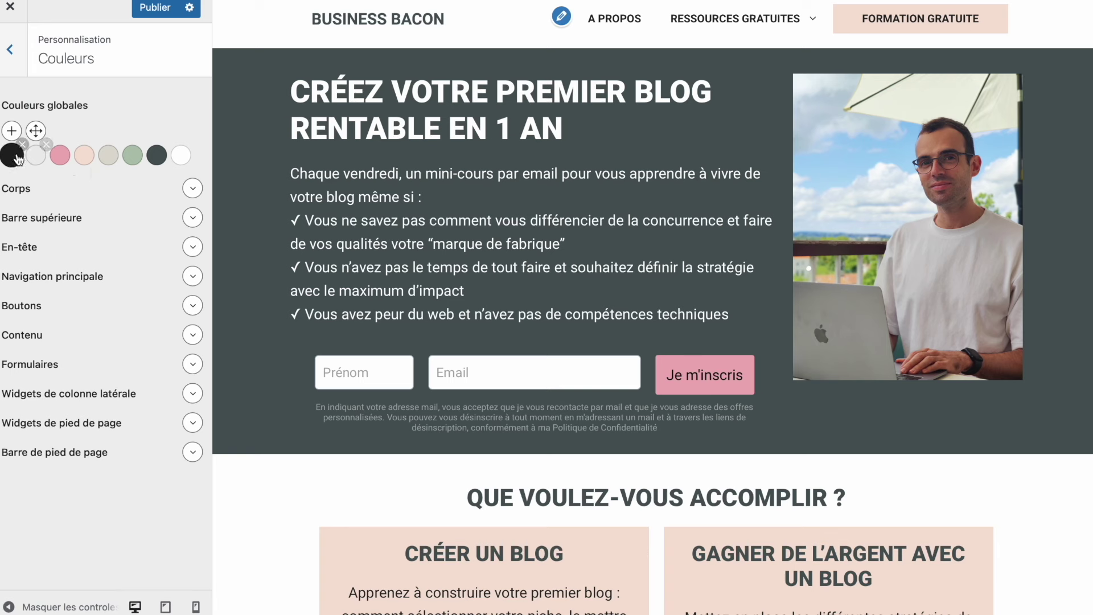
pyautogui.moveTo(64, 155)
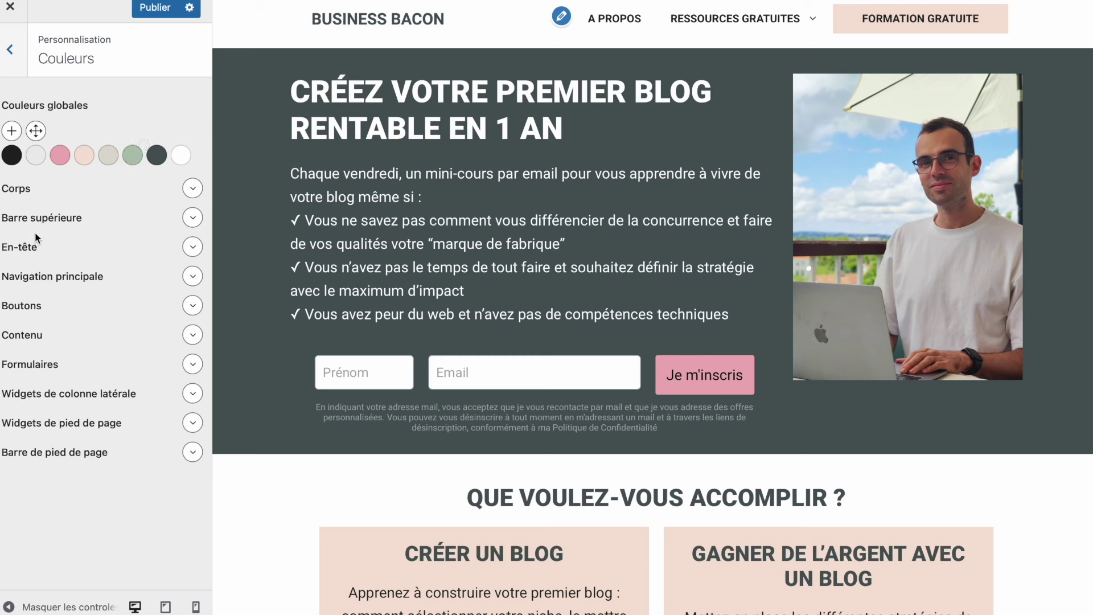
# Step: Review the "Corps" background, text and link colours and compare them with the homepage preview, including its text link
pyautogui.click(192, 188)
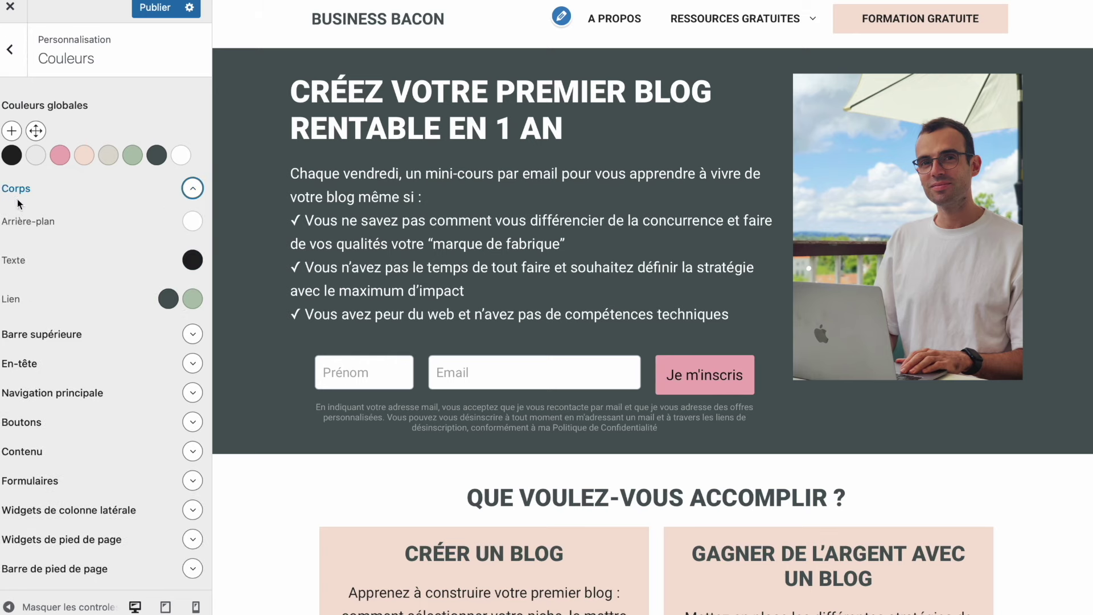
pyautogui.scroll(-1, 111, 244)
pyautogui.scroll(-7, 305, 325)
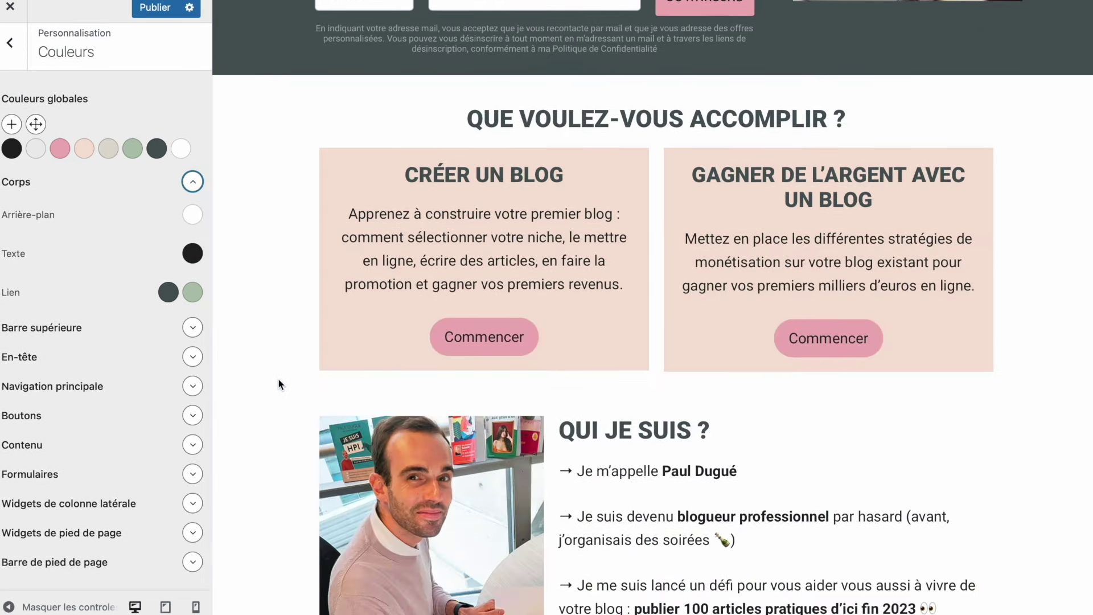
pyautogui.scroll(-1, 289, 191)
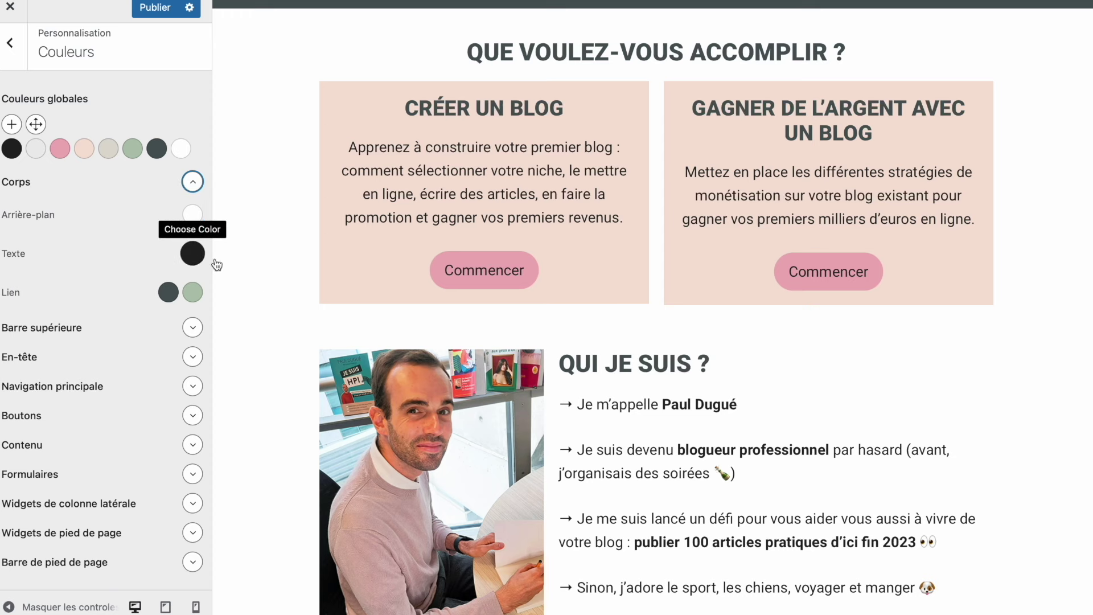
pyautogui.scroll(-2, 259, 289)
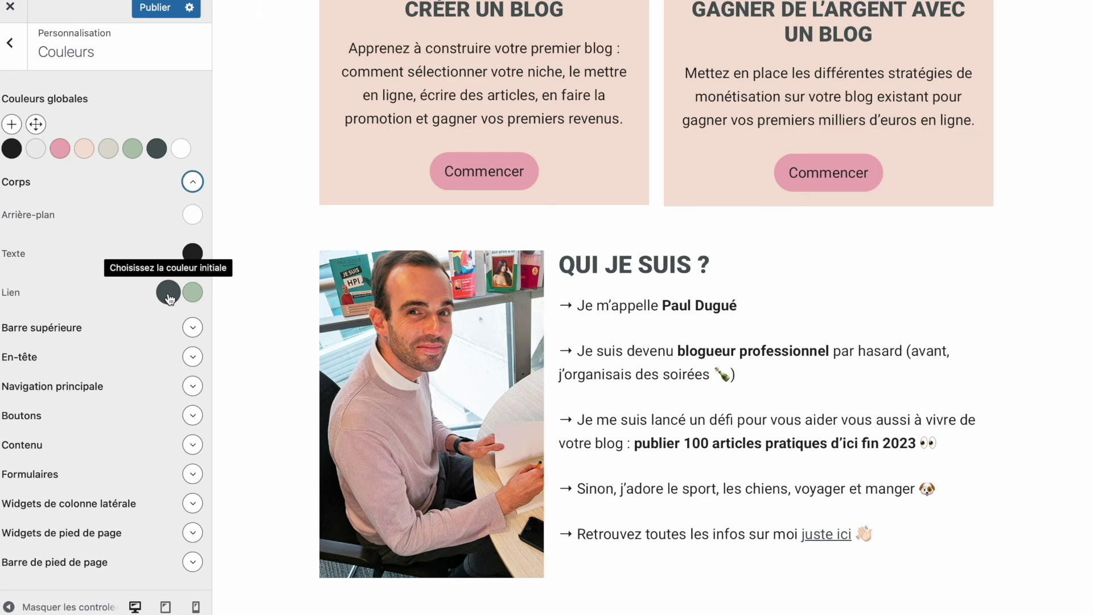
pyautogui.scroll(-5, 732, 271)
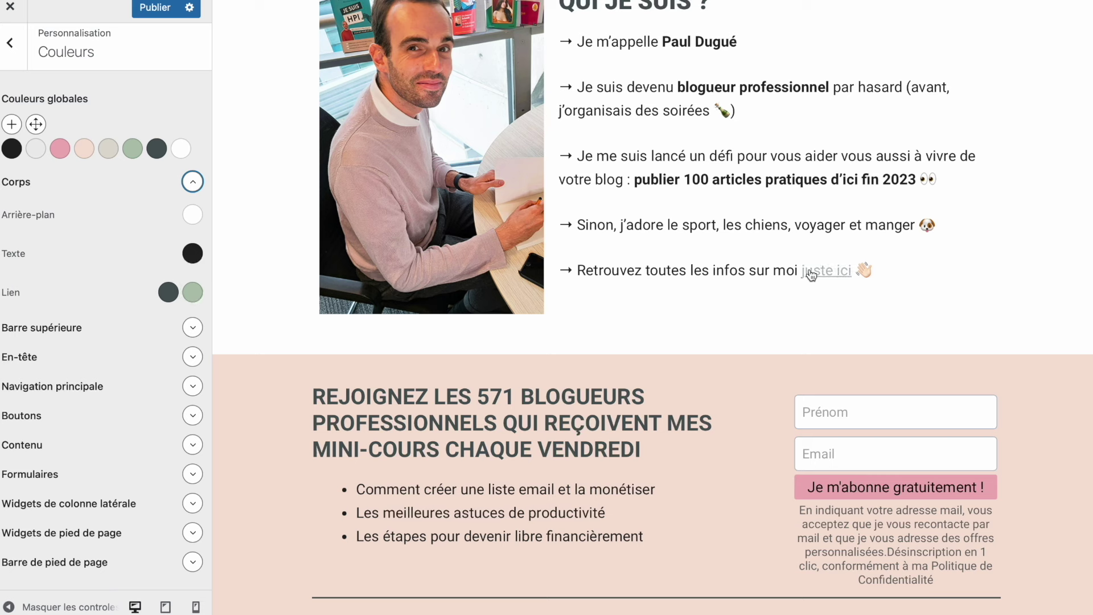
pyautogui.click(192, 182)
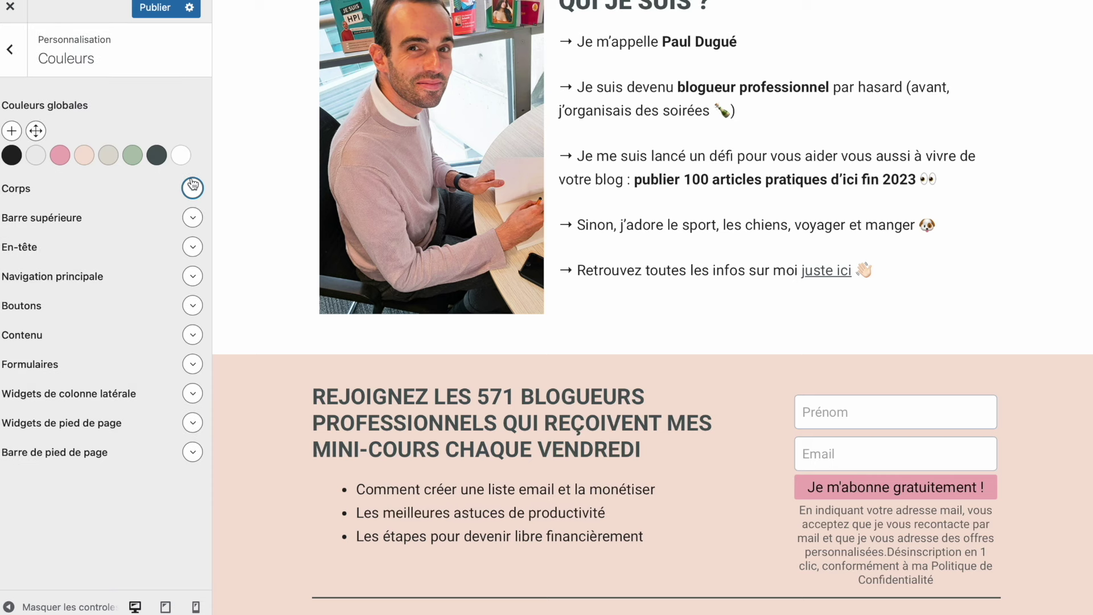
# Step: Review the "Navigation principale" colours for the navigation and submenu and compare them with the menu in the preview
pyautogui.click(190, 277)
pyautogui.scroll(-2, 189, 278)
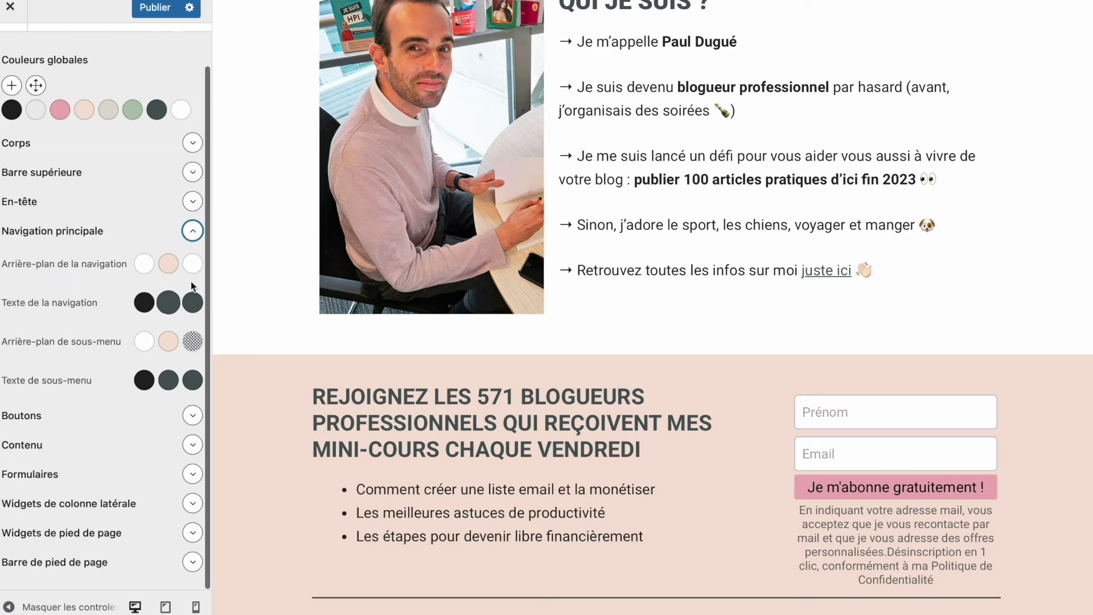
pyautogui.scroll(10, 489, 149)
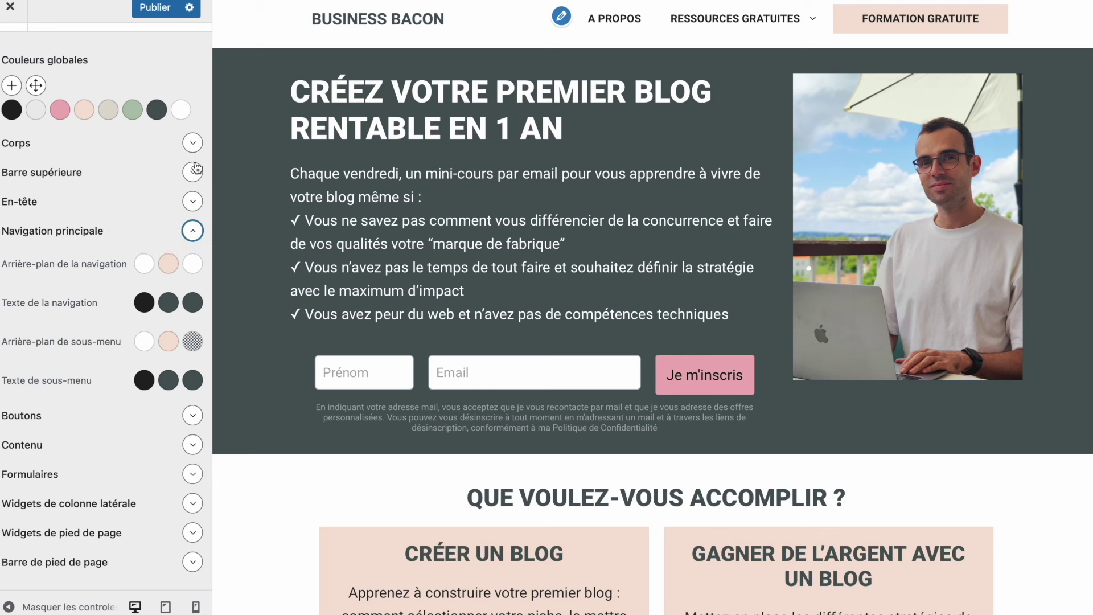
pyautogui.click(193, 236)
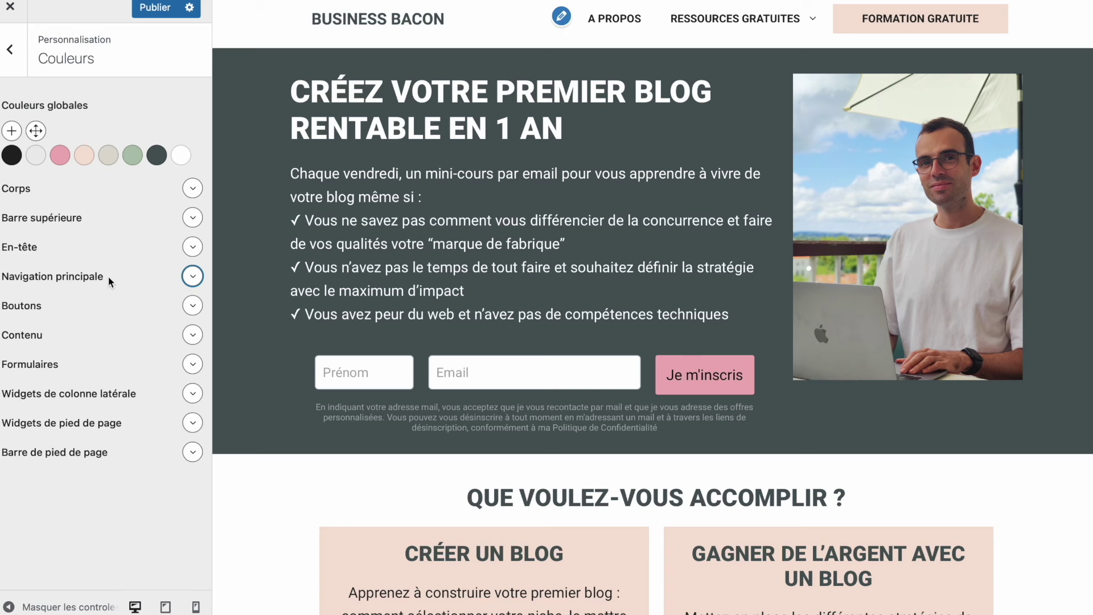
# Step: Review the "Typographie" font and typography managers, and the "Général" options for CSS, icons and link underlining
pyautogui.click(12, 51)
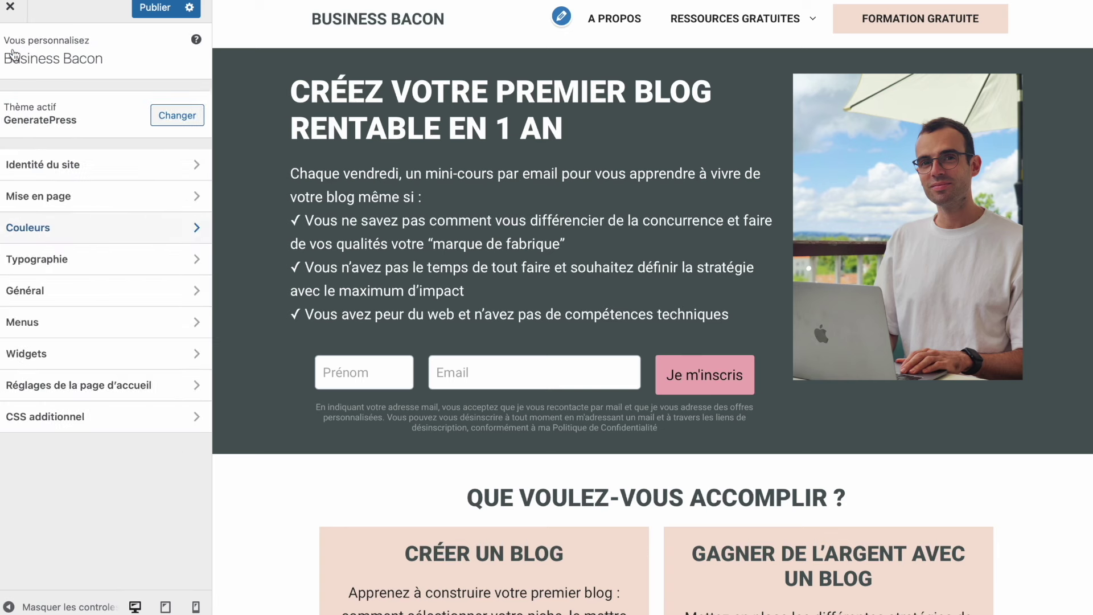
pyautogui.click(93, 257)
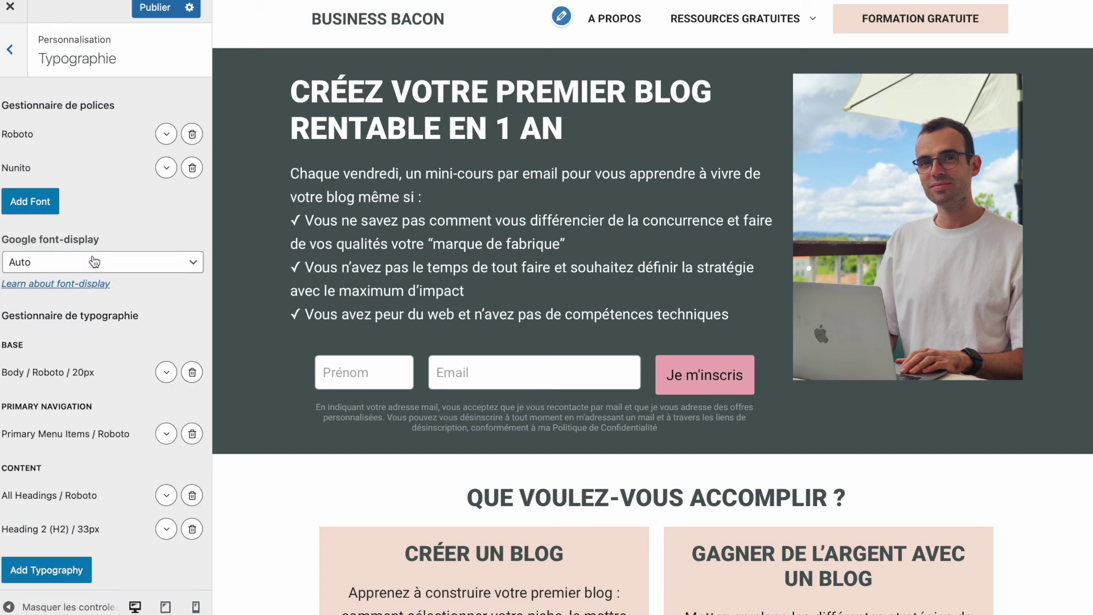
pyautogui.scroll(-1, 94, 261)
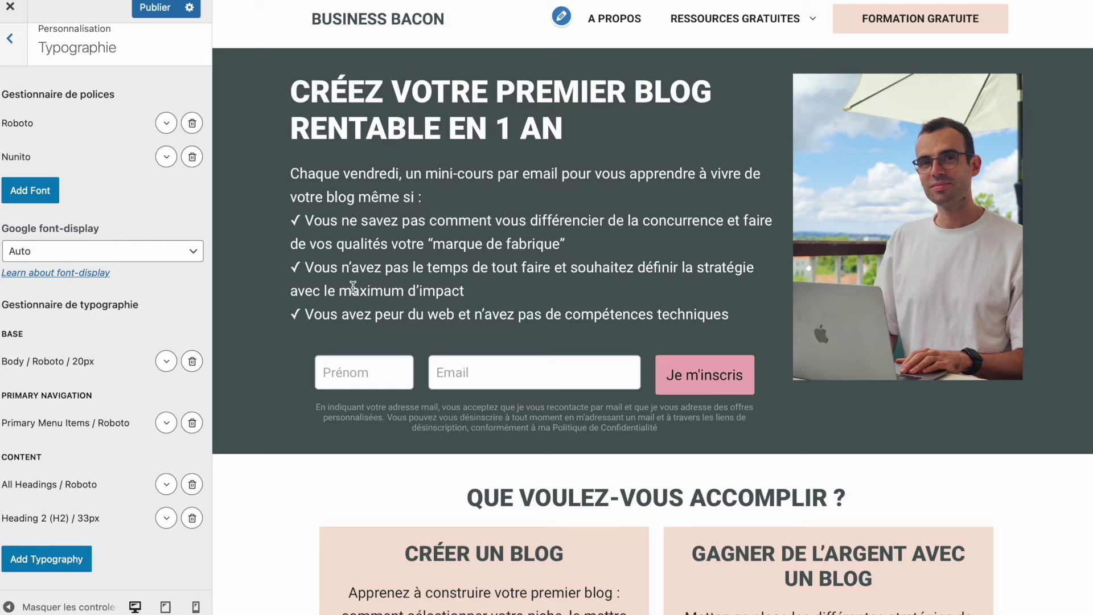
pyautogui.scroll(-1, 353, 287)
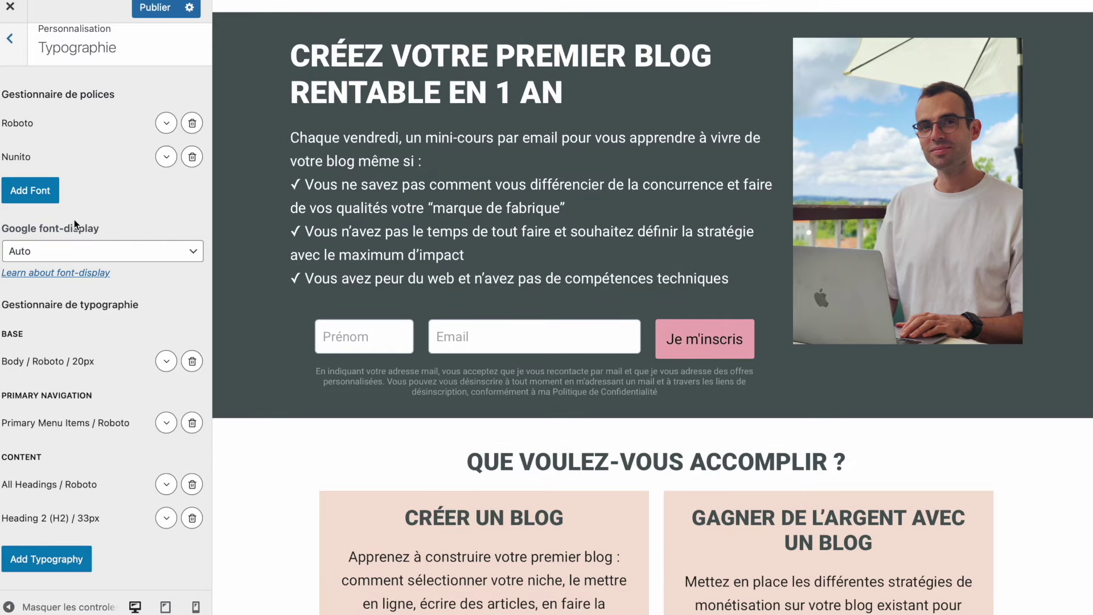
pyautogui.click(16, 56)
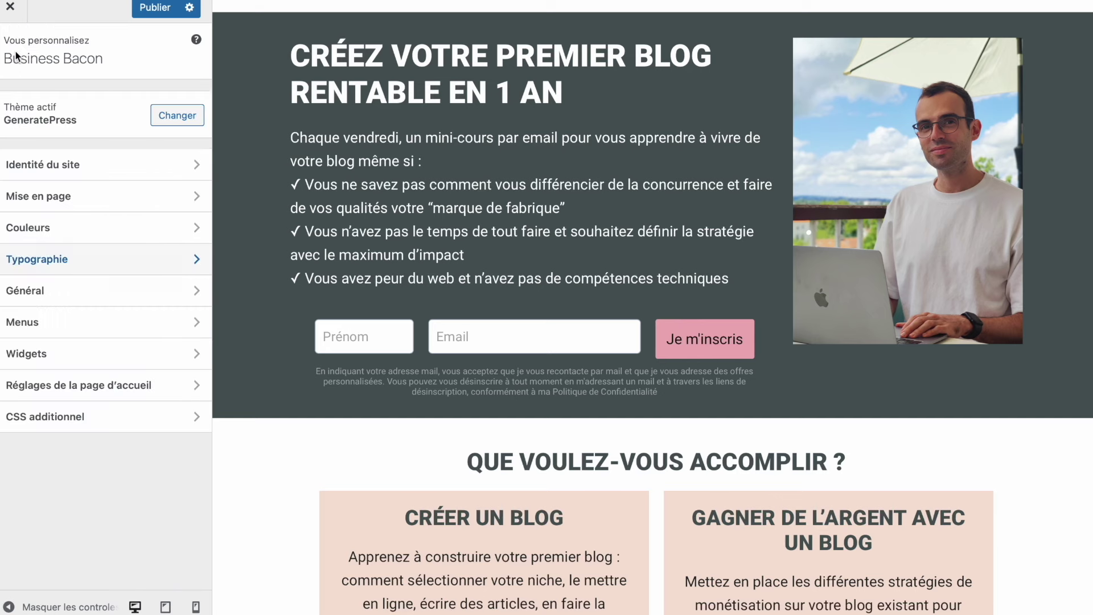
pyautogui.click(91, 295)
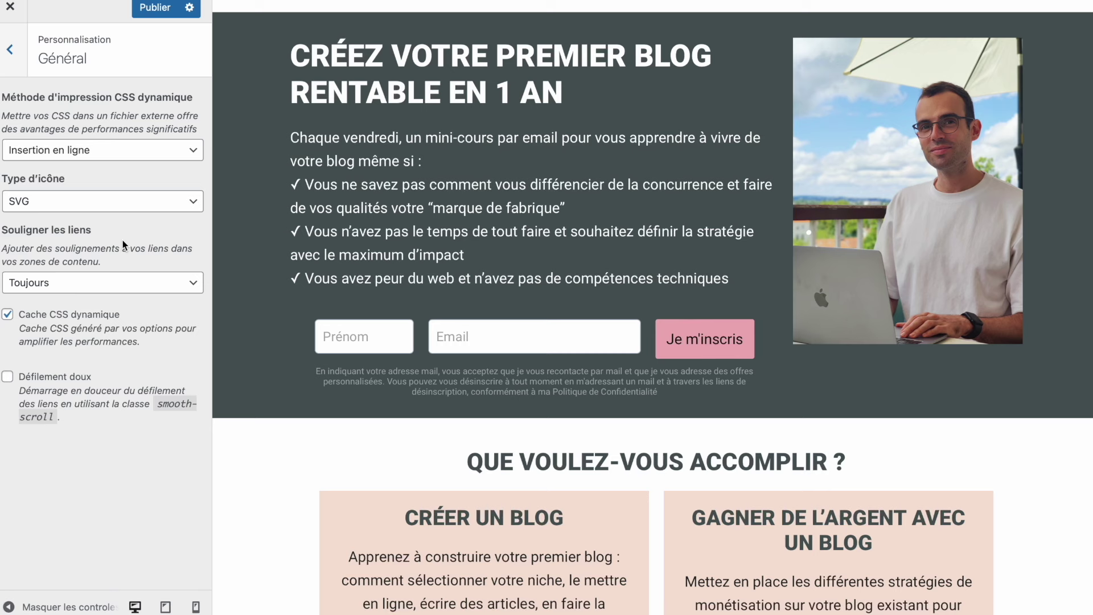
pyautogui.click(15, 60)
# Step: Review the site's menus in the "Menus" settings and the available widget areas in the "Widgets" settings
pyautogui.click(101, 322)
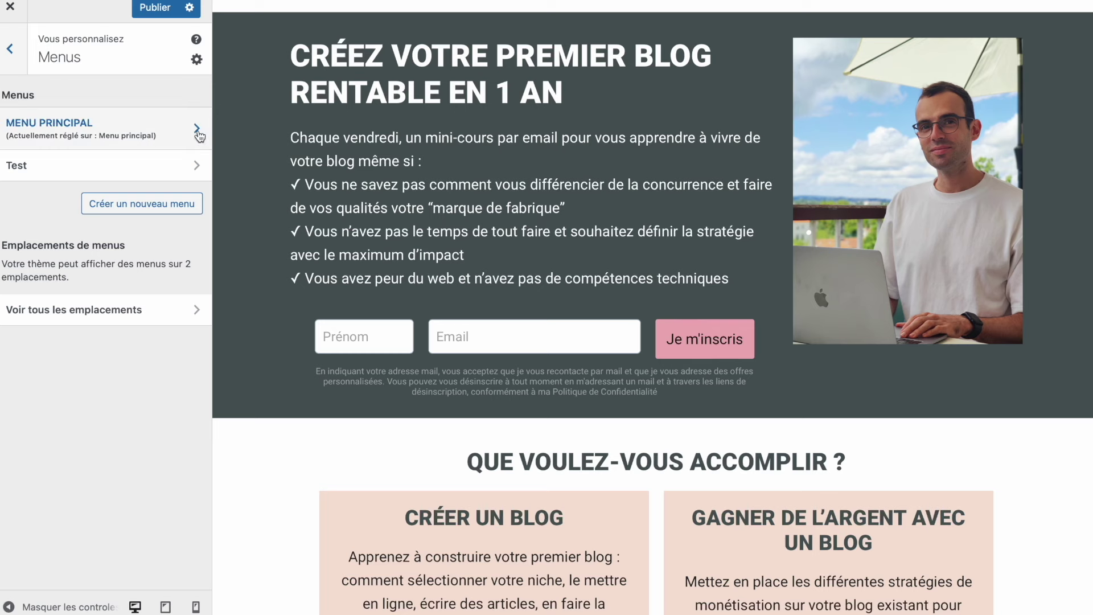
pyautogui.scroll(1, 323, 161)
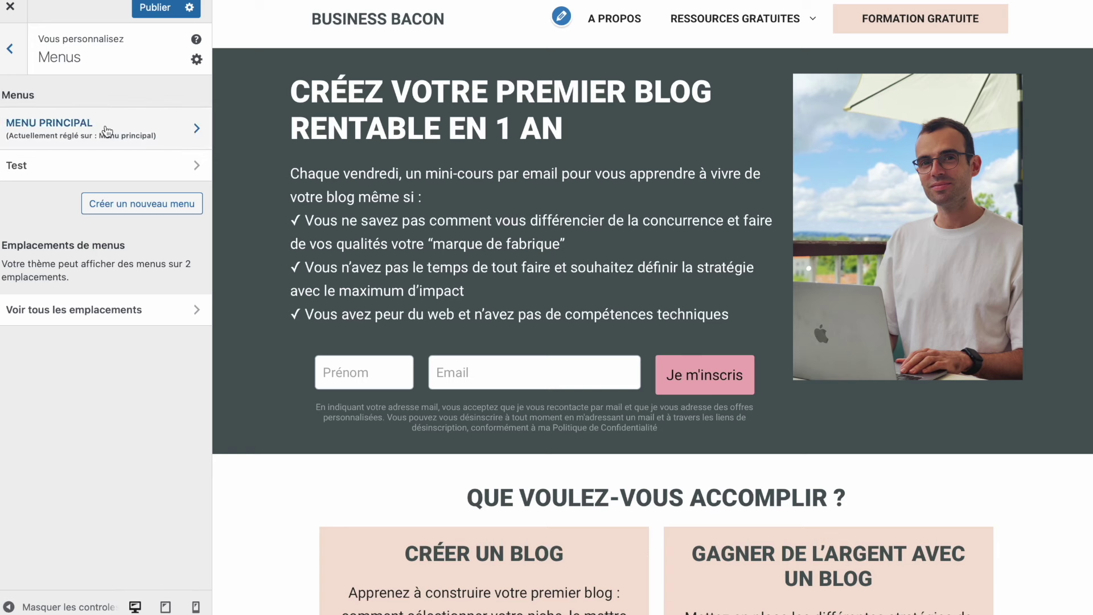
pyautogui.click(16, 61)
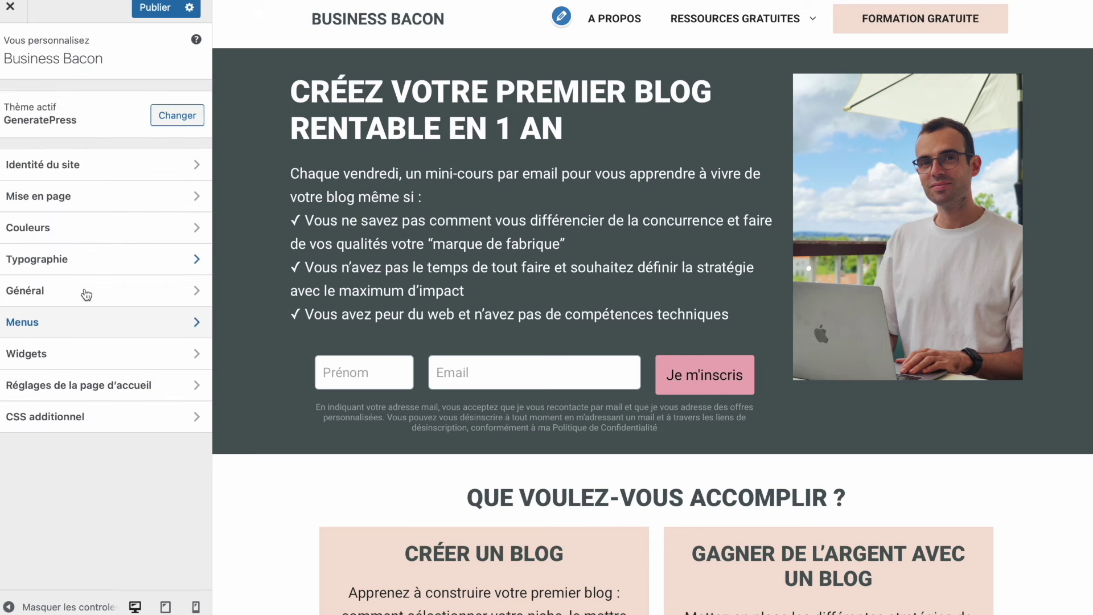
pyautogui.click(93, 355)
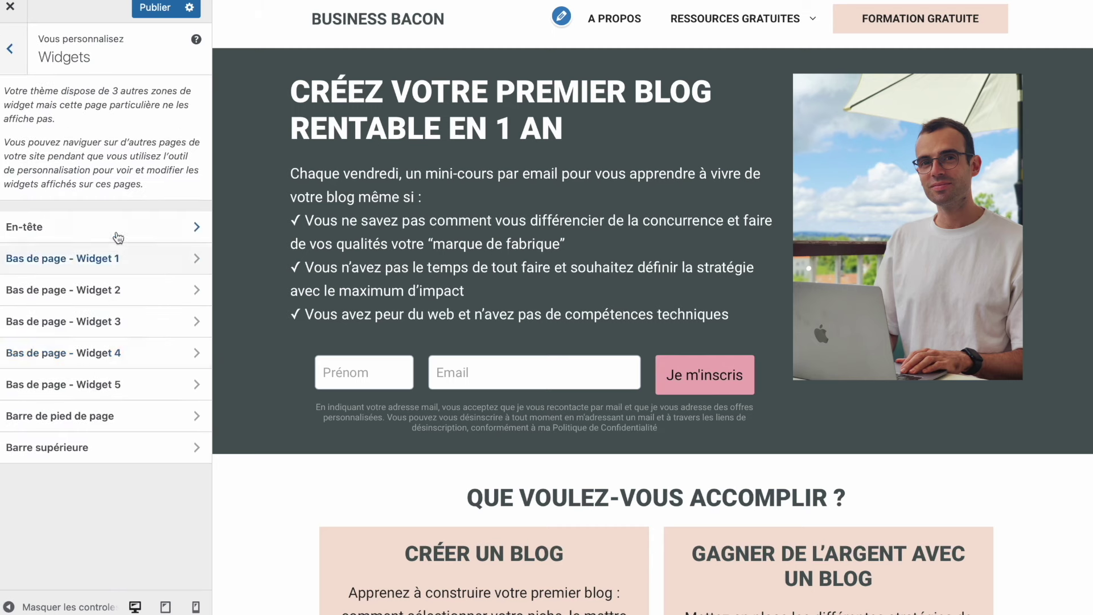
pyautogui.click(8, 66)
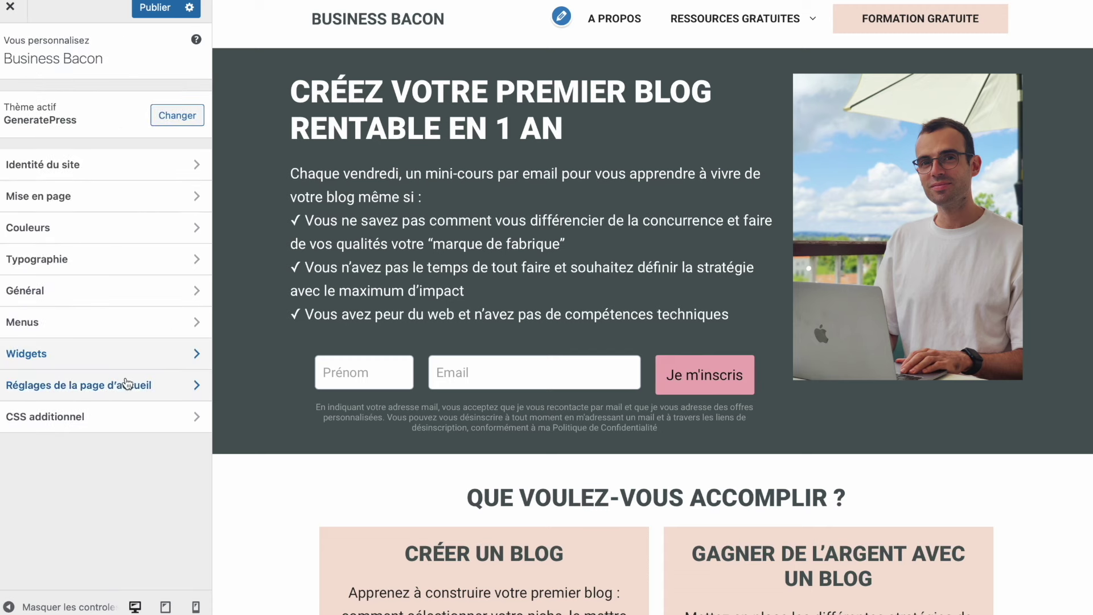
# Step: Review the "Réglages de la page d'accueil" options and the .menu-highlight rule in "CSS additionnel"
pyautogui.click(129, 386)
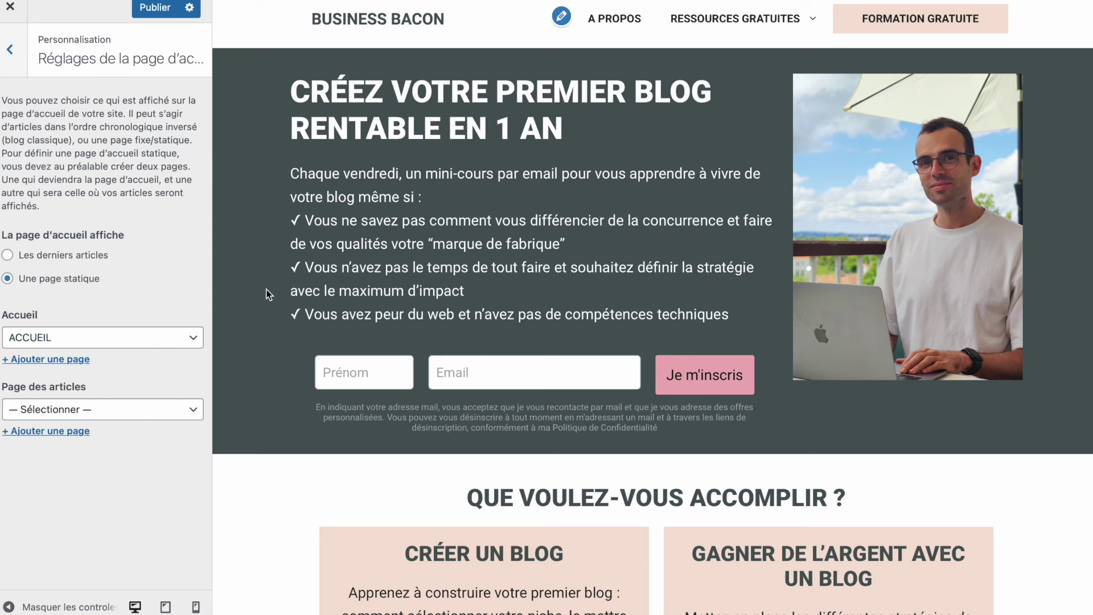
pyautogui.click(16, 55)
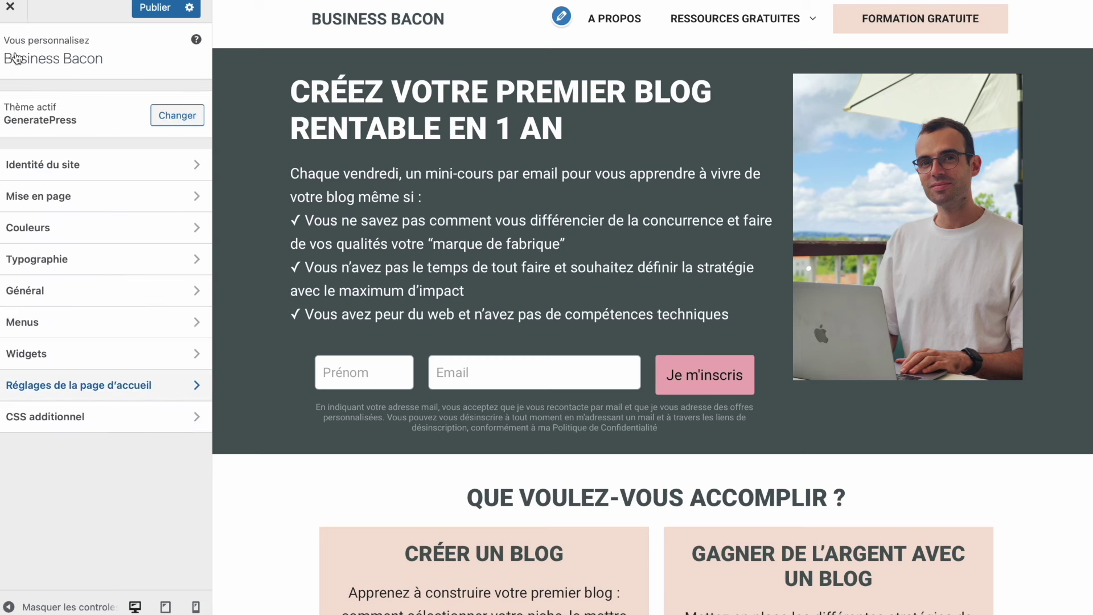
pyautogui.click(135, 420)
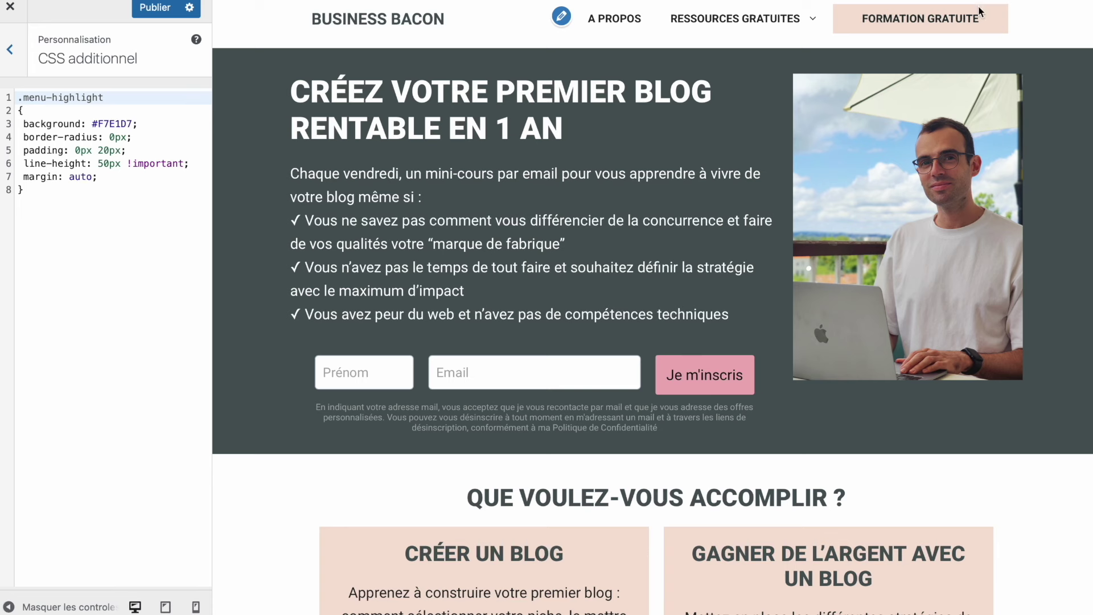
pyautogui.click(10, 49)
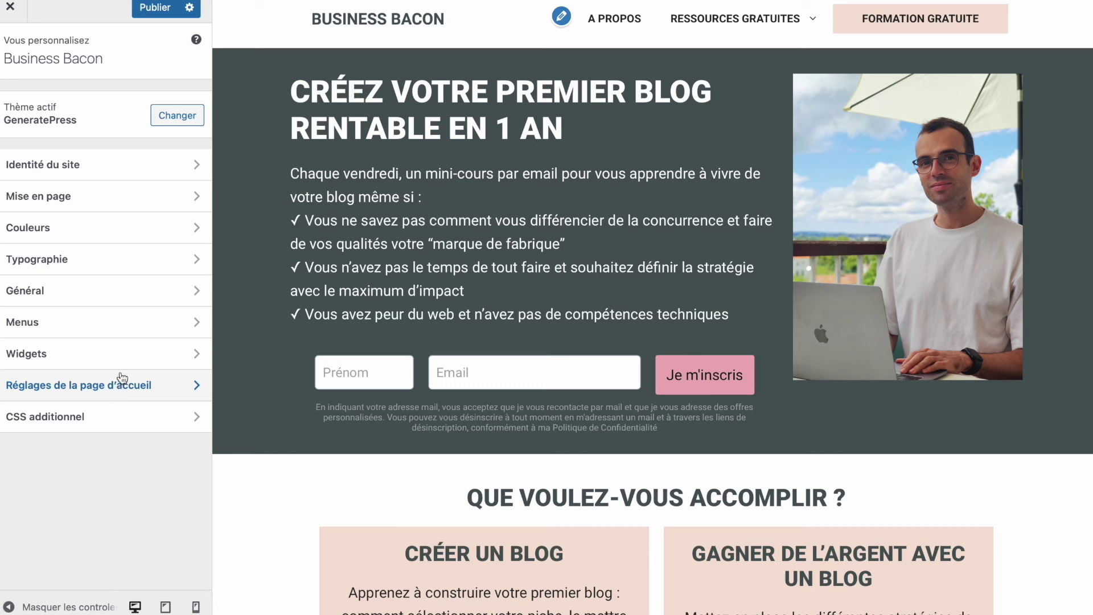
# Step: Examine the homepage preview from the header and sign-up banner down to the "QUI JE SUIS ?" section
pyautogui.moveTo(293, 81); pyautogui.dragTo(292, 186)
pyautogui.click(291, 187)
pyautogui.scroll(-7, 314, 408)
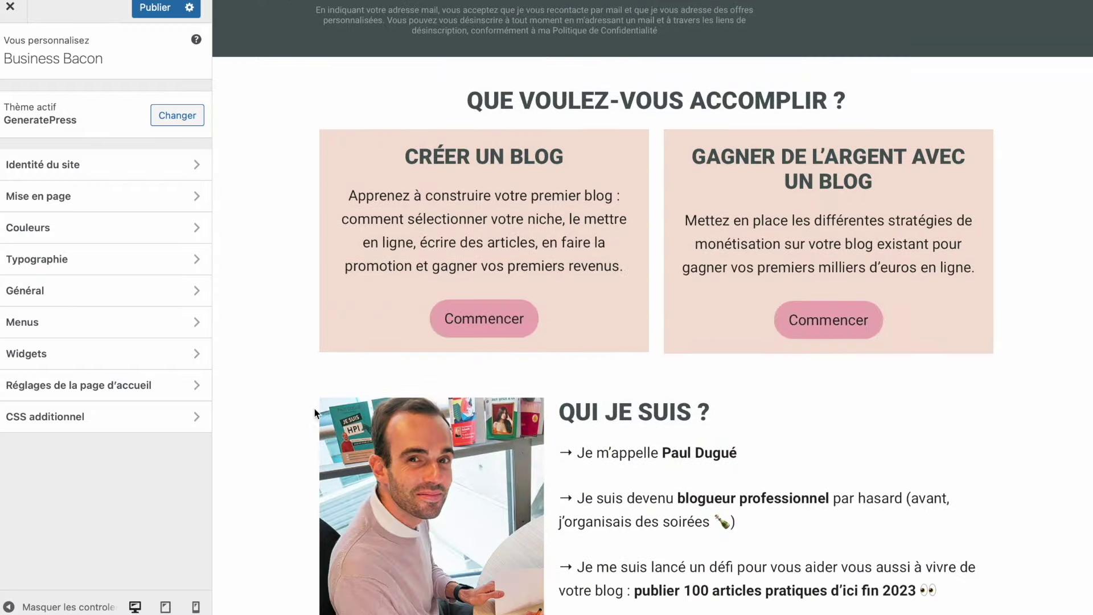
pyautogui.scroll(7, 704, 187)
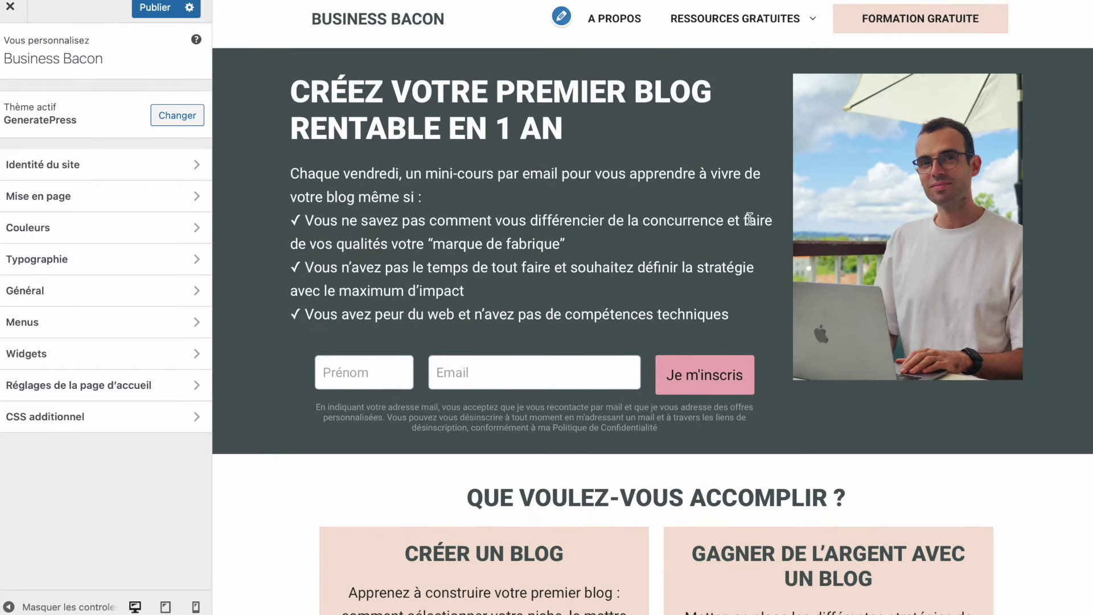
pyautogui.scroll(-7, 730, 263)
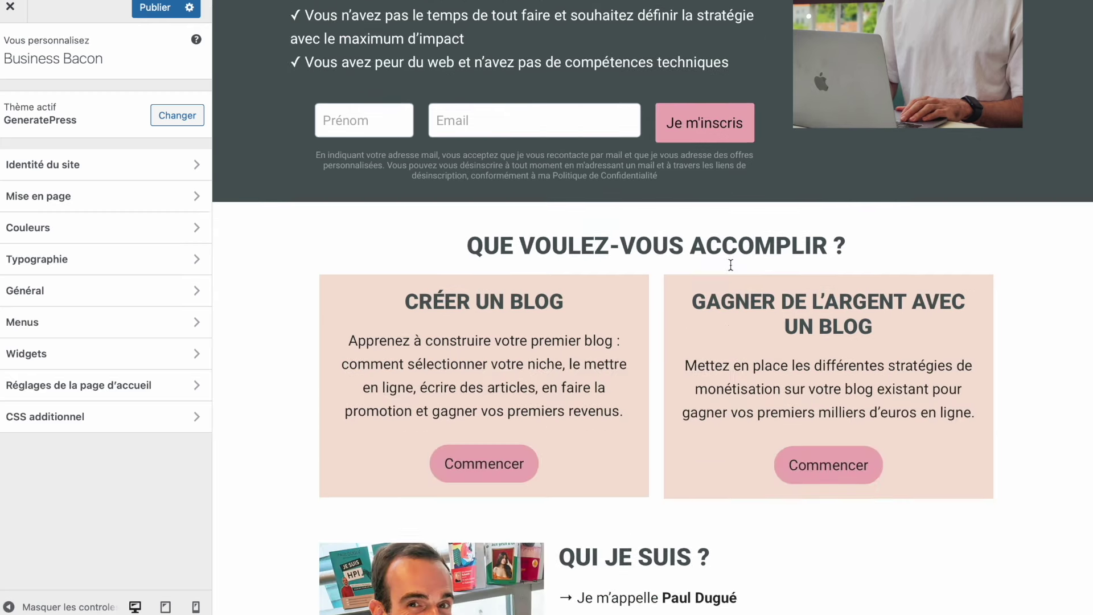
pyautogui.scroll(4, 731, 264)
pyautogui.moveTo(482, 272); pyautogui.dragTo(566, 275)
pyautogui.click(625, 273)
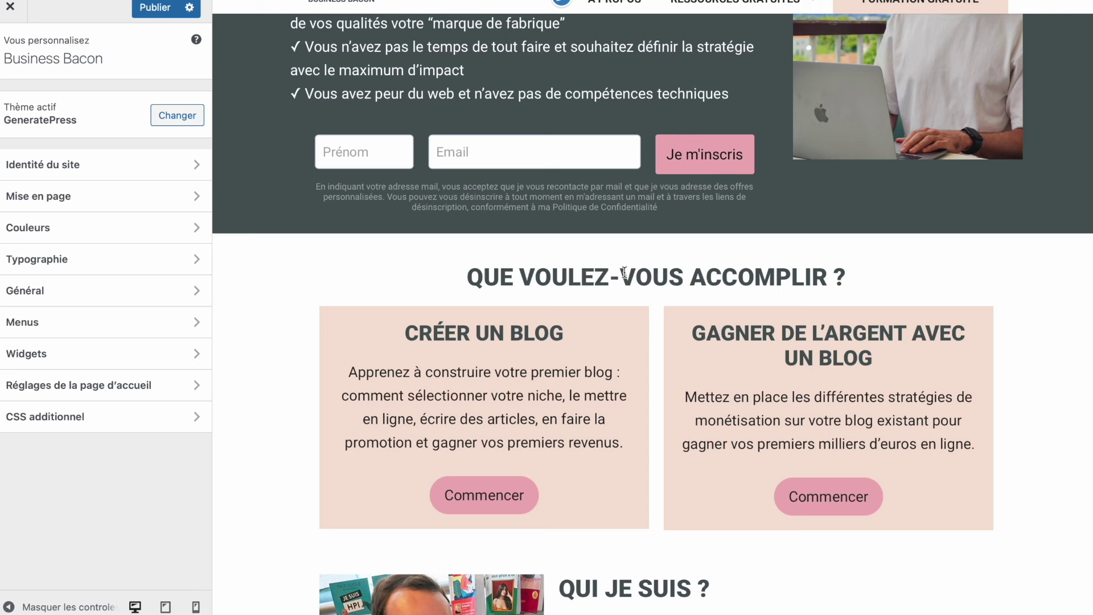
# Step: Review the homepage preview from the "QUE VOULEZ-VOUS ACCOMPLIR ?" section down past "QUI JE SUIS ?" to the newsletter sign-up block
pyautogui.moveTo(747, 275); pyautogui.dragTo(640, 274)
pyautogui.click(665, 274)
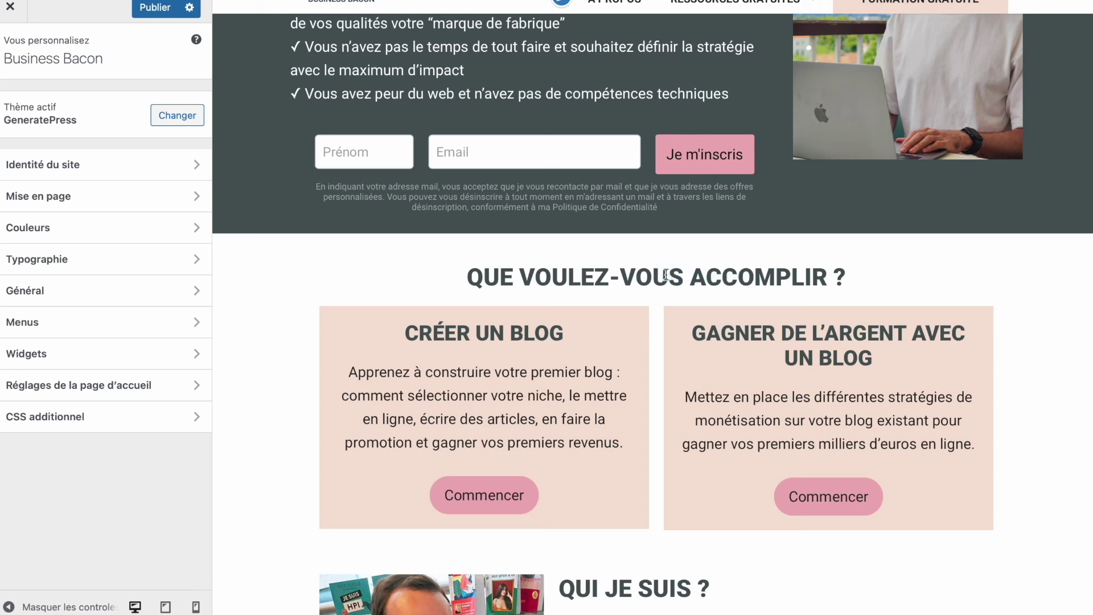
pyautogui.moveTo(711, 275); pyautogui.dragTo(696, 276)
pyautogui.click(710, 283)
pyautogui.scroll(-9, 711, 284)
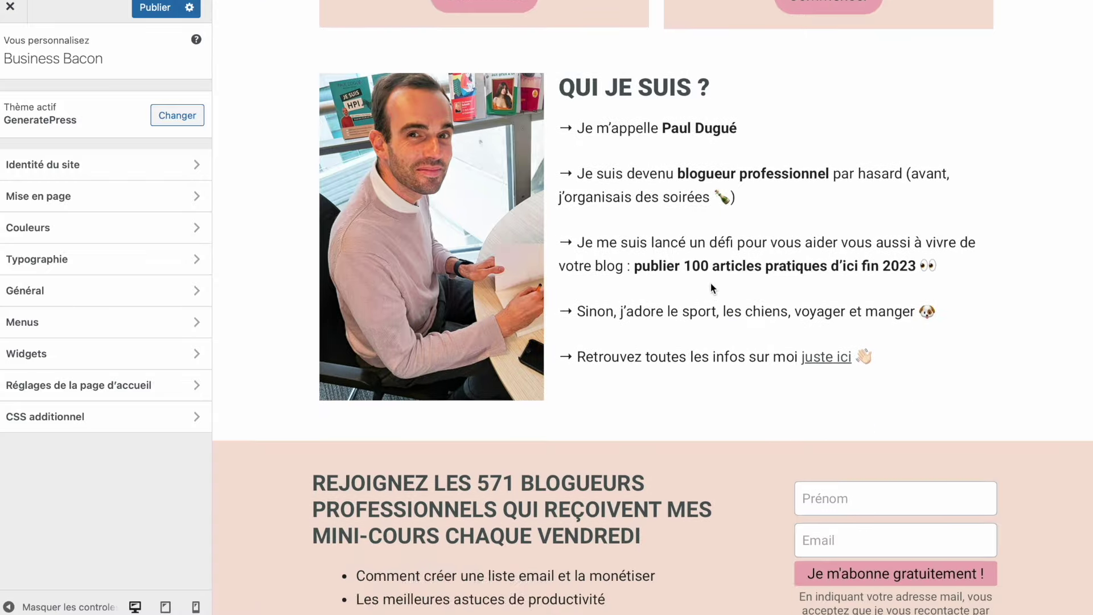
pyautogui.scroll(-4, 710, 282)
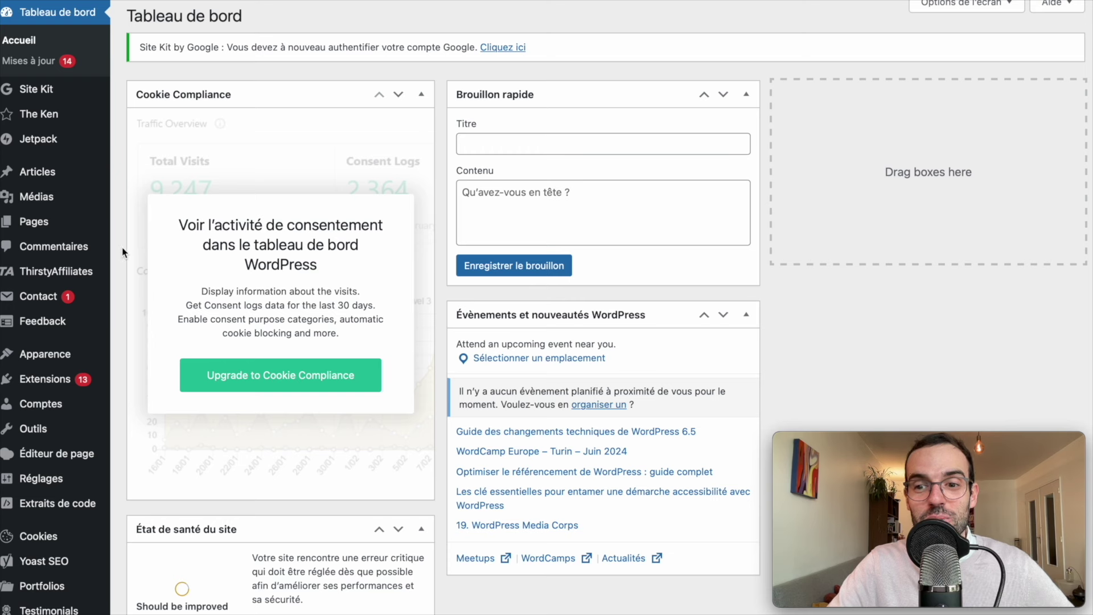
# Step: Open the installed extensions in the WordPress dashboard and filter the list to "À mettre à jour"
pyautogui.moveTo(53, 384)
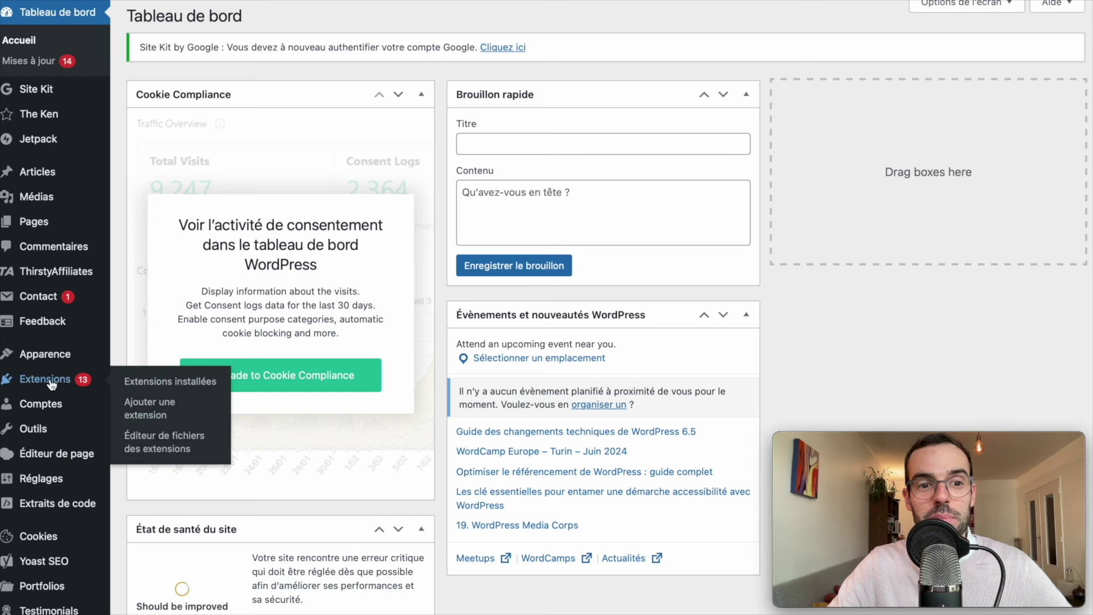
pyautogui.click(57, 380)
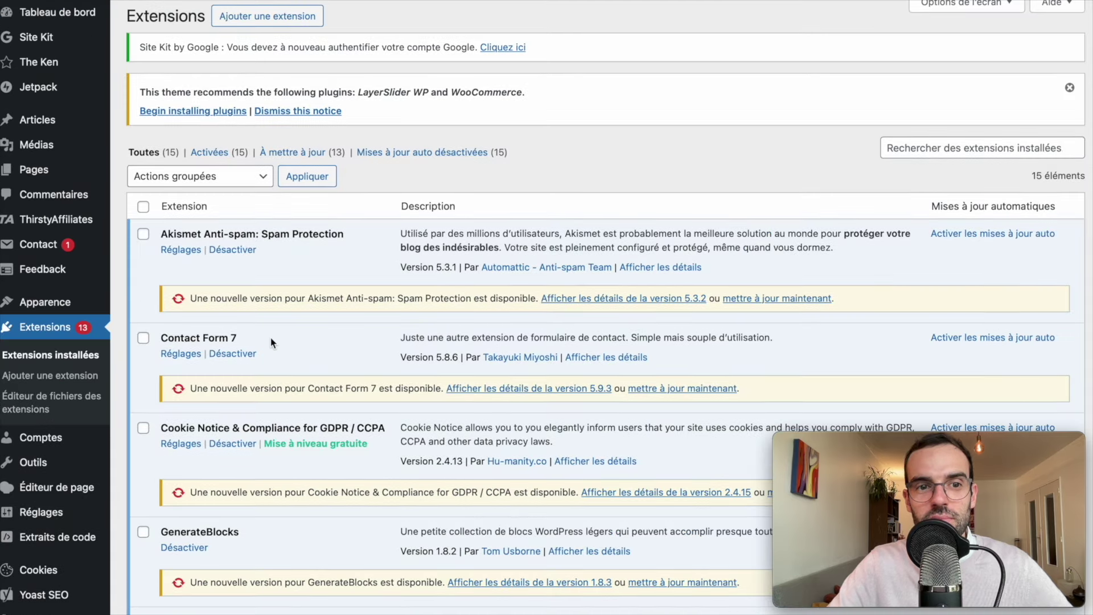
pyautogui.click(309, 153)
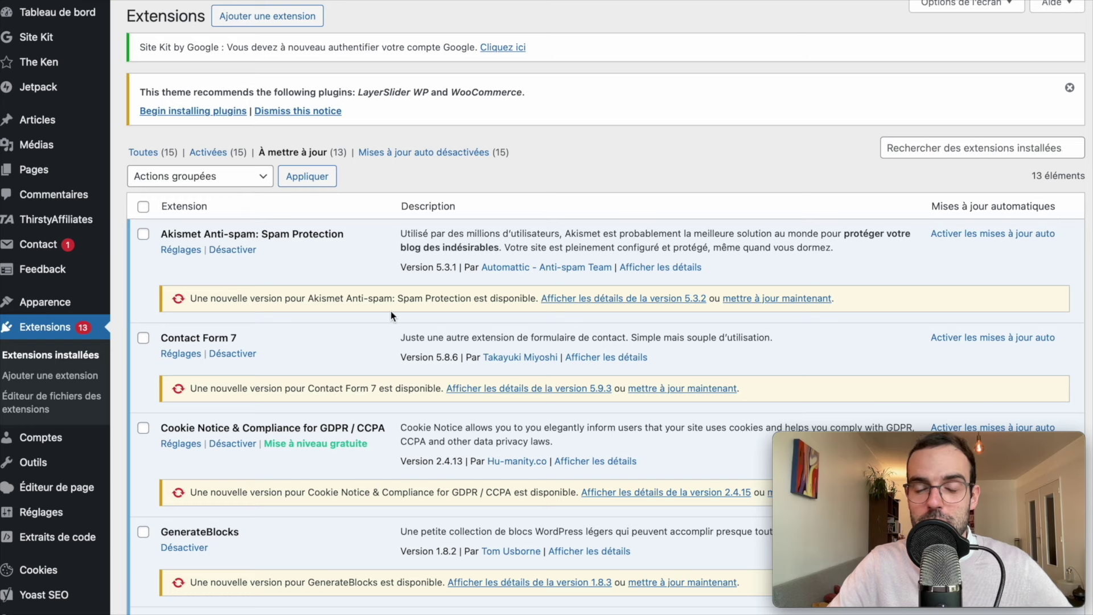
# Step: Examine the extensions awaiting updates and the site's WordPress version shown at the end of the list
pyautogui.scroll(-1, 390, 311)
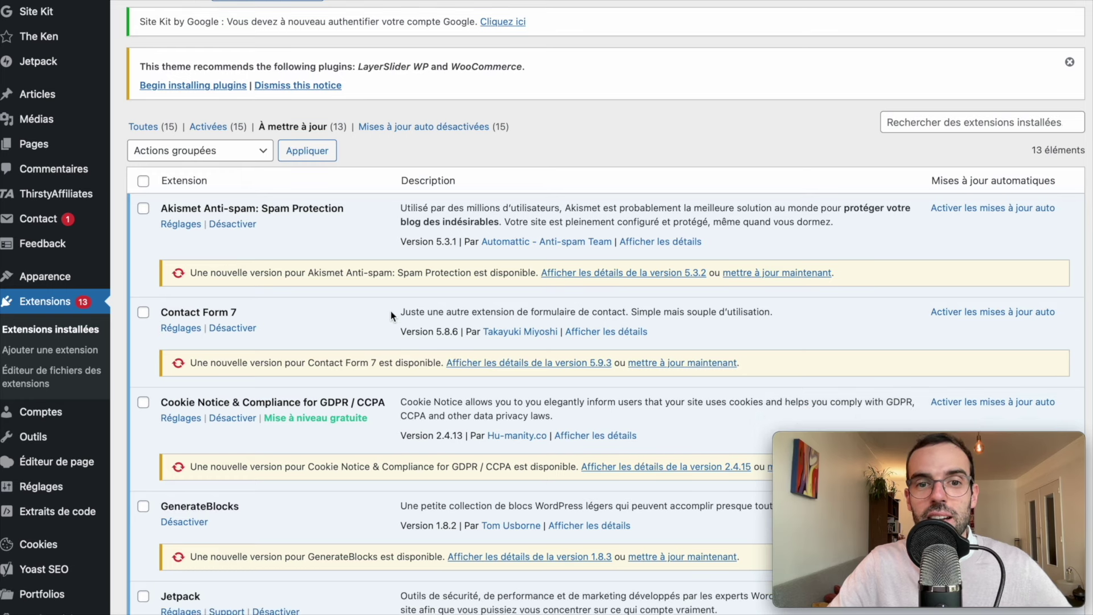
pyautogui.scroll(-2, 391, 311)
pyautogui.scroll(2, 391, 311)
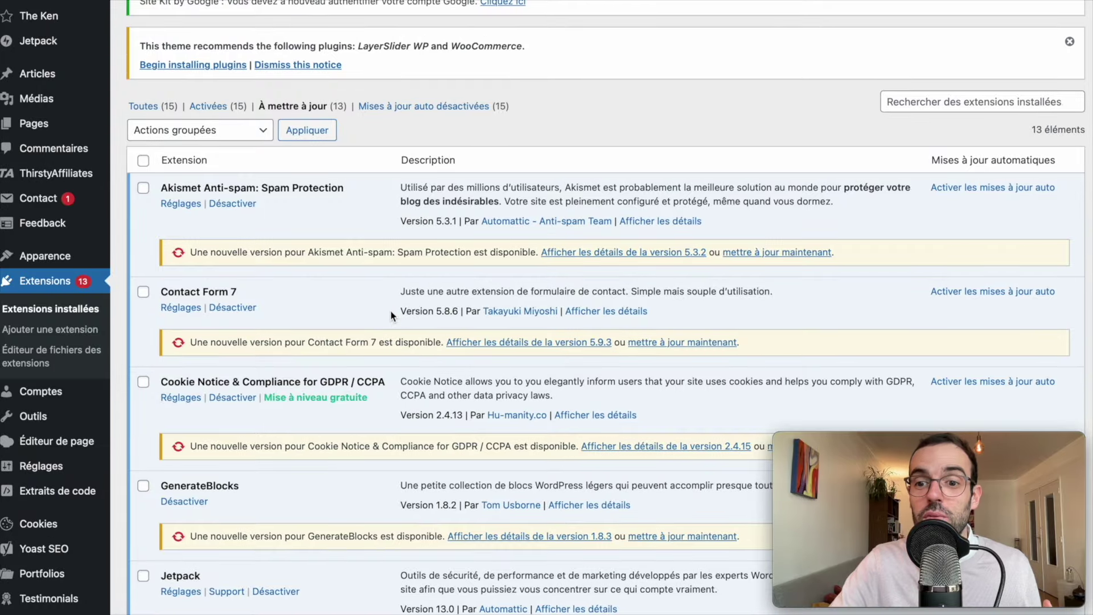
pyautogui.scroll(-20, 391, 311)
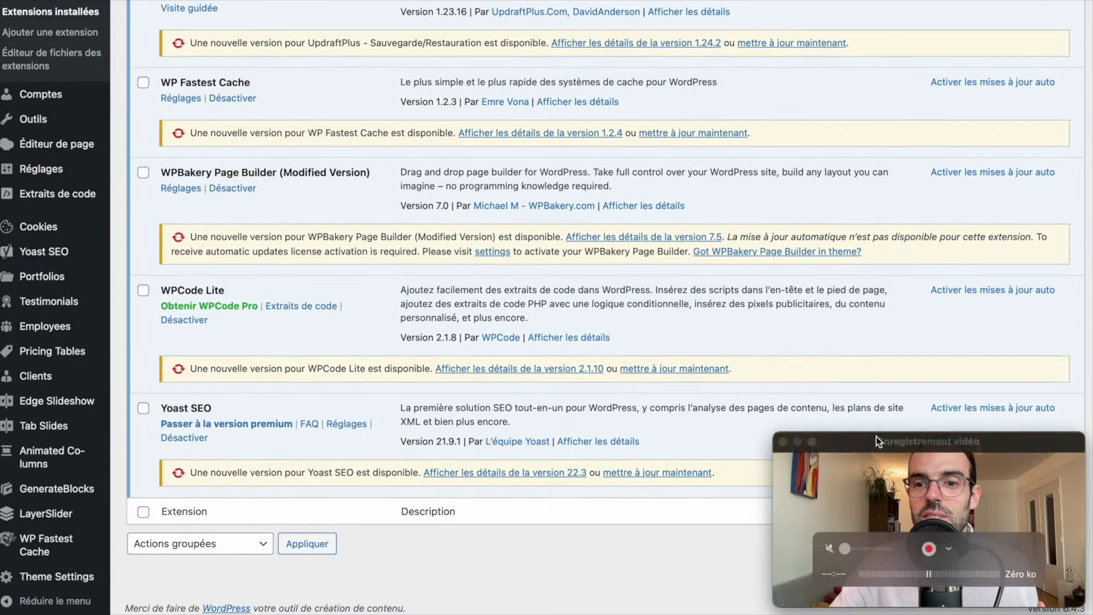
pyautogui.moveTo(876, 436); pyautogui.dragTo(881, 305)
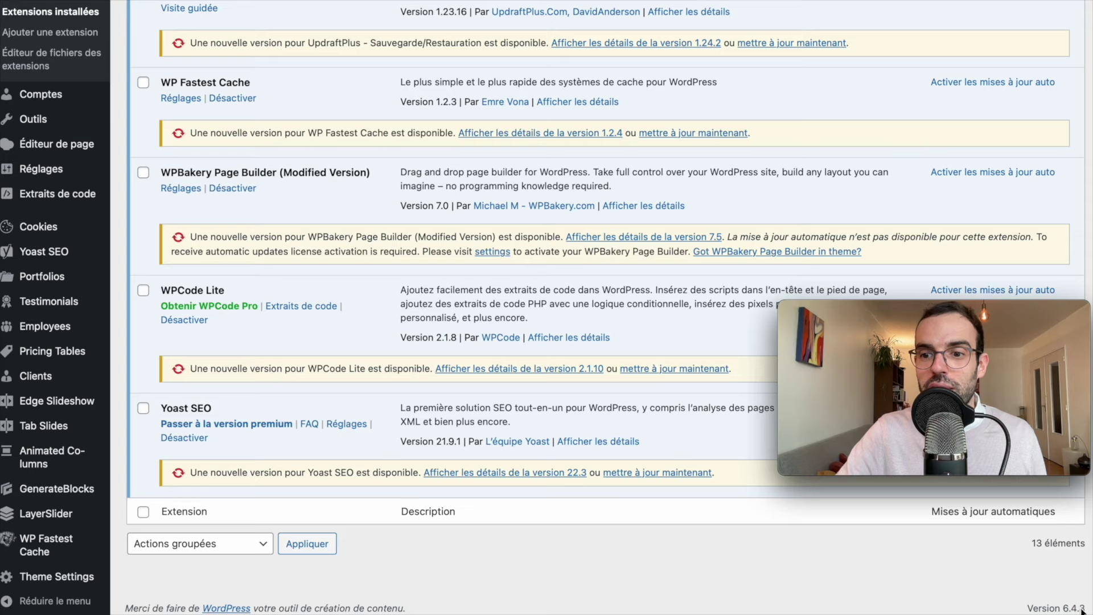
pyautogui.moveTo(975, 437)
pyautogui.scroll(20, 877, 194)
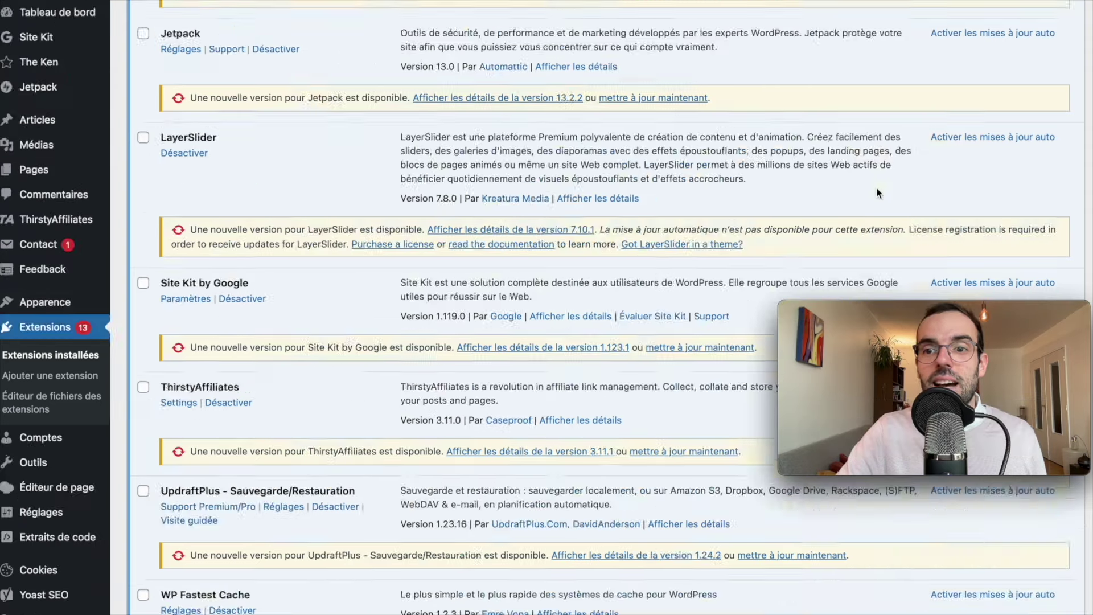
pyautogui.scroll(-2, 877, 193)
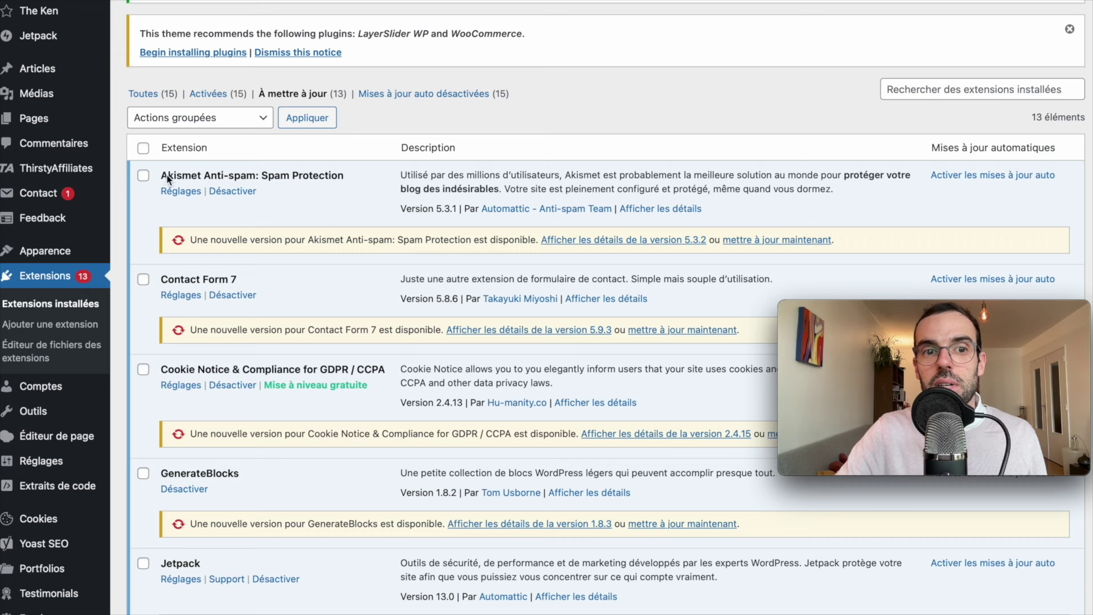
# Step: Check the Akismet Anti-spam 5.3.2 changelog and WordPress compatibility, and install the update
pyautogui.click(604, 241)
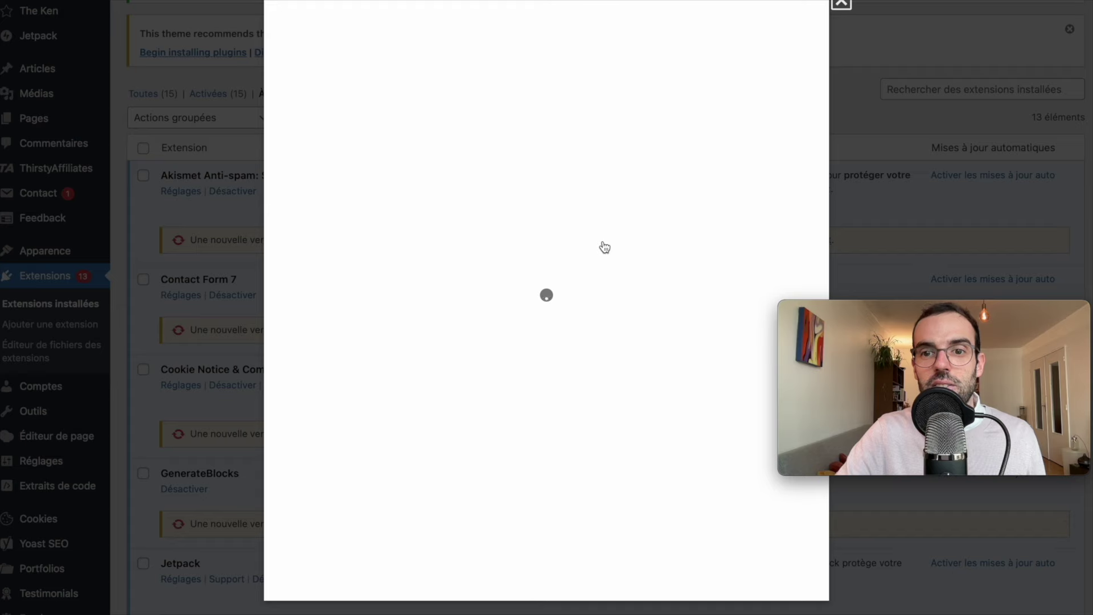
pyautogui.scroll(-3, 604, 247)
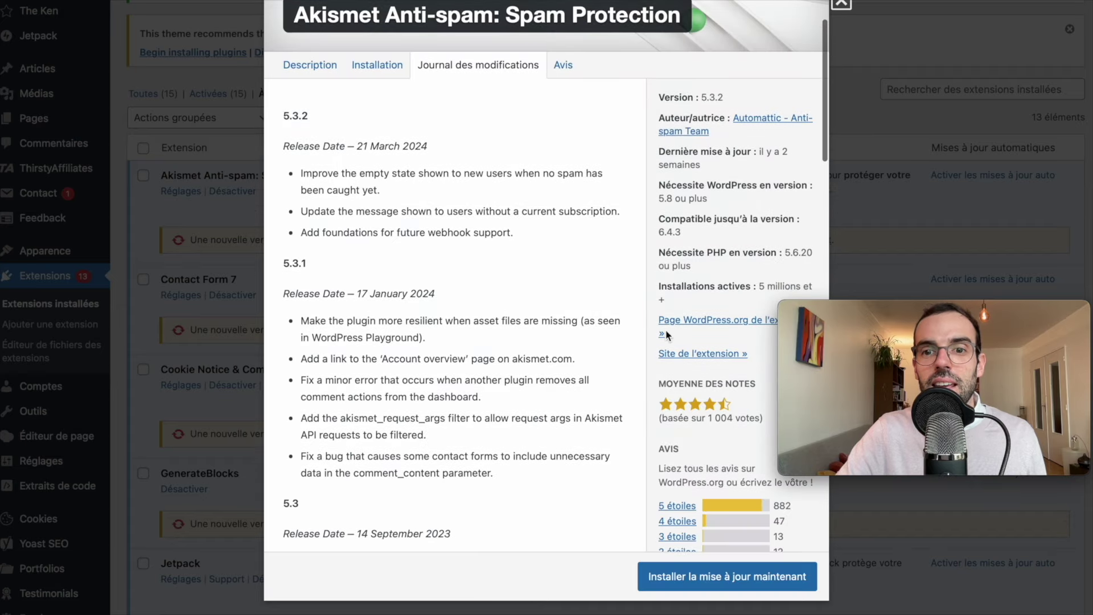
pyautogui.moveTo(661, 219); pyautogui.dragTo(683, 233)
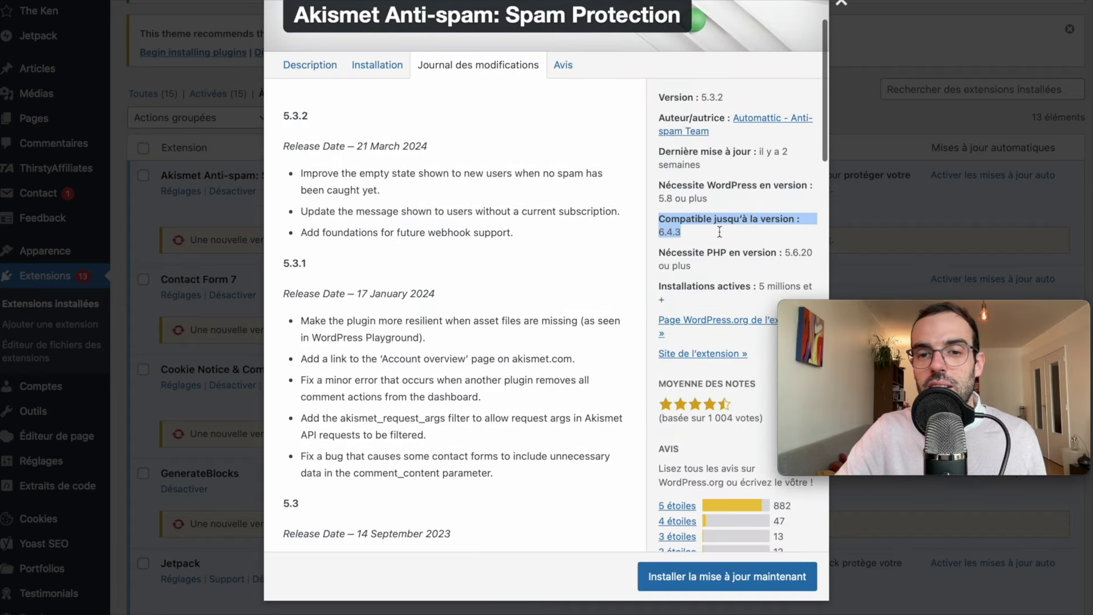
pyautogui.click(689, 232)
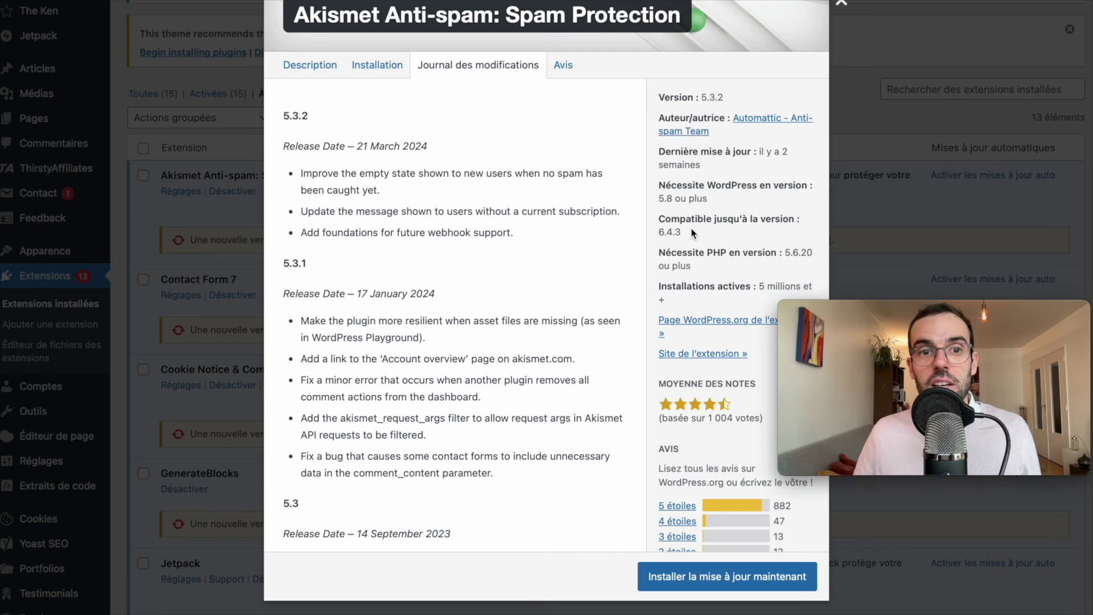
pyautogui.scroll(4, 550, 248)
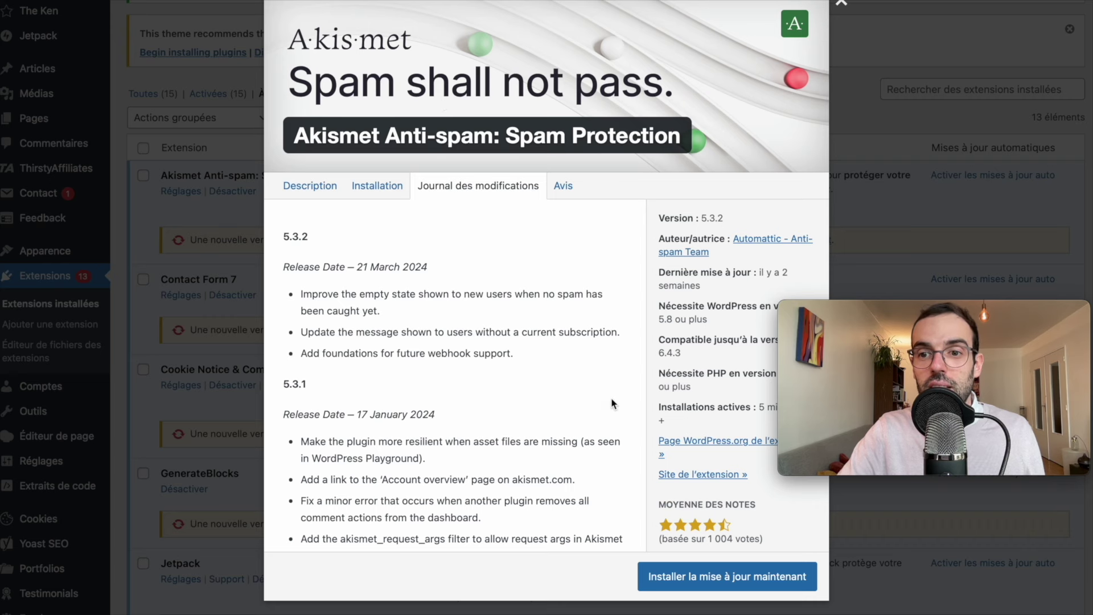
pyautogui.scroll(-1, 704, 442)
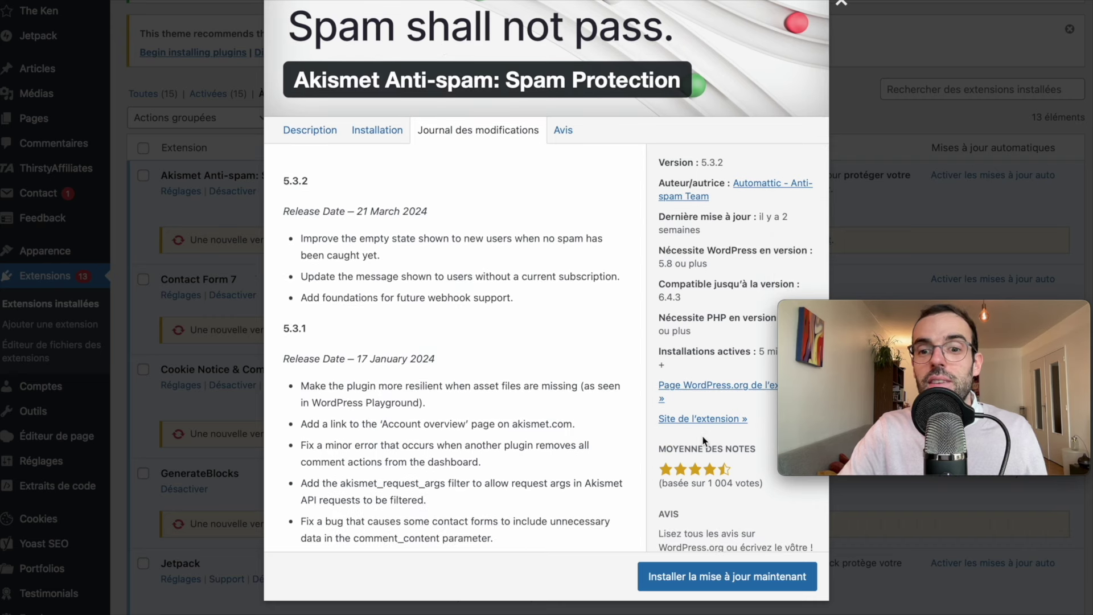
pyautogui.scroll(-1, 704, 441)
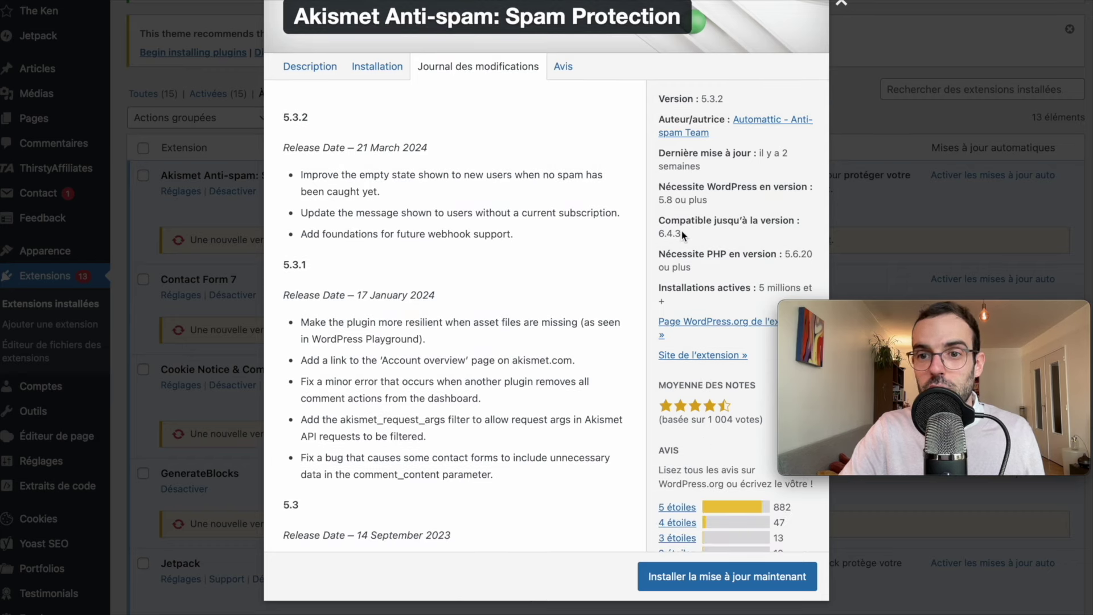
pyautogui.click(686, 586)
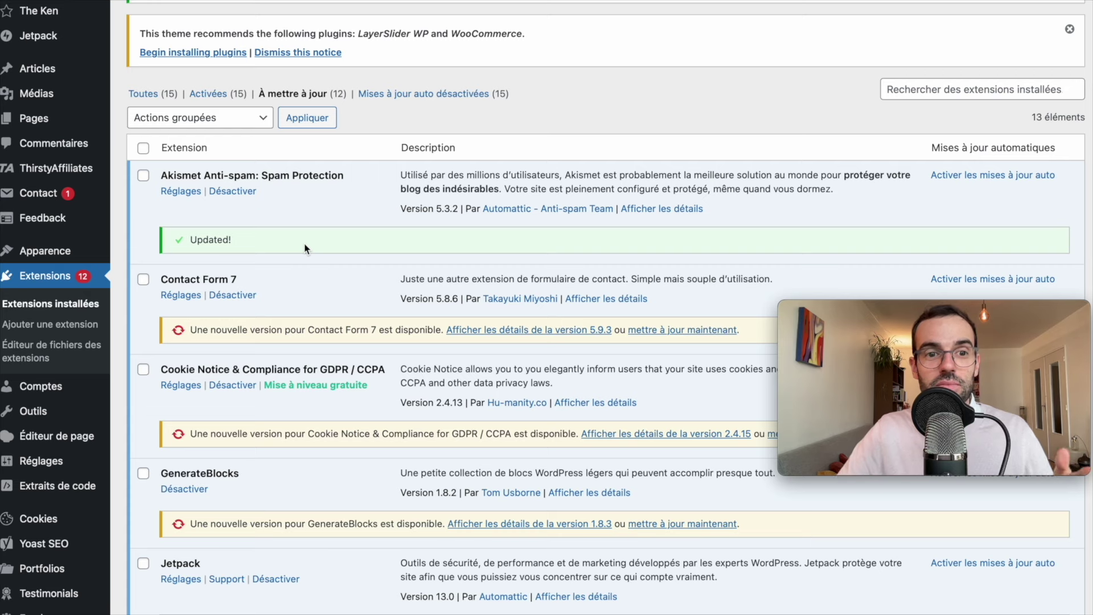
# Step: Review the remaining extensions with available updates, such as Contact Form 7, GenerateBlocks and Jetpack
pyautogui.scroll(-1, 296, 239)
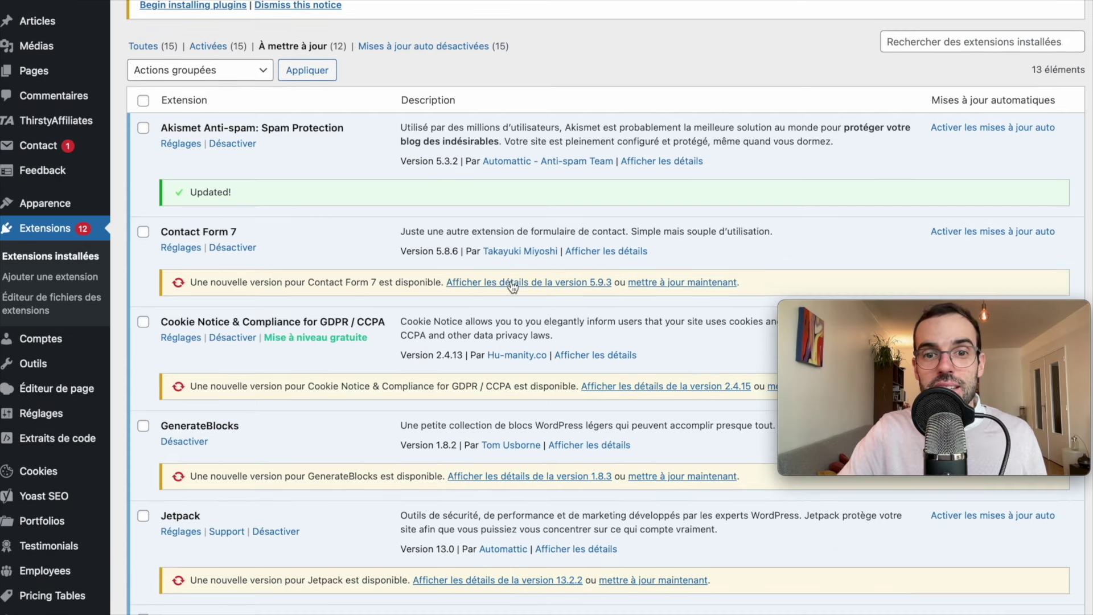
pyautogui.scroll(-1, 594, 421)
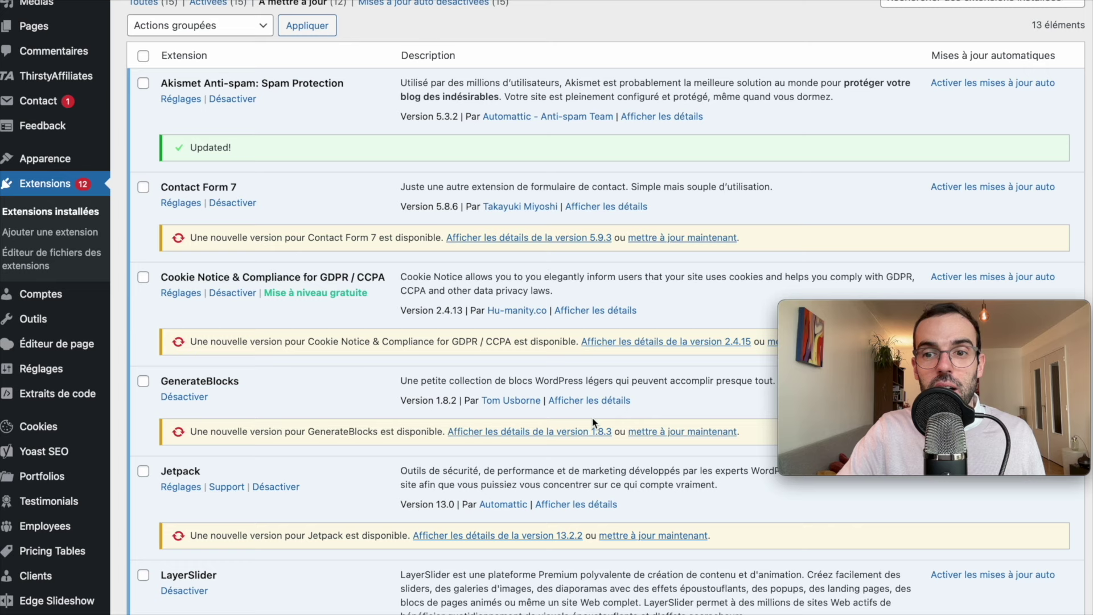
pyautogui.scroll(3, 592, 421)
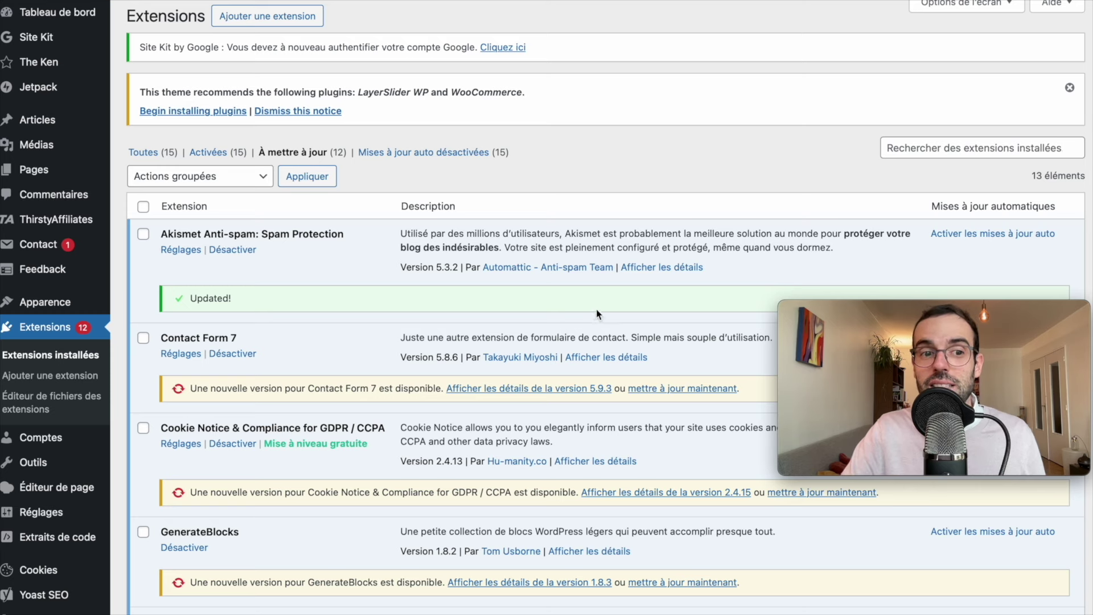
pyautogui.scroll(-1, 608, 327)
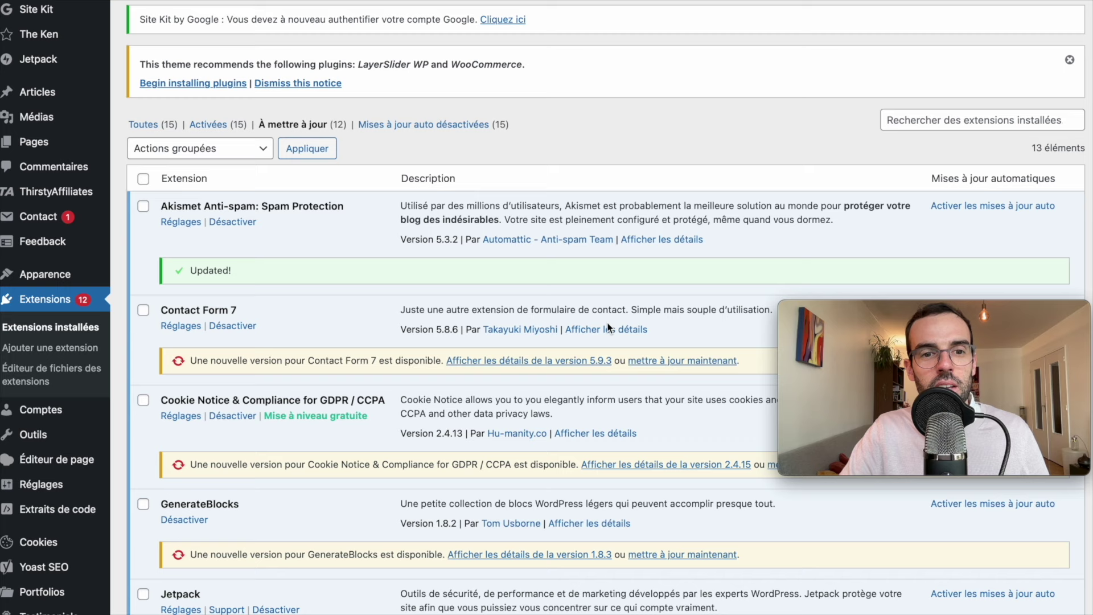
pyautogui.scroll(1, 608, 327)
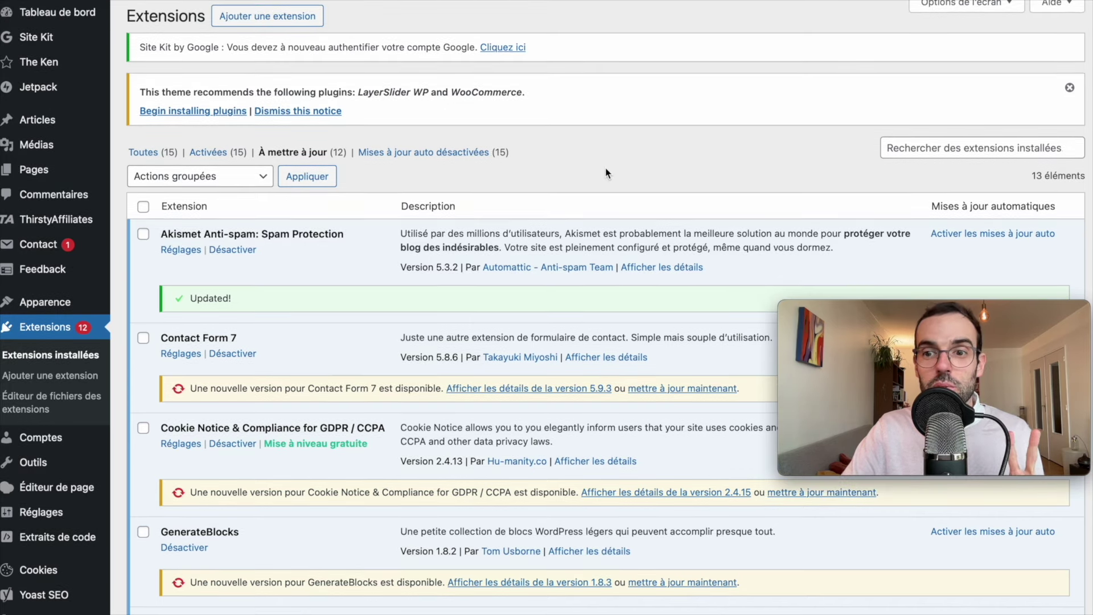
# Step: Open the page for adding extensions and look over its search field and featured extensions
pyautogui.click(288, 21)
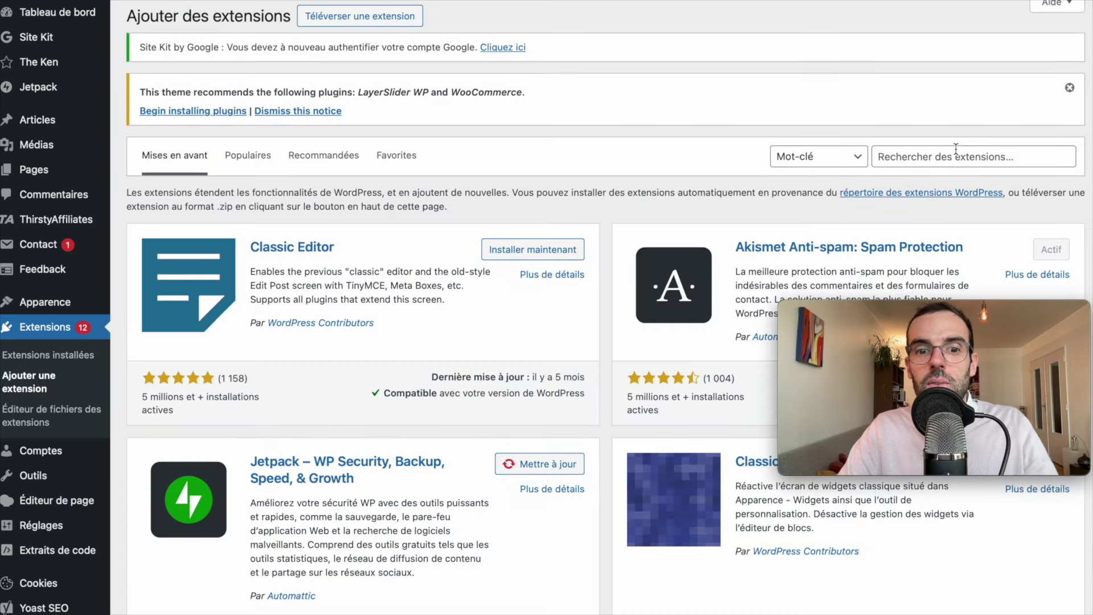
pyautogui.click(958, 154)
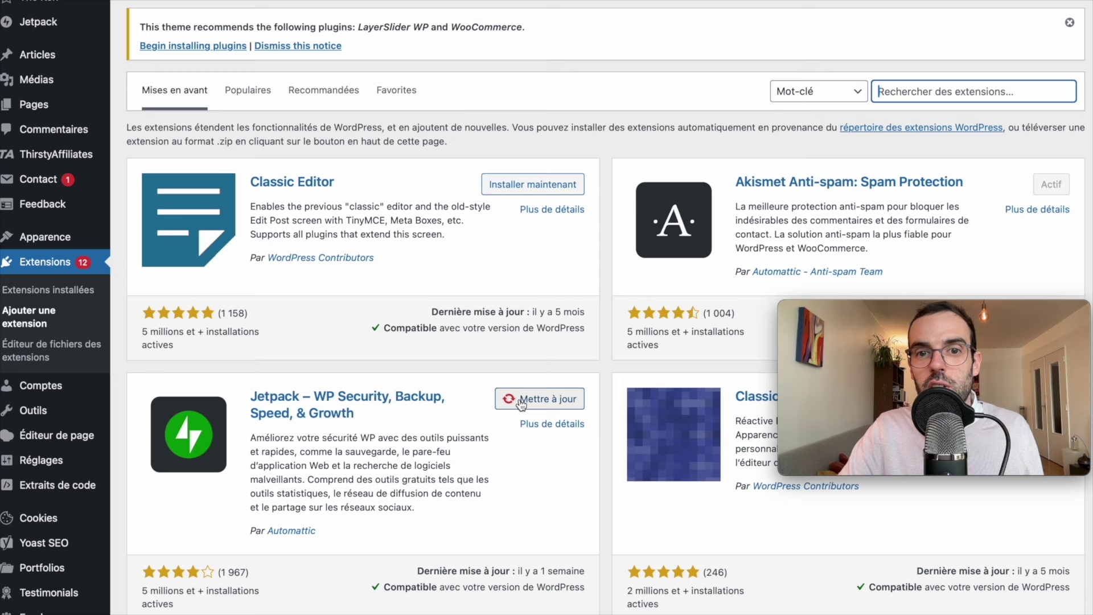
pyautogui.scroll(2, 127, 222)
# Step: Open the "Mon Jetpack" overview page and look over its welcome and stats sections
pyautogui.click(52, 90)
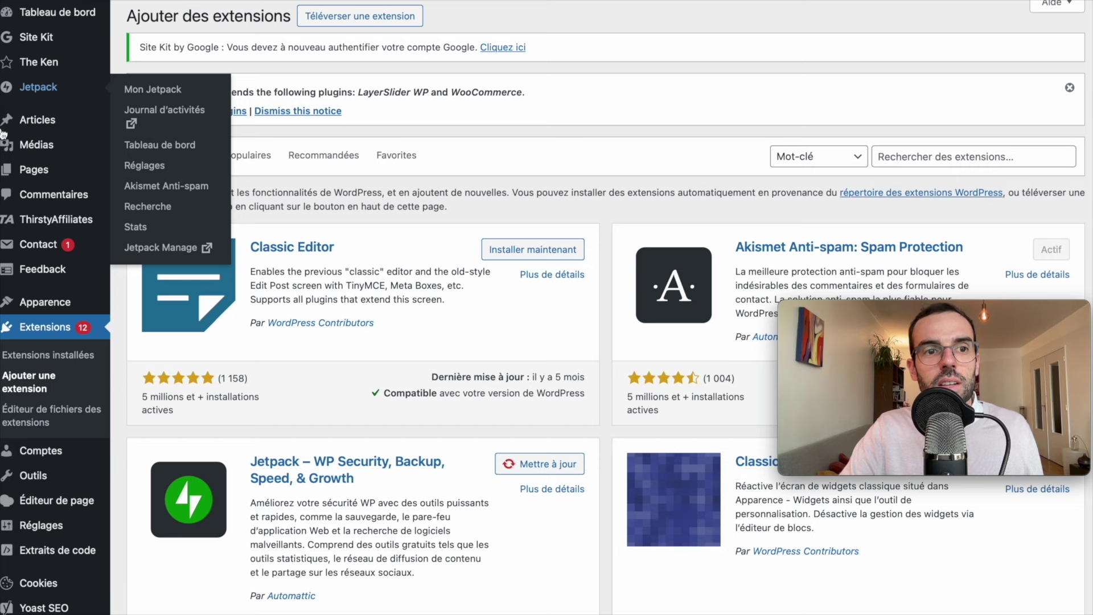
pyautogui.click(46, 92)
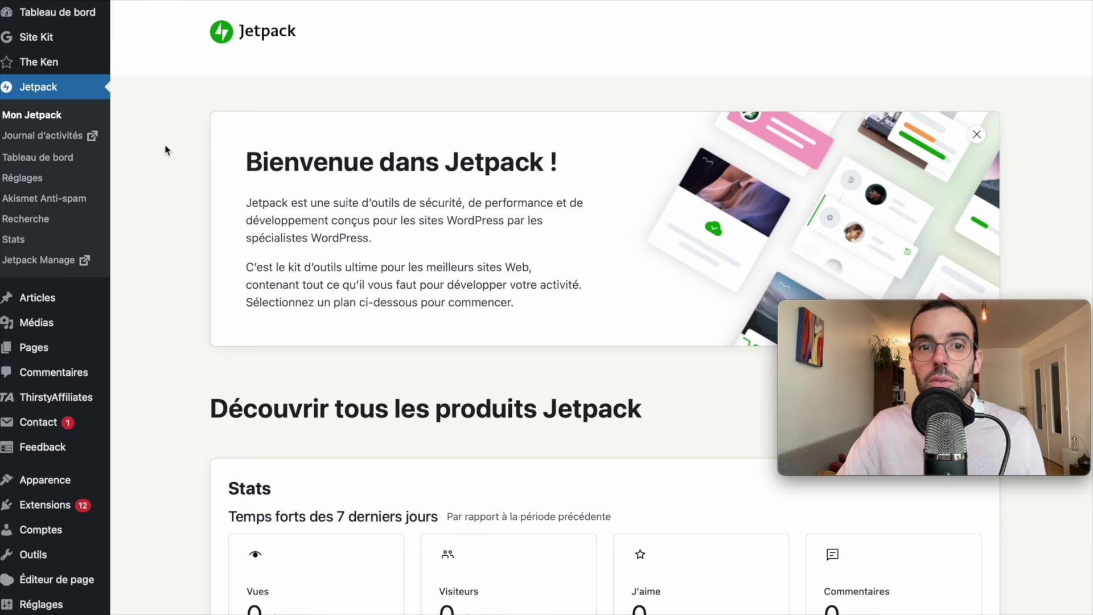
pyautogui.scroll(-1, 165, 150)
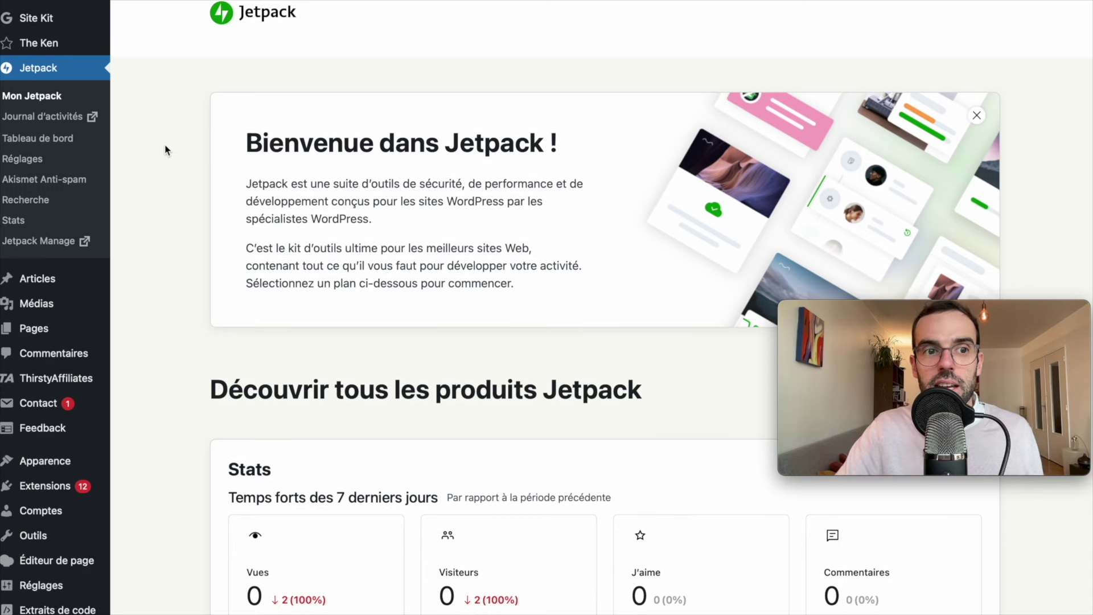
# Step: Review Jetpack's "Réglages" for downtime monitoring, anti-spam, firewall, brute-force protection and WordPress.com login
pyautogui.click(26, 160)
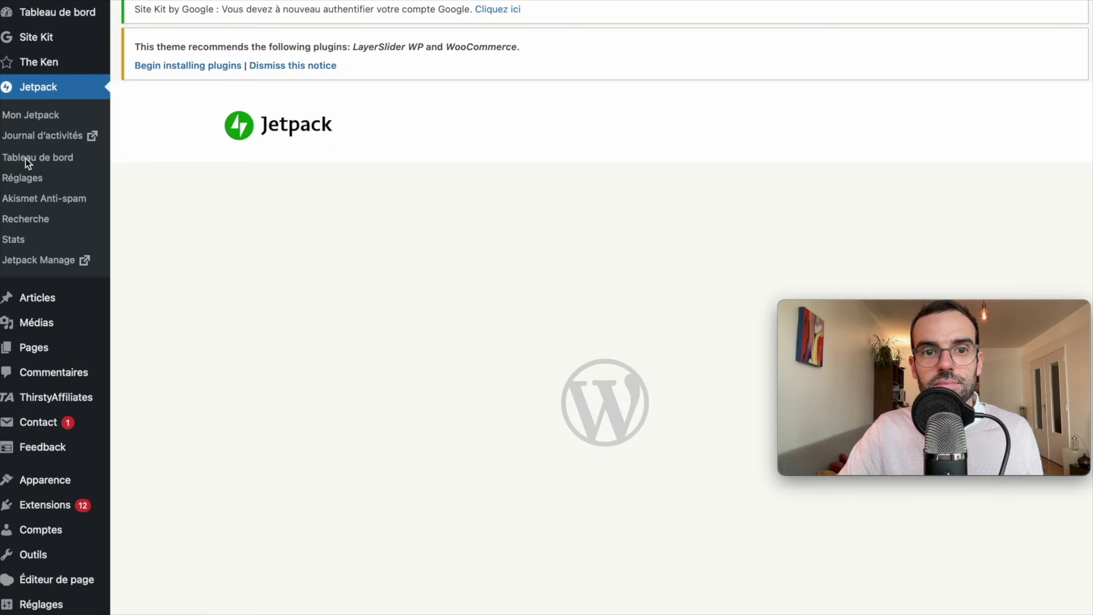
pyautogui.scroll(-5, 374, 183)
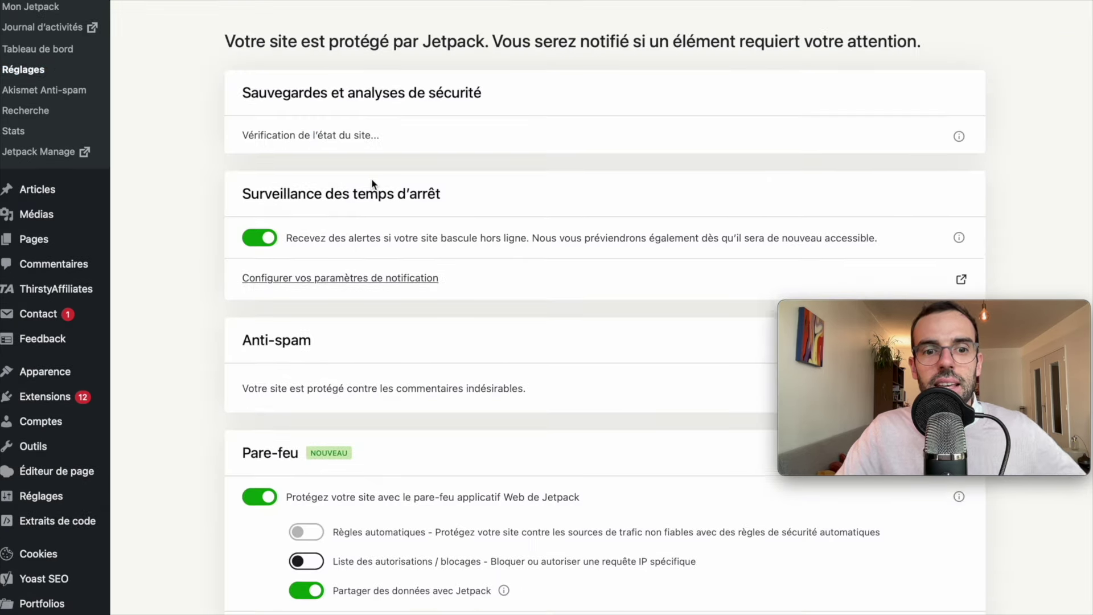
pyautogui.scroll(-5, 373, 183)
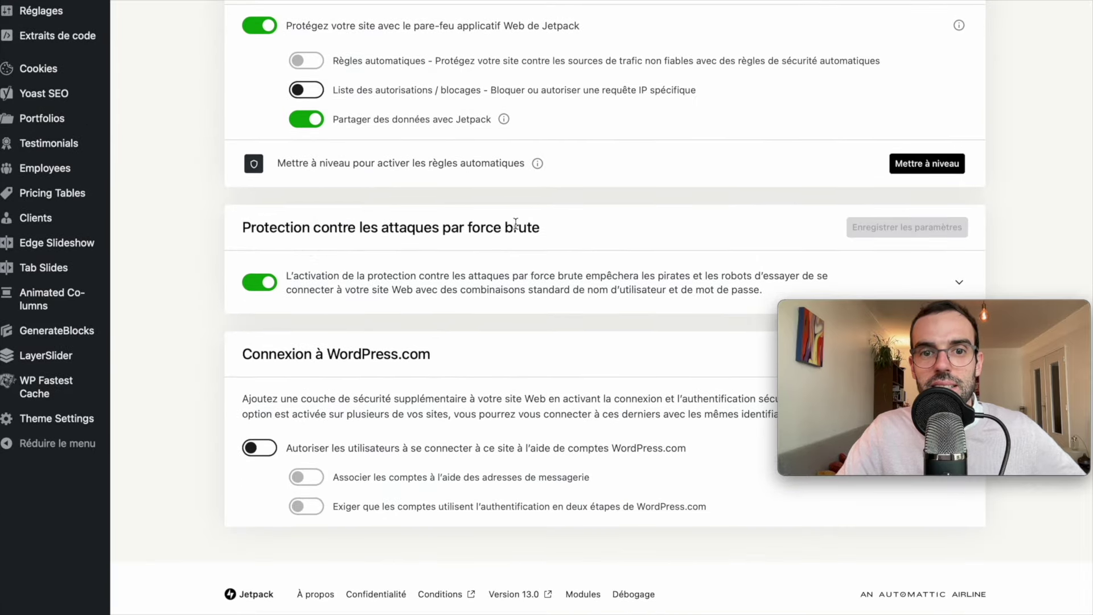
pyautogui.scroll(-1, 561, 229)
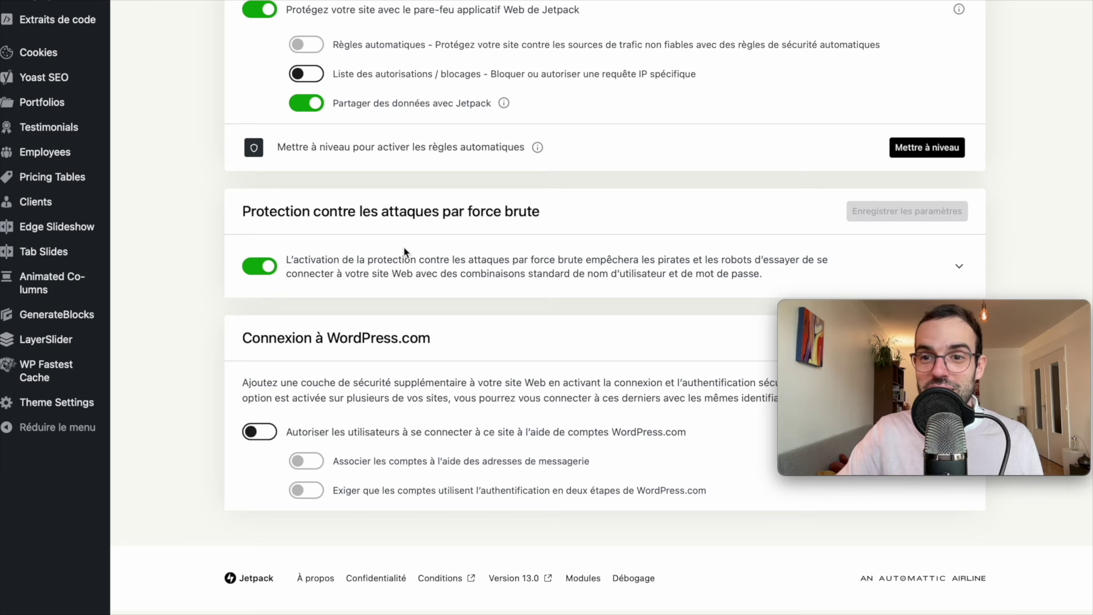
pyautogui.scroll(1, 405, 252)
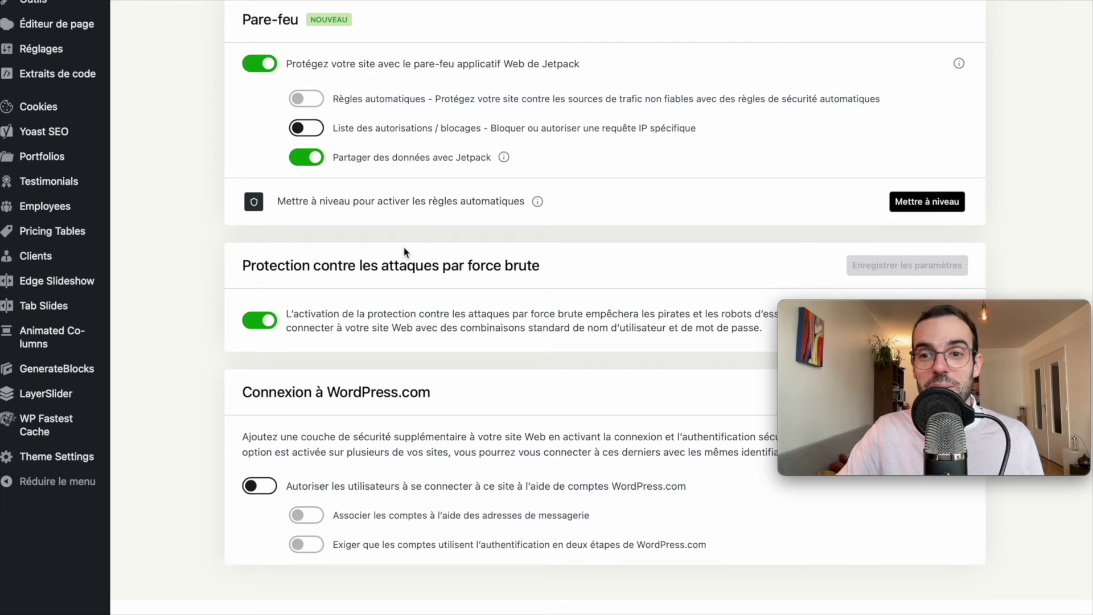
# Step: Return from the Jetpack settings to the installed extensions and open the page for adding an extension
pyautogui.scroll(10, 404, 252)
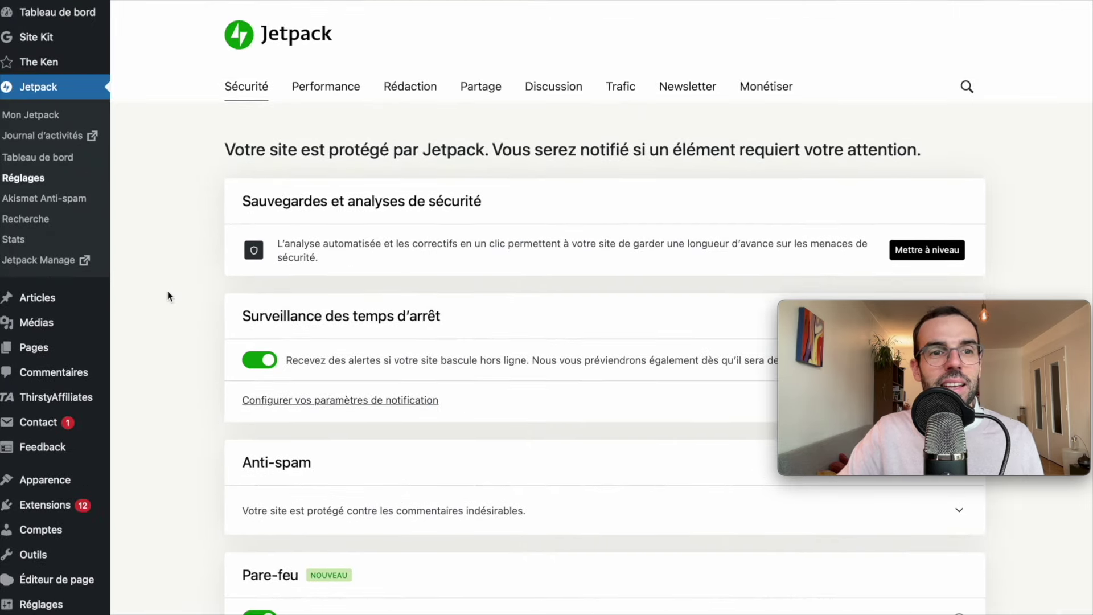
pyautogui.scroll(-4, 167, 291)
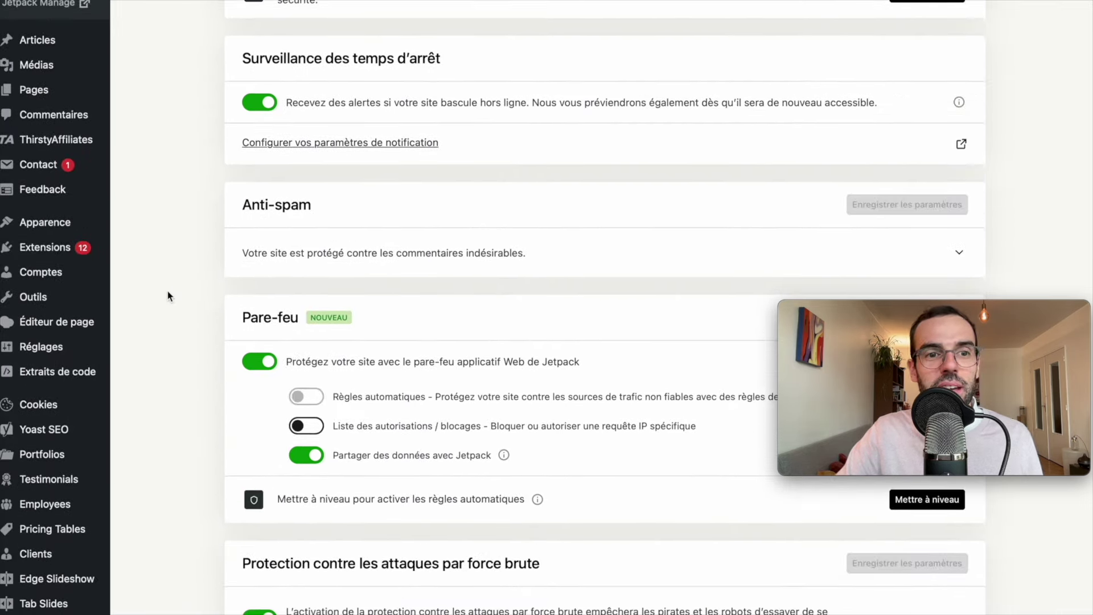
pyautogui.moveTo(50, 251)
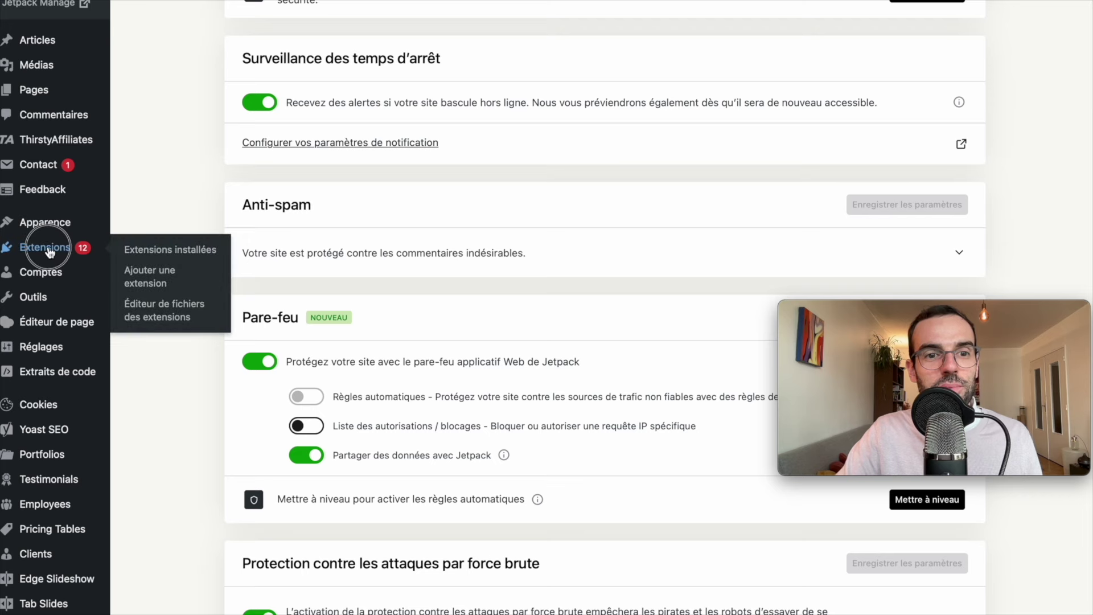
pyautogui.click(48, 247)
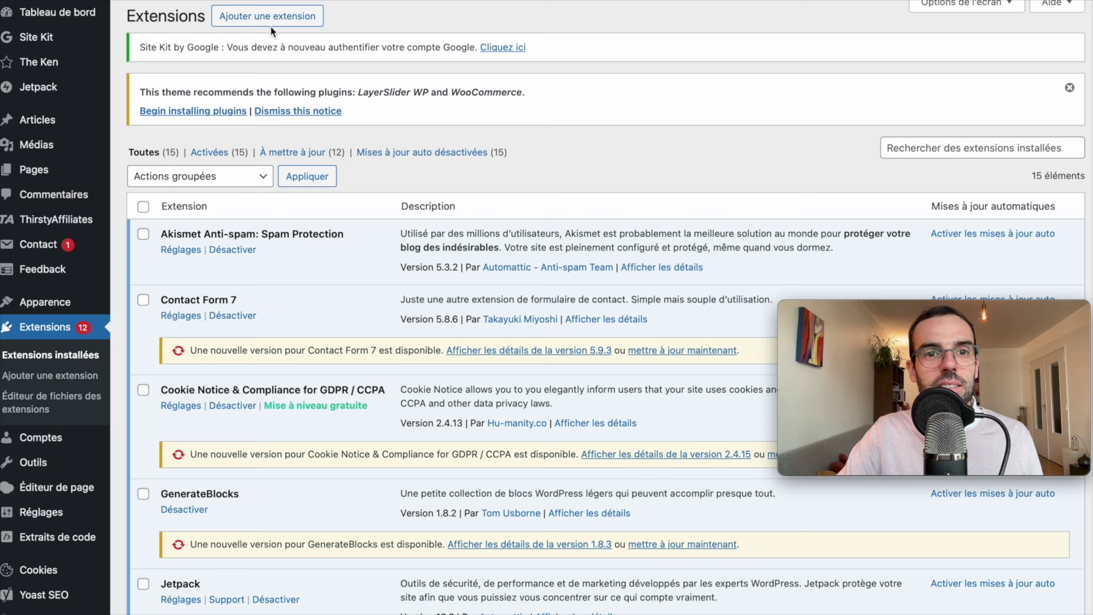
pyautogui.click(265, 18)
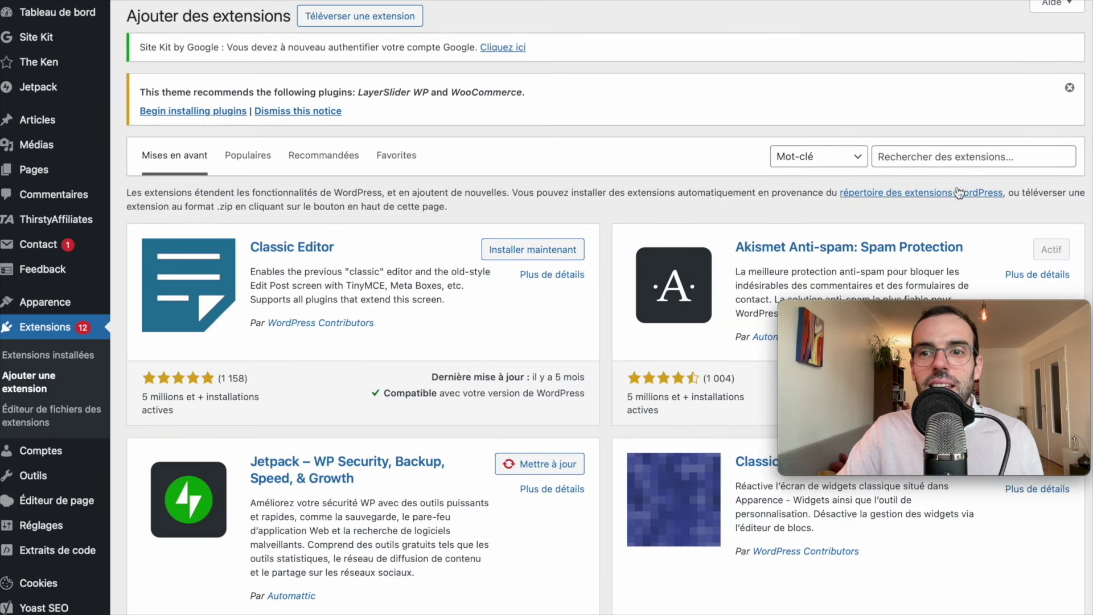
# Step: Search the extension directory for "wps", and install and activate WPS Hide Login
pyautogui.click(931, 157)
pyautogui.write('wps')
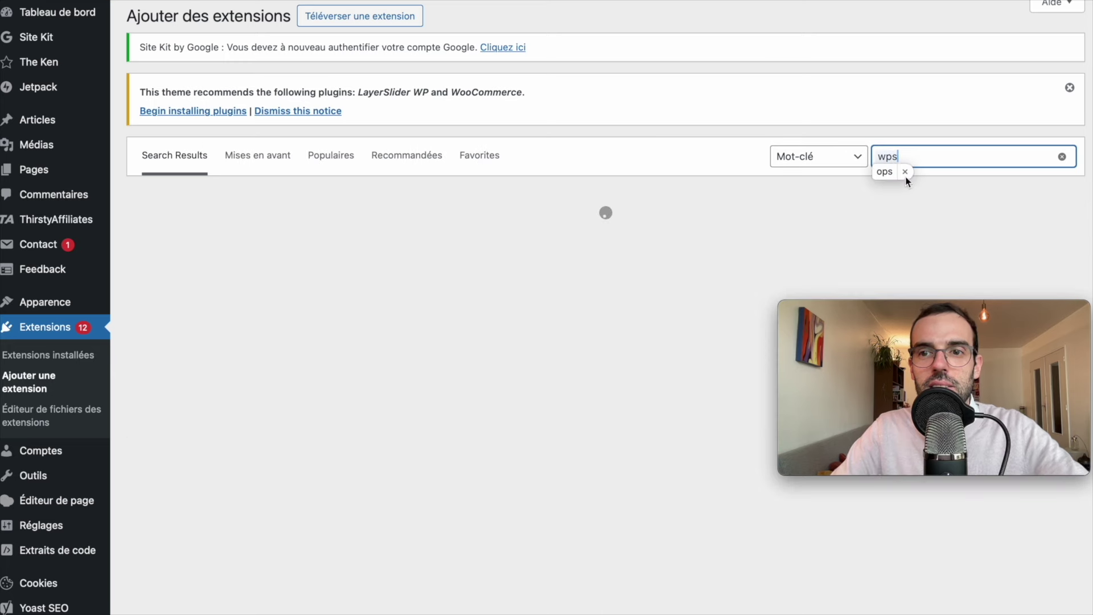
pyautogui.click(904, 172)
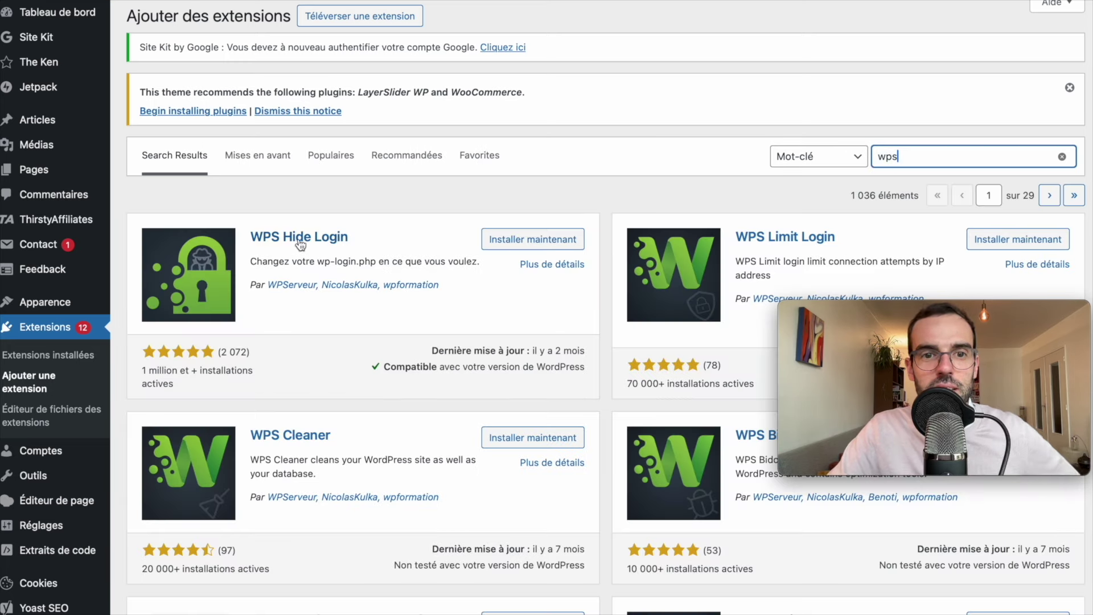
pyautogui.click(536, 242)
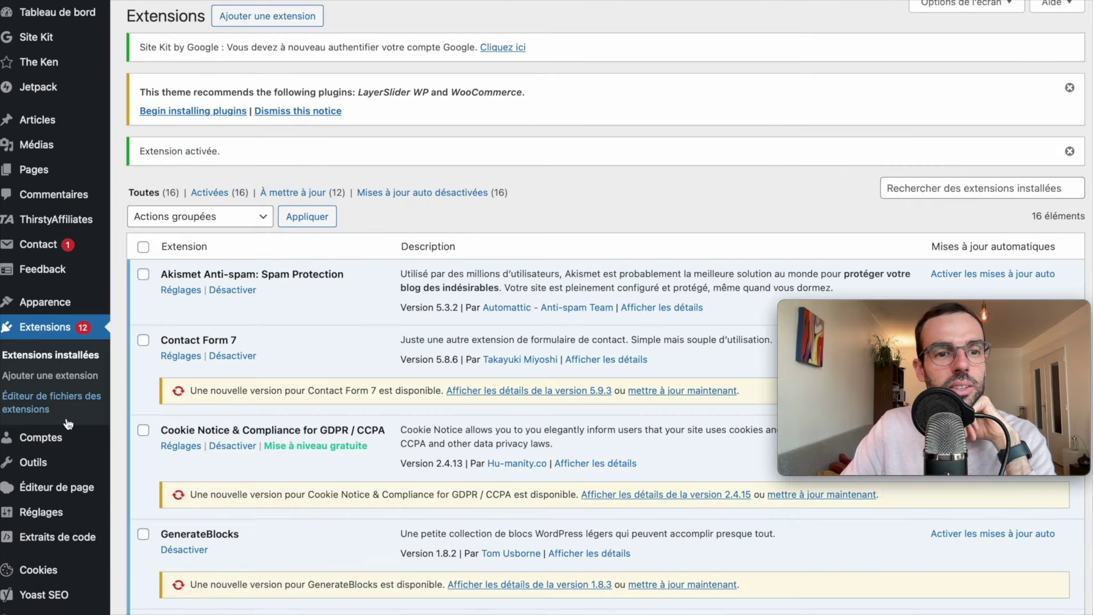
# Step: Open the settings of WPS Hide Login from the installed extensions and examine its login and redirection URL fields
pyautogui.scroll(-6, 67, 423)
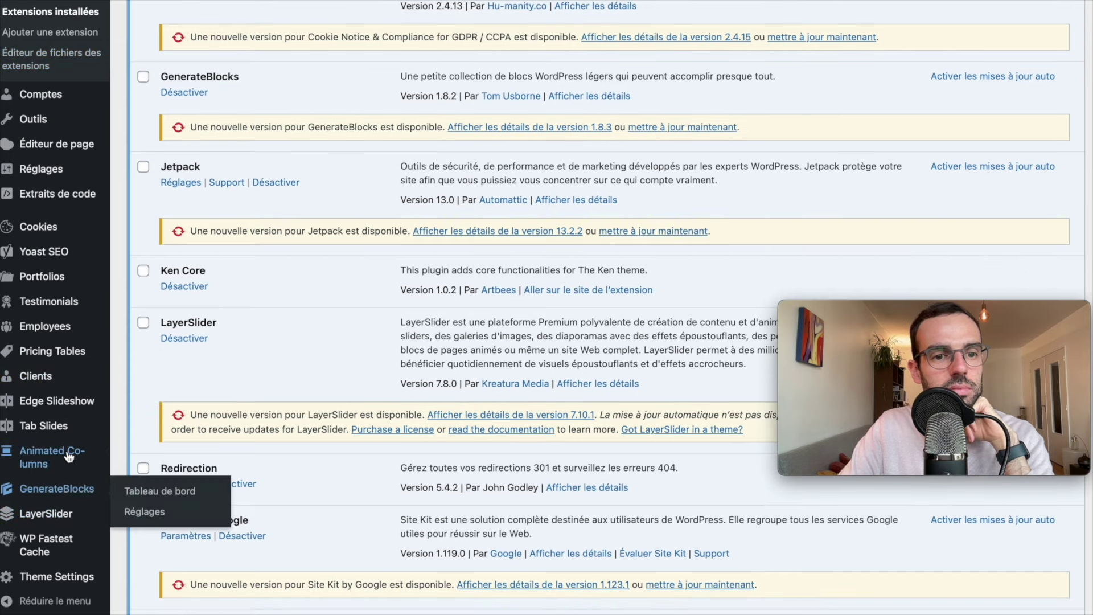
pyautogui.scroll(-10, 310, 332)
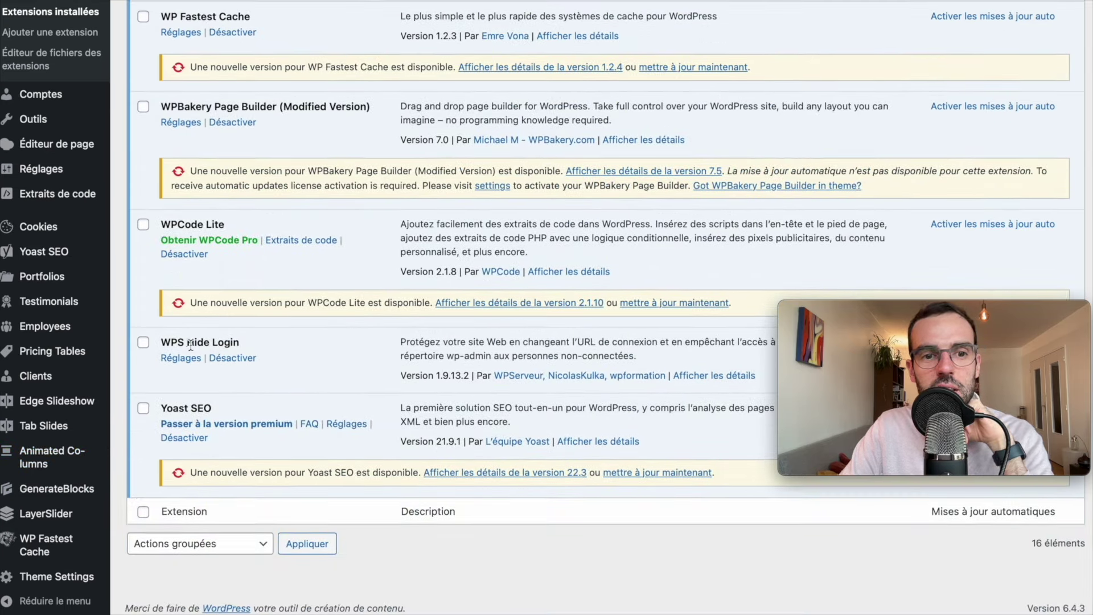
pyautogui.click(182, 359)
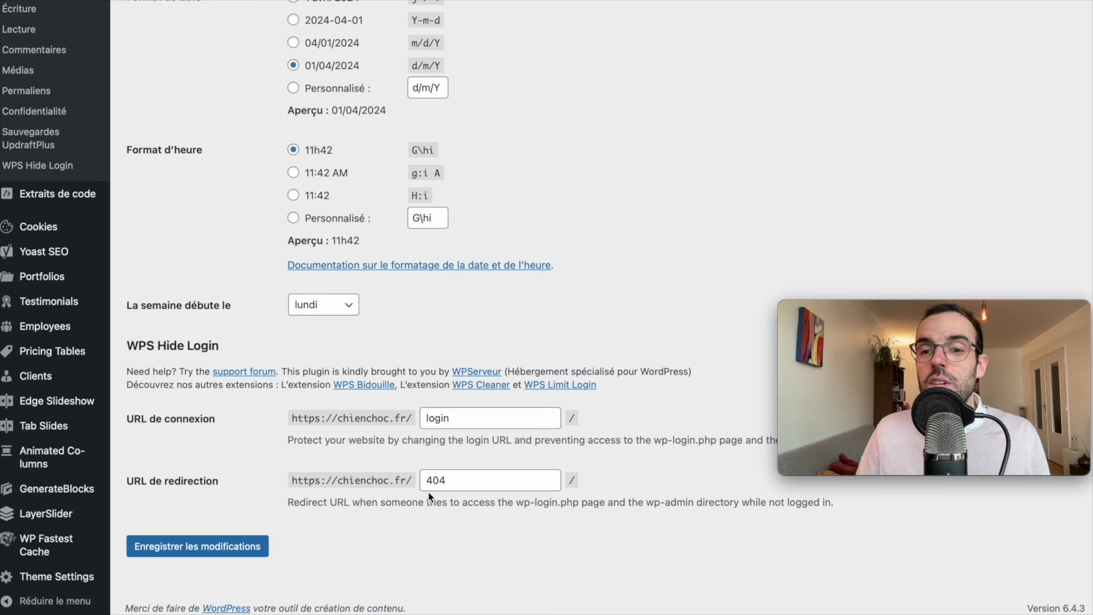
pyautogui.doubleClick(450, 419)
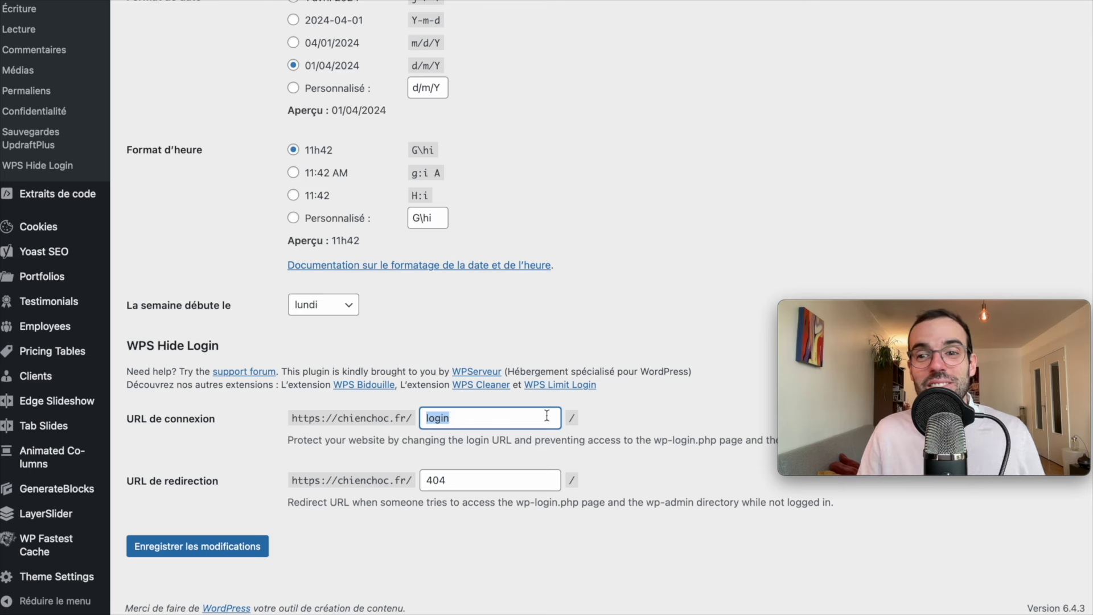
pyautogui.click(643, 436)
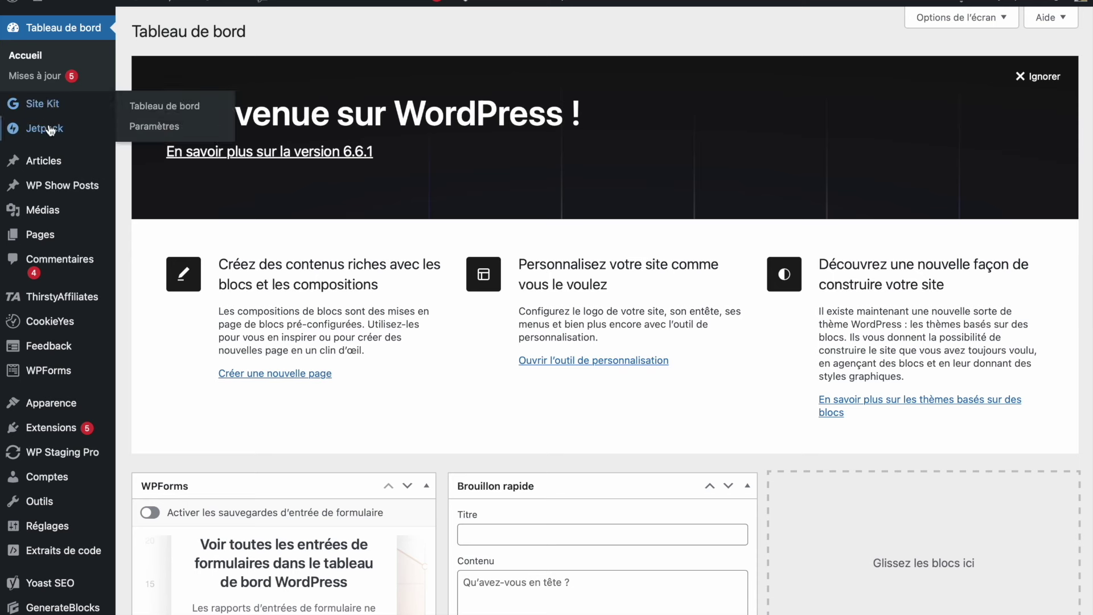
# Step: Add a new page from the site's list of pages and collapse the Yoast SEO section in its editor
pyautogui.moveTo(49, 235)
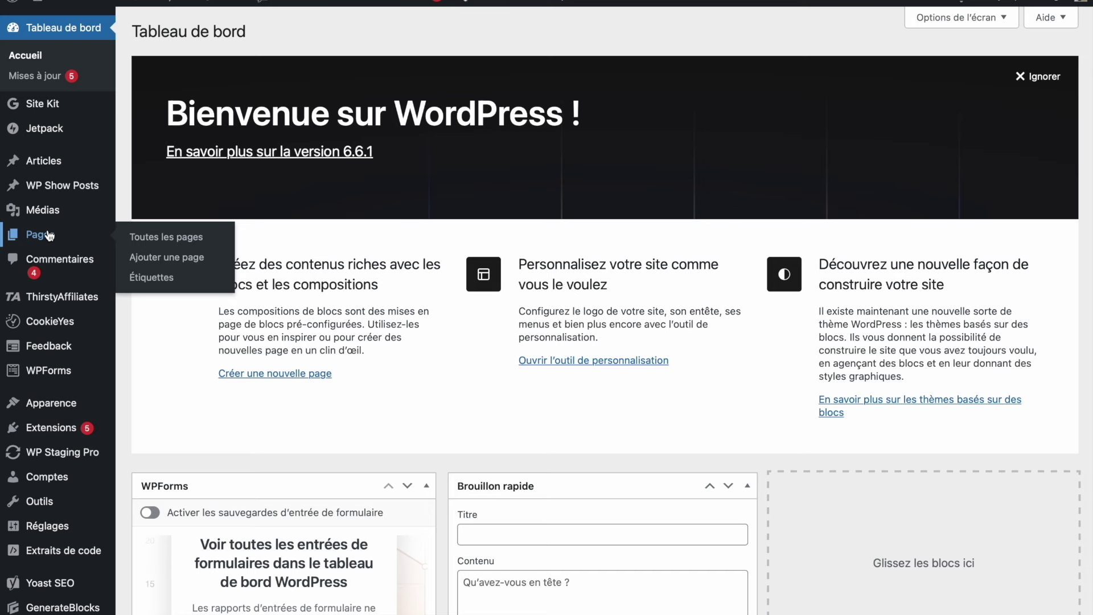
pyautogui.click(49, 235)
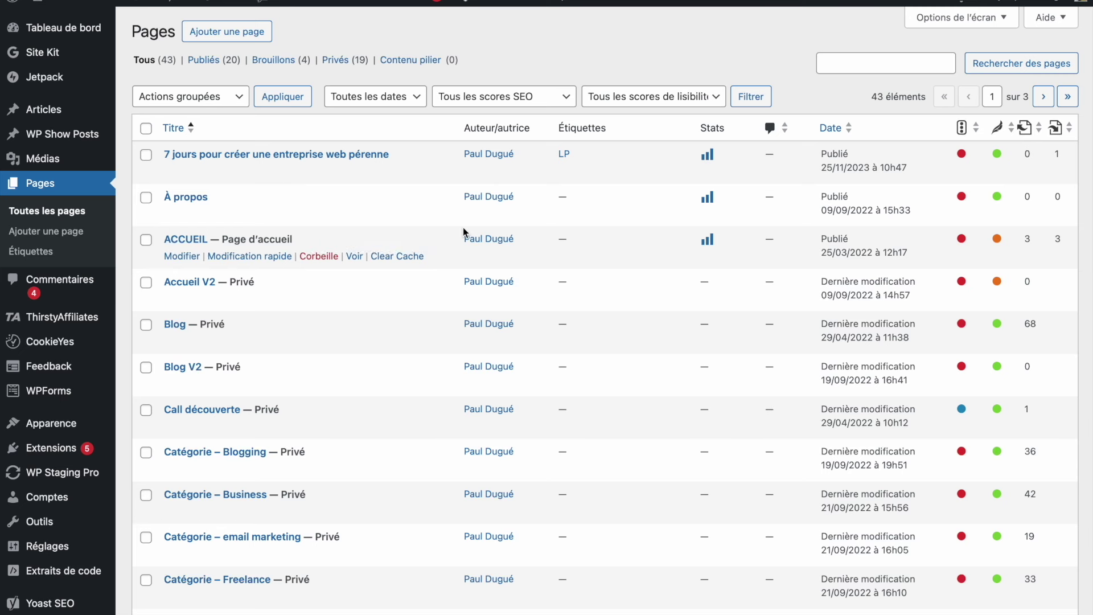
pyautogui.click(223, 36)
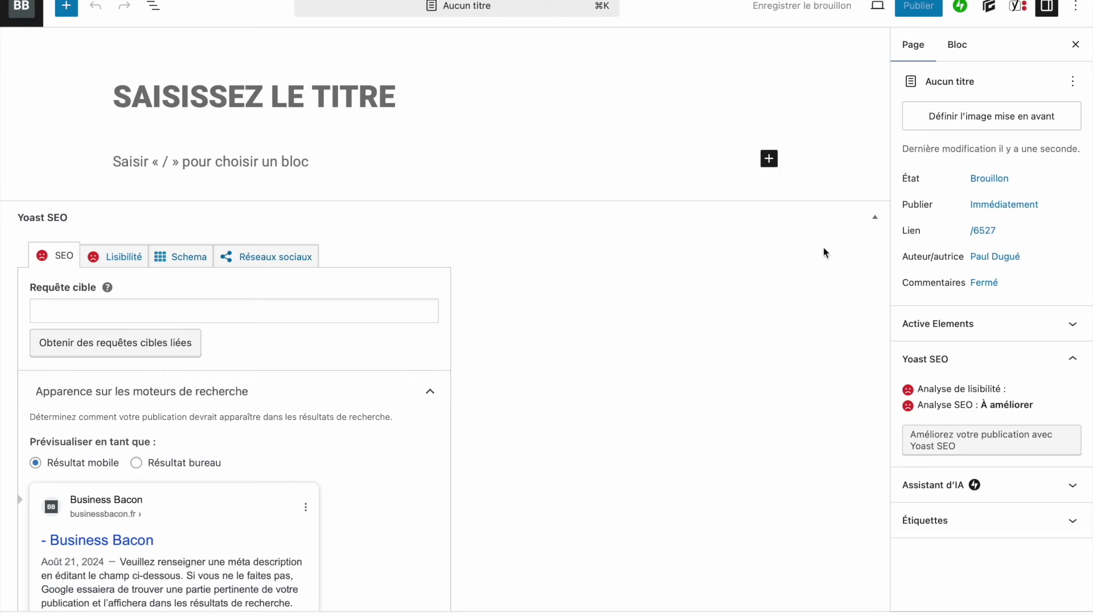
pyautogui.click(874, 219)
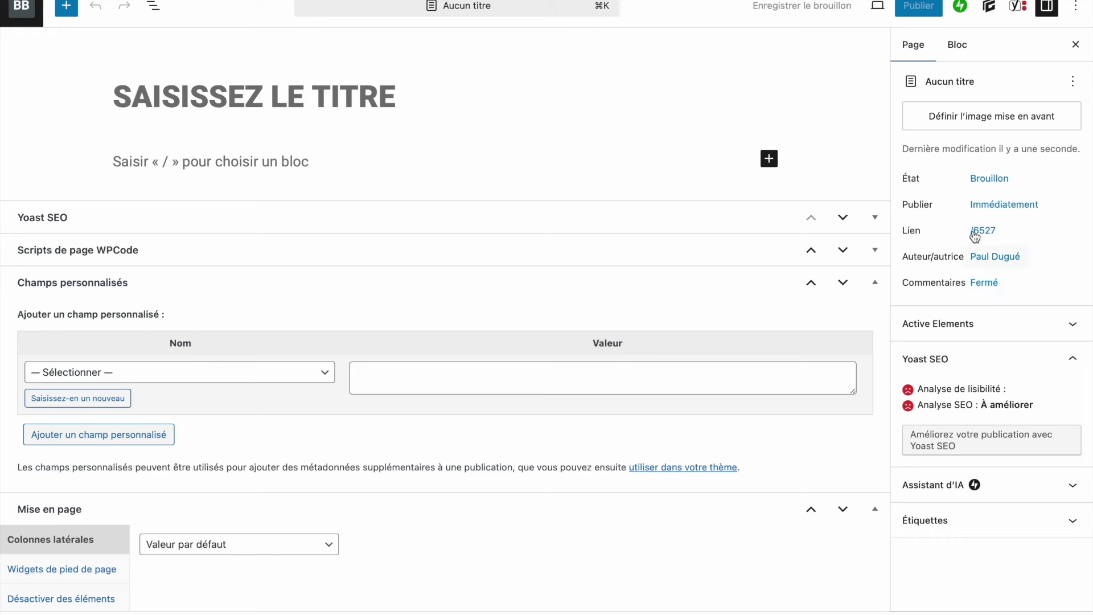
# Step: Set the new page's status and visibility to "Privée"
pyautogui.click(987, 180)
pyautogui.click(688, 289)
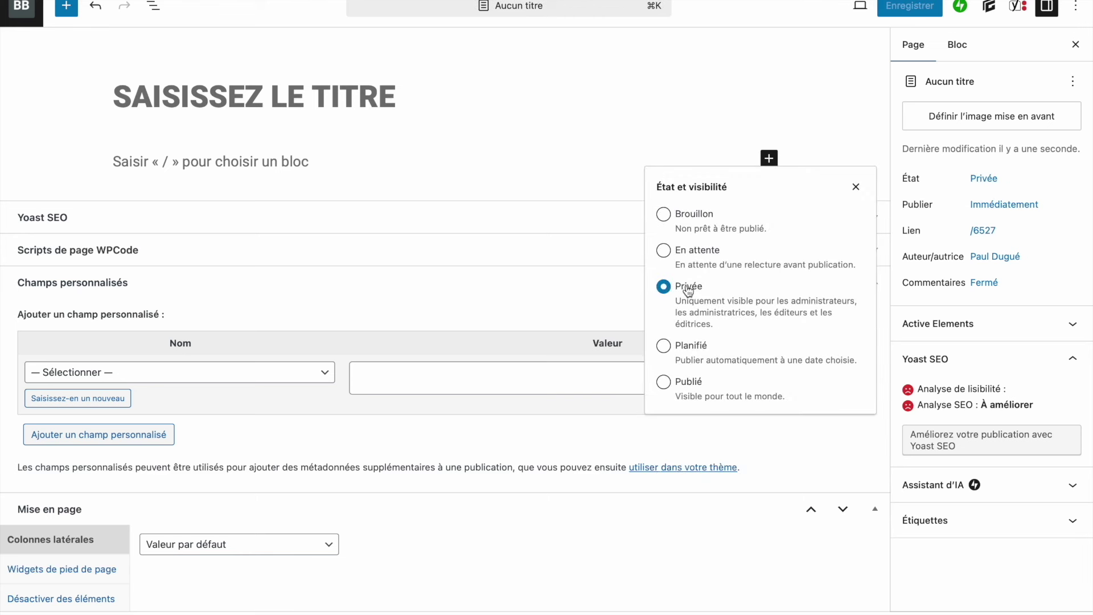
pyautogui.click(856, 189)
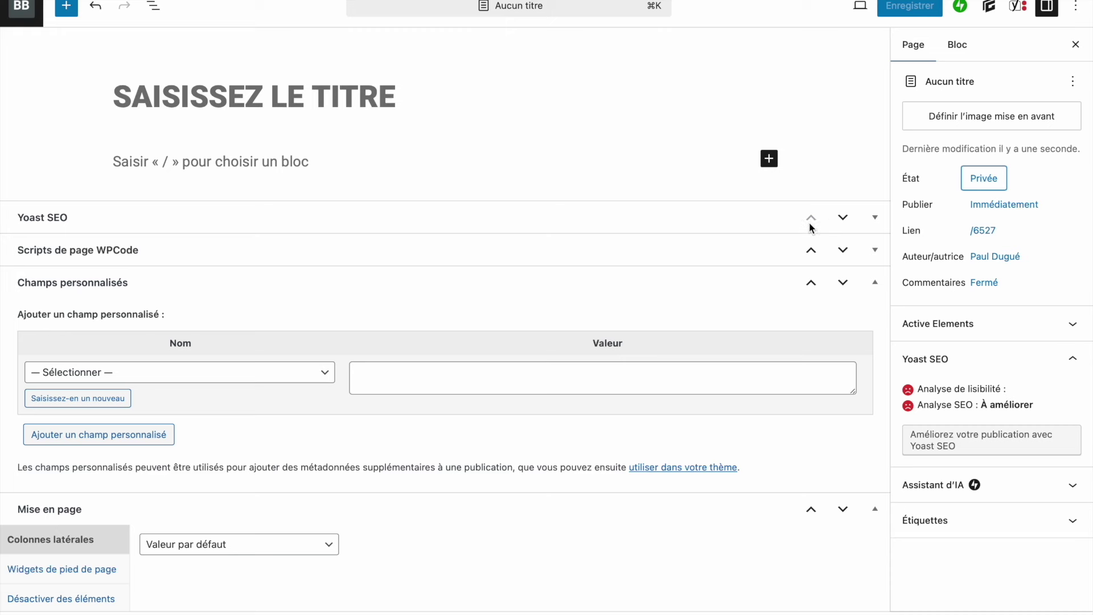
# Step: Change the last part of the page's URL to "bonjour"
pyautogui.click(982, 231)
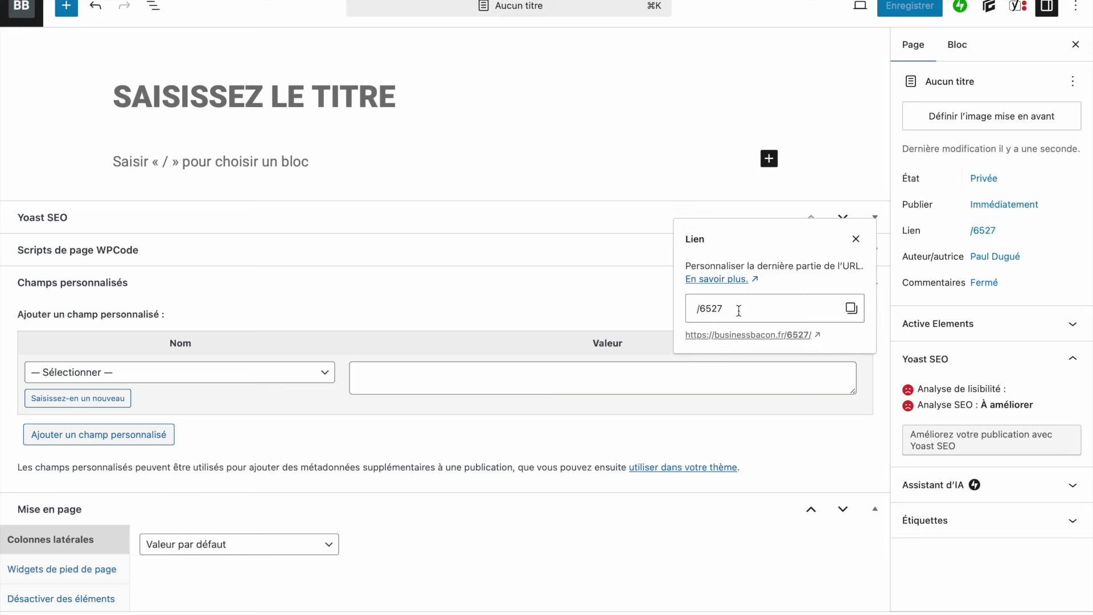
pyautogui.moveTo(726, 309); pyautogui.dragTo(702, 310)
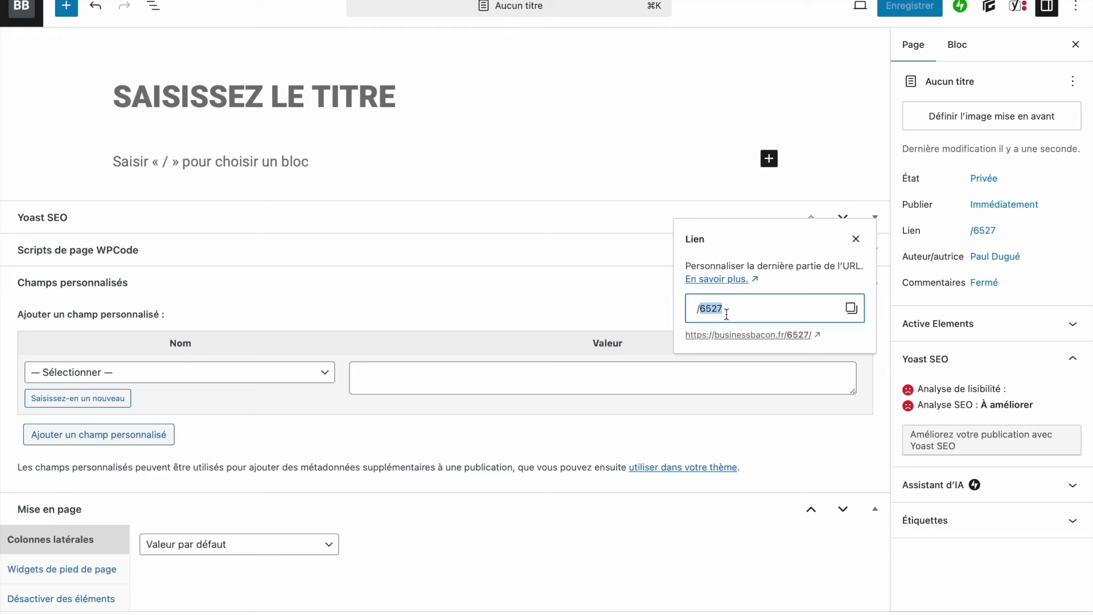
pyautogui.write('bonjour')
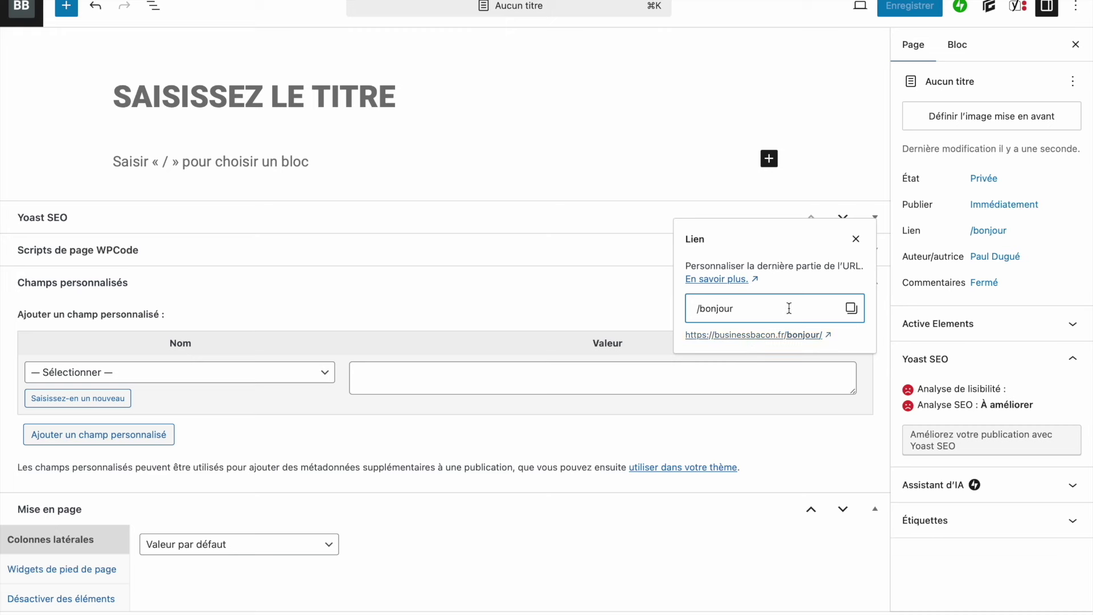
pyautogui.click(855, 239)
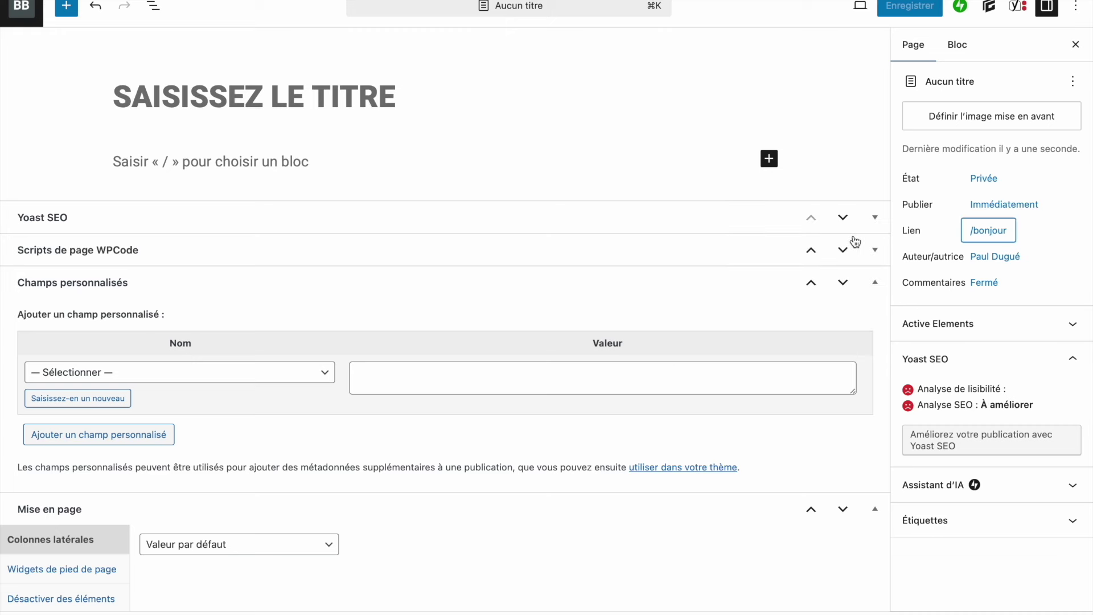
# Step: Enter "Bienvenue sur mon blog" as the page title
pyautogui.click(294, 94)
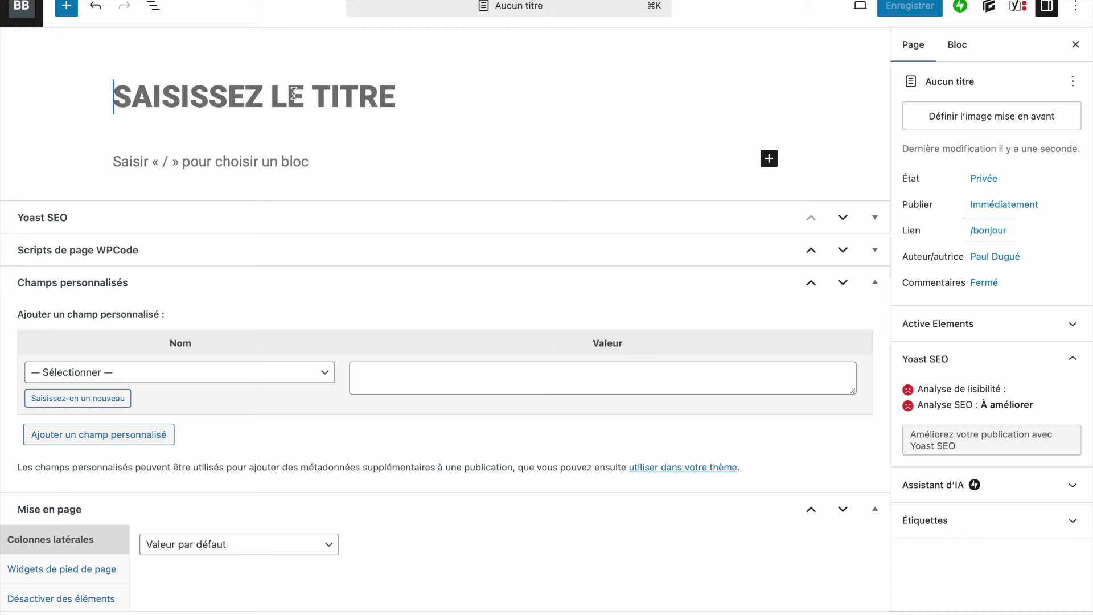
pyautogui.write('Bienvenue sur m')
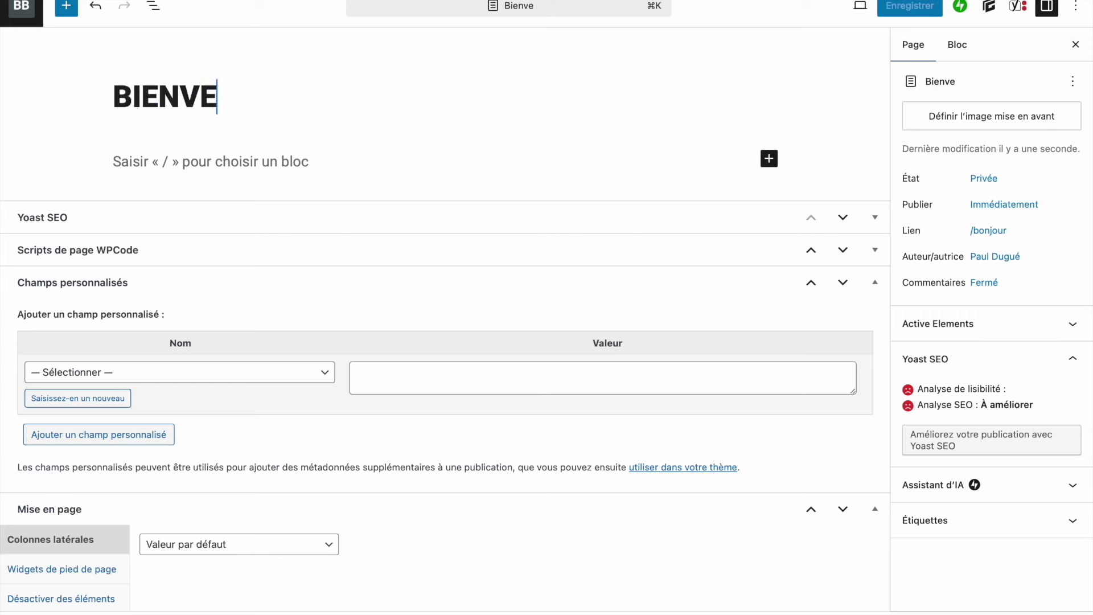
pyautogui.write('on blog')
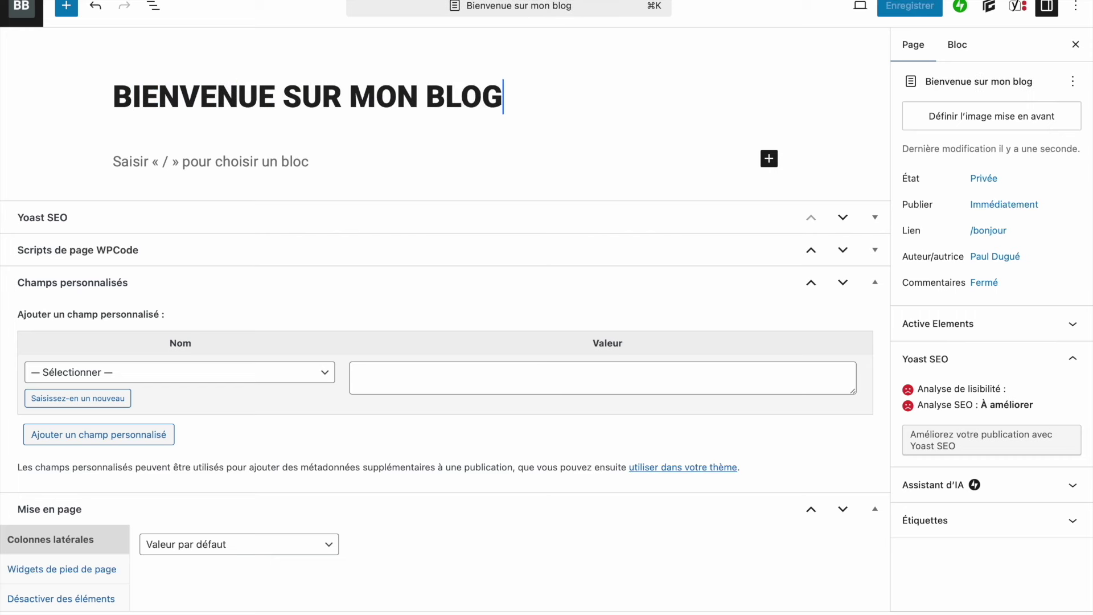
# Step: Start the first content block and browse the full block library, including the GenerateBlocks, text and media categories
pyautogui.click(235, 160)
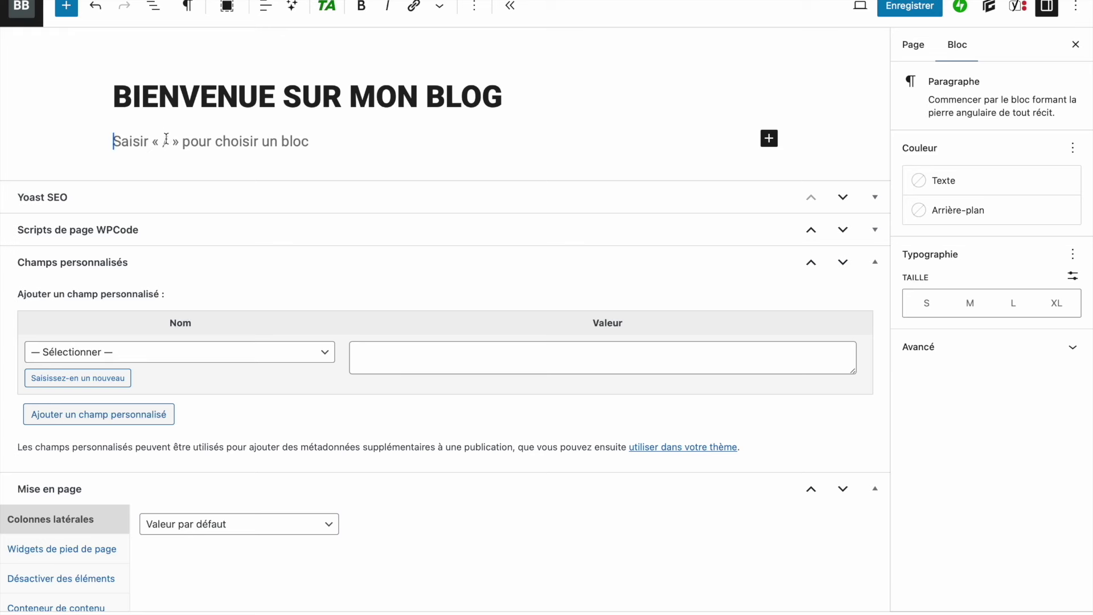
pyautogui.click(768, 139)
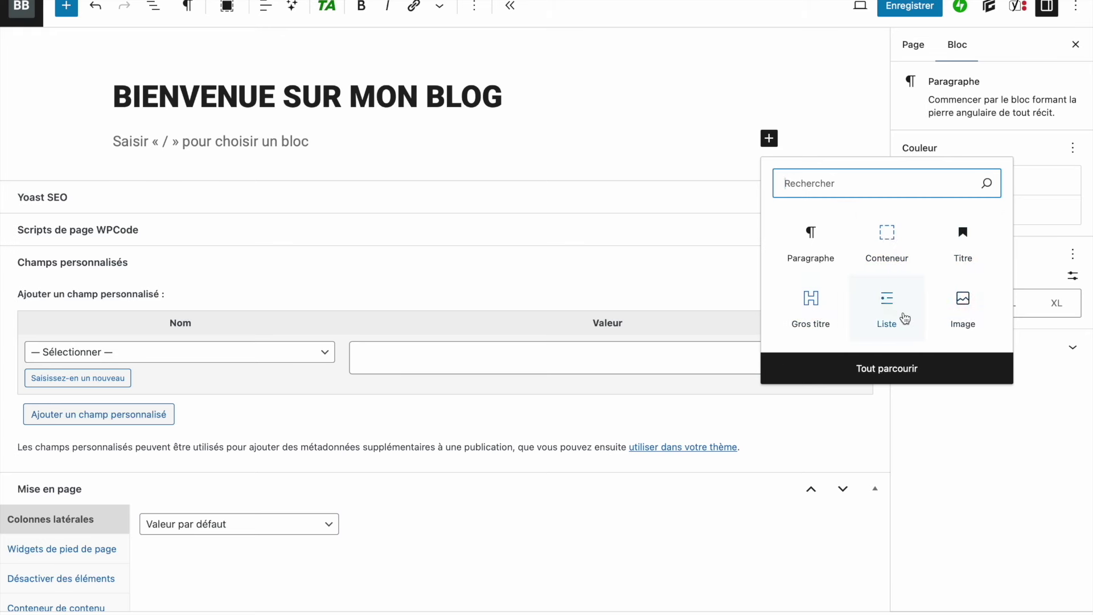
pyautogui.click(906, 370)
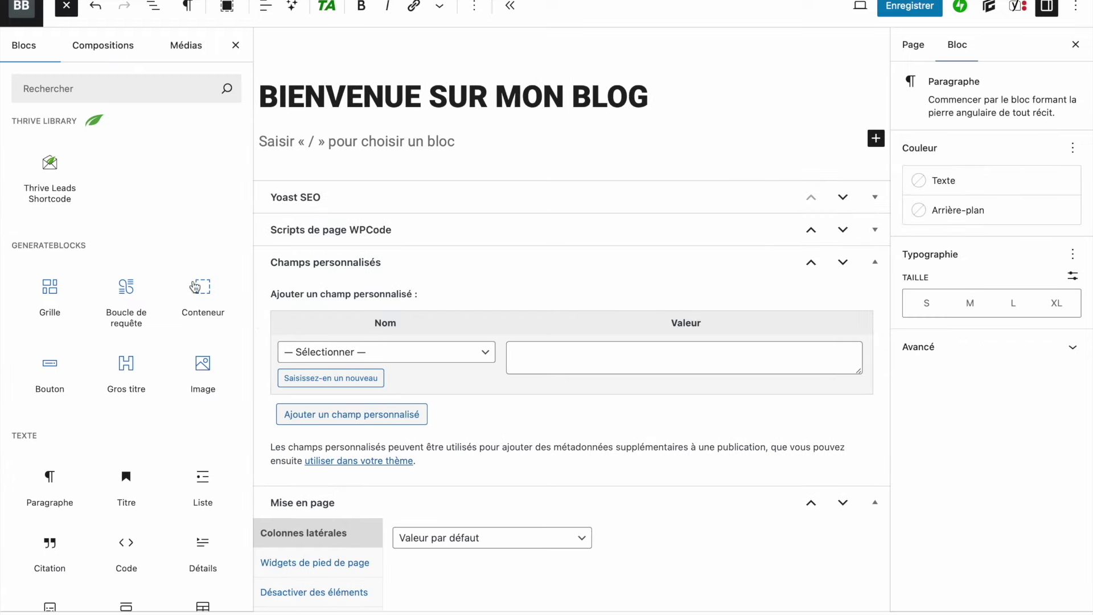
pyautogui.scroll(-6, 53, 198)
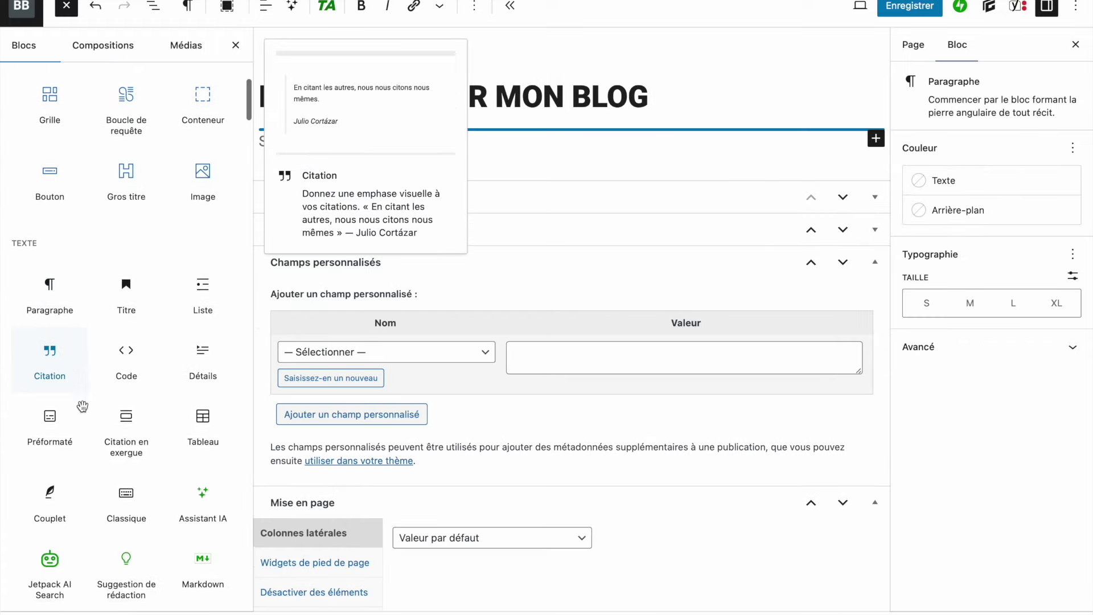
pyautogui.scroll(-10, 126, 342)
pyautogui.scroll(16, 170, 227)
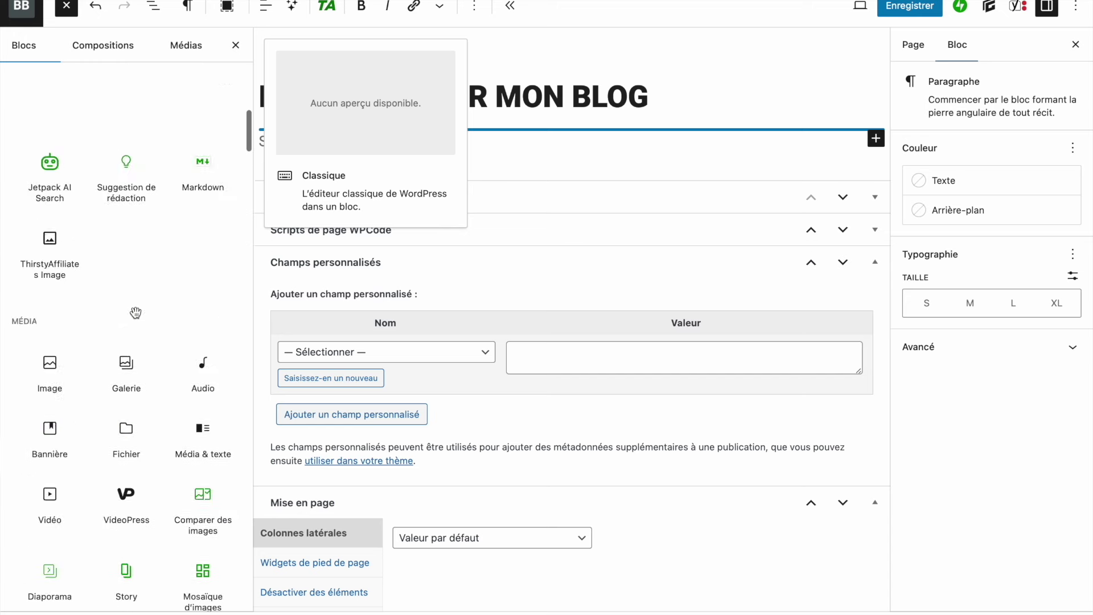
pyautogui.click(236, 45)
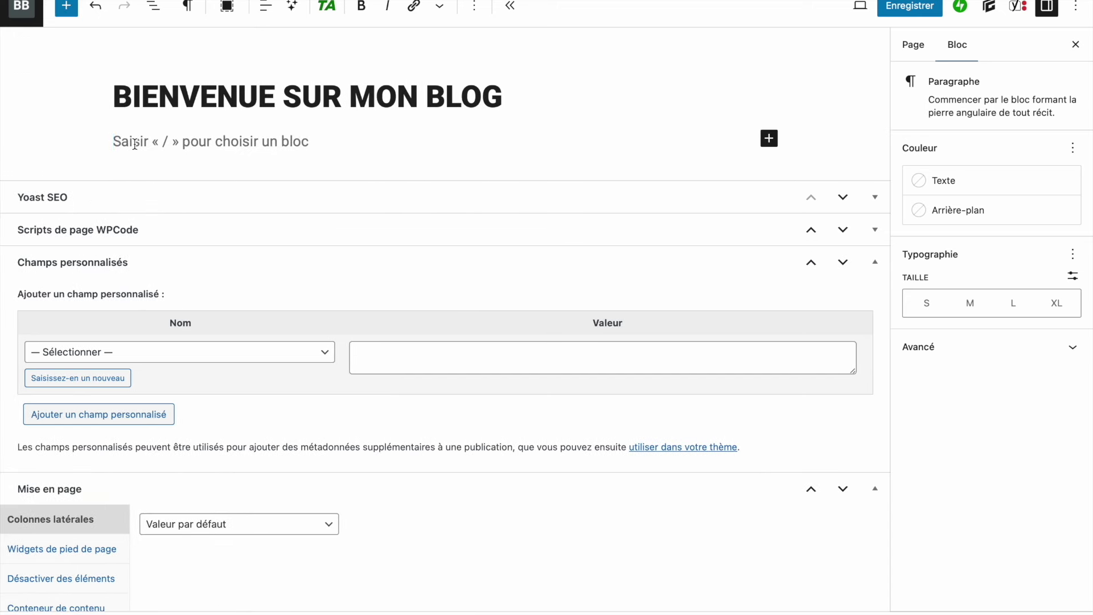
pyautogui.write('/para')
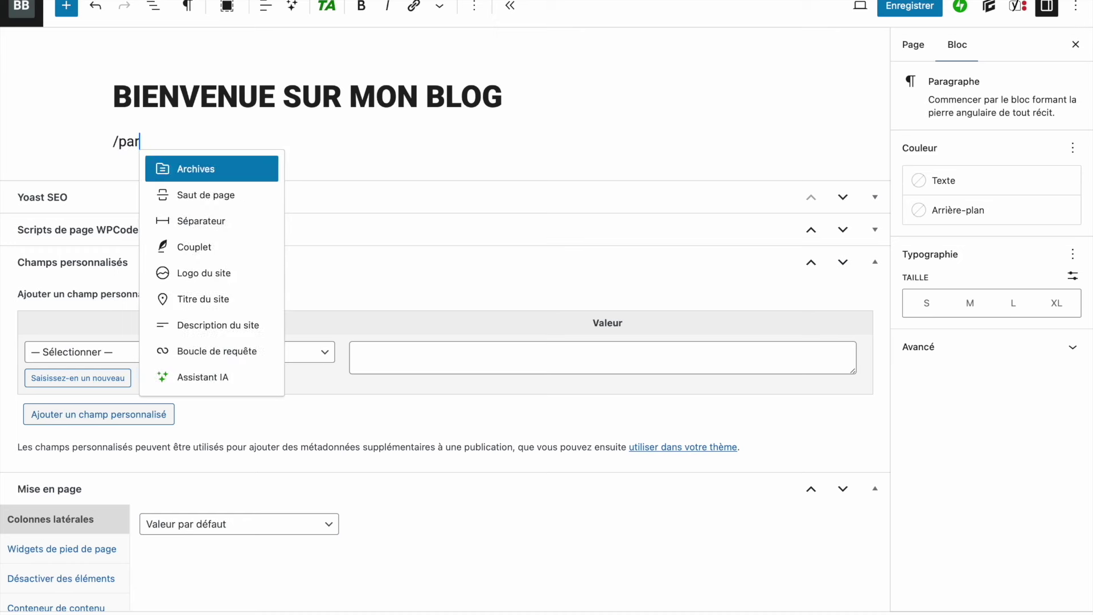
pyautogui.press('BackSpace')
pyautogui.press('BackSpace')
pyautogui.press('BackSpace')
pyautogui.press('BackSpace')
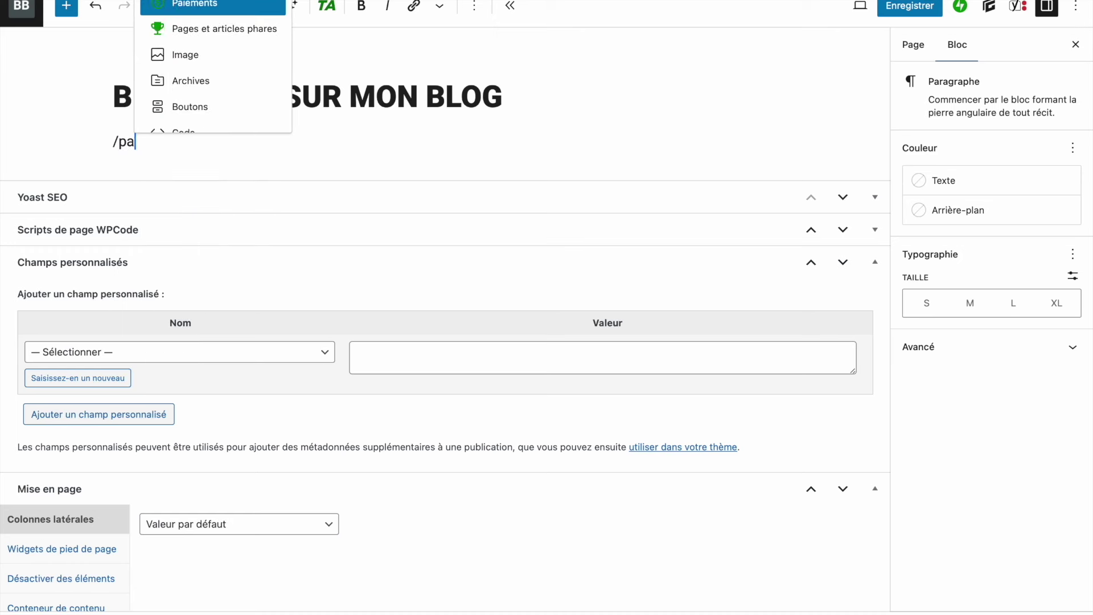
pyautogui.press('BackSpace')
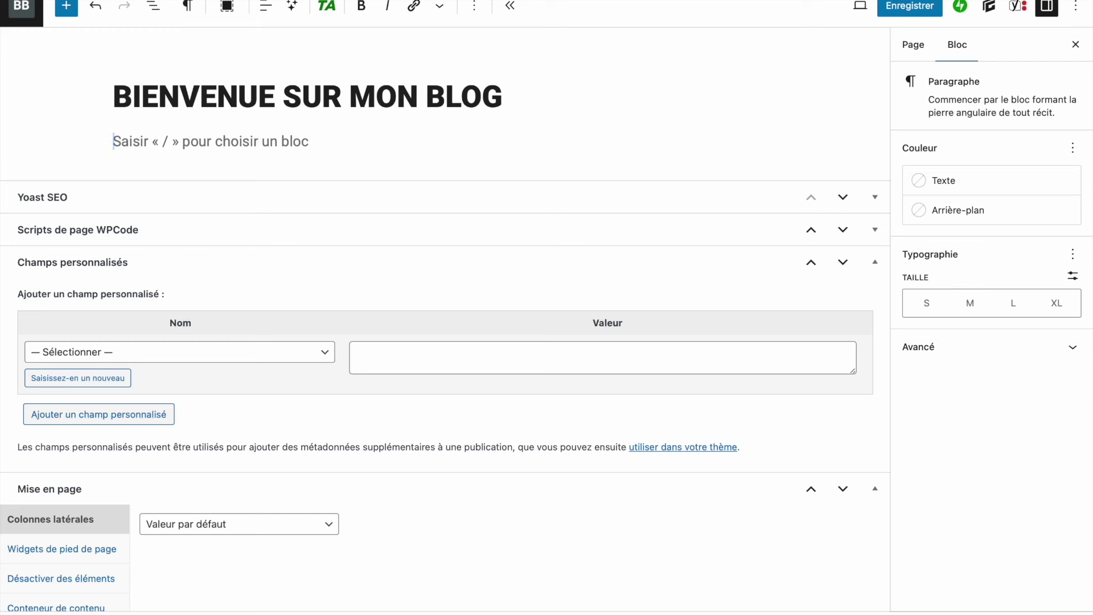
# Step: Write a first paragraph under the title that greets readers, gives the author's first name and ends with "j'ai un joli blog"
pyautogui.write("Coucou c'e")
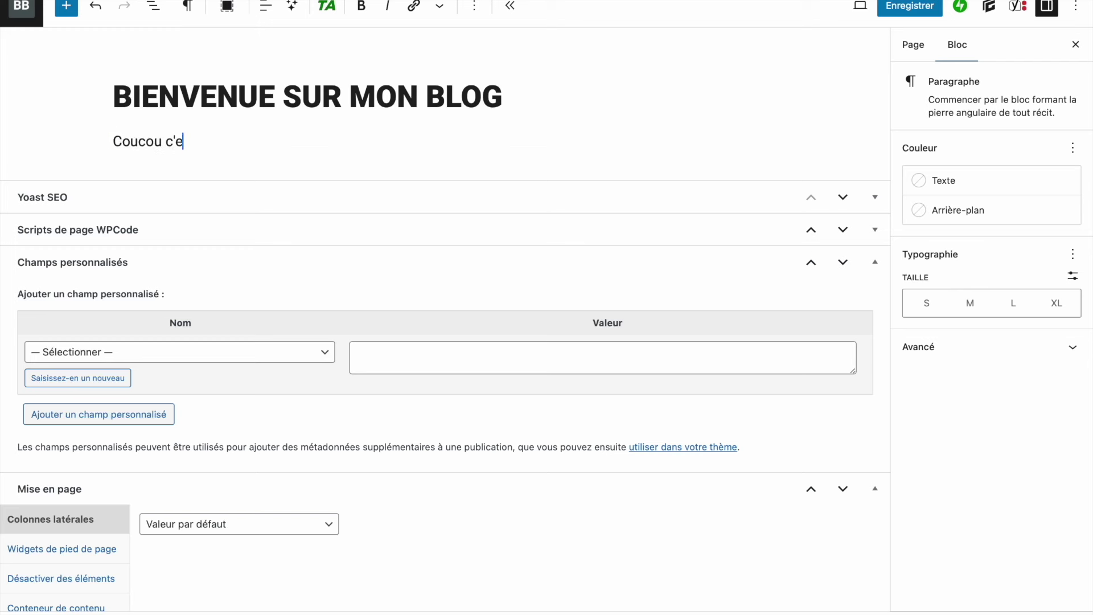
pyautogui.write("st Paul j'ai un joli blog")
pyautogui.hotkey('ctrl', 's')
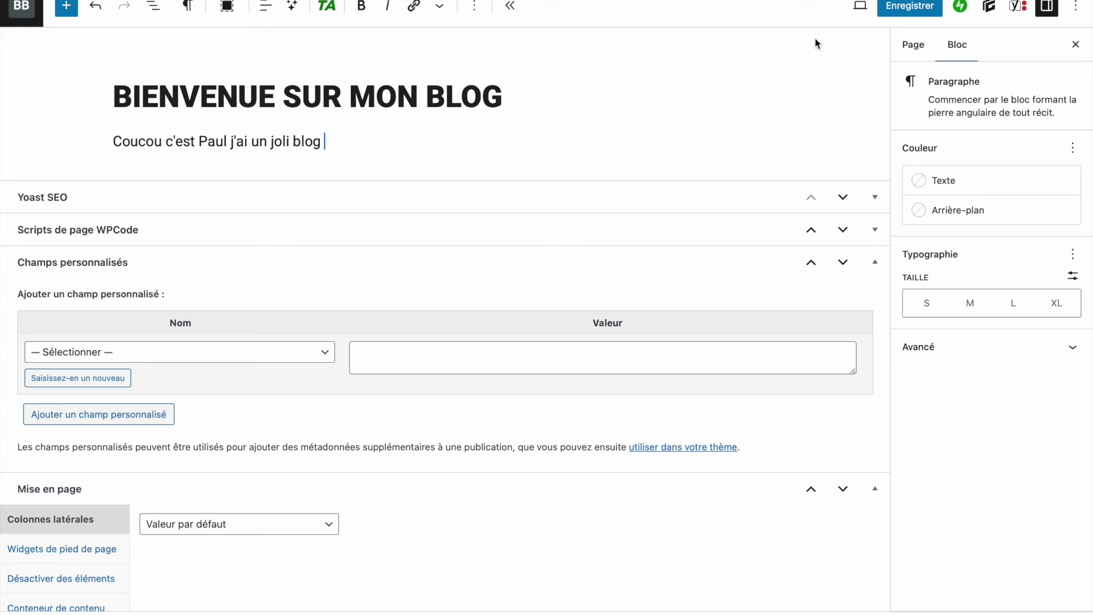
# Step: Preview the page in a new browser tab and return to the editor
pyautogui.click(860, 8)
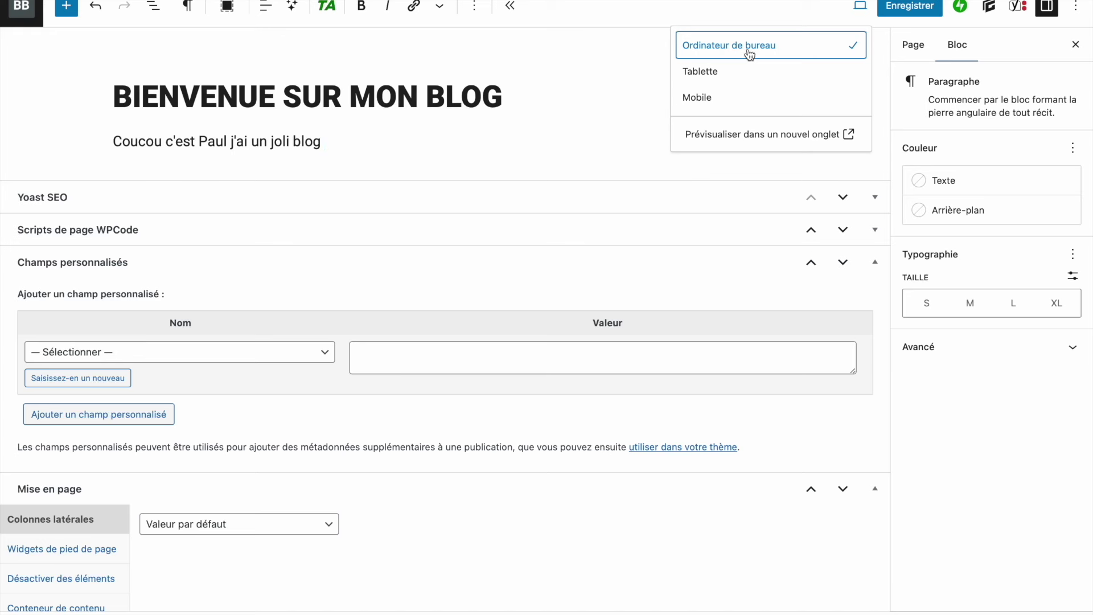
pyautogui.click(742, 140)
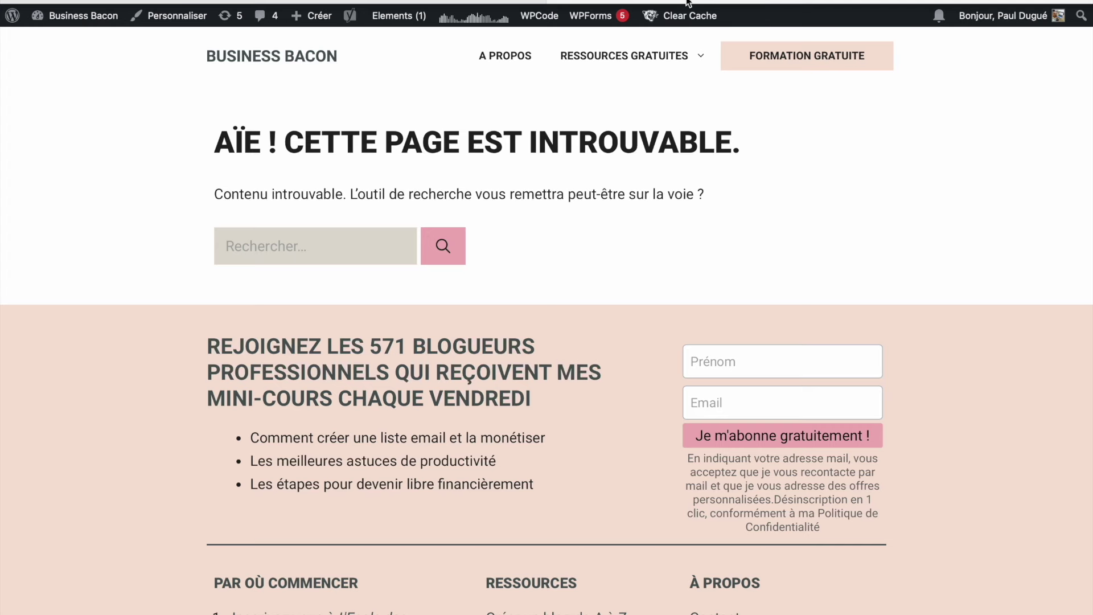
pyautogui.click(555, 4)
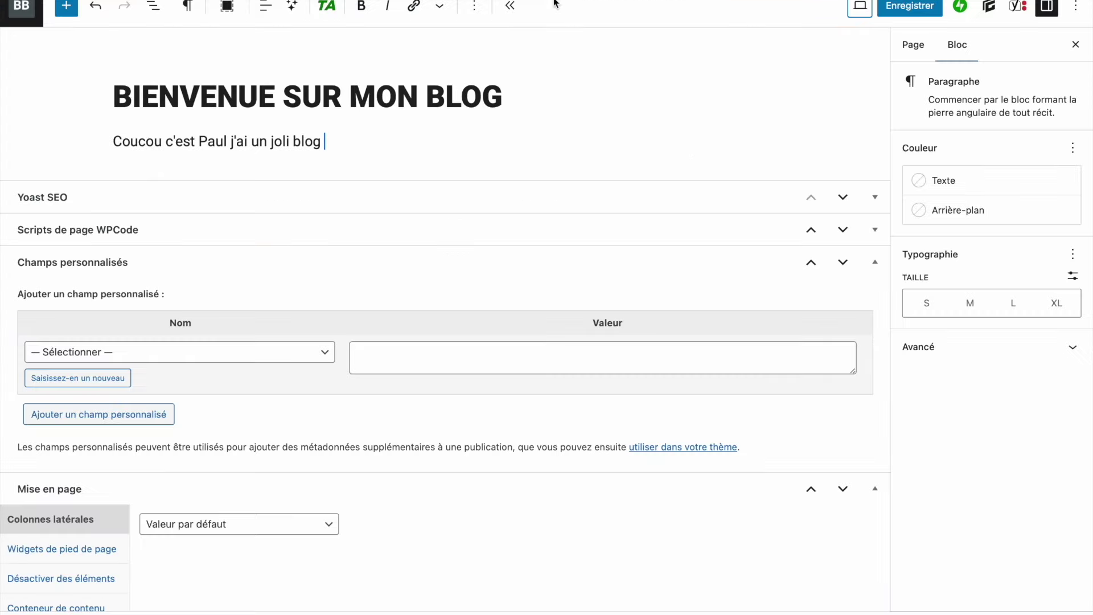
# Step: Check the page's private status, save the page and open its preview in a new tab
pyautogui.click(918, 54)
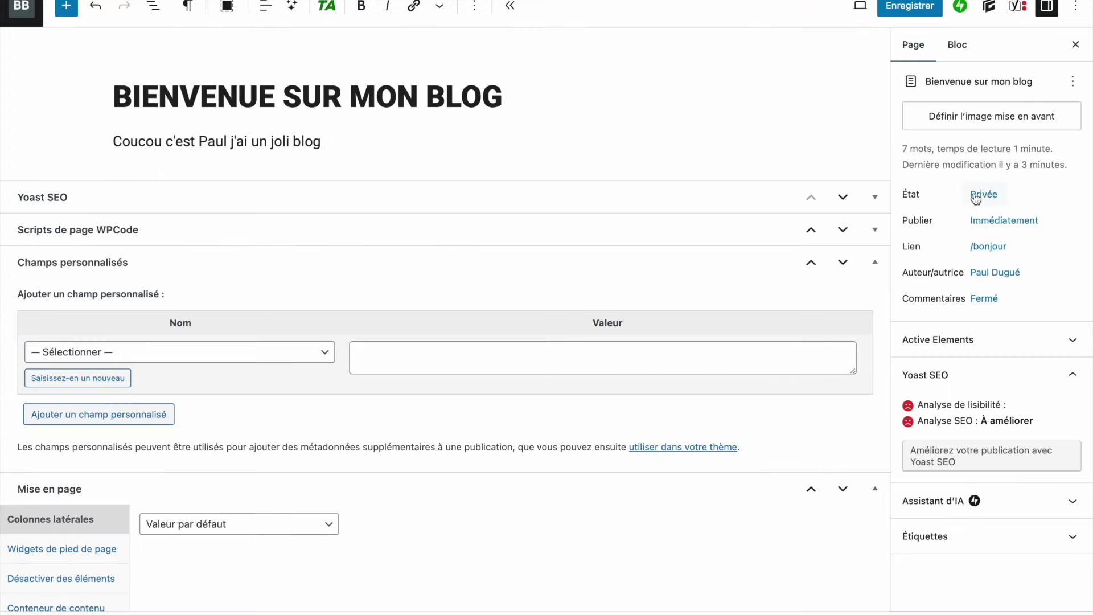
pyautogui.click(913, 8)
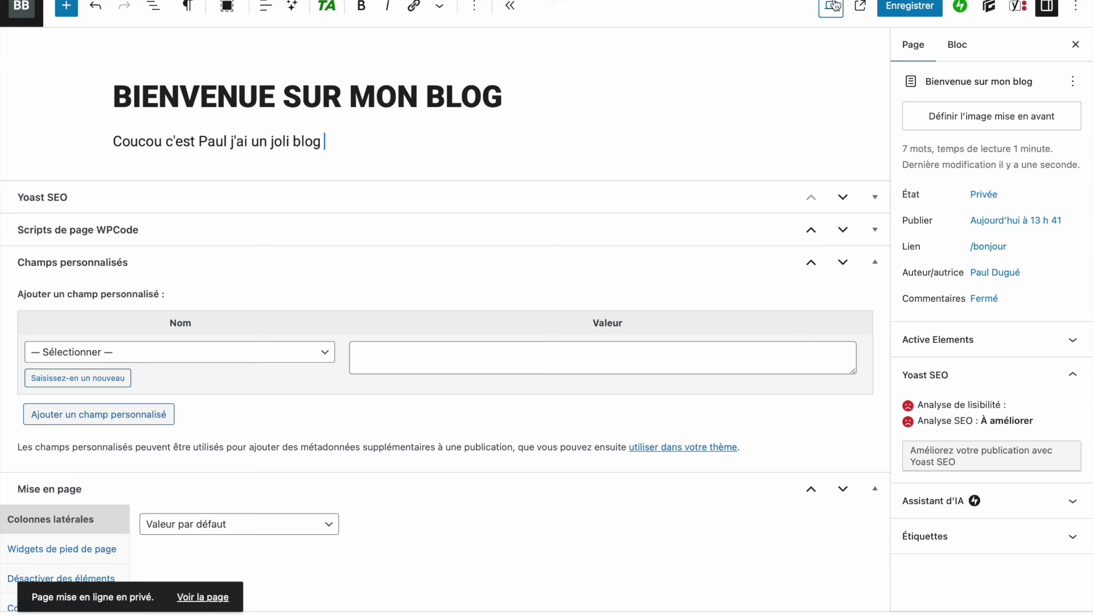
pyautogui.click(834, 5)
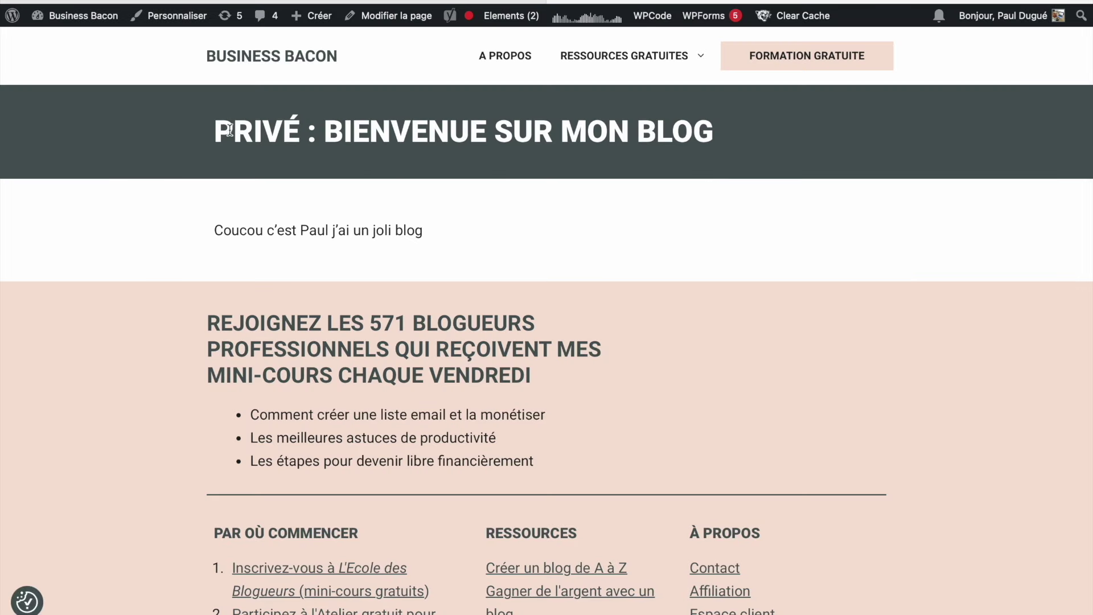
# Step: Examine the privacy prefix in the published page's title and the paragraph below it
pyautogui.moveTo(299, 132); pyautogui.dragTo(217, 131)
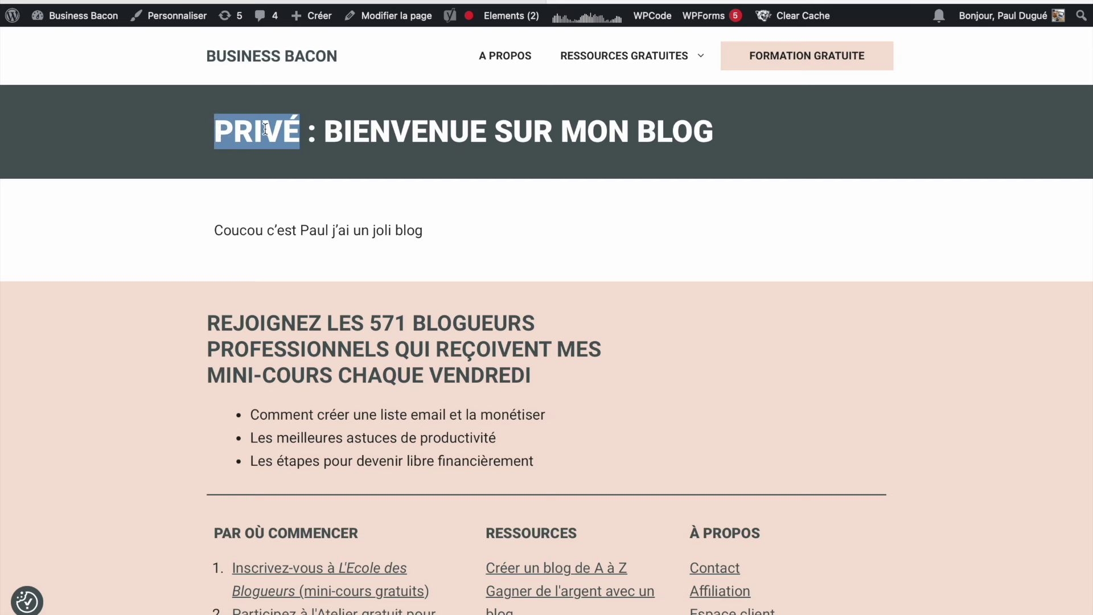
pyautogui.click(329, 129)
pyautogui.moveTo(329, 130); pyautogui.dragTo(215, 127)
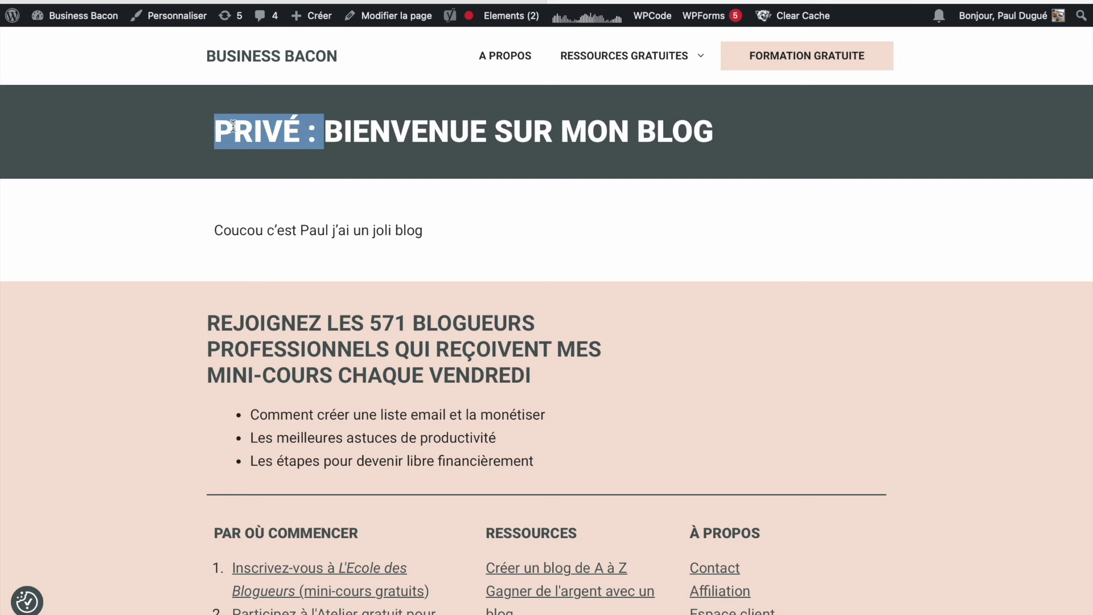
pyautogui.click(352, 132)
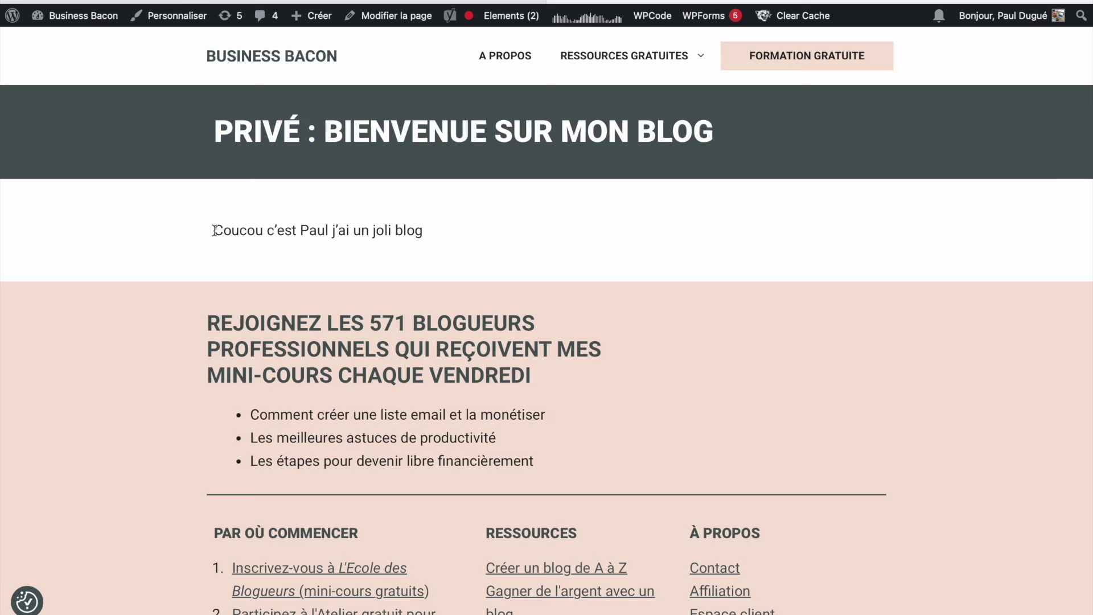
pyautogui.moveTo(214, 230); pyautogui.dragTo(424, 255)
pyautogui.click(435, 230)
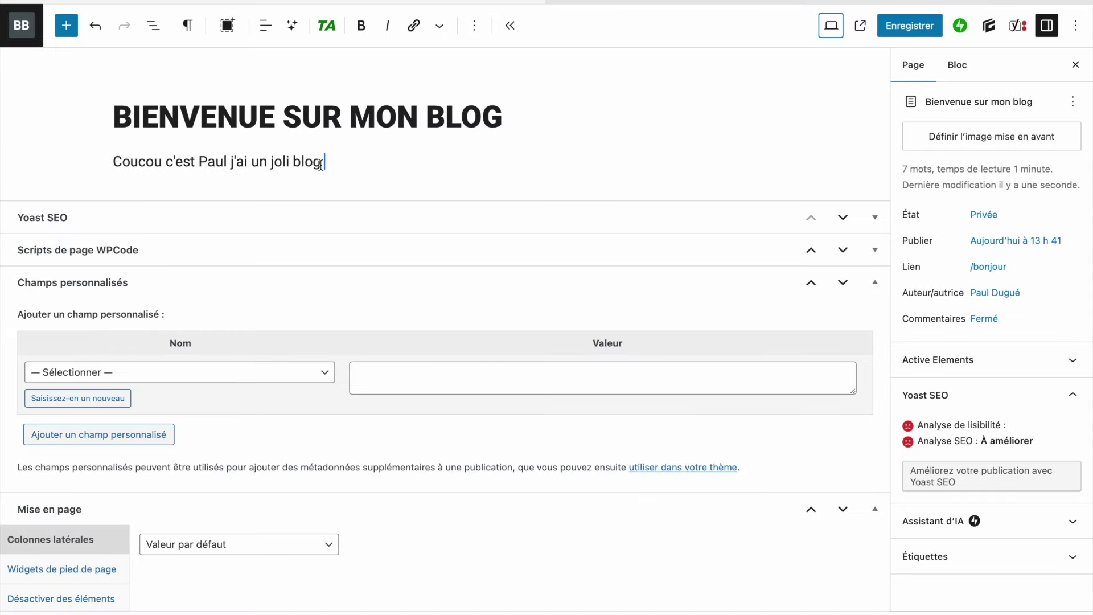
# Step: Insert an Image block below the greeting paragraph
pyautogui.press('Return')
pyautogui.press('Return')
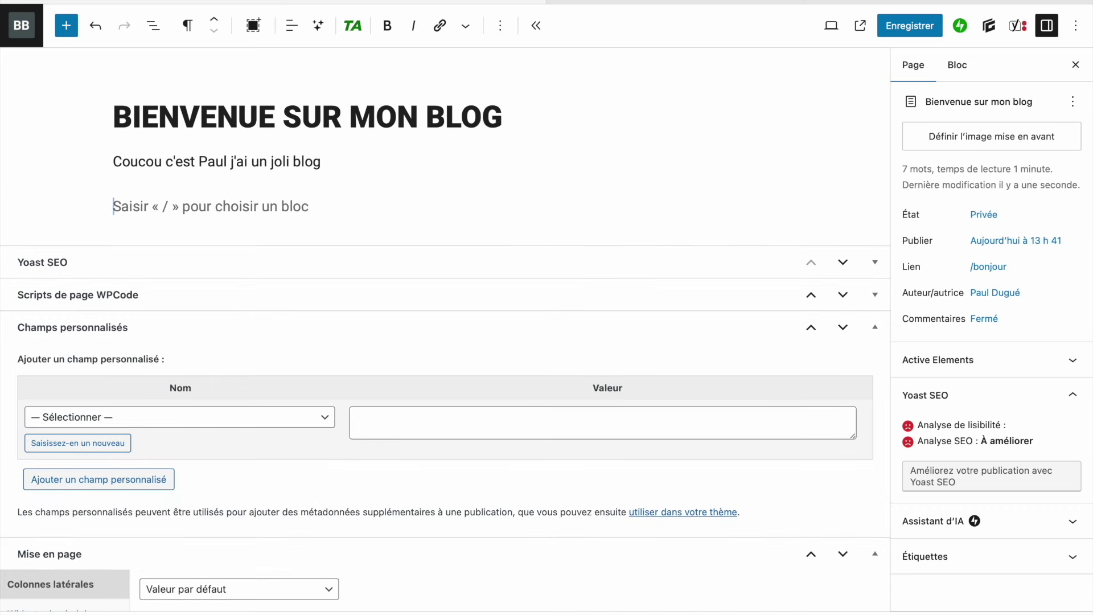
pyautogui.write('/image')
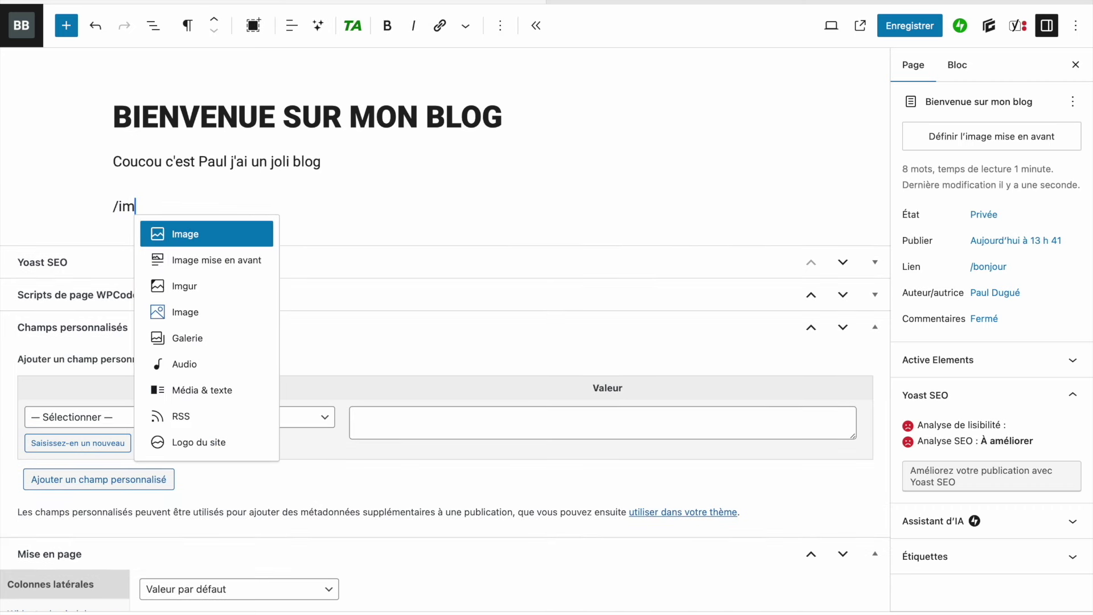
pyautogui.click(235, 235)
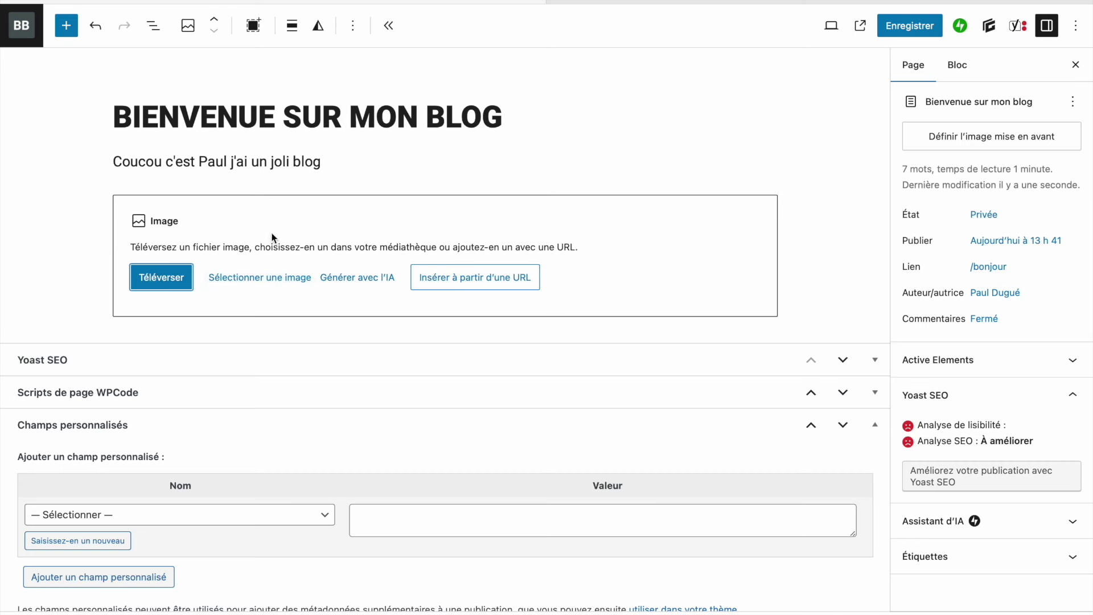
# Step: Fill the image block with 4-Copywriting-email-ne-pas-chercher-a-vendre-tout-le-temps.jpg from the media library and remove its caption
pyautogui.click(255, 282)
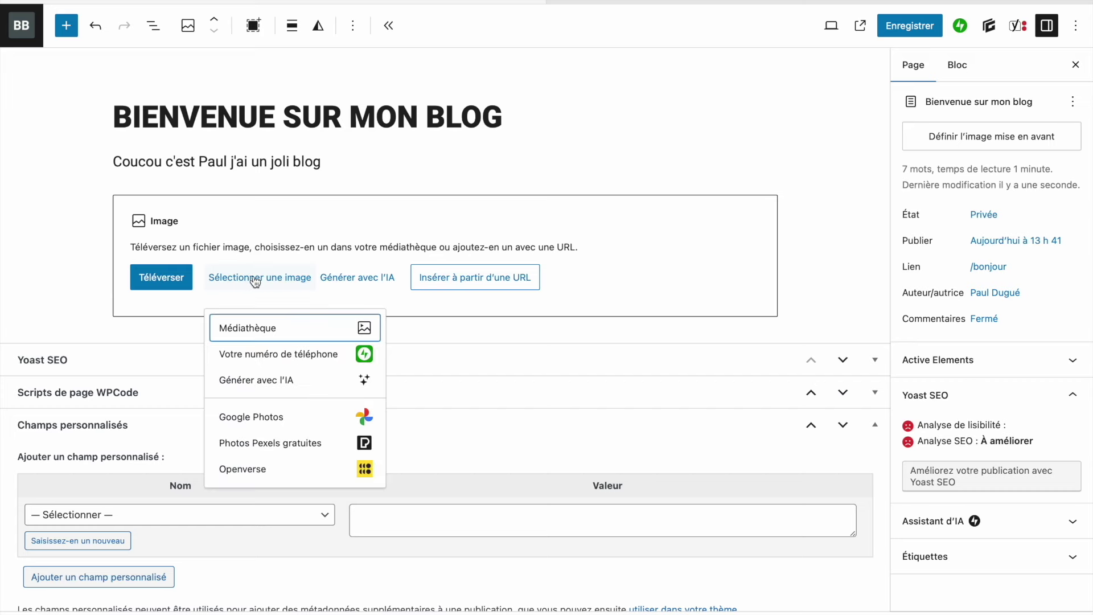
pyautogui.click(251, 330)
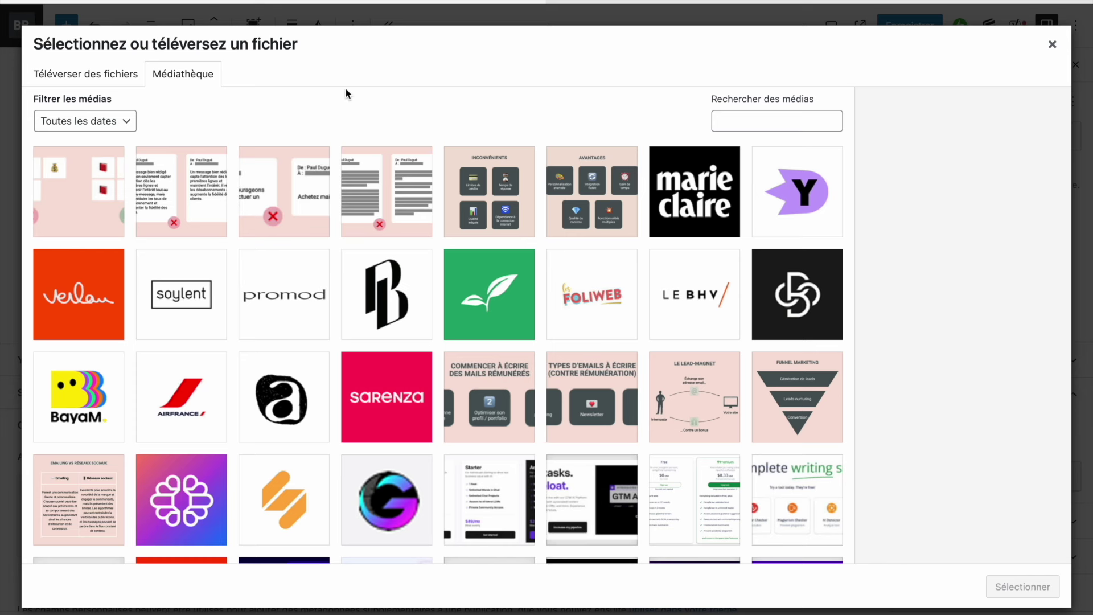
pyautogui.click(98, 205)
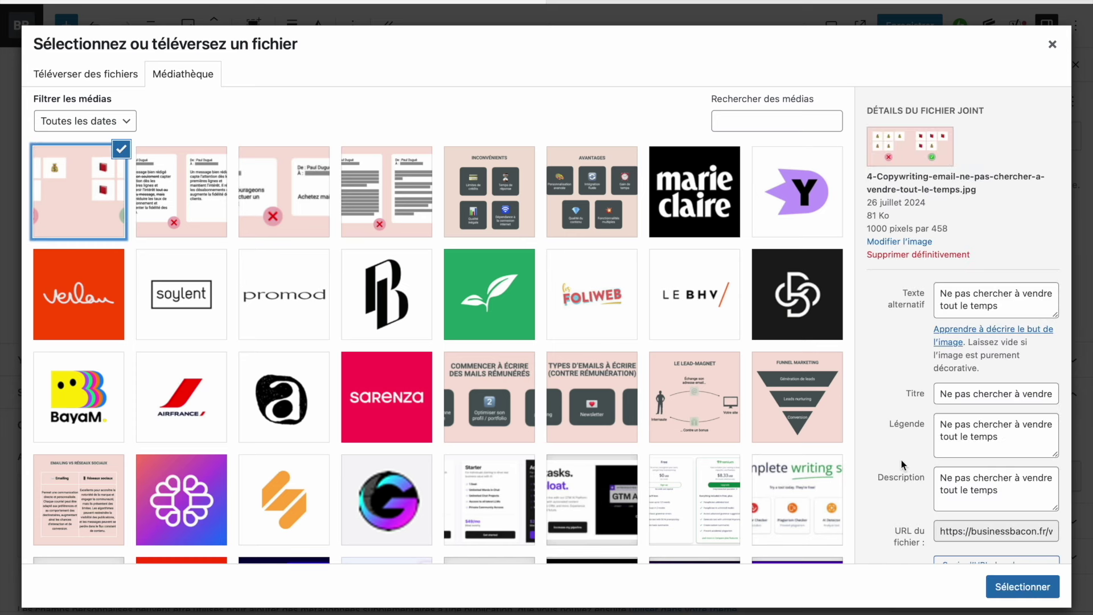
pyautogui.click(1011, 584)
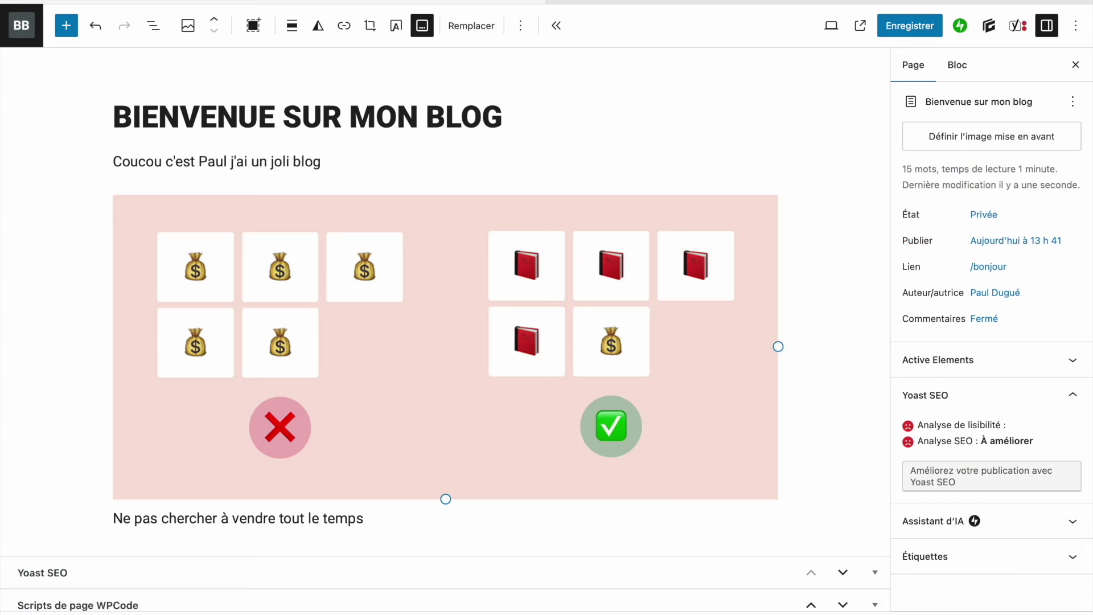
pyautogui.click(412, 35)
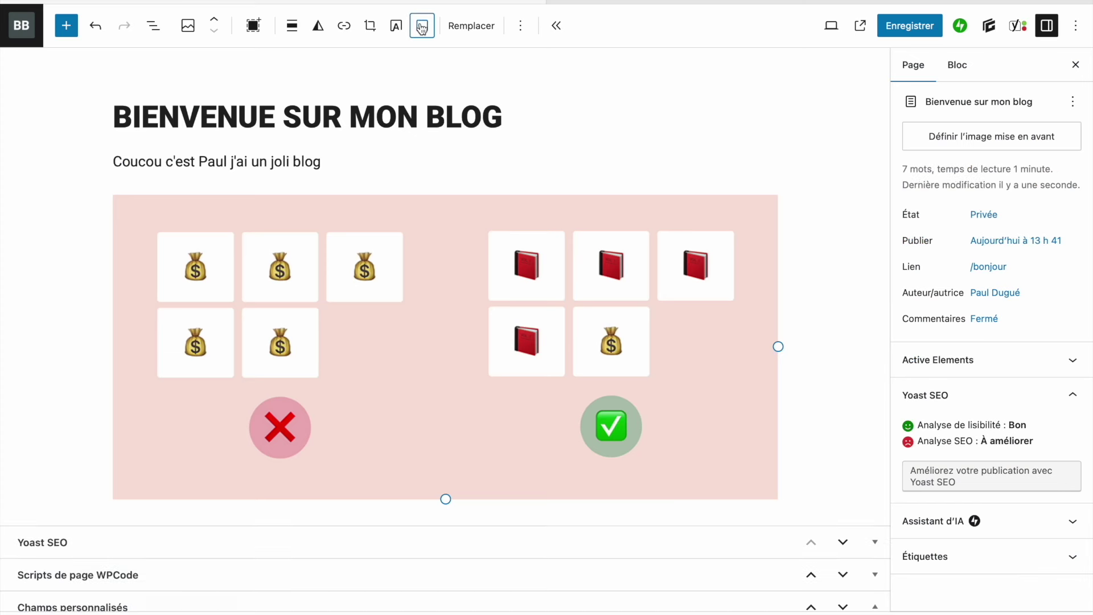
# Step: Add an empty paragraph block directly beneath the image
pyautogui.scroll(-2, 417, 314)
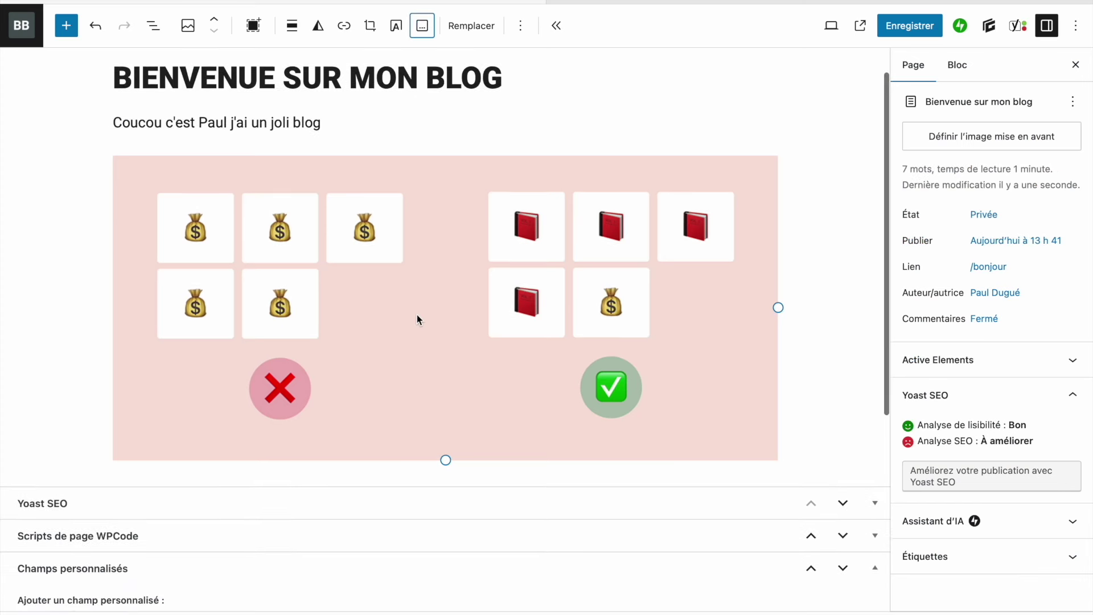
pyautogui.click(795, 448)
pyautogui.click(292, 462)
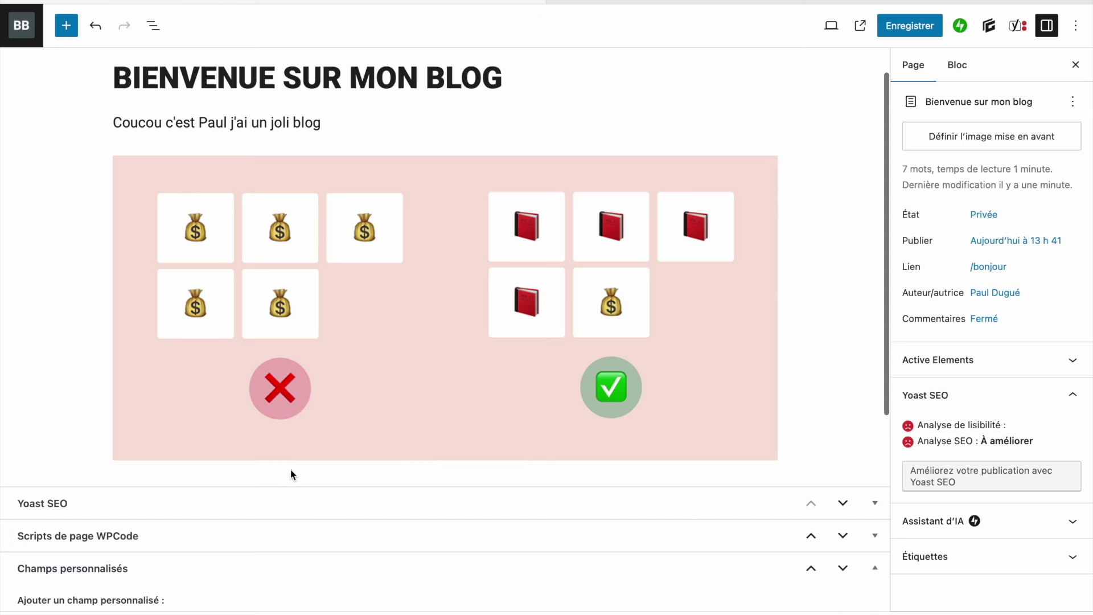
pyautogui.click(182, 471)
pyautogui.click(296, 472)
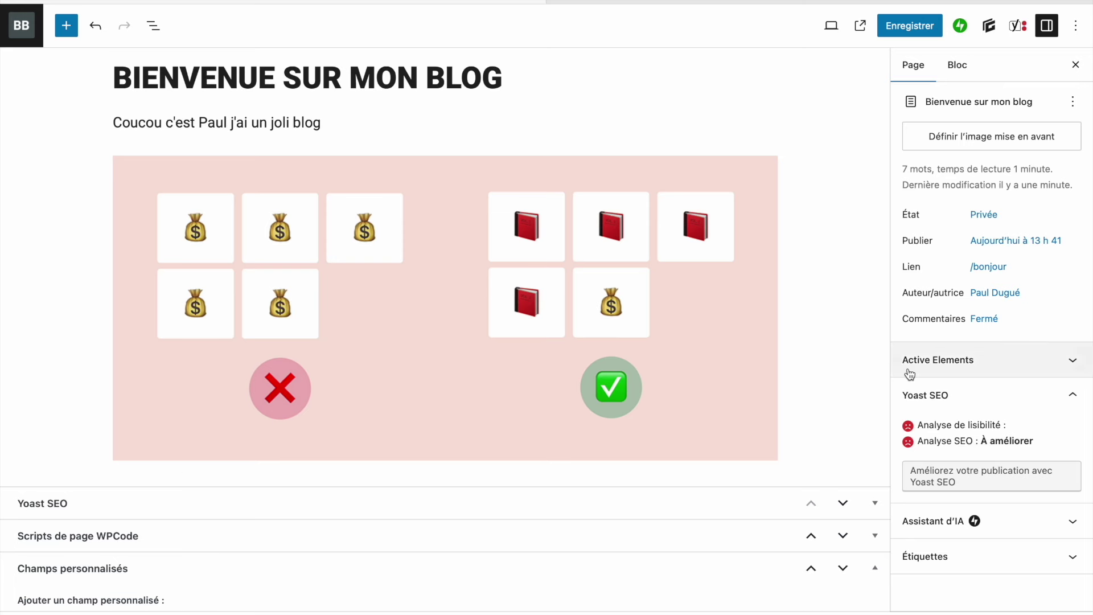
pyautogui.click(737, 363)
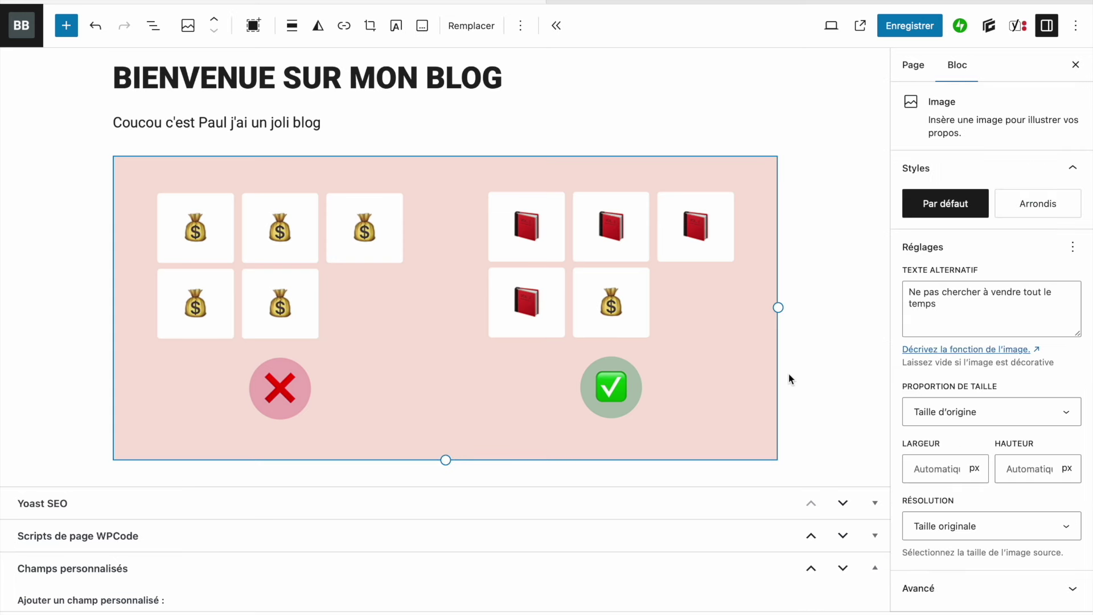
pyautogui.press('Return')
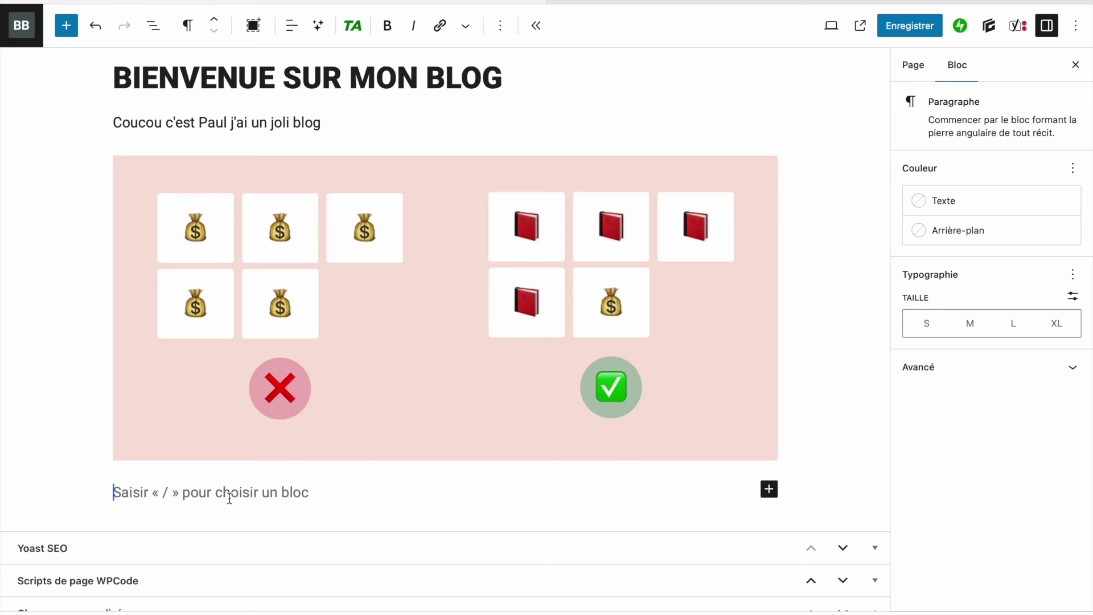
# Step: Write "Sur mon blog je vais vous apprendre à courir" in the paragraph beneath the image
pyautogui.write('s')
pyautogui.press('BackSpace')
pyautogui.write('Sur mon bl')
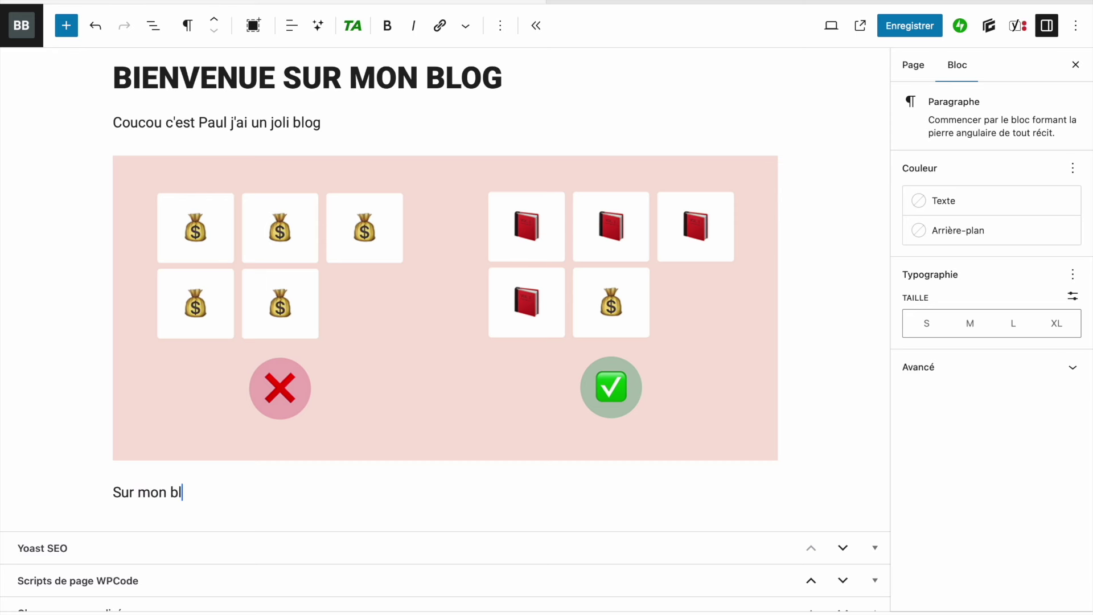
pyautogui.write('og je vais vous appre')
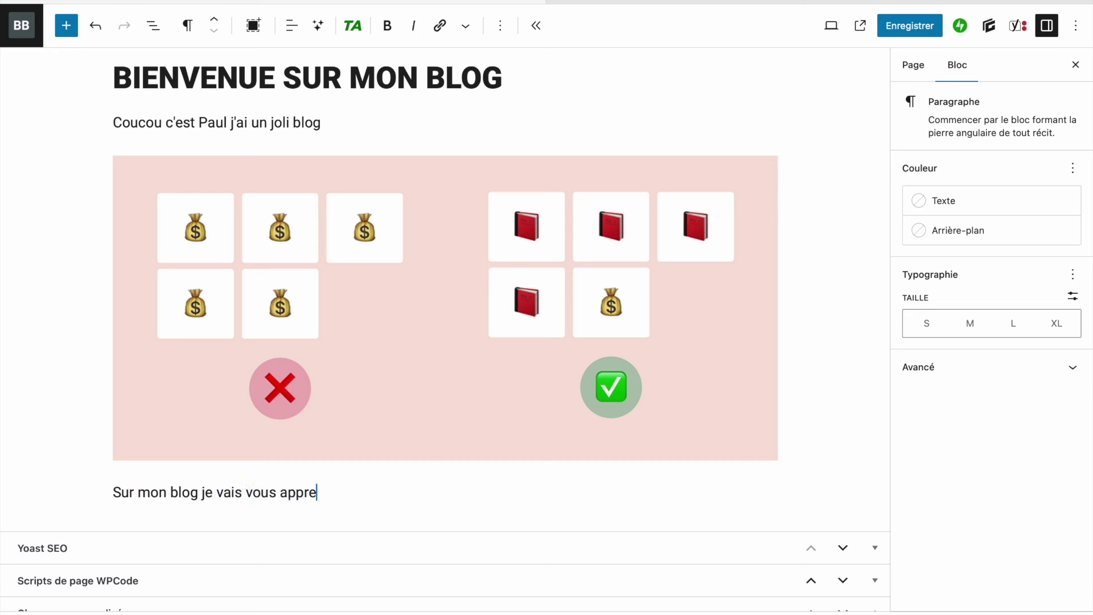
pyautogui.write('ndre à courir')
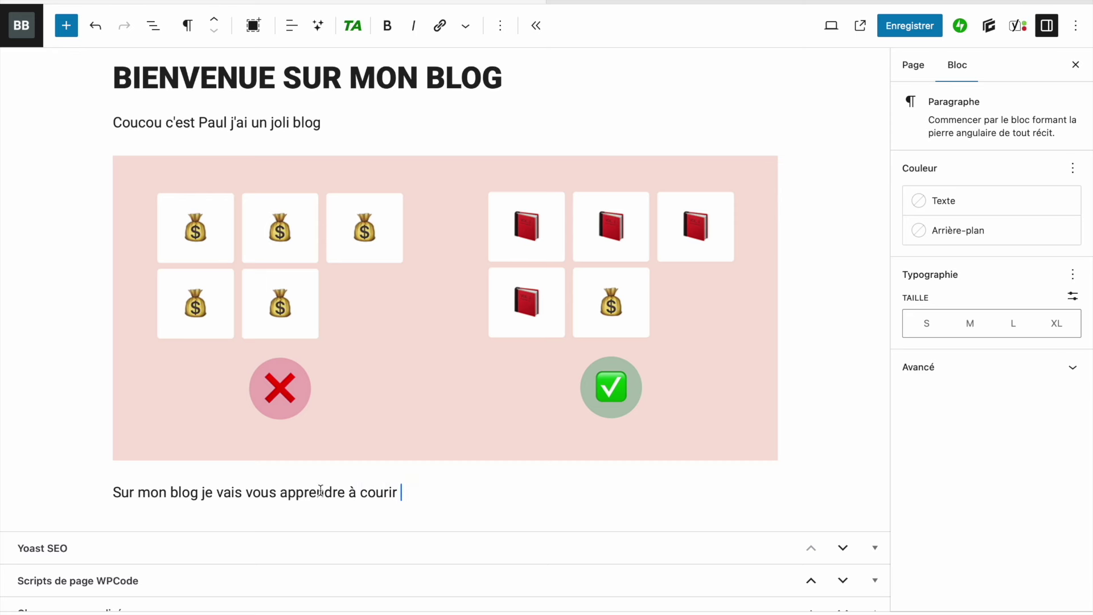
pyautogui.hotkey('ctrl', 's')
# Step: Show the list view of the page's blocks and select the first paragraph, the image and the last paragraph in turn
pyautogui.click(155, 28)
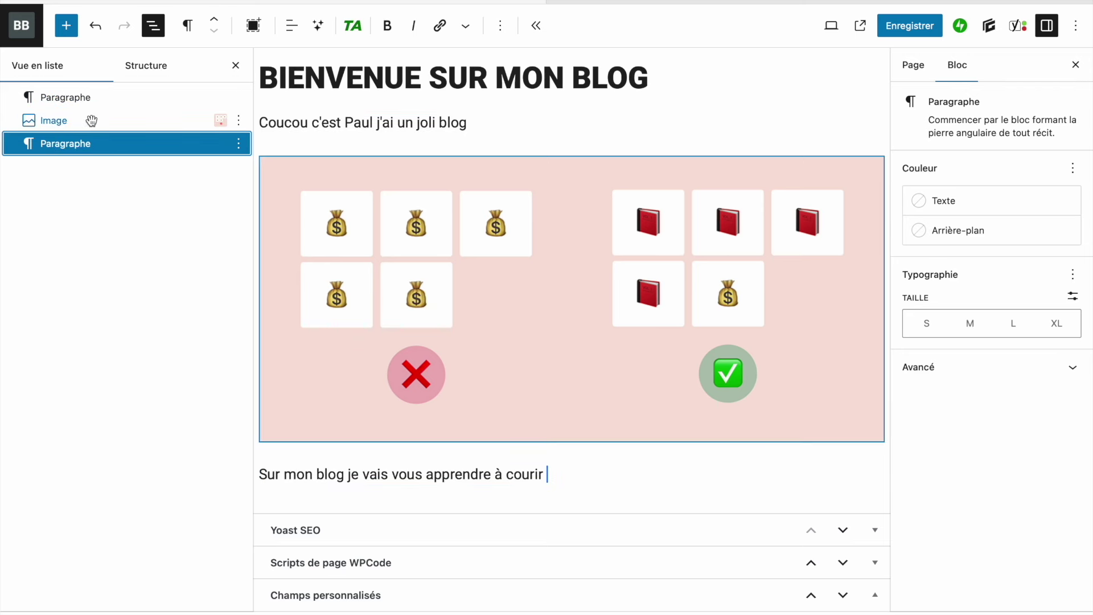
pyautogui.click(55, 100)
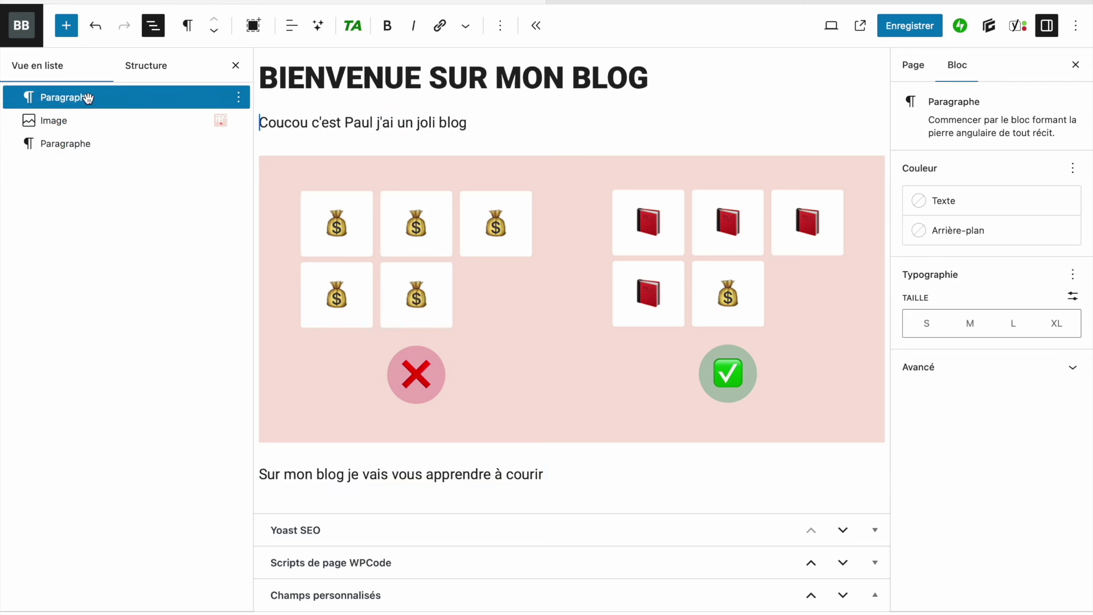
pyautogui.click(76, 124)
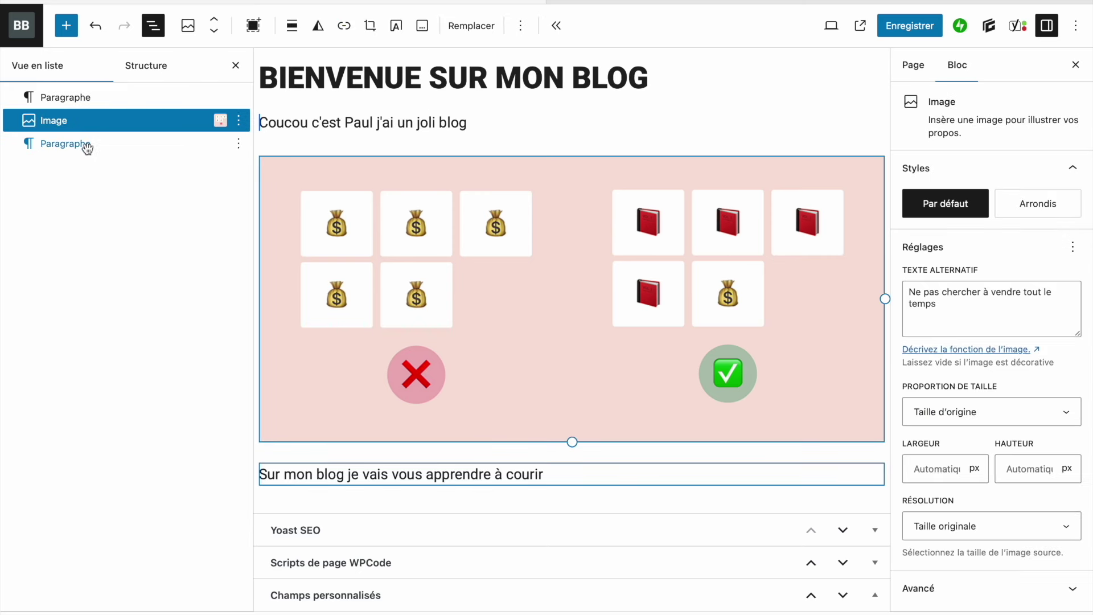
pyautogui.click(85, 146)
# Step: Reorder the blocks by moving the last paragraph above the image and the image to the top of the content, and select the image
pyautogui.moveTo(27, 144); pyautogui.dragTo(29, 114)
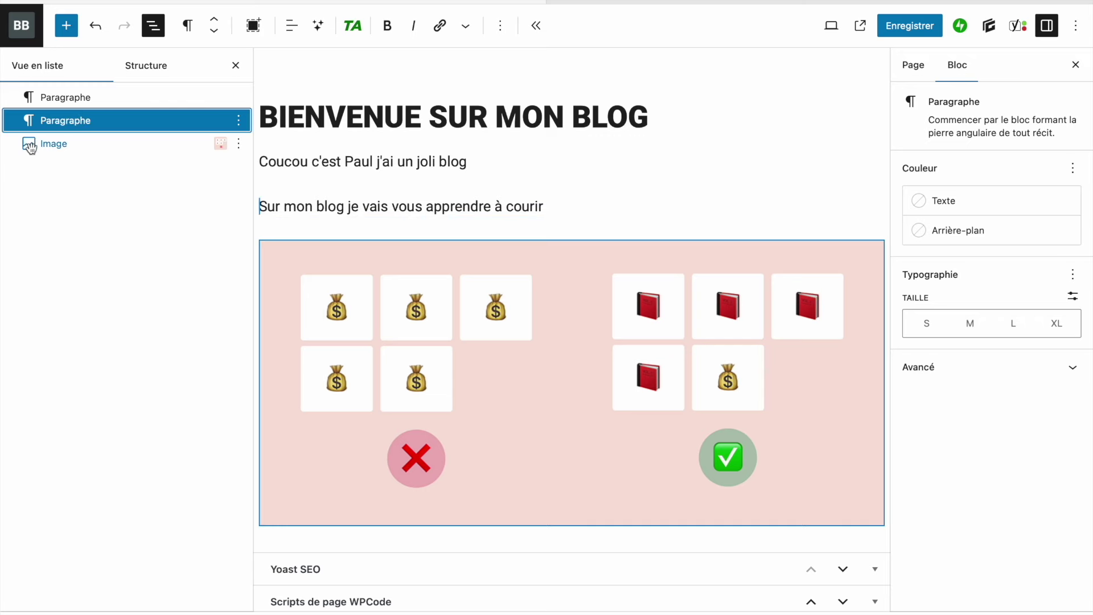
pyautogui.moveTo(27, 147); pyautogui.dragTo(29, 88)
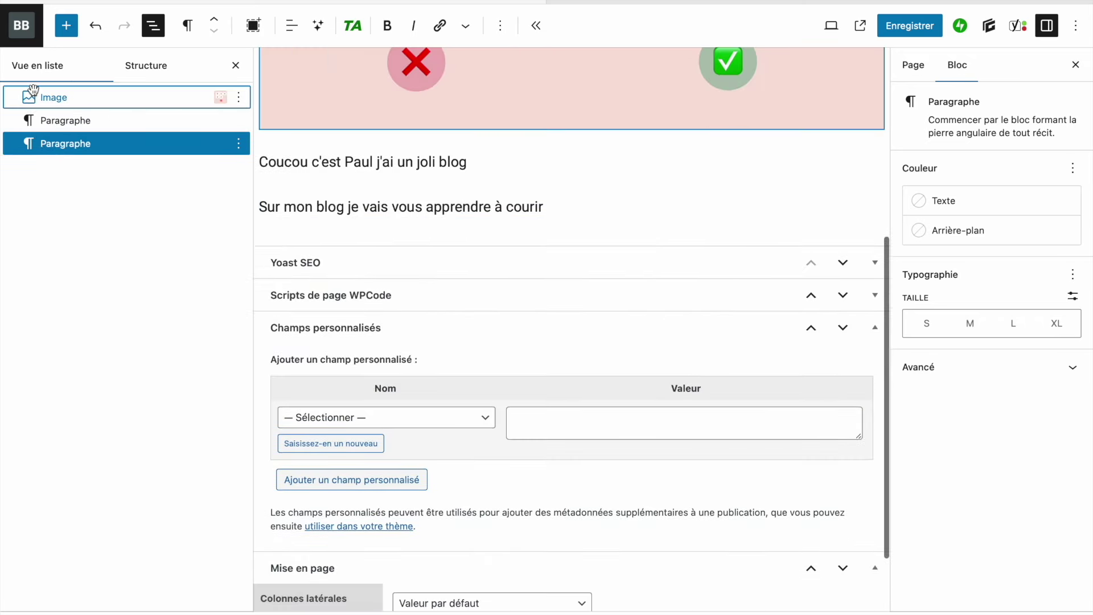
pyautogui.scroll(5, 394, 155)
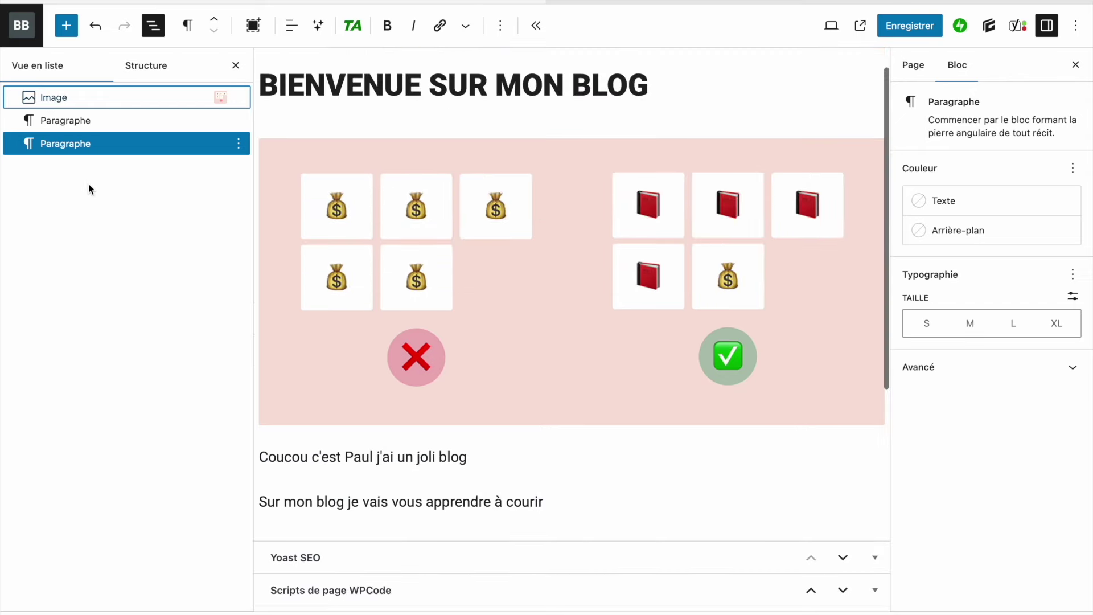
pyautogui.click(90, 120)
pyautogui.click(107, 98)
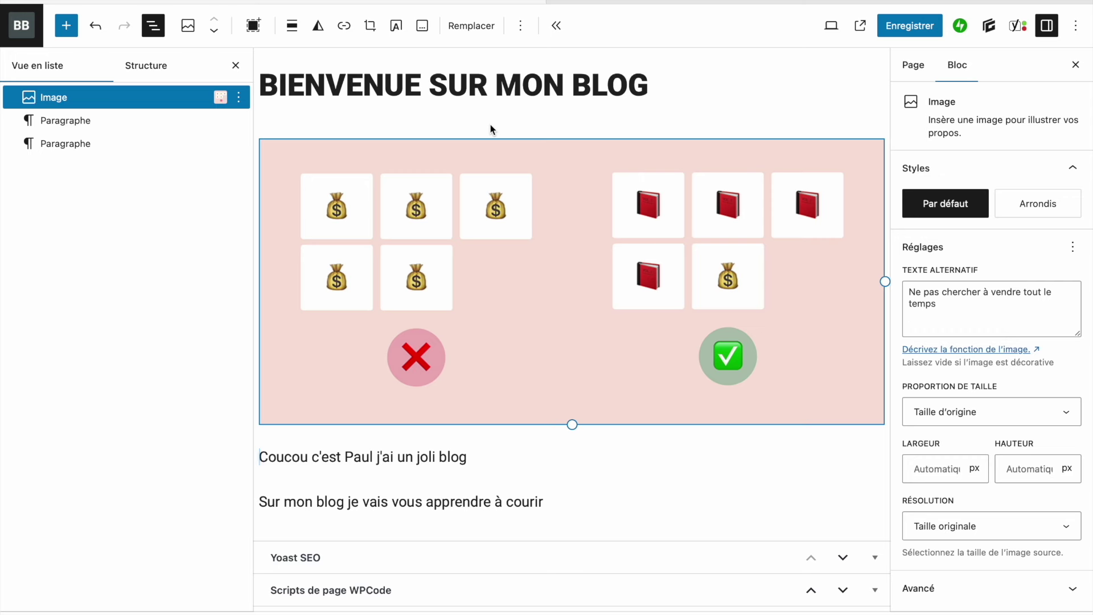
# Step: Check the status and visibility options in the page settings, leave the page private, and save it
pyautogui.scroll(2, 433, 237)
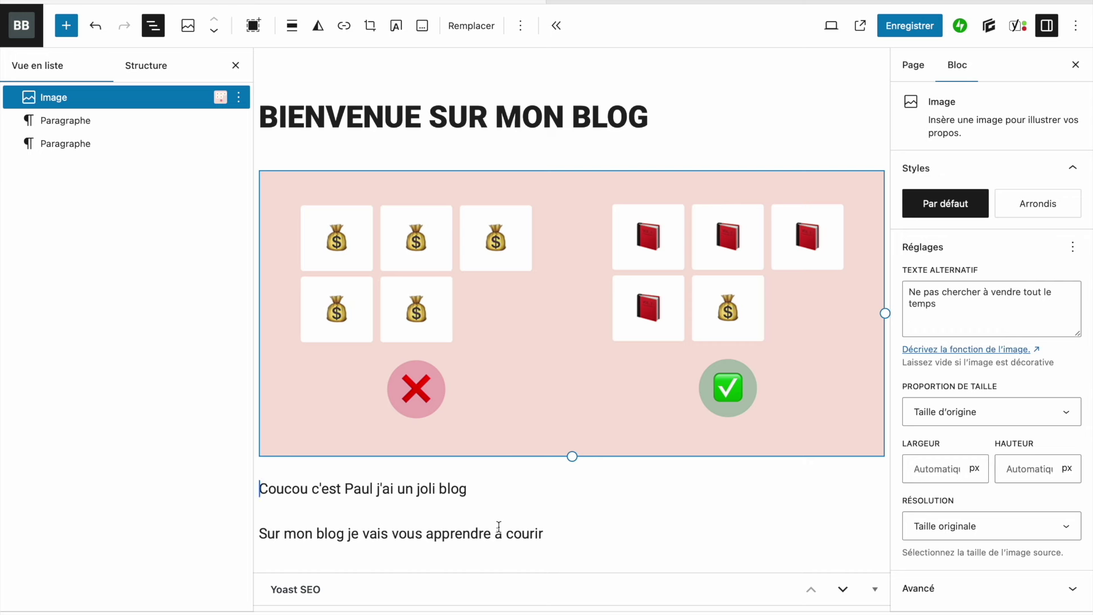
pyautogui.click(453, 488)
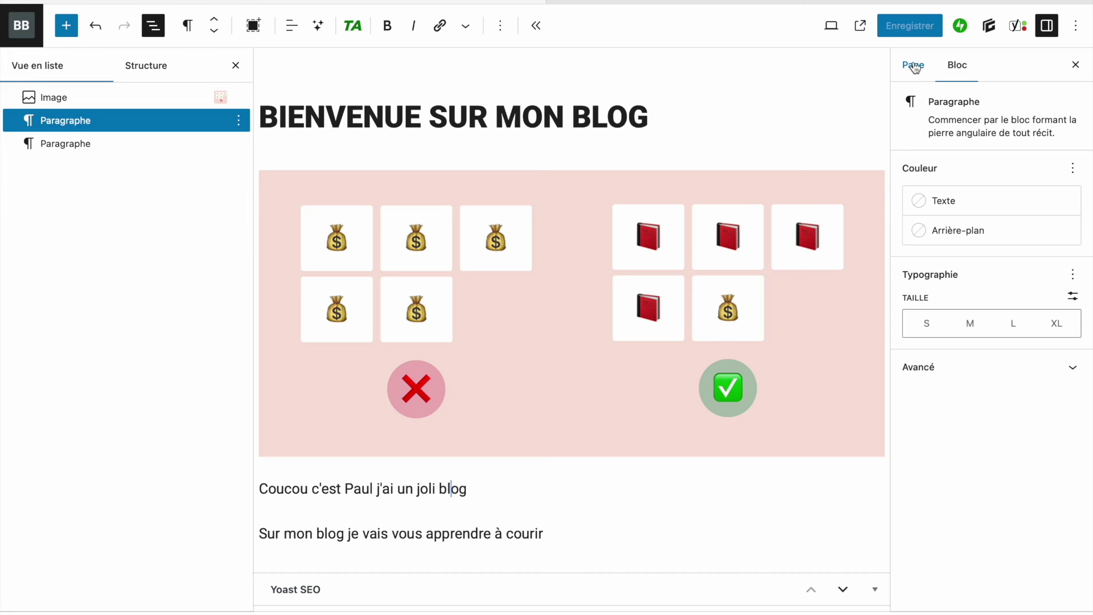
pyautogui.click(913, 66)
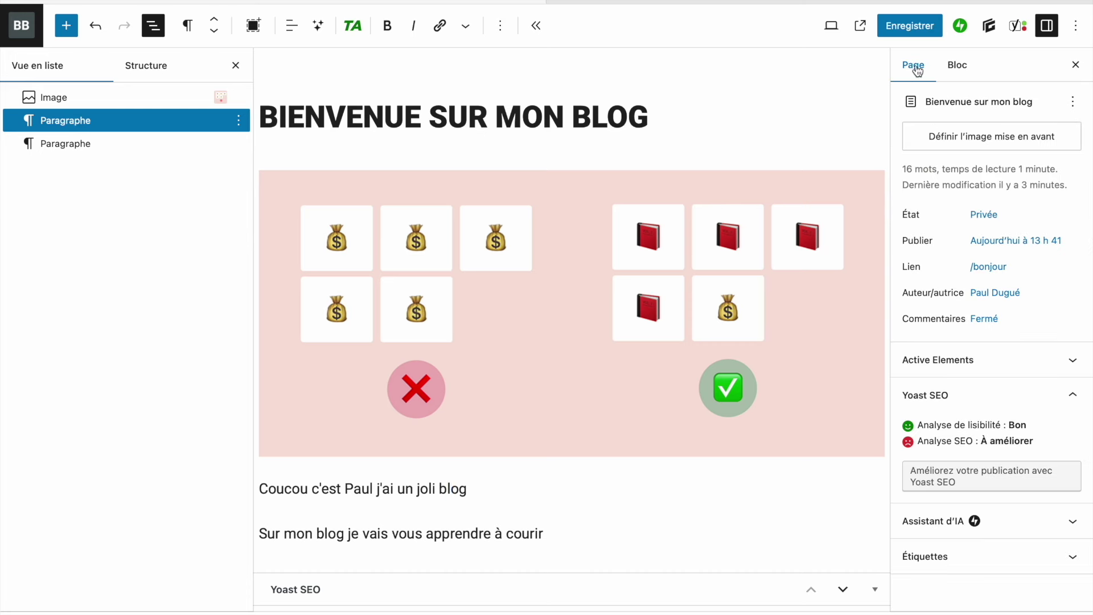
pyautogui.click(985, 215)
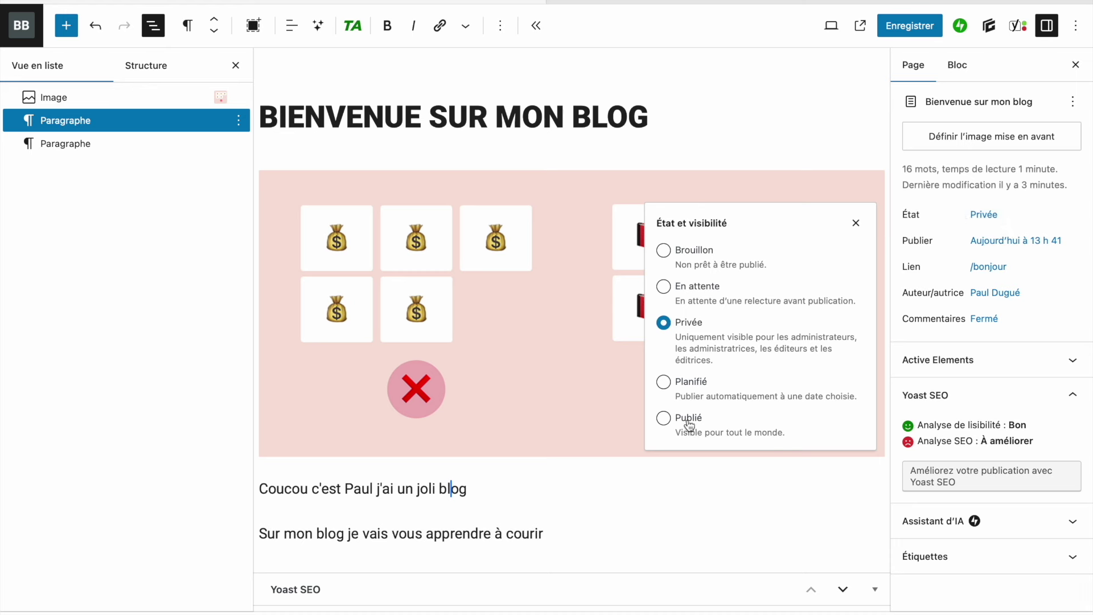
pyautogui.click(855, 224)
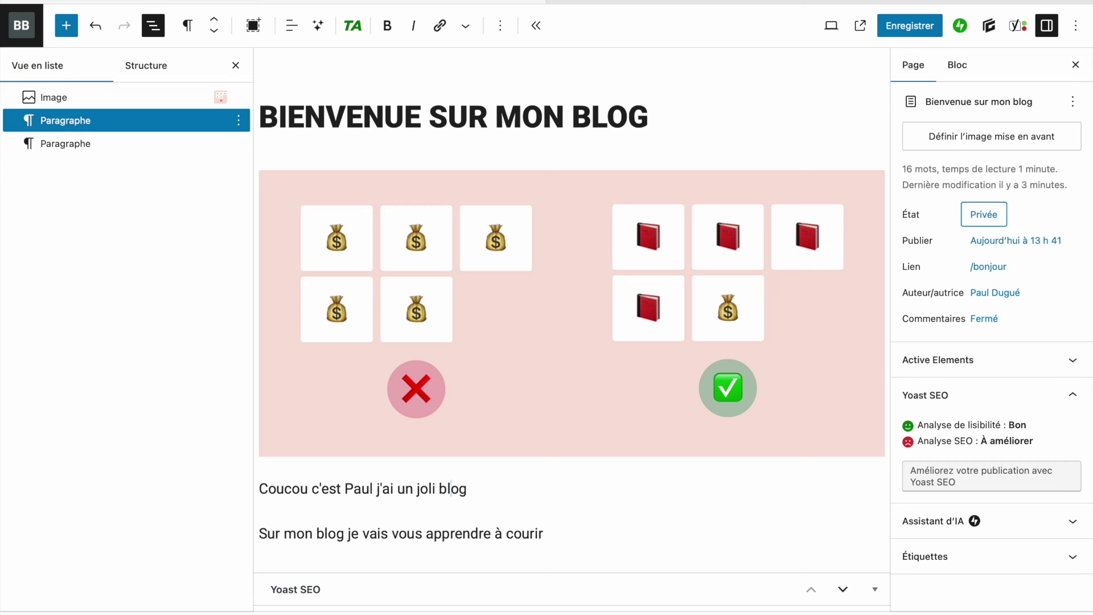
pyautogui.click(908, 32)
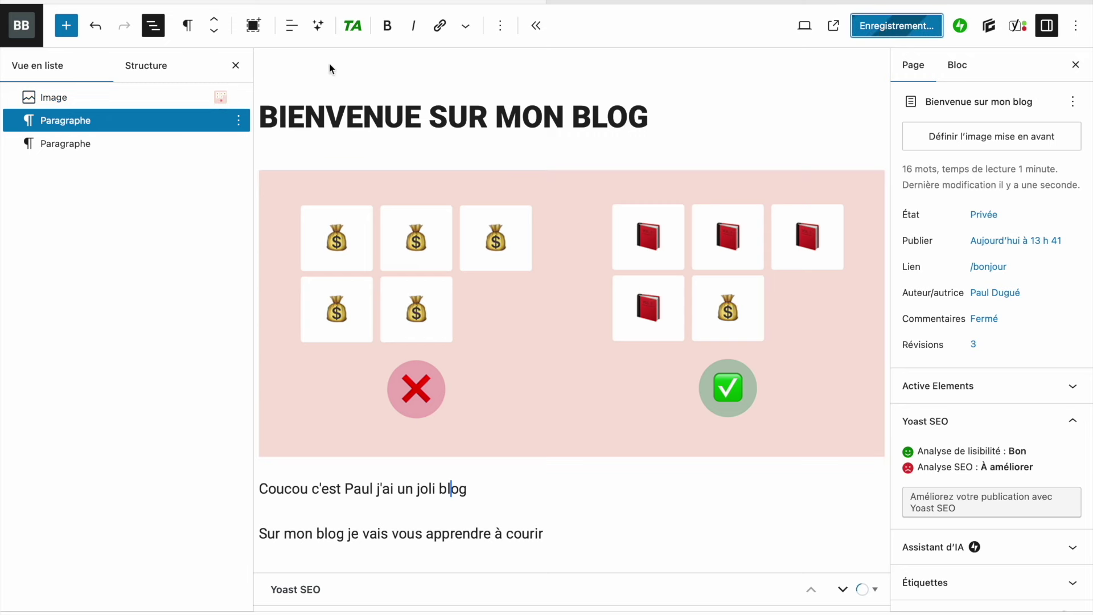
# Step: Switch to the live Business Bacon site, go to its home page and open the theme customizer
pyautogui.click(641, 3)
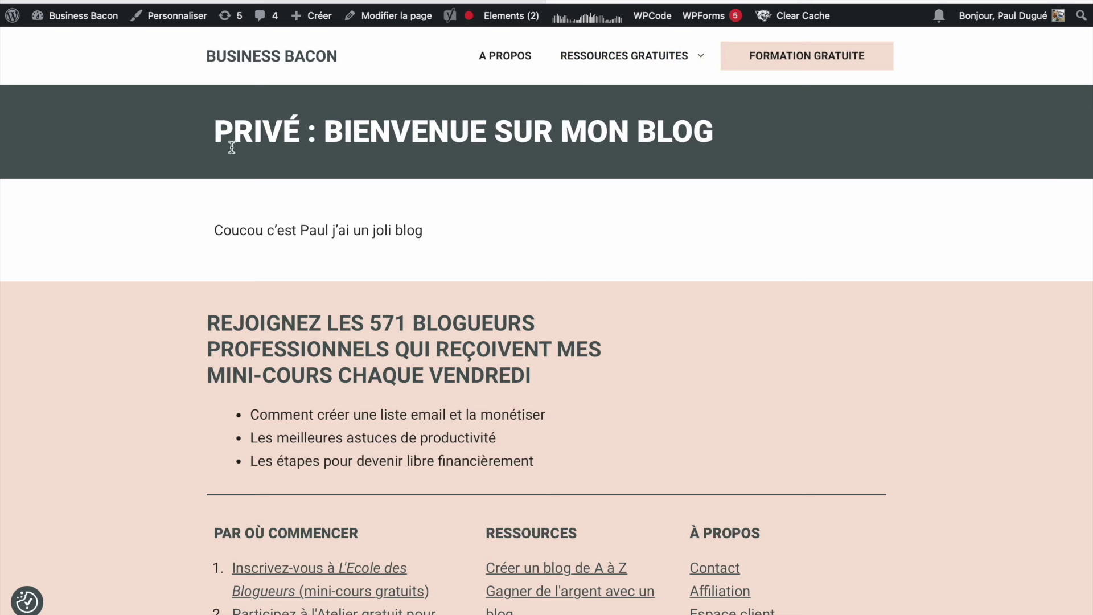
pyautogui.click(271, 53)
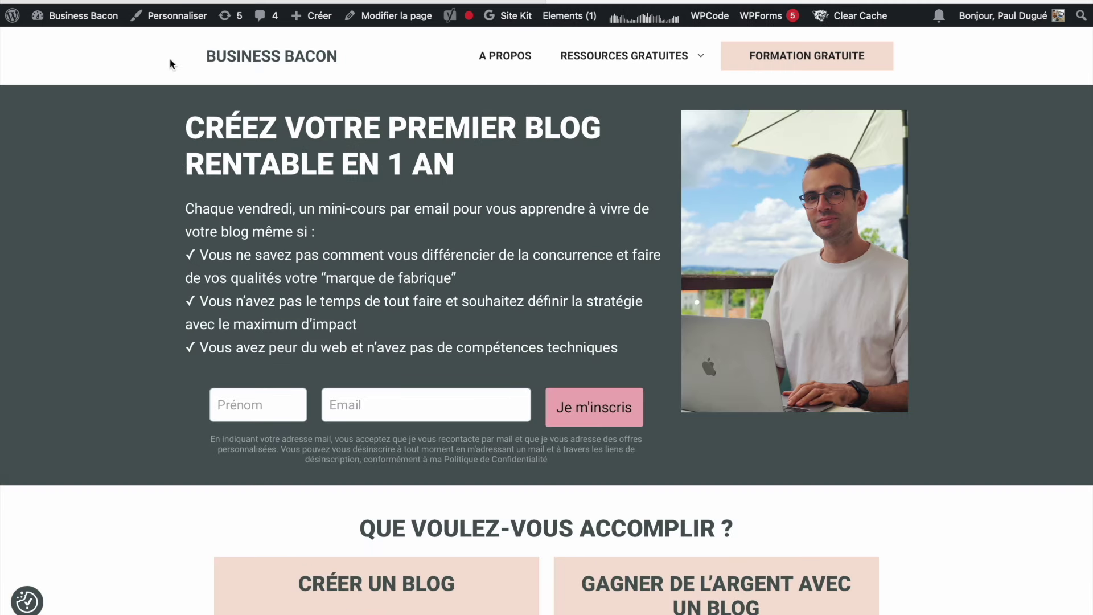
pyautogui.click(178, 16)
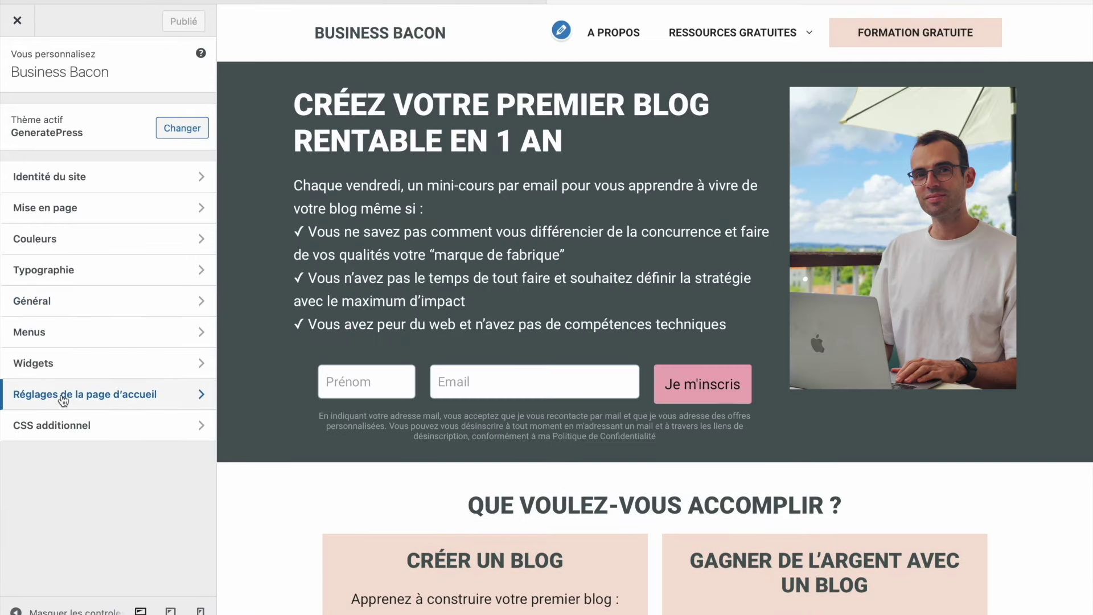
# Step: Review the homepage settings, keeping ACCUEIL as the static home page, and leave the customizer and the page editor
pyautogui.click(77, 400)
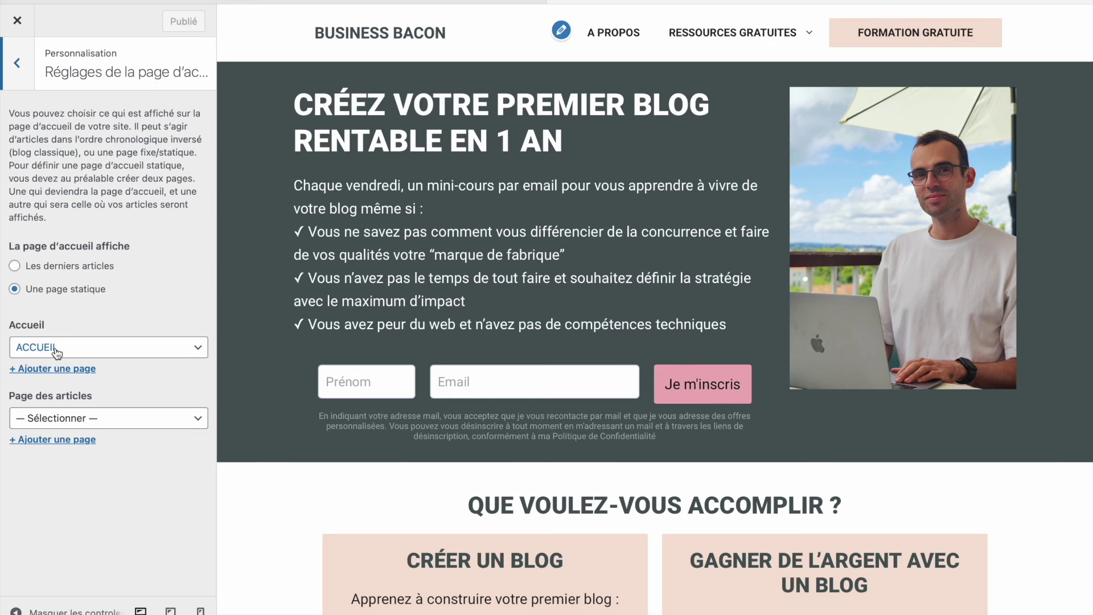
pyautogui.click(55, 352)
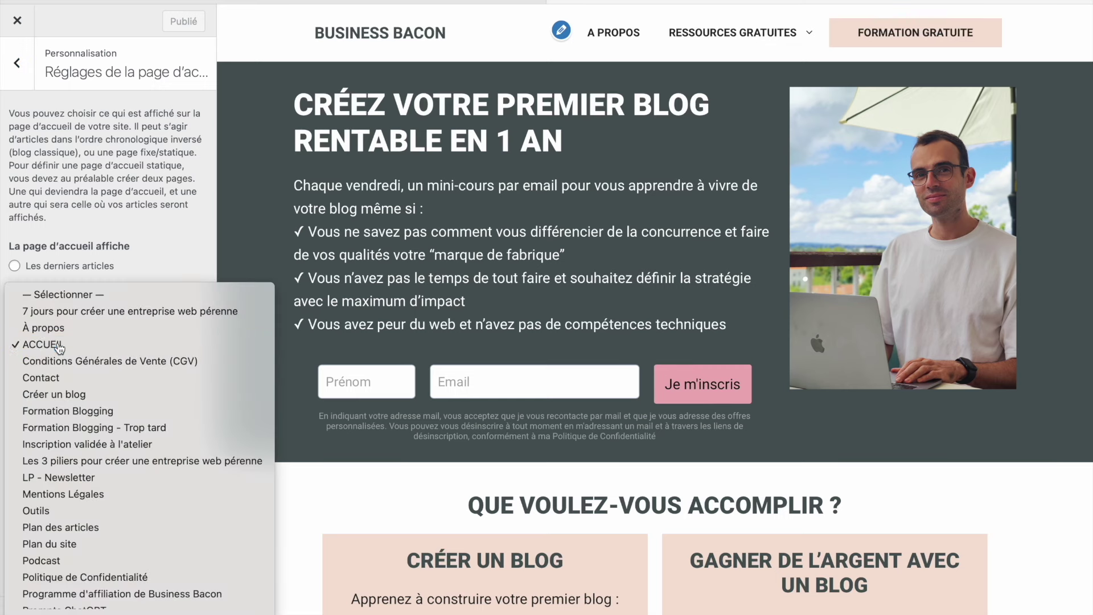
pyautogui.click(30, 346)
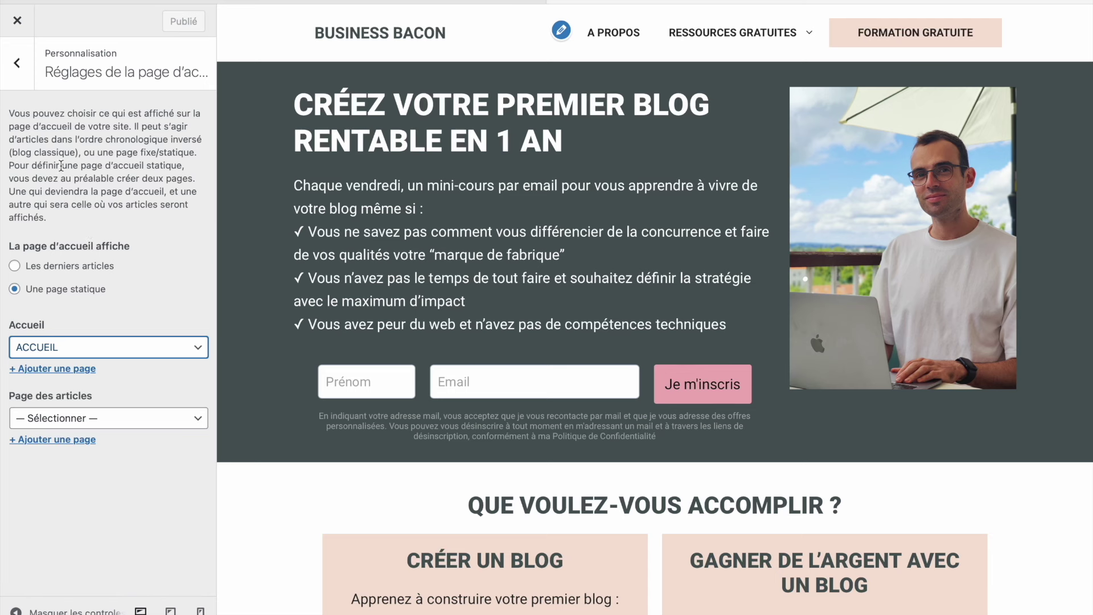
pyautogui.click(17, 63)
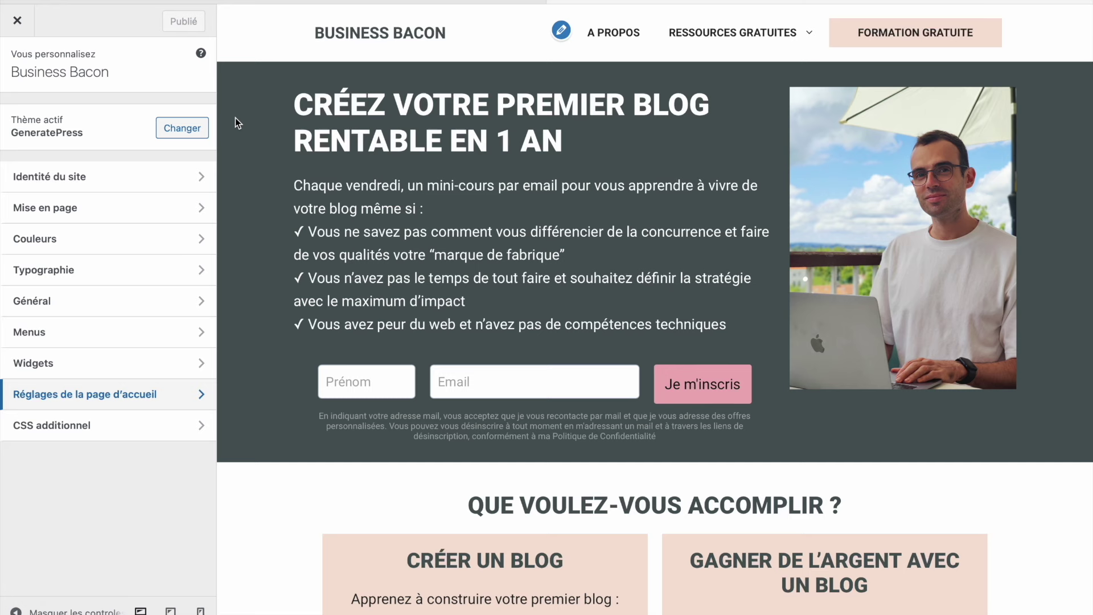
pyautogui.click(17, 21)
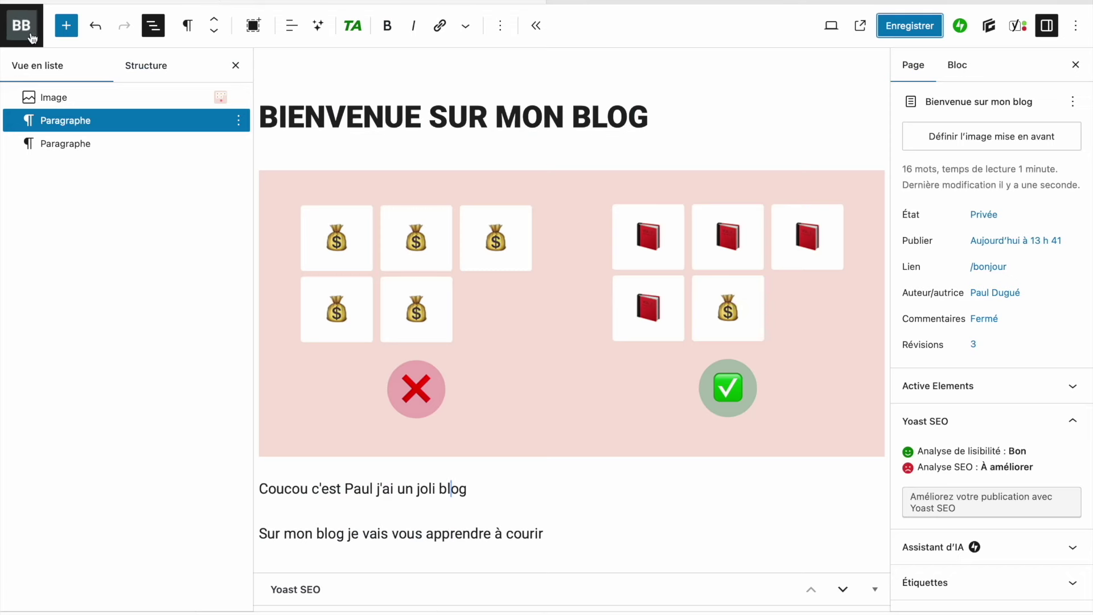
pyautogui.click(30, 37)
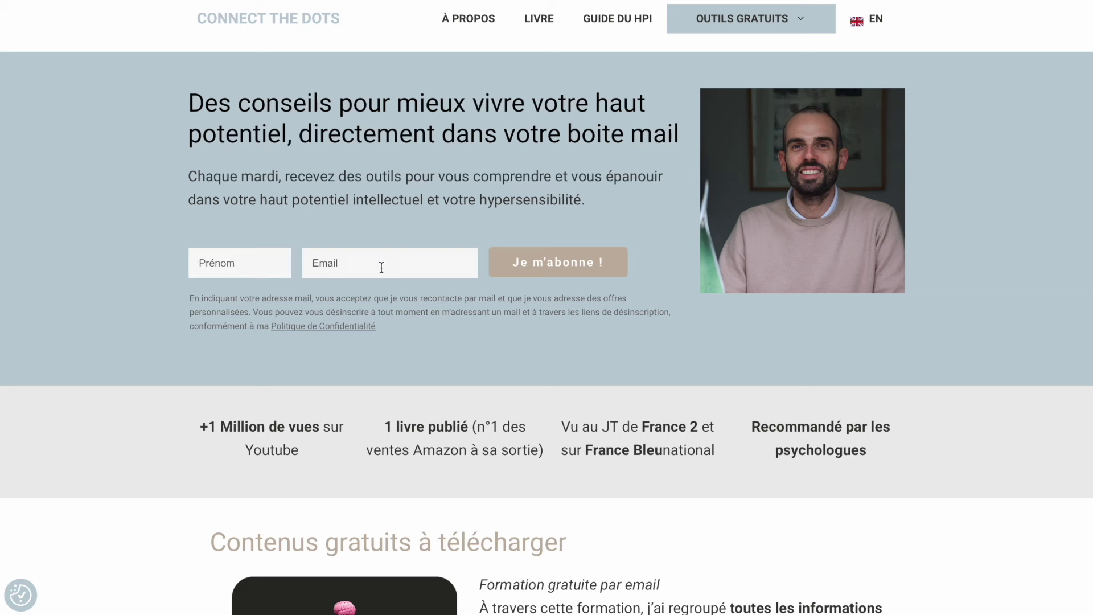
# Step: Examine the Connect The Dots home page's newsletter introduction and the band of credentials beneath it, highlighting the introductory text and "1 livre publié"
pyautogui.scroll(-1, 491, 277)
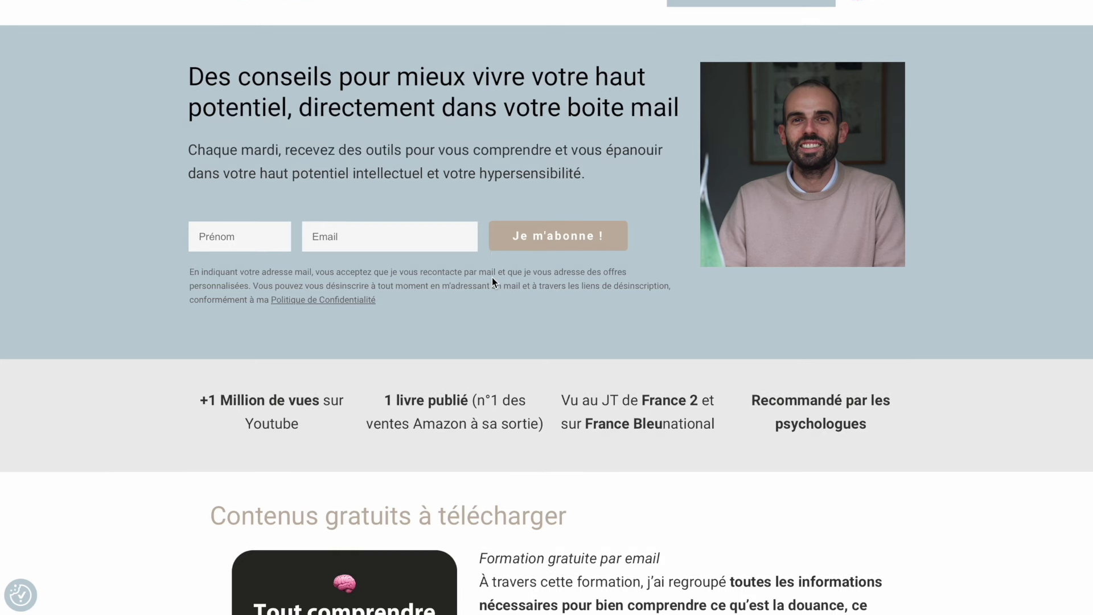
pyautogui.moveTo(582, 173); pyautogui.dragTo(500, 80)
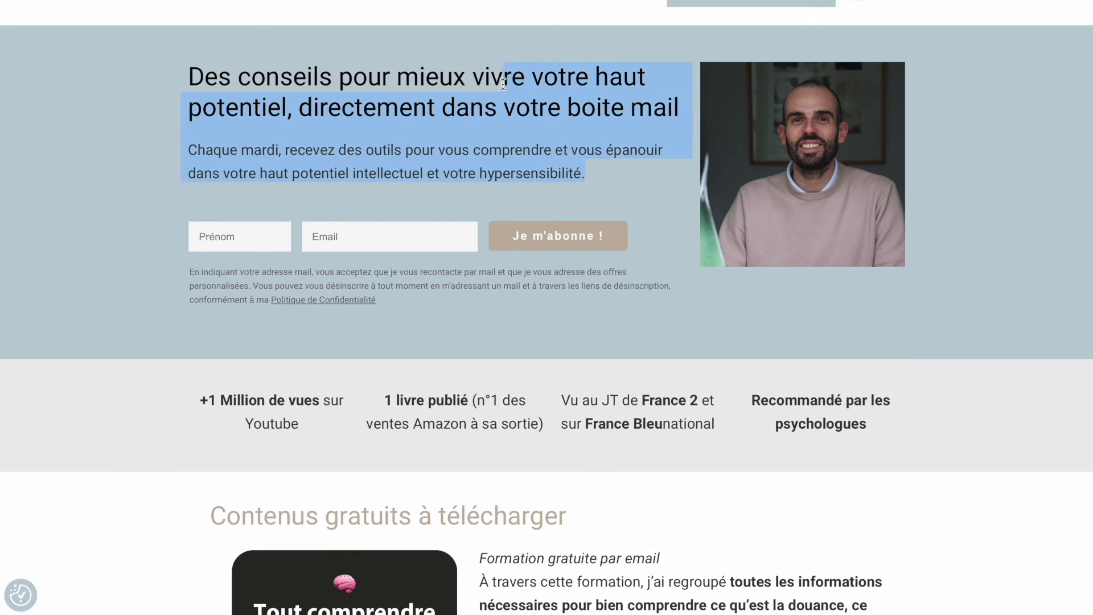
pyautogui.click(502, 107)
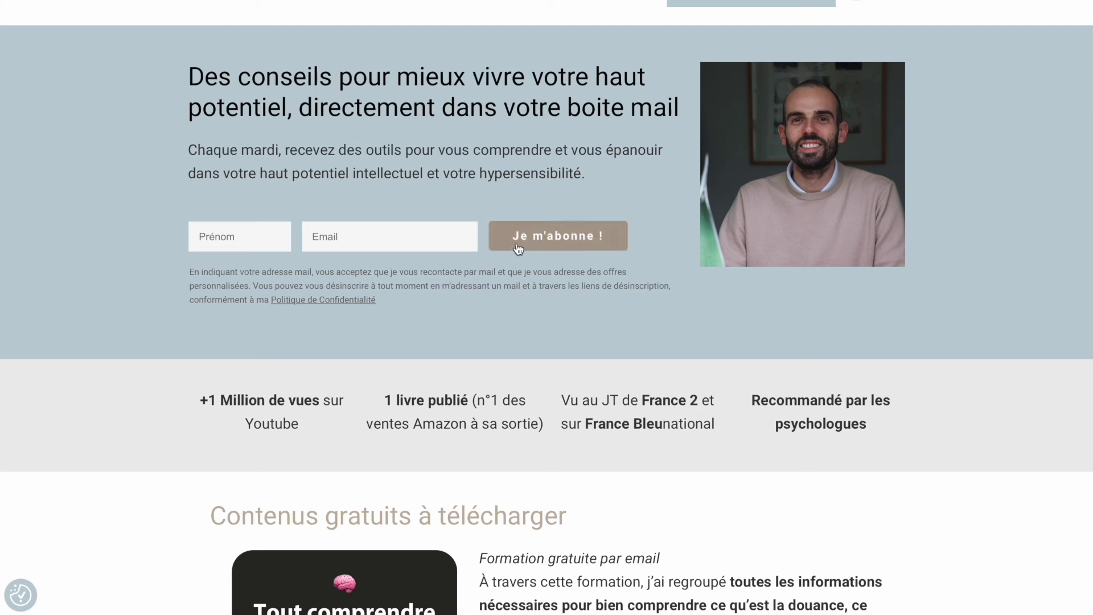
pyautogui.scroll(-3, 522, 364)
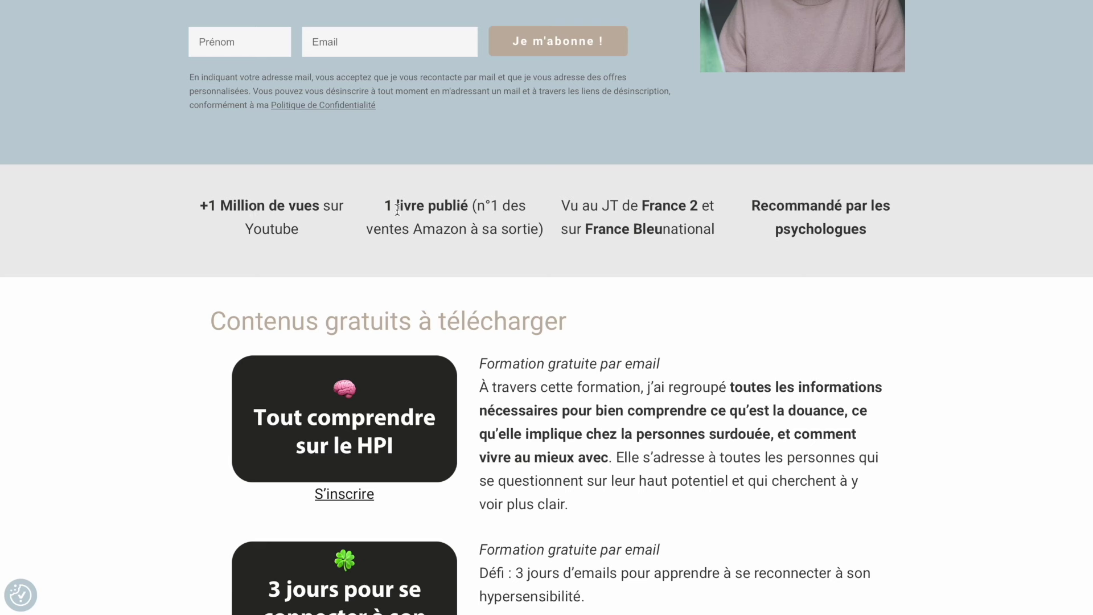
pyautogui.moveTo(385, 207); pyautogui.dragTo(478, 205)
pyautogui.click(504, 204)
# Step: Examine the "Contenus gratuits à télécharger" section of the Connect The Dots home page down to the testimonials
pyautogui.scroll(-2, 660, 223)
pyautogui.scroll(-2, 530, 189)
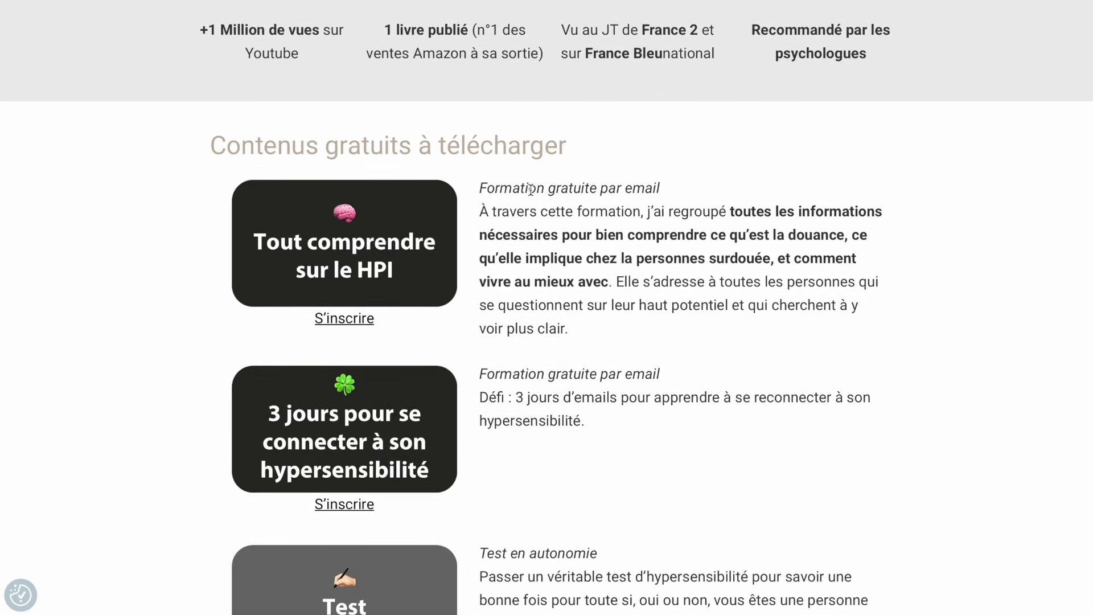
pyautogui.scroll(-1, 531, 189)
pyautogui.scroll(-3, 494, 404)
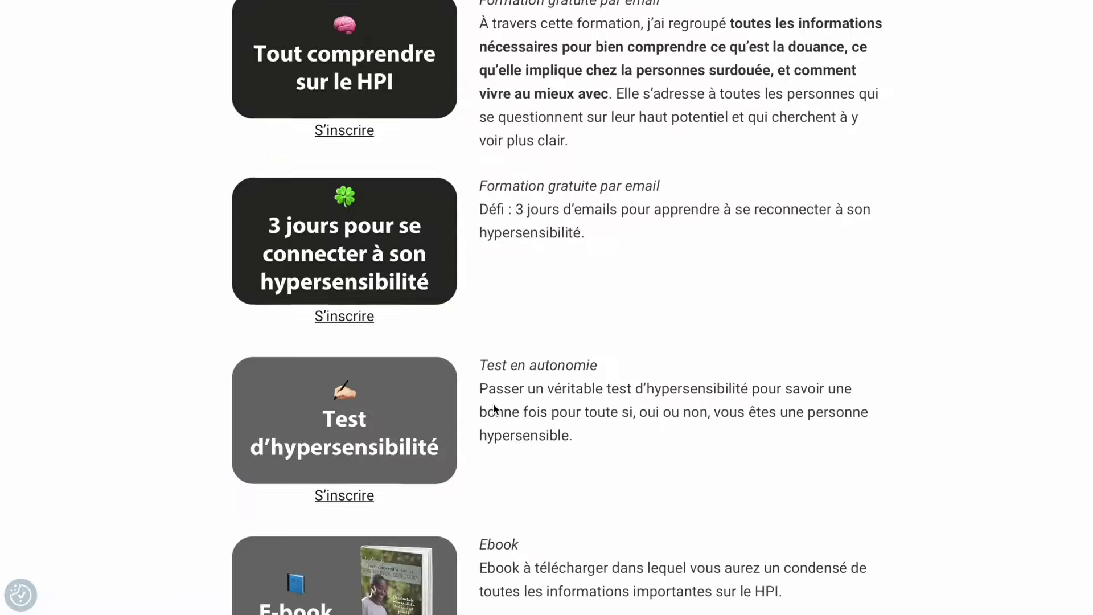
pyautogui.scroll(-12, 493, 404)
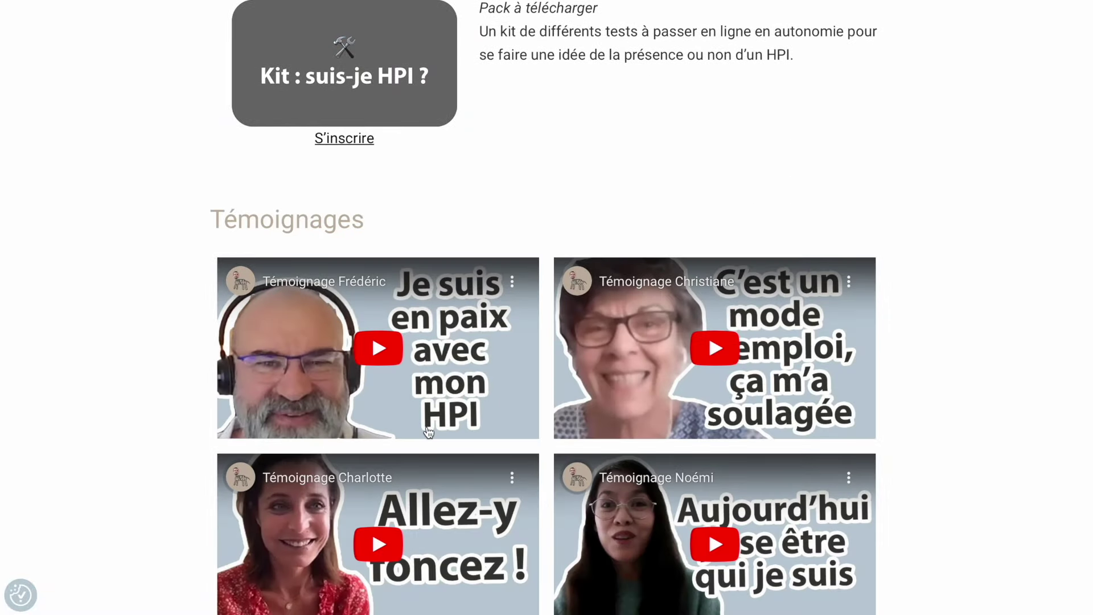
# Step: Examine the video testimonials, psychologist recommendations, press mentions and book section further down the Connect The Dots home page
pyautogui.scroll(-4, 428, 431)
pyautogui.scroll(-4, 593, 366)
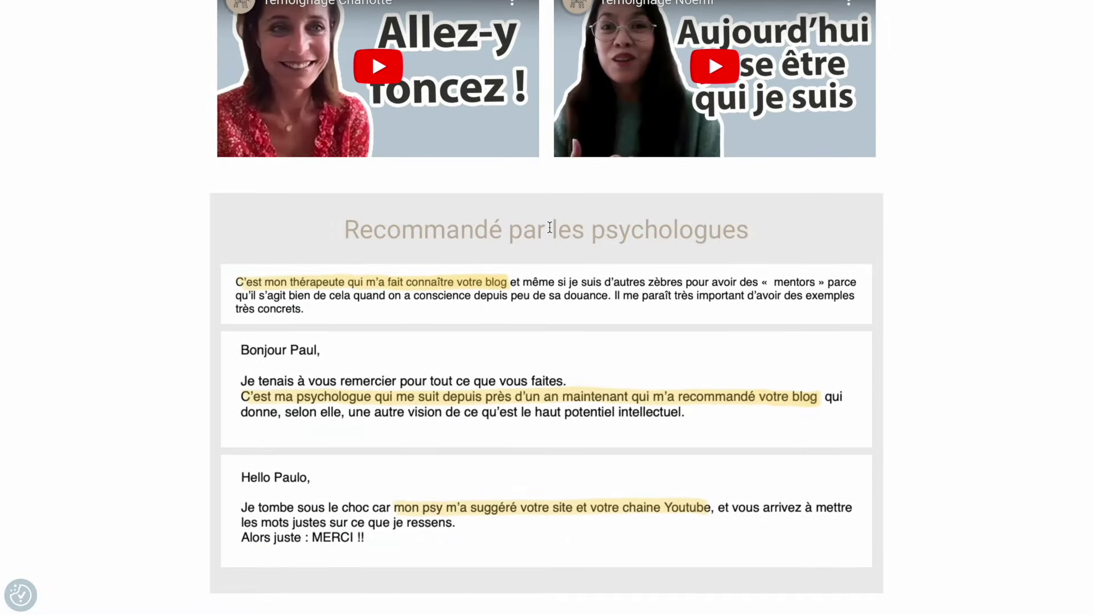
pyautogui.scroll(-2, 550, 228)
pyautogui.scroll(-5, 633, 163)
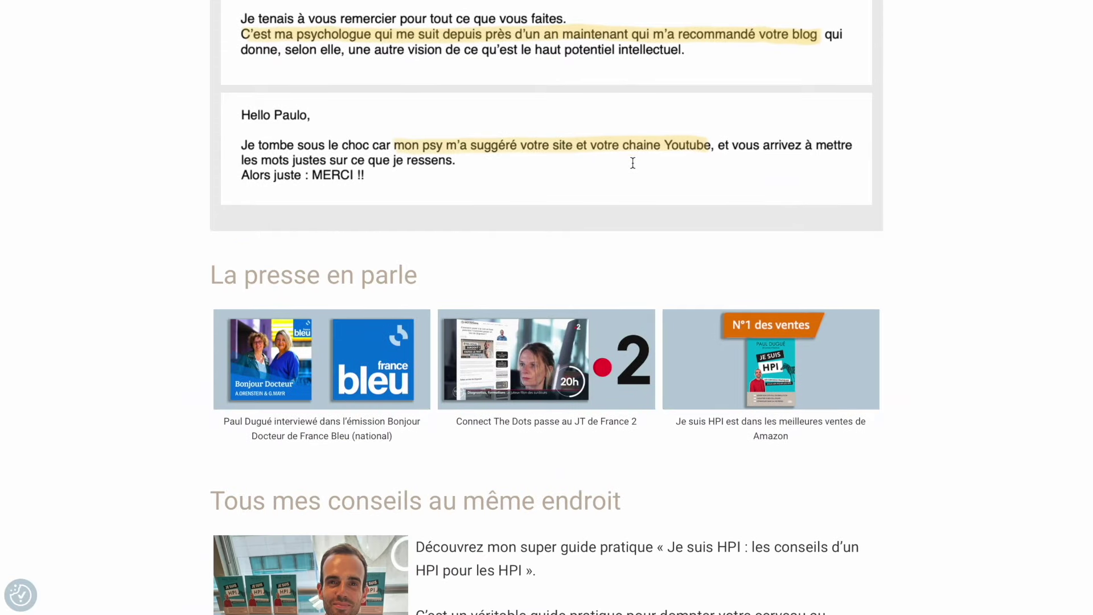
pyautogui.scroll(-1, 632, 163)
pyautogui.scroll(-1, 573, 164)
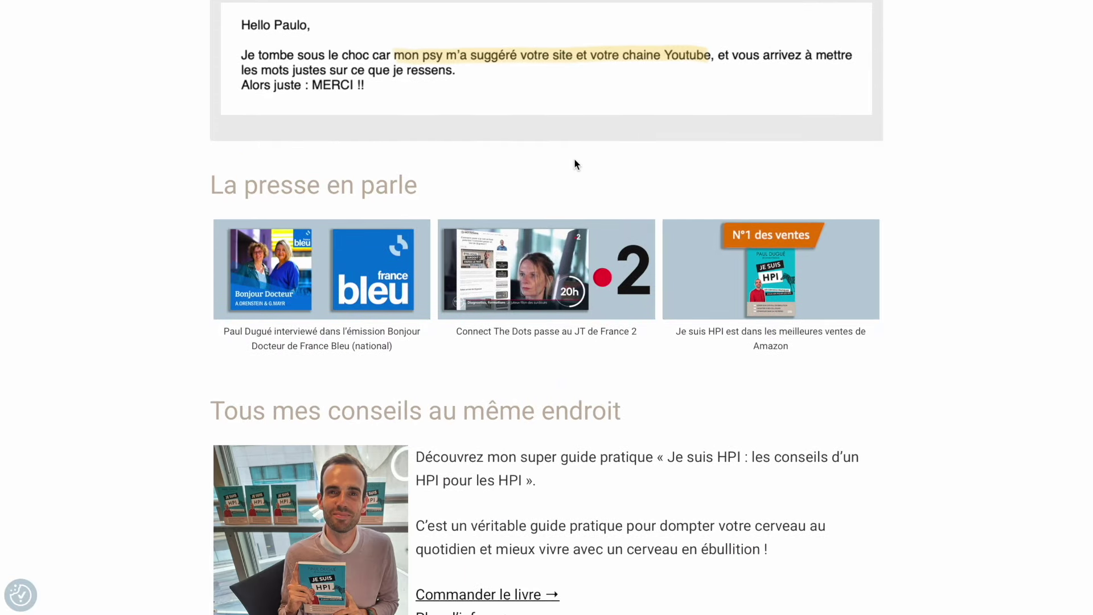
pyautogui.scroll(-2, 574, 164)
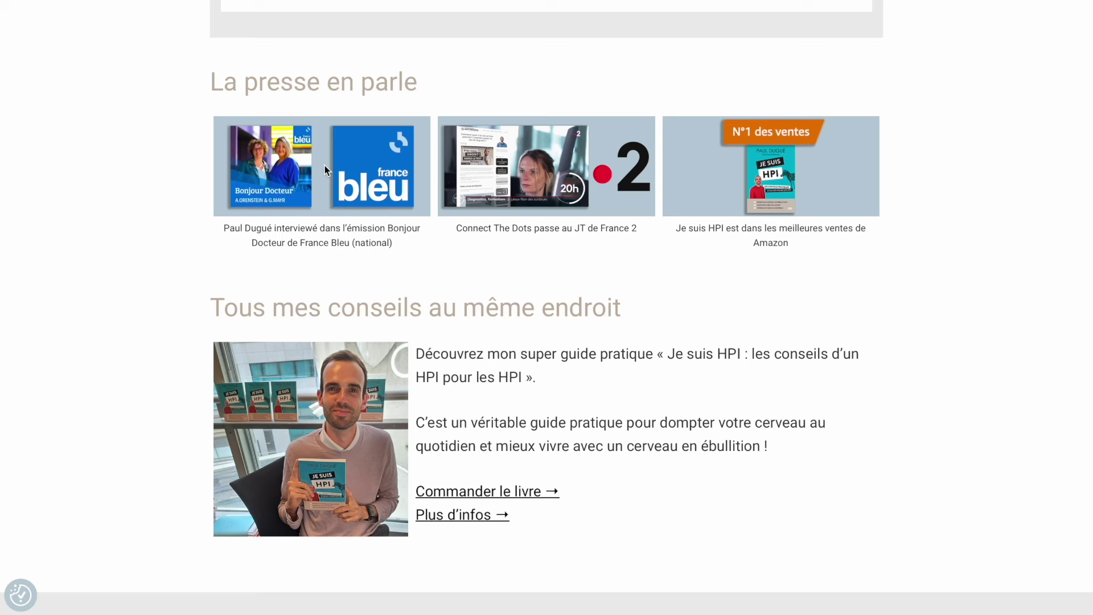
pyautogui.scroll(-4, 664, 210)
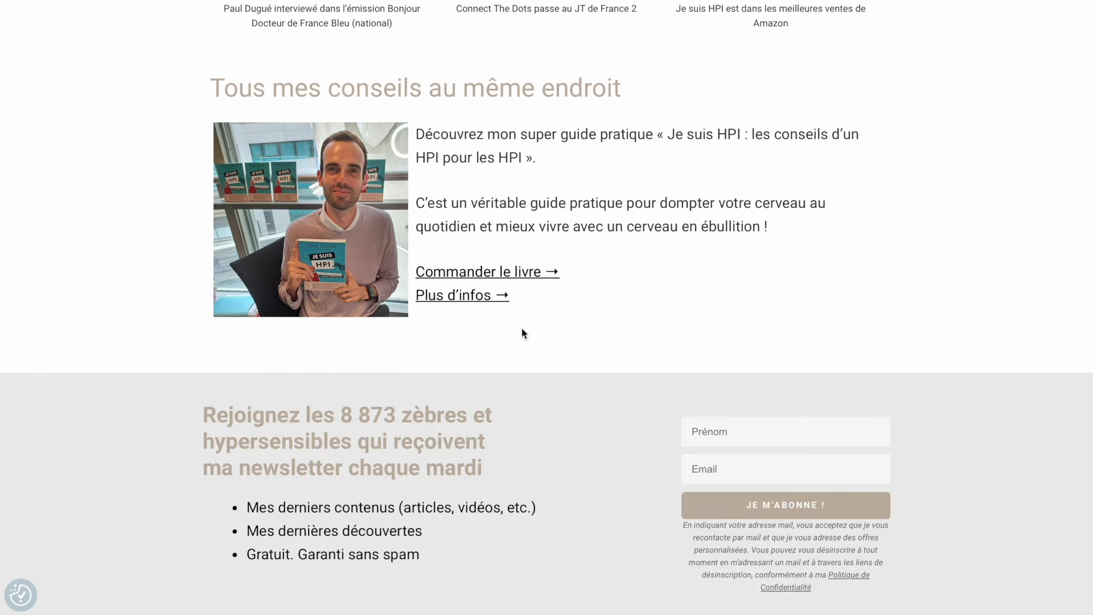
# Step: Return to the start of the Connect The Dots home page and highlight its main headline about living better with high potential
pyautogui.scroll(20, 512, 275)
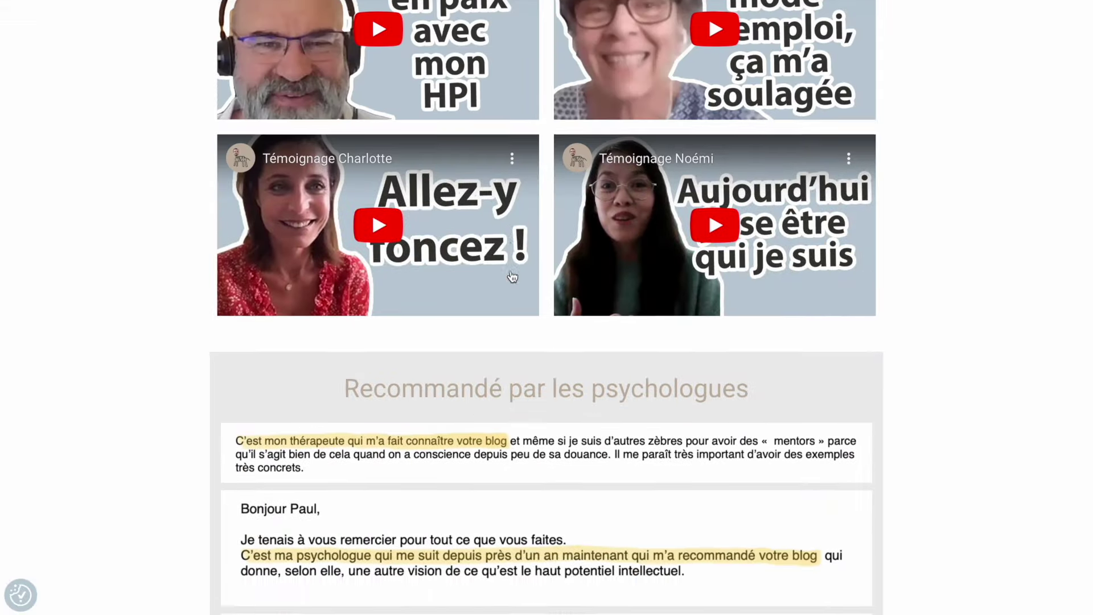
pyautogui.scroll(8, 542, 149)
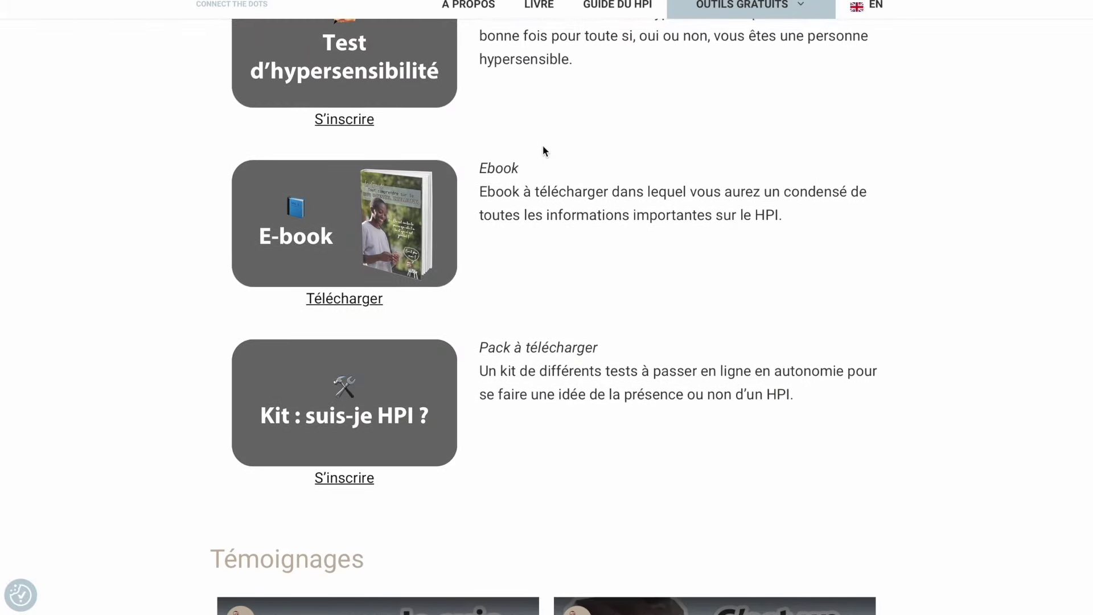
pyautogui.scroll(2, 542, 151)
pyautogui.scroll(8, 543, 158)
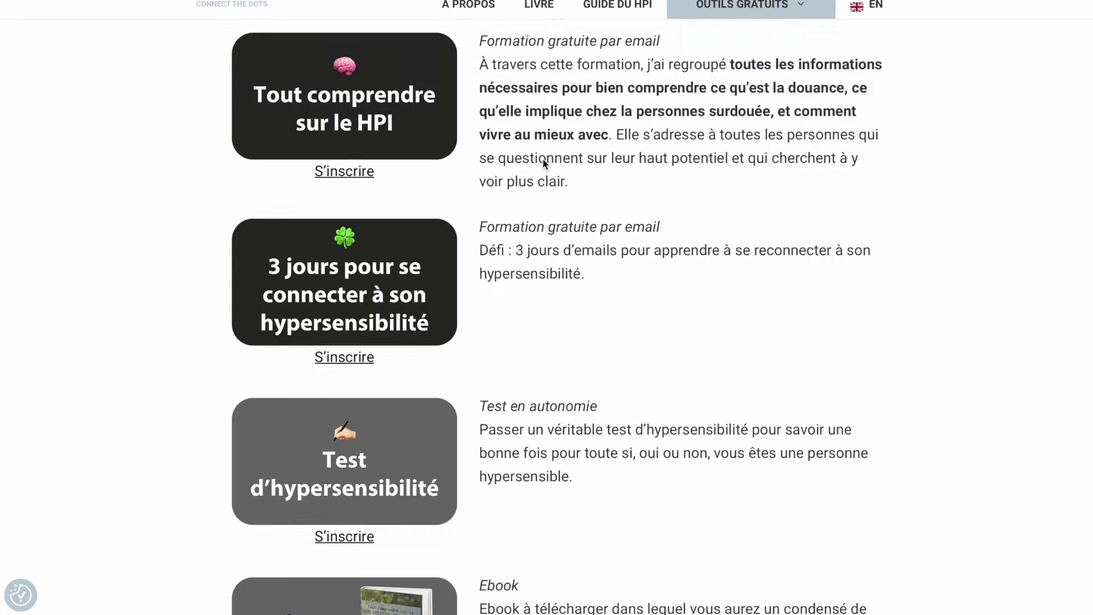
pyautogui.scroll(6, 541, 158)
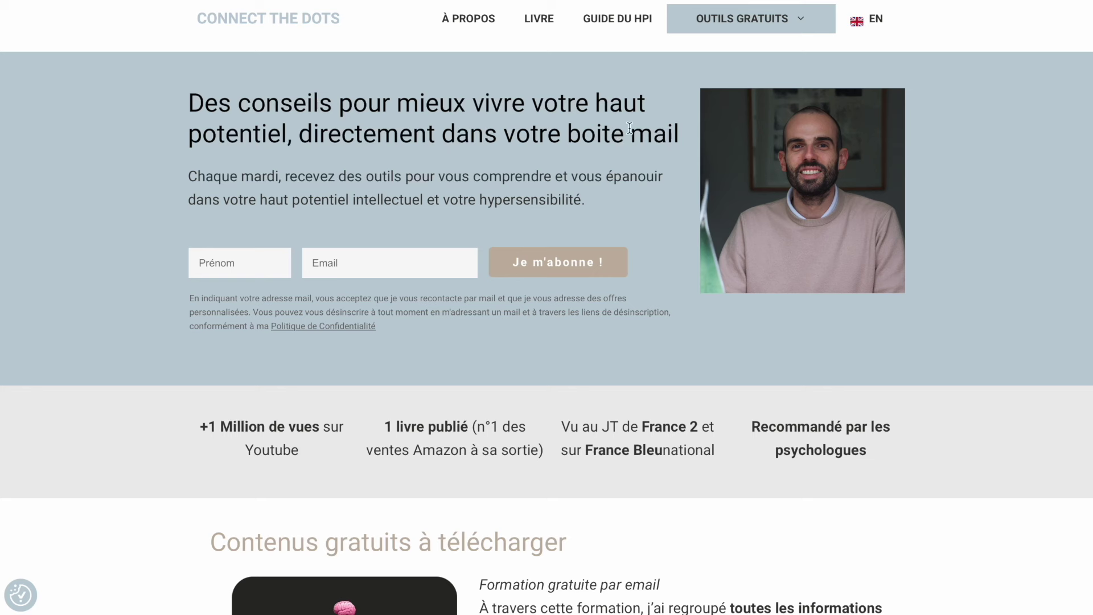
pyautogui.moveTo(663, 132); pyautogui.dragTo(549, 104)
pyautogui.click(549, 104)
pyautogui.moveTo(689, 134); pyautogui.dragTo(551, 104)
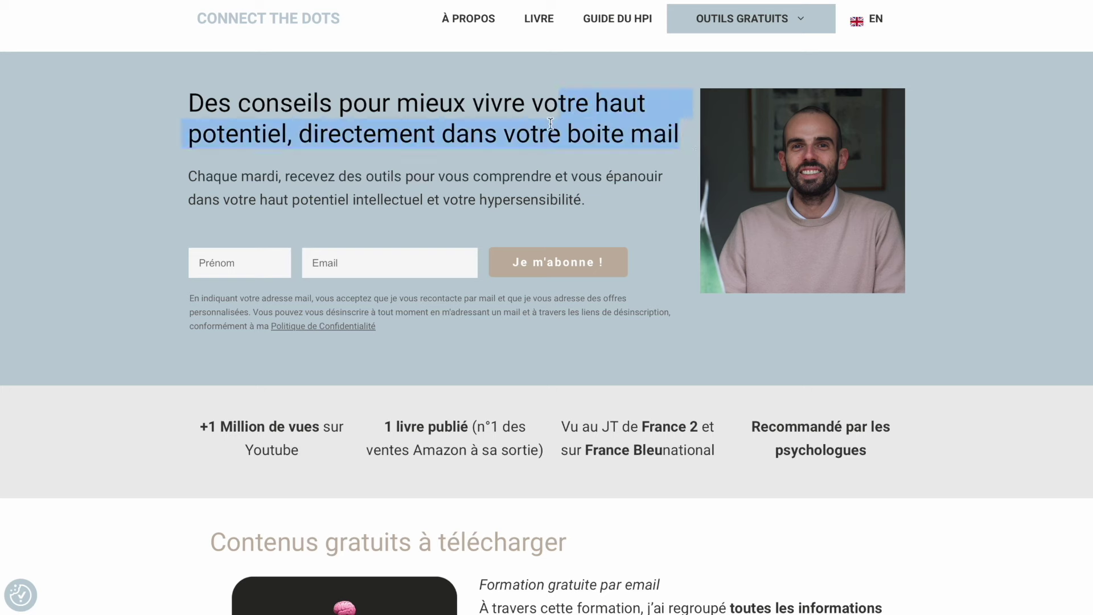
pyautogui.click(550, 104)
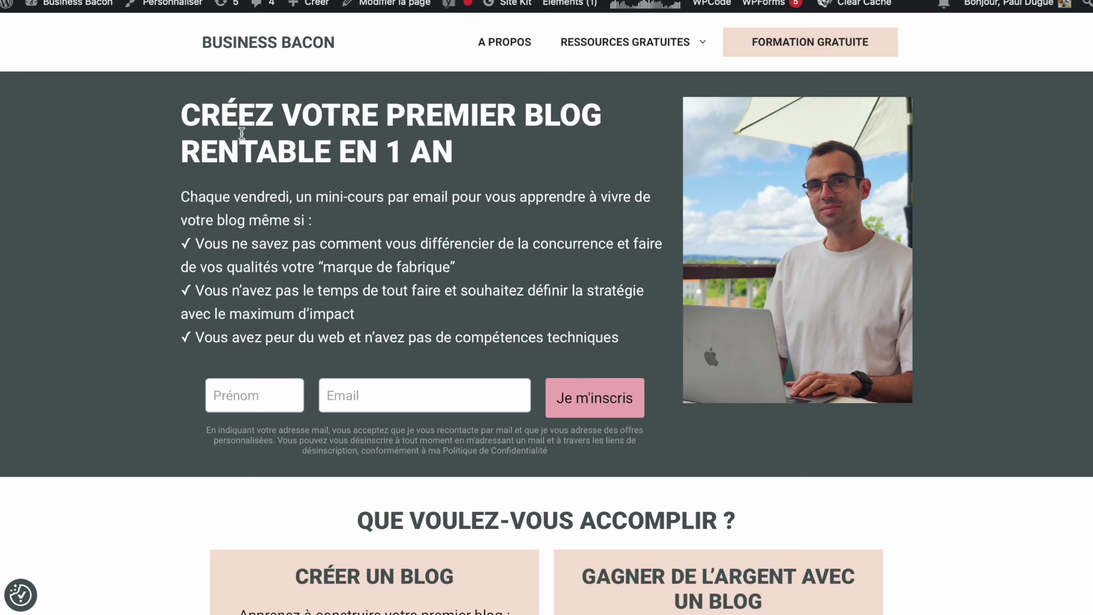
# Step: On the Business Bacon home page, highlight the introductory text, the "Créer un blog" box and the "Que voulez-vous accomplir ?" heading
pyautogui.click(182, 115)
pyautogui.moveTo(182, 115); pyautogui.dragTo(619, 348)
pyautogui.click(630, 331)
pyautogui.scroll(-5, 465, 409)
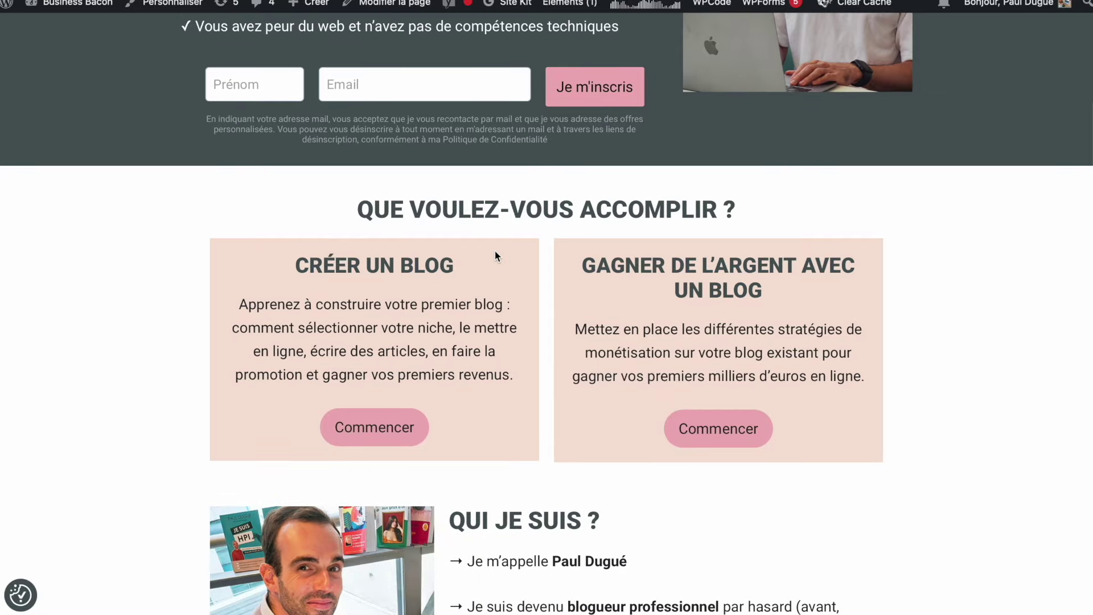
pyautogui.moveTo(298, 264); pyautogui.dragTo(517, 383)
pyautogui.click(516, 376)
pyautogui.moveTo(359, 209); pyautogui.dragTo(744, 215)
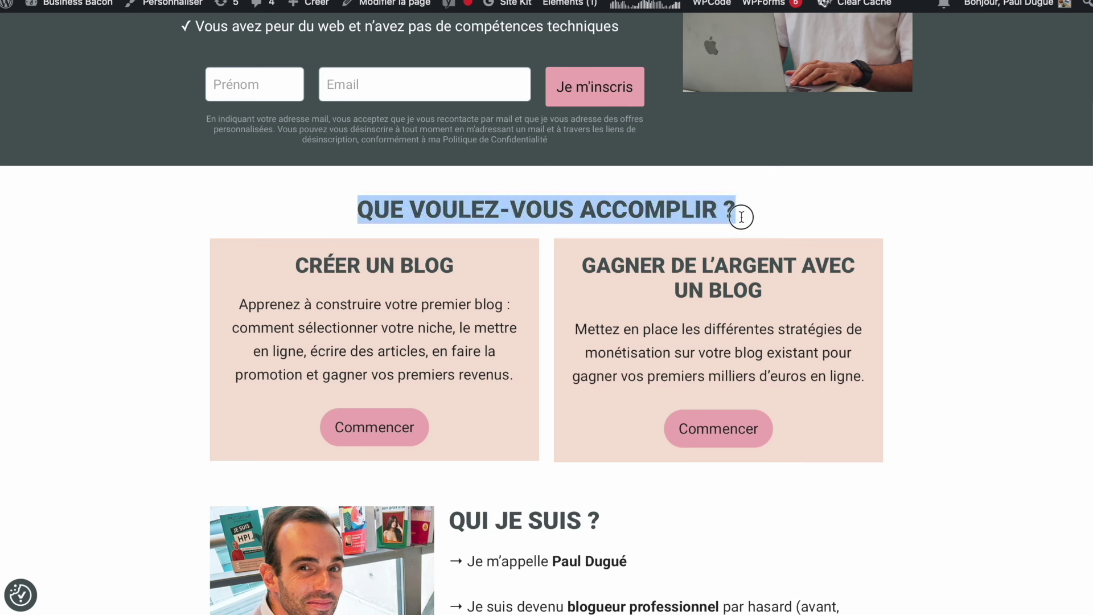
# Step: Highlight the "Qui je suis ?" introduction of the Business Bacon home page and its goal of publishing 100 practical articles
pyautogui.click(346, 312)
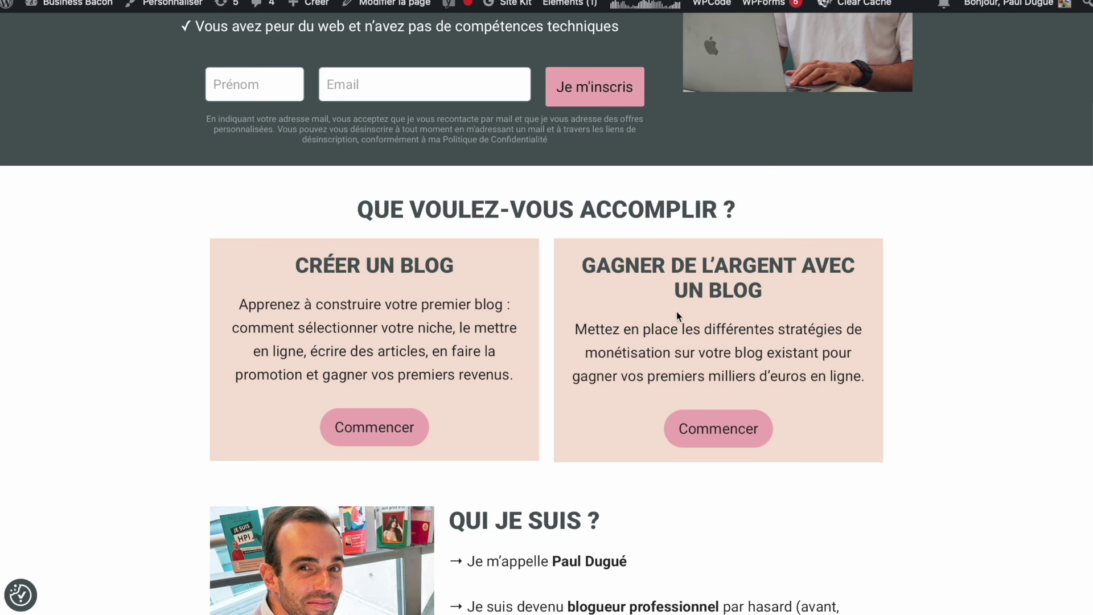
pyautogui.scroll(-1, 525, 299)
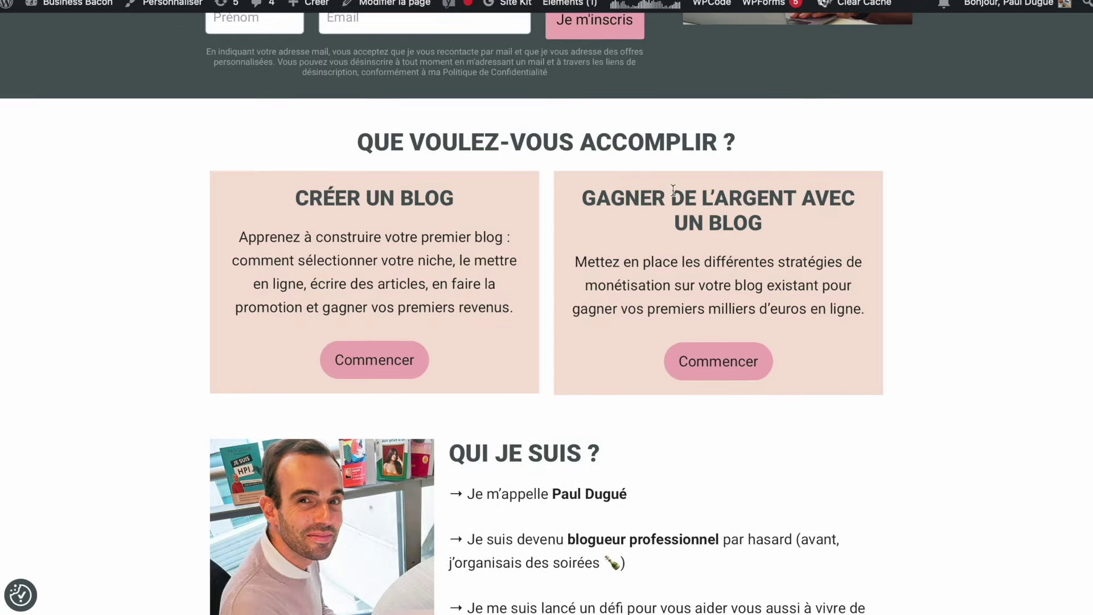
pyautogui.scroll(-1, 579, 197)
pyautogui.scroll(-3, 580, 197)
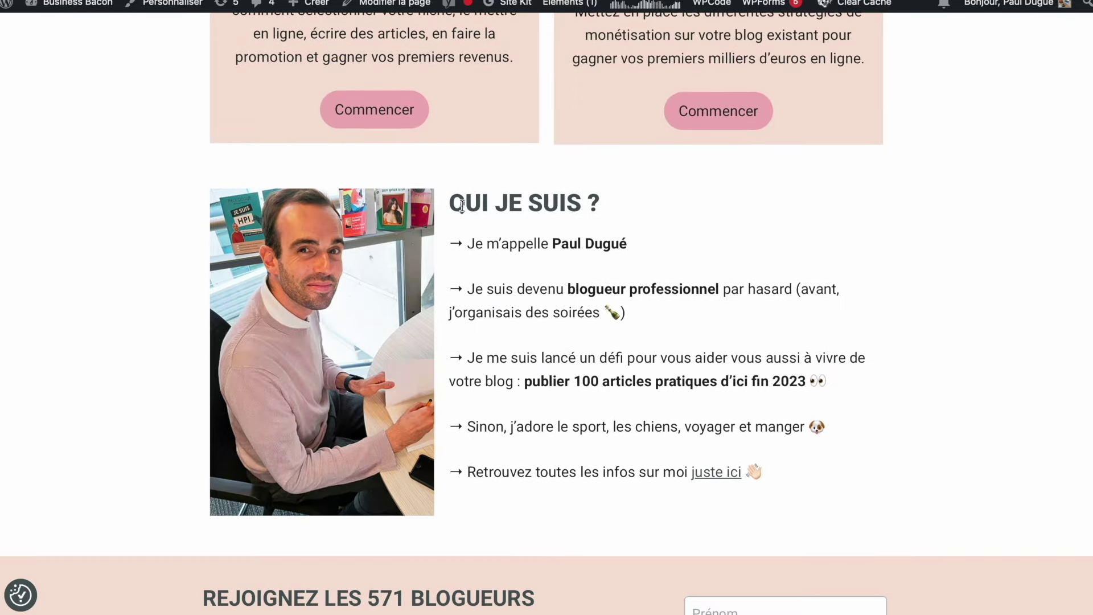
pyautogui.scroll(-1, 600, 330)
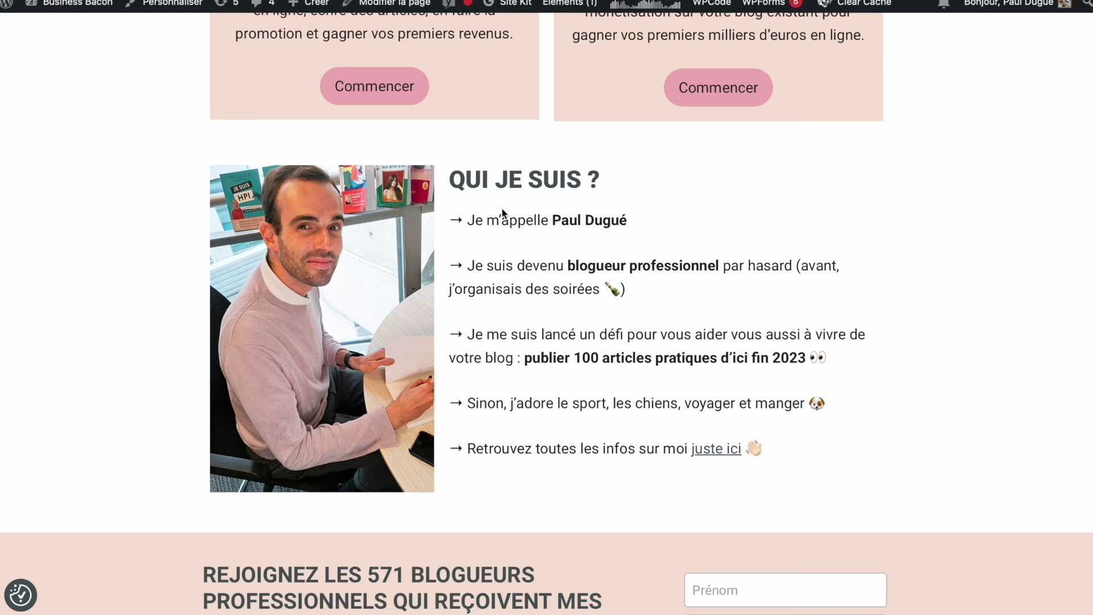
pyautogui.moveTo(449, 174); pyautogui.dragTo(537, 238)
pyautogui.click(724, 357)
pyautogui.moveTo(805, 357); pyautogui.dragTo(527, 352)
pyautogui.click(527, 351)
pyautogui.moveTo(804, 357); pyautogui.dragTo(542, 334)
pyautogui.click(541, 334)
# Step: Review the whole Business Bacon home page from the main headline down through the newsletter sign-up section and back
pyautogui.scroll(-9, 518, 419)
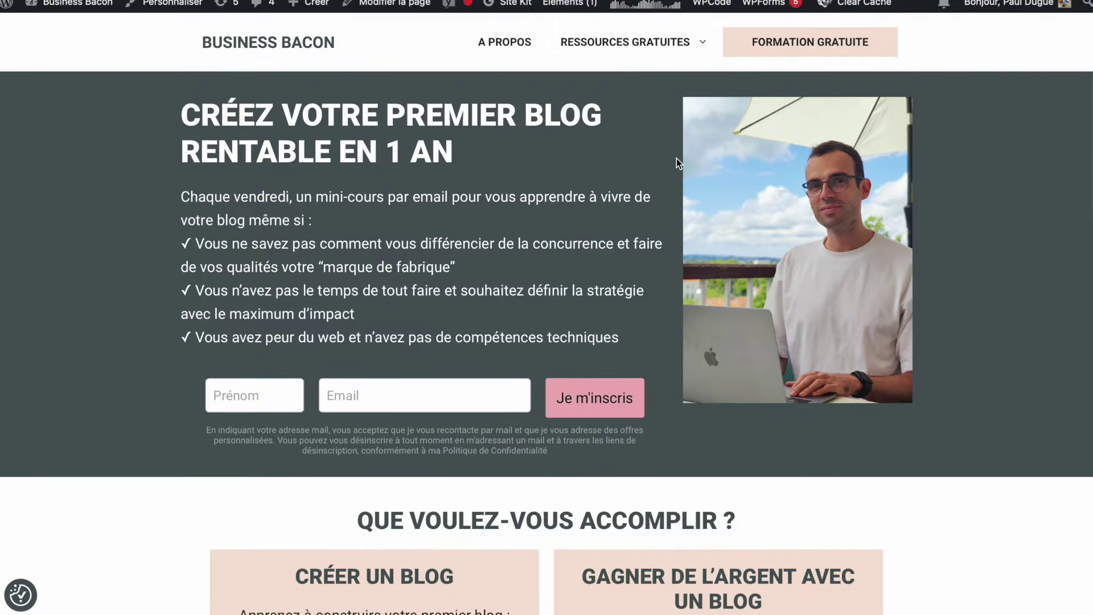
pyautogui.scroll(-12, 676, 158)
pyautogui.scroll(14, 676, 159)
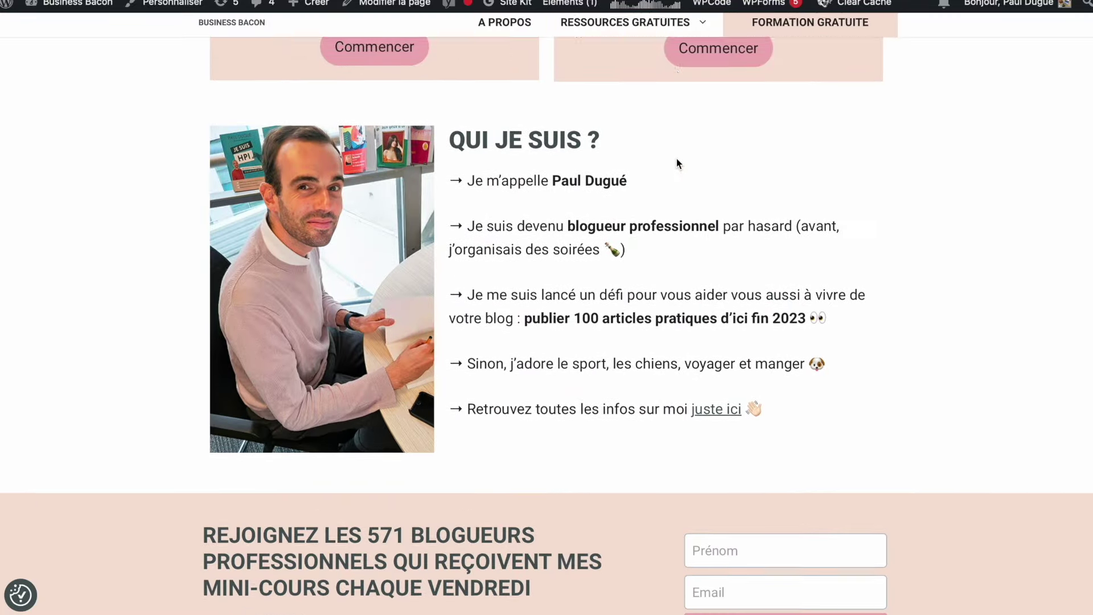
pyautogui.scroll(-15, 556, 228)
pyautogui.scroll(15, 556, 228)
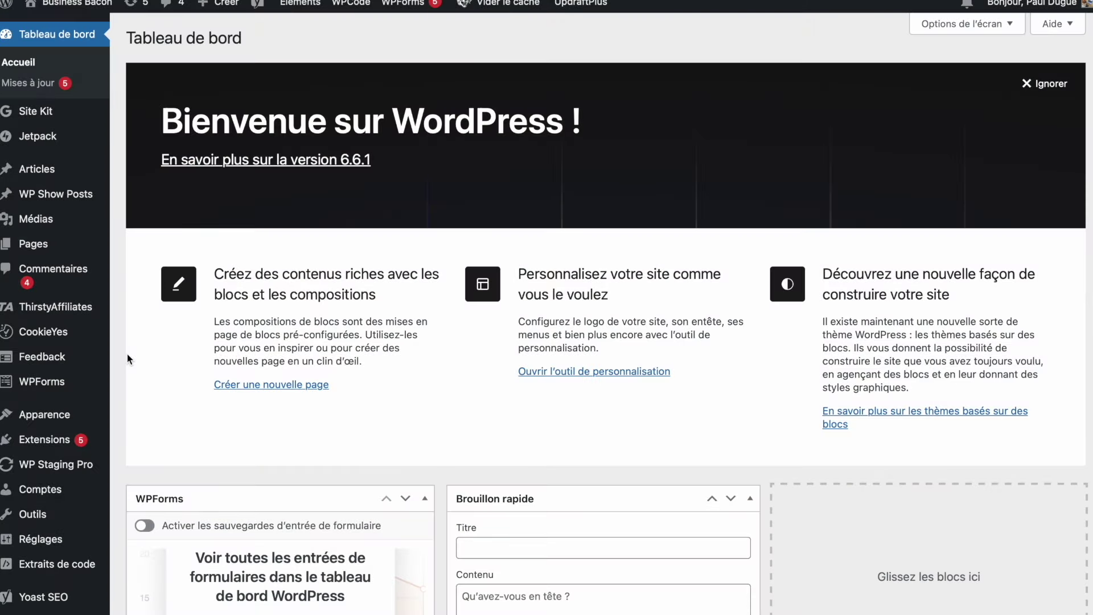
# Step: From the WordPress dashboard, open the navigation menu editor and review the structure of MENU PRINCIPAL
pyautogui.moveTo(55, 318)
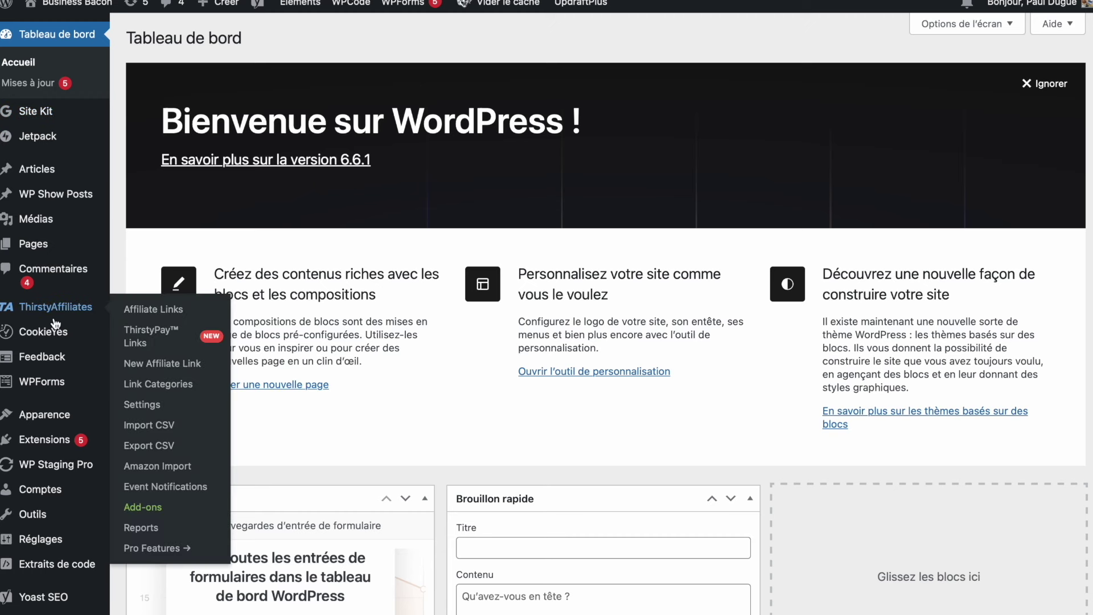
pyautogui.moveTo(56, 419)
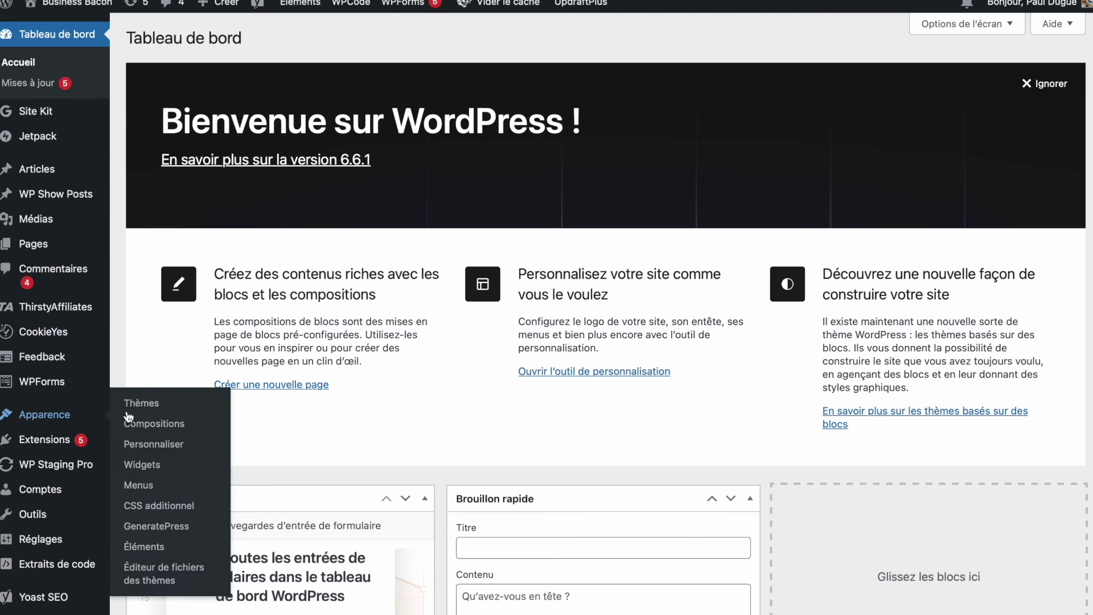
pyautogui.click(148, 489)
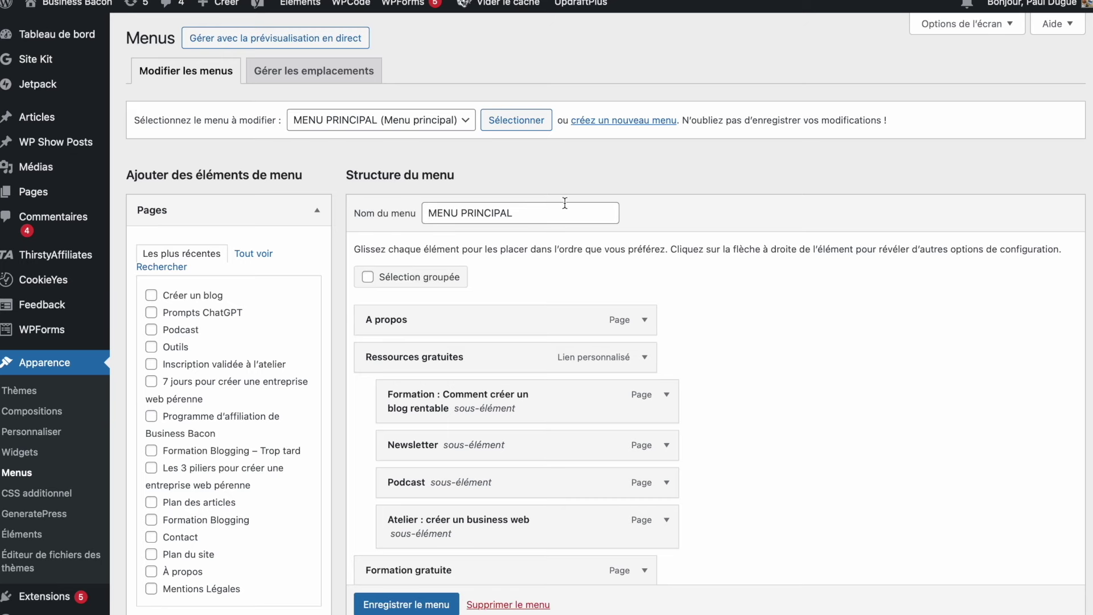
pyautogui.scroll(-1, 565, 206)
pyautogui.scroll(-1, 566, 206)
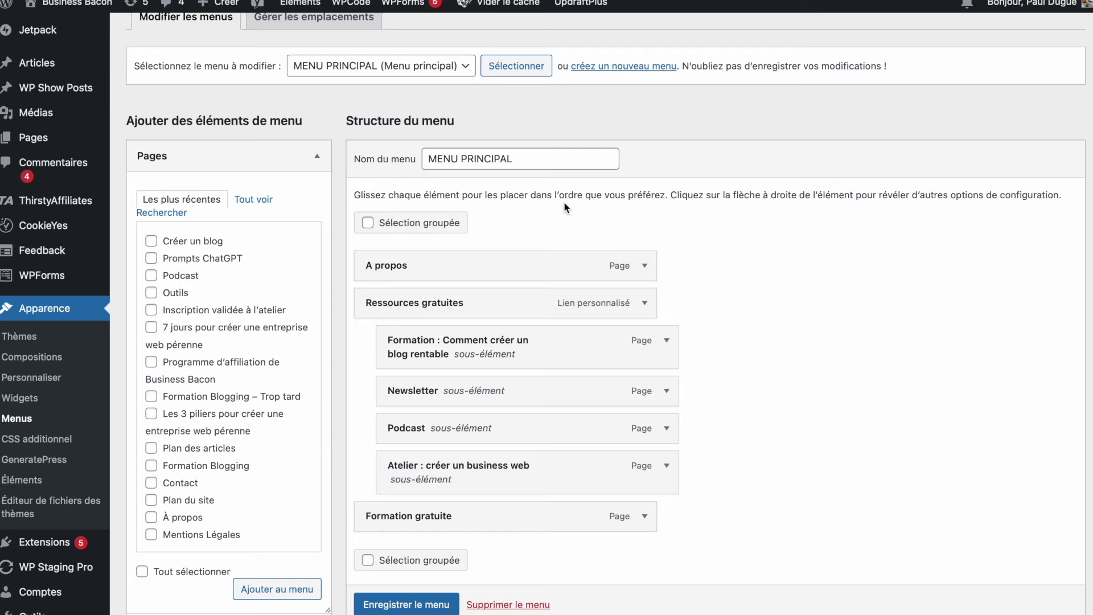
pyautogui.scroll(-3, 566, 202)
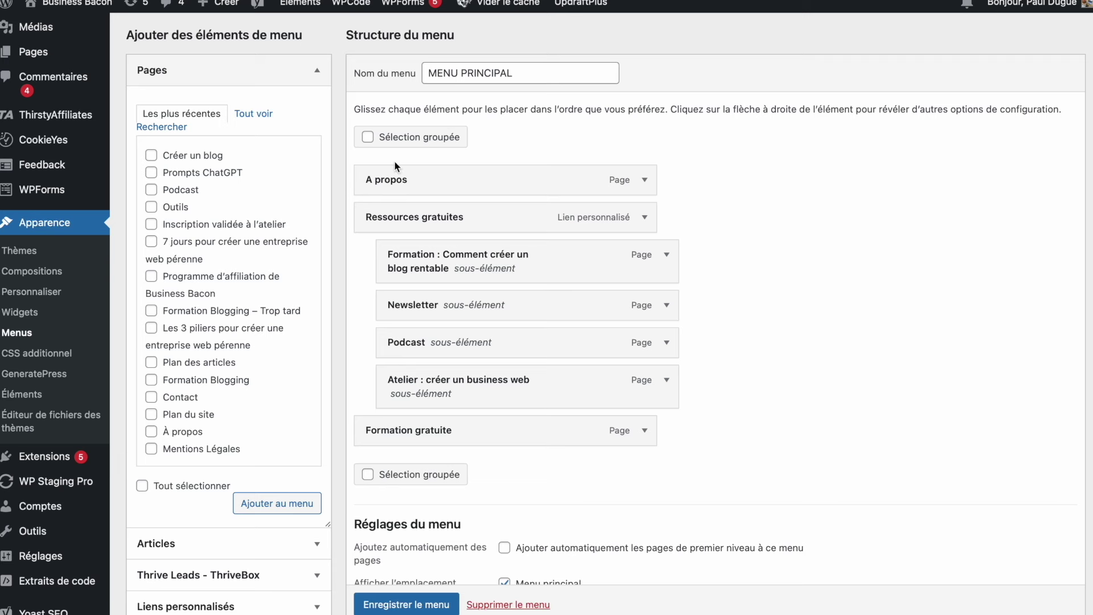
# Step: Expand and collapse the list of recent pages that can be added, comparing it with the items already in the menu
pyautogui.click(317, 70)
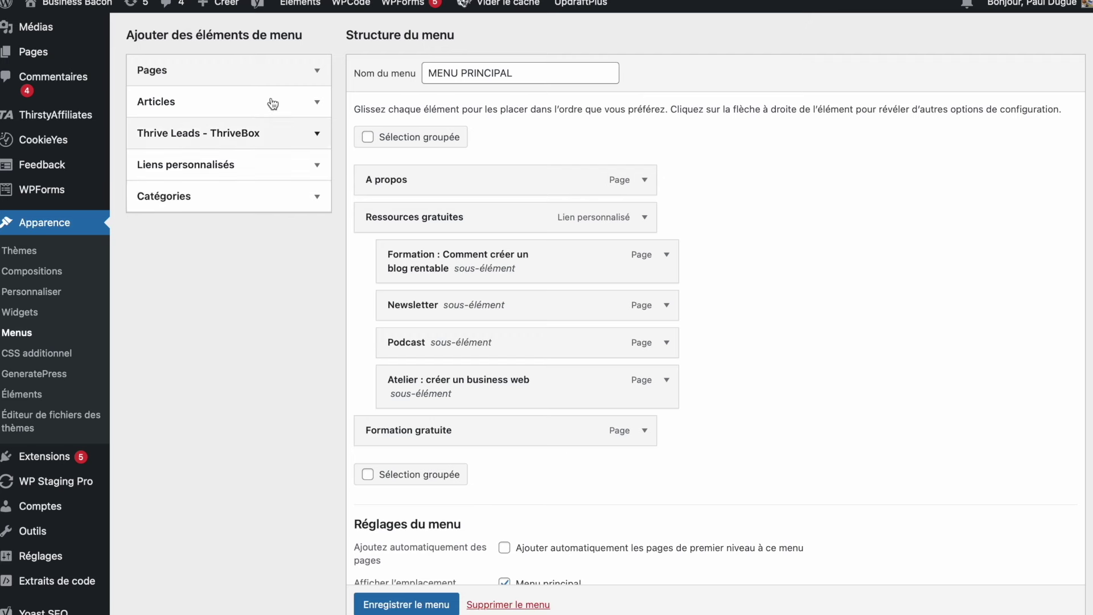
pyautogui.click(317, 75)
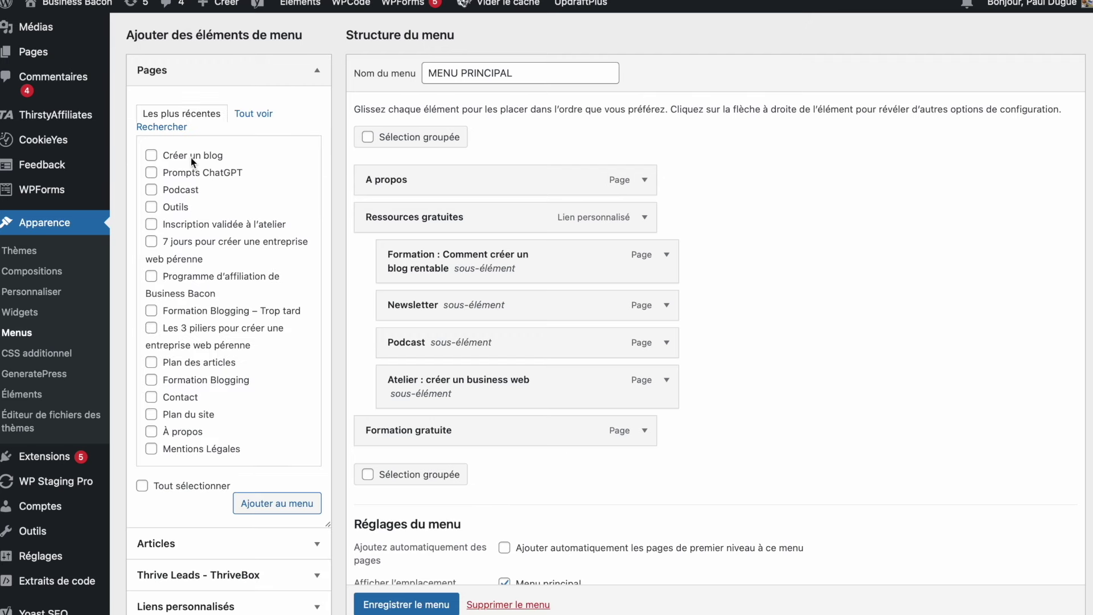
pyautogui.click(307, 70)
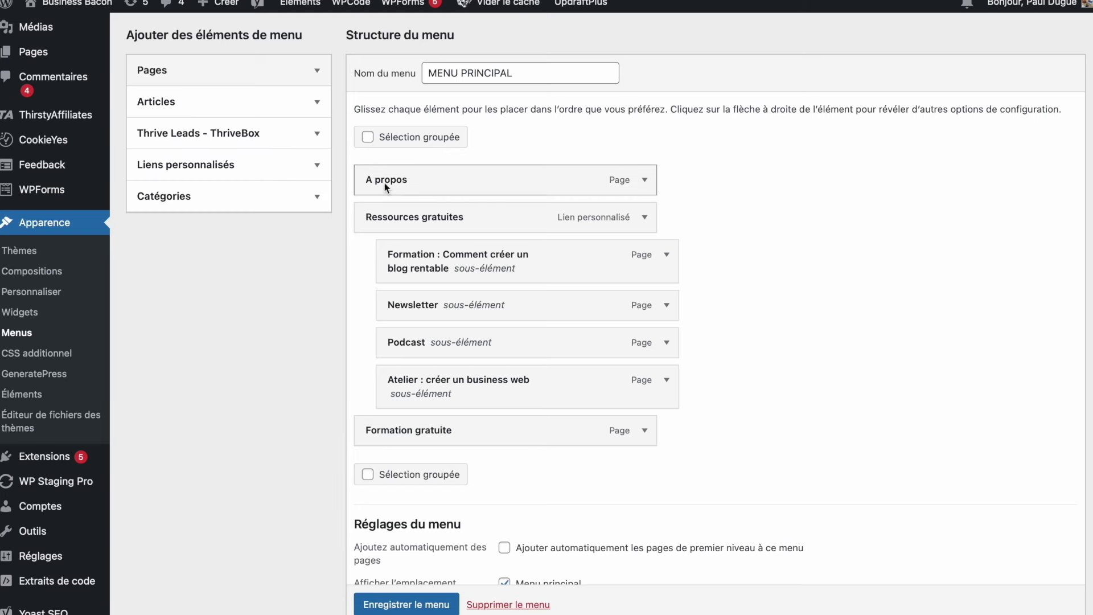
pyautogui.click(317, 72)
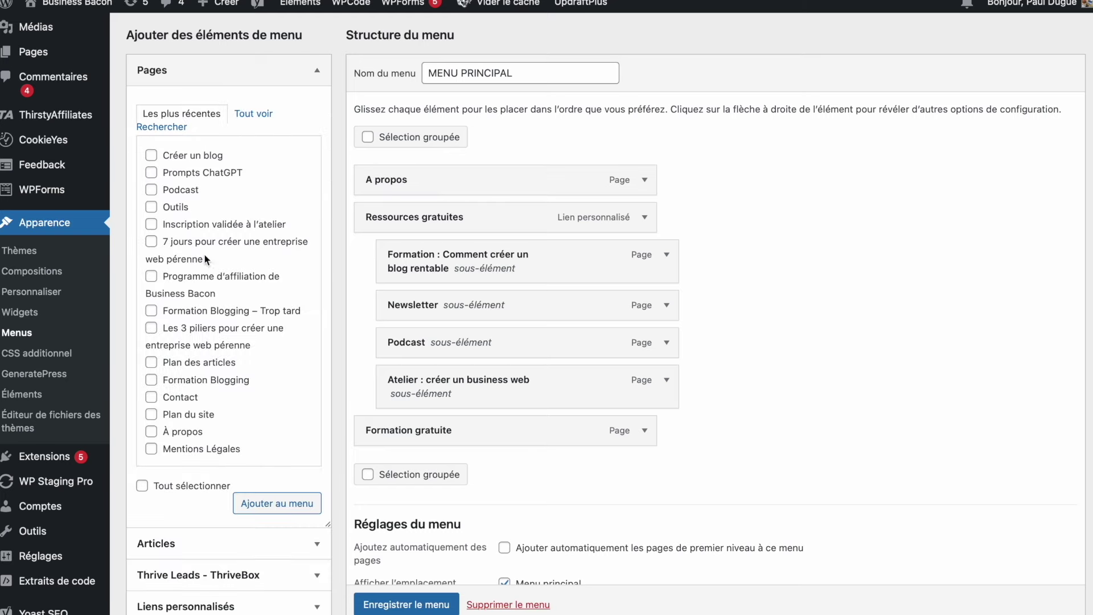
pyautogui.scroll(-1, 206, 269)
pyautogui.scroll(2, 206, 270)
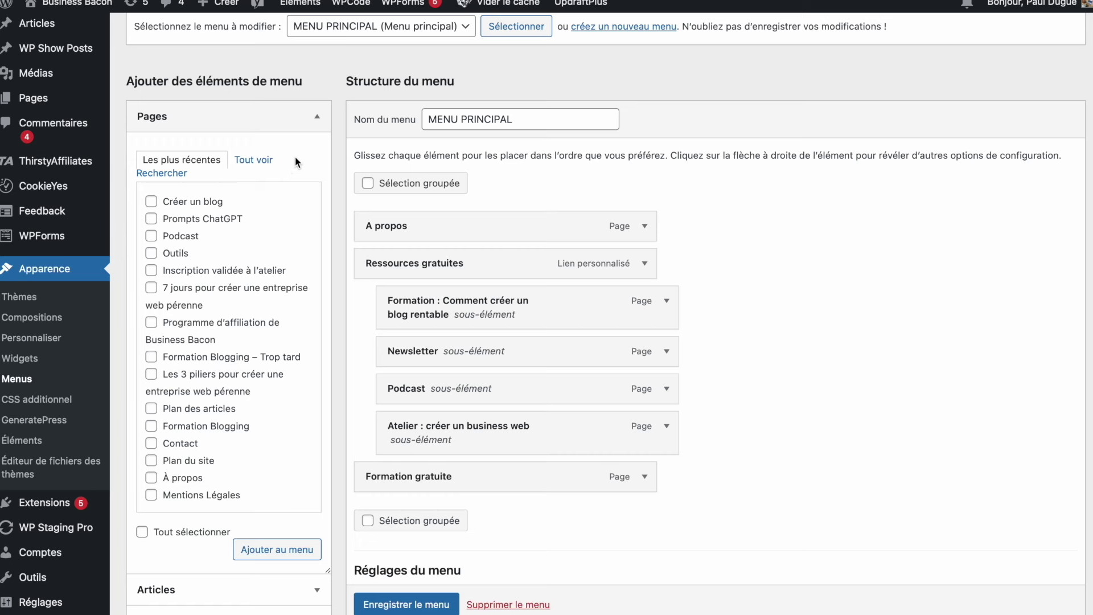
pyautogui.click(314, 116)
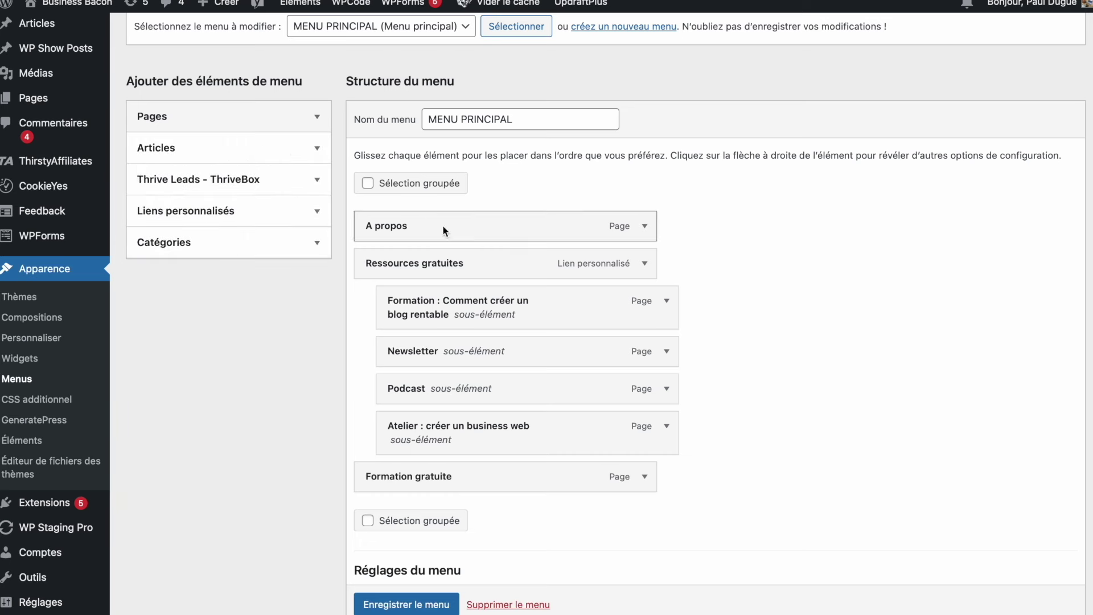
# Step: Try selecting the "Créer un blog" page as a menu addition and clear the selection again
pyautogui.click(317, 116)
pyautogui.click(196, 203)
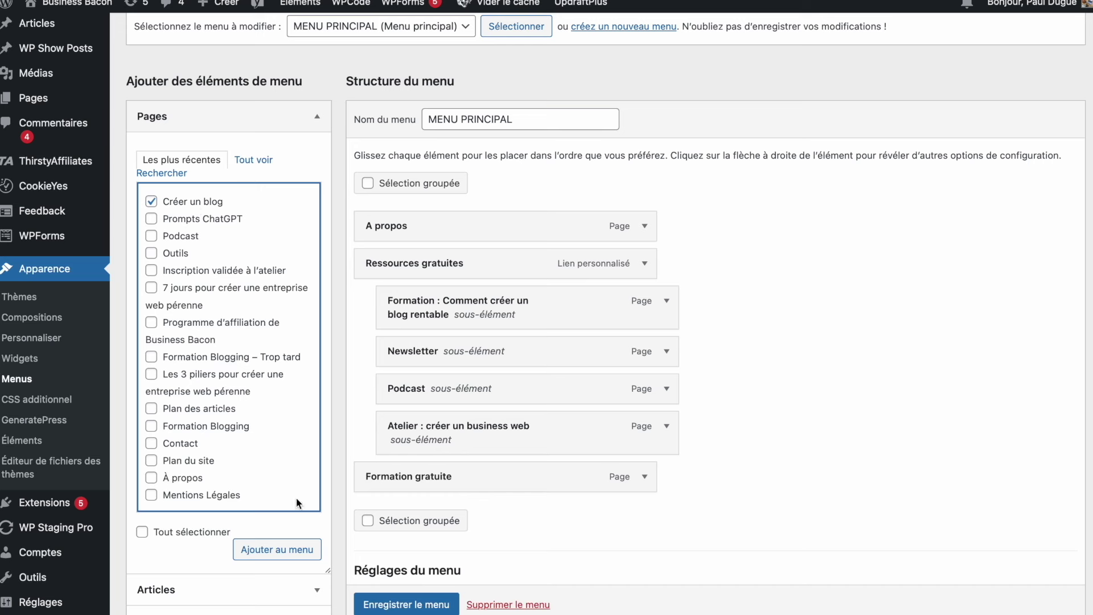
pyautogui.click(151, 201)
pyautogui.click(317, 120)
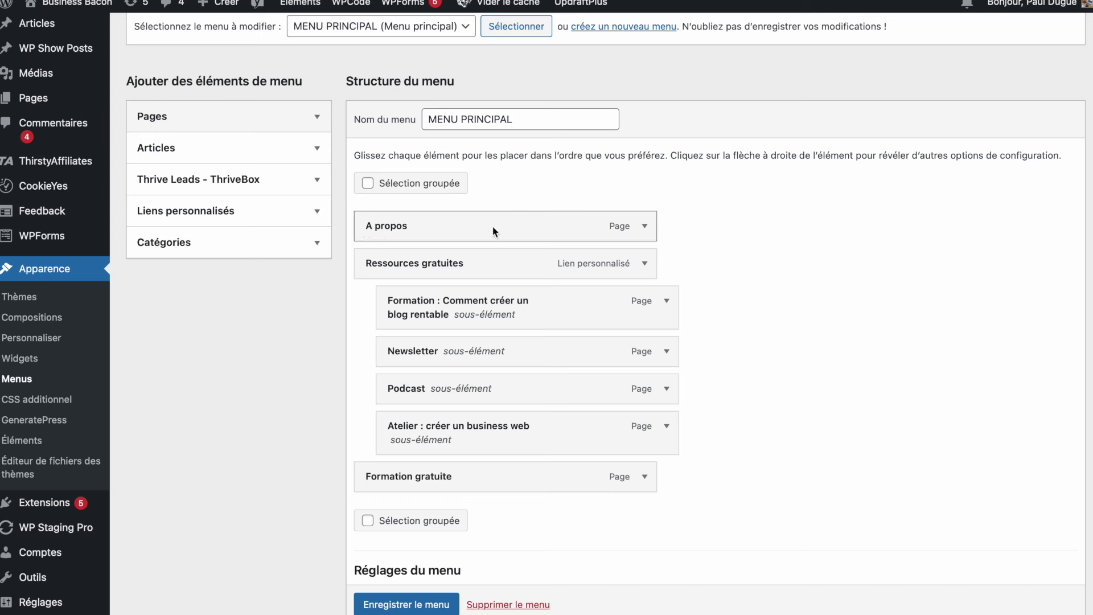
# Step: Inspect the settings of the "A propos" menu item, including its navigation title, and collapse them again
pyautogui.click(644, 225)
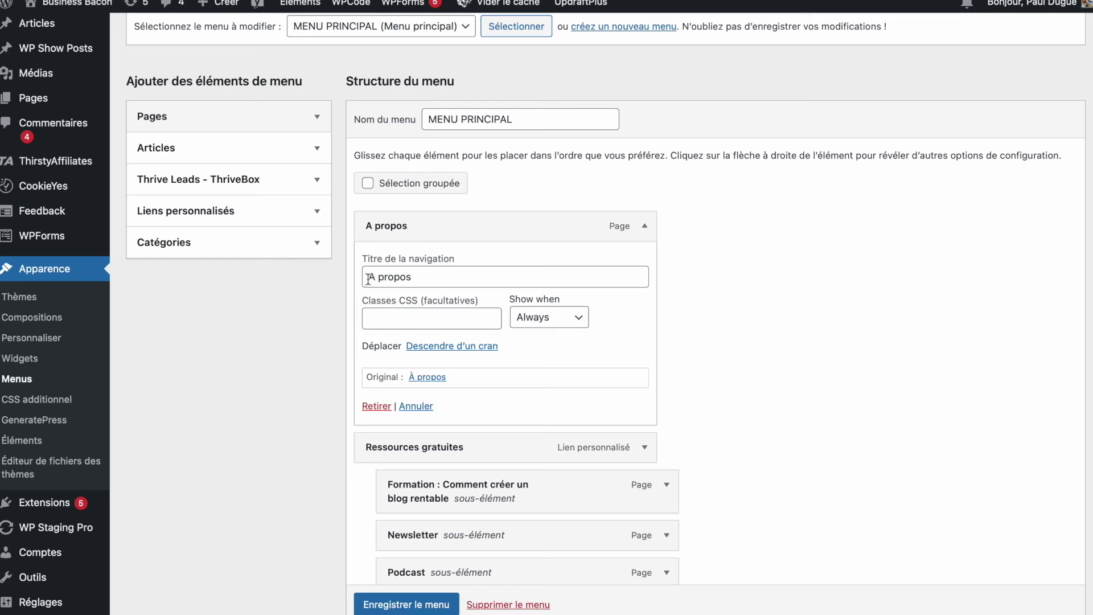
pyautogui.scroll(-2, 418, 276)
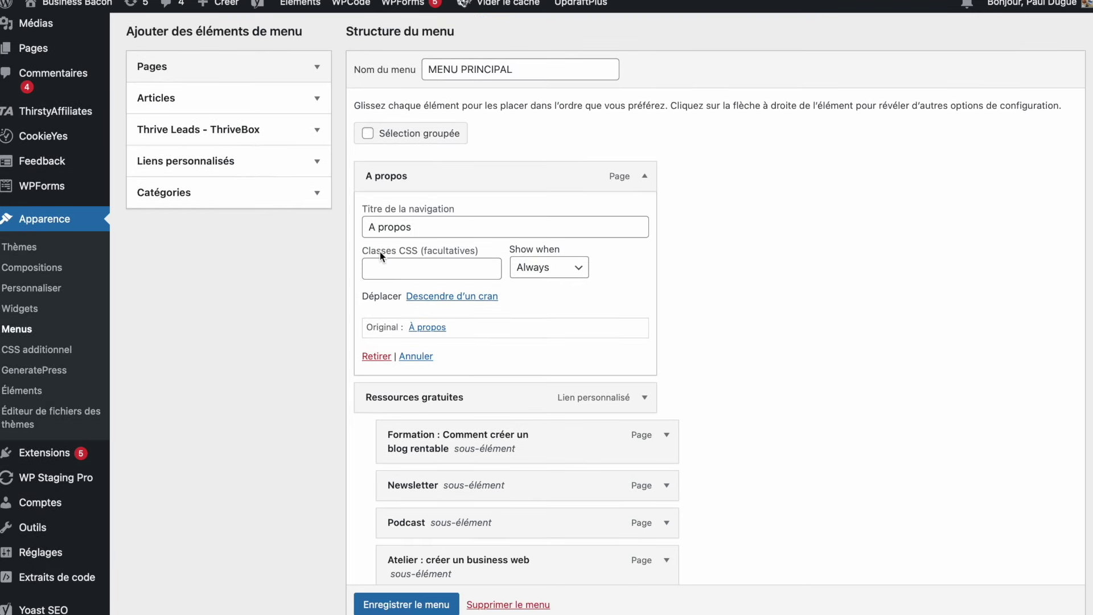
pyautogui.click(644, 176)
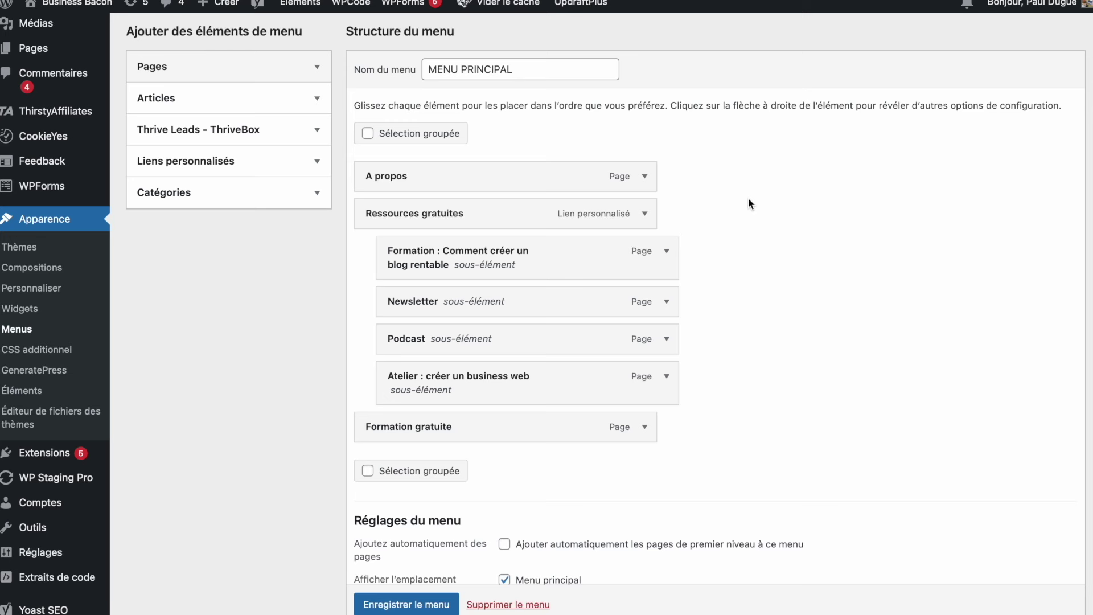
# Step: Inspect the settings of the "Formation gratuite" menu item, including its navigation title and the CSS class menu-highlight
pyautogui.click(645, 428)
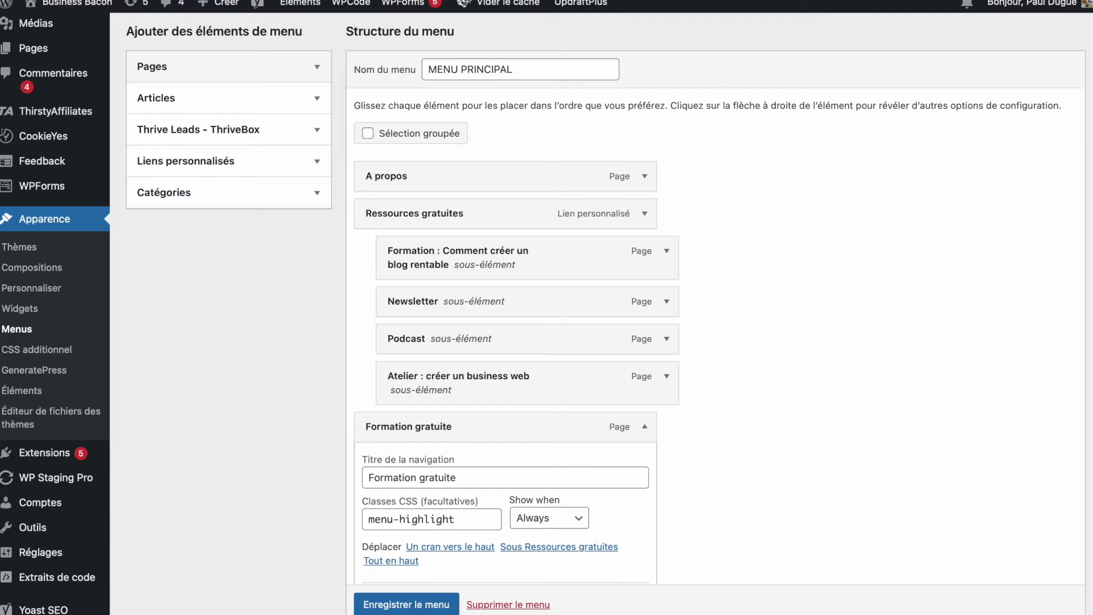
pyautogui.scroll(-1, 499, 334)
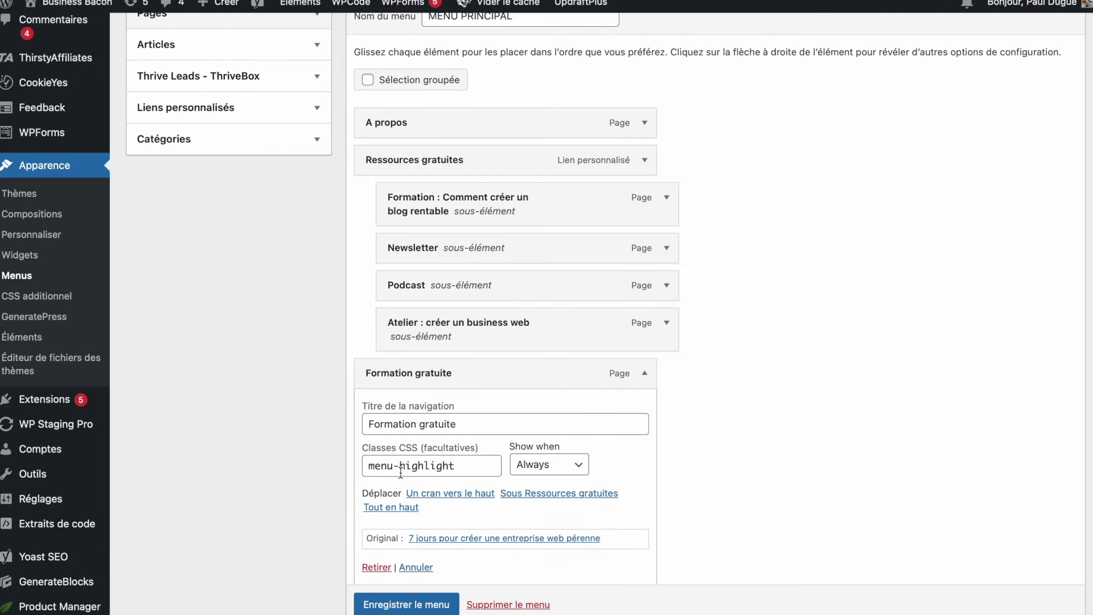
pyautogui.scroll(-1, 455, 392)
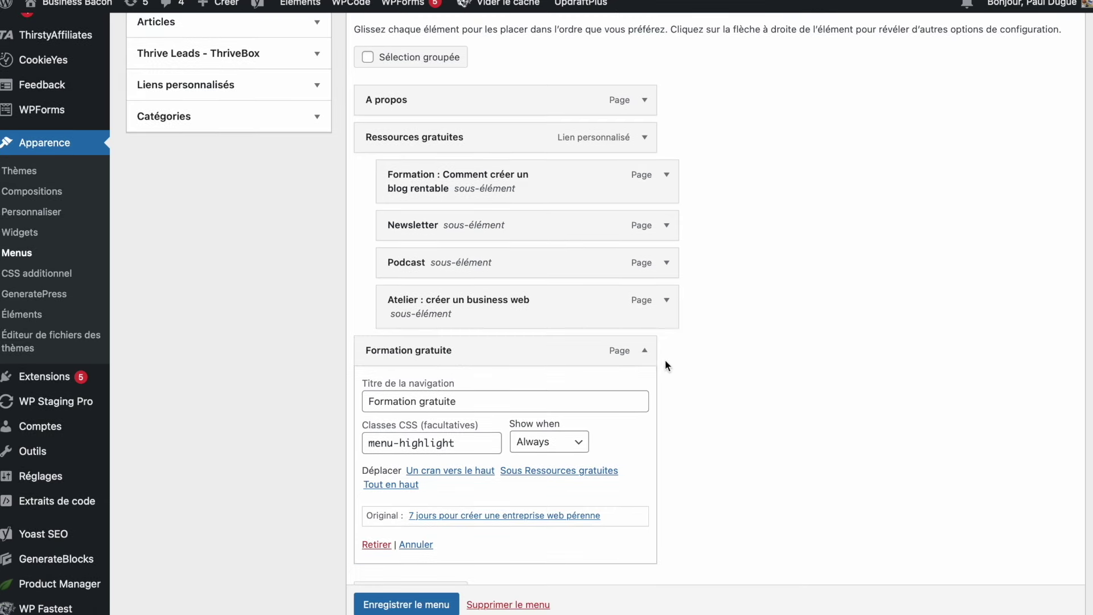
pyautogui.click(593, 357)
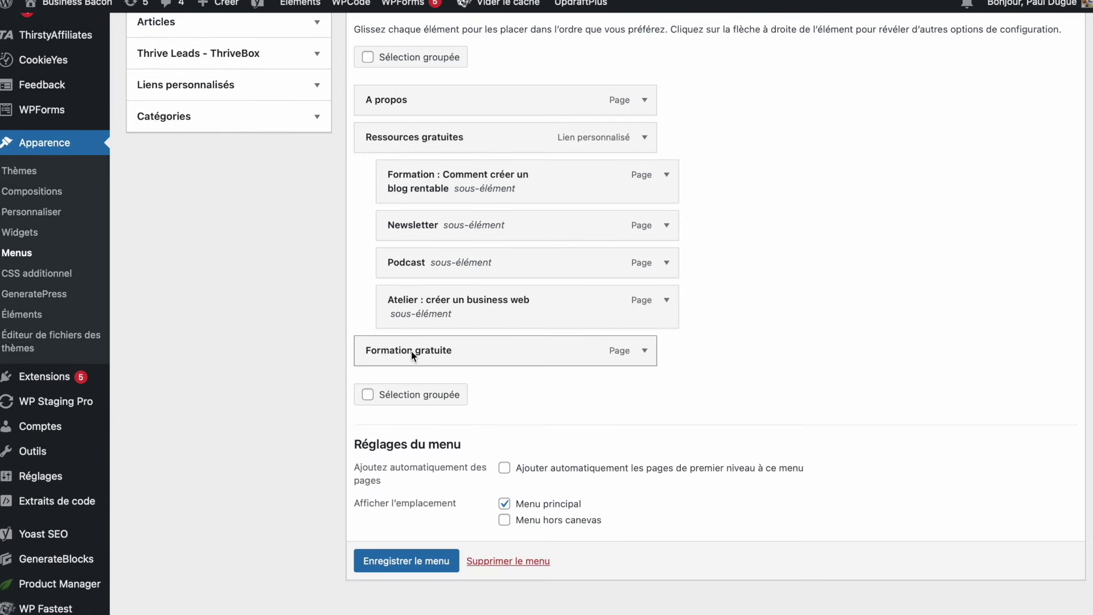
pyautogui.click(645, 352)
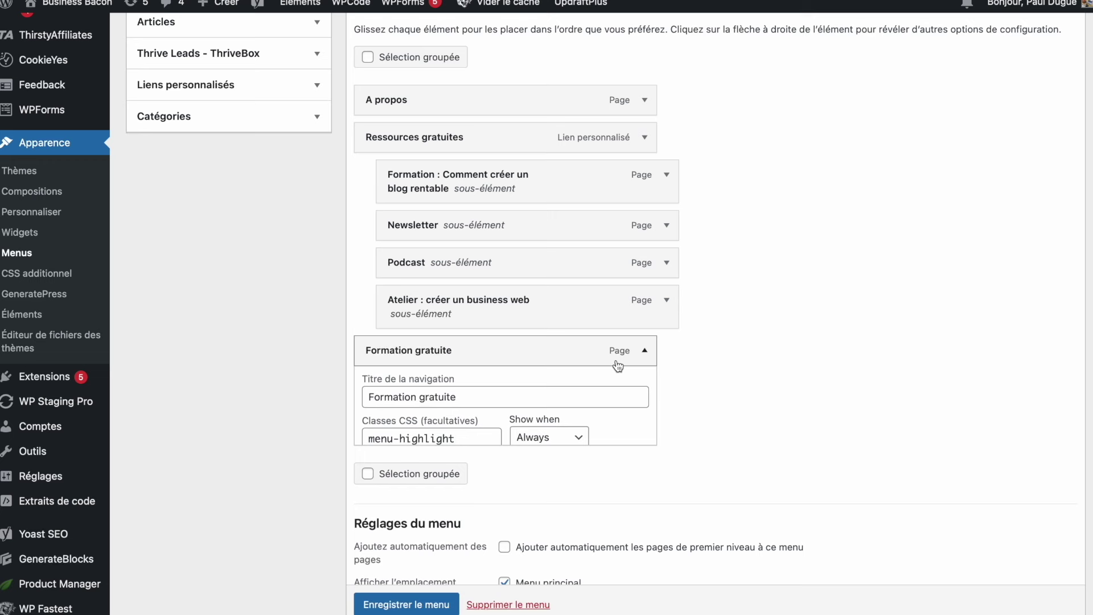
pyautogui.scroll(-2, 445, 397)
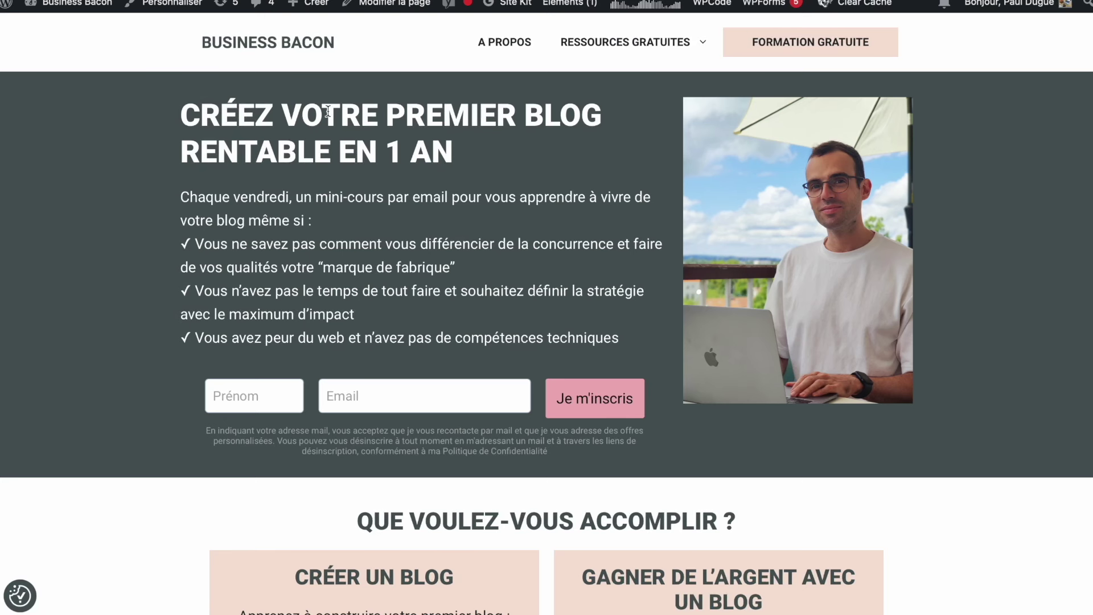
# Step: Open the site customizer's additional CSS to examine the .menu-highlight rule, and close the customizer
pyautogui.click(168, 7)
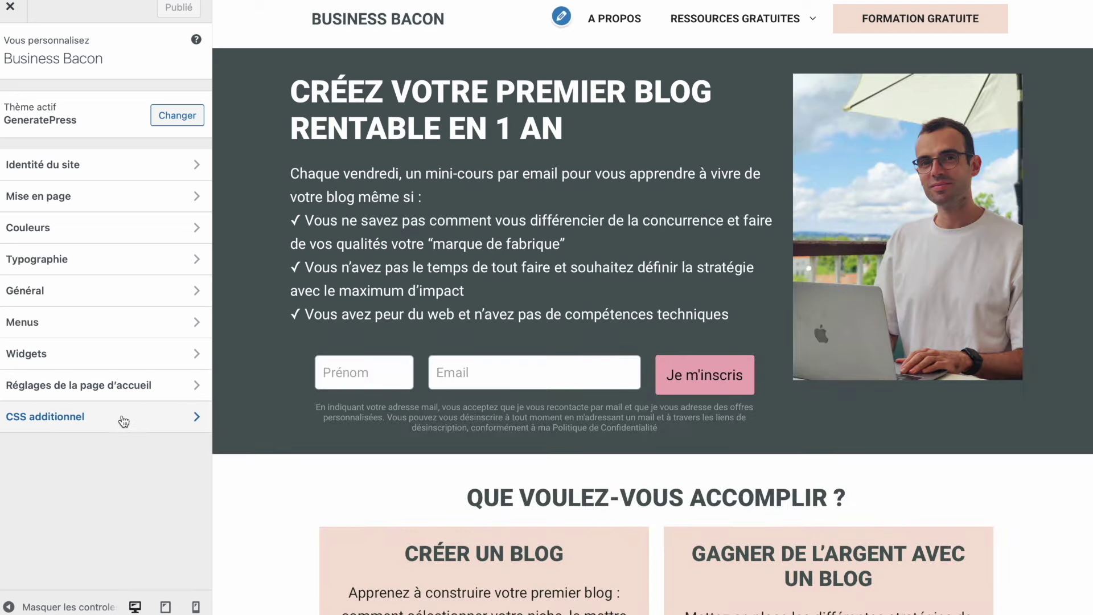
pyautogui.click(121, 421)
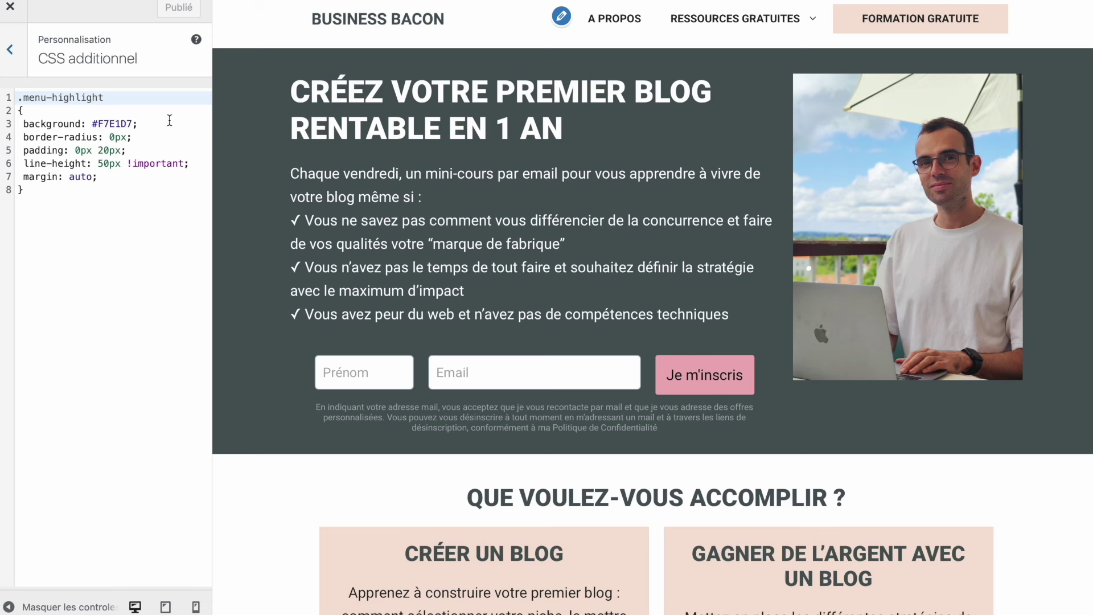
pyautogui.hotkey('shift', 'Tab')
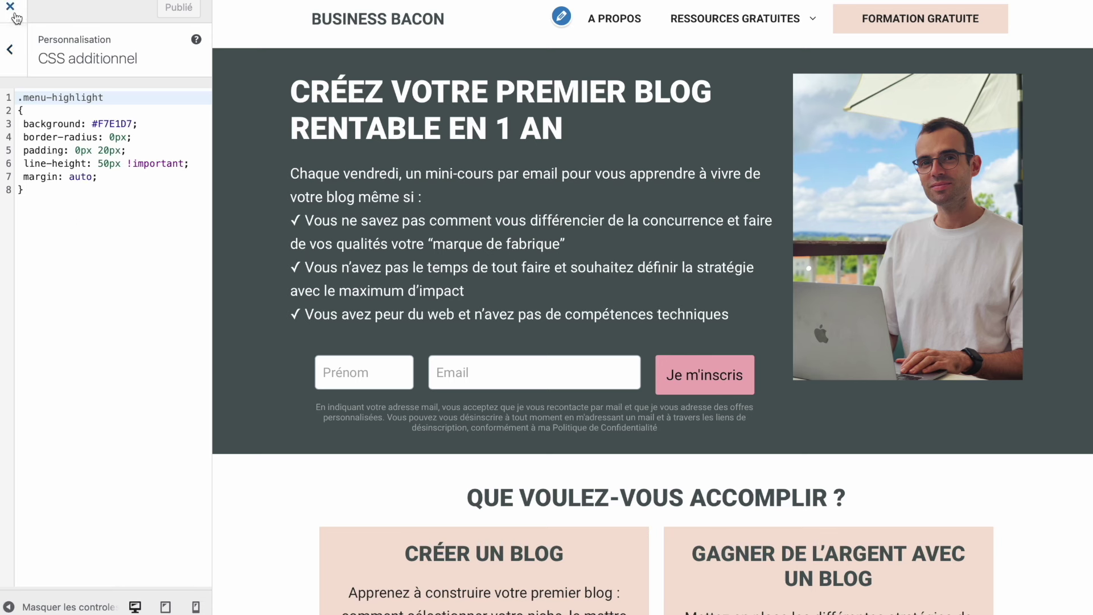
pyautogui.press('Return')
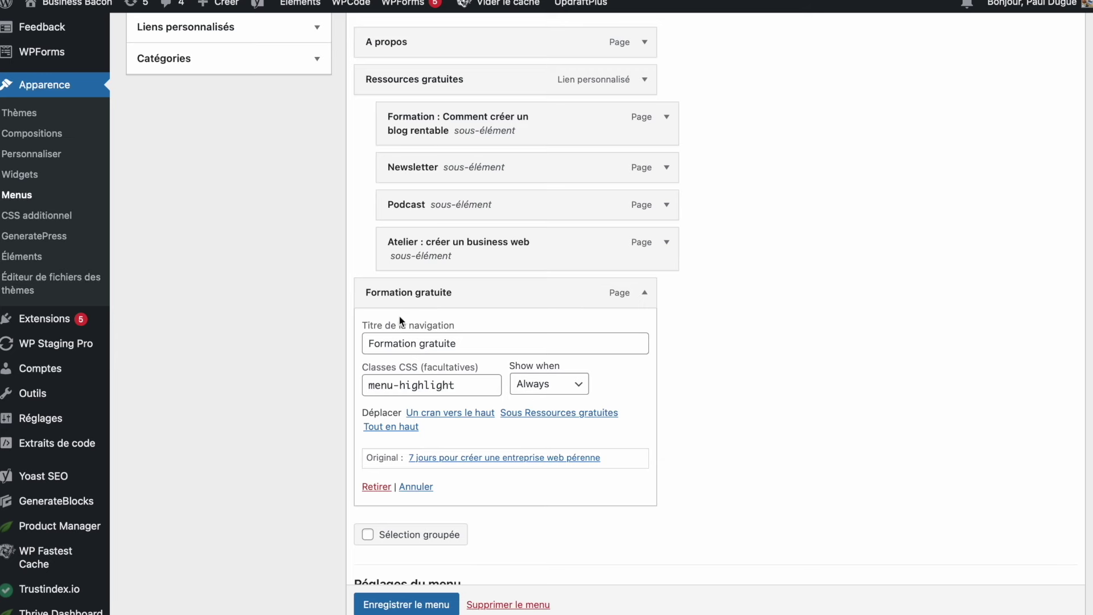
# Step: Collapse the "Formation gratuite" menu item and check the "Ressources gratuites" entry in the live site's navigation
pyautogui.click(644, 292)
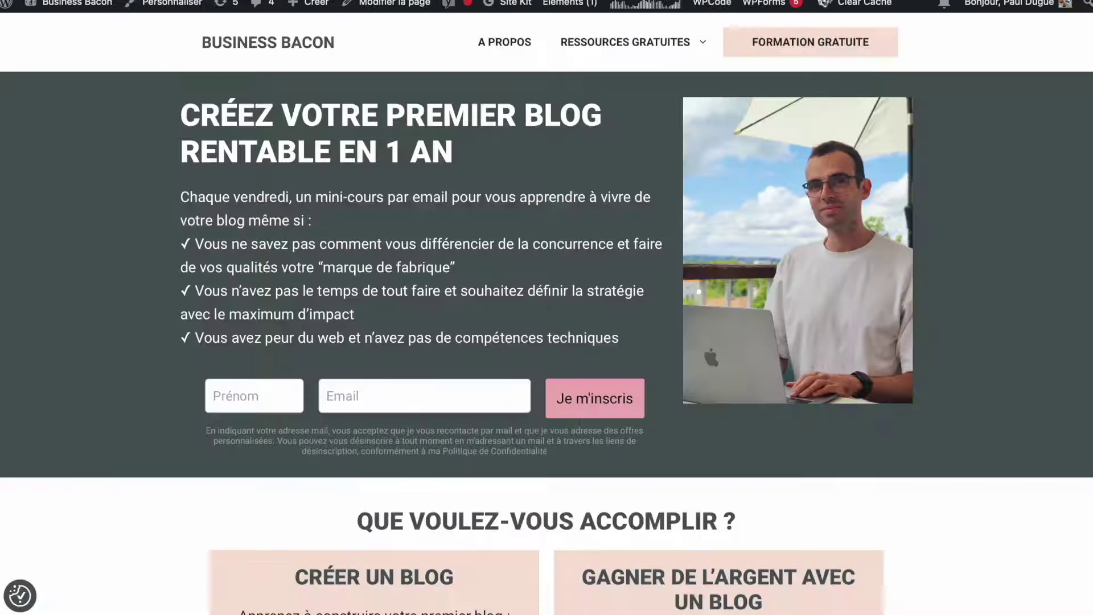
pyautogui.moveTo(691, 49)
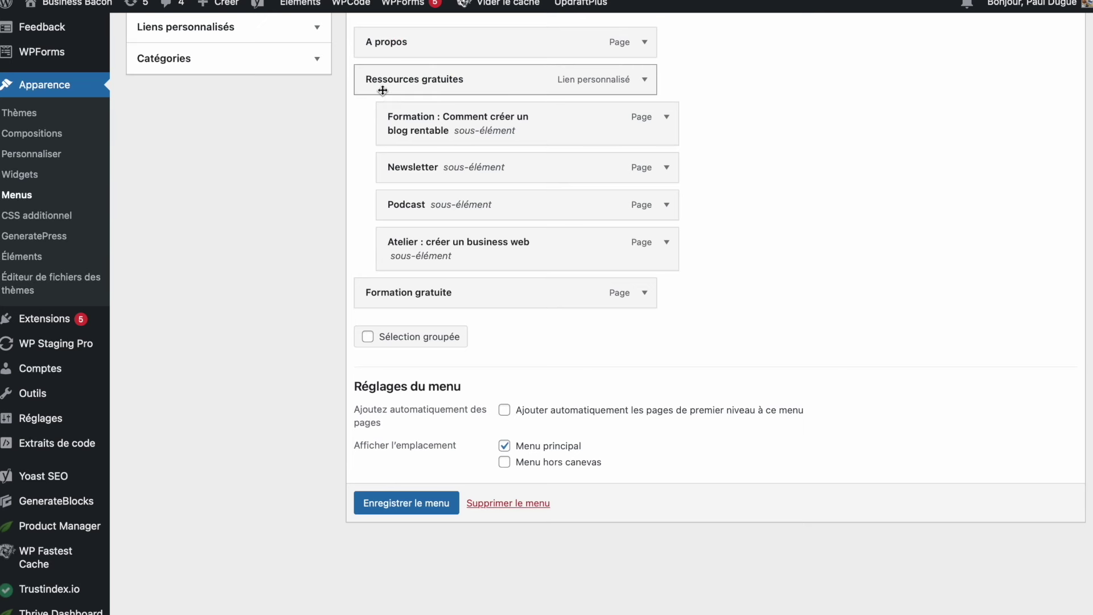
# Step: Inspect the settings of the "Podcast" sub-item in the menu structure and collapse them again
pyautogui.moveTo(421, 269); pyautogui.dragTo(398, 244)
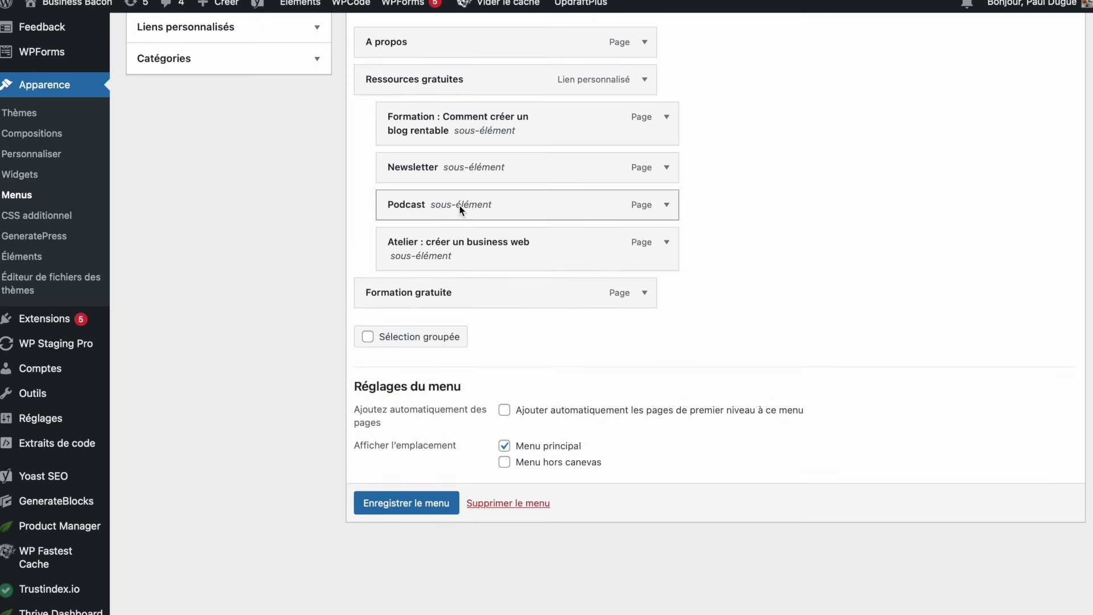
pyautogui.click(667, 205)
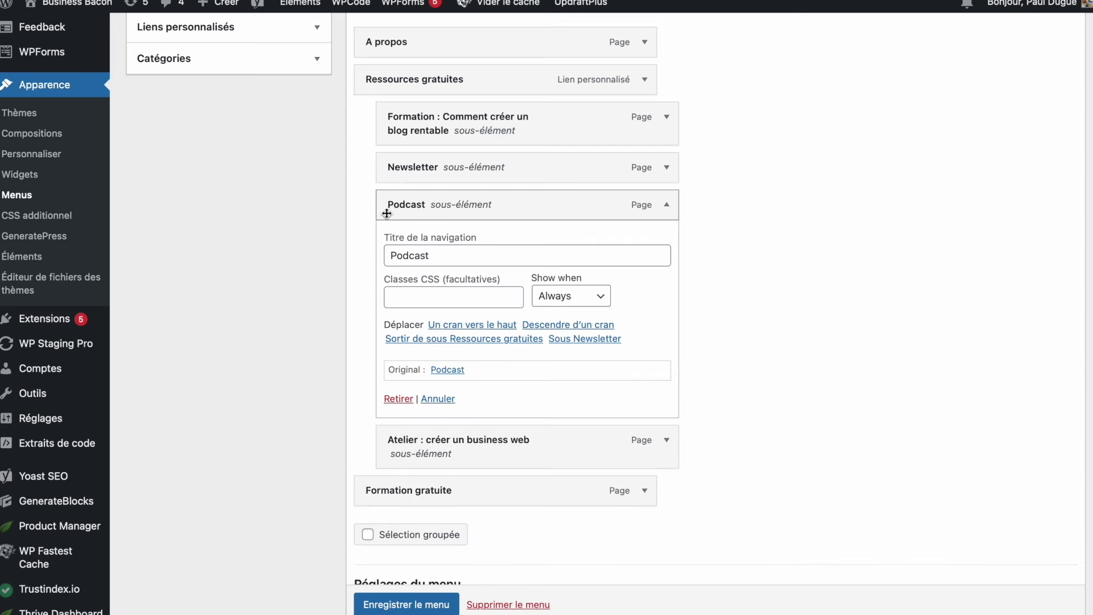
pyautogui.click(667, 205)
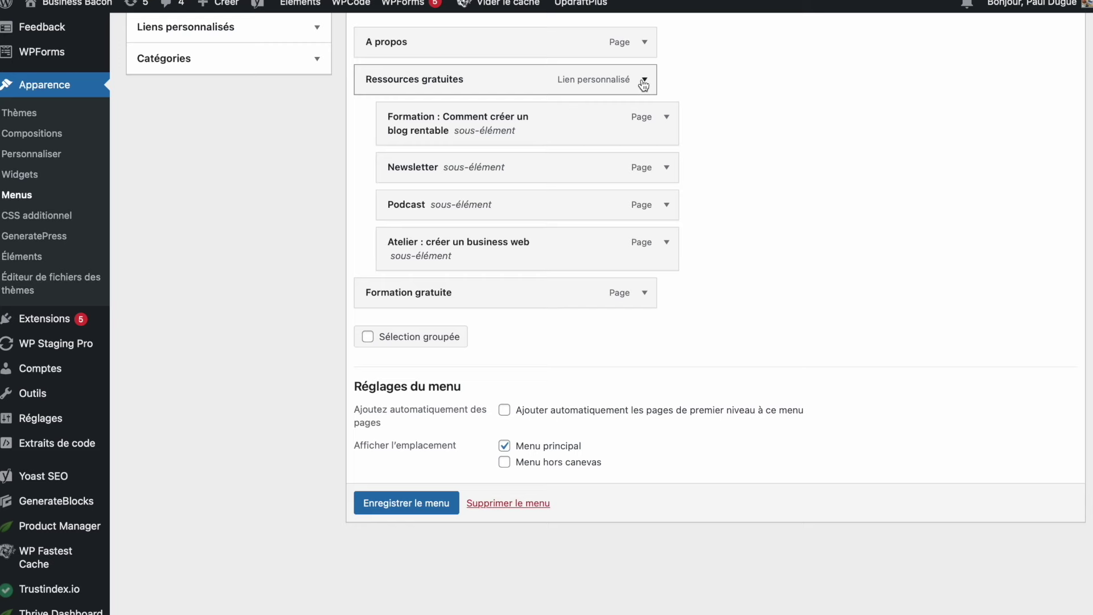
# Step: Examine the sub-items under "Ressources gratuites" in the live site's navigation and test whether the parent entry leads anywhere
pyautogui.scroll(2, 605, 95)
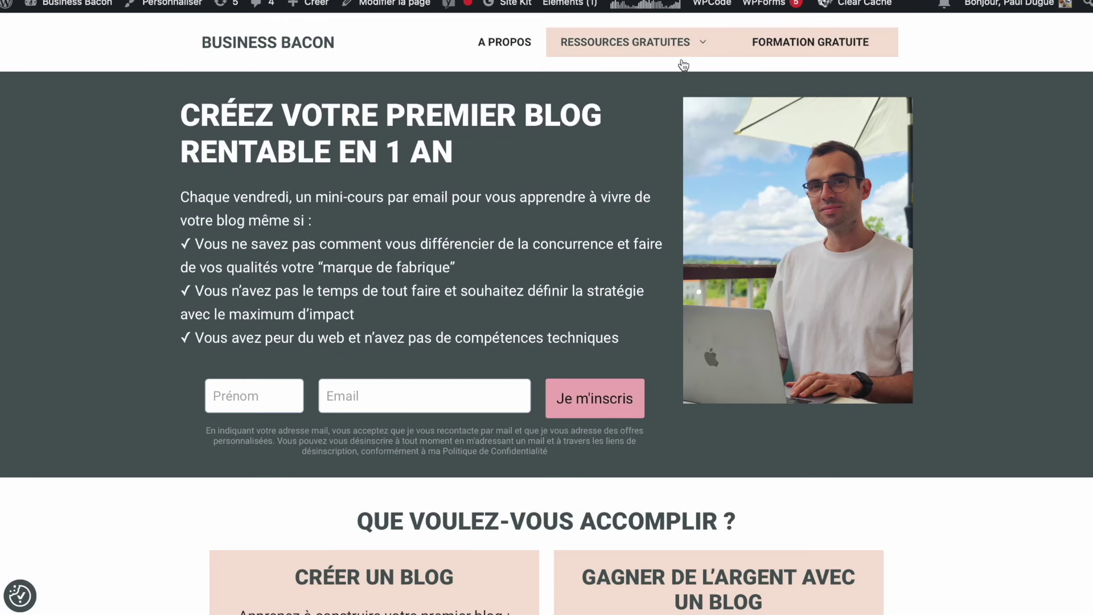
pyautogui.moveTo(674, 45)
pyautogui.moveTo(597, 45)
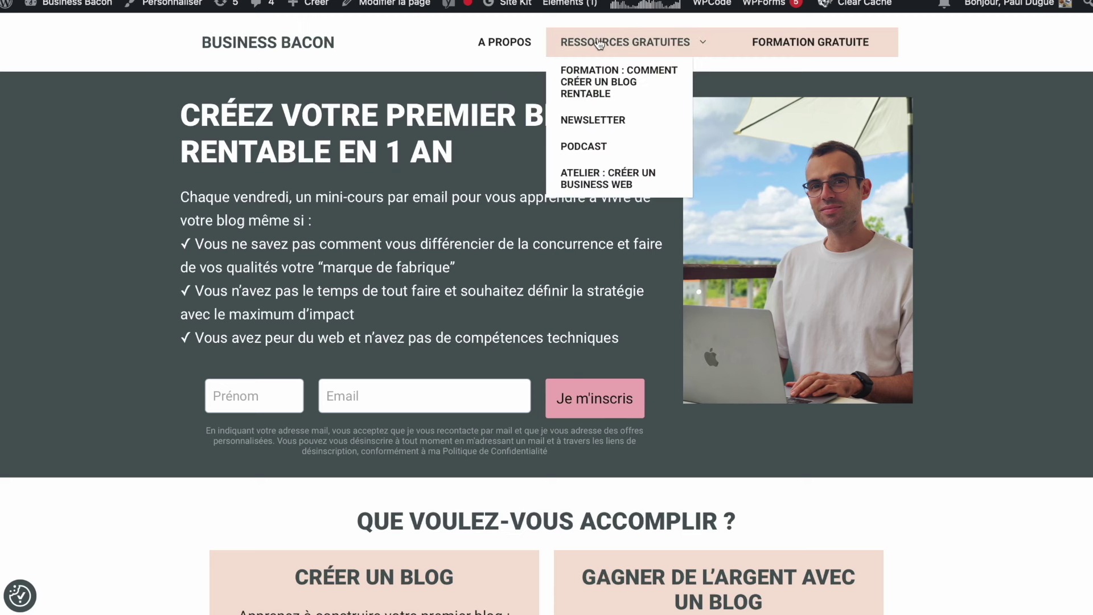
pyautogui.click(597, 44)
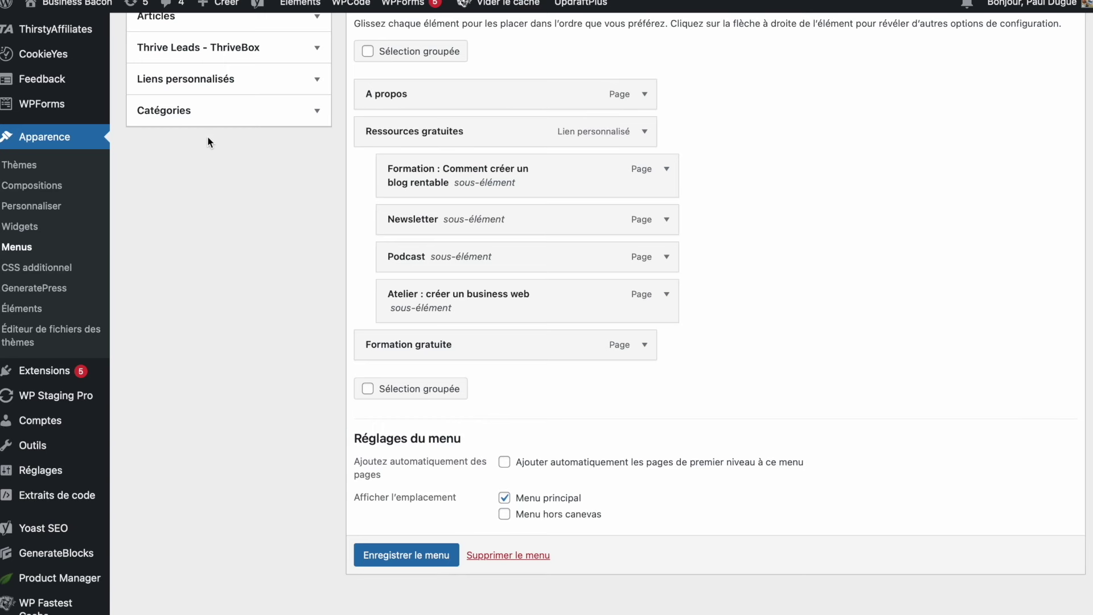
# Step: Add a custom link with the URL # and no link text to the main menu
pyautogui.scroll(1, 250, 137)
pyautogui.click(311, 114)
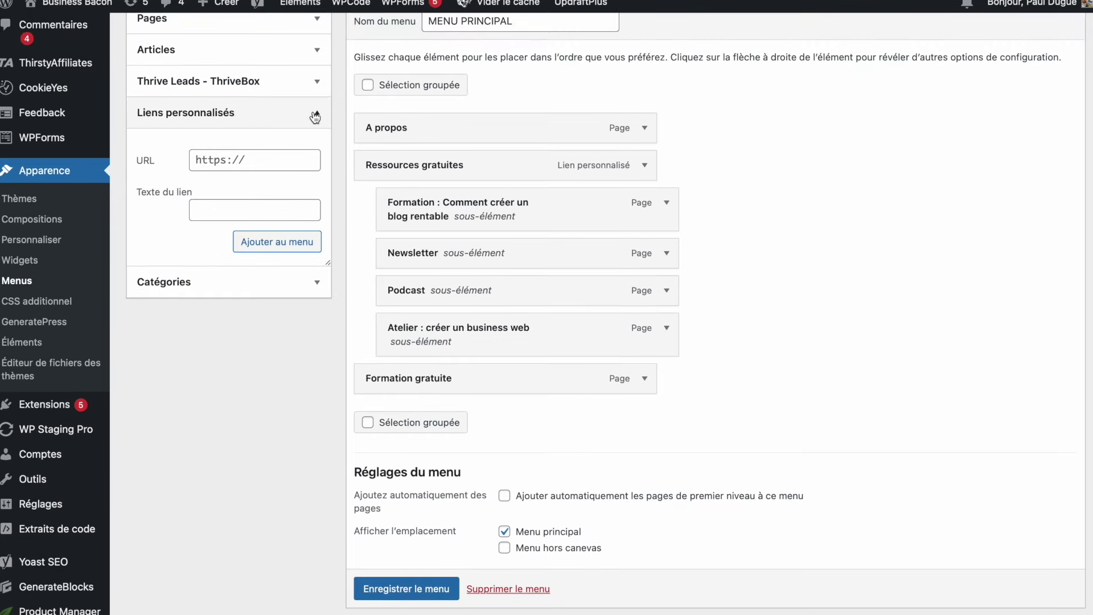
pyautogui.click(250, 159)
pyautogui.press('super+a')
pyautogui.write('#')
pyautogui.click(265, 243)
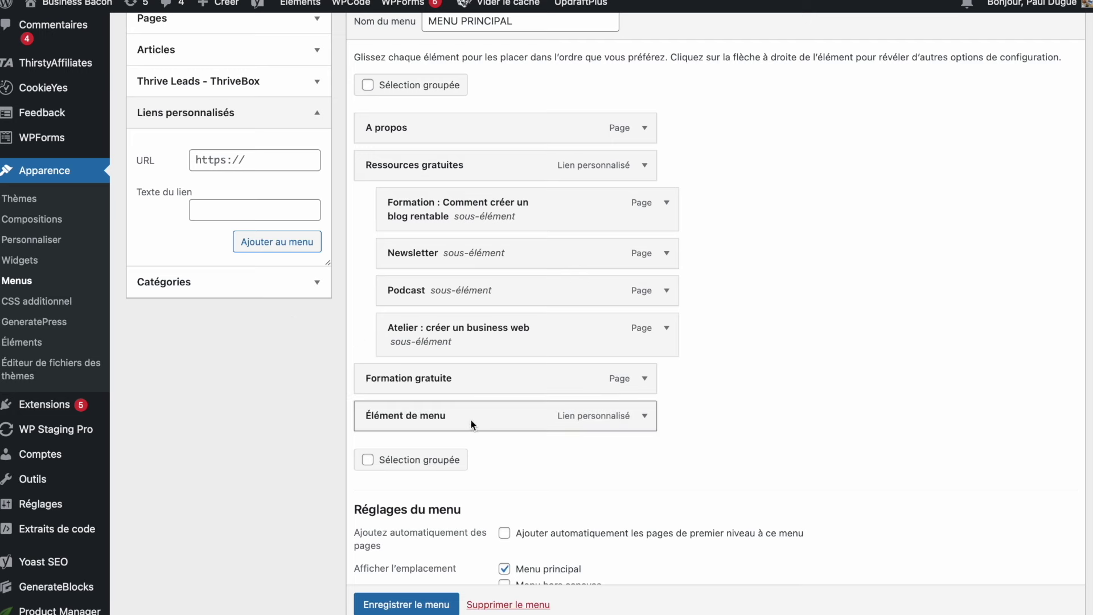
# Step: Expand the newly added custom link's settings and remove it from the menu
pyautogui.click(644, 415)
pyautogui.scroll(-3, 381, 455)
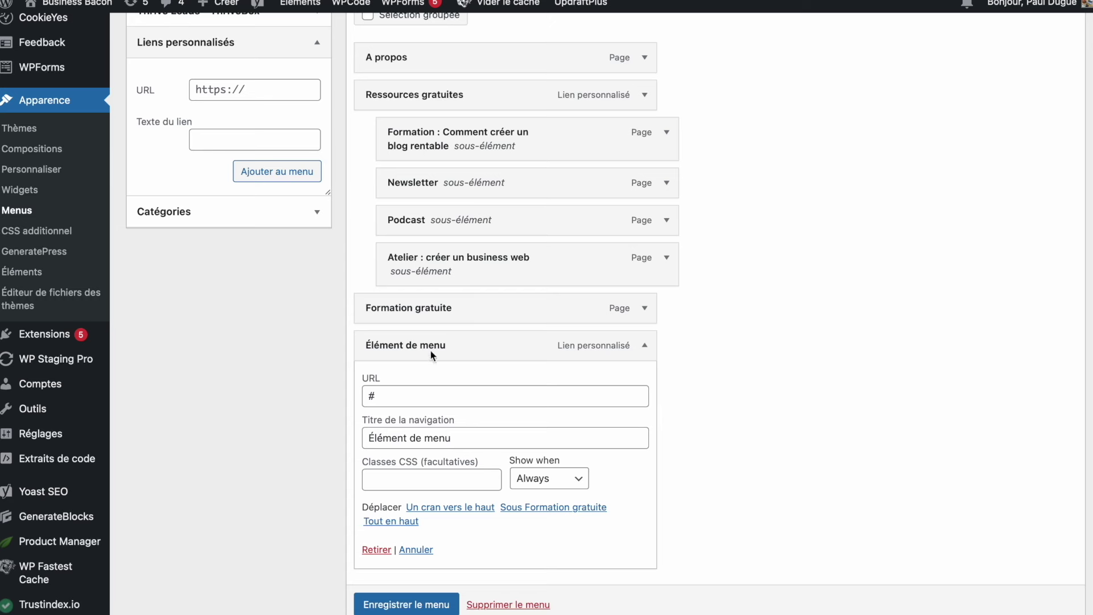
pyautogui.click(376, 550)
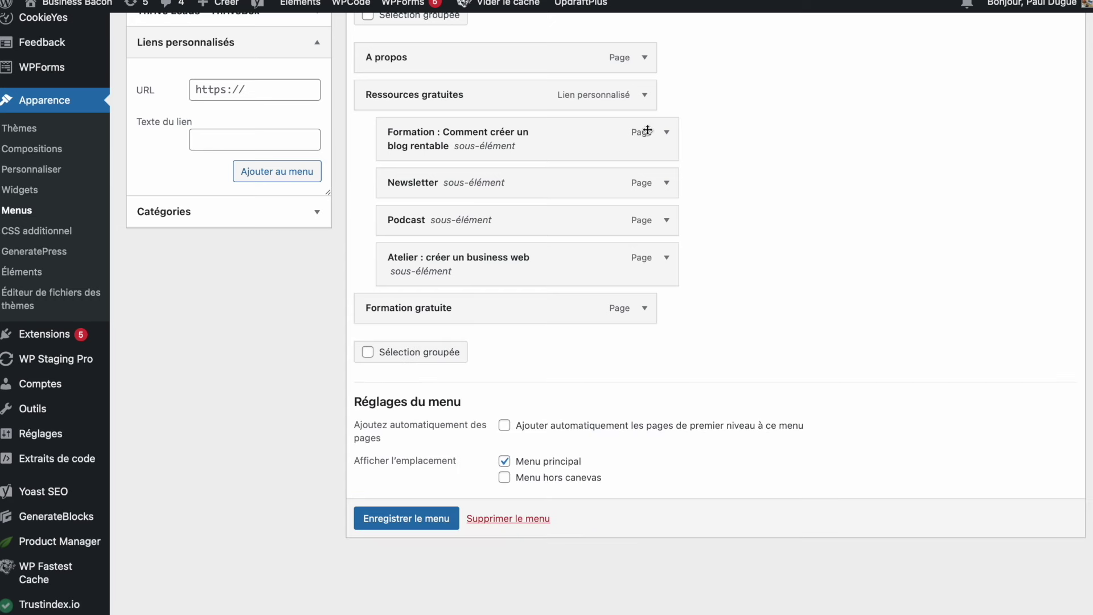
# Step: Inspect the "Ressources gratuites" item's settings, test its # link on the live home page, and collapse the settings
pyautogui.click(644, 94)
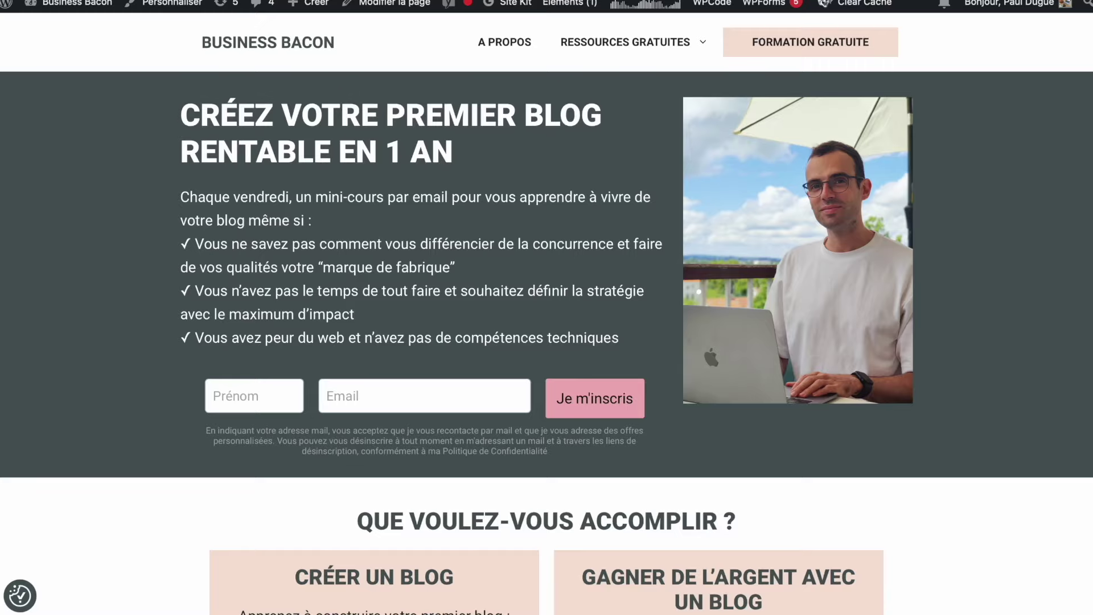
pyautogui.scroll(-15, 538, 340)
pyautogui.scroll(3, 538, 341)
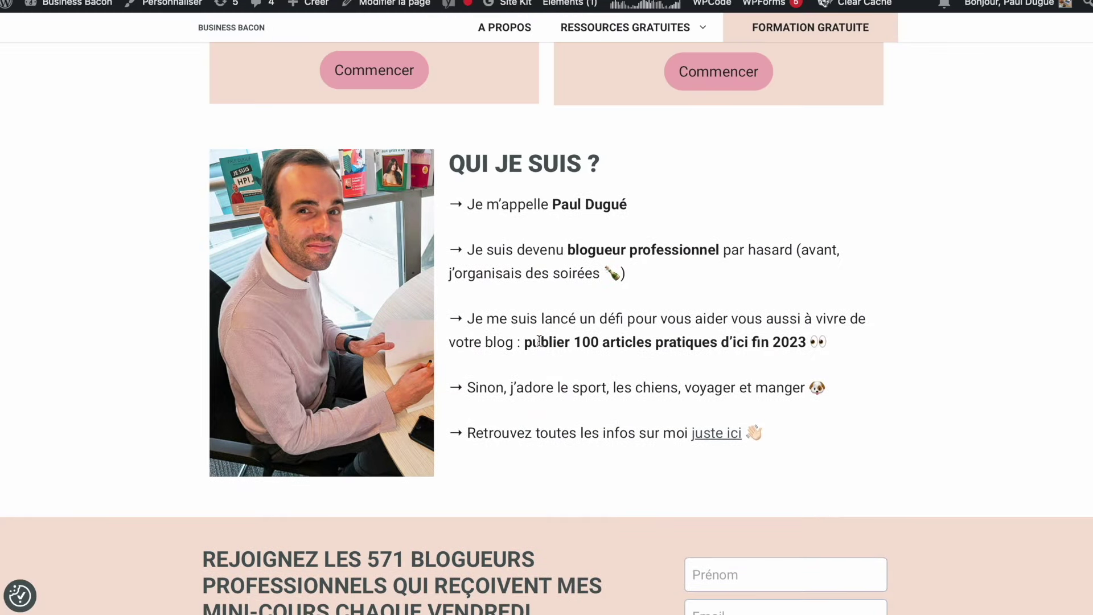
pyautogui.click(622, 39)
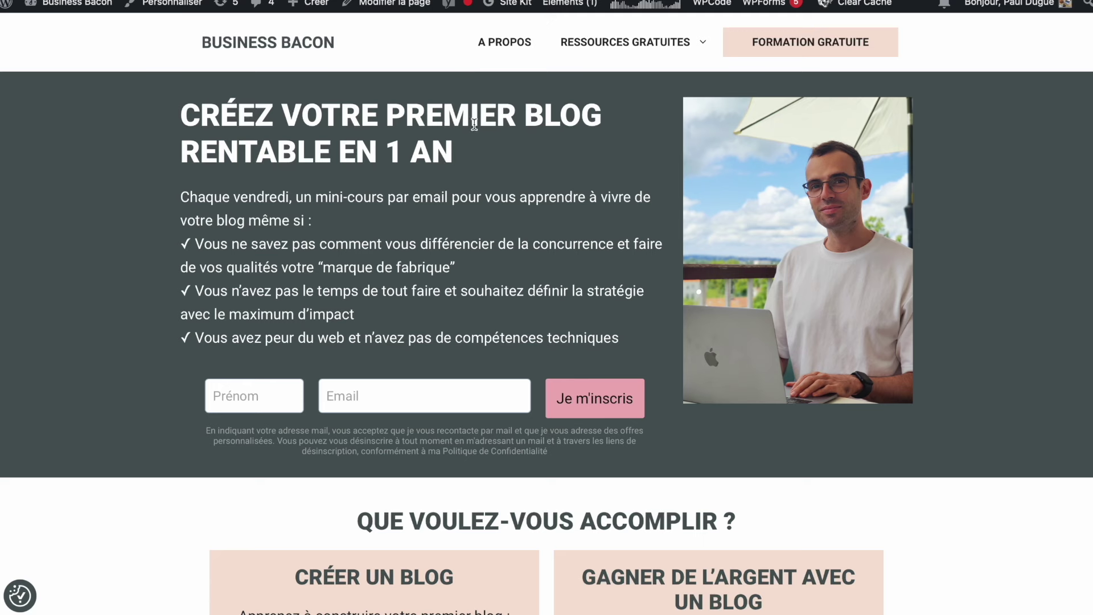
pyautogui.moveTo(626, 45)
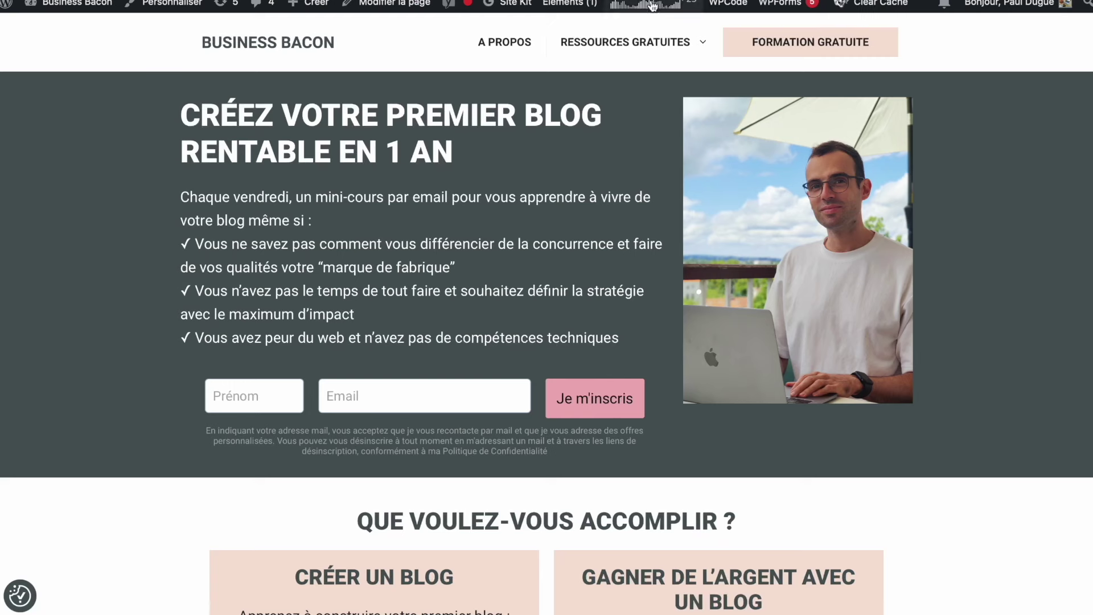
pyautogui.moveTo(641, 43)
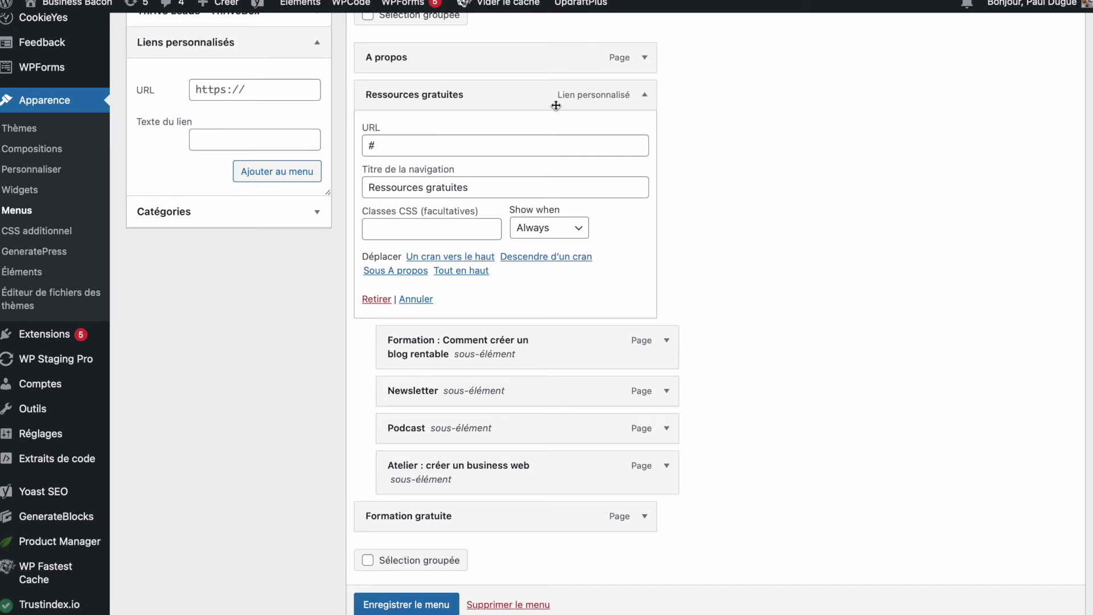
pyautogui.click(647, 95)
# Step: Look through the custom link, category and article options for adding menu items, and collapse them again
pyautogui.scroll(3, 223, 188)
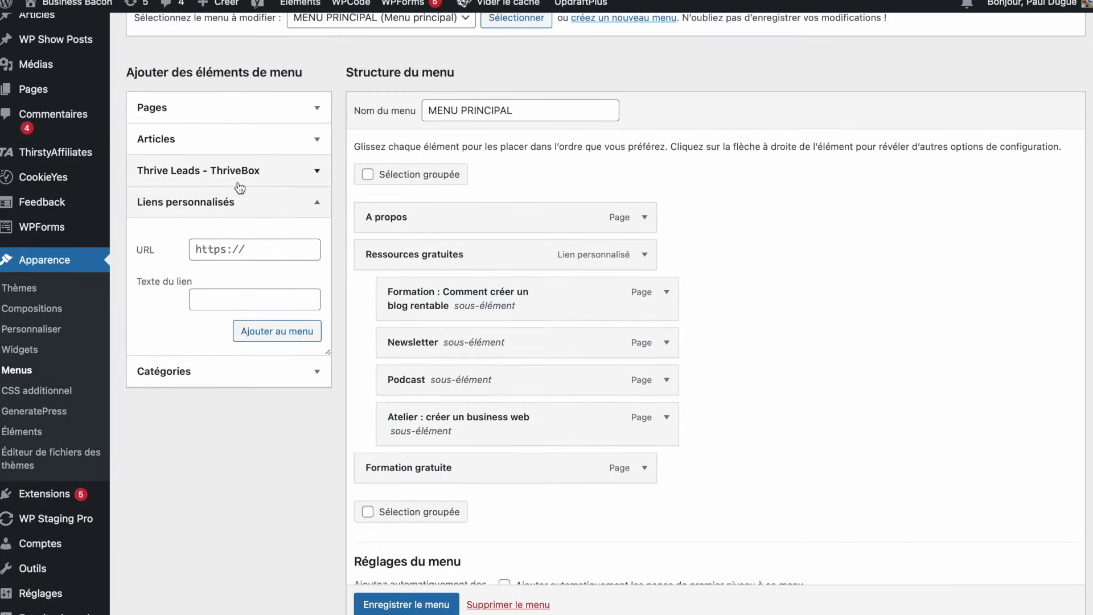
pyautogui.click(215, 249)
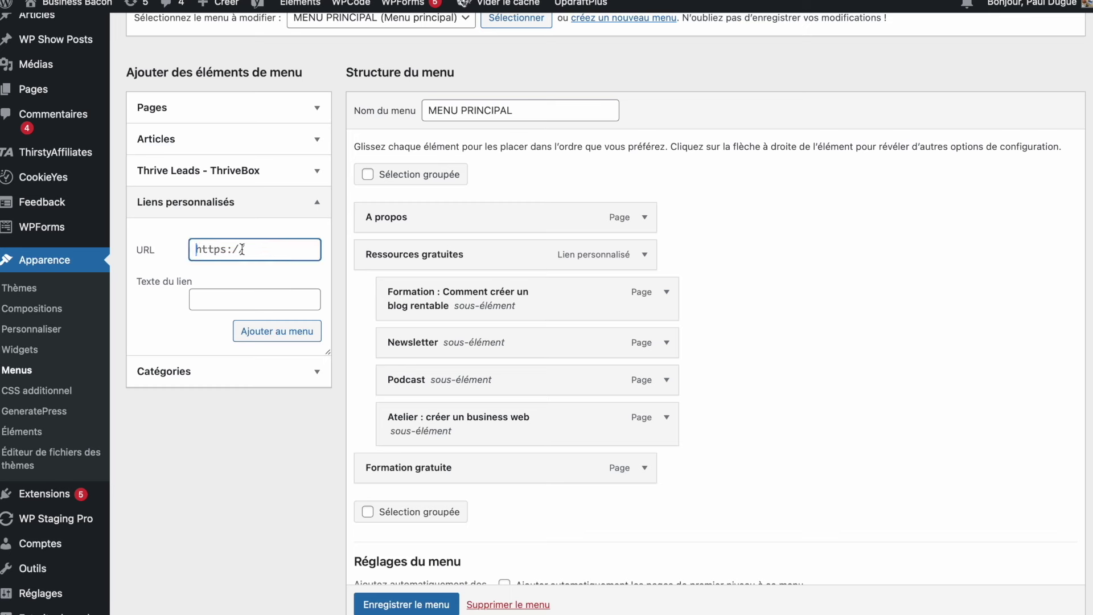
pyautogui.click(314, 203)
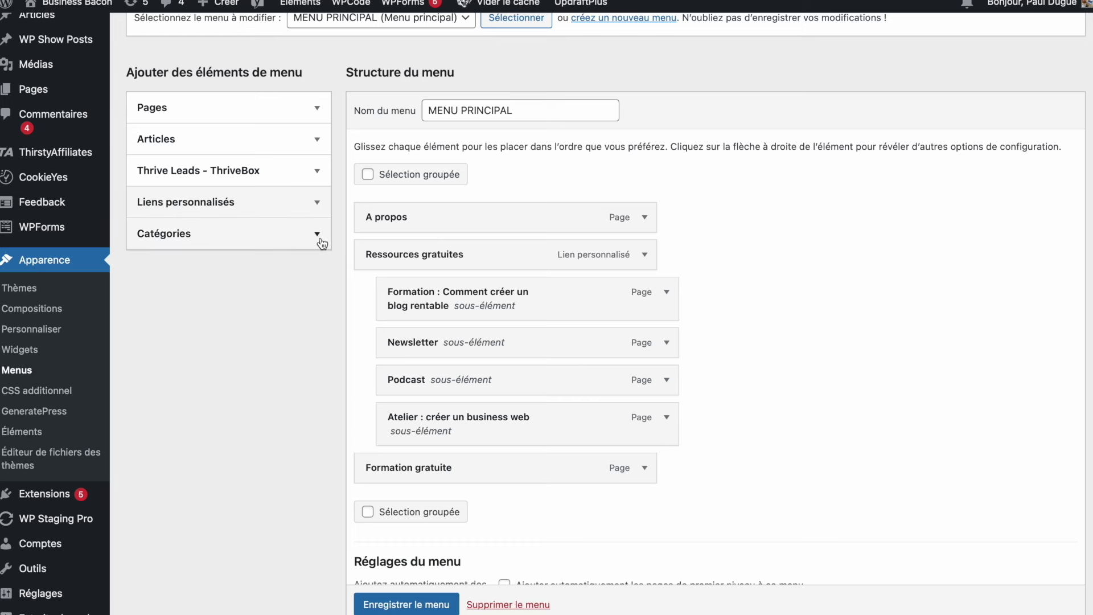
pyautogui.click(321, 242)
pyautogui.click(317, 139)
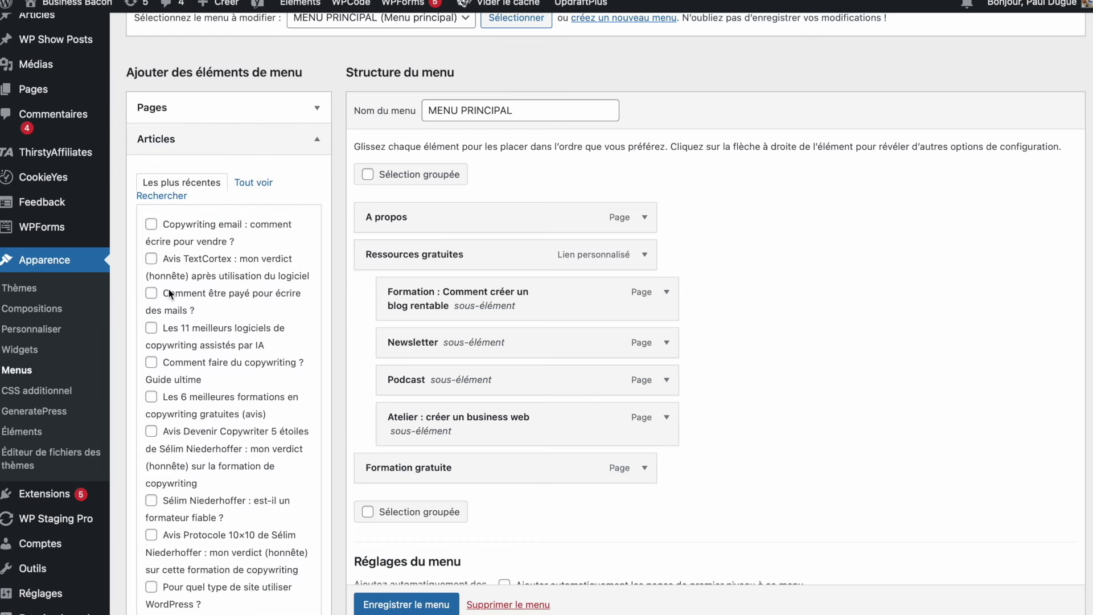
pyautogui.scroll(-2, 170, 294)
pyautogui.click(317, 82)
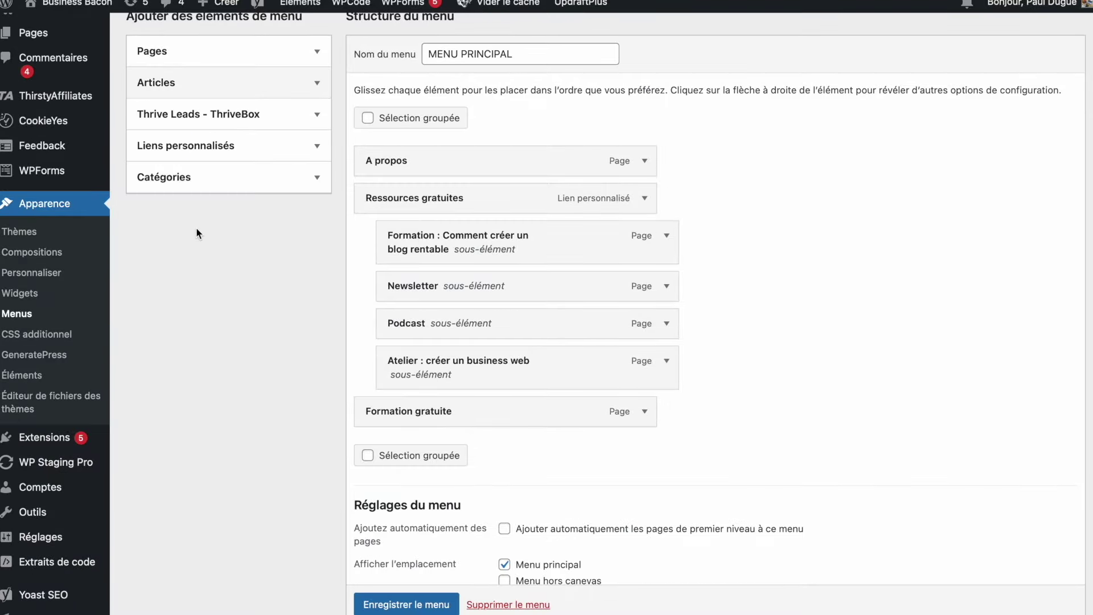
# Step: Review the menu structure, return to the live home page and open the Menus section of the site customizer
pyautogui.scroll(3, 196, 227)
pyautogui.scroll(-4, 349, 230)
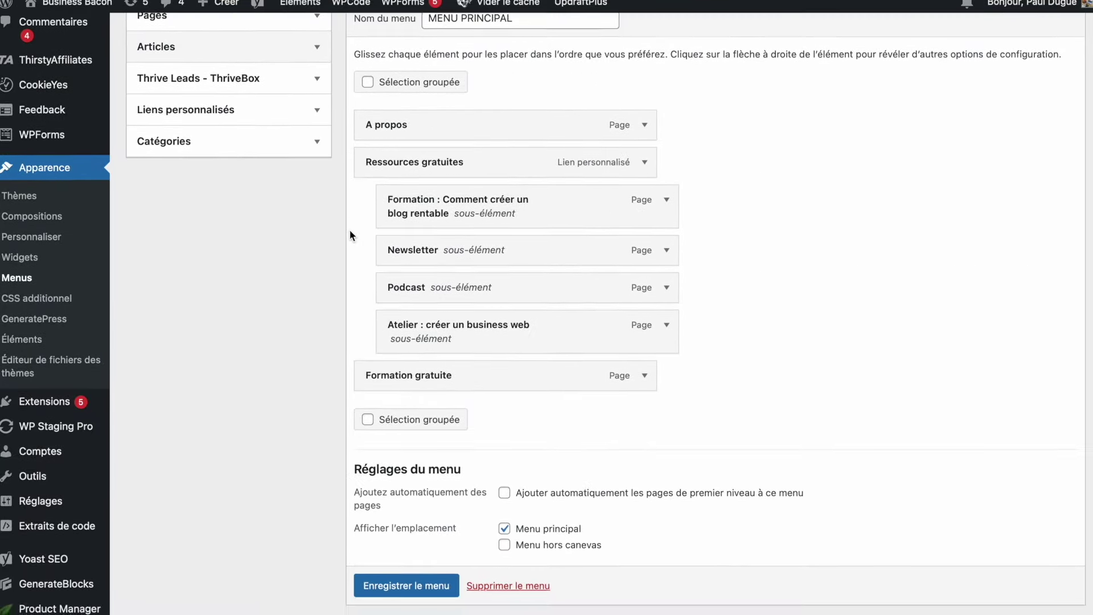
pyautogui.scroll(5, 349, 230)
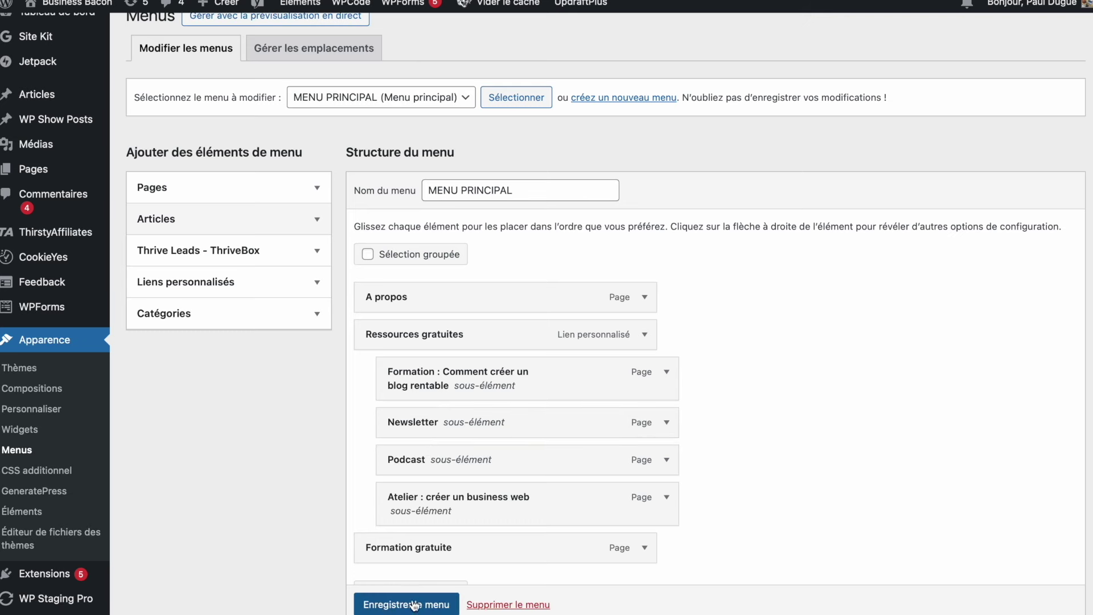
pyautogui.scroll(1, 612, 115)
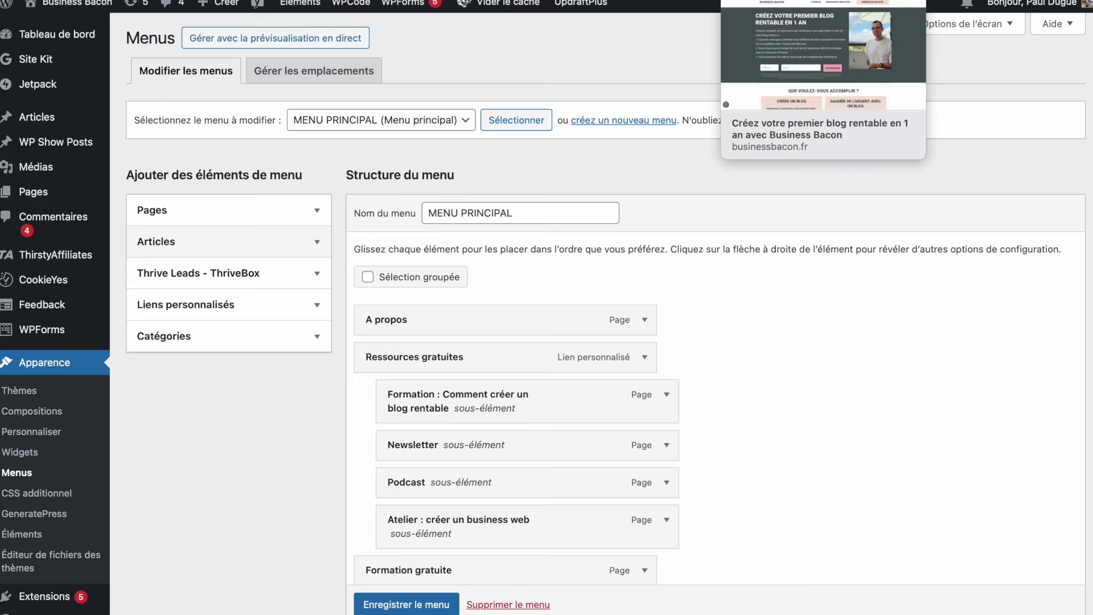
pyautogui.click(823, 1)
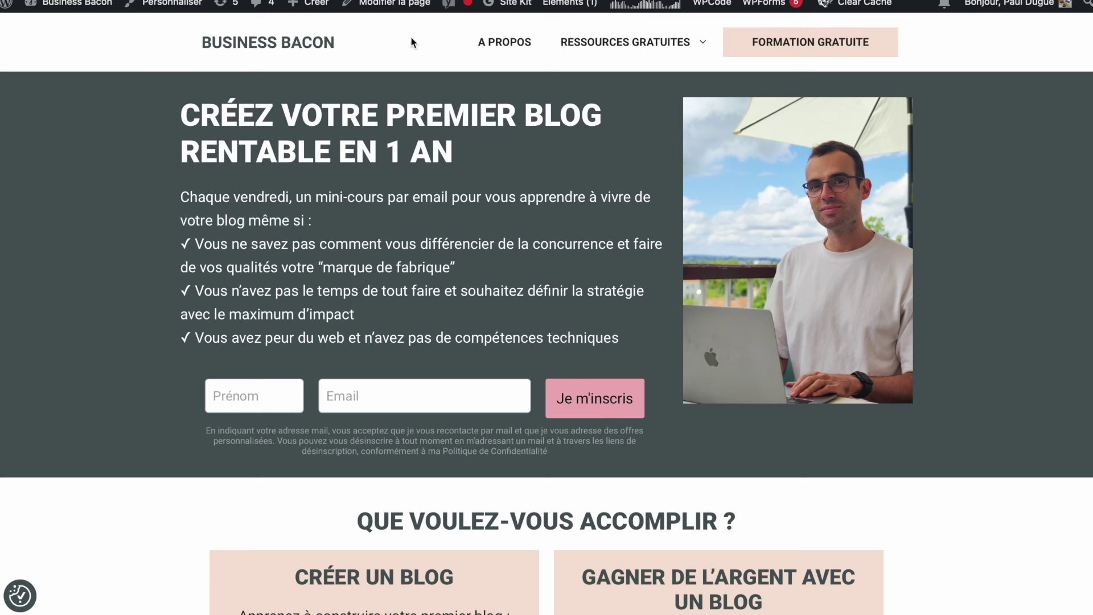
pyautogui.click(173, 7)
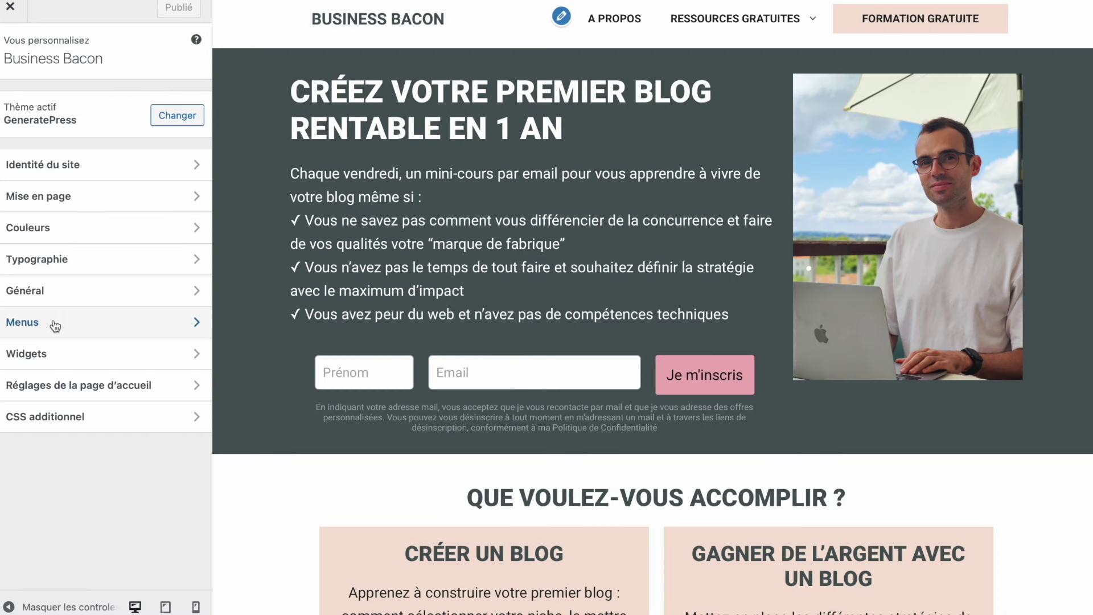
pyautogui.click(51, 324)
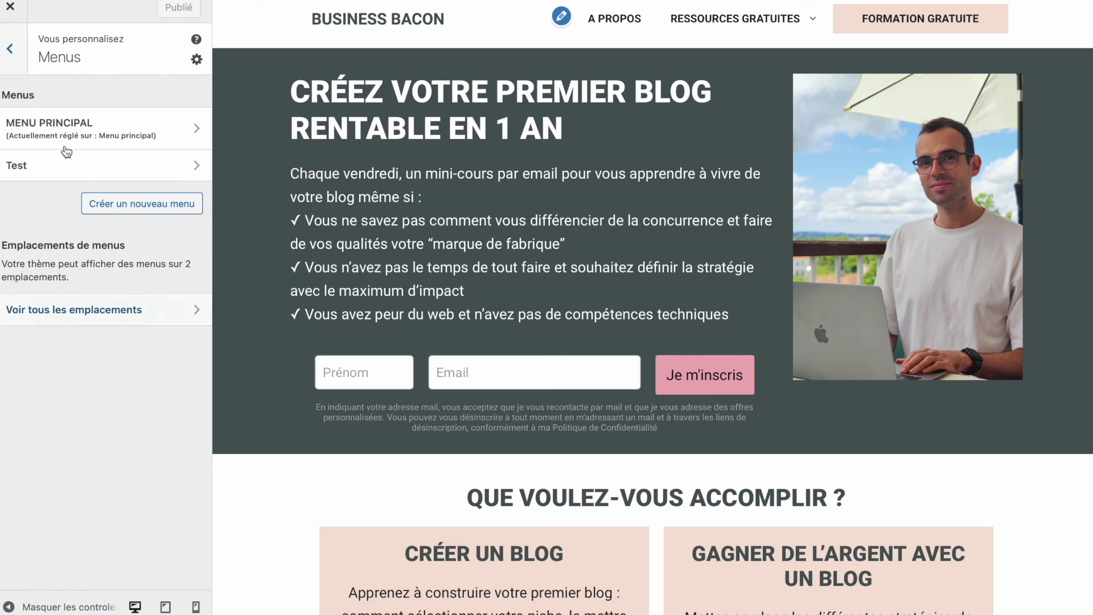
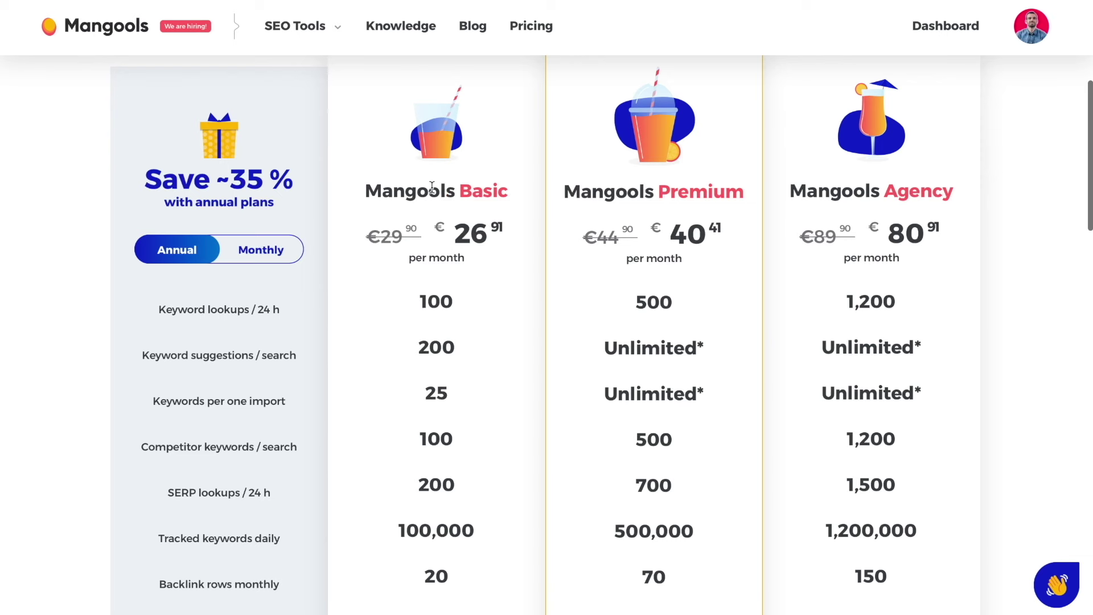
# Step: Switch the Mangools pricing to monthly billing and compare the Basic, Premium and Agency plans
pyautogui.scroll(-5, 478, 257)
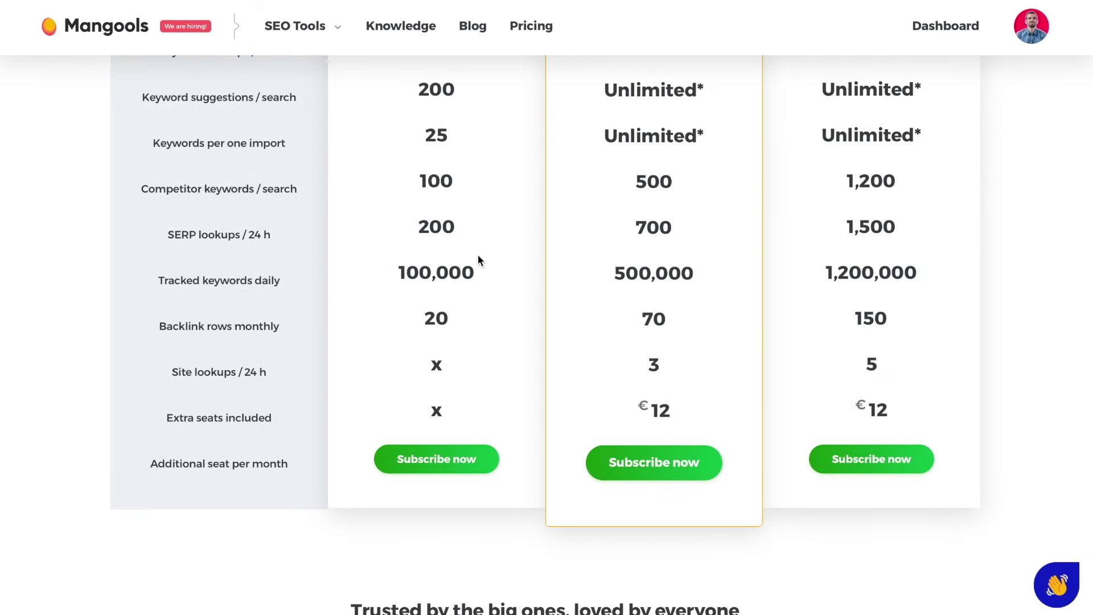
pyautogui.scroll(7, 477, 254)
pyautogui.click(263, 374)
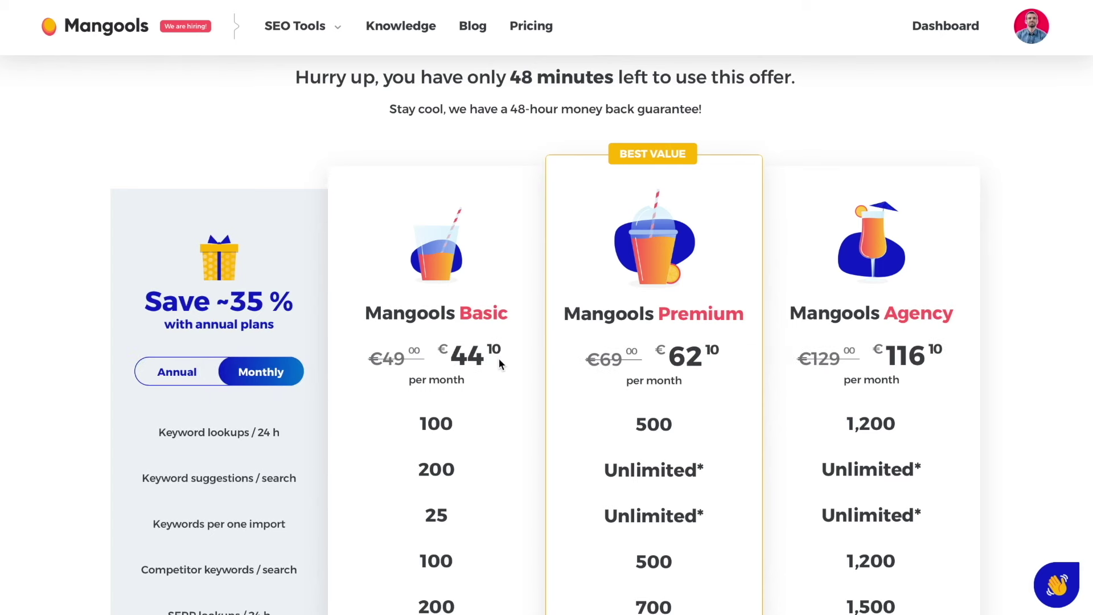
pyautogui.scroll(-1, 498, 358)
pyautogui.scroll(5, 497, 357)
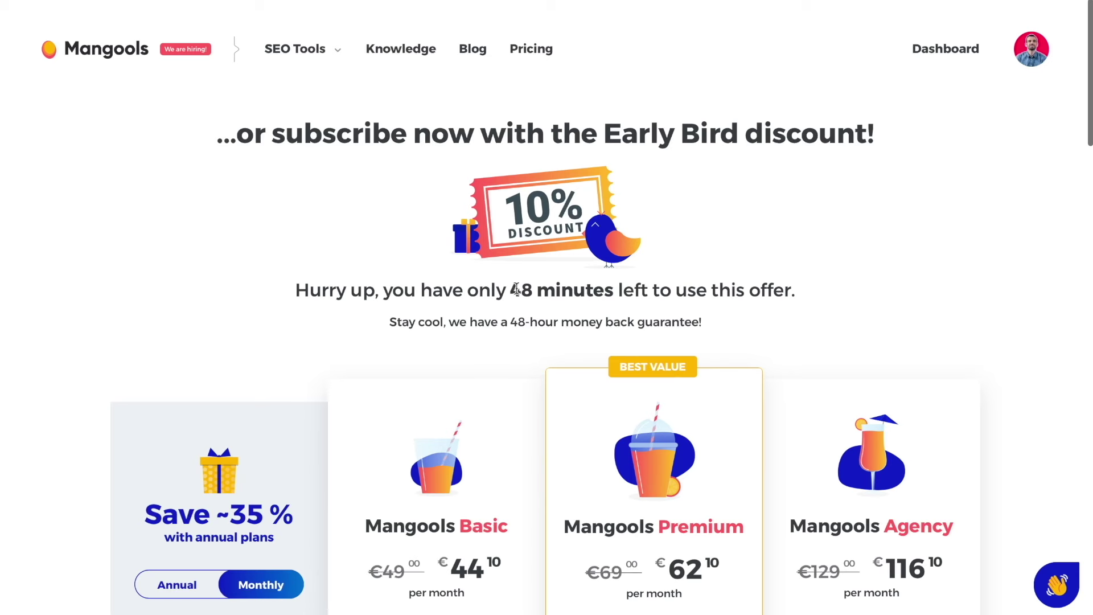
pyautogui.scroll(-5, 452, 380)
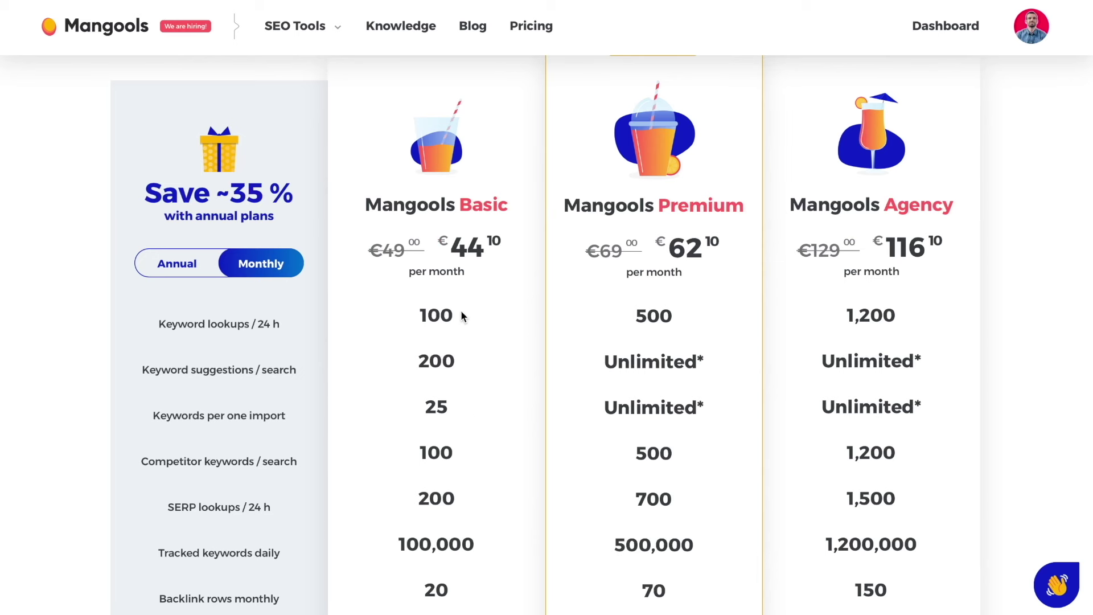
pyautogui.scroll(-1, 460, 312)
pyautogui.scroll(5, 460, 312)
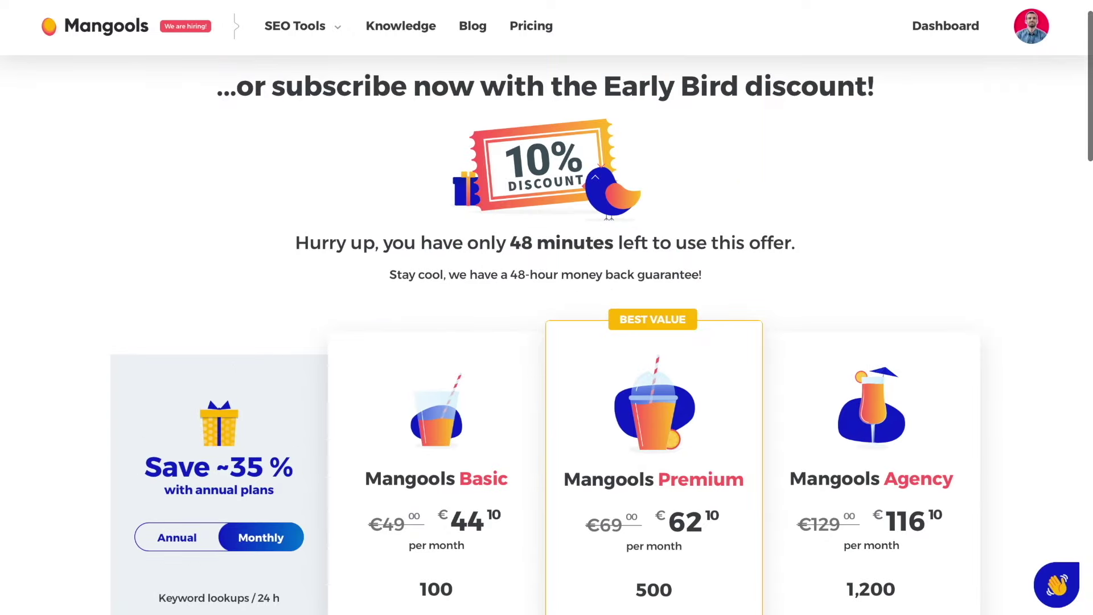
# Step: Choose the Mangools Basic plan and keep its billing period on Monthly at checkout
pyautogui.scroll(-10, 924, 188)
pyautogui.scroll(5, 926, 222)
pyautogui.click(462, 249)
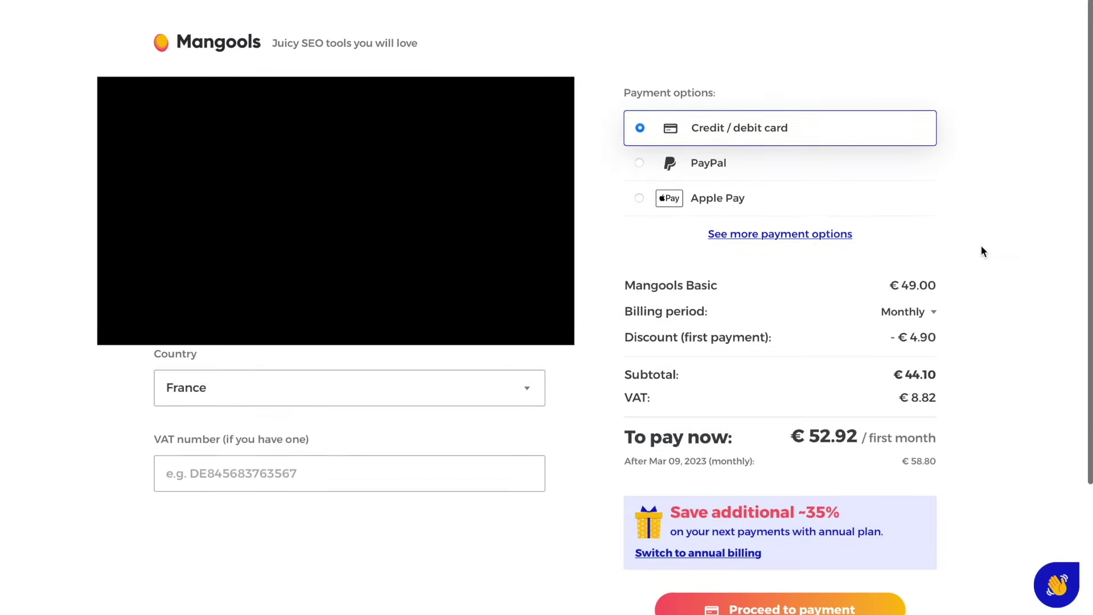
pyautogui.scroll(-1, 981, 248)
pyautogui.scroll(1, 981, 247)
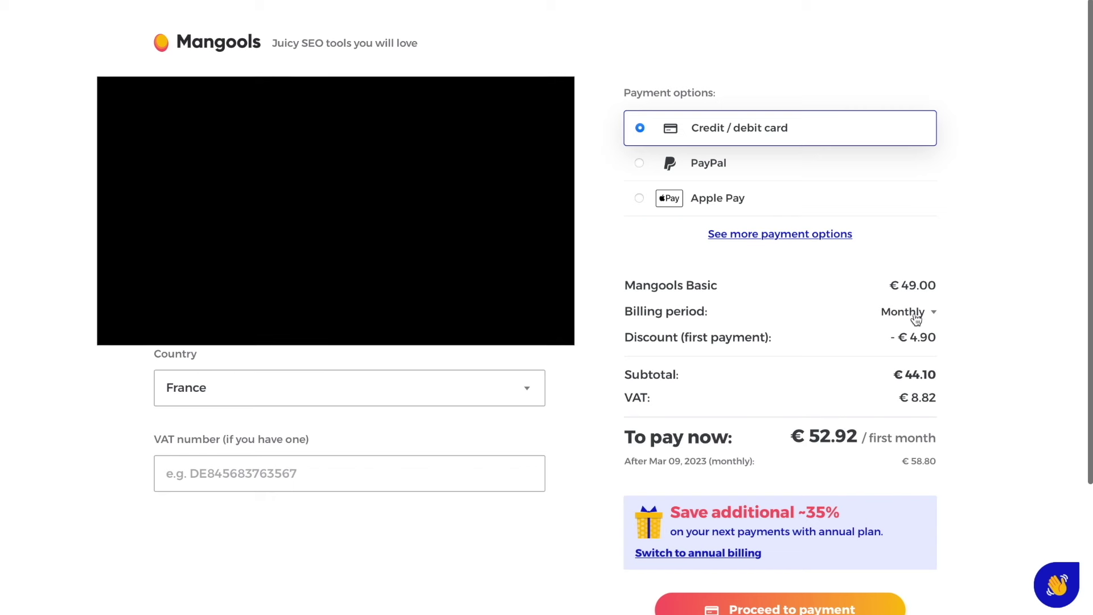
pyautogui.click(915, 317)
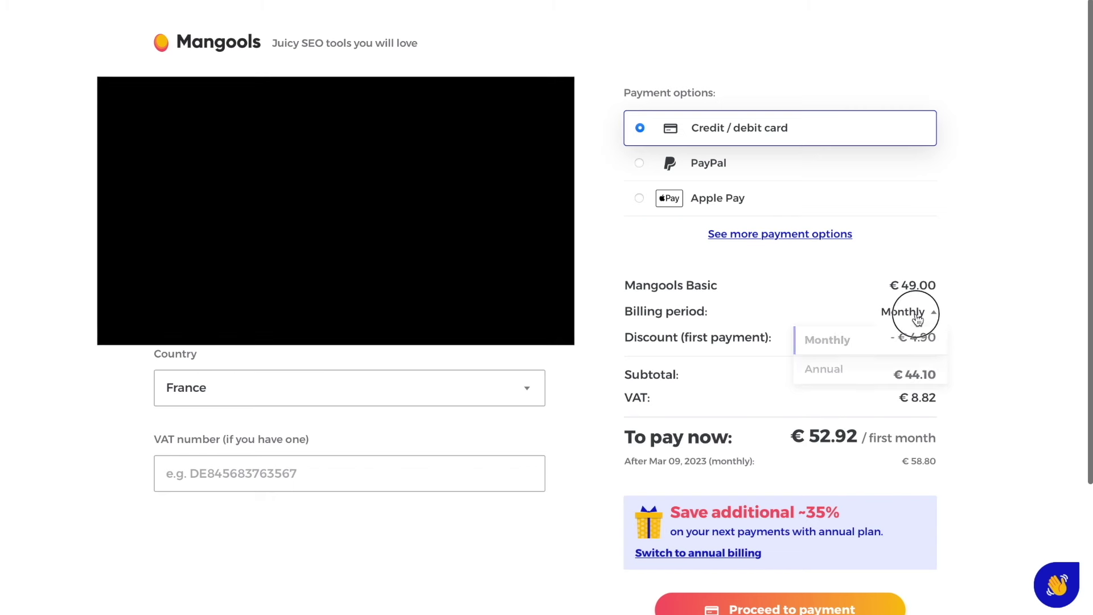
pyautogui.click(847, 344)
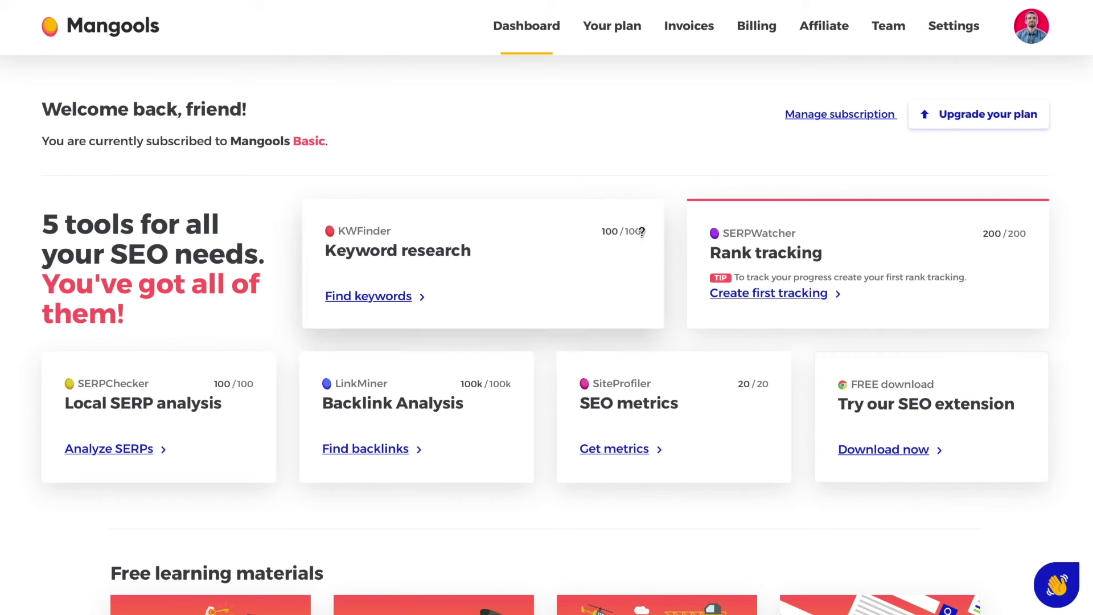
# Step: Open the KWFinder keyword research tool and search for "apprendre la photo" in France and French
pyautogui.moveTo(218, 384)
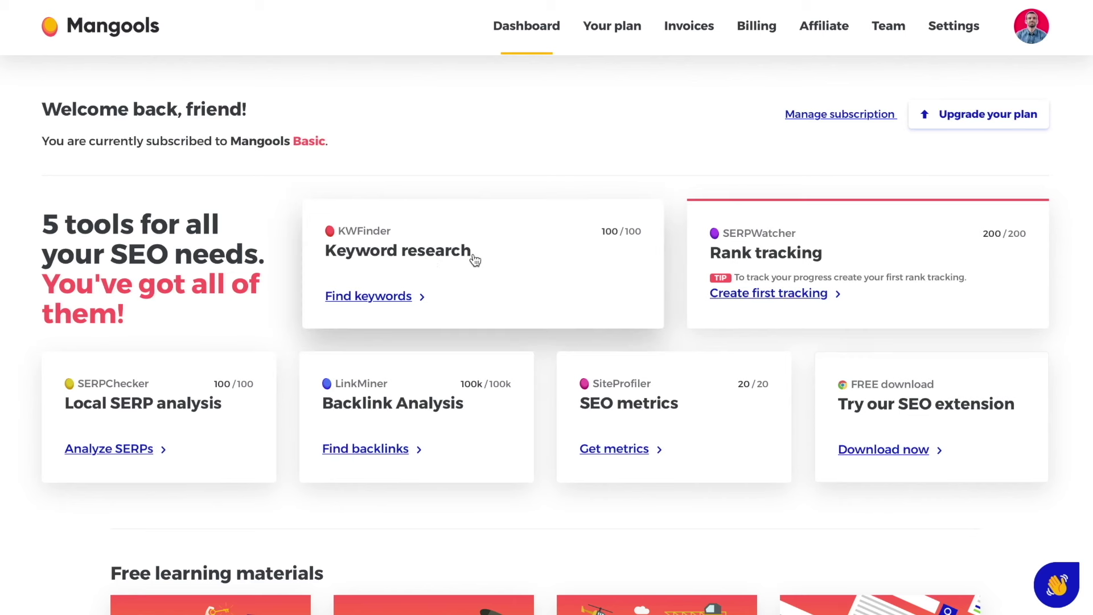
pyautogui.click(440, 262)
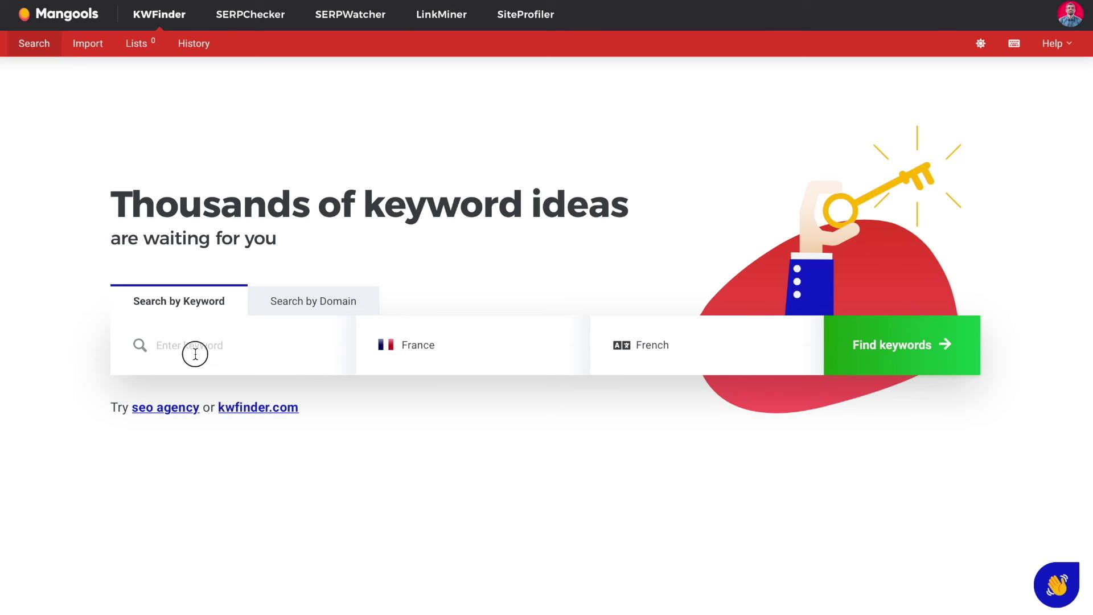
pyautogui.write('apprendre la photo')
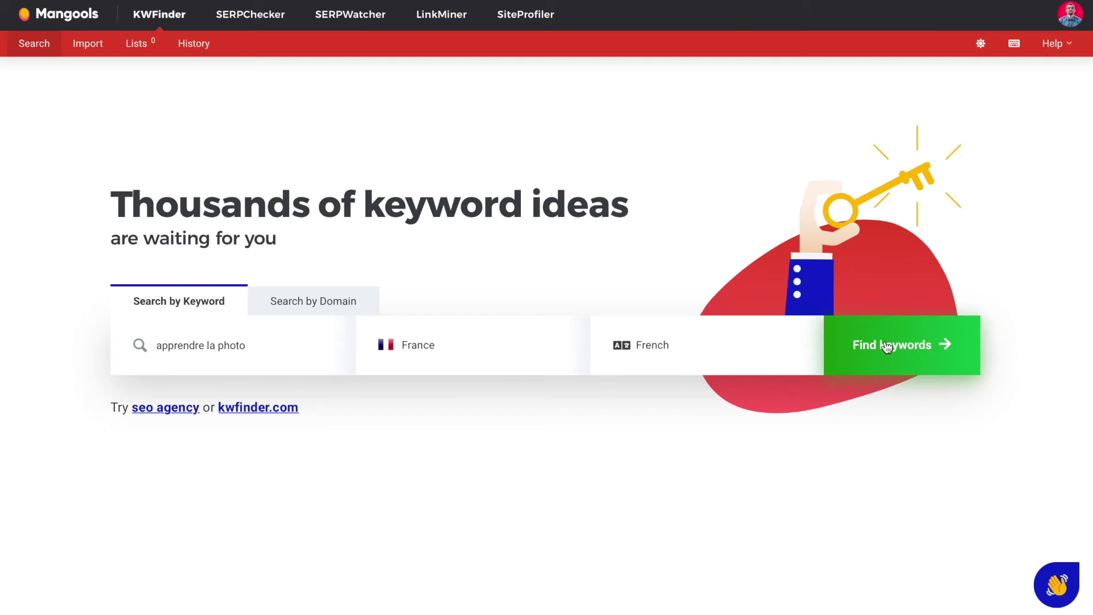
pyautogui.click(920, 351)
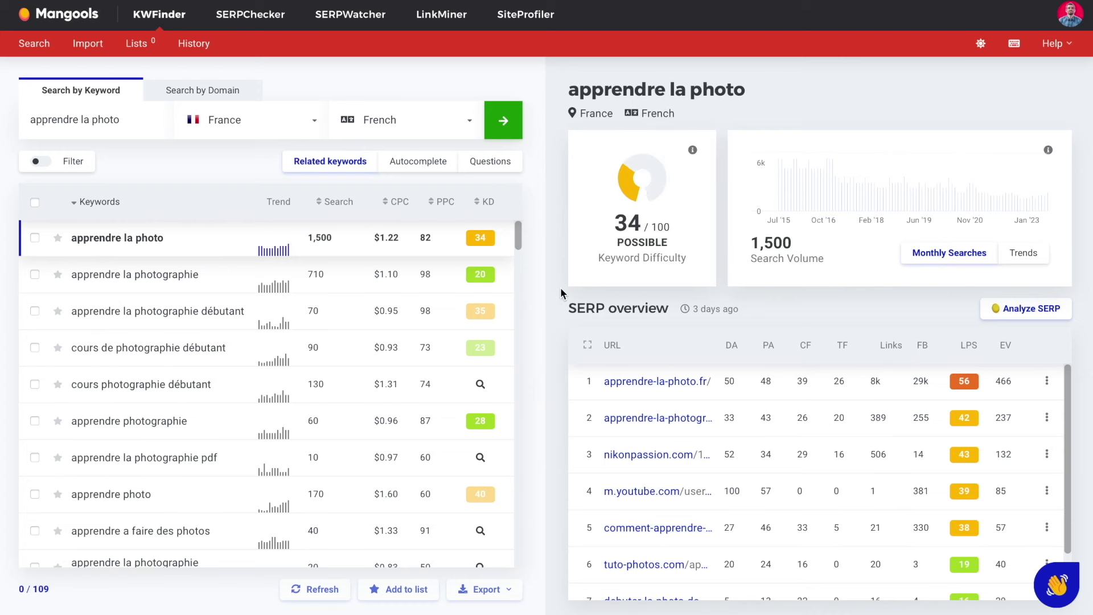
# Step: Look through the related keywords and inspect the monthly search volume history of "apprendre la photo"
pyautogui.scroll(-10, 356, 350)
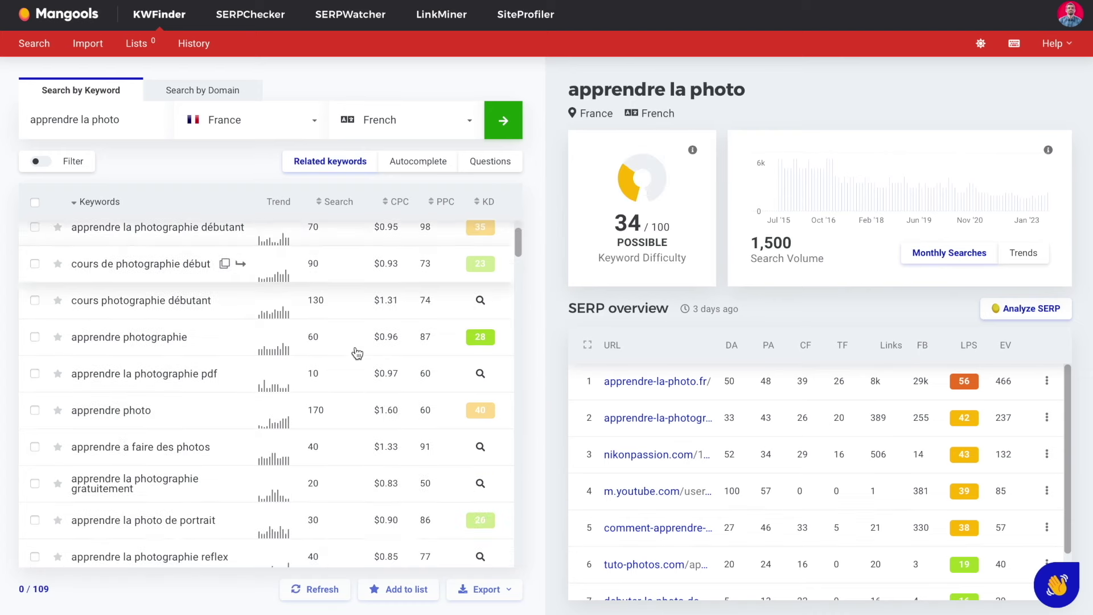
pyautogui.scroll(12, 355, 353)
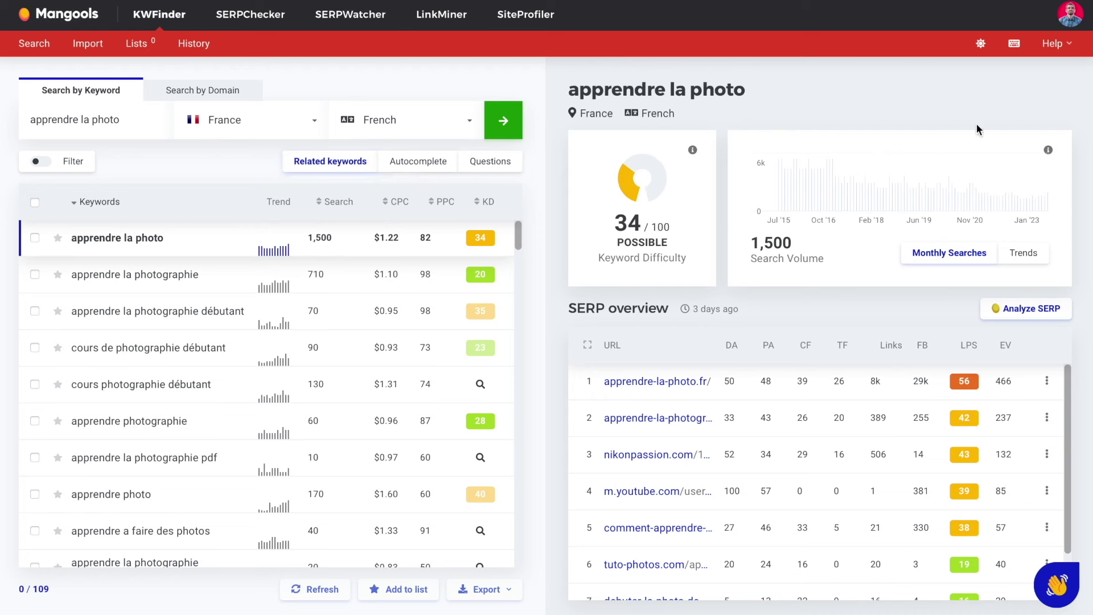
pyautogui.moveTo(859, 190)
pyautogui.moveTo(779, 248)
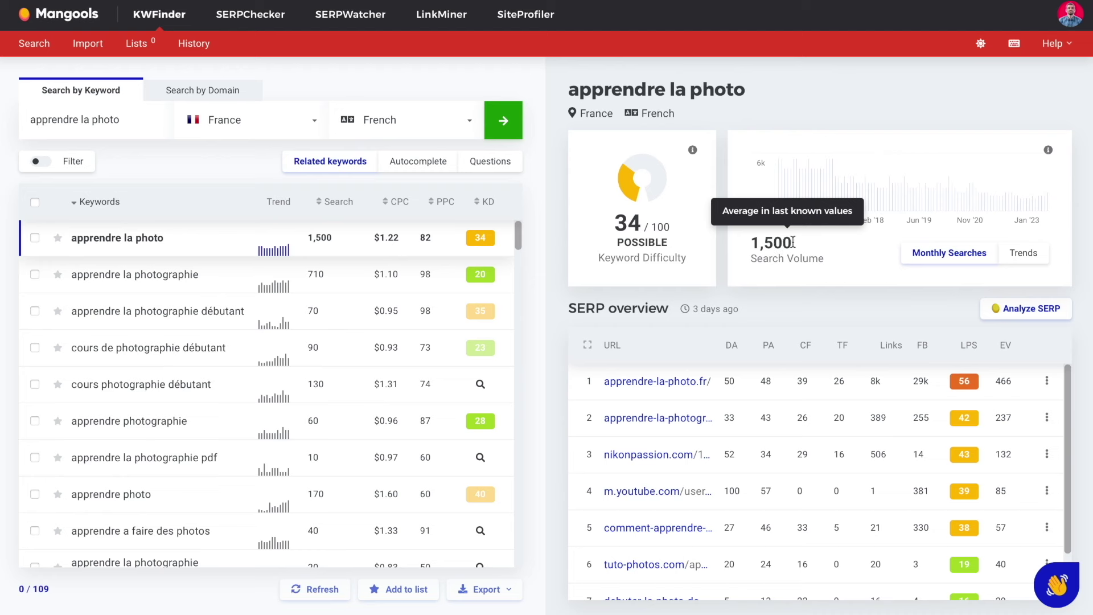
pyautogui.moveTo(774, 166)
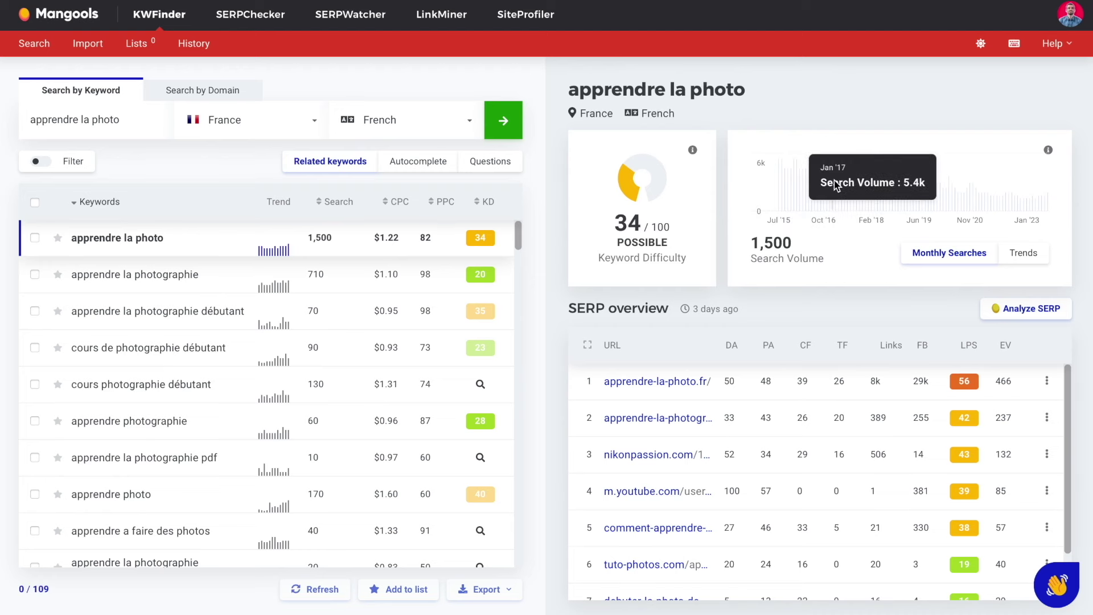
pyautogui.moveTo(780, 206)
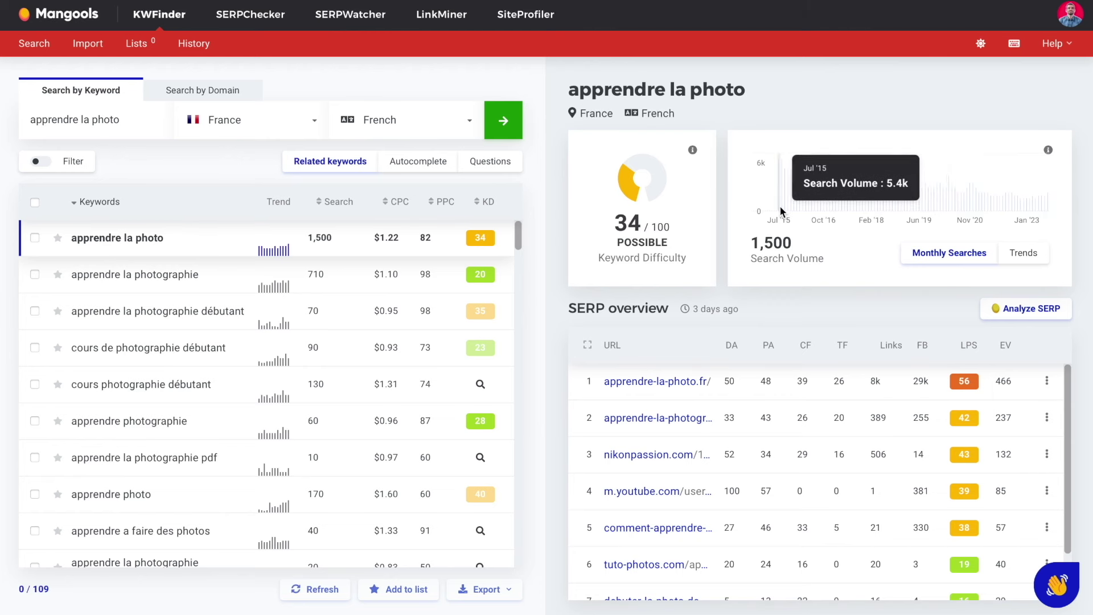
pyautogui.moveTo(1045, 211)
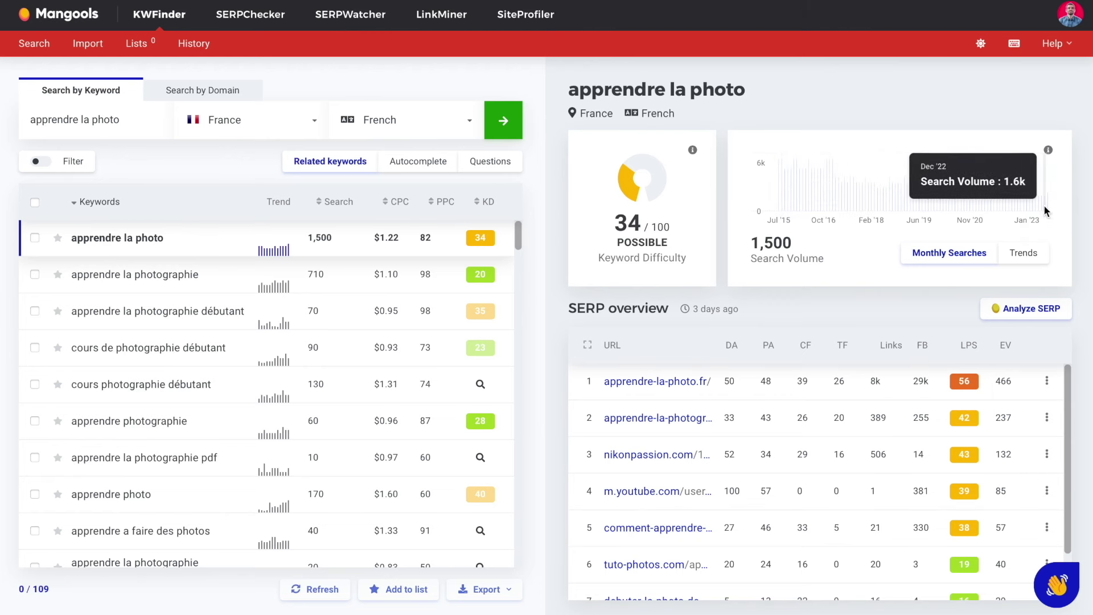
pyautogui.moveTo(797, 181)
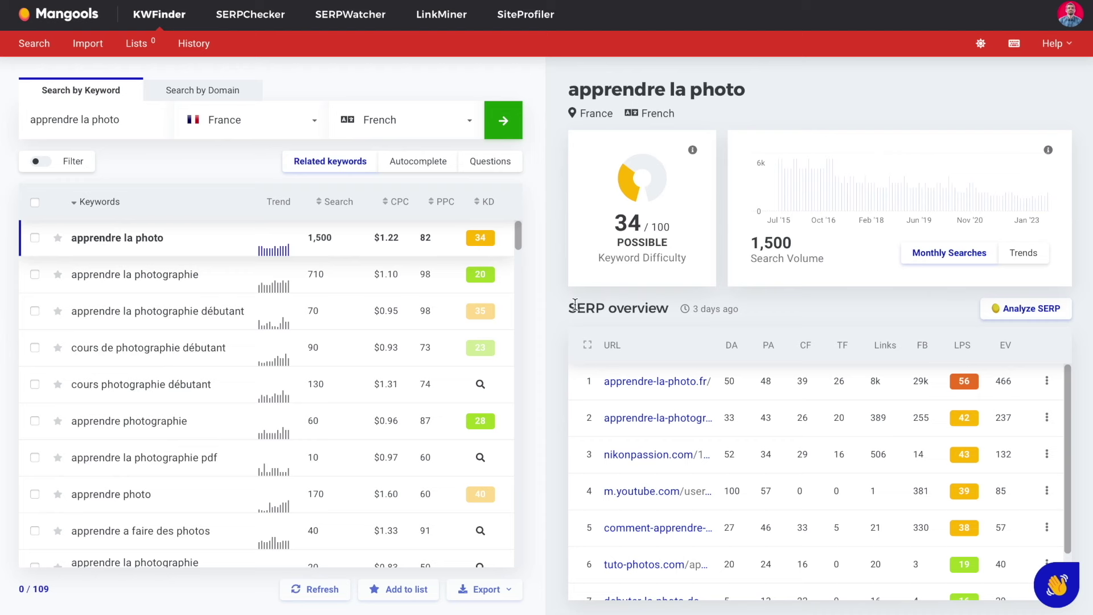
# Step: Examine the sites ranking for "apprendre la photo" in the SERP overview, their DA metric and the keyword's difficulty
pyautogui.scroll(-2, 700, 467)
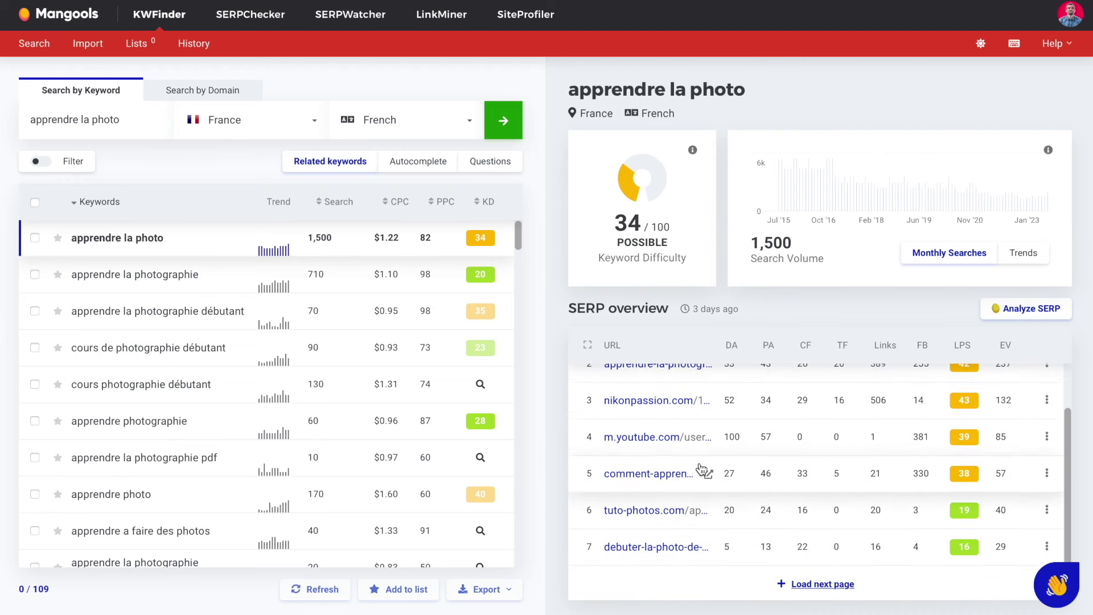
pyautogui.scroll(2, 701, 470)
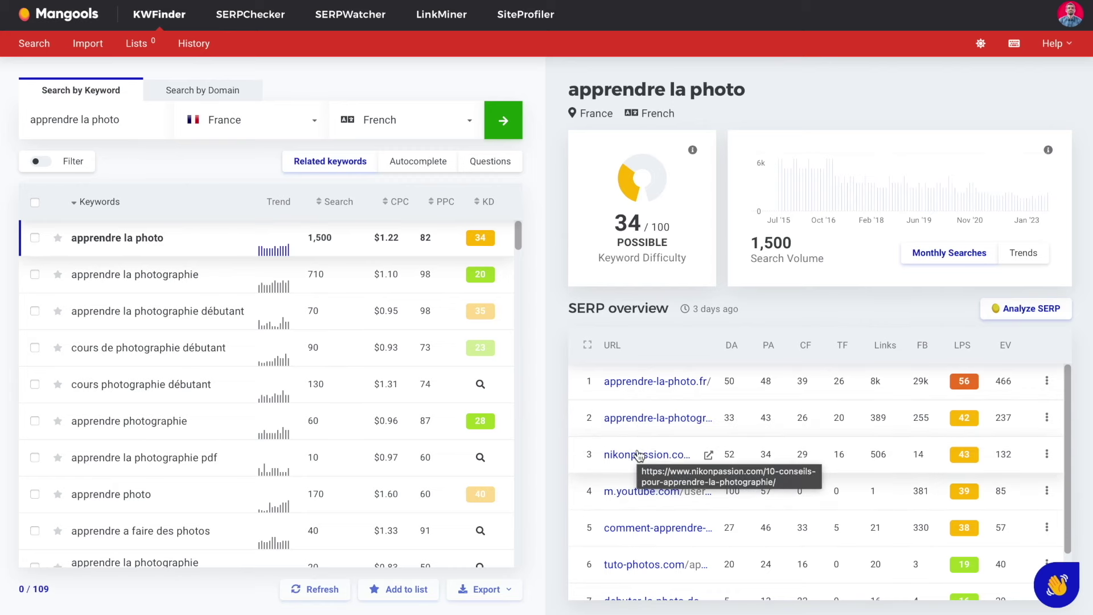
pyautogui.moveTo(735, 345)
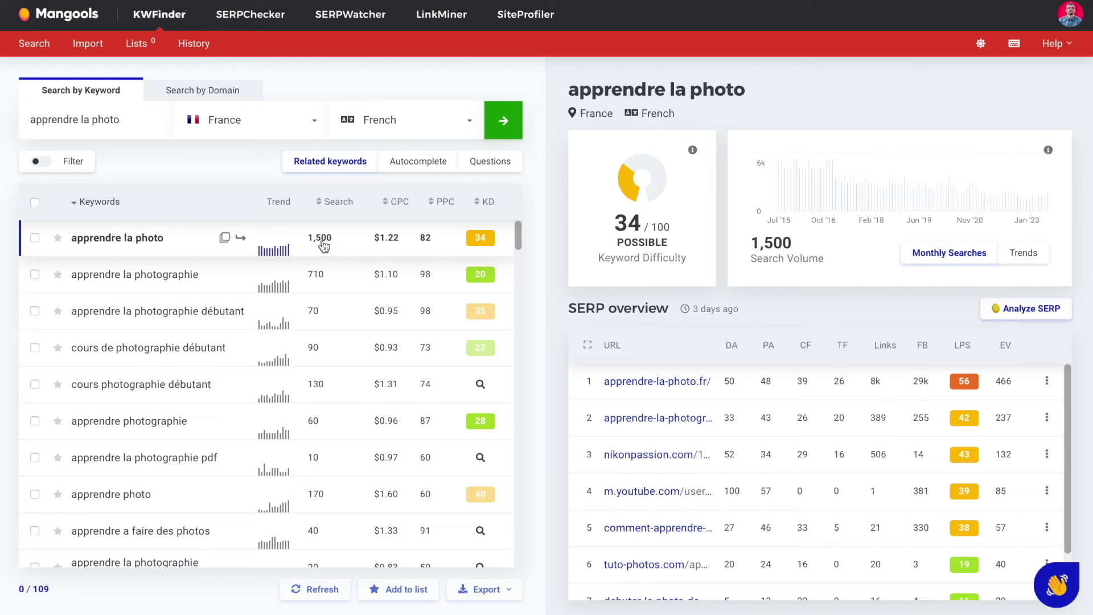
pyautogui.moveTo(482, 250)
pyautogui.scroll(-1, 742, 454)
pyautogui.scroll(1, 742, 453)
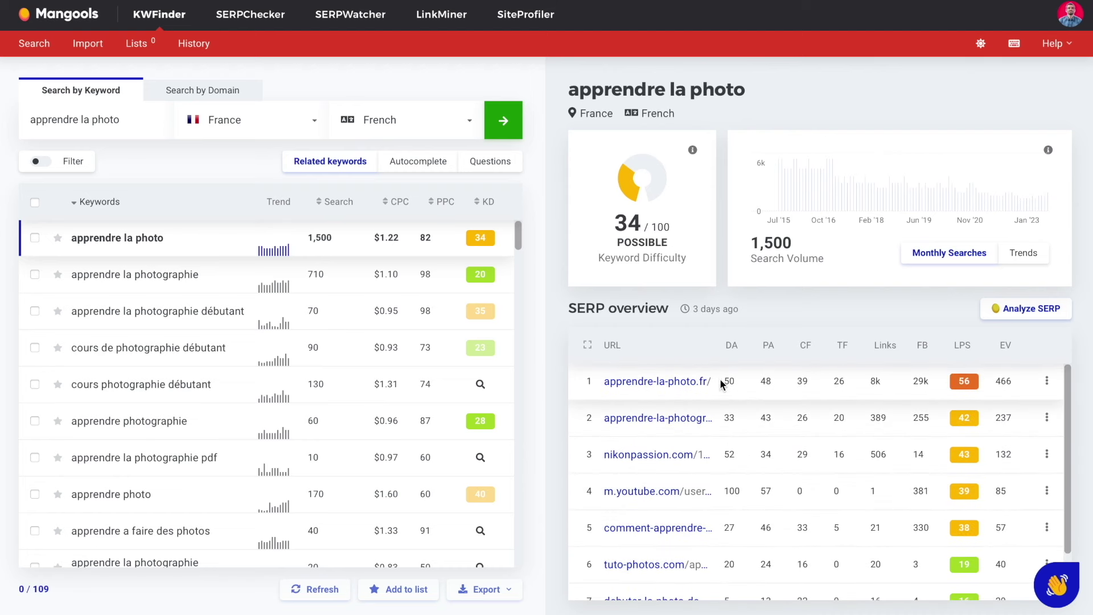
# Step: Compare the DA of the ranking sites to check whether at least two are below 30, alongside the keyword difficulty
pyautogui.scroll(-1, 721, 384)
pyautogui.scroll(1, 727, 444)
pyautogui.scroll(-1, 734, 410)
pyautogui.scroll(-1, 736, 432)
pyautogui.scroll(2, 728, 399)
pyautogui.scroll(-3, 729, 453)
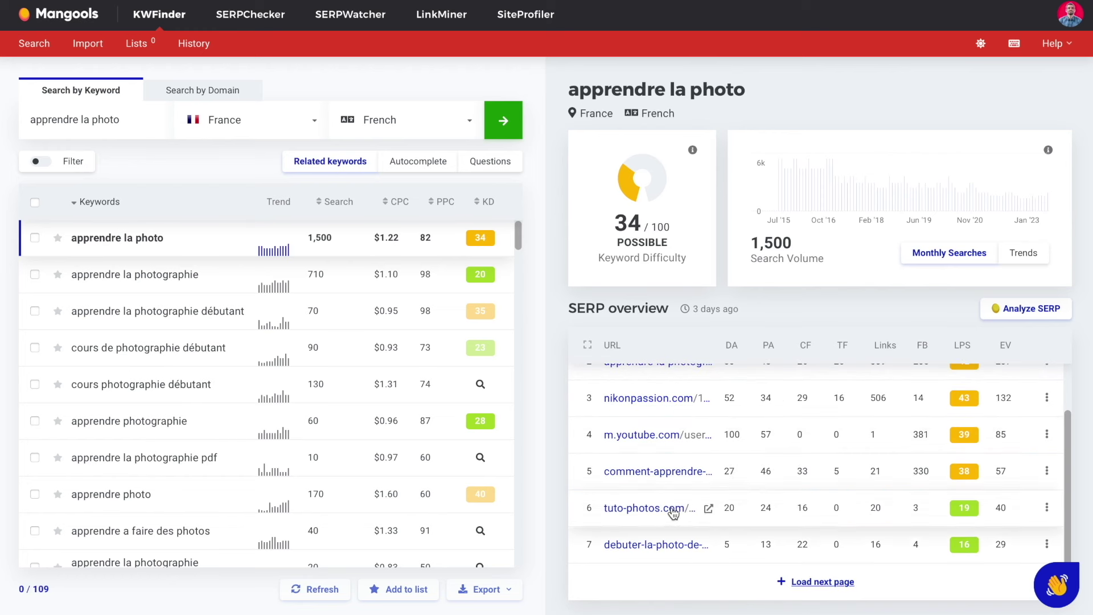
pyautogui.scroll(3, 731, 515)
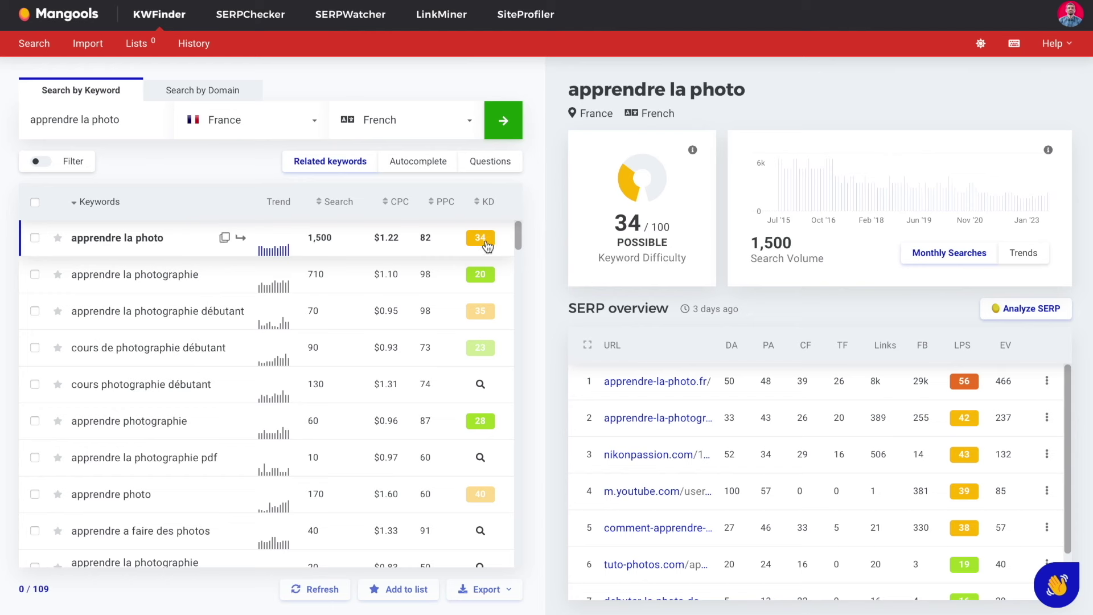
pyautogui.moveTo(478, 242)
pyautogui.scroll(-1, 757, 521)
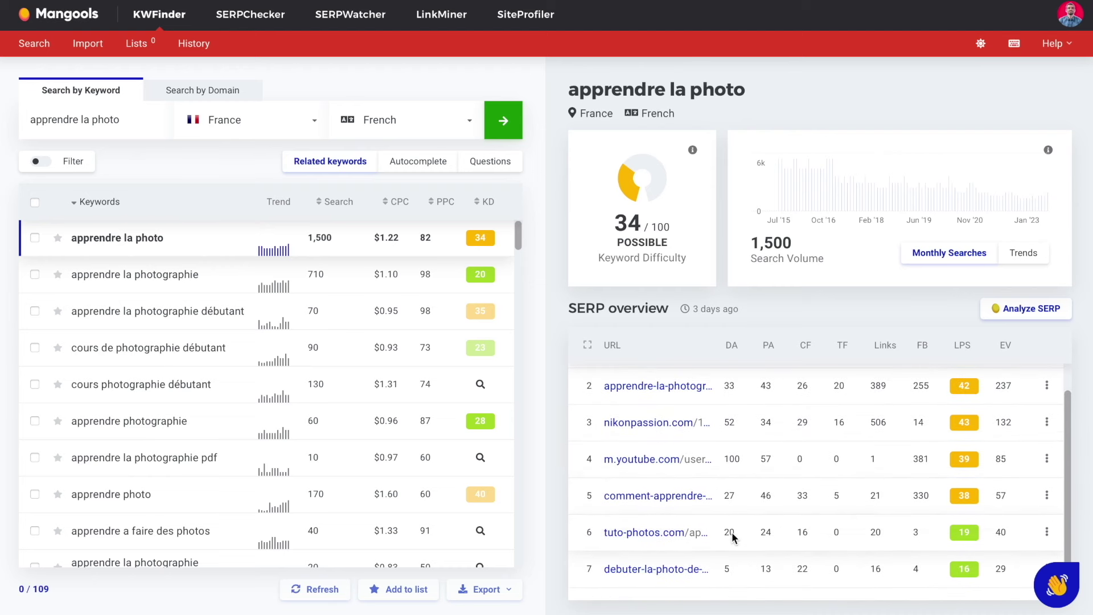
pyautogui.scroll(1, 733, 537)
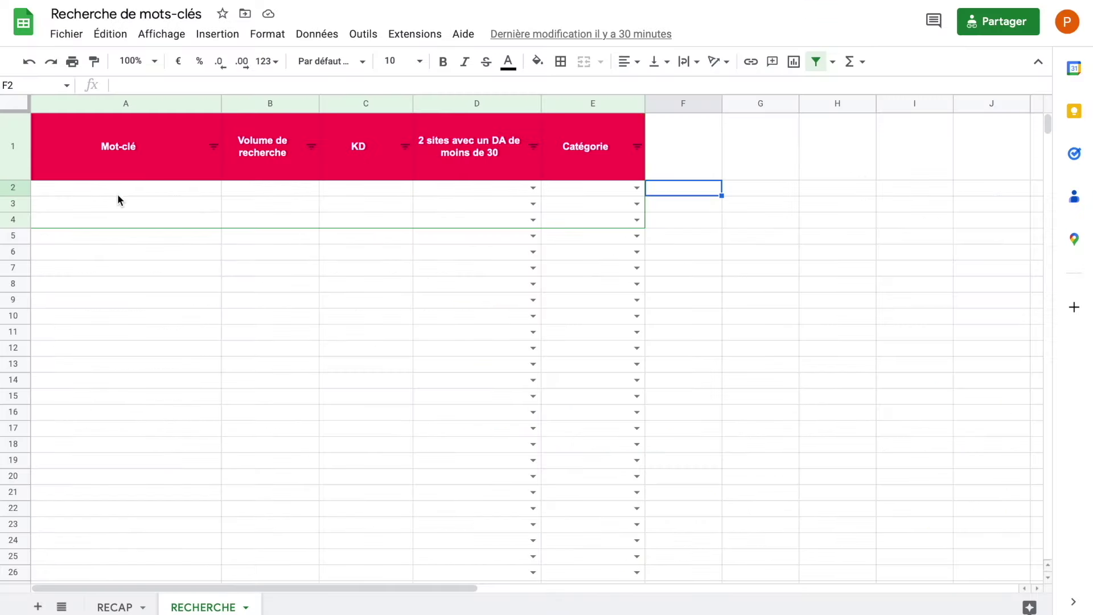
# Step: In the Google Sheets RECHERCHE sheet, fill row 2 with keyword "apprendre la photo", search volume 1500 and KD 34
pyautogui.click(117, 191)
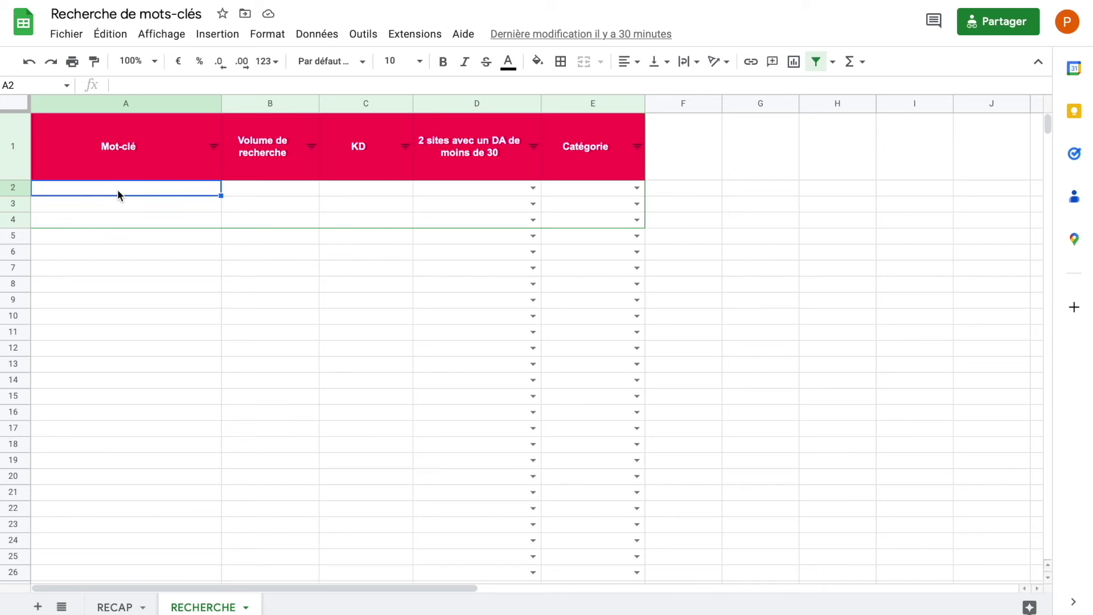
pyautogui.write('apprendre la photo')
pyautogui.click(285, 187)
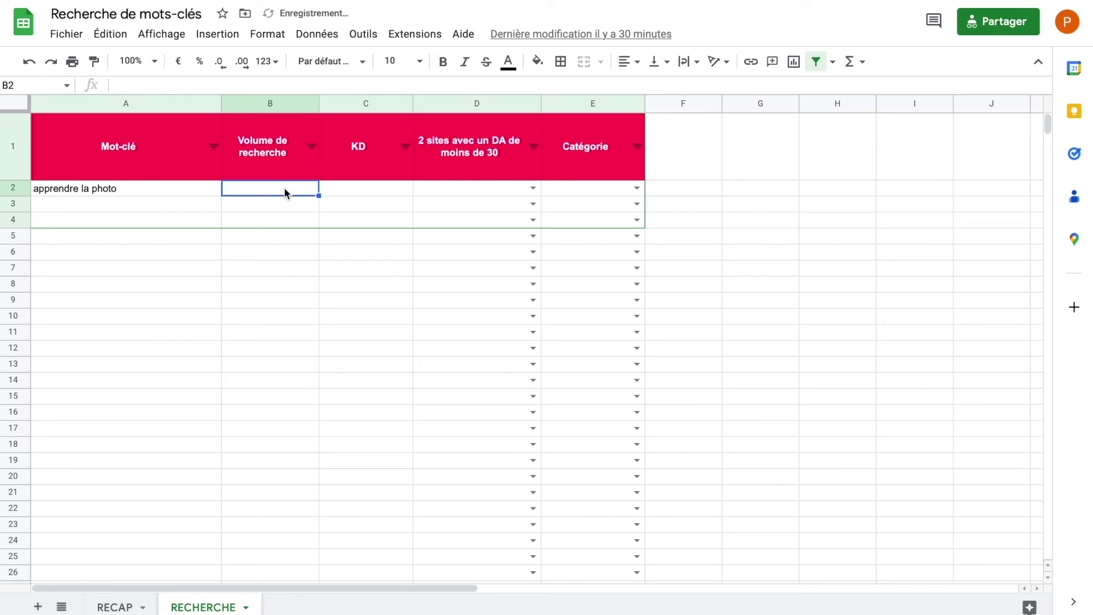
pyautogui.write('1500')
pyautogui.click(373, 193)
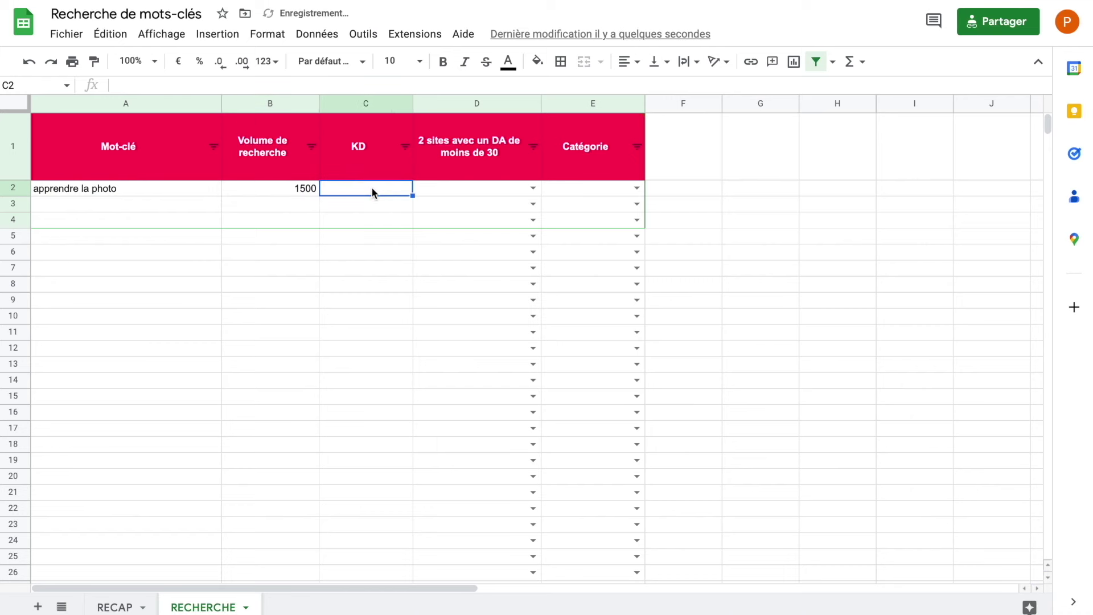
pyautogui.hotkey('alt', 'Tab')
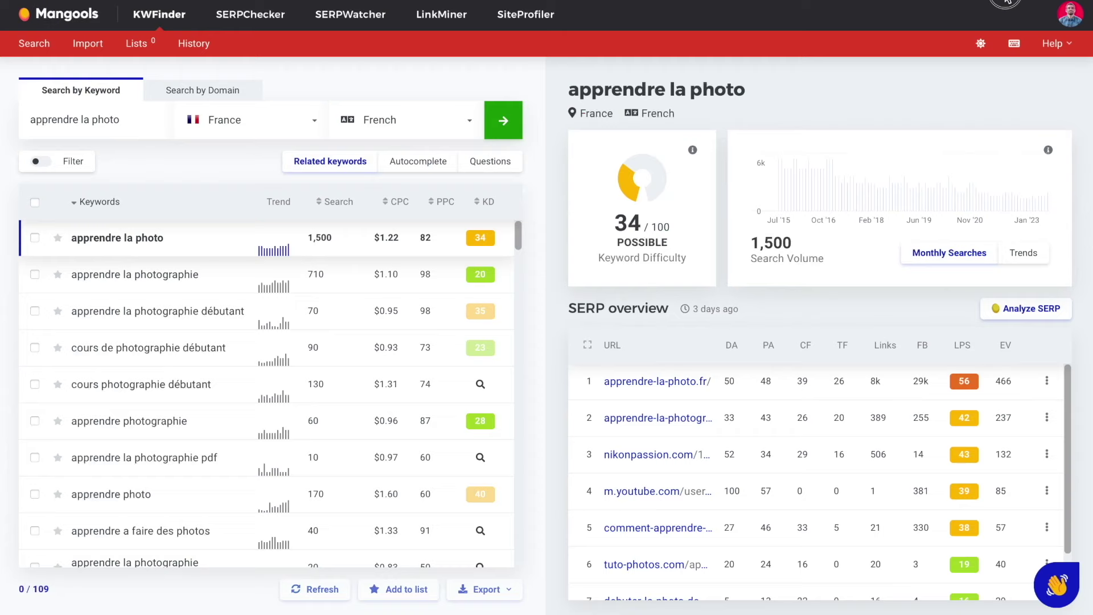
pyautogui.hotkey('alt', 'Tab')
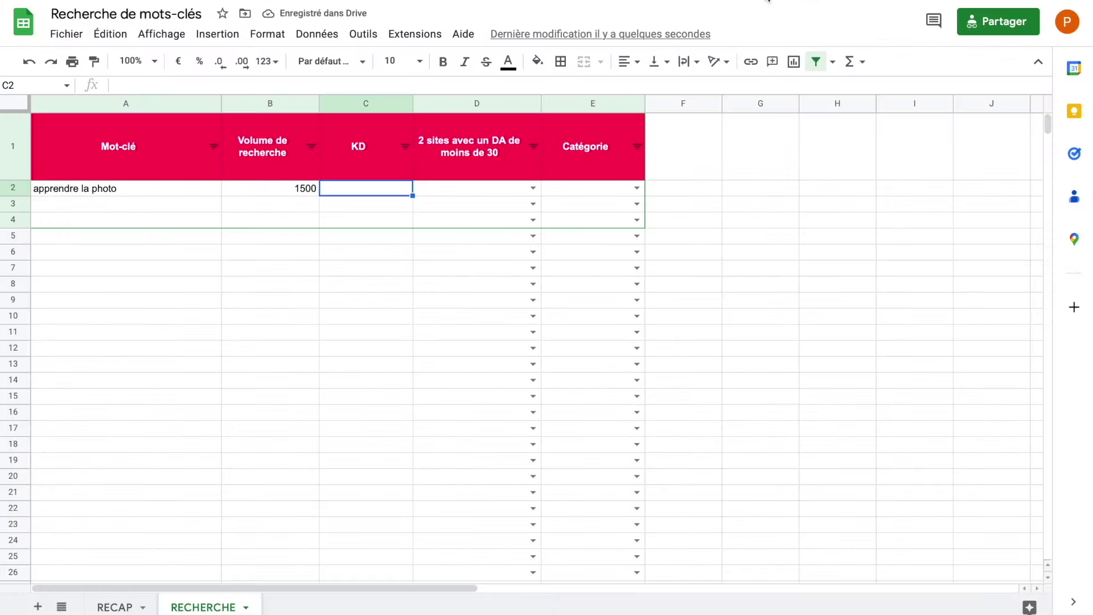
pyautogui.write('34')
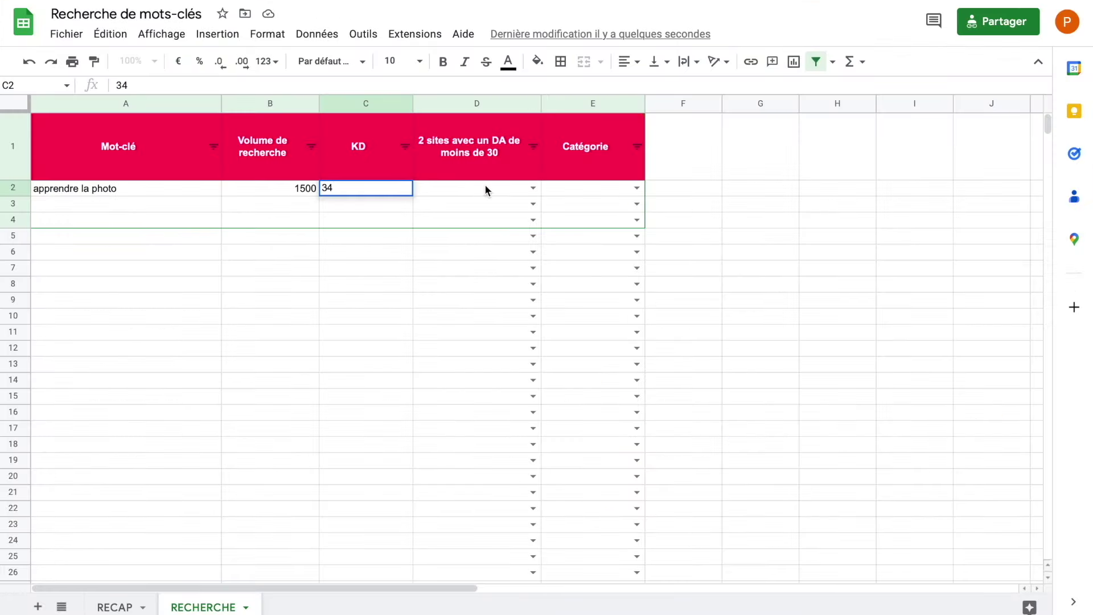
# Step: For "apprendre la photo", set the "2 sites avec un DA de moins de 30" column to Oui and Catégorie to Informationnel
pyautogui.click(533, 188)
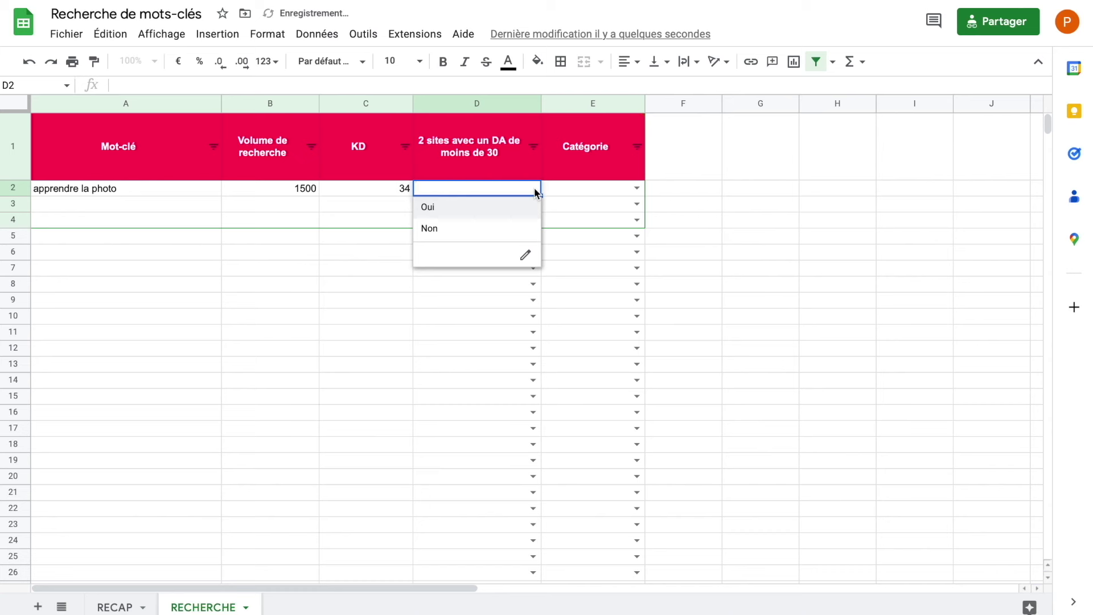
pyautogui.click(473, 208)
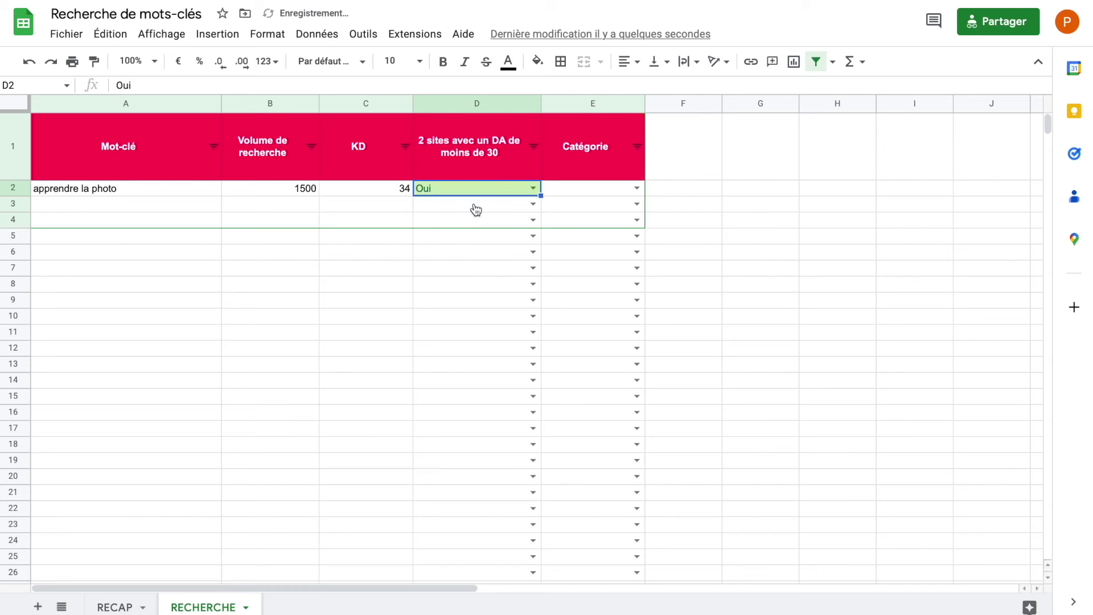
pyautogui.click(637, 188)
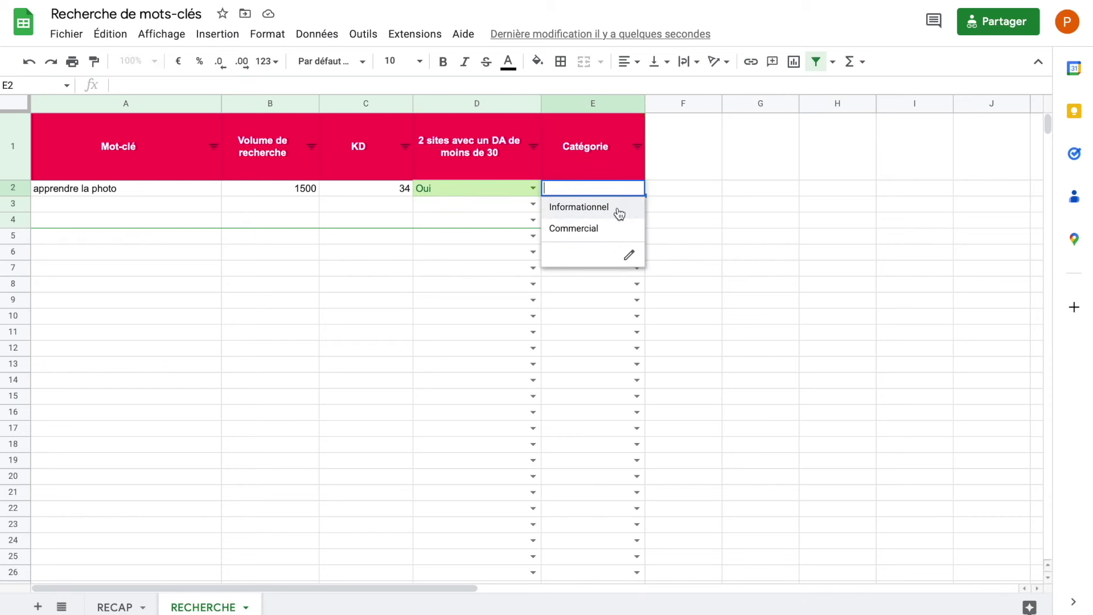
pyautogui.click(586, 209)
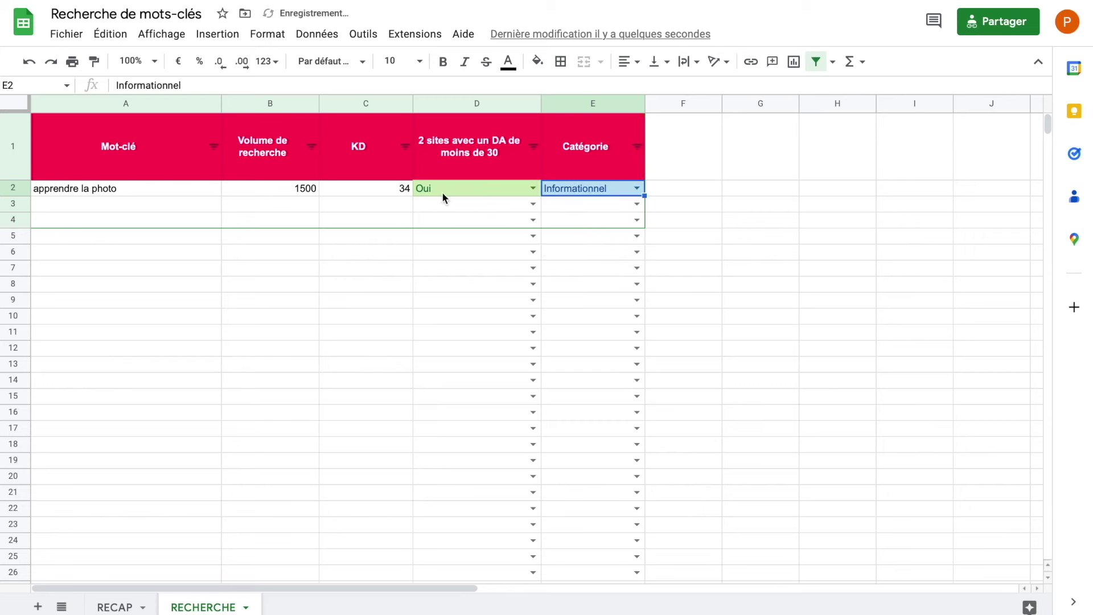
# Step: Select cell A3 for the next keyword, and load the metrics for "apprendre la photographie débutant" in KWFinder
pyautogui.click(126, 203)
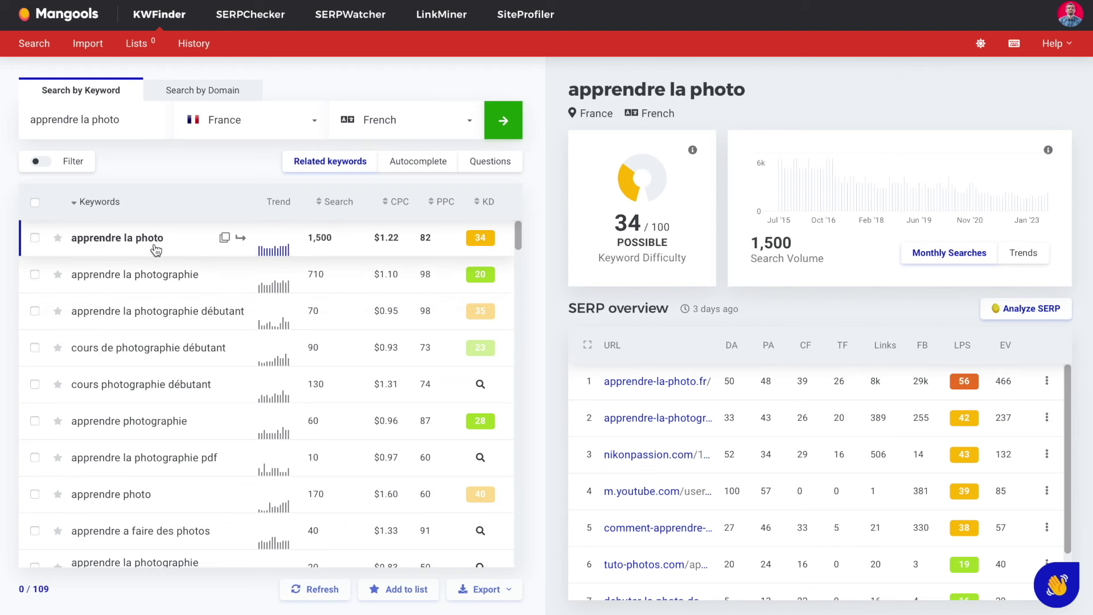
pyautogui.click(166, 317)
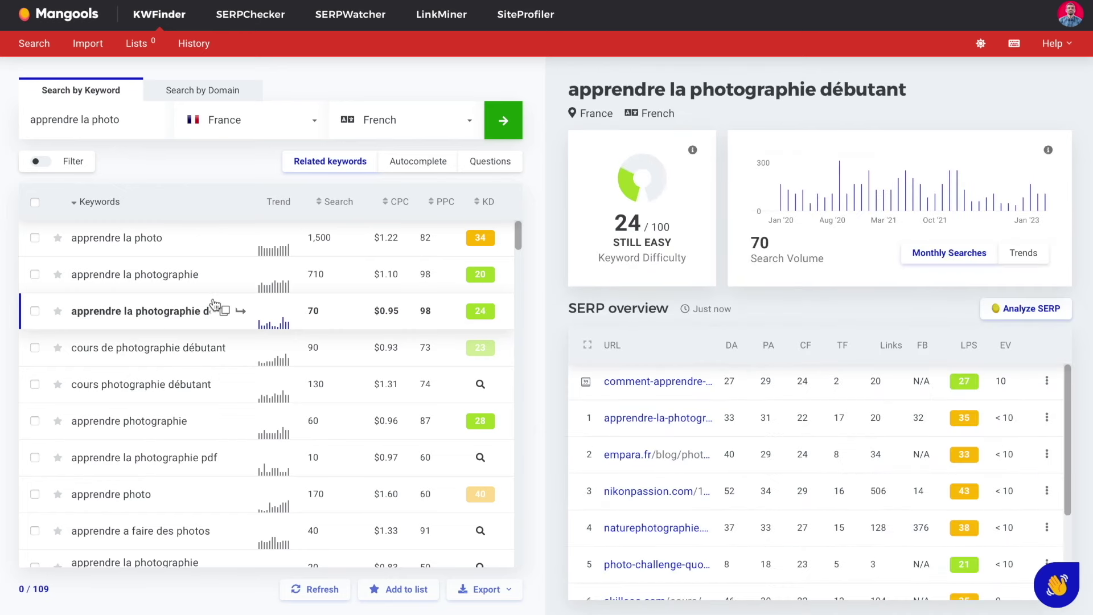
# Step: Check the ranking sites' DA for "apprendre la photographie débutant", and record that keyword in row 3 with search volume 70 and KD 24
pyautogui.moveTo(480, 322)
pyautogui.moveTo(732, 345)
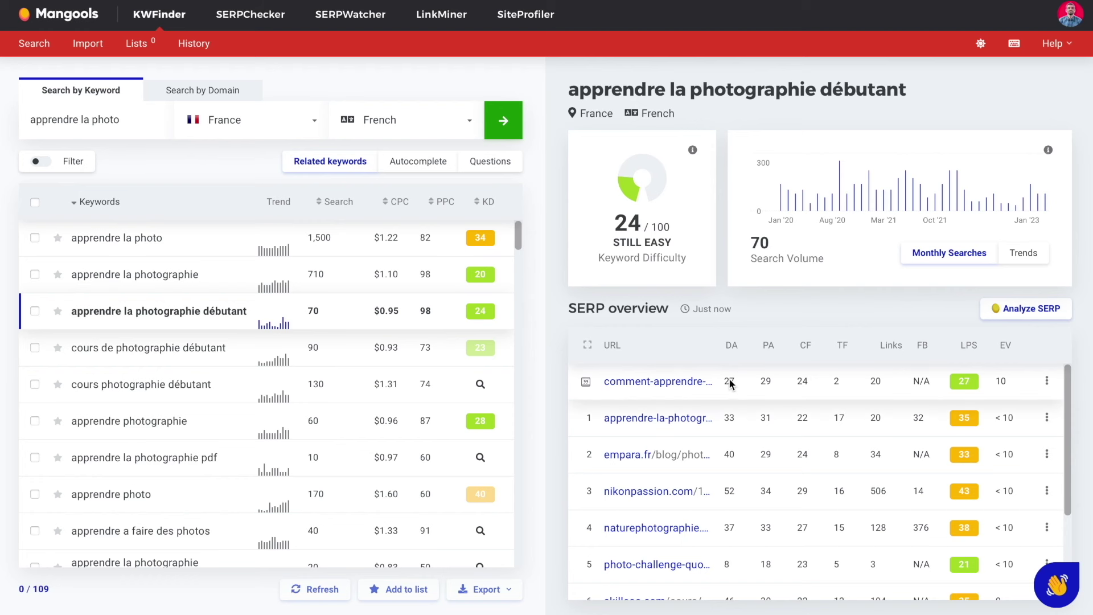
pyautogui.scroll(-3, 733, 435)
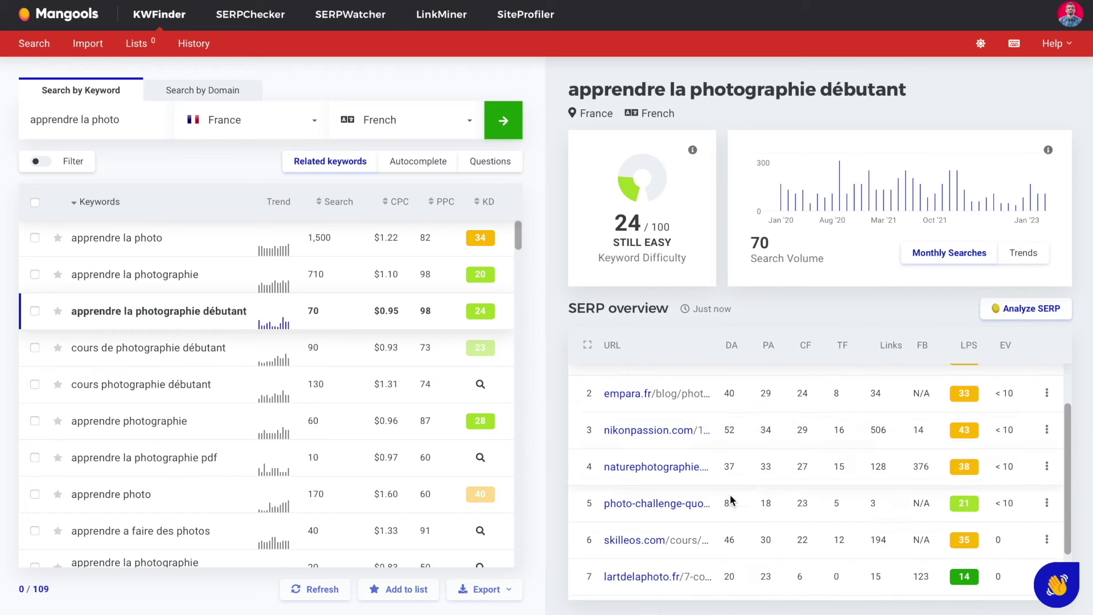
pyautogui.scroll(3, 733, 528)
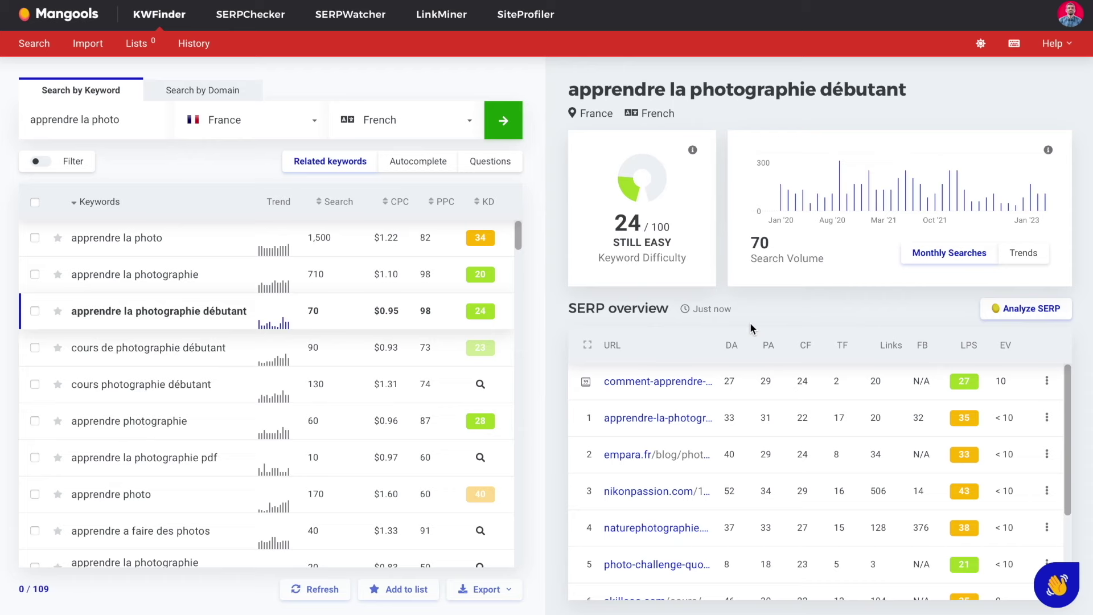
pyautogui.click(888, 5)
pyautogui.write('apprendre la photographie débutant')
pyautogui.click(256, 204)
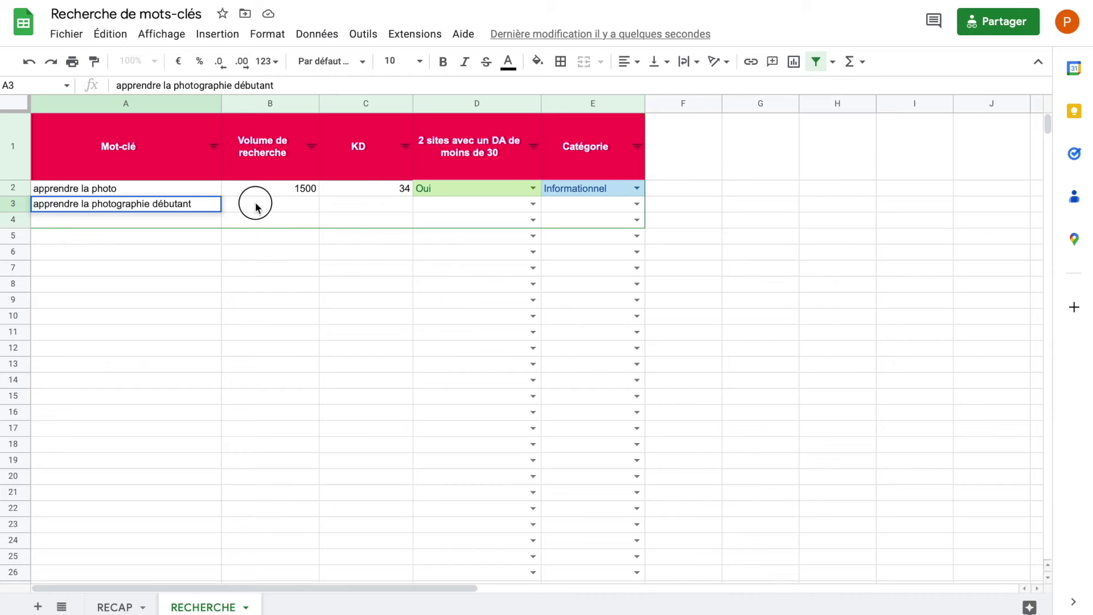
pyautogui.hotkey('ctrl', 'Tab')
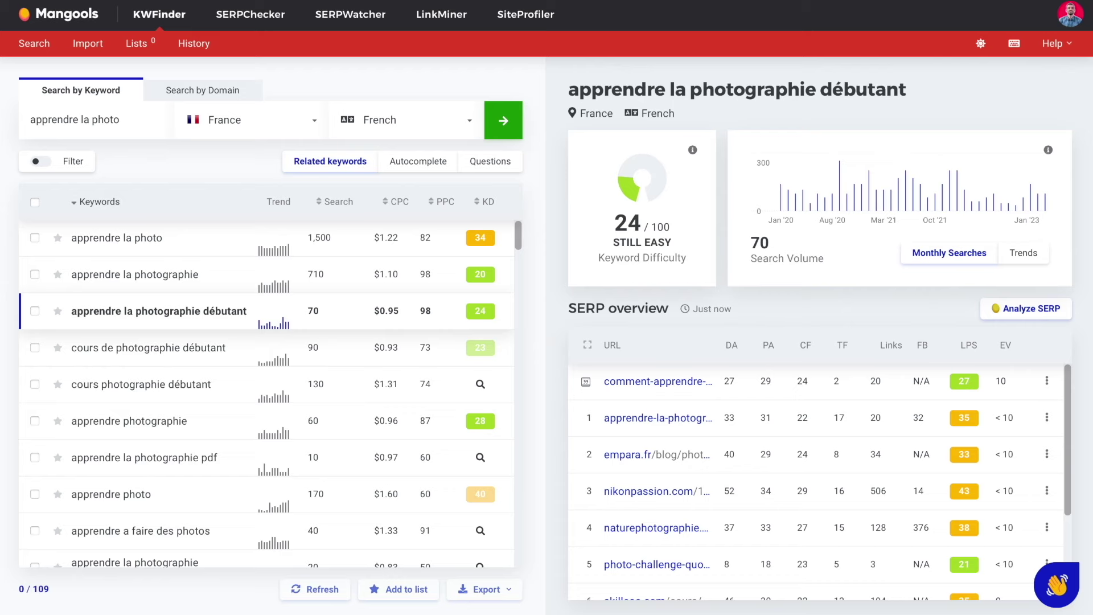
pyautogui.hotkey('ctrl', 'shift', 'Tab')
pyautogui.write('70')
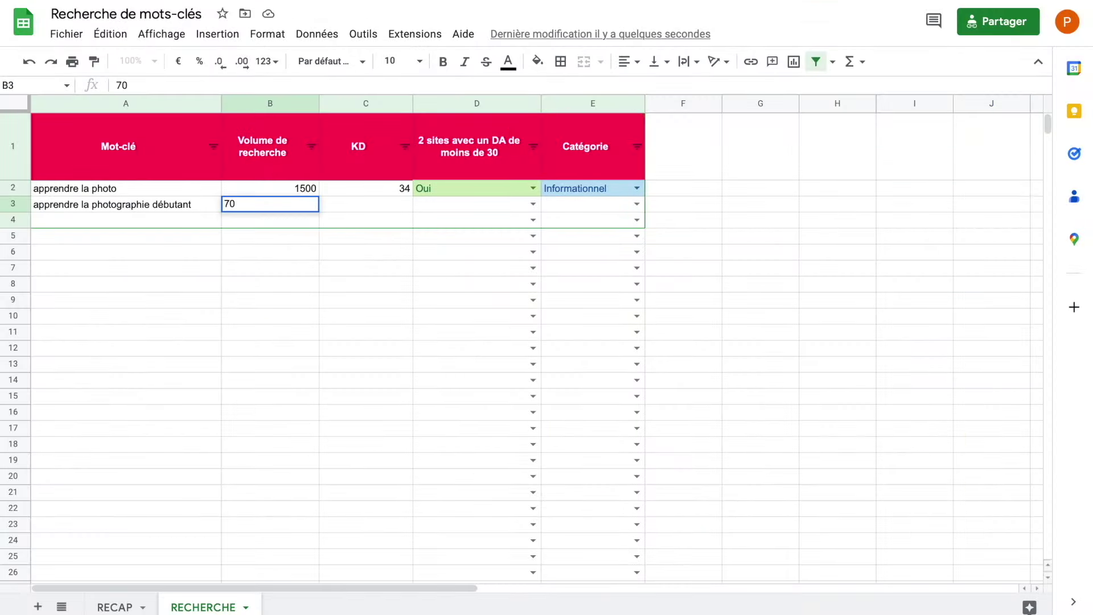
pyautogui.press('Tab')
pyautogui.write('24')
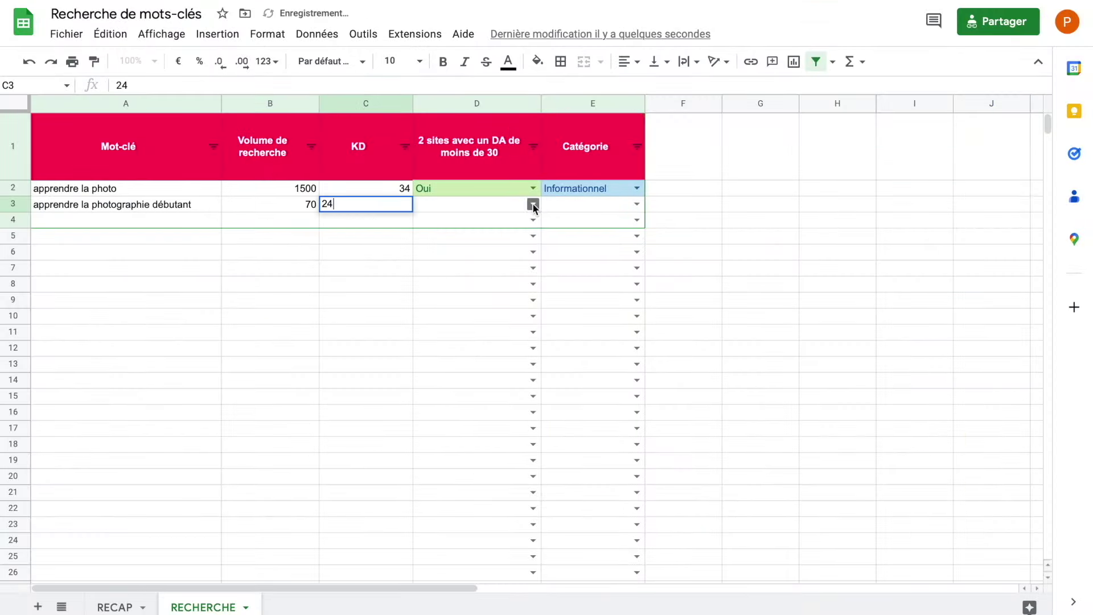
# Step: For "apprendre la photographie débutant", set the "2 sites avec un DA de moins de 30" column to Oui and Catégorie to Informationnel
pyautogui.click(532, 204)
pyautogui.click(514, 224)
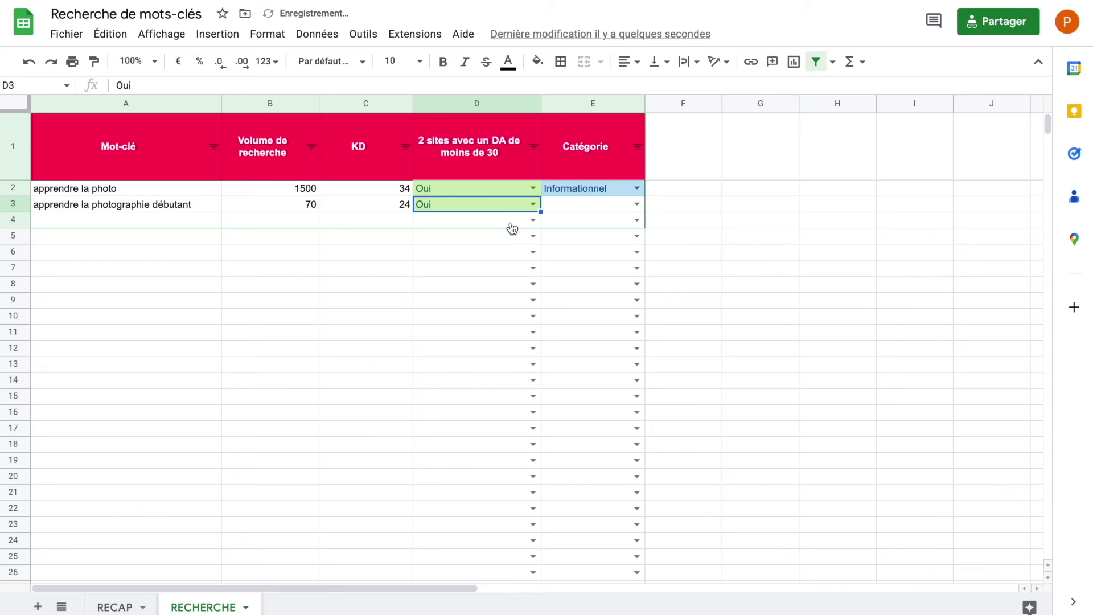
pyautogui.click(636, 204)
pyautogui.click(621, 229)
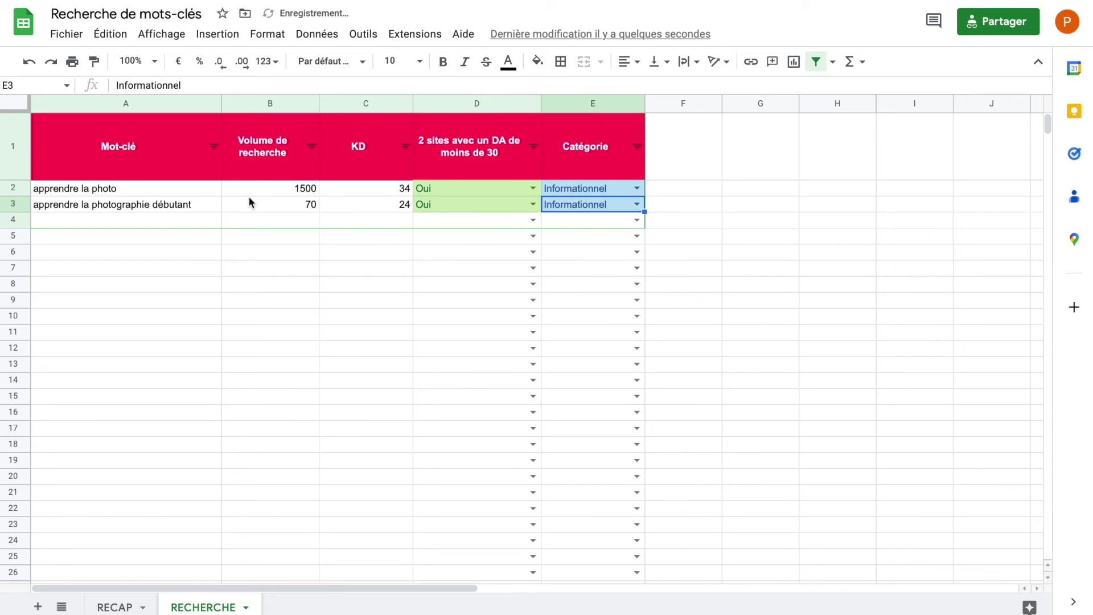
pyautogui.click(178, 225)
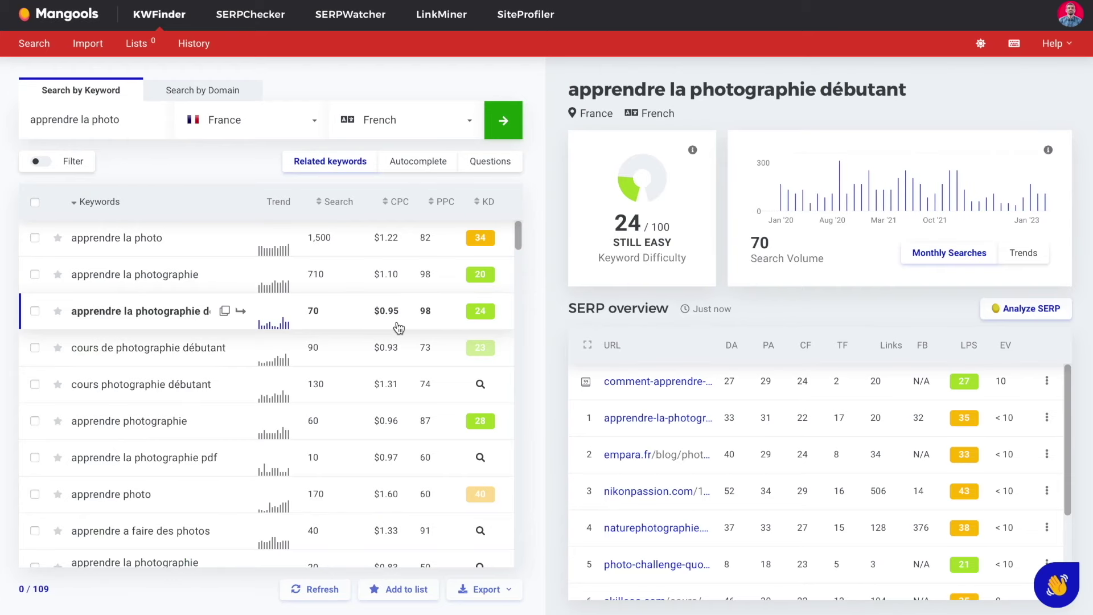
pyautogui.scroll(-1, 398, 328)
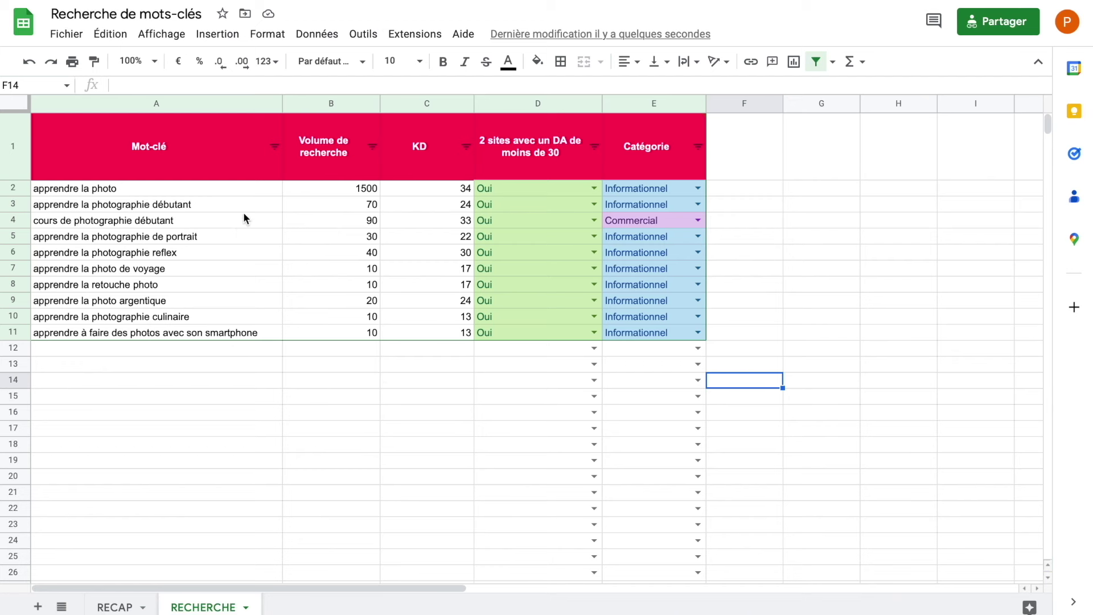
# Step: Review the more specific keywords recorded below "apprendre la photo" in the RECHERCHE sheet and compare their search volumes with it
pyautogui.moveTo(306, 239); pyautogui.dragTo(255, 339)
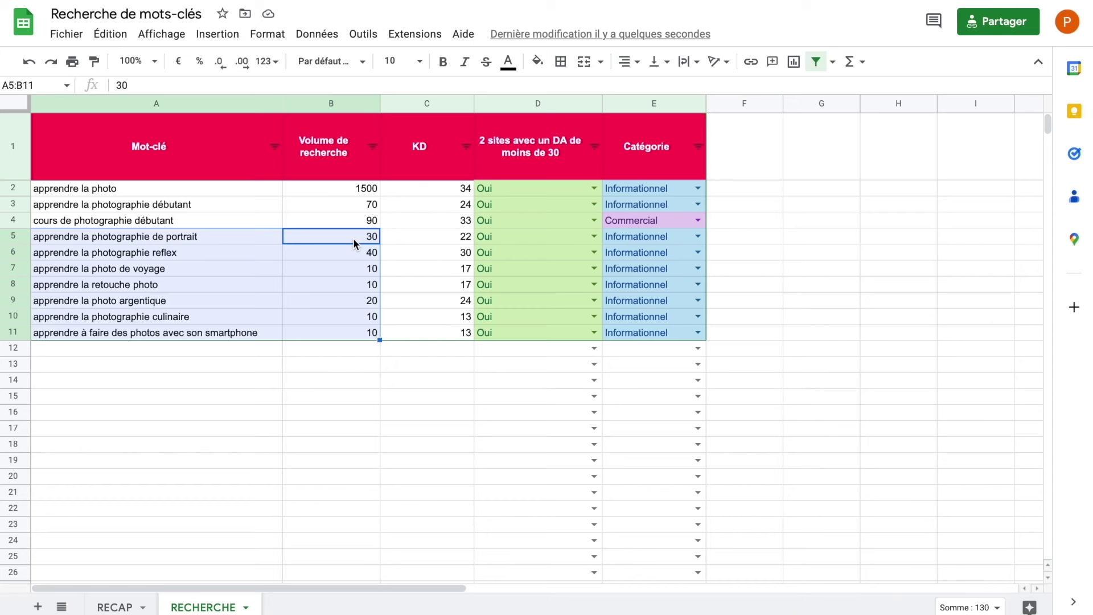
pyautogui.click(330, 186)
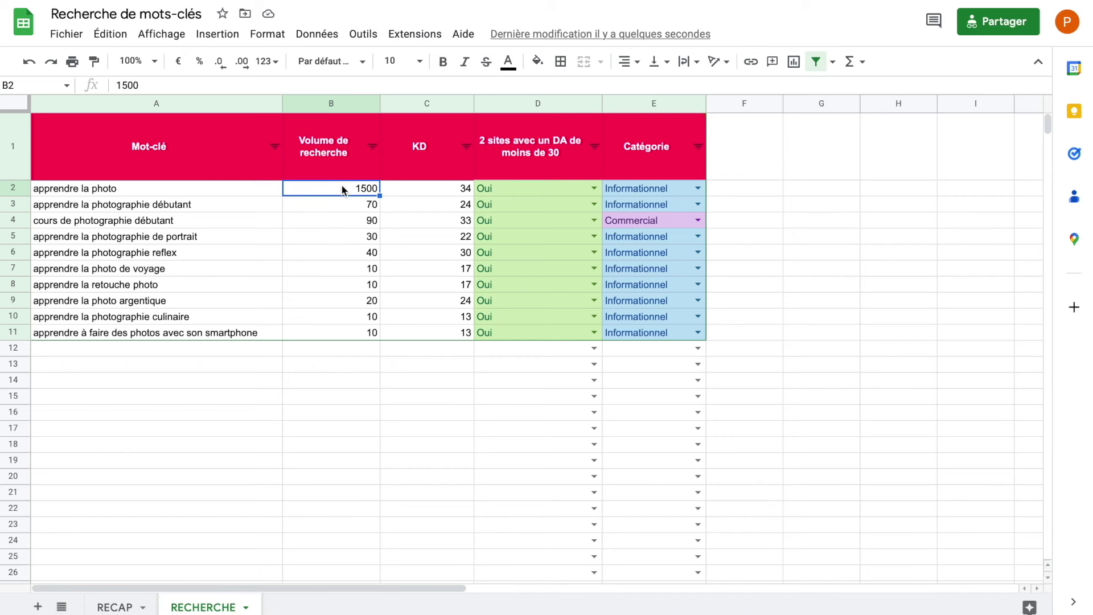
pyautogui.moveTo(317, 225); pyautogui.dragTo(261, 319)
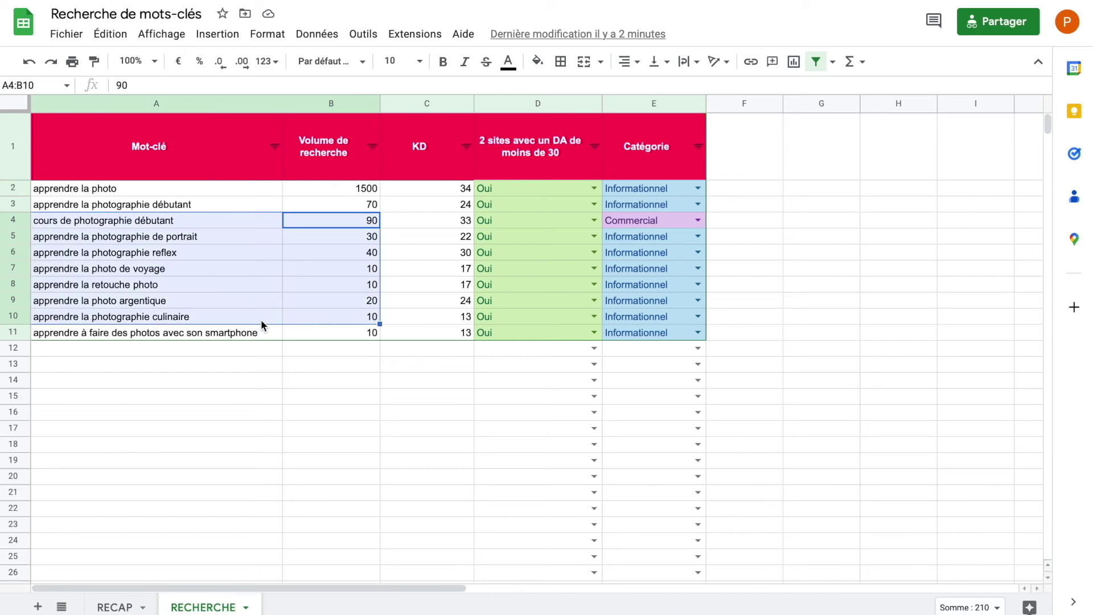
pyautogui.click(285, 333)
pyautogui.moveTo(259, 238); pyautogui.dragTo(239, 334)
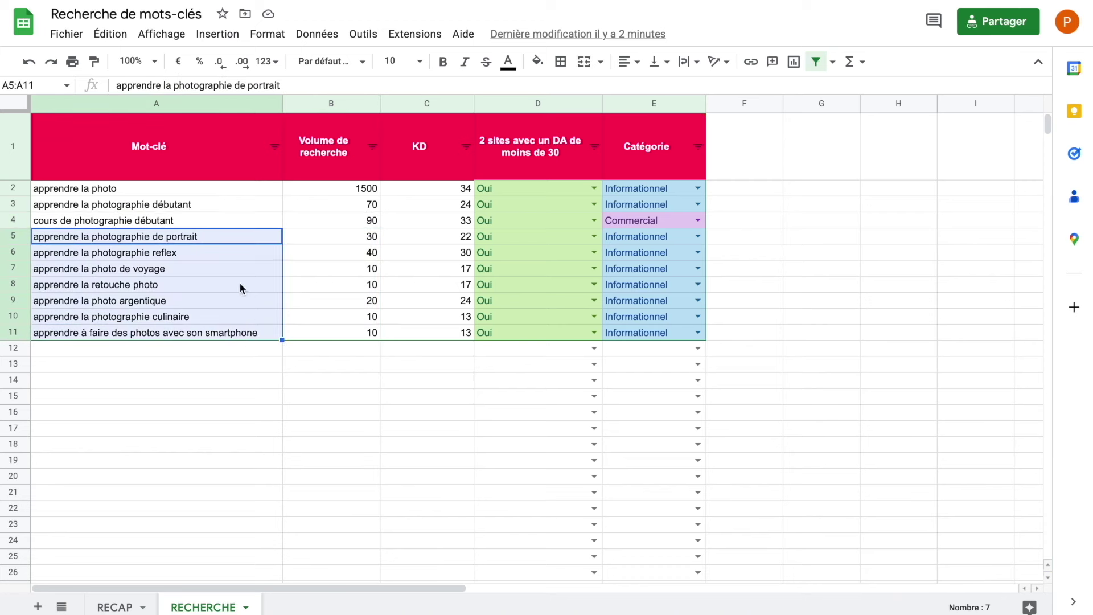
pyautogui.click(311, 253)
pyautogui.click(238, 254)
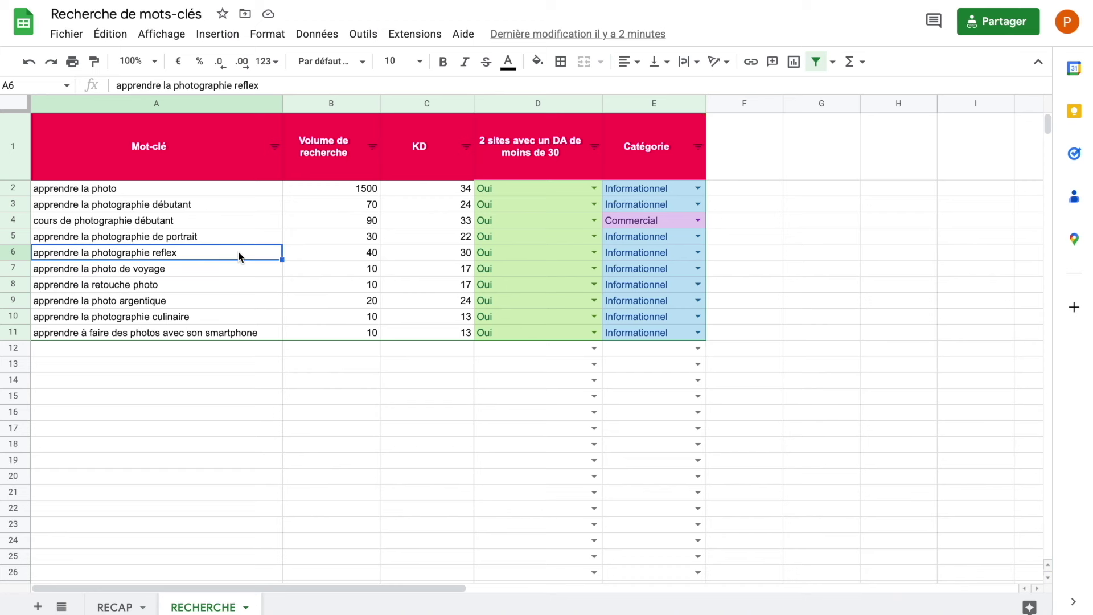
pyautogui.click(233, 267)
pyautogui.click(236, 286)
pyautogui.click(237, 300)
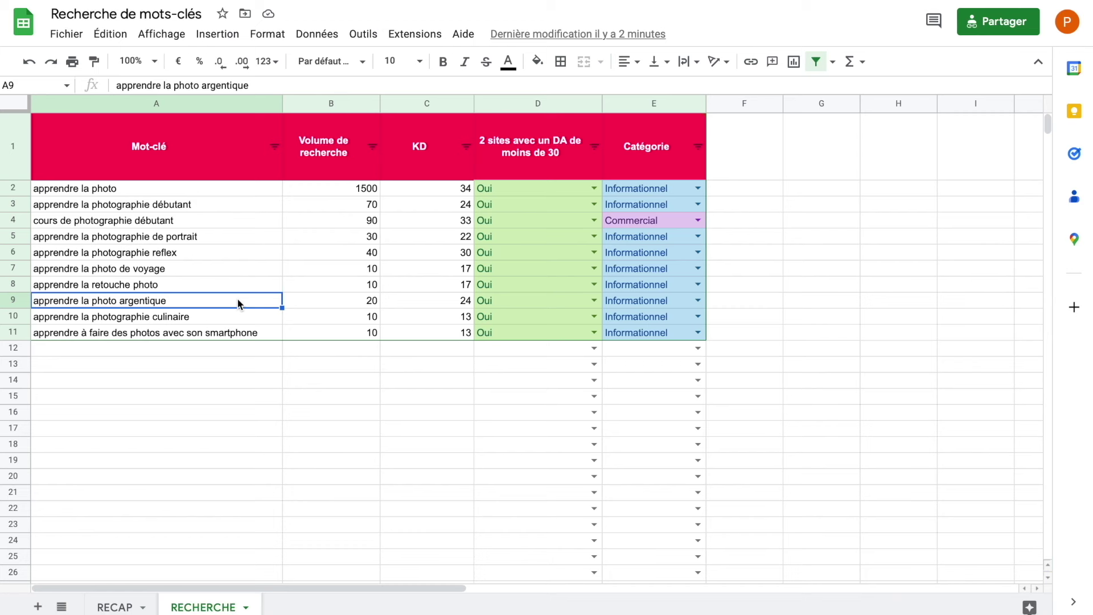
# Step: Review the KD and "2 sites avec un DA de moins de 30" columns for the recorded keywords
pyautogui.click(424, 271)
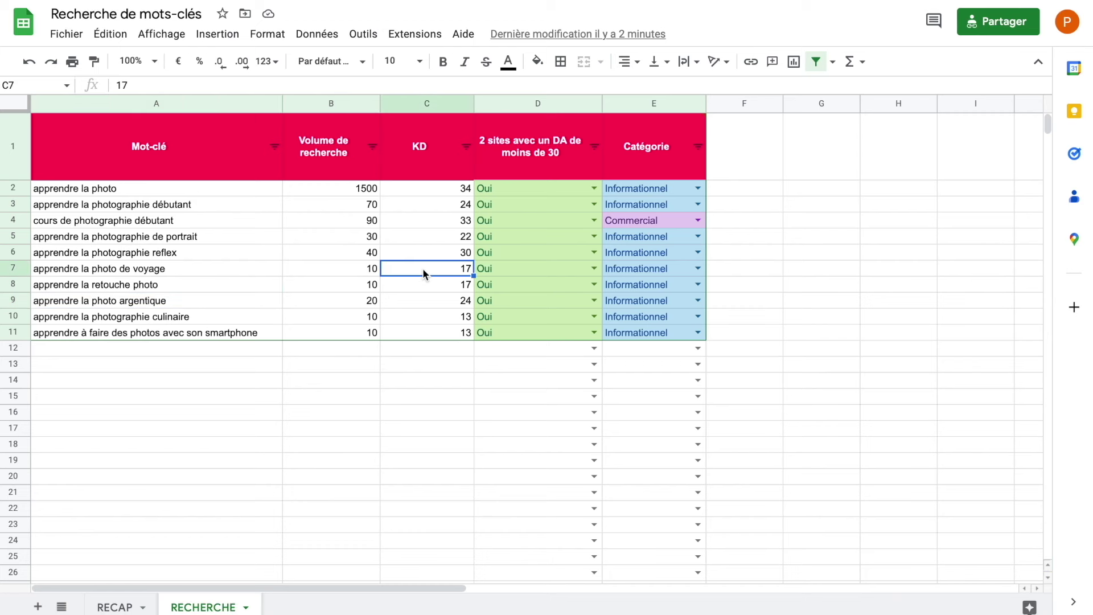
pyautogui.click(442, 320)
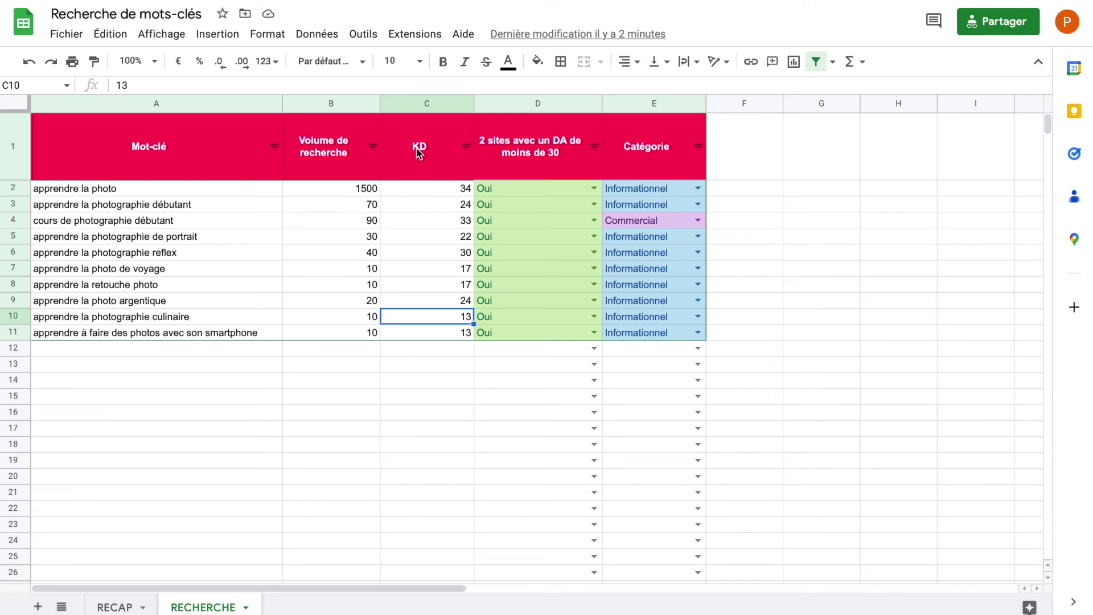
pyautogui.click(521, 143)
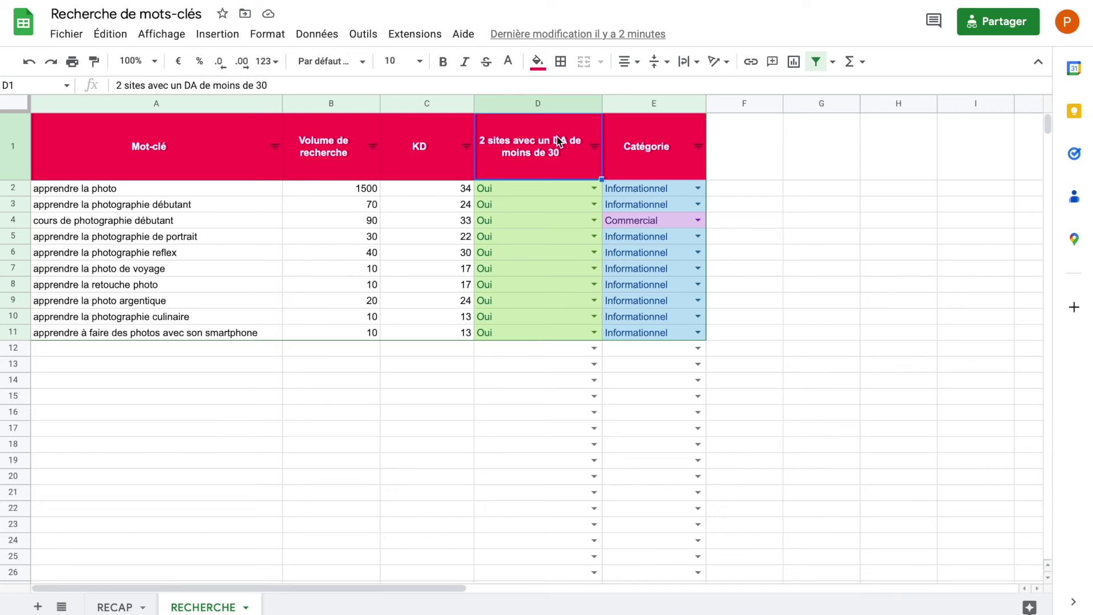
pyautogui.click(8, 221)
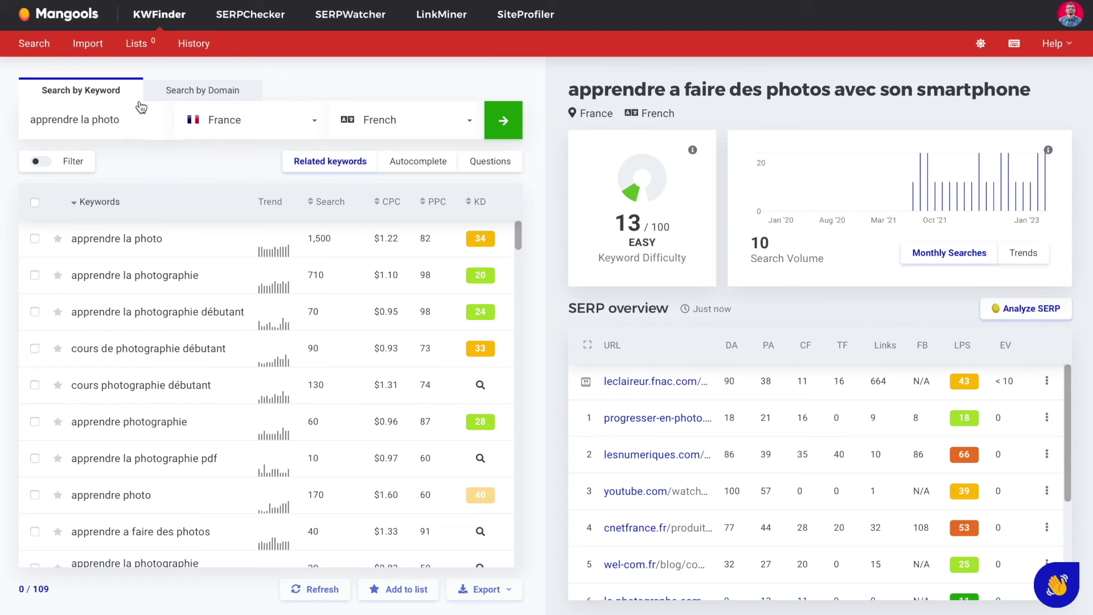
# Step: Search KWFinder for keywords related to "appareil photo" in France, in French
pyautogui.moveTo(127, 118); pyautogui.dragTo(3, 119)
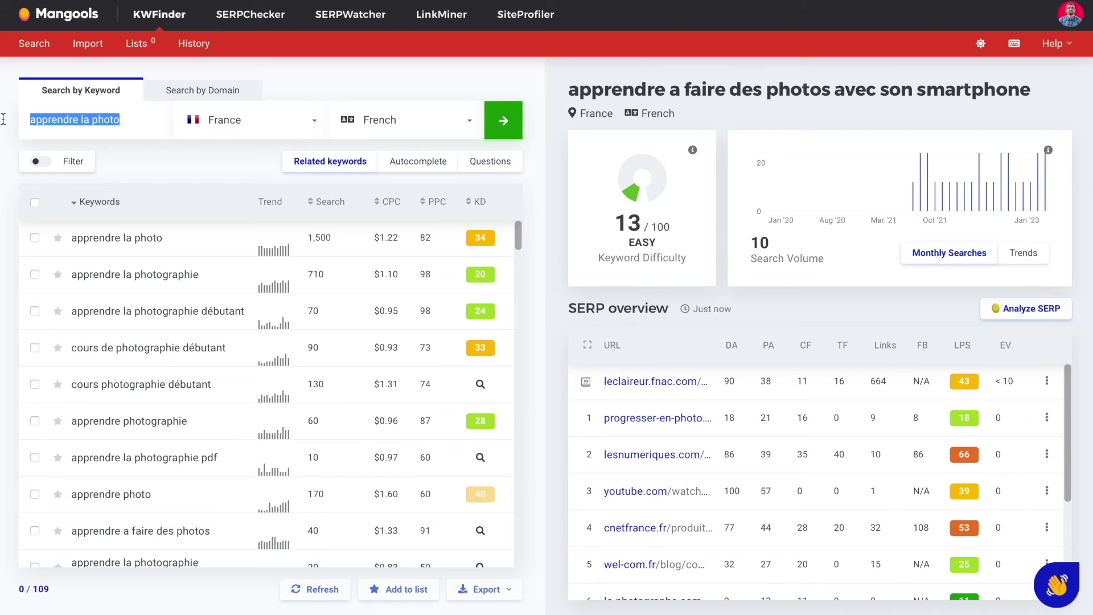
pyautogui.write('appareil p')
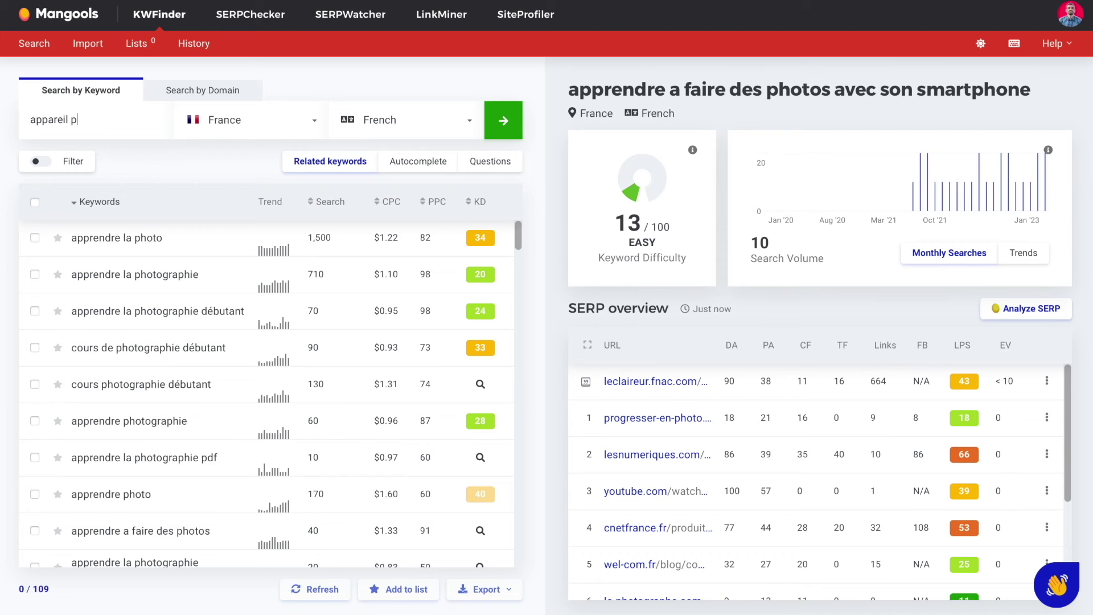
pyautogui.write('hoto')
pyautogui.press('Return')
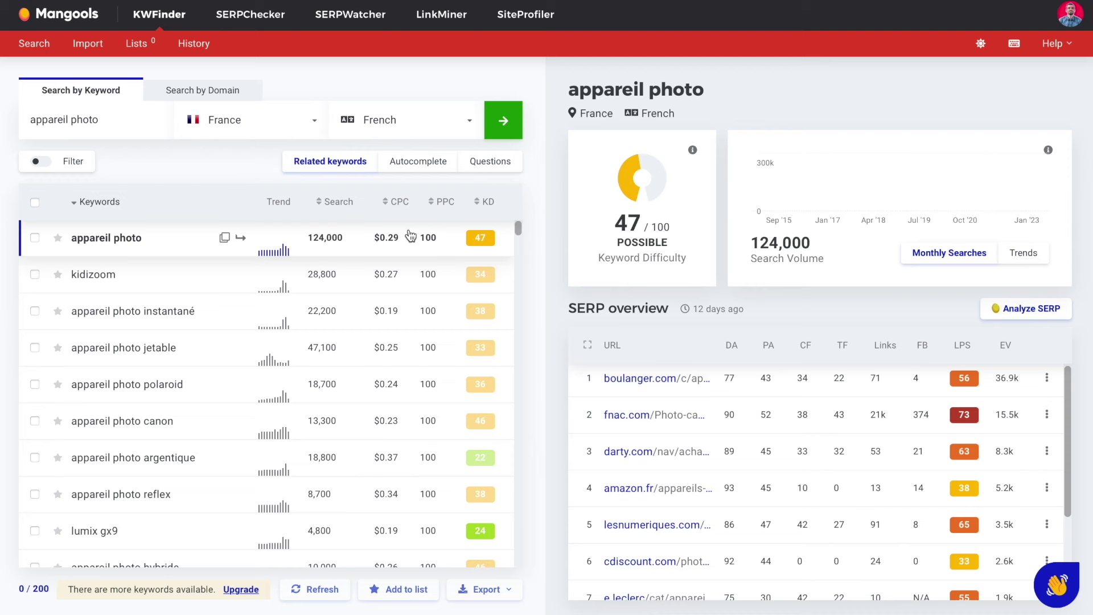
# Step: Examine the keyword difficulty of "appareil photo" and the DA of its ranking sites, checking for at least two below 30
pyautogui.moveTo(472, 244)
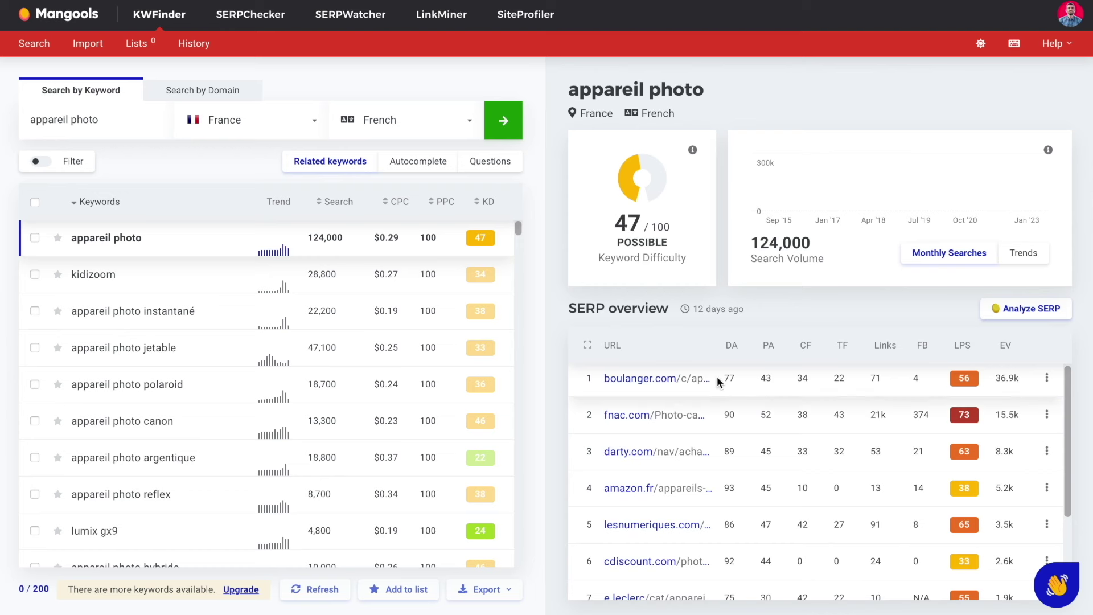
pyautogui.scroll(-1, 731, 384)
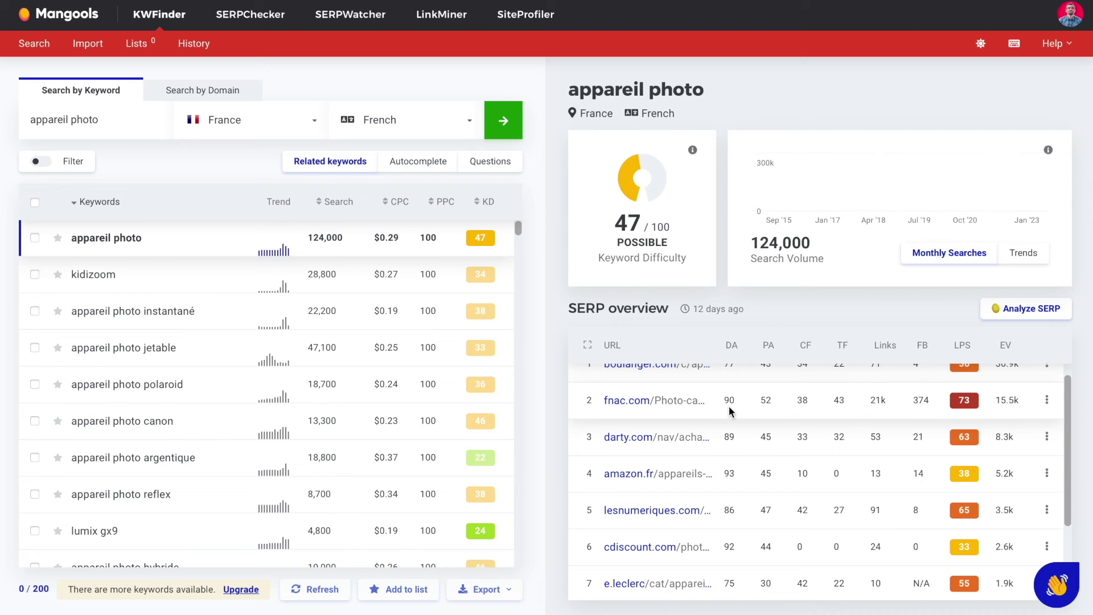
pyautogui.scroll(-3, 731, 444)
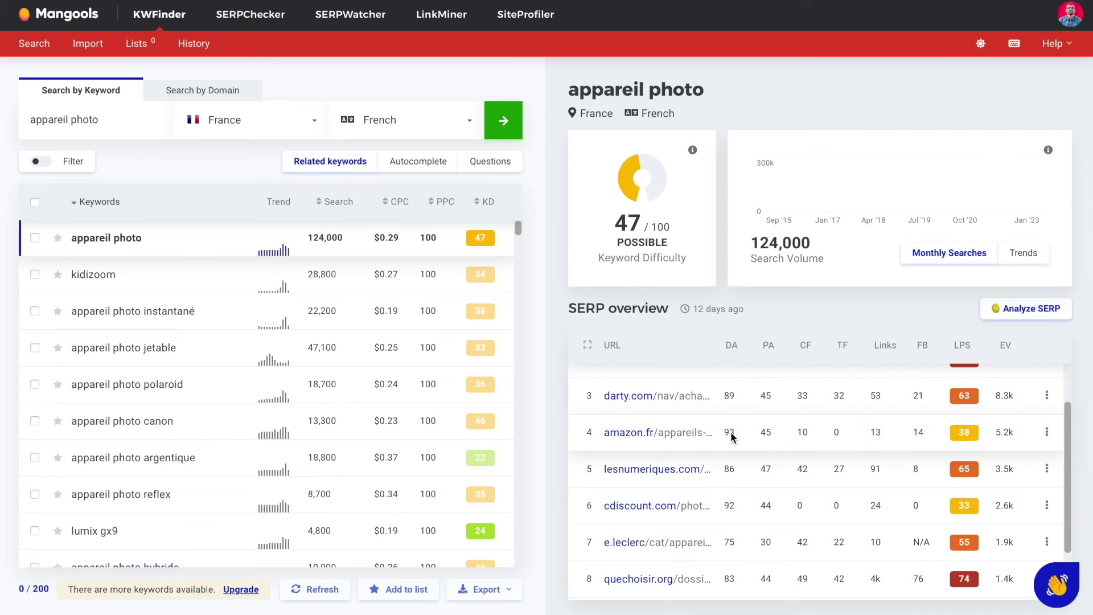
pyautogui.scroll(-5, 732, 501)
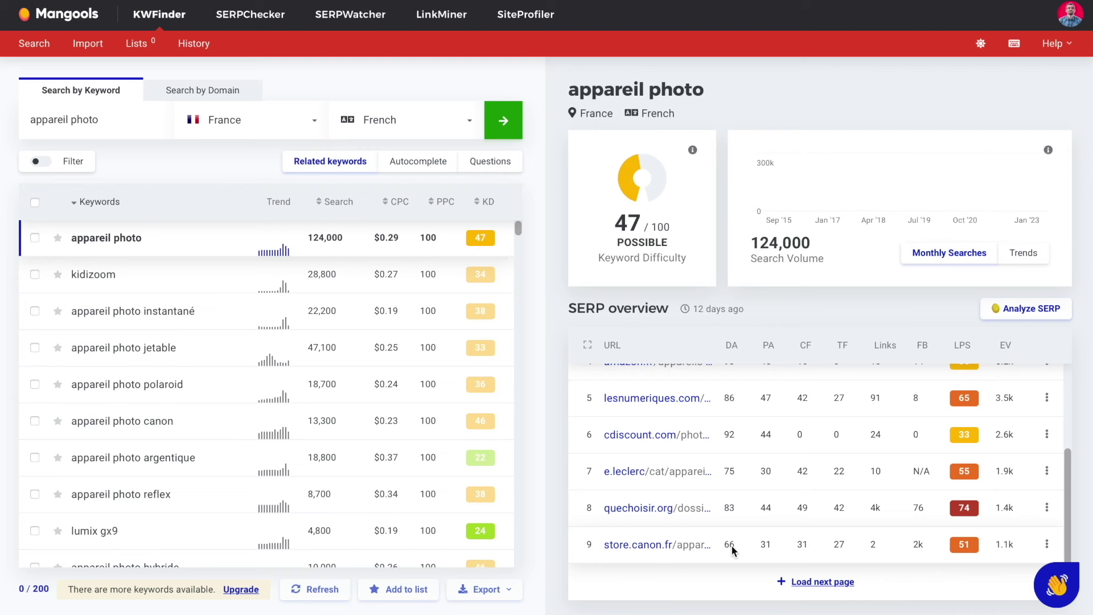
pyautogui.scroll(5, 732, 548)
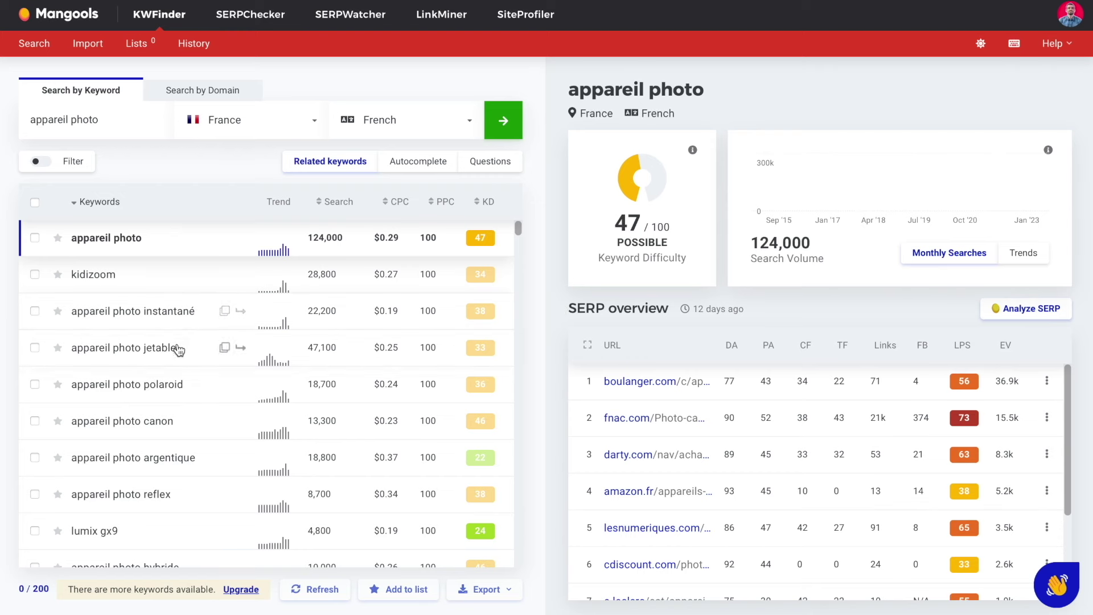
# Step: Load the metrics for "appareil photo instantané" and check its search results
pyautogui.click(177, 315)
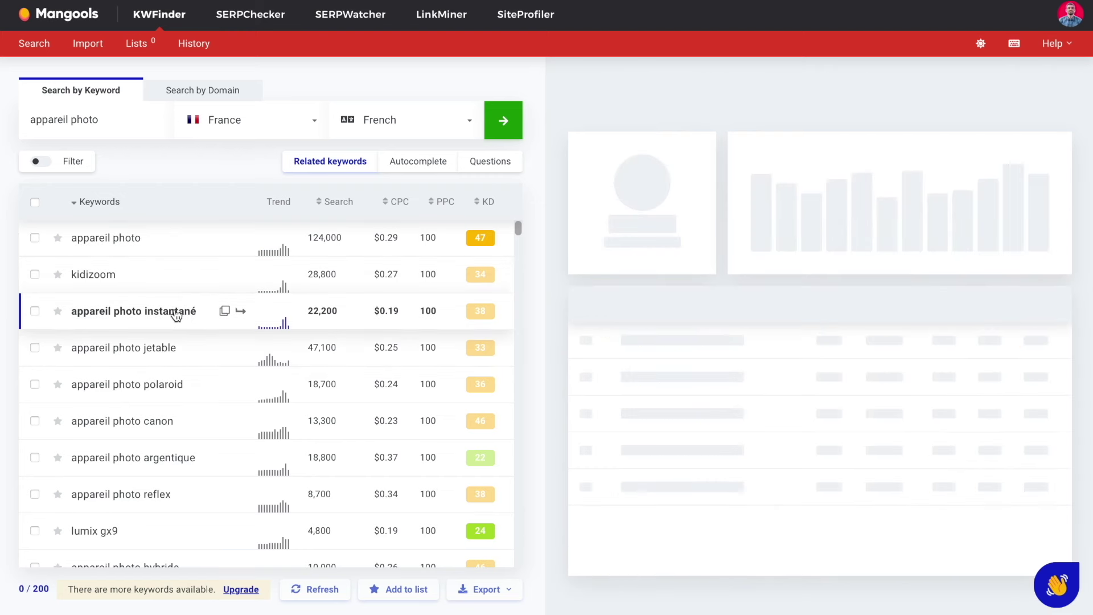
pyautogui.scroll(-3, 575, 385)
pyautogui.scroll(-1, 228, 370)
# Step: Load the metrics for "appareil photo jetable" and examine its keyword difficulty and the DA of the ranking sites
pyautogui.click(190, 317)
pyautogui.scroll(-3, 766, 441)
pyautogui.scroll(3, 732, 509)
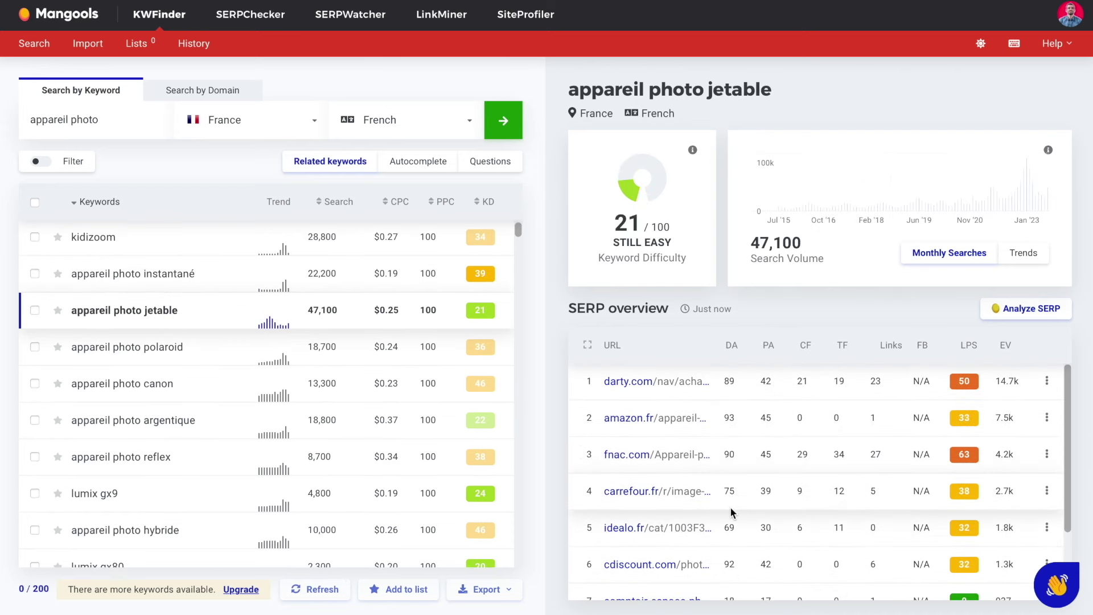
pyautogui.scroll(-3, 732, 512)
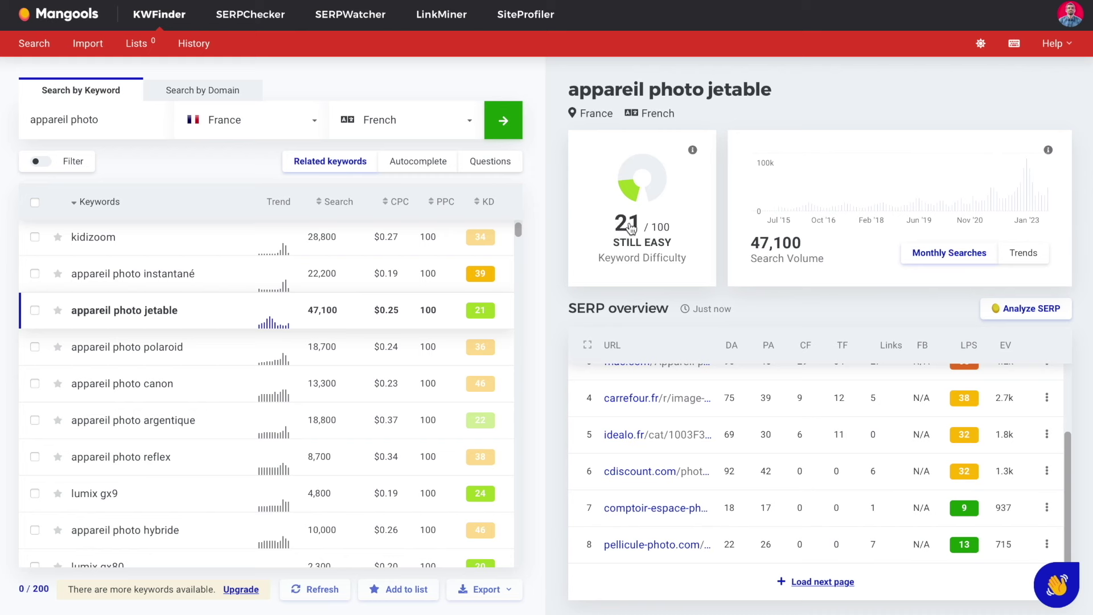
pyautogui.scroll(3, 743, 510)
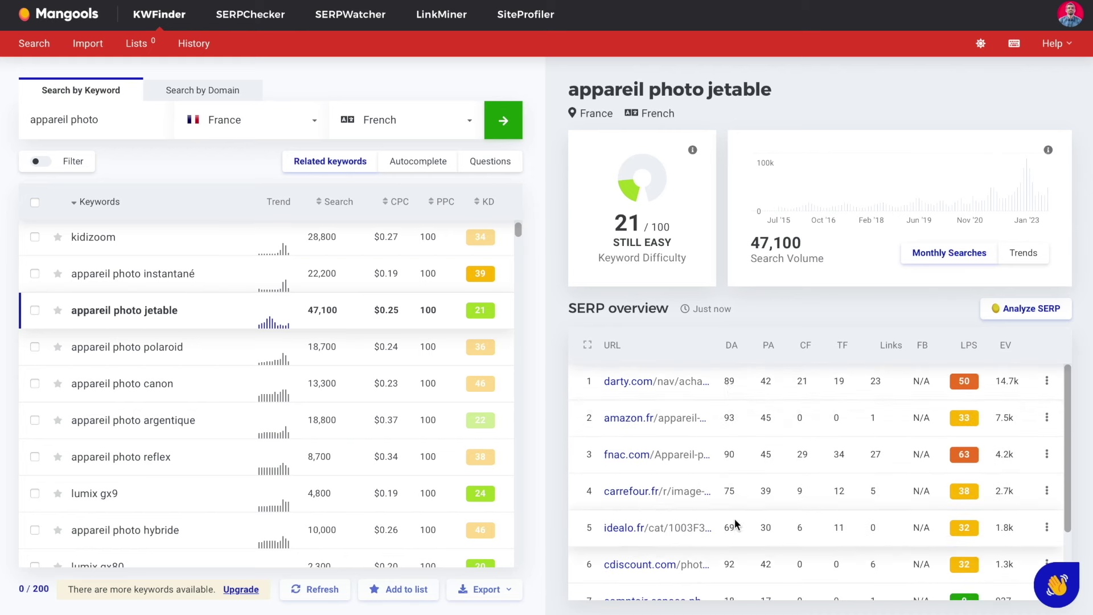
pyautogui.scroll(-1, 737, 500)
pyautogui.scroll(-2, 730, 480)
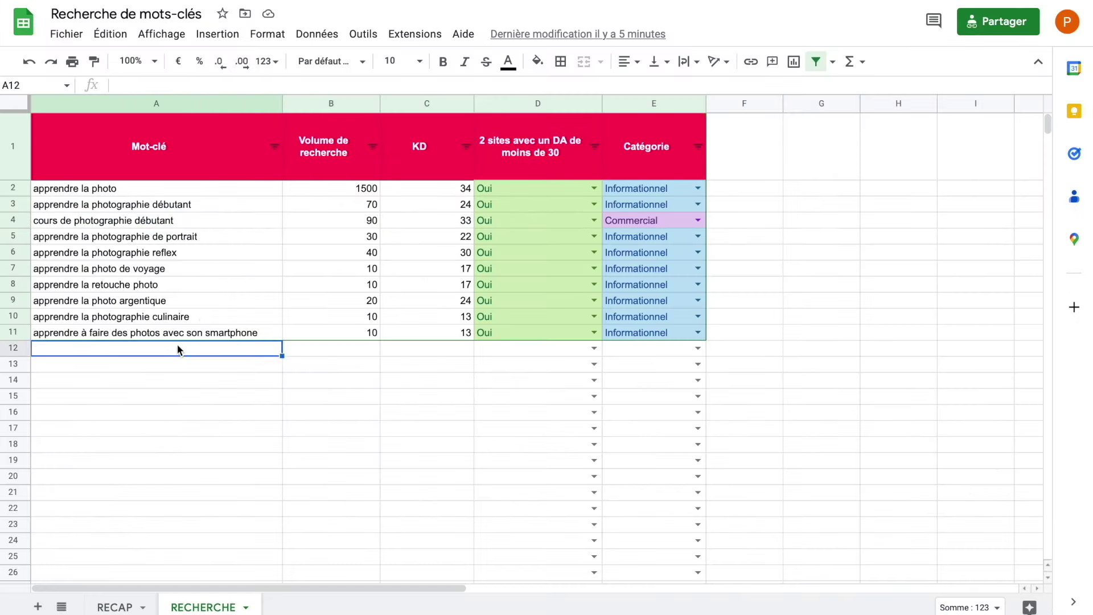
# Step: Record "appareil photo jetable" in row 12 with volume 47100, KD 21, "Oui" for low-DA sites and the category Commercial
pyautogui.write('appareil photo jetable')
pyautogui.press('Tab')
pyautogui.write('47100')
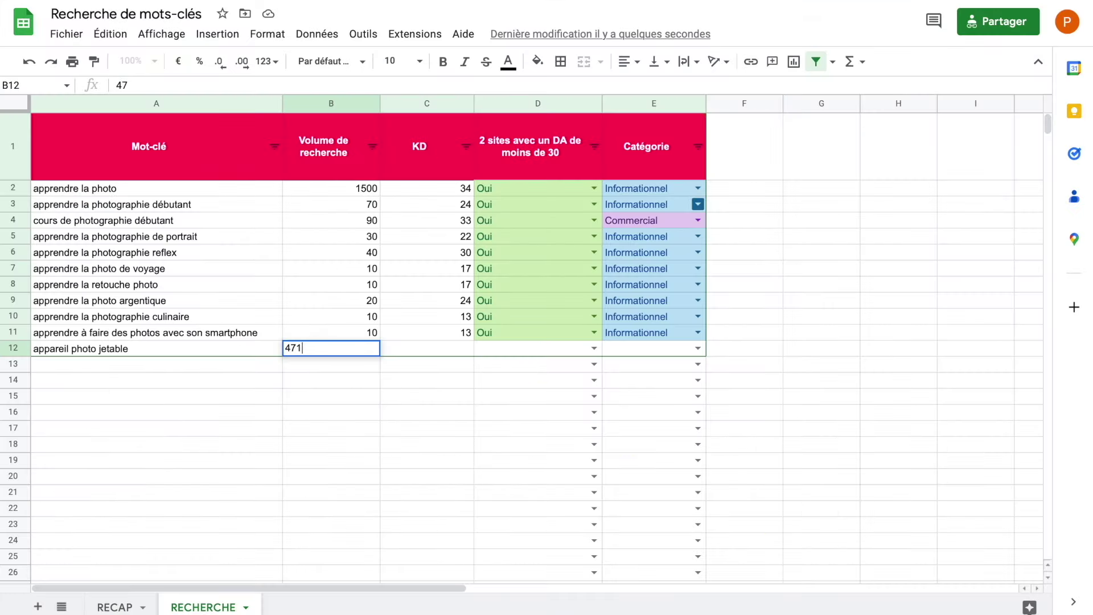
pyautogui.press('Tab')
pyautogui.write('21')
pyautogui.press('Tab')
pyautogui.write('Oui')
pyautogui.click(698, 348)
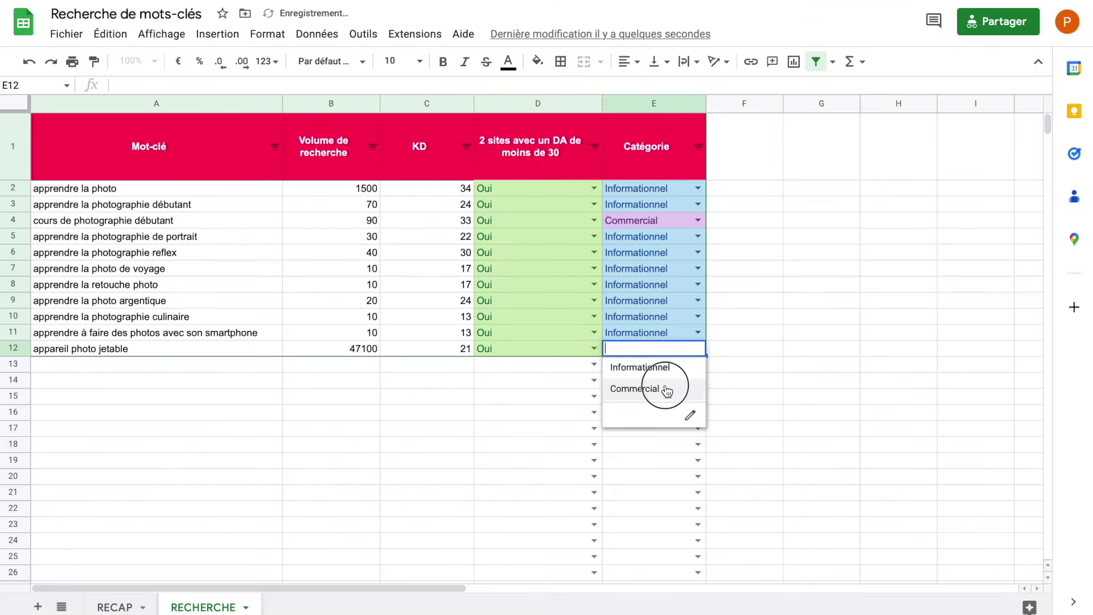
pyautogui.click(640, 387)
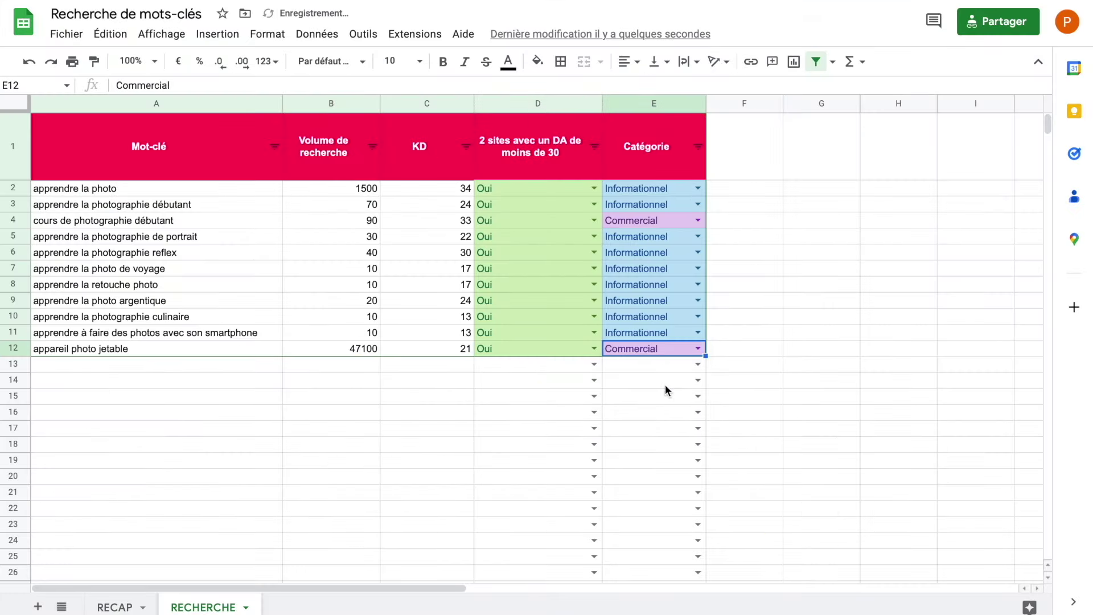
pyautogui.click(724, 352)
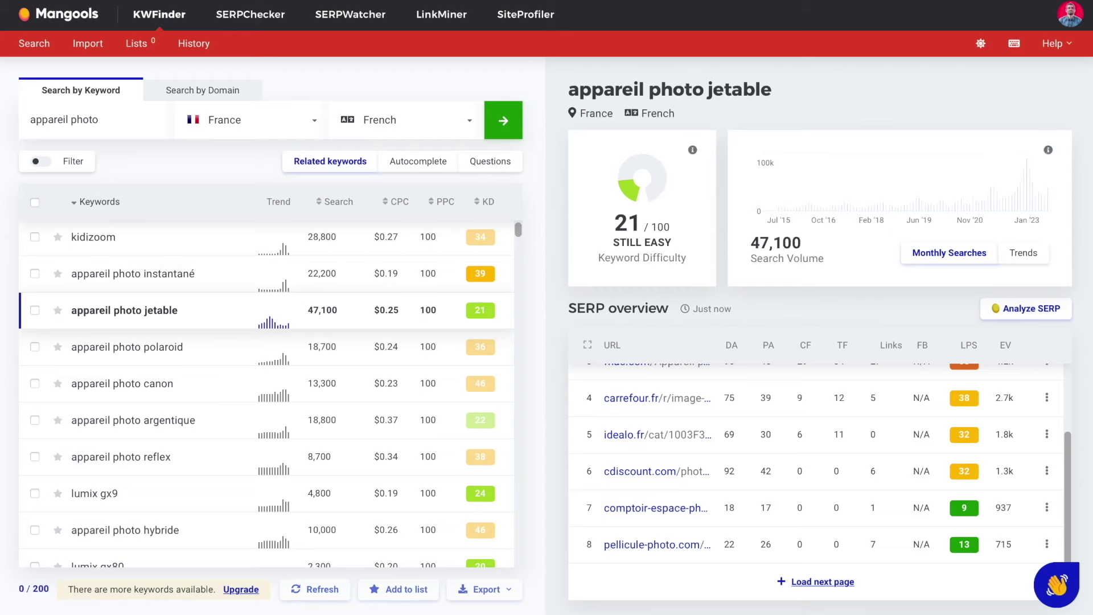
# Step: In KWFinder, load the metrics for "appareil photo polaroid", "appareil photo canon" and "appareil photo argentique"
pyautogui.scroll(3, 685, 418)
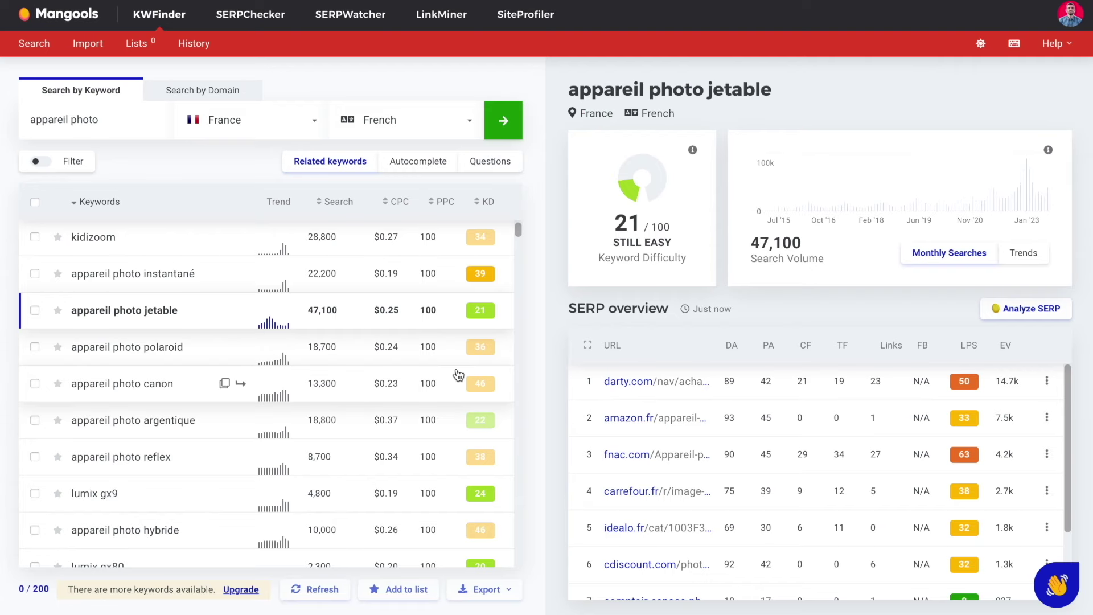
pyautogui.click(127, 347)
pyautogui.click(177, 391)
pyautogui.click(182, 422)
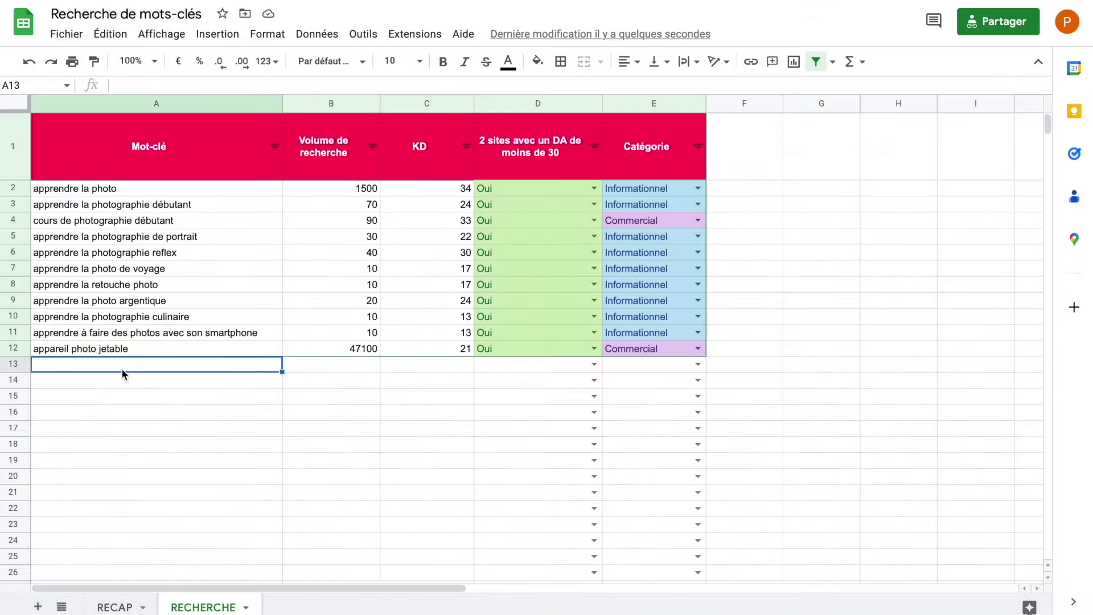
# Step: Add "appareil photo argentique" as the keyword in row 13 of the sheet, and check "appareil photo reflex" and "lumix gx9" in KWFinder
pyautogui.write('appareil photo argentique')
pyautogui.press('Tab')
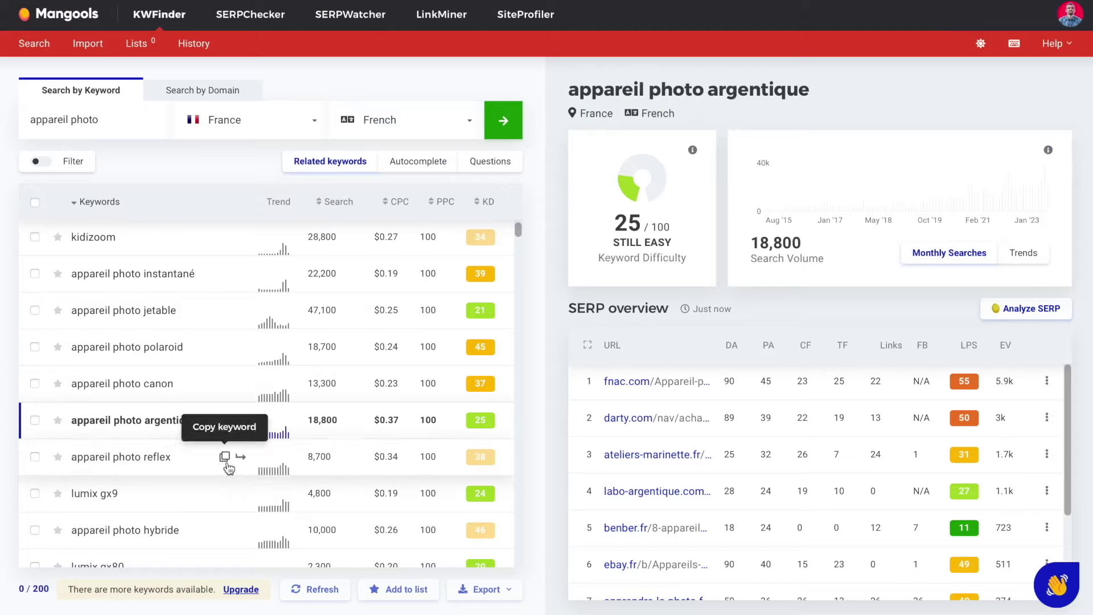
pyautogui.click(225, 456)
pyautogui.click(95, 493)
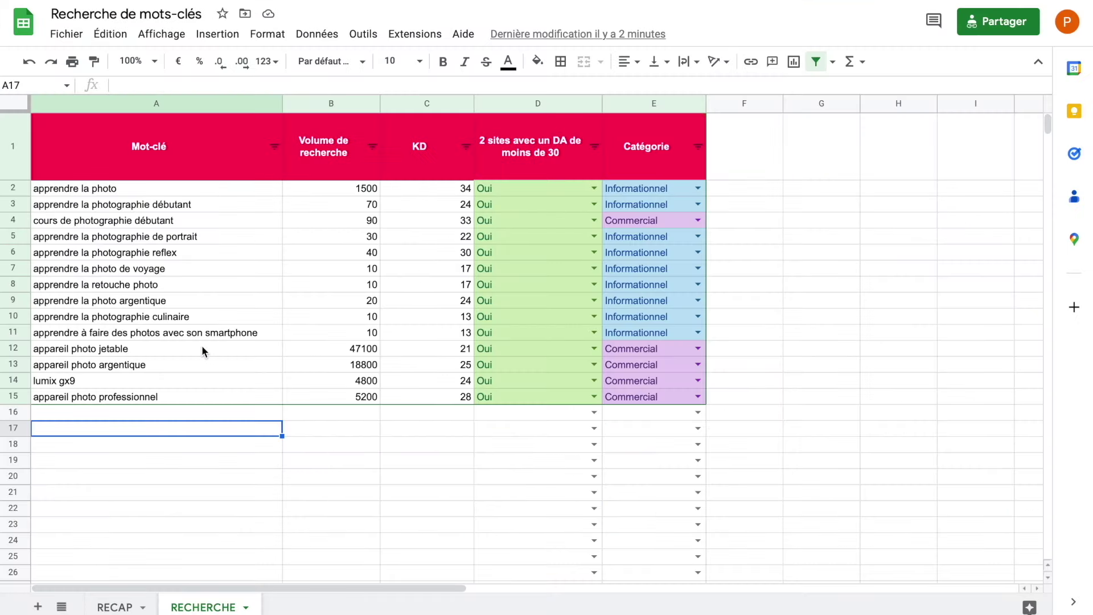
# Step: Select the camera keywords in A12:A15 of the research sheet to review them together
pyautogui.moveTo(202, 348); pyautogui.dragTo(217, 393)
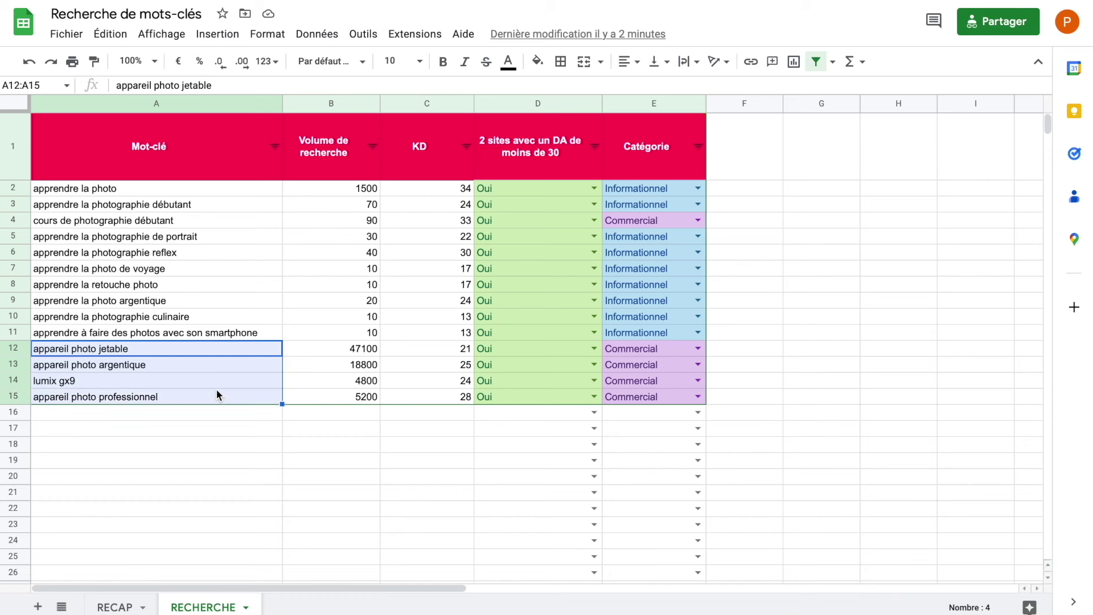
pyautogui.click(215, 391)
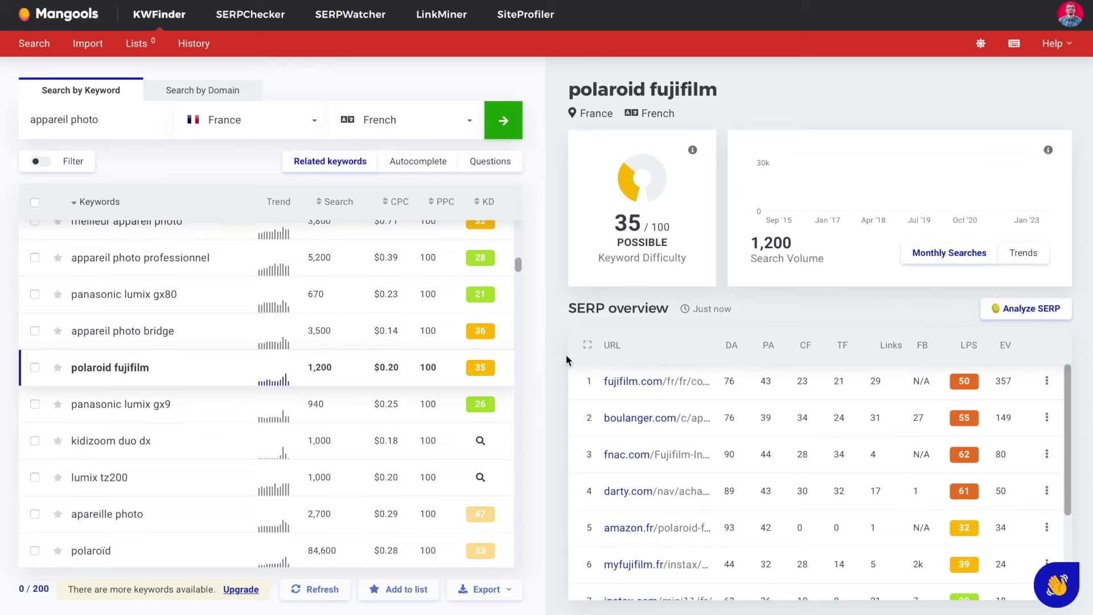
# Step: Examine the DA of the sites ranking for "polaroid fujifilm" in KWFinder, checking for values below 30
pyautogui.scroll(-2, 752, 464)
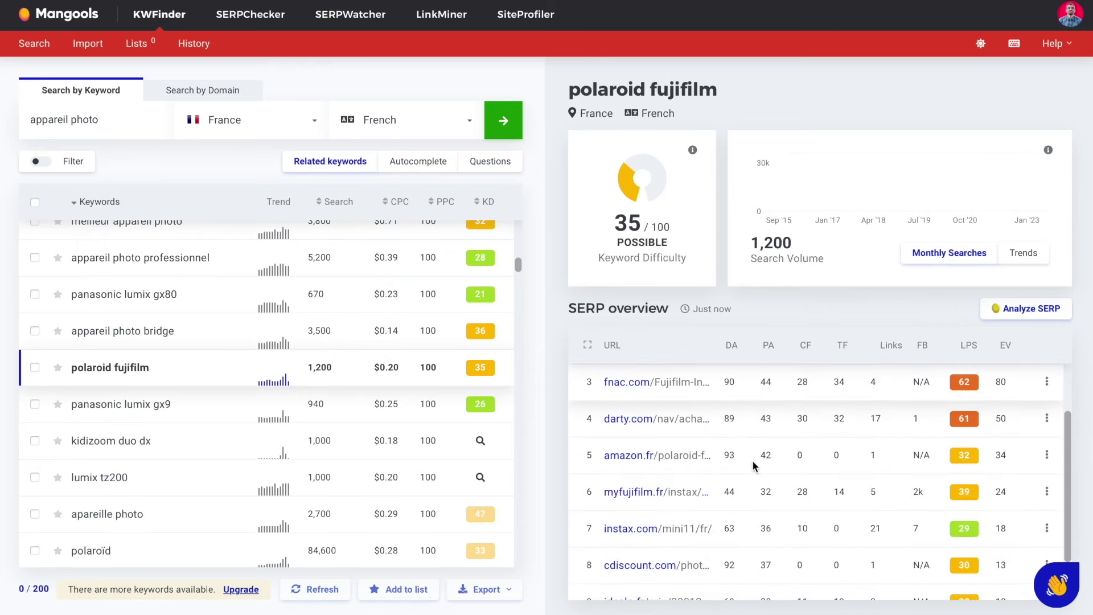
pyautogui.scroll(-2, 752, 464)
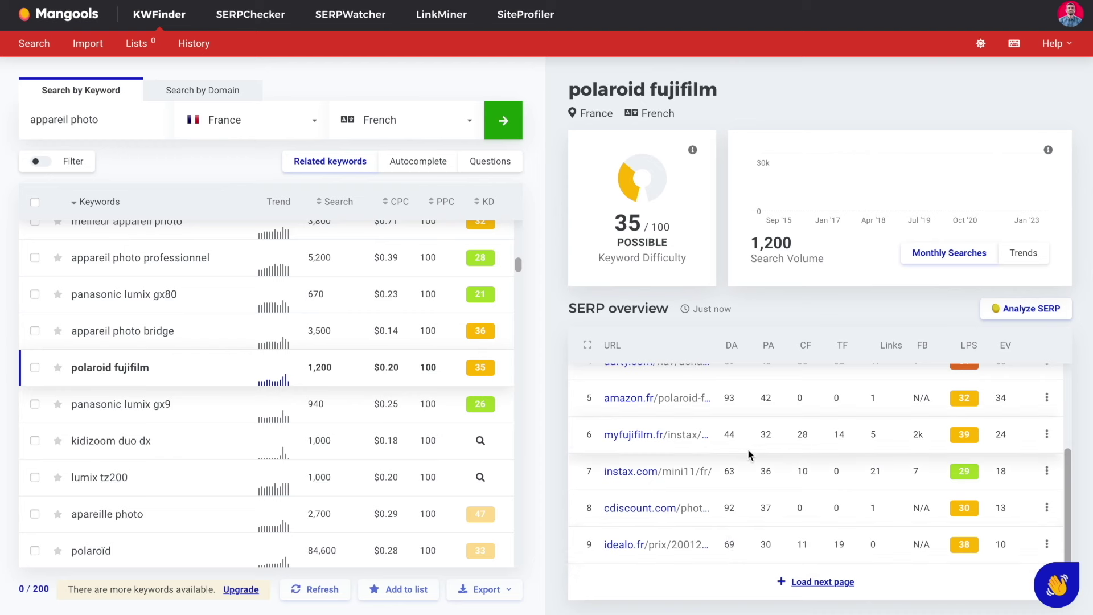
pyautogui.scroll(4, 748, 454)
pyautogui.moveTo(732, 345)
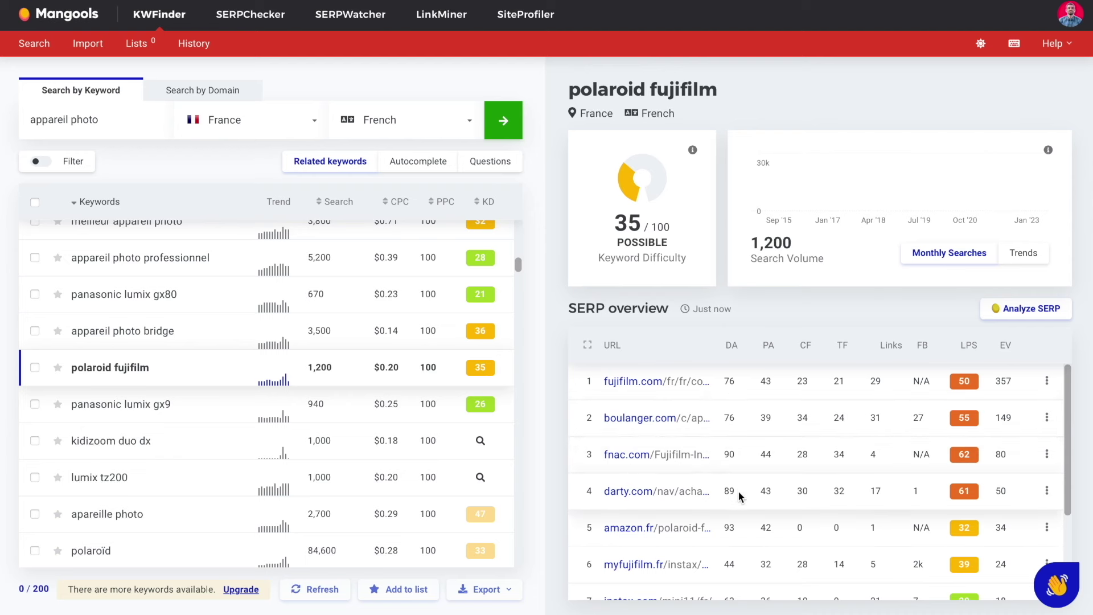
pyautogui.scroll(-3, 743, 495)
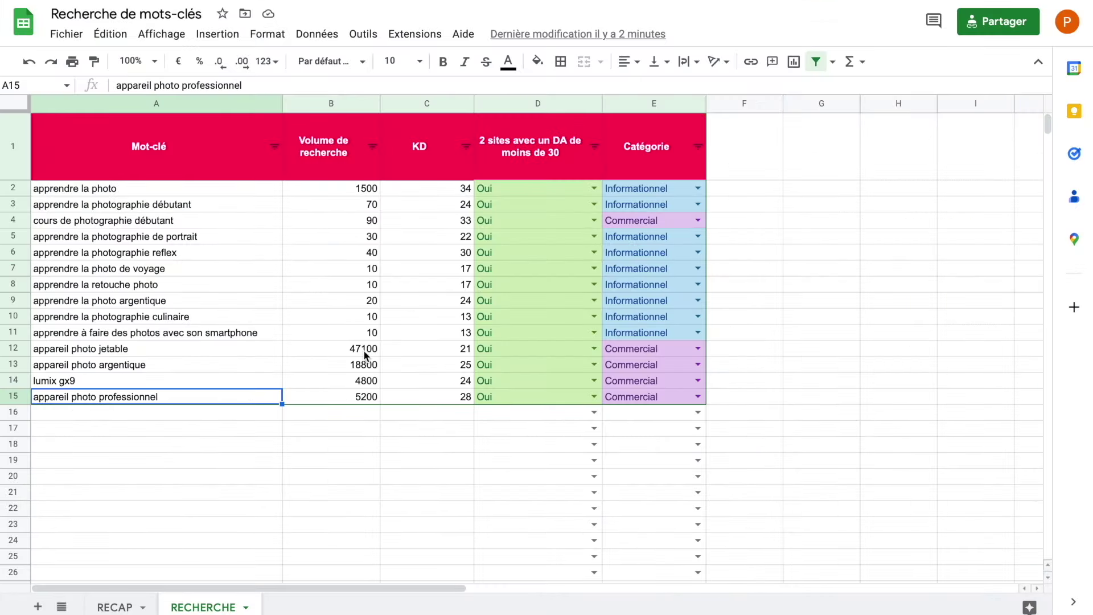
# Step: Review the camera keywords in rows 12 to 15 of the research sheet one by one
pyautogui.moveTo(156, 351); pyautogui.dragTo(172, 399)
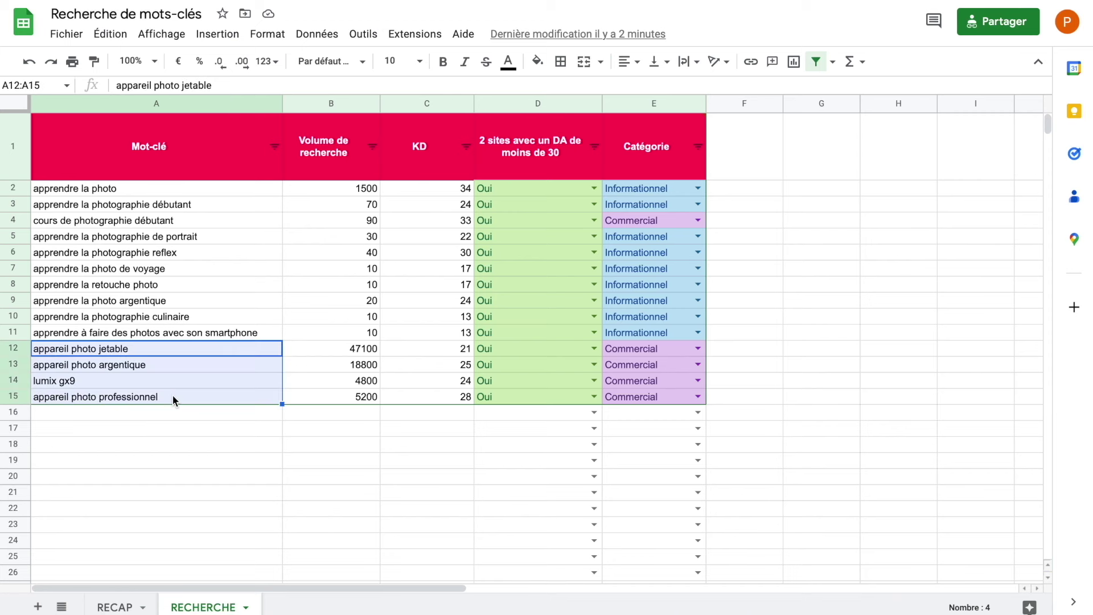
pyautogui.click(173, 395)
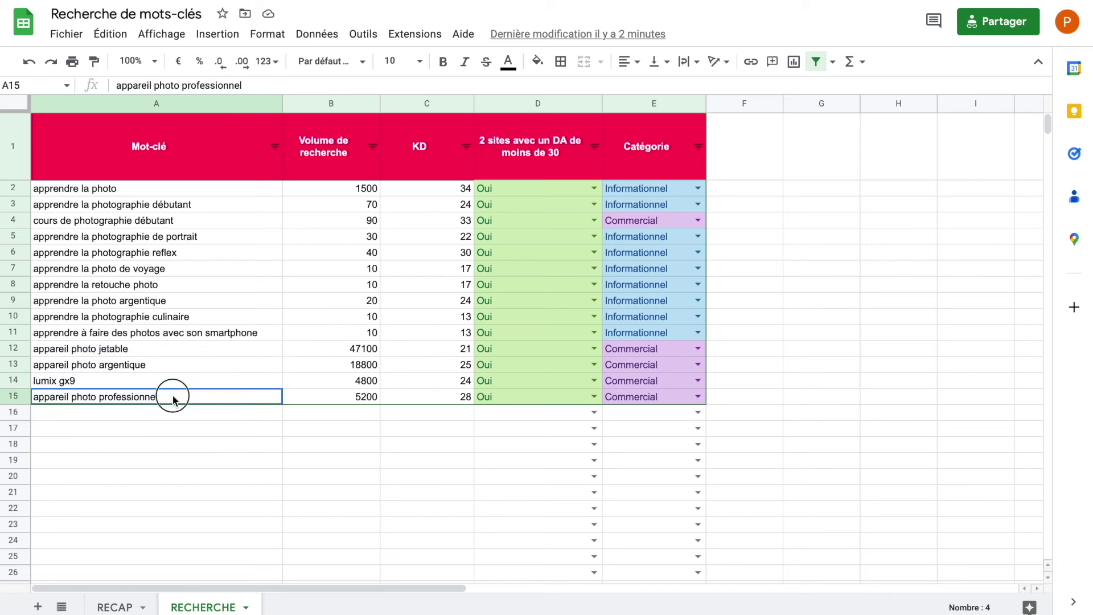
pyautogui.click(176, 349)
pyautogui.click(174, 364)
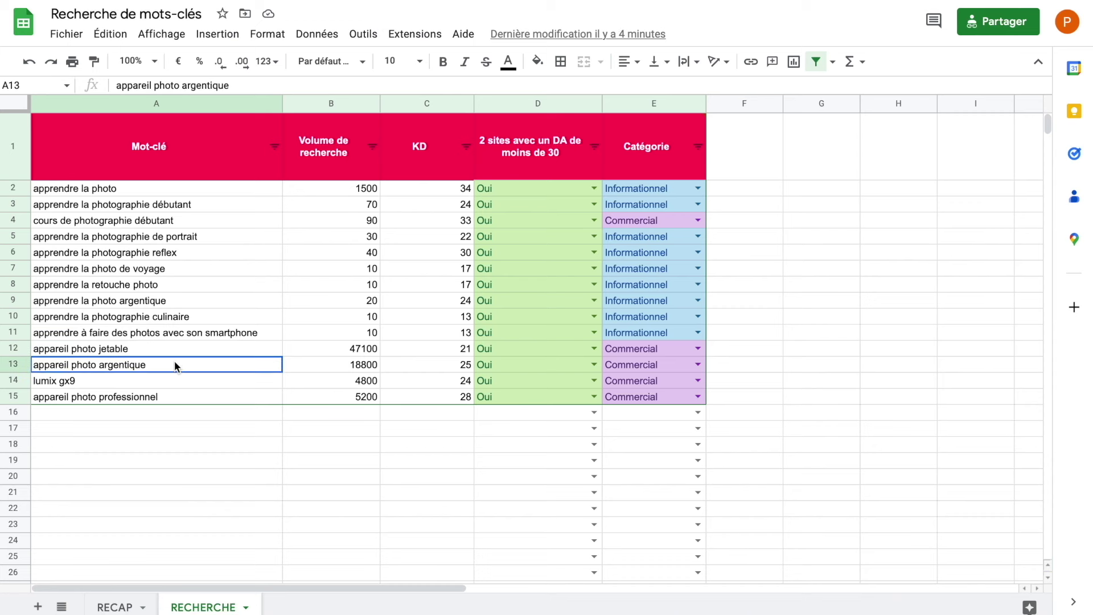
pyautogui.click(175, 380)
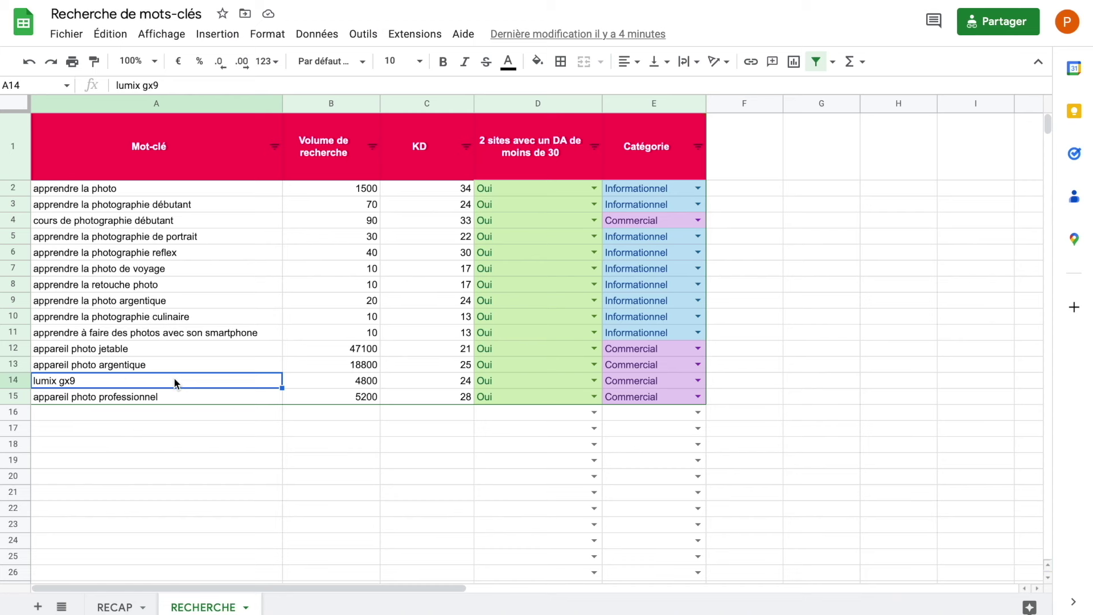
pyautogui.click(173, 396)
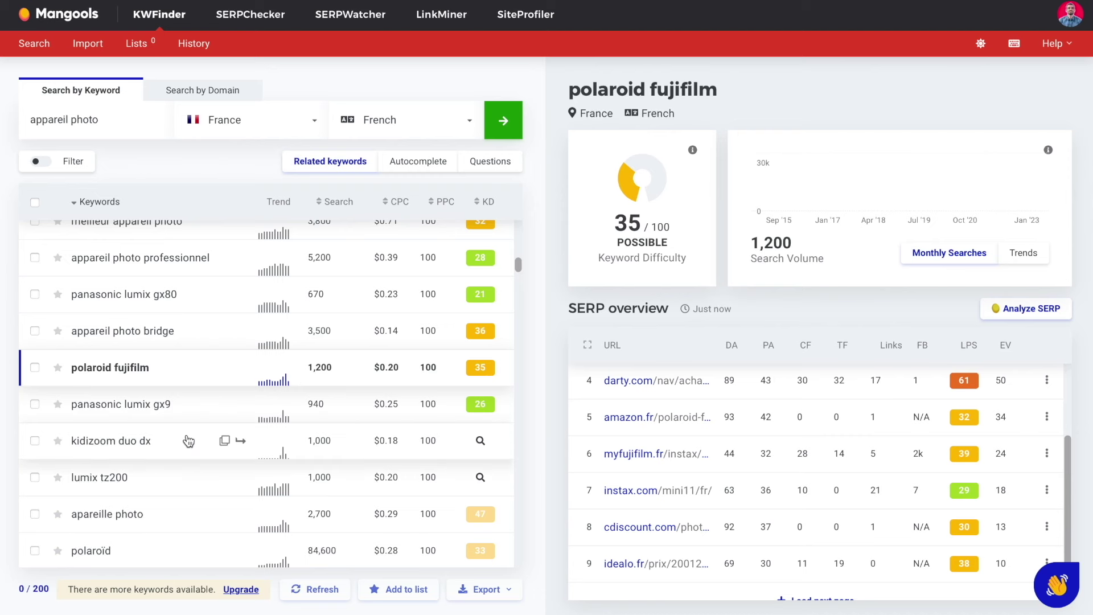
# Step: Switch KWFinder to searching by domain, then dismiss the guide pop-up on the Apprendre la photo site and copy the site's address
pyautogui.click(180, 92)
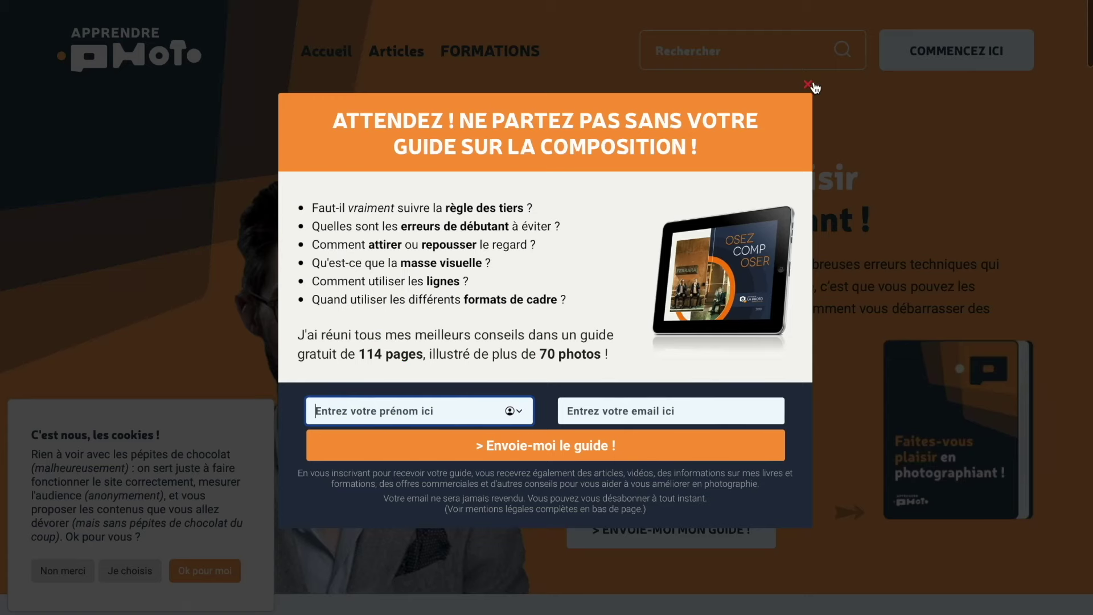
pyautogui.click(809, 84)
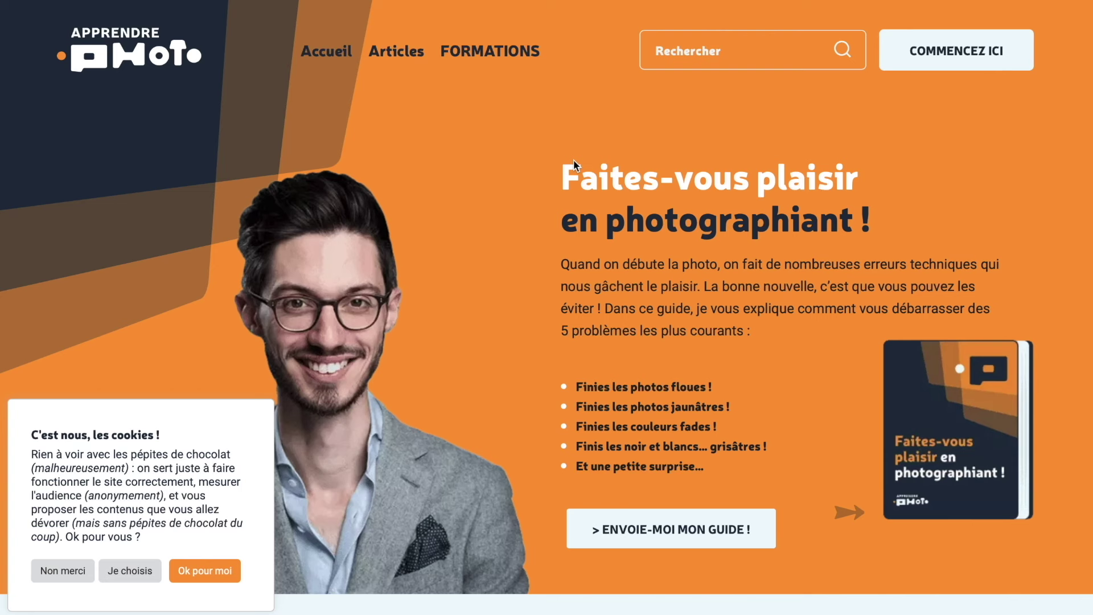
pyautogui.click(650, 3)
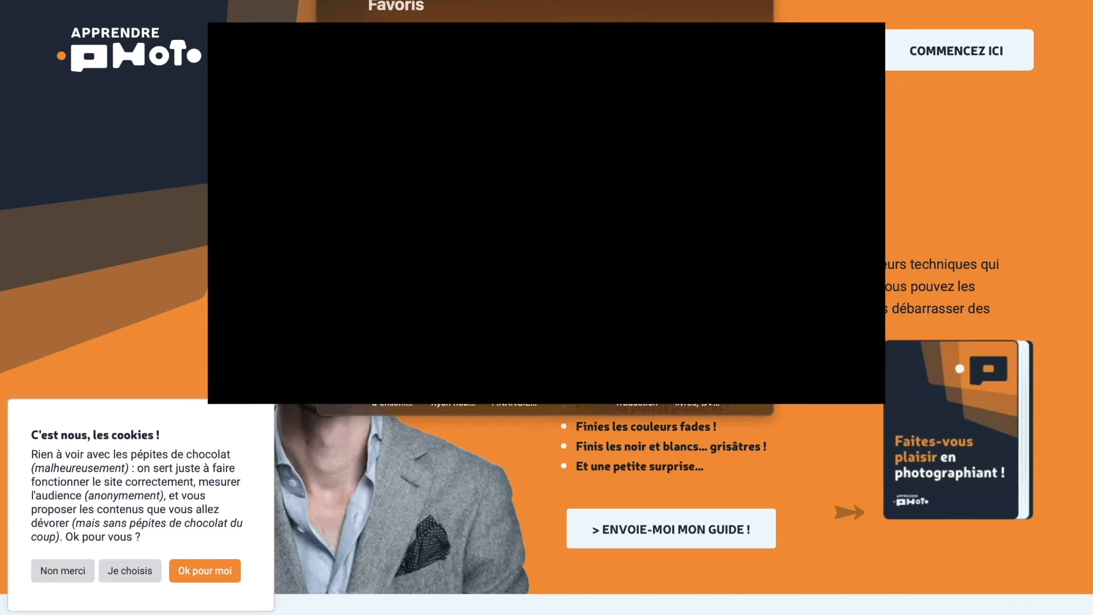
pyautogui.press('Escape')
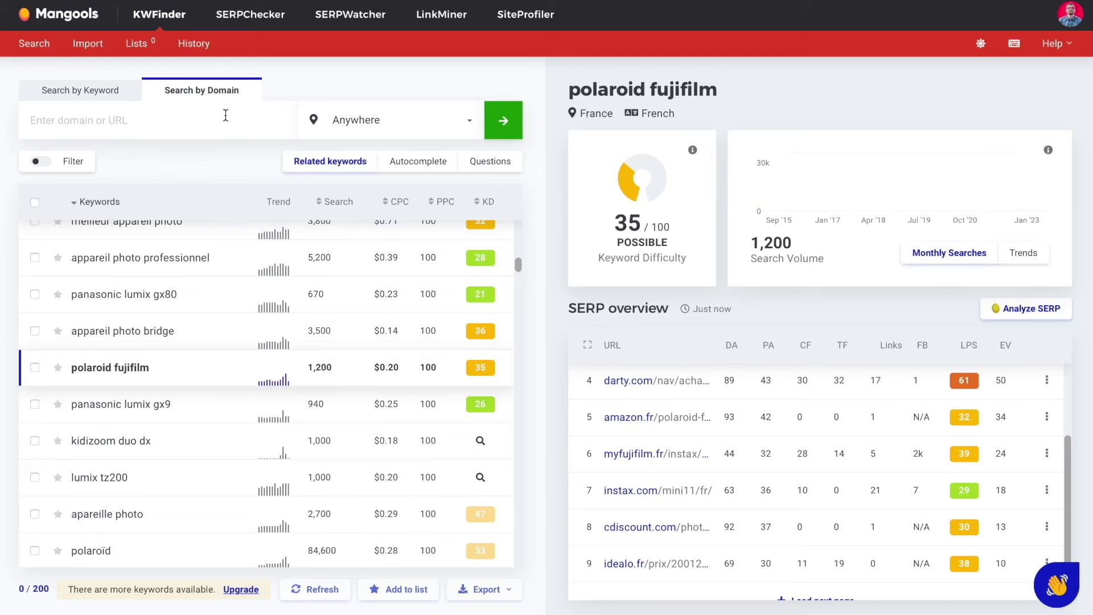
pyautogui.write('https://apprendre-la-photo.fr')
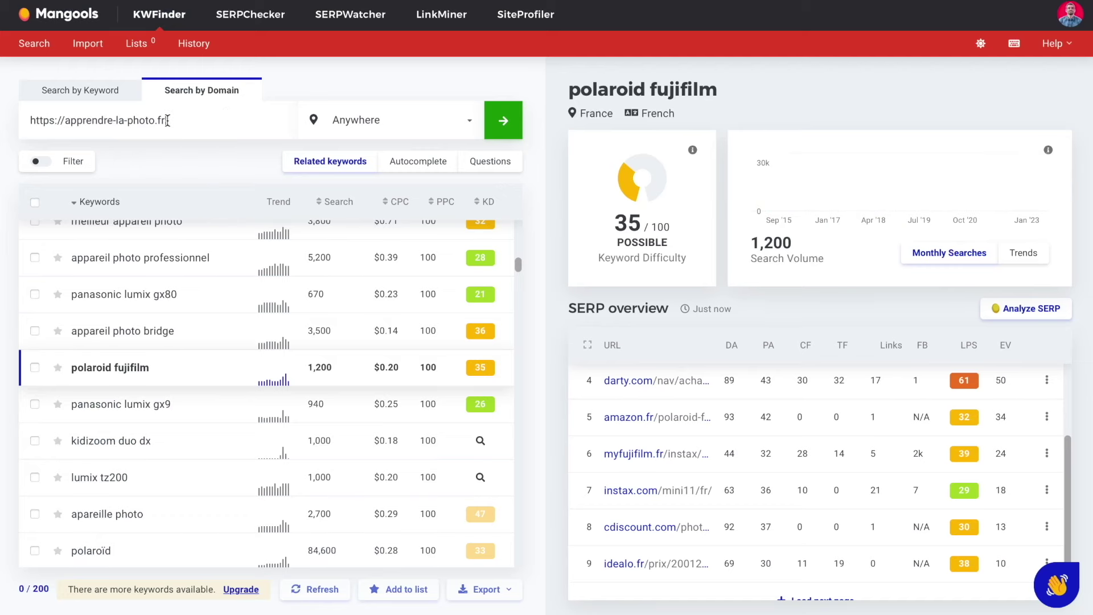
pyautogui.click(369, 127)
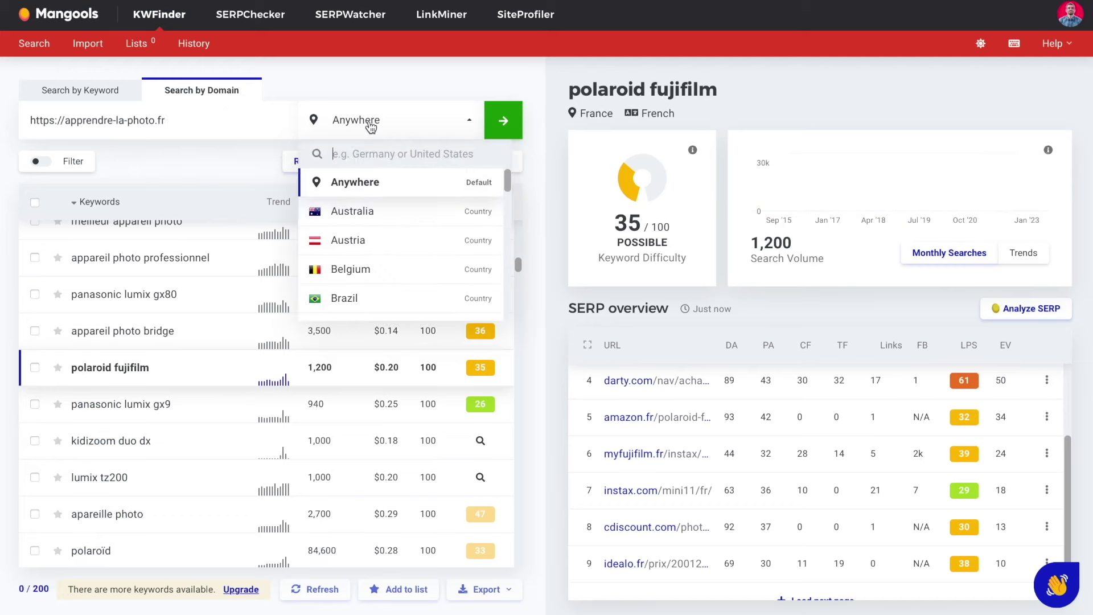
pyautogui.write('fre')
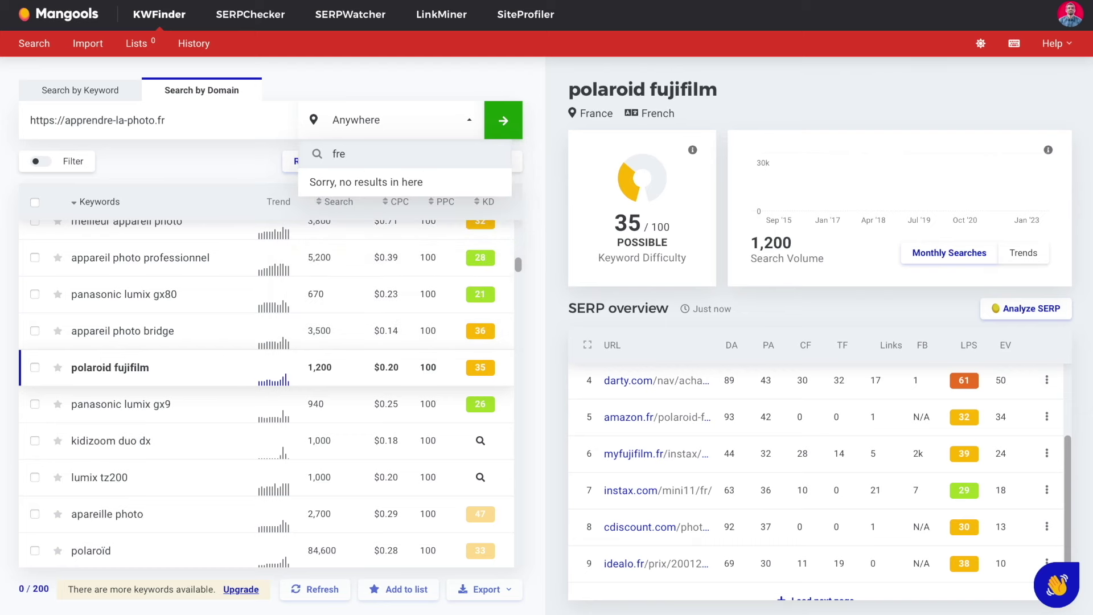
pyautogui.click(369, 189)
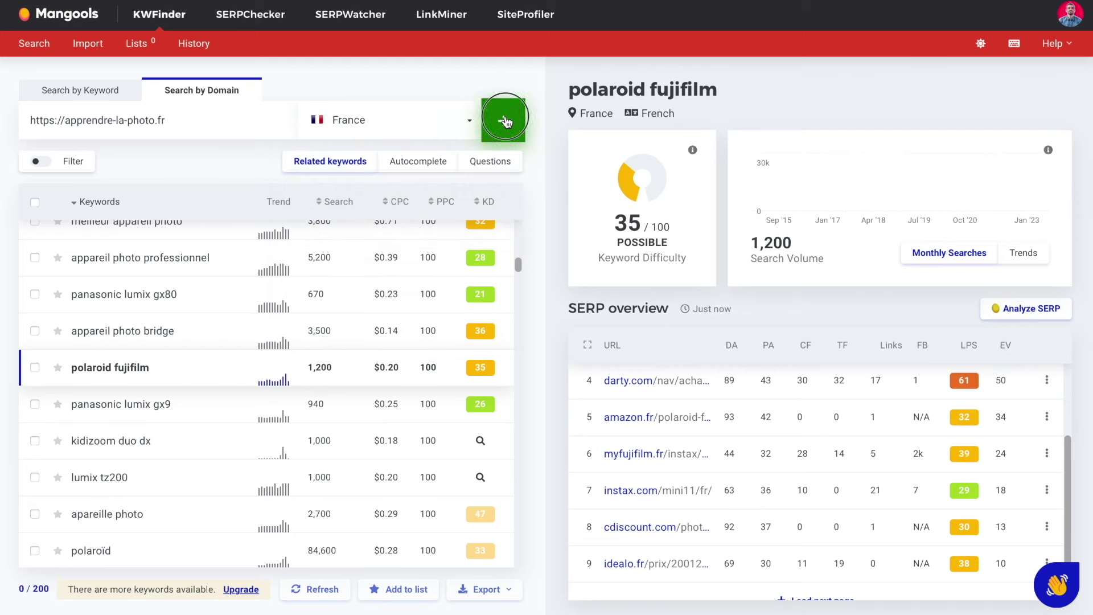
pyautogui.click(505, 122)
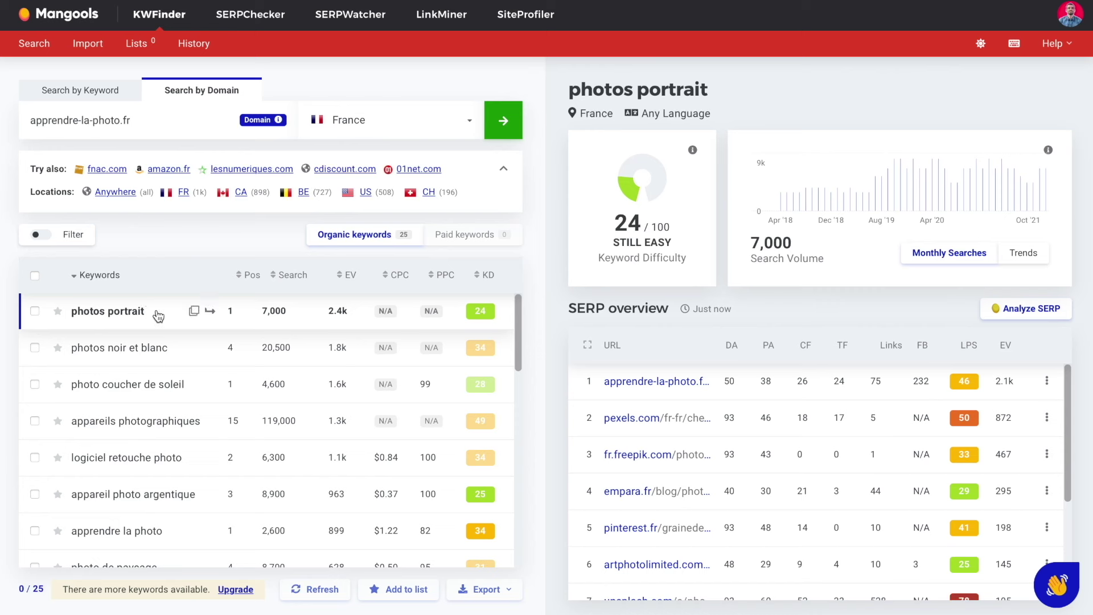
# Step: Browse the organic keywords for which apprendre-la-photo.fr ranks, looking at their positions, search volumes and KD
pyautogui.moveTo(276, 320)
pyautogui.scroll(-3, 806, 465)
pyautogui.scroll(-2, 806, 465)
pyautogui.scroll(3, 802, 464)
pyautogui.scroll(1, 802, 464)
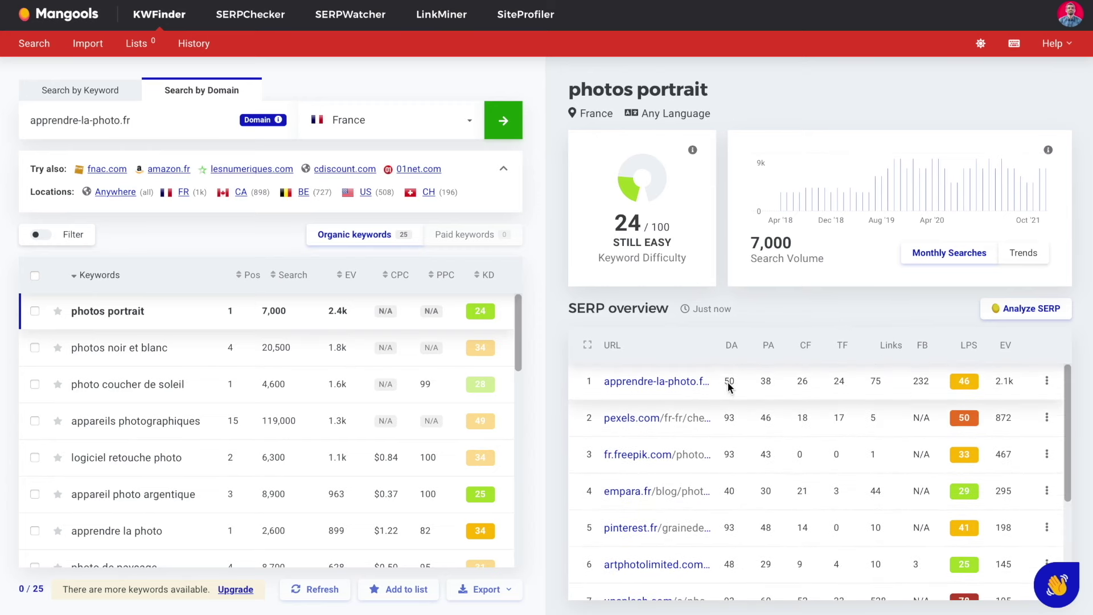
# Step: Examine the DA of the sites ranking for "photos portrait", checking for at least two below 30
pyautogui.scroll(-4, 728, 479)
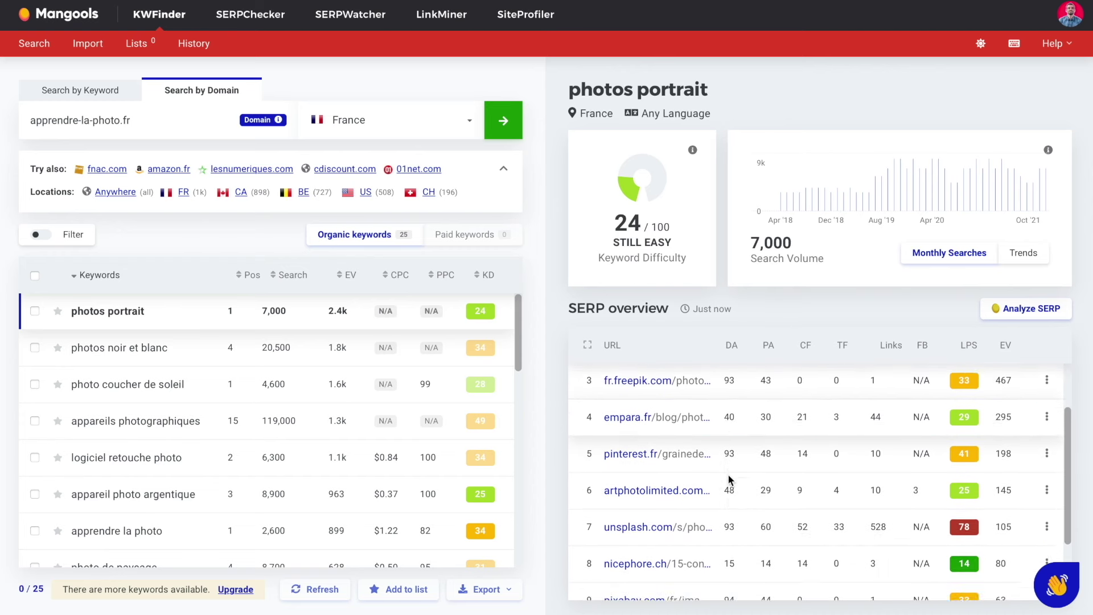
pyautogui.scroll(-1, 728, 480)
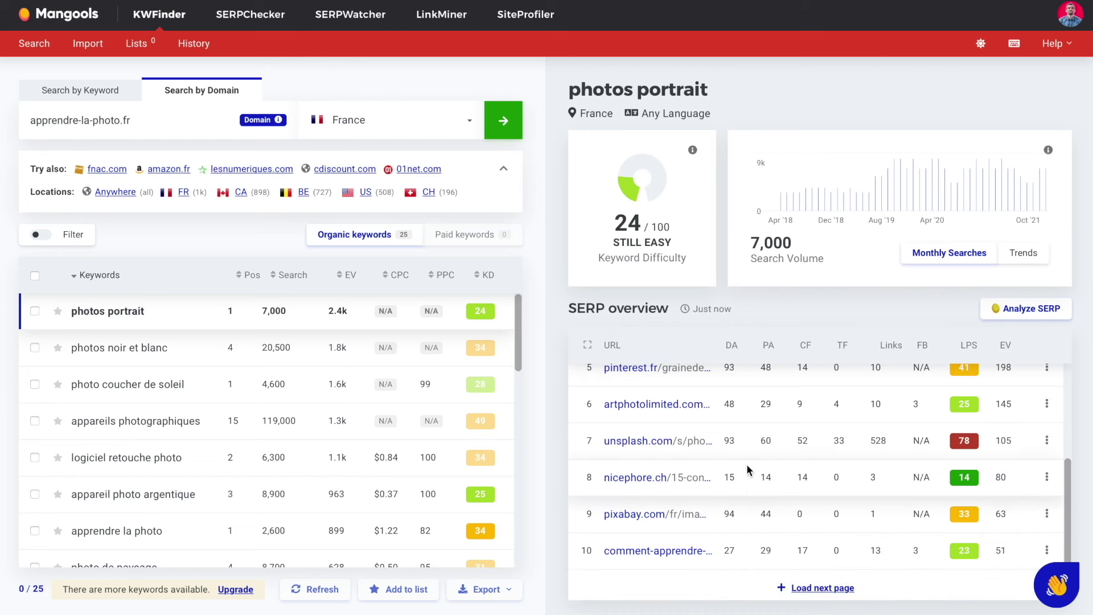
pyautogui.scroll(3, 746, 474)
pyautogui.scroll(-1, 747, 473)
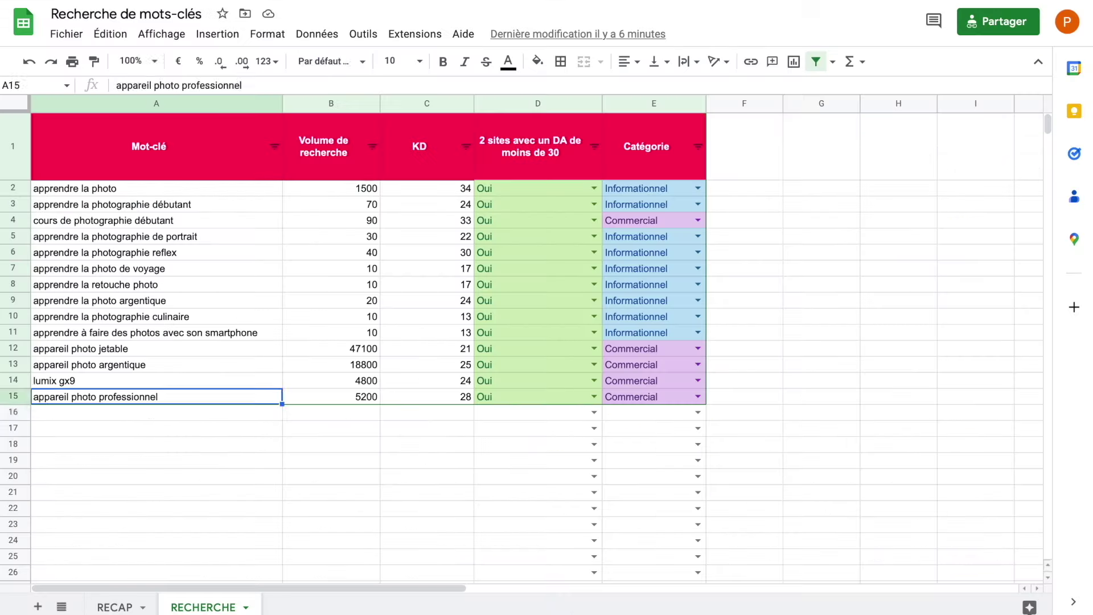
# Step: Add the keyword "photos portrait" in row 16 with search volume 7000, KD 24, "Oui" for low-DA sites and category "Informationnel"
pyautogui.write('photos portrait')
pyautogui.click(345, 411)
pyautogui.write('7000')
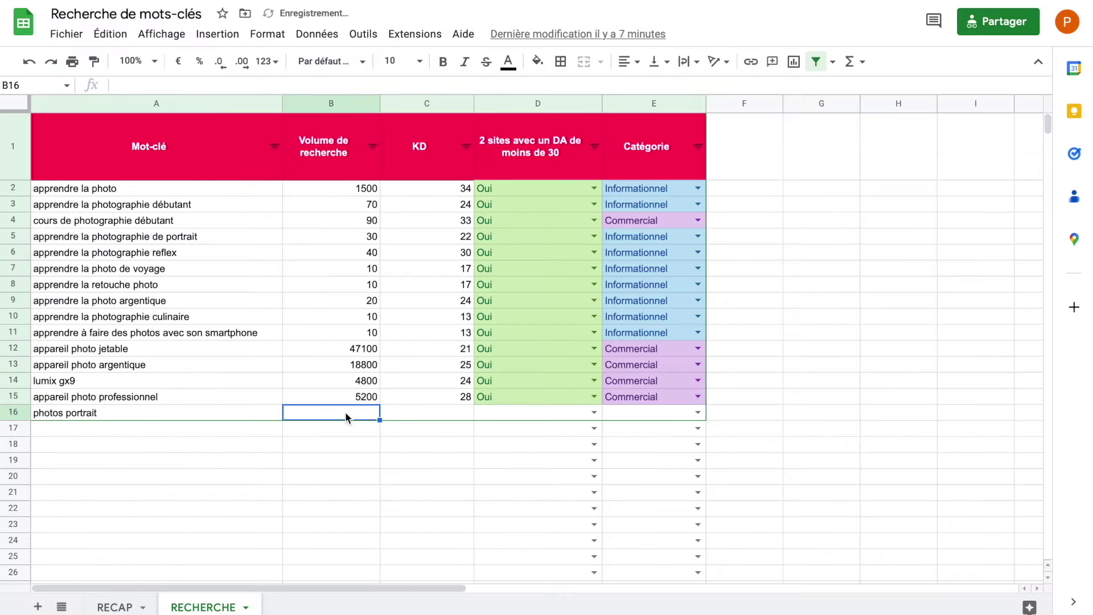
pyautogui.click(441, 405)
pyautogui.write('24')
pyautogui.click(593, 412)
pyautogui.click(488, 430)
pyautogui.click(697, 413)
pyautogui.click(637, 428)
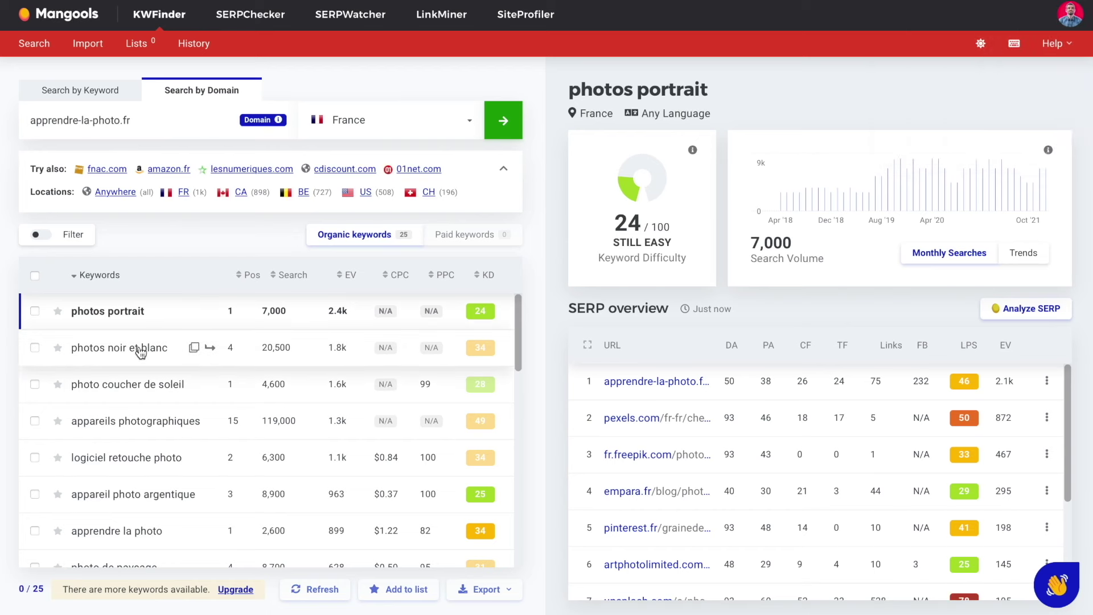
# Step: Switch to KWFinder and examine the difficulty, search volume and SERP overview DA values for "photos noir et blanc"
pyautogui.click(140, 353)
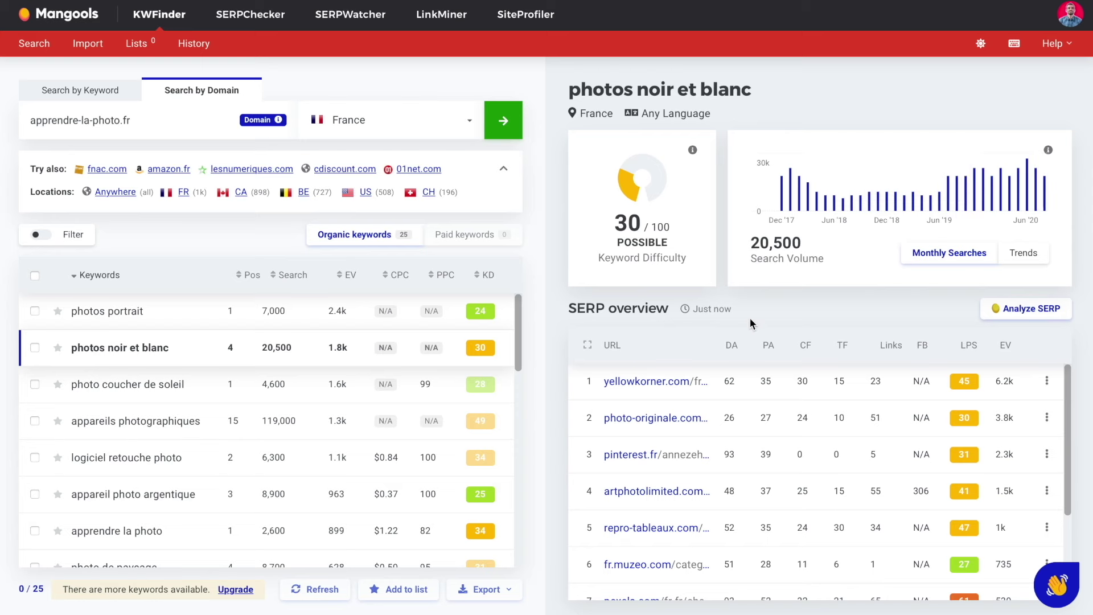
pyautogui.scroll(-1, 740, 393)
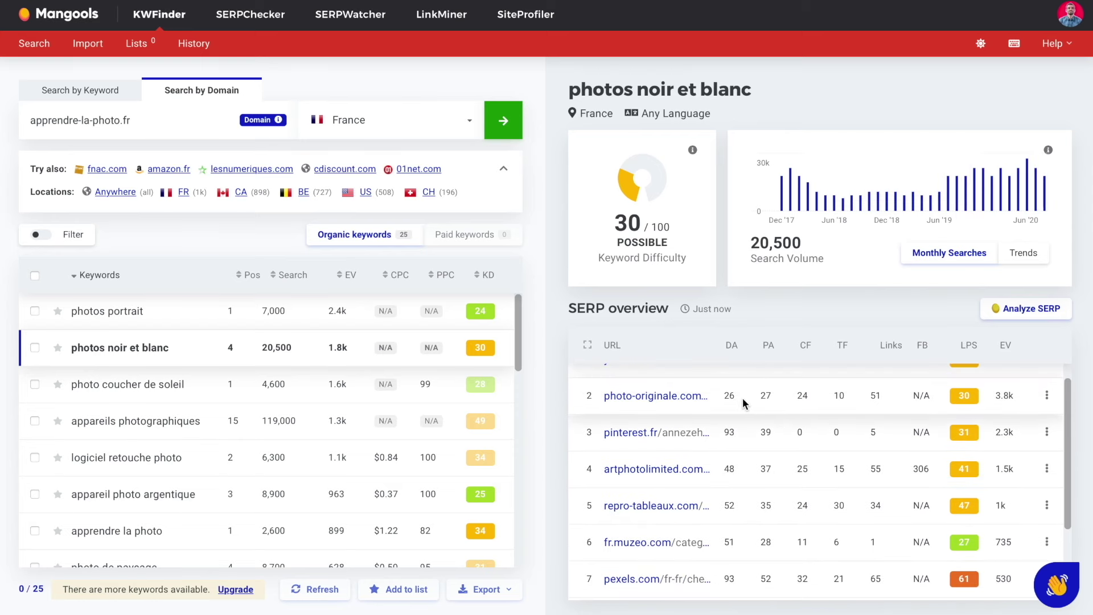
pyautogui.scroll(-5, 742, 403)
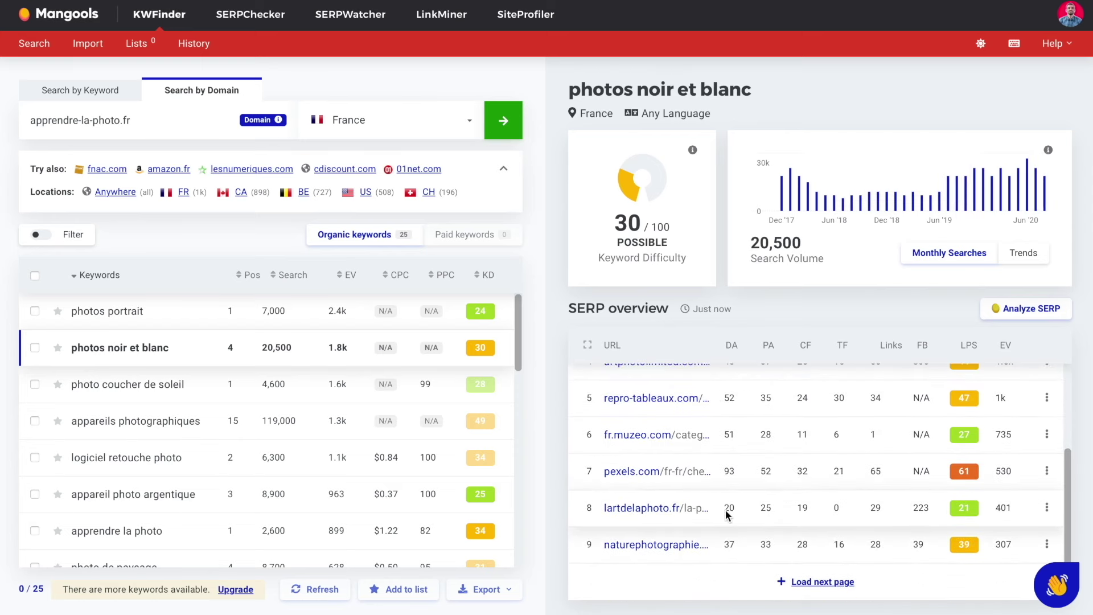
pyautogui.scroll(5, 727, 512)
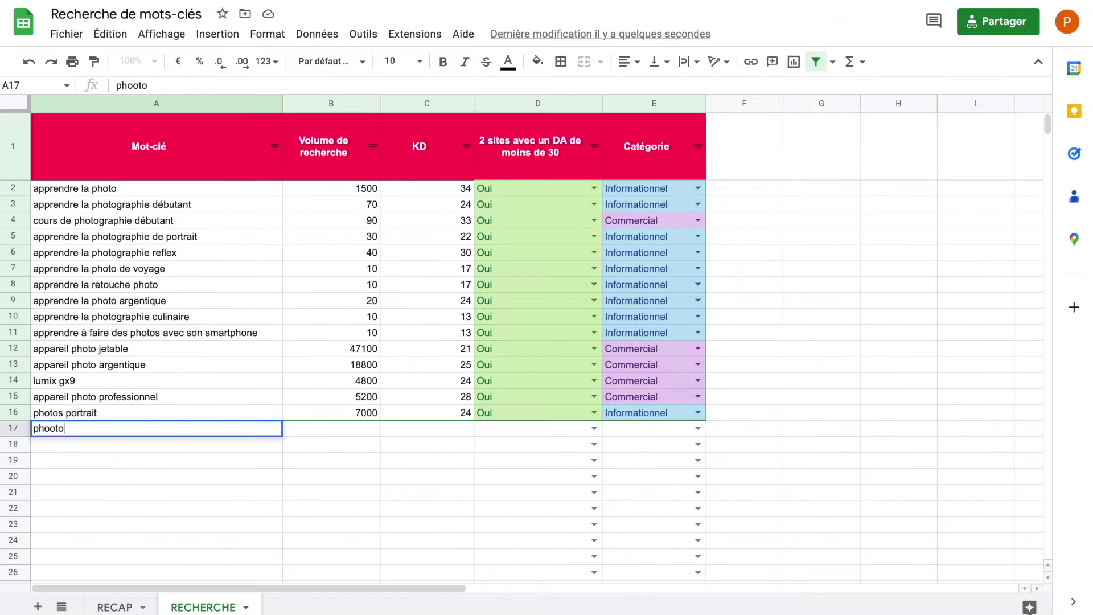
# Step: In the Google Sheets keyword list, add "photos noir et blanc" in row 17 with volume 20500, KD 30, "Oui" and "Informationnel"
pyautogui.press('BackSpace')
pyautogui.press('BackSpace')
pyautogui.press('BackSpace')
pyautogui.write('tos noir et blanc')
pyautogui.press('Tab')
pyautogui.write('20500')
pyautogui.press('Tab')
pyautogui.write('30')
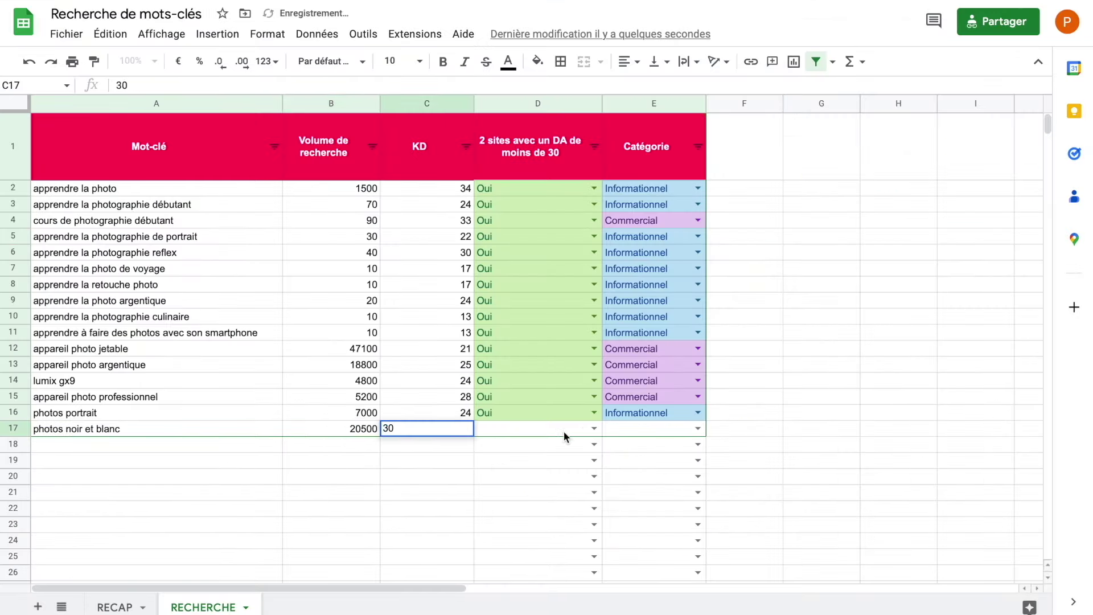
pyautogui.press('Tab')
pyautogui.write('Oui')
pyautogui.press('Tab')
pyautogui.write('Informationnel')
pyautogui.press('Tab')
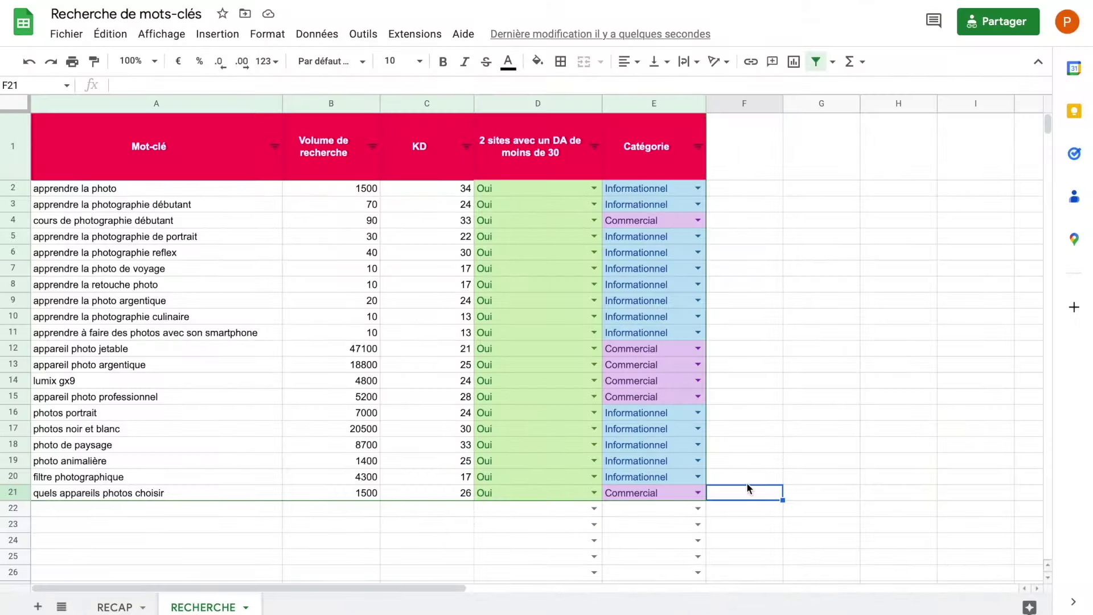
# Step: Review the keywords in rows 16 to 21 and their search volumes, including the "quels appareils photos choisir" row
pyautogui.click(202, 422)
pyautogui.moveTo(202, 422); pyautogui.dragTo(206, 494)
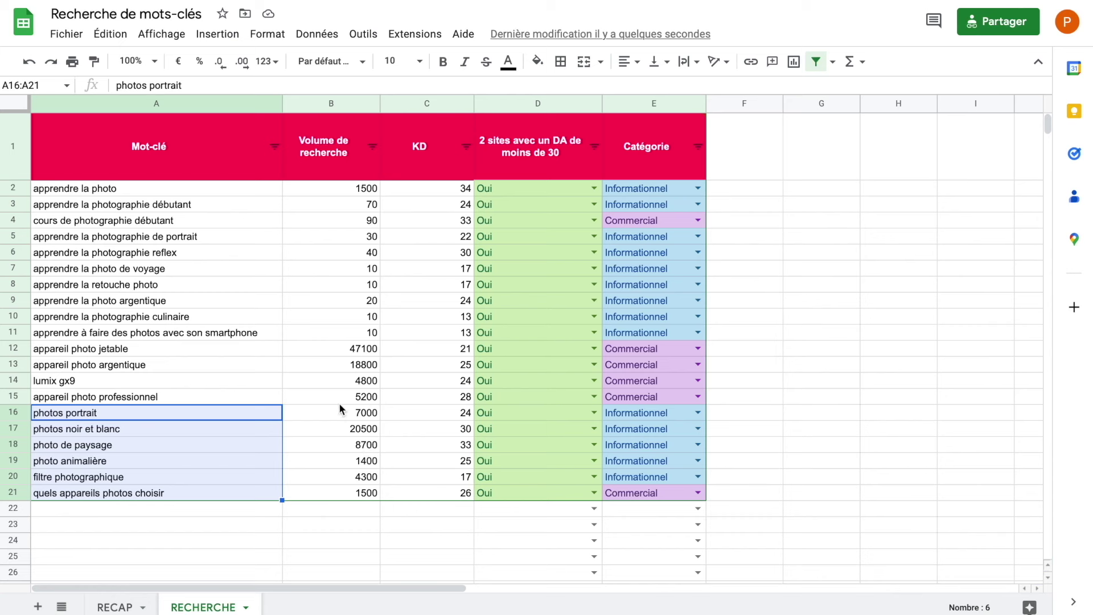
pyautogui.moveTo(364, 415); pyautogui.dragTo(346, 473)
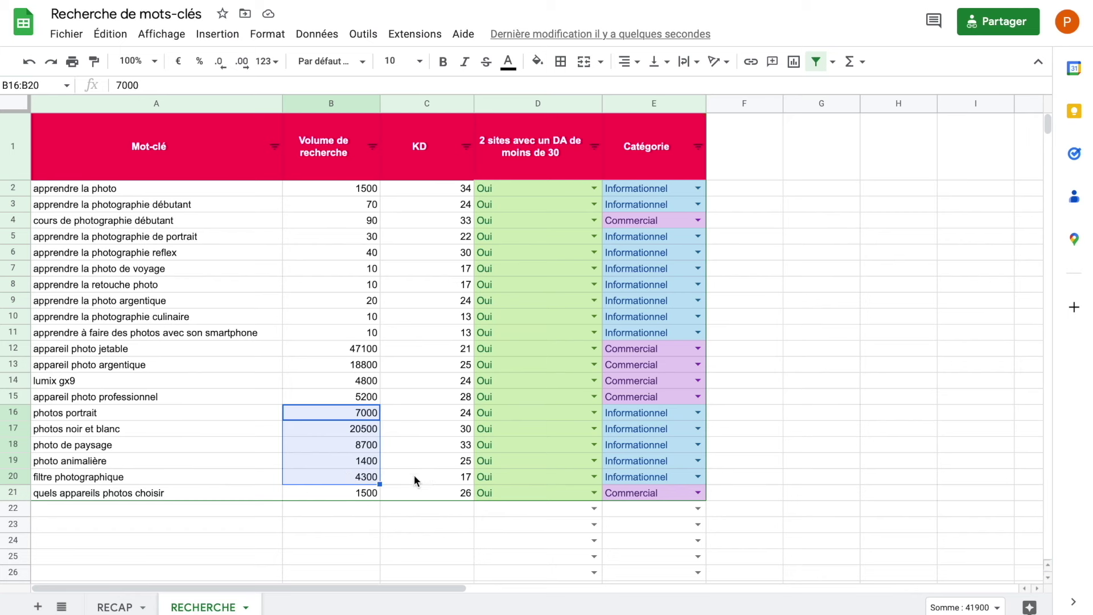
pyautogui.click(329, 493)
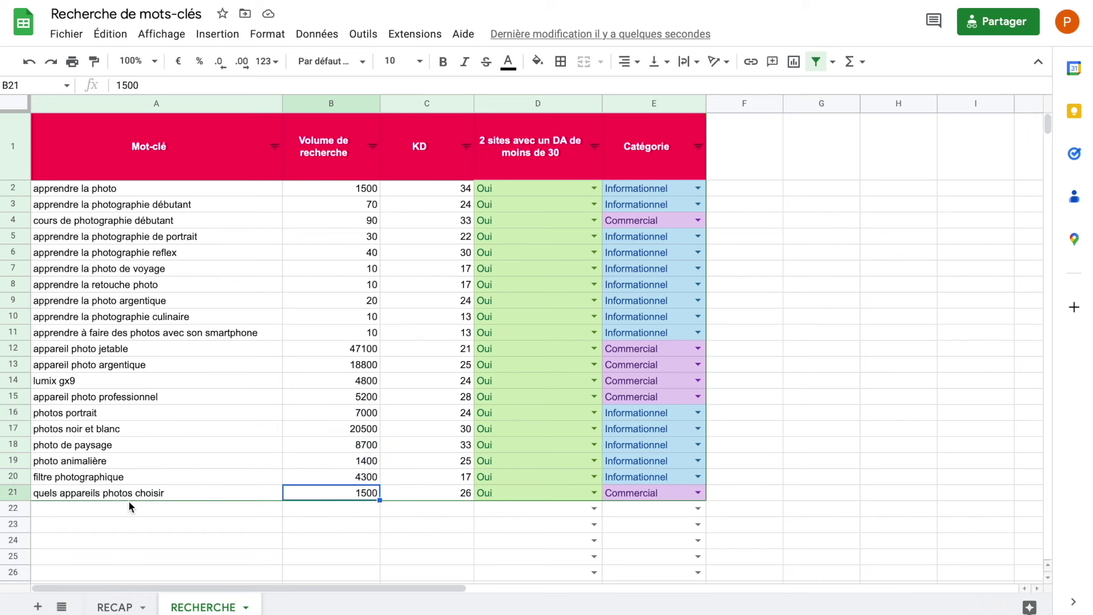
pyautogui.click(11, 492)
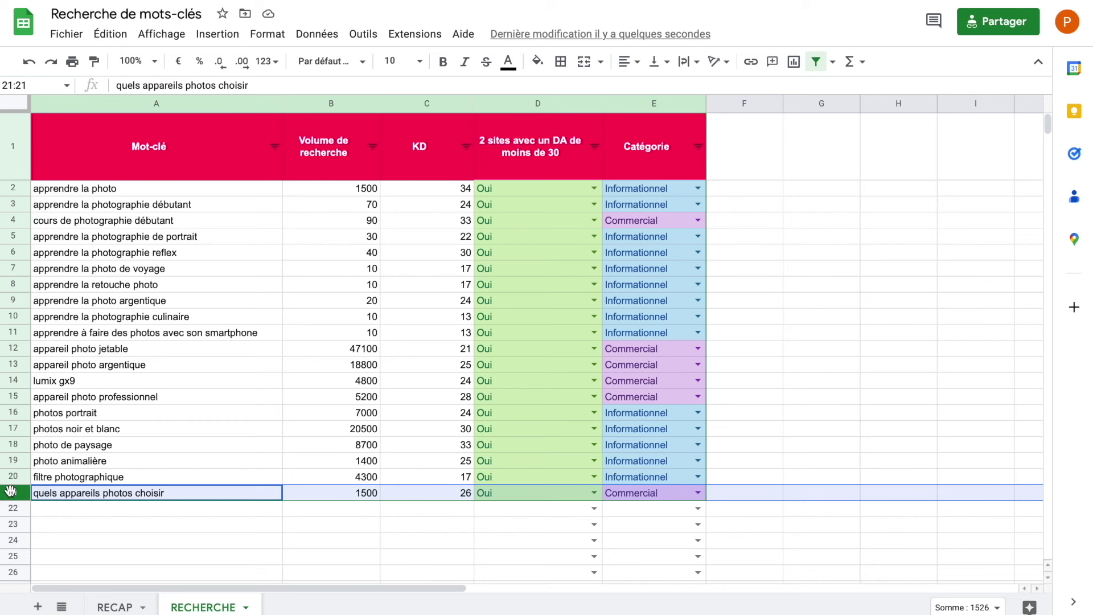
pyautogui.click(166, 427)
pyautogui.click(169, 446)
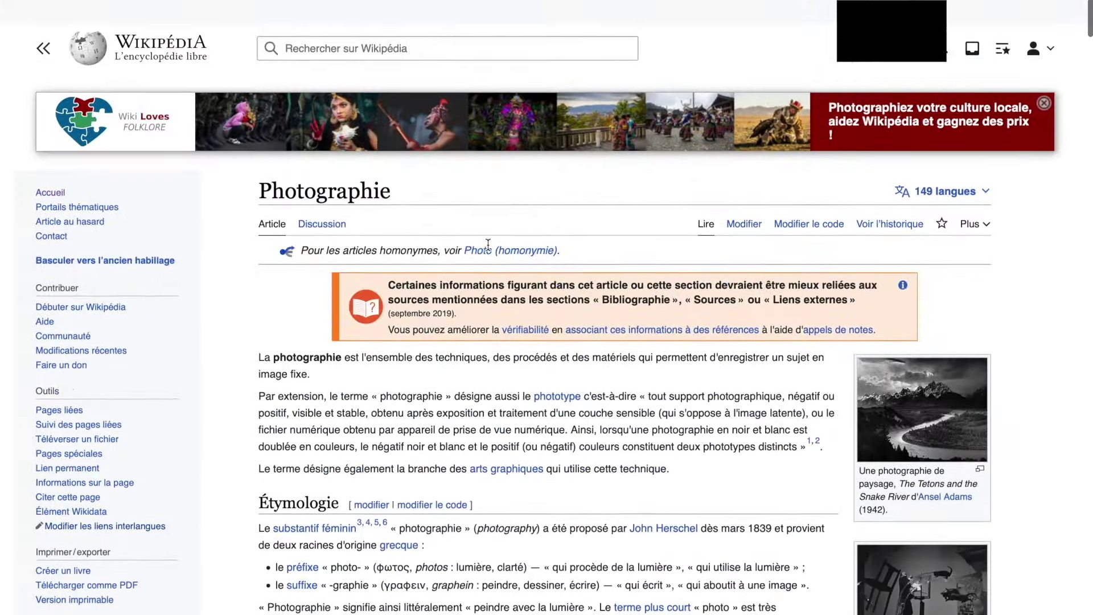
# Step: Switch to the French Wikipedia article "Photographie" and examine its sections and linked terms for keyword ideas
pyautogui.scroll(-1, 488, 243)
pyautogui.moveTo(260, 165); pyautogui.dragTo(404, 166)
pyautogui.click(404, 165)
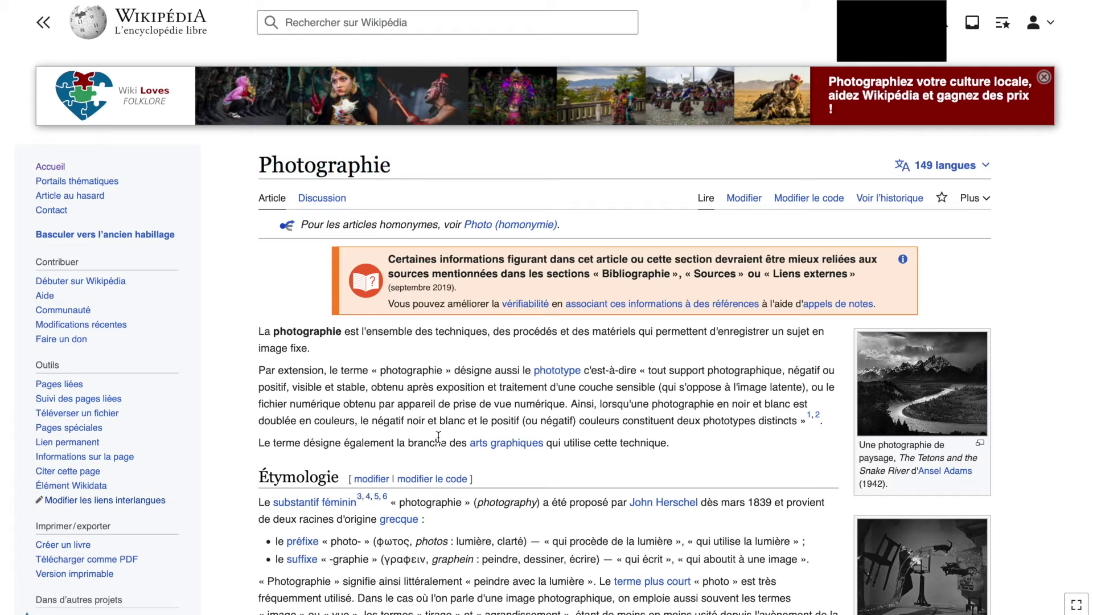
pyautogui.scroll(-3, 438, 436)
pyautogui.scroll(-10, 602, 391)
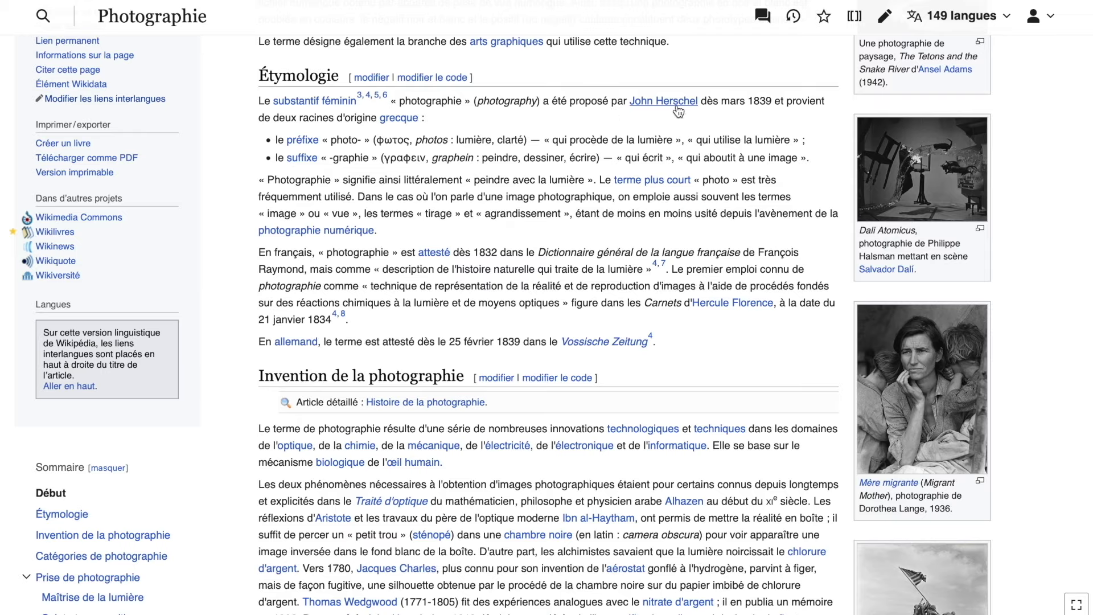
pyautogui.moveTo(689, 110)
pyautogui.scroll(-7, 706, 111)
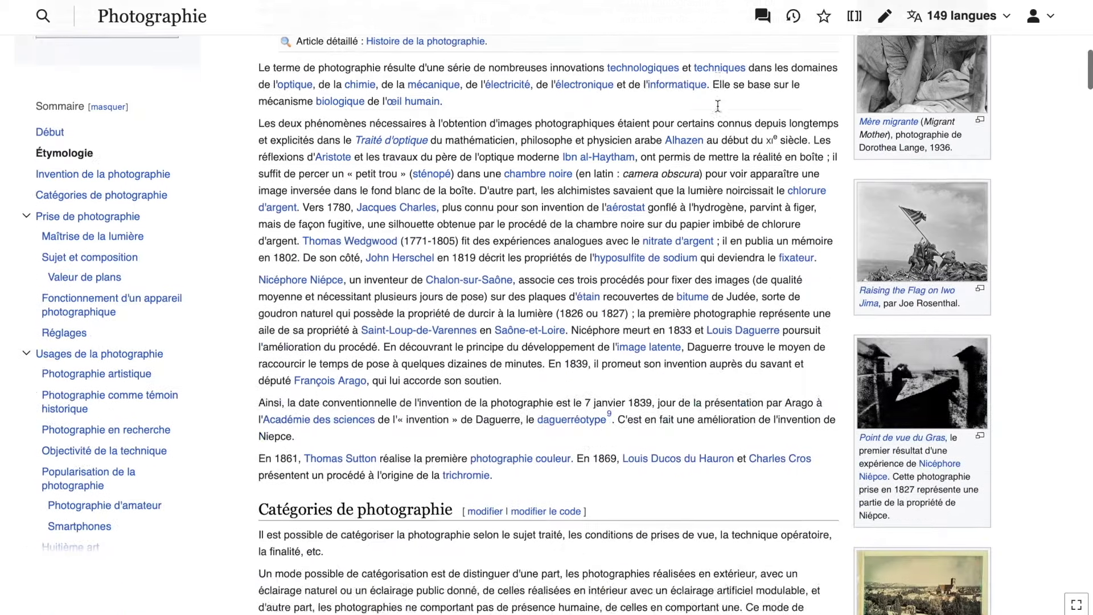
pyautogui.scroll(-20, 718, 111)
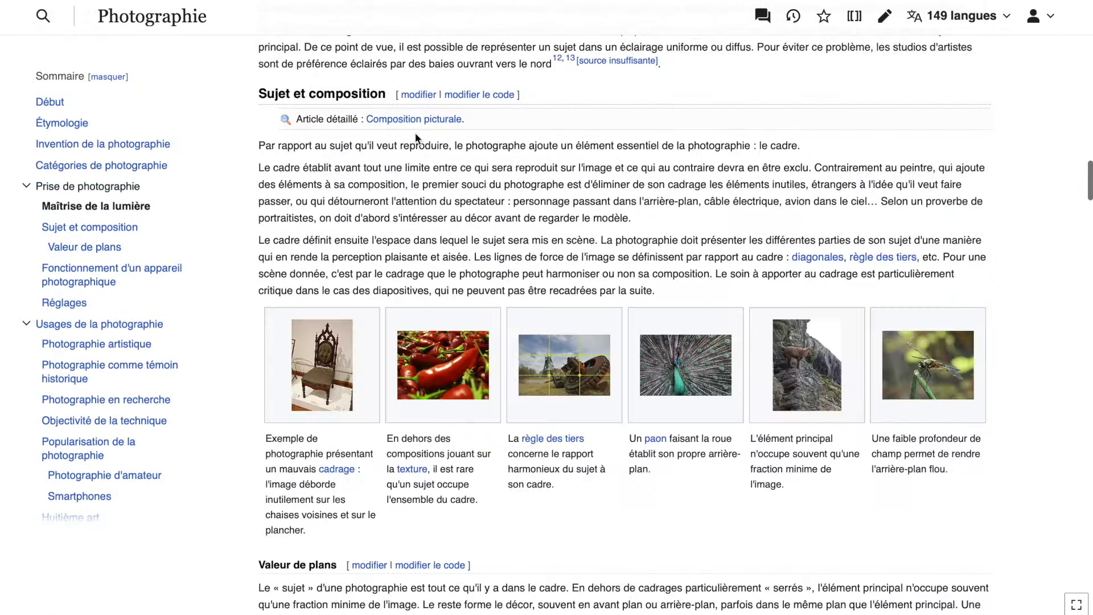
pyautogui.moveTo(413, 122)
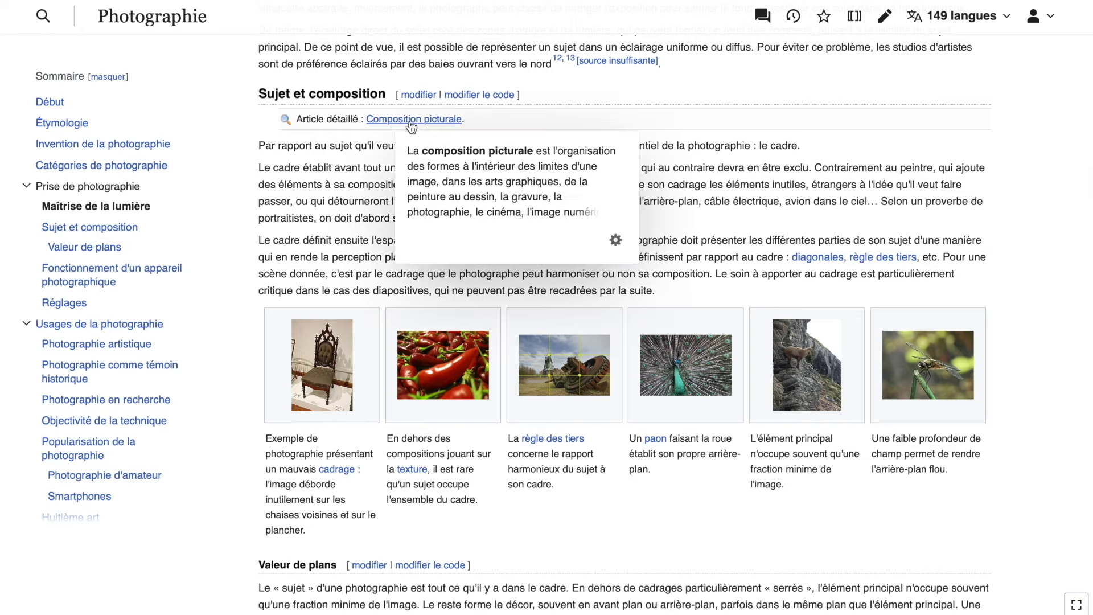
pyautogui.scroll(-6, 390, 323)
pyautogui.moveTo(389, 323)
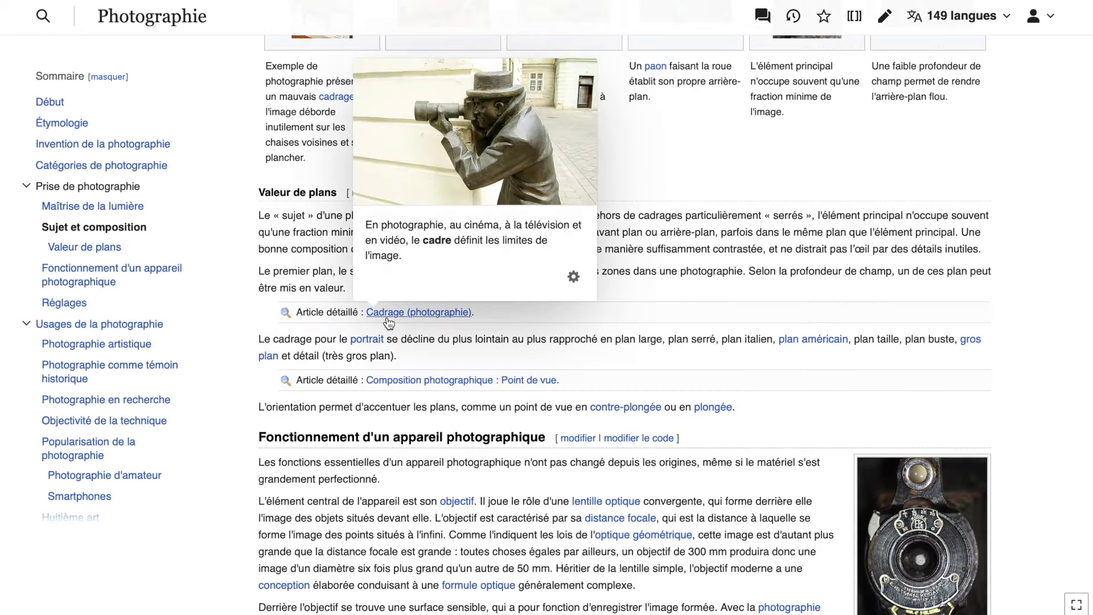
pyautogui.scroll(-5, 389, 323)
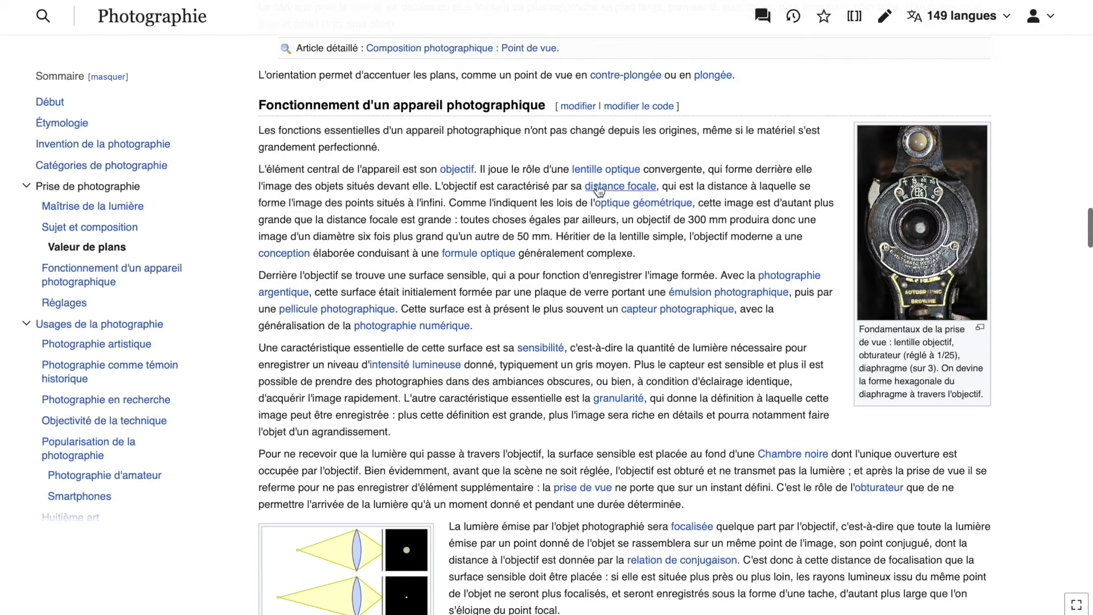
pyautogui.moveTo(649, 194)
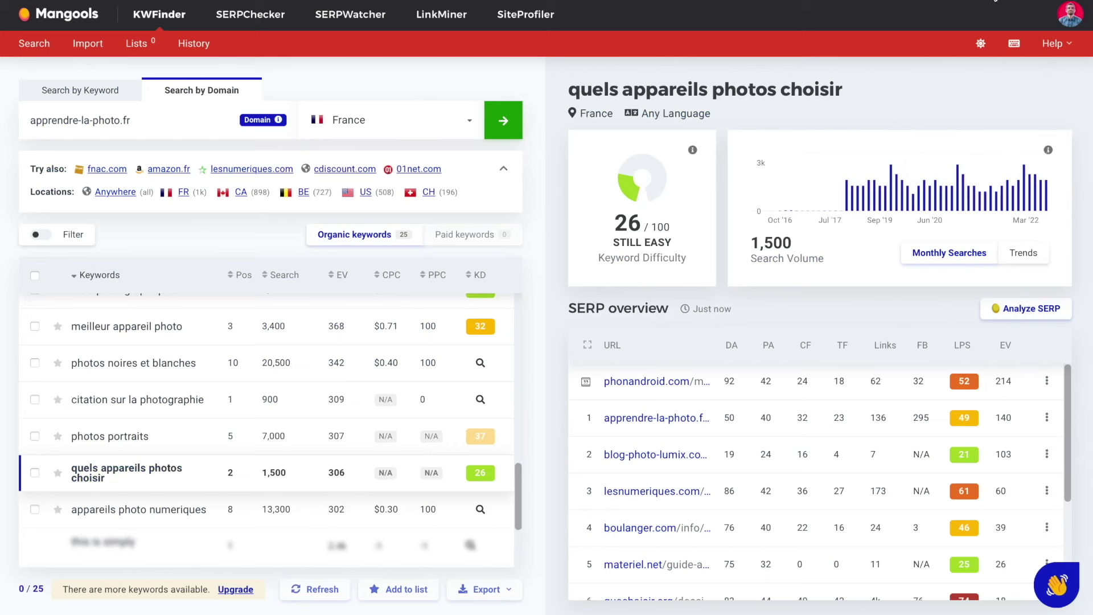
# Step: Switch KWFinder to keyword search and examine the Wikipedia section "Fonctionnement d'un appareil photographique" for more terms
pyautogui.click(106, 94)
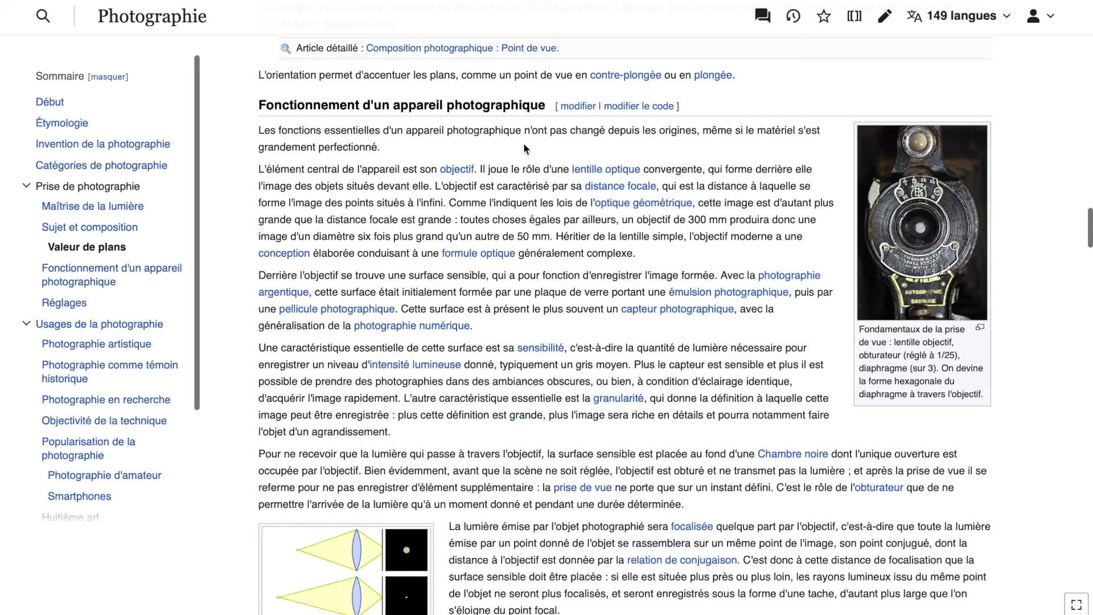
pyautogui.scroll(-10, 541, 305)
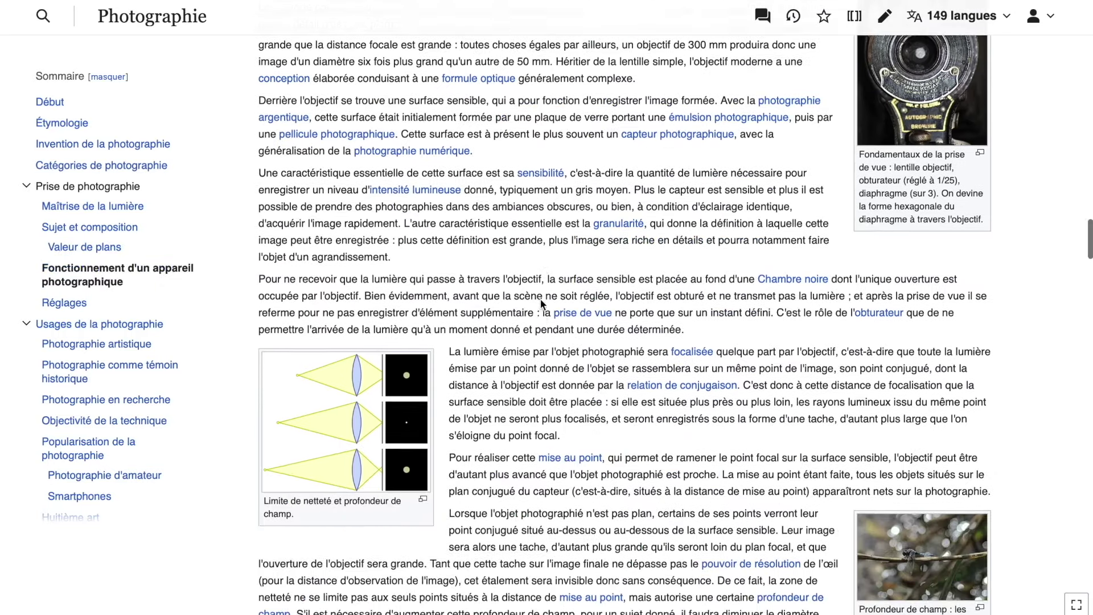
pyautogui.scroll(-5, 541, 303)
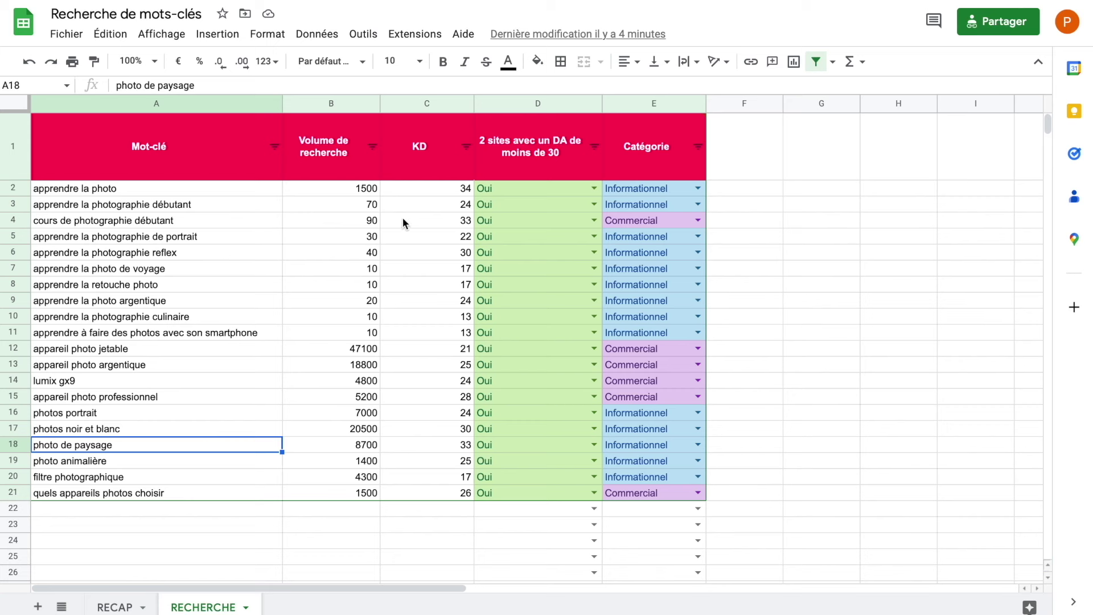
# Step: Return to the keyword spreadsheet and check the search volume and KD of "apprendre la photo"
pyautogui.click(437, 188)
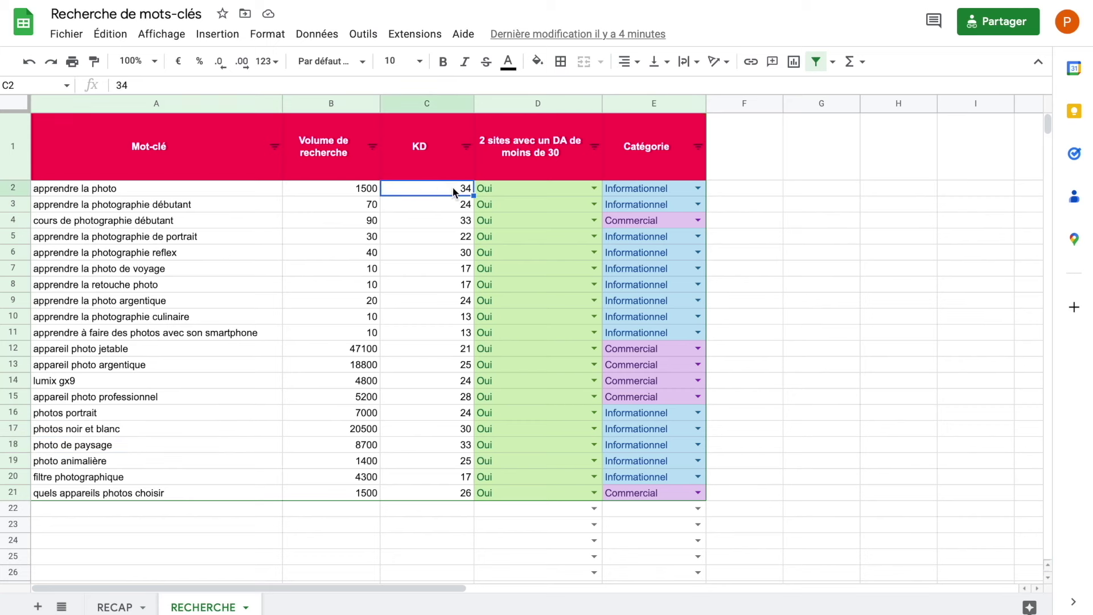
pyautogui.click(333, 187)
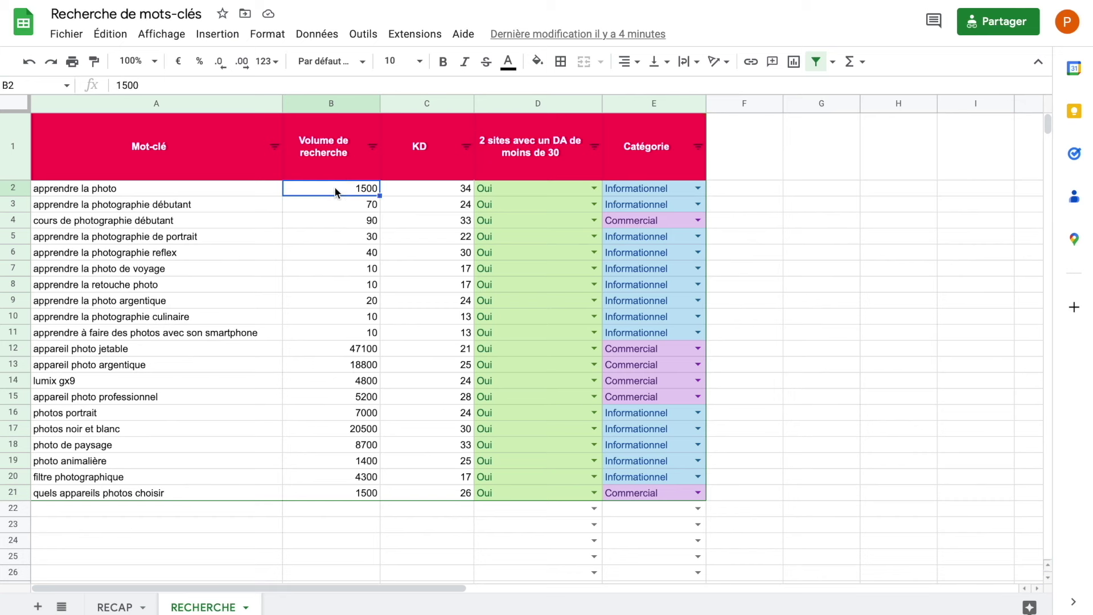
pyautogui.click(409, 193)
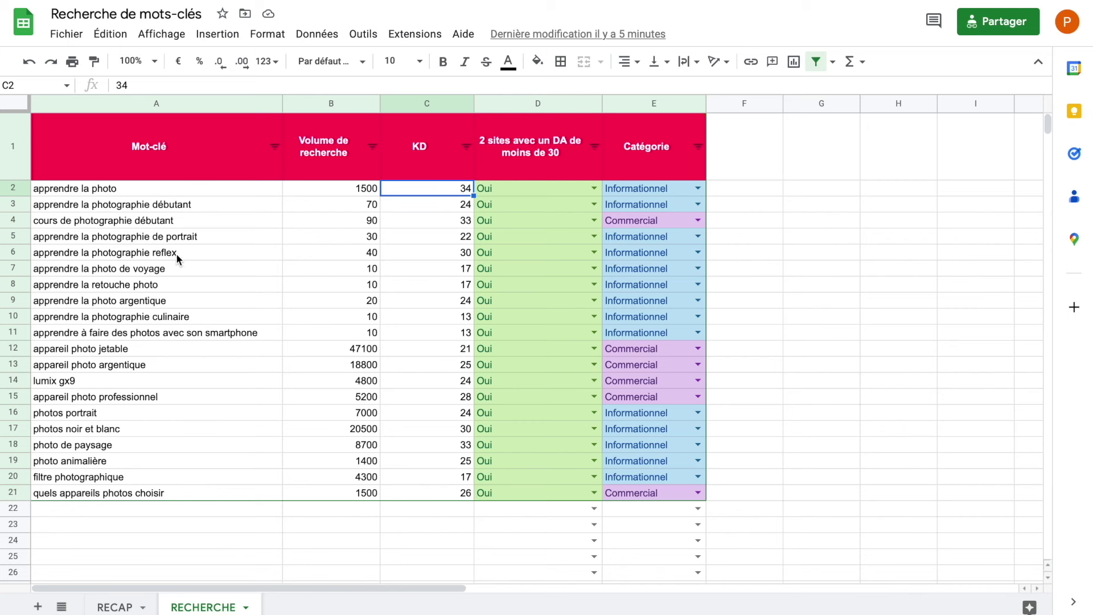
# Step: Review the keyword column by theme, comparing the "apprendre" keywords, the camera keywords and the photo-type keywords in rows 16 to 19
pyautogui.click(109, 192)
pyautogui.moveTo(105, 235); pyautogui.dragTo(99, 323)
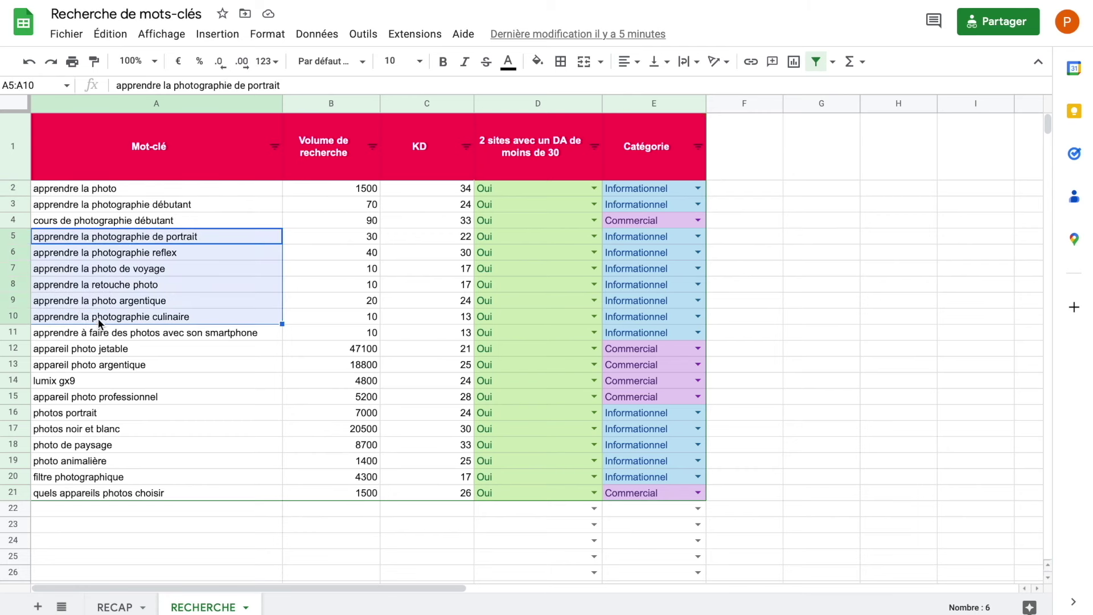
pyautogui.click(129, 205)
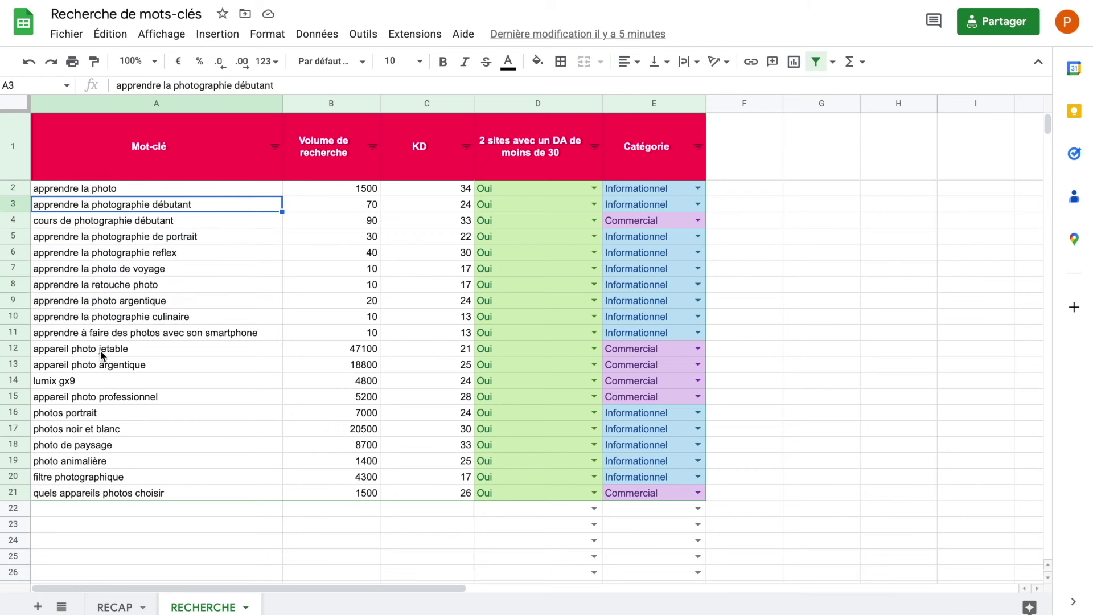
pyautogui.moveTo(101, 354); pyautogui.dragTo(110, 457)
pyautogui.click(102, 415)
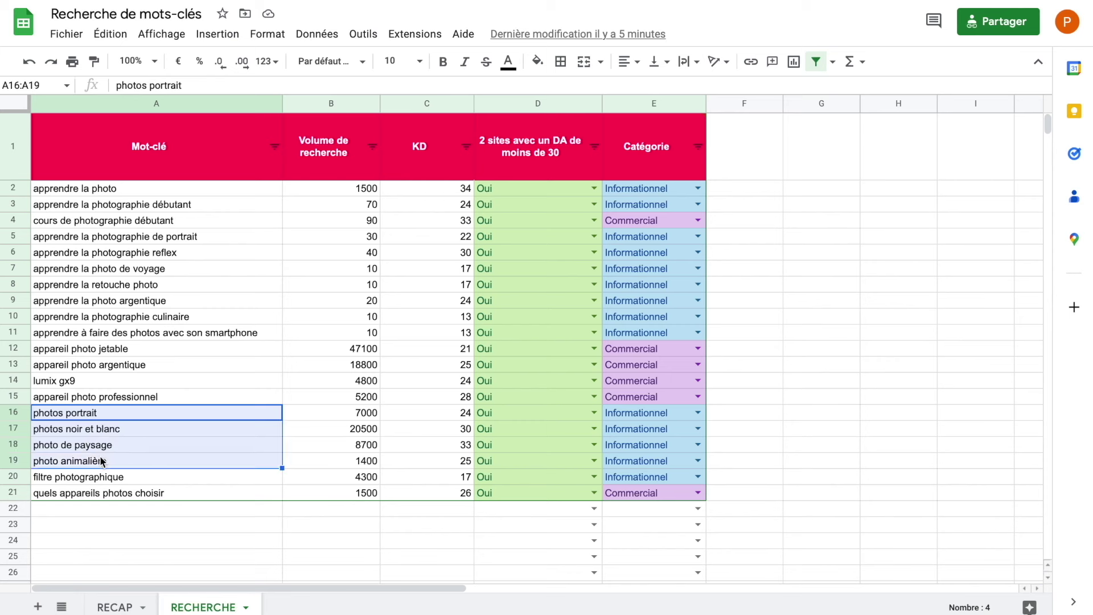
pyautogui.click(175, 401)
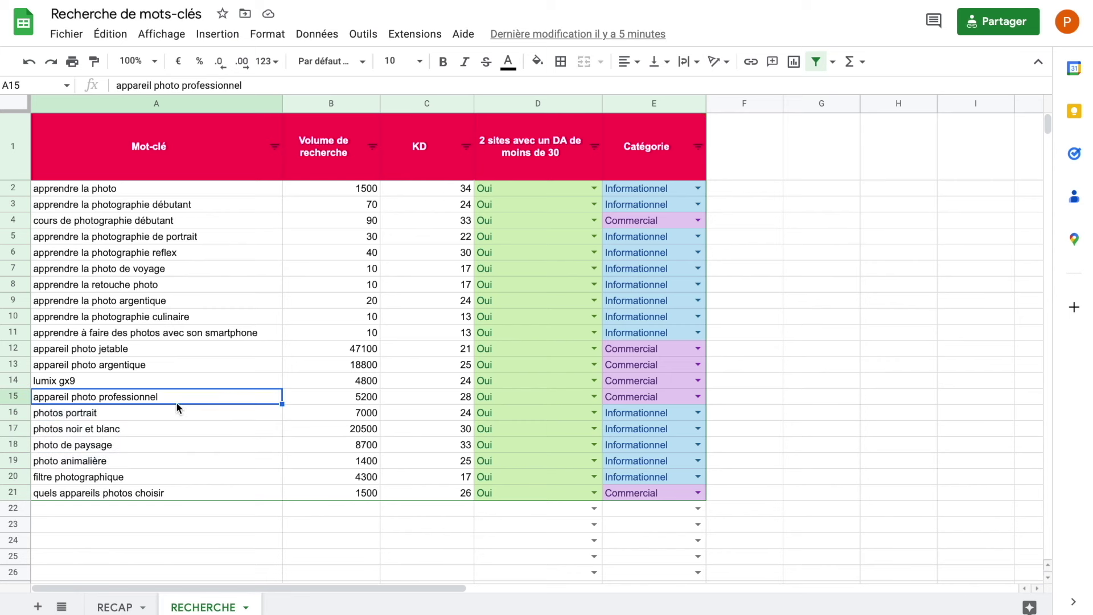
pyautogui.moveTo(148, 406); pyautogui.dragTo(139, 459)
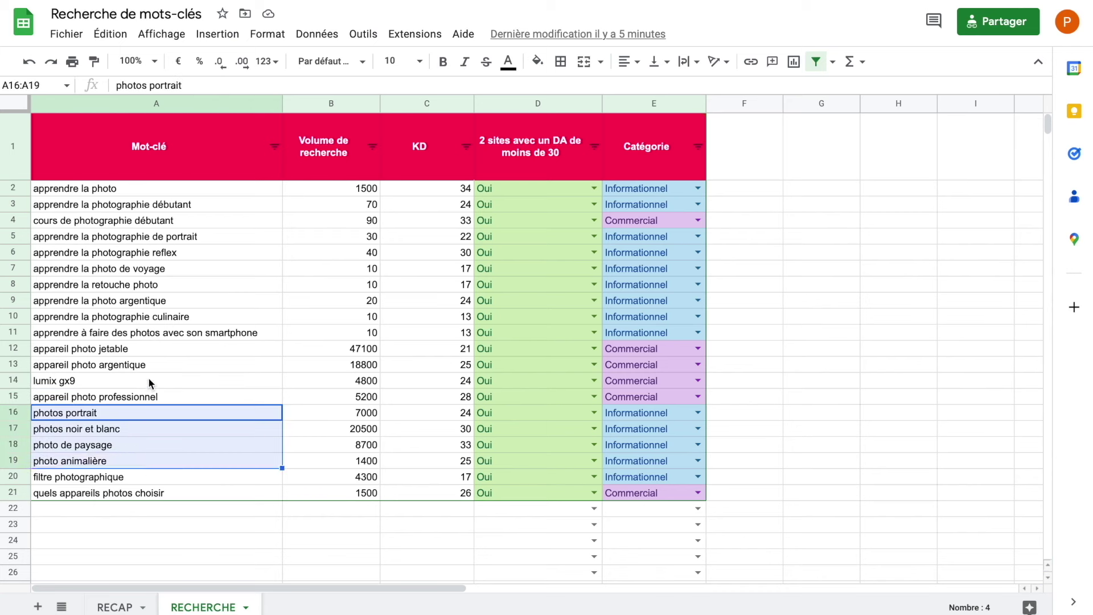
pyautogui.click(151, 348)
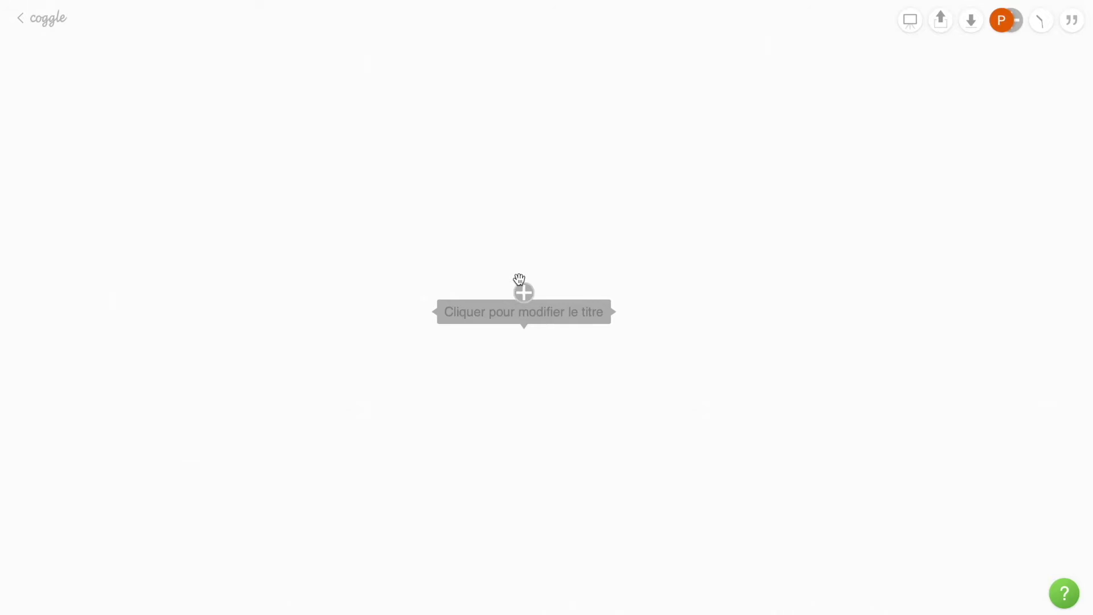
# Step: Title the mind map's central node "Blog photographie"
pyautogui.scroll(-2, 512, 315)
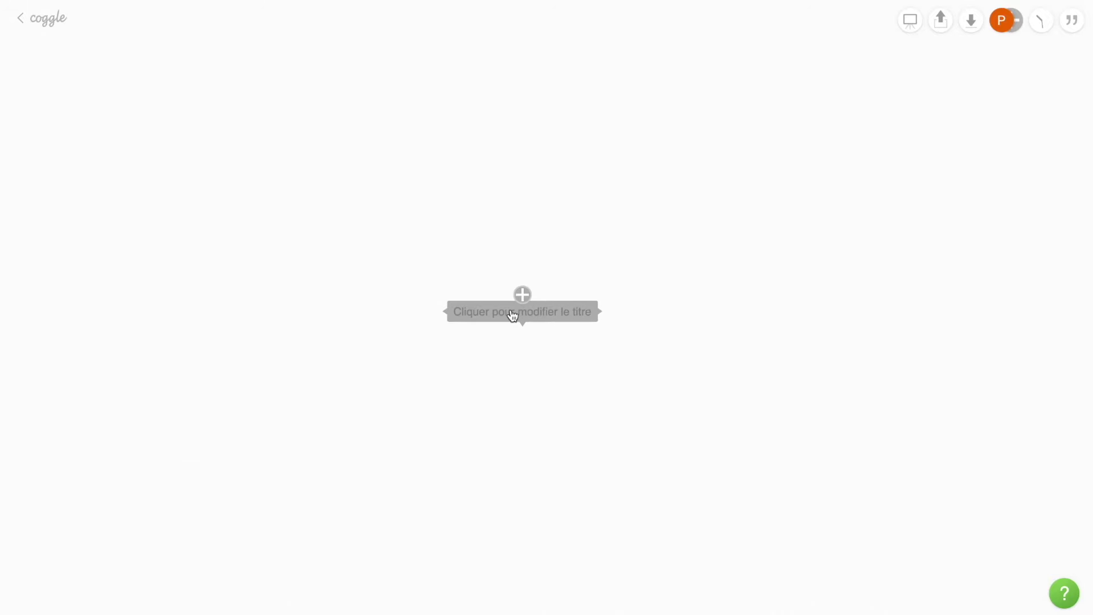
pyautogui.click(512, 315)
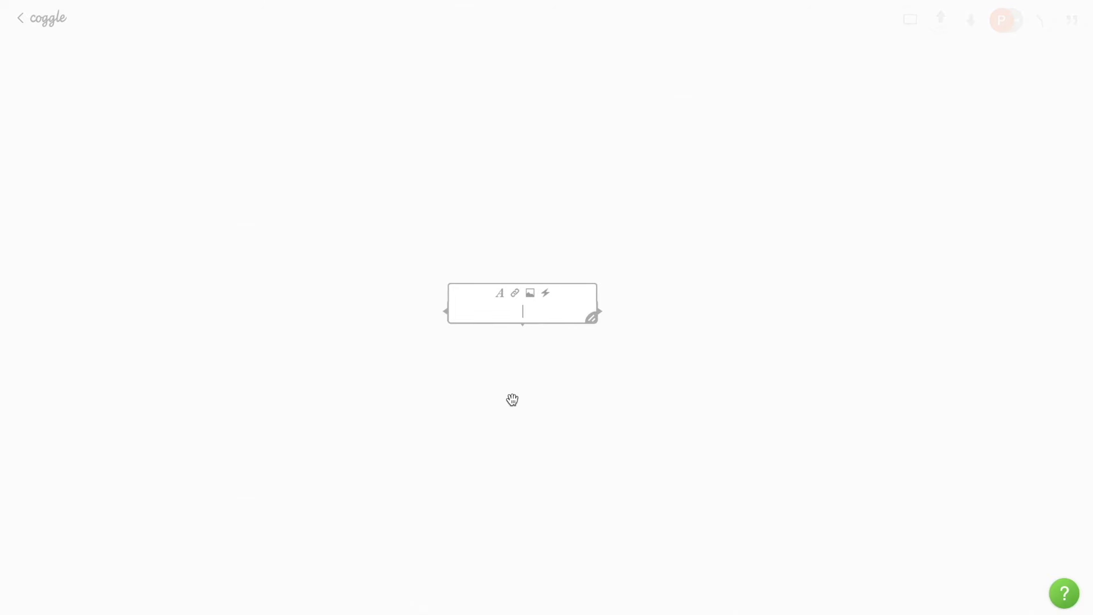
pyautogui.write('Blog photographie')
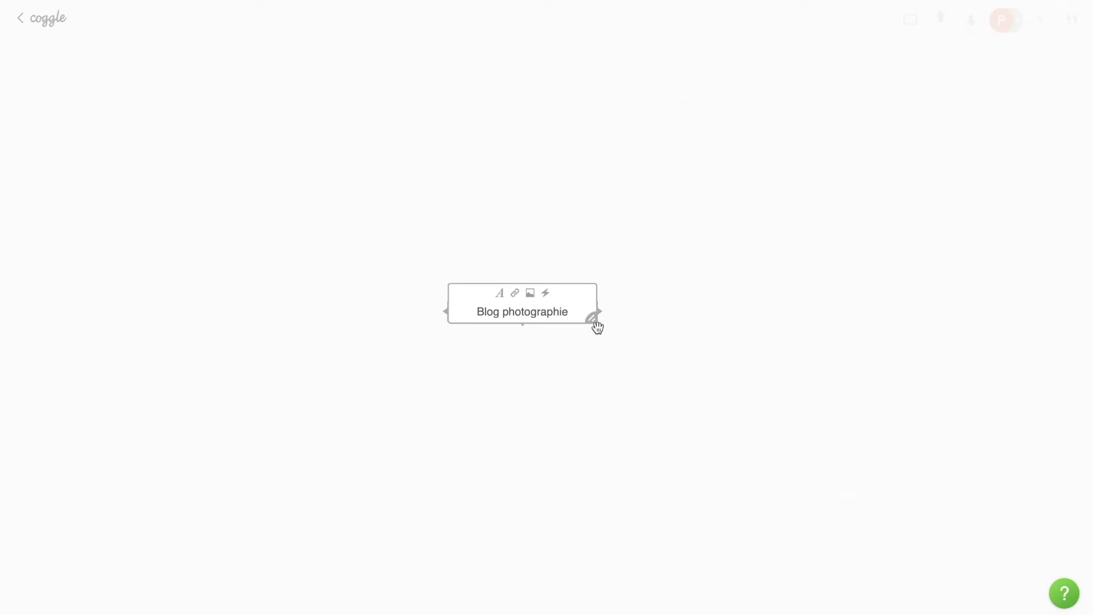
pyautogui.click(737, 356)
# Step: Add a branch "Apprendre la photo" to the central node and place it closer to the title
pyautogui.click(581, 314)
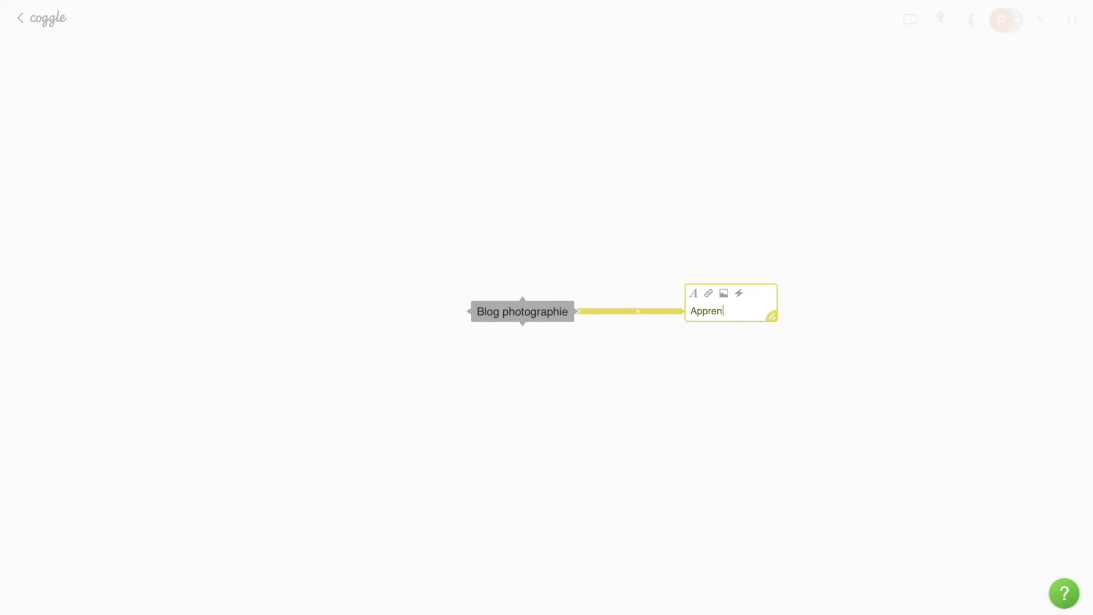
pyautogui.write('photo')
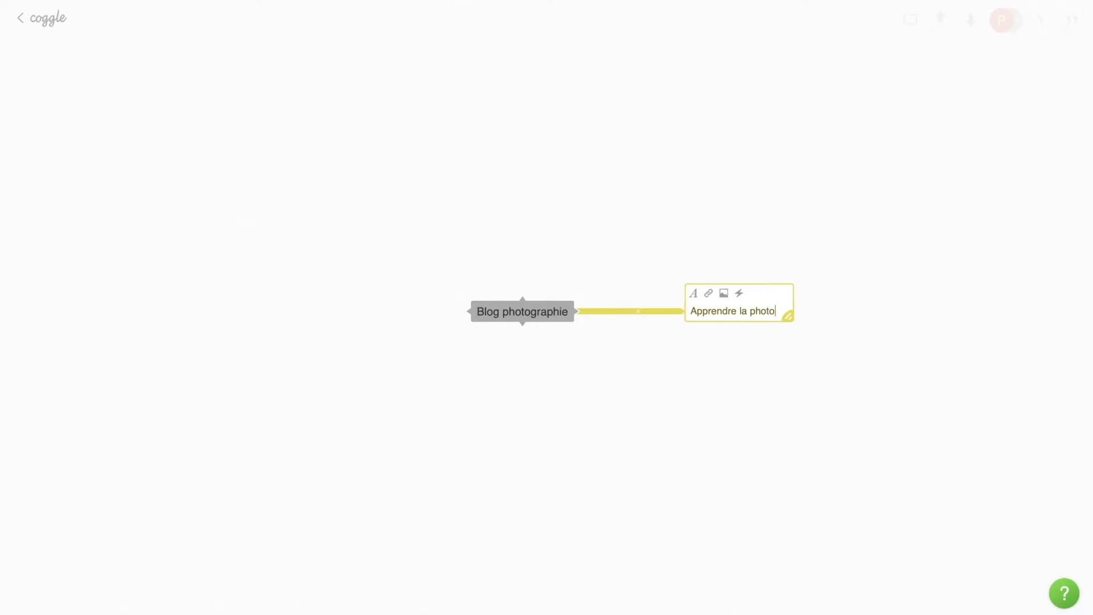
pyautogui.click(836, 317)
pyautogui.click(732, 308)
pyautogui.click(717, 263)
pyautogui.click(782, 363)
pyautogui.click(804, 258)
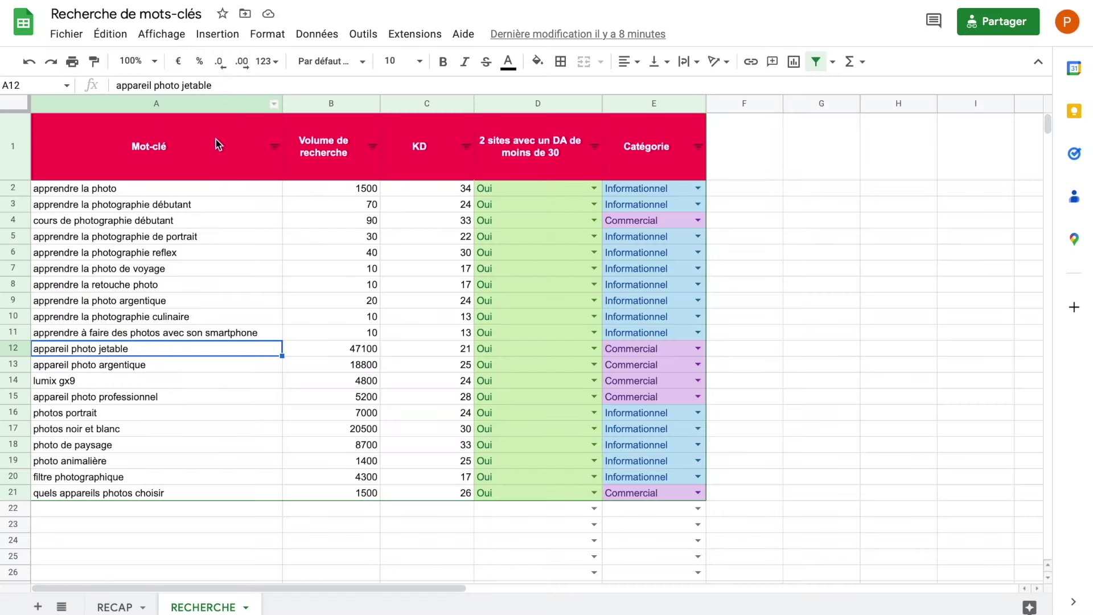
# Step: Following the keyword spreadsheet, add sub-branches "Apprendre la photographie débutant", "Apprendre la photographie de portrait" and "Apprendre la photographie reflex" under "Apprendre la photo"
pyautogui.click(122, 206)
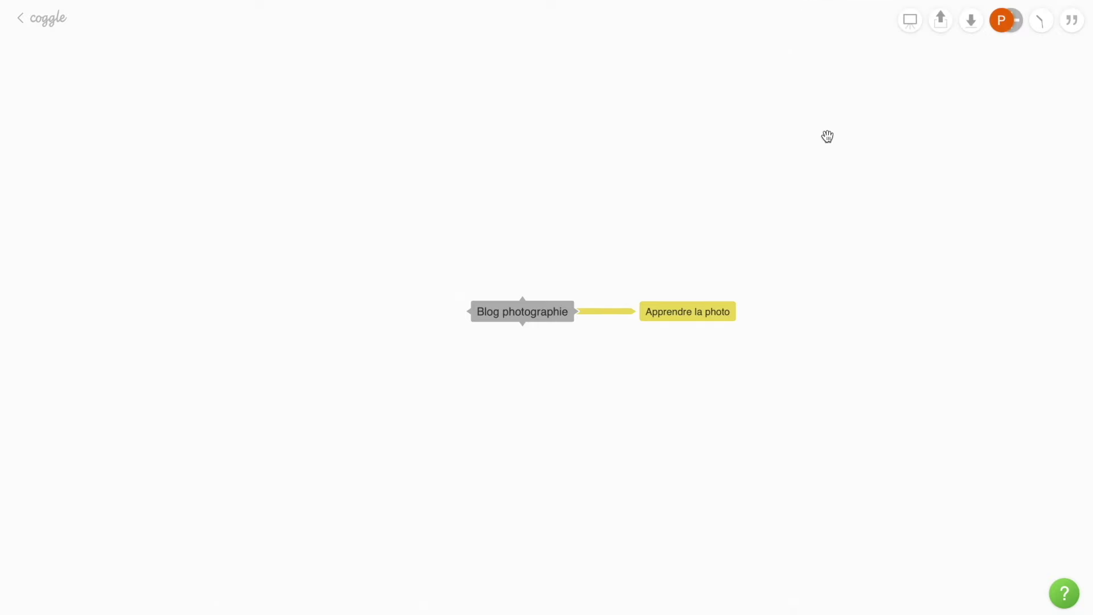
pyautogui.press('Tab')
pyautogui.write('Apprendre la photographie débutant')
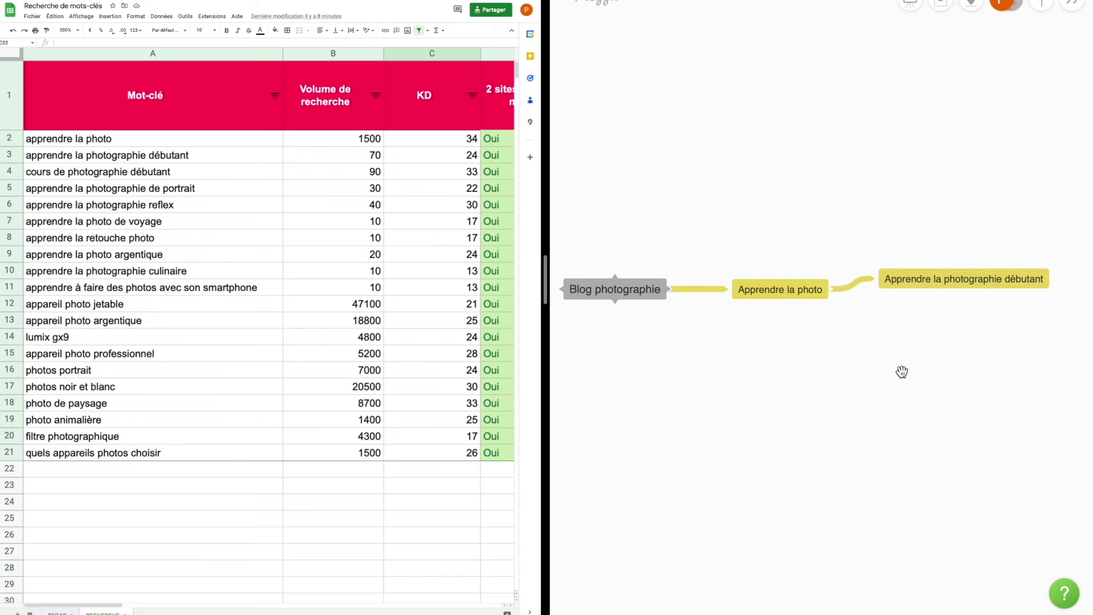
pyautogui.click(829, 296)
pyautogui.write('Apprendre la photographie de portrait')
pyautogui.press('Return')
pyautogui.write('Apprendre la photographie reflex')
pyautogui.press('Return')
# Step: Add sub-branches "Apprendre la photo de voyage", "Apprendre la photo argentique" and "Apprendre la photographie culinaire" under "Apprendre la photo"
pyautogui.write('Apprendre')
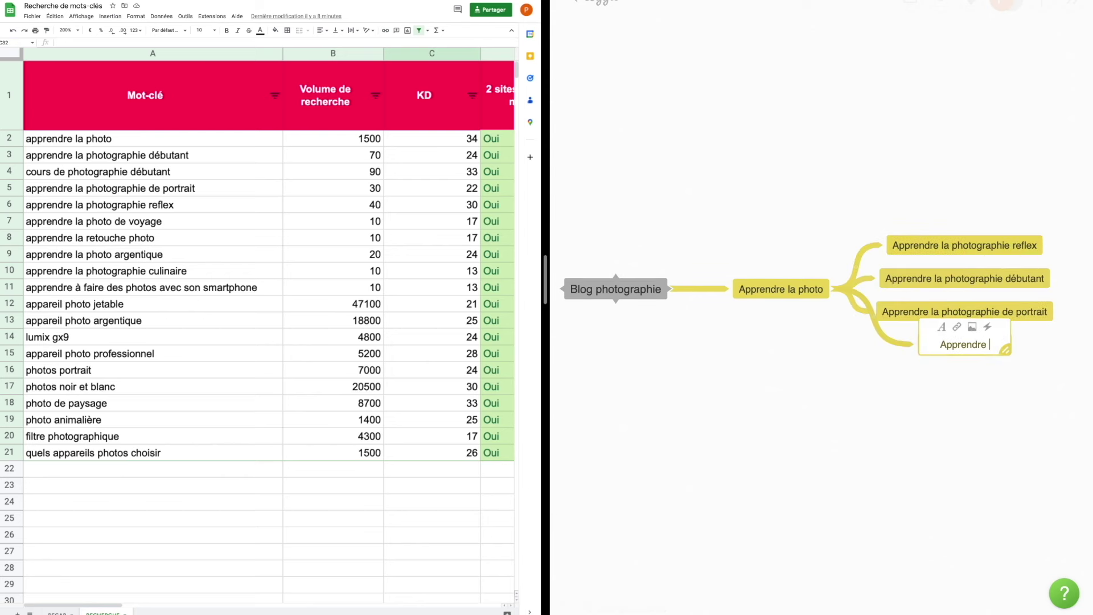
pyautogui.write(' la photo de voyage')
pyautogui.press('Return')
pyautogui.write('Apprendre la photo argentique')
pyautogui.press('Return')
pyautogui.write('Apprendre la photographie culinaire')
# Step: Add a sub-branch "Apprendre à faire des photos avec son smartphone" under "Apprendre la photo"
pyautogui.click(834, 289)
pyautogui.write('Apprendre à faire des photos avec sons')
pyautogui.press('BackSpace')
pyautogui.write('smartphone')
pyautogui.press('Escape')
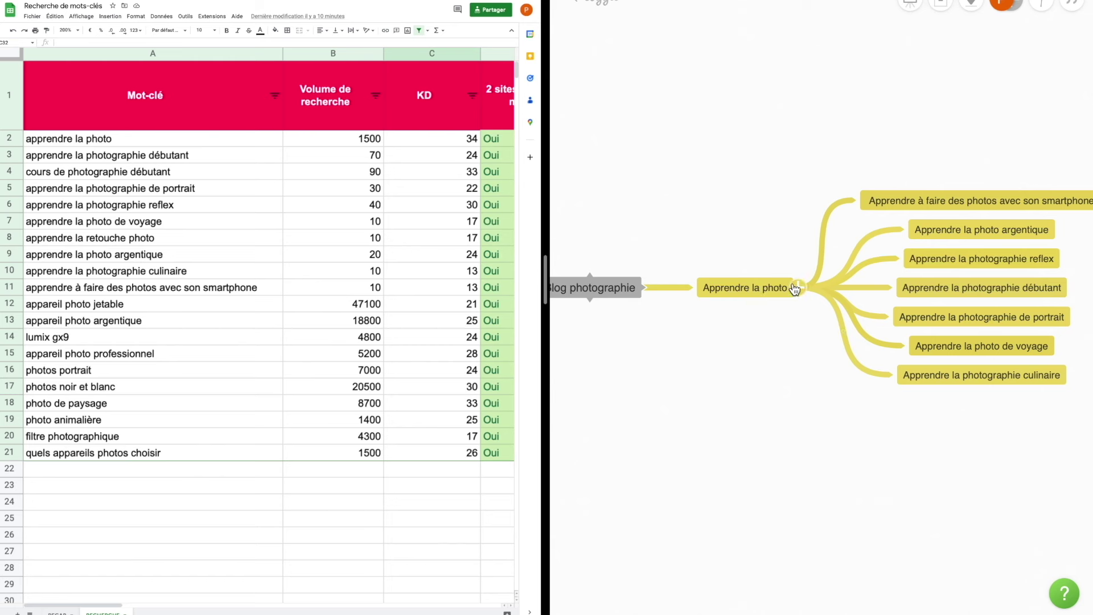
pyautogui.hscroll(2, 956, 304)
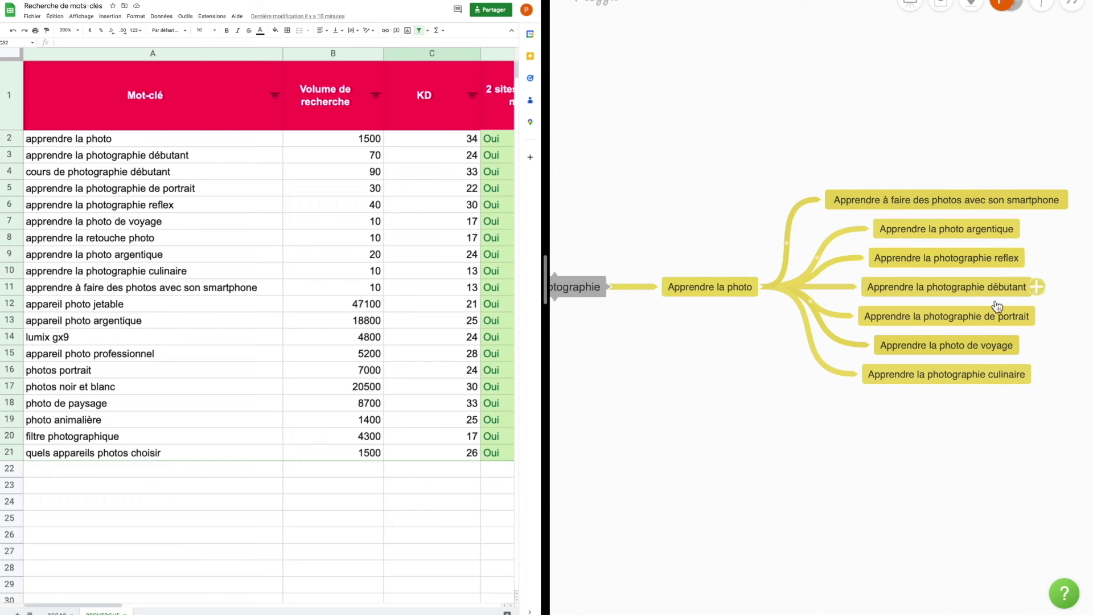
# Step: Add a second main branch "Quels appareils photos choisir" to the central node
pyautogui.hscroll(-4, 894, 309)
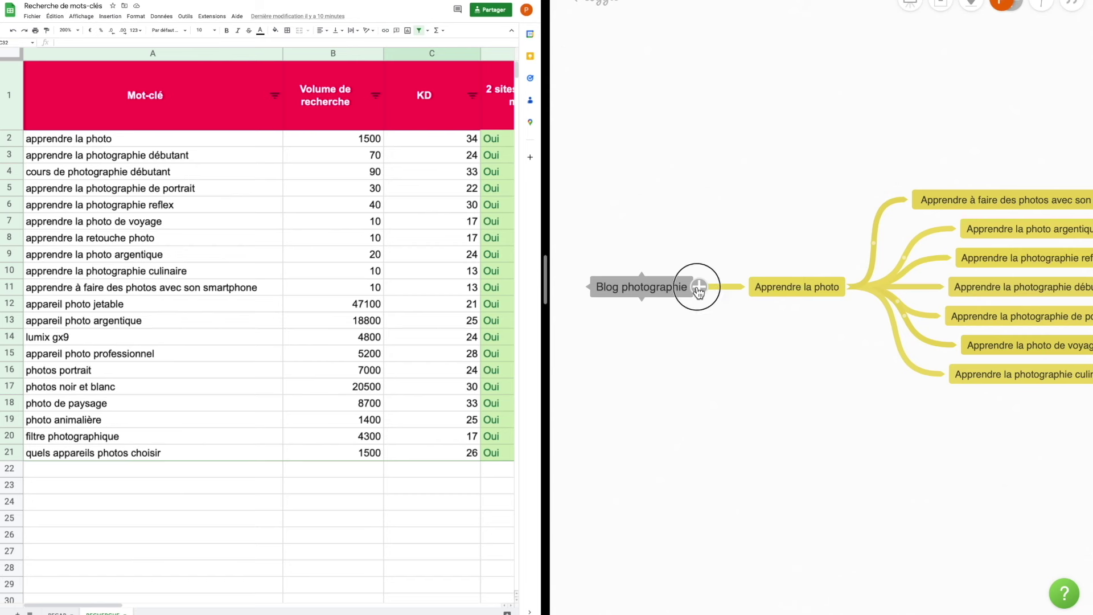
pyautogui.click(699, 286)
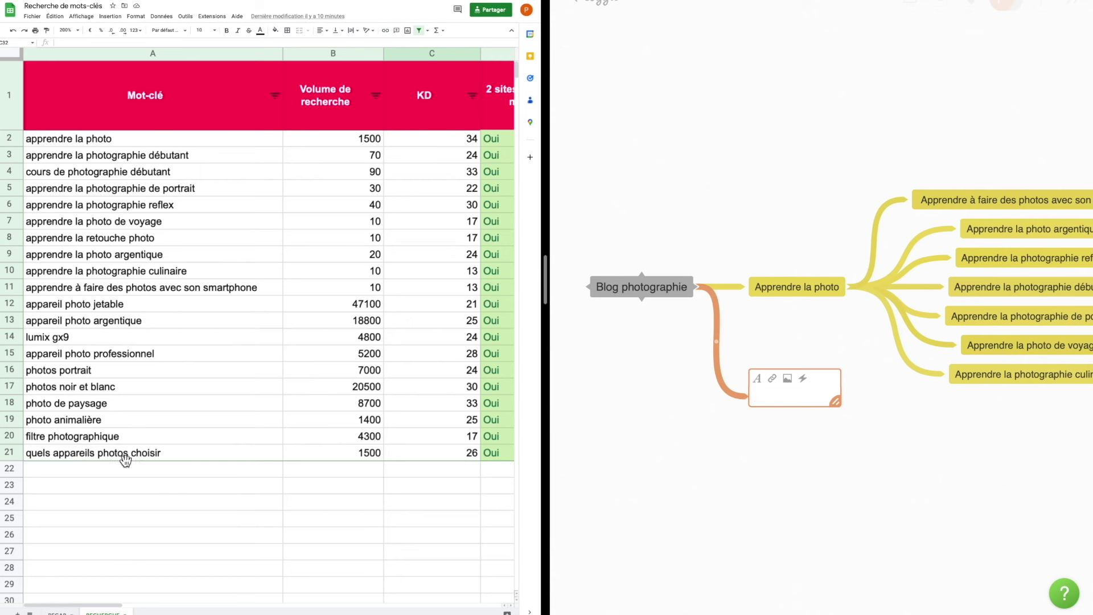
pyautogui.write('appareils photos choisir')
pyautogui.press('Return')
# Step: Add sub-branches "appareil photo jetable" and "Appareil photo argentique" under "Quels appareils photos choisir"
pyautogui.press('Tab')
pyautogui.write('appareil photo jetable')
pyautogui.press('Return')
pyautogui.press('Return')
pyautogui.write('Appareil photo argentique')
pyautogui.press('Return')
# Step: Add the camera sub-branches "lumix gx9" and "appareil photo professionnel", and auto-arrange the whole mind map
pyautogui.press('Return')
pyautogui.write('lumix gx9')
pyautogui.press('Return')
pyautogui.press('Return')
pyautogui.write('appareil photo professionnel')
pyautogui.press('Return')
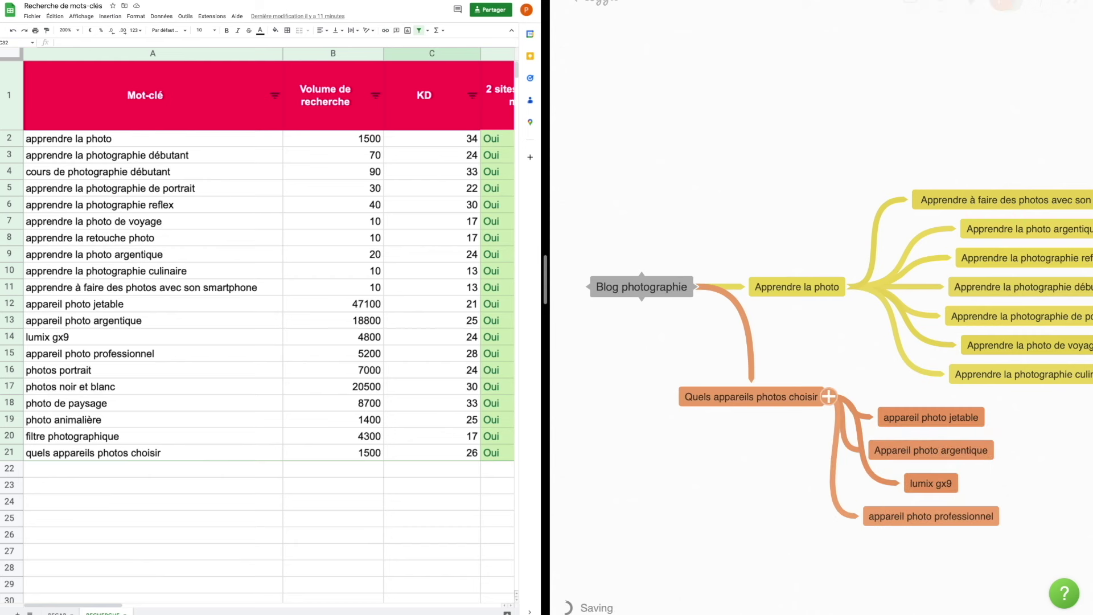
pyautogui.click(663, 289)
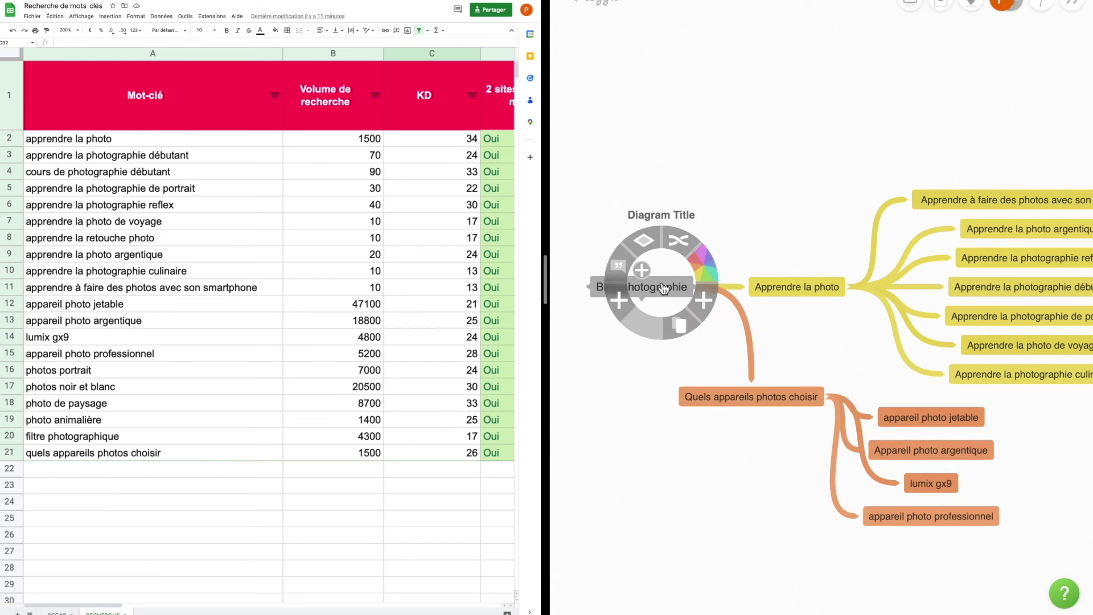
pyautogui.click(676, 246)
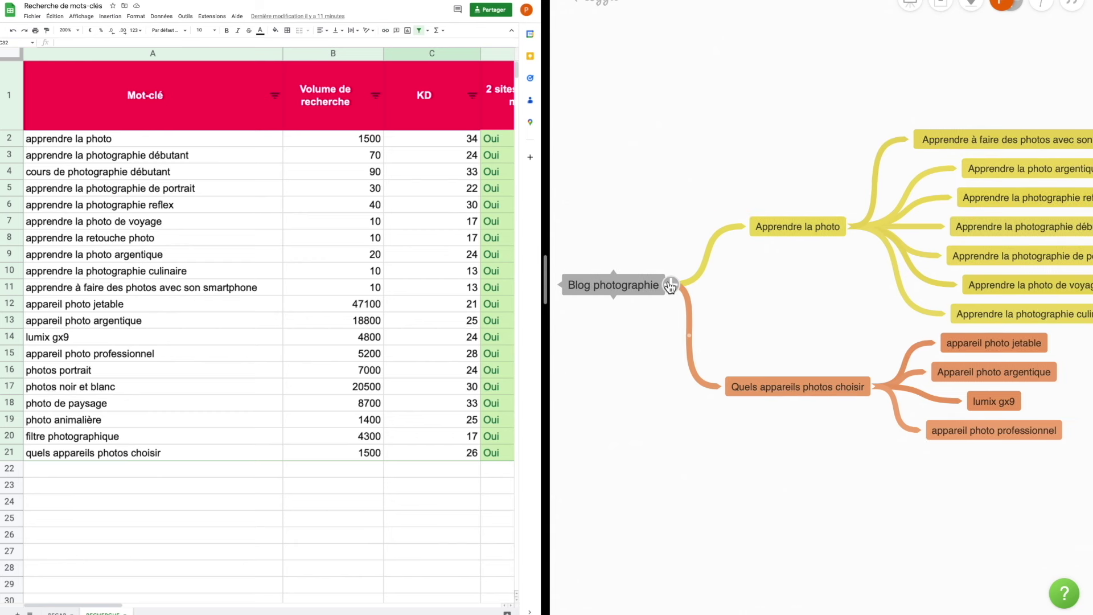
# Step: Add a third main branch "Type de photo", written in quotation marks, to the central node
pyautogui.click(670, 285)
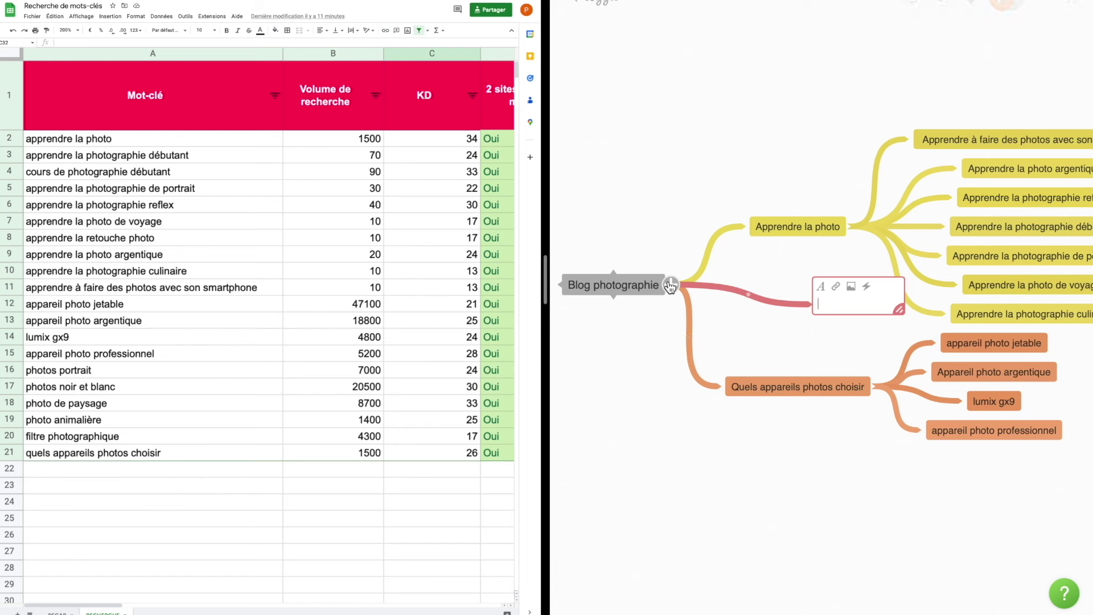
pyautogui.write('"Type de photo"')
pyautogui.press('Return')
pyautogui.click(865, 393)
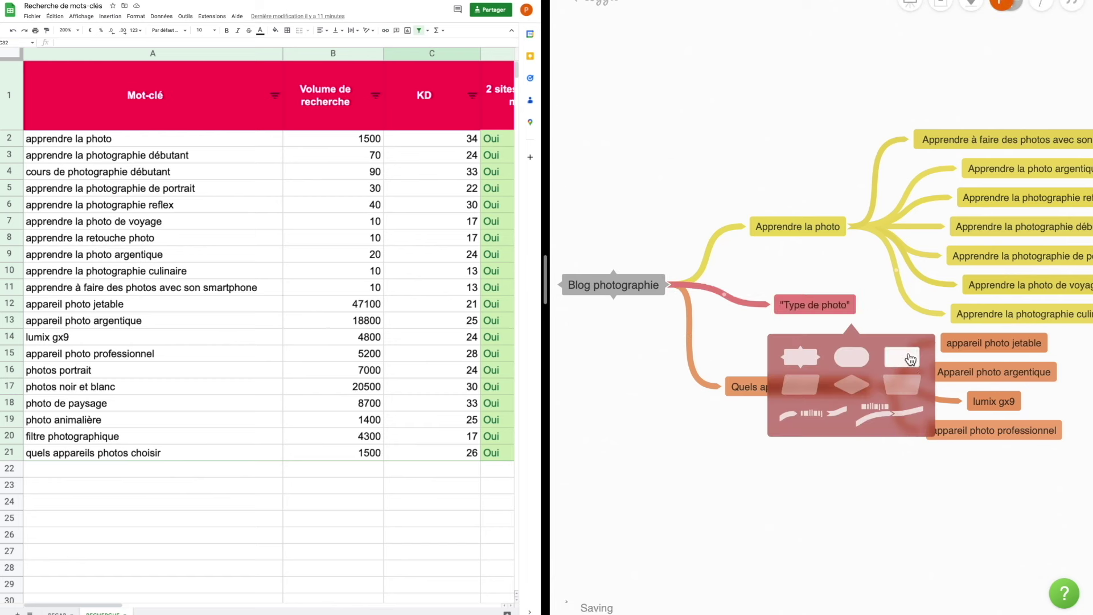
pyautogui.click(886, 325)
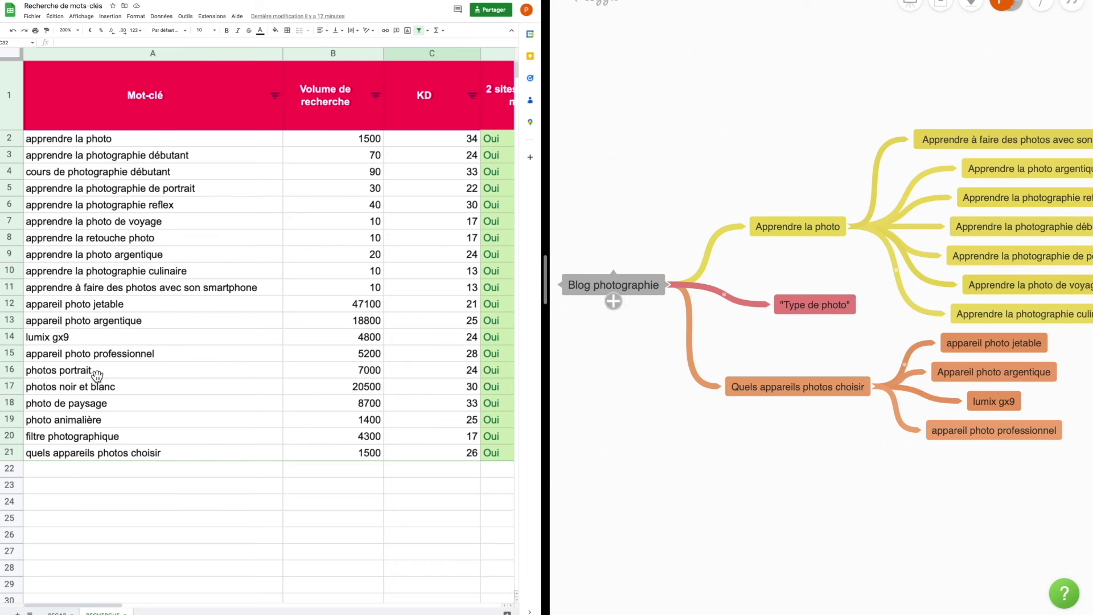
# Step: Add sub-branches "photos portrait", "photos noir et blanc", "photo de paysage" and "photo animalière" under "Type de photo", and auto-arrange the map
pyautogui.click(860, 305)
pyautogui.write('photos portrait')
pyautogui.press('Return')
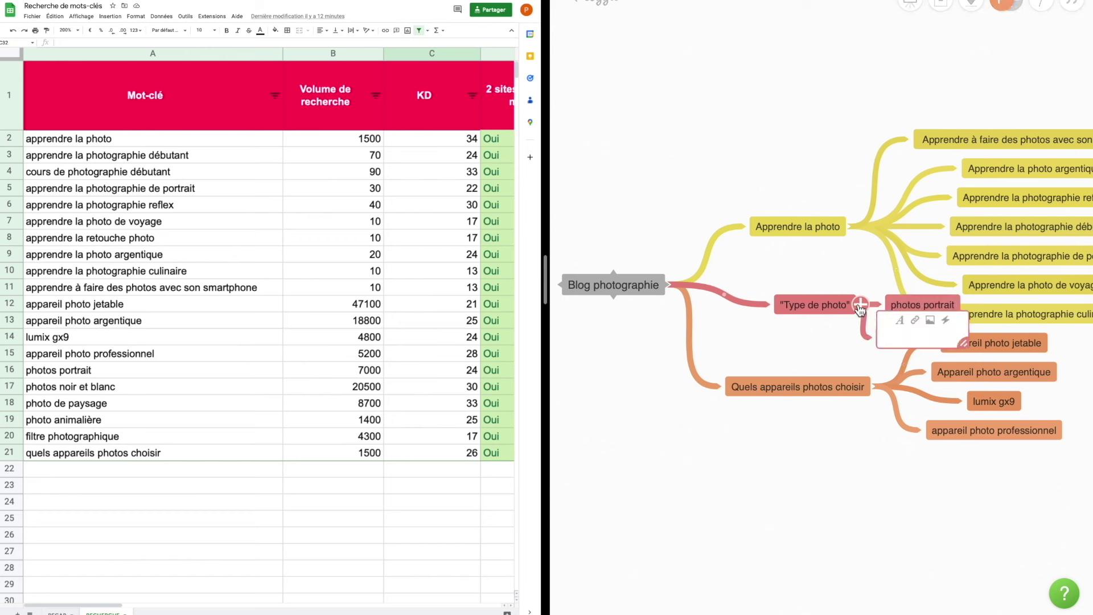
pyautogui.write('photos noir et blanc photo de paysage photo animalière')
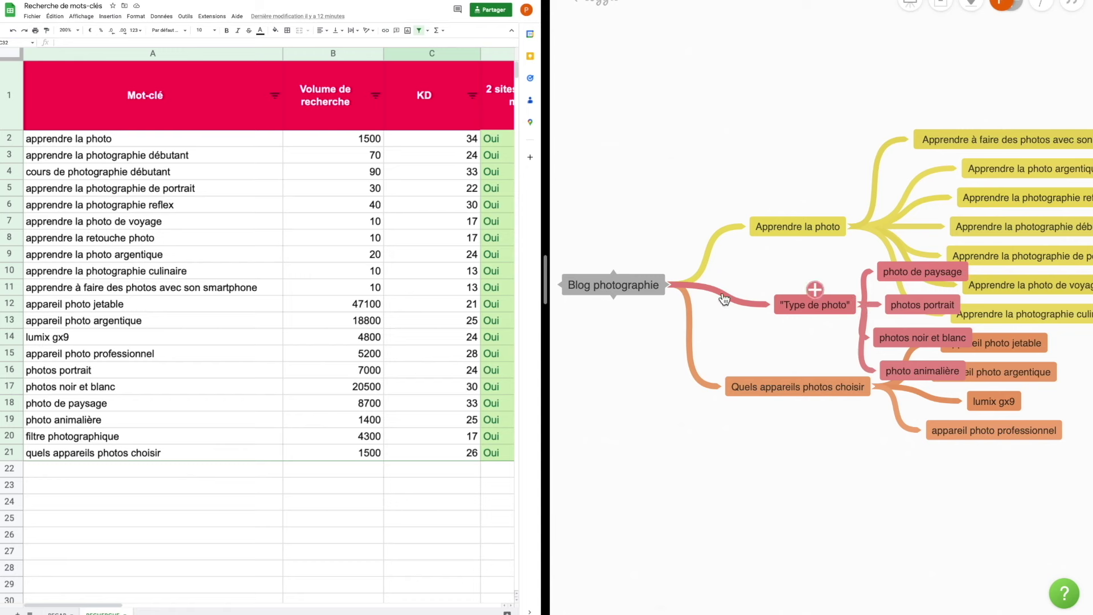
pyautogui.rightClick(613, 273)
pyautogui.click(635, 235)
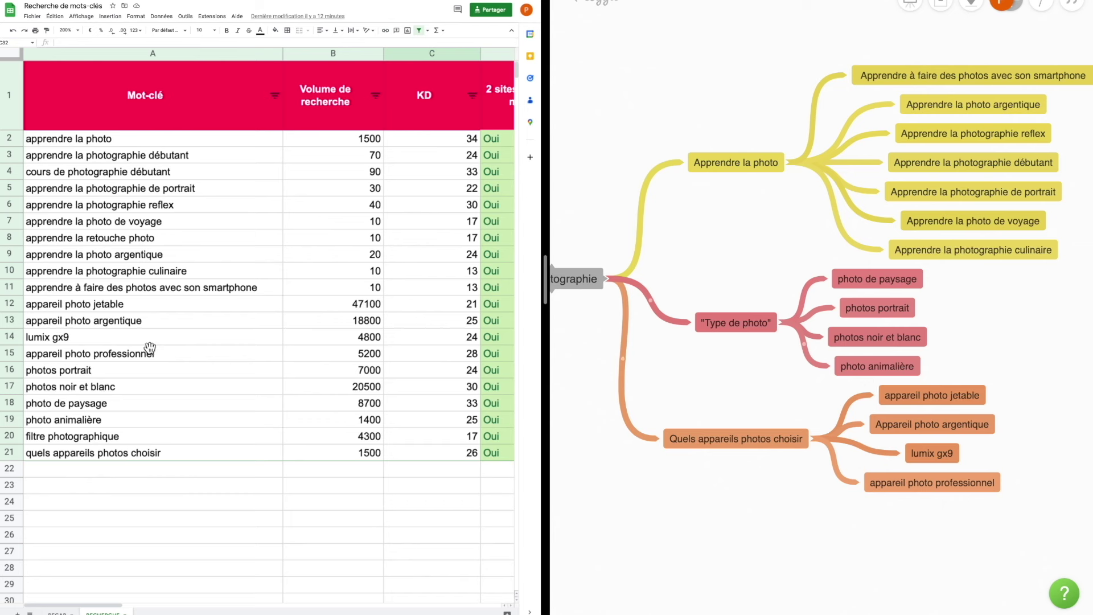
pyautogui.click(112, 437)
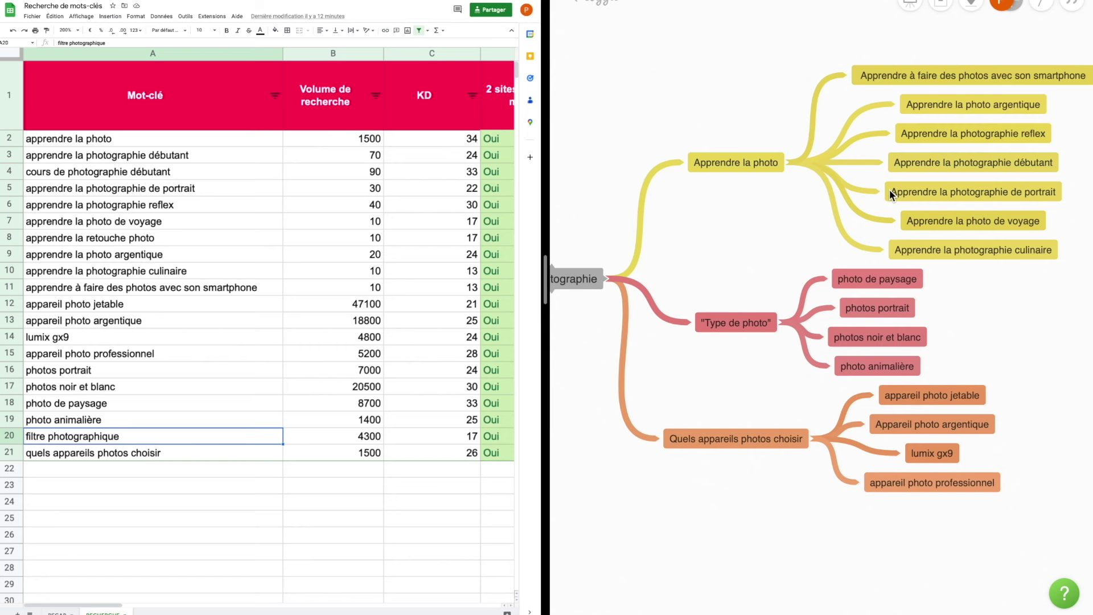
pyautogui.hscroll(-2, 889, 189)
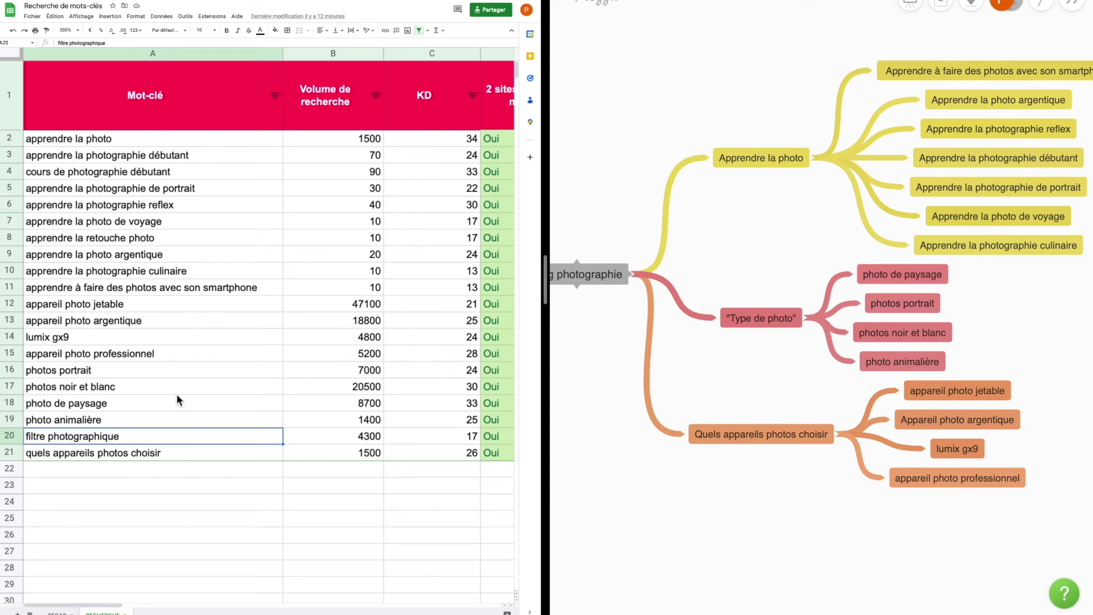
pyautogui.click(630, 272)
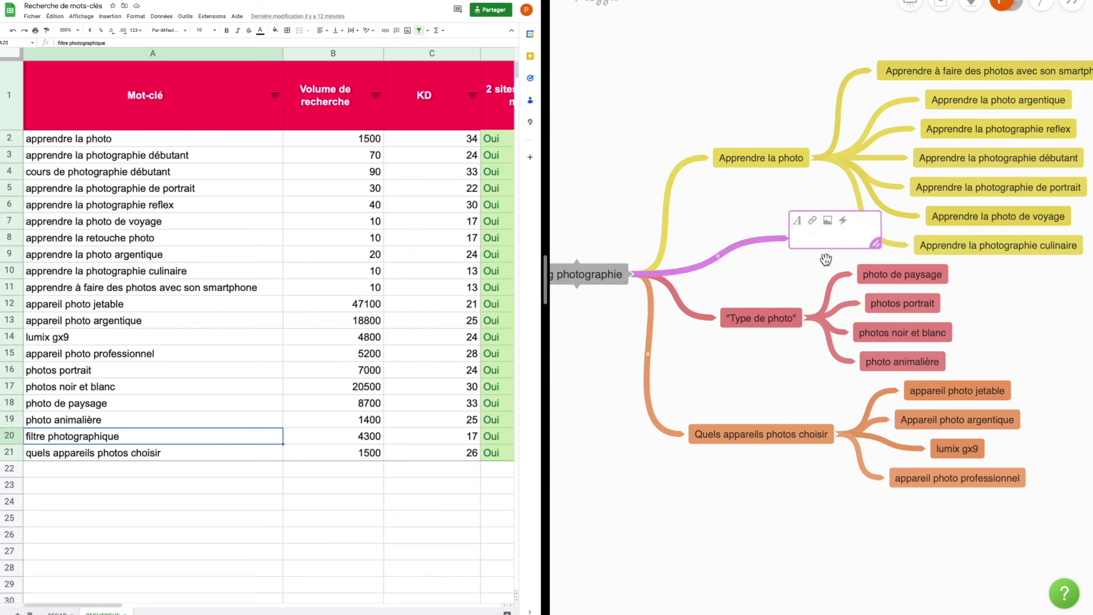
pyautogui.click(762, 303)
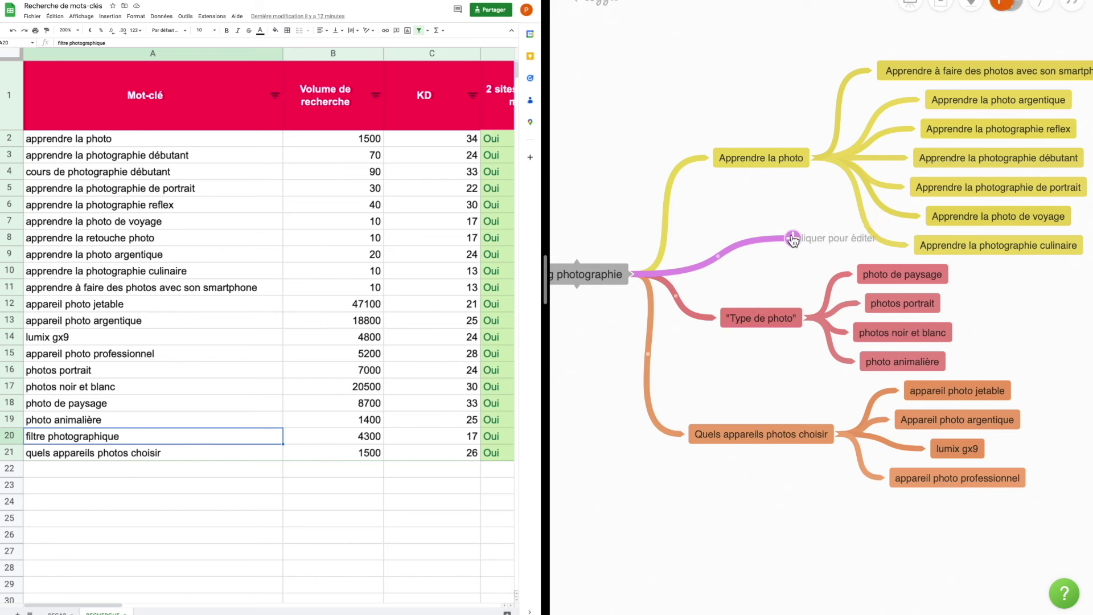
pyautogui.moveTo(793, 239)
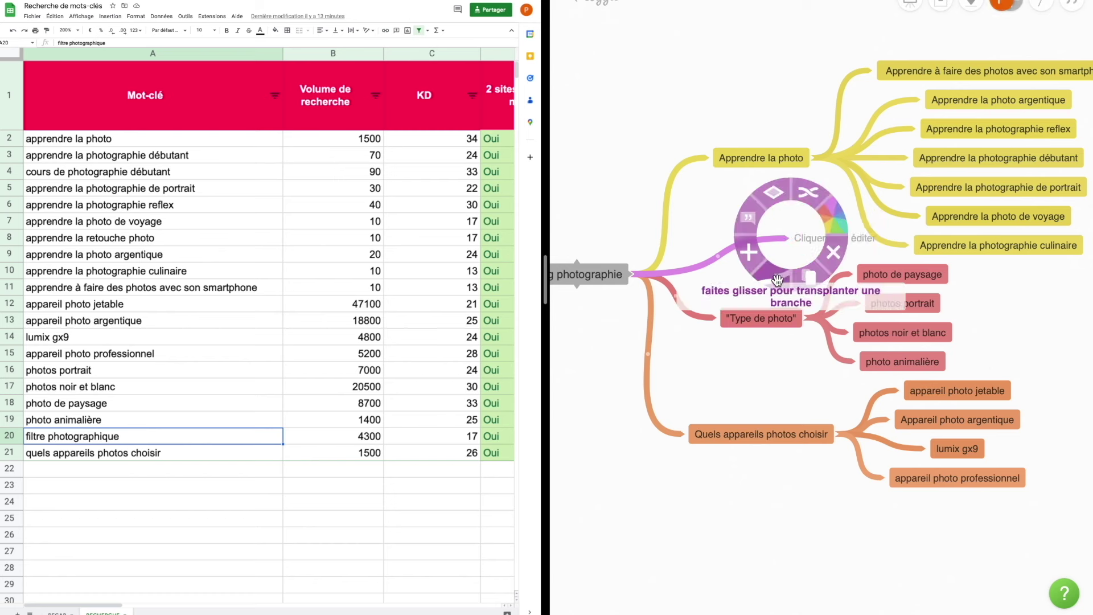
pyautogui.click(835, 254)
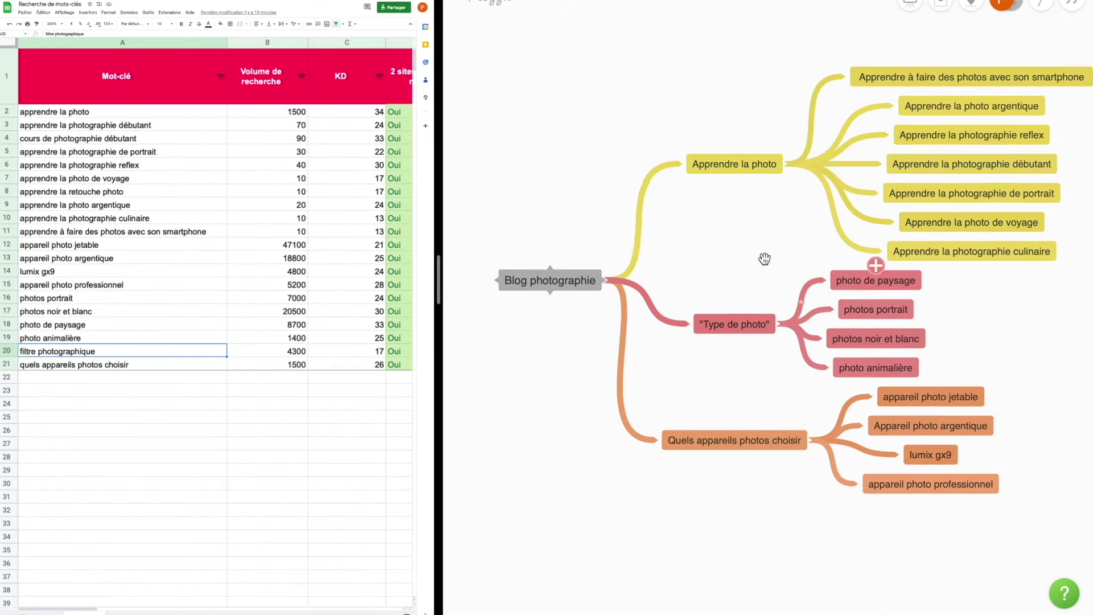
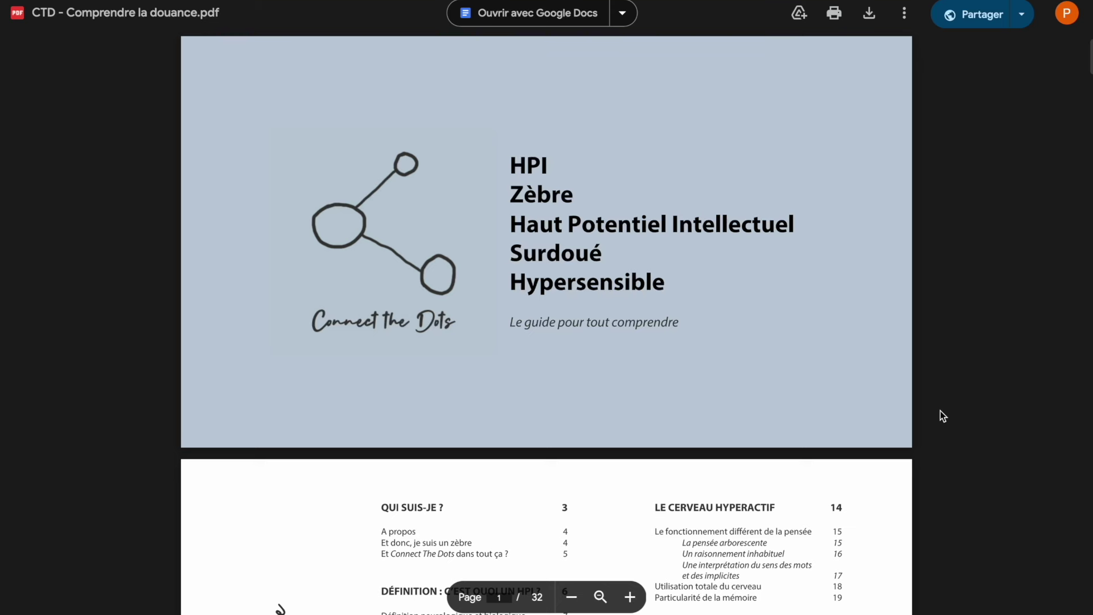
# Step: Examine the guide "CTD - Comprendre la douance.pdf" from its cover through the Sommaire and introduction to the HPI definition section
pyautogui.scroll(-1, 940, 411)
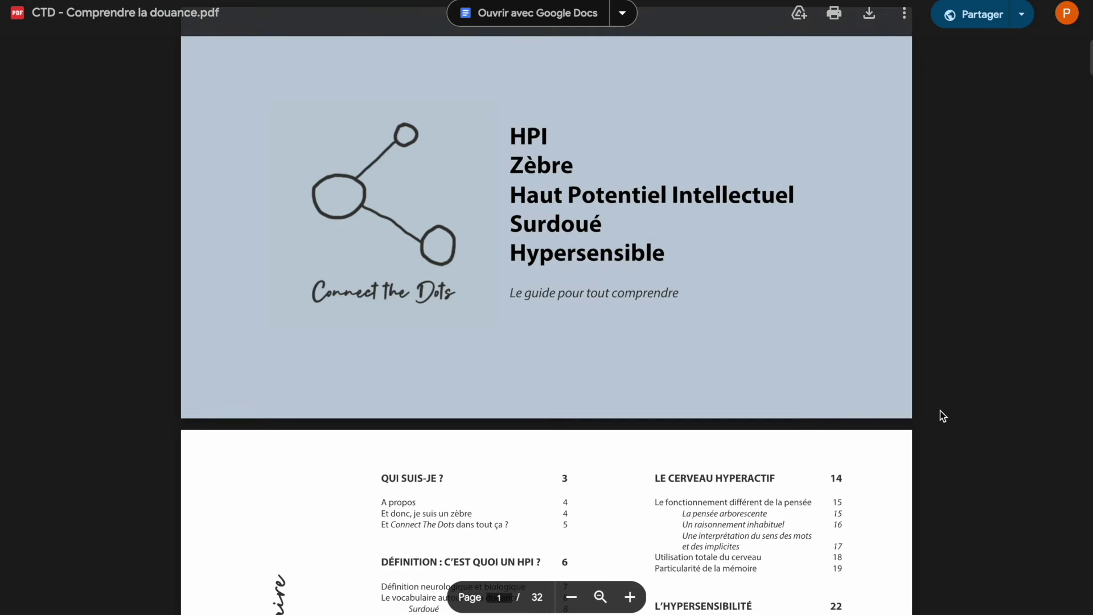
pyautogui.scroll(-1, 940, 411)
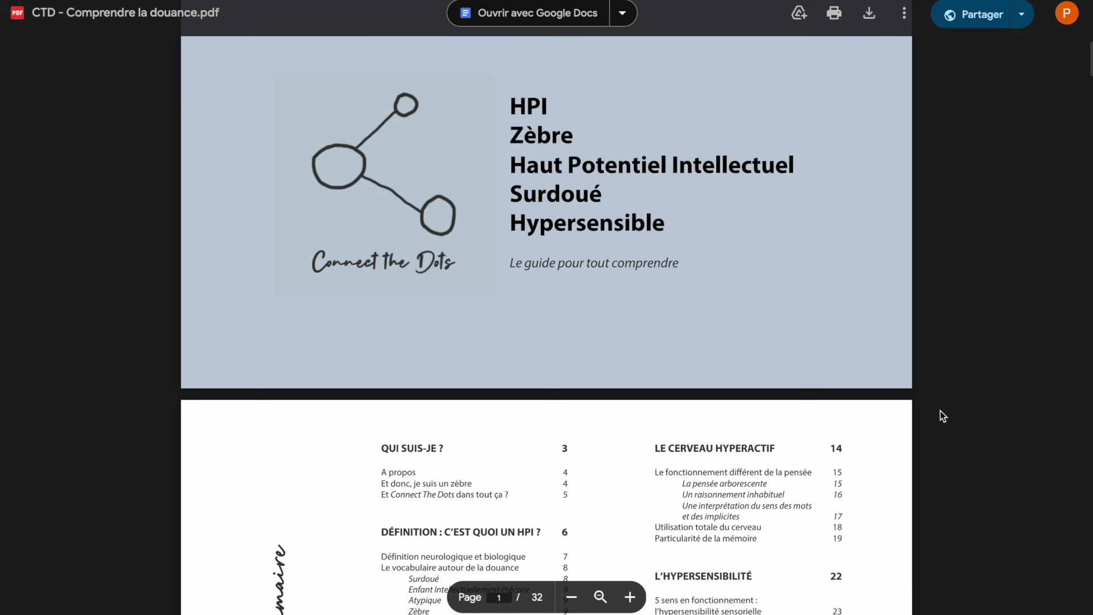
pyautogui.scroll(-1, 940, 411)
pyautogui.scroll(-3, 940, 411)
pyautogui.scroll(-5, 940, 411)
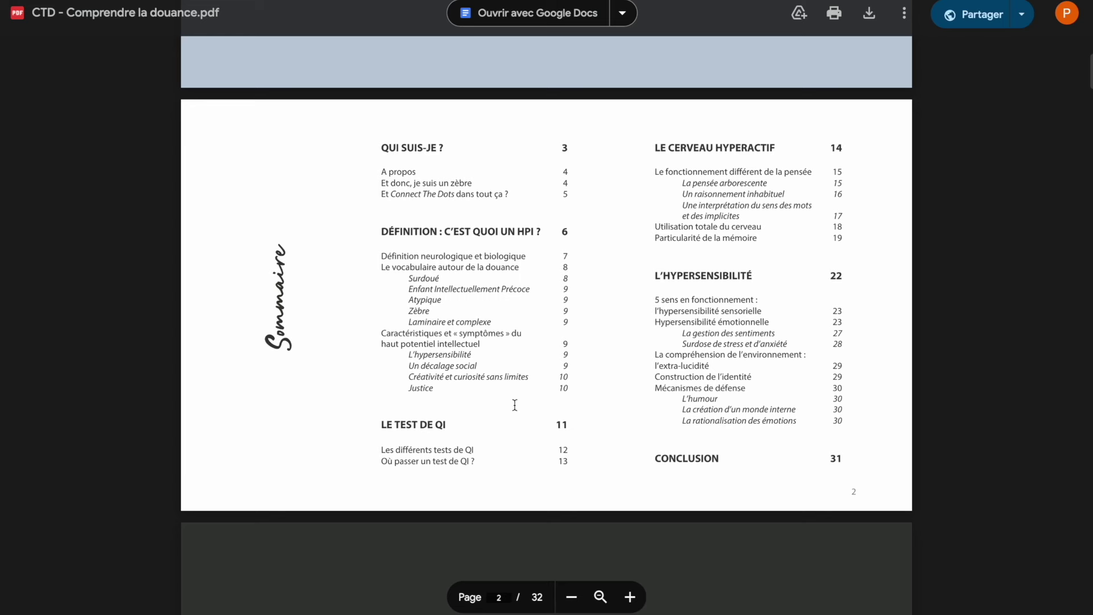
pyautogui.scroll(10, 288, 338)
pyautogui.scroll(-20, 287, 339)
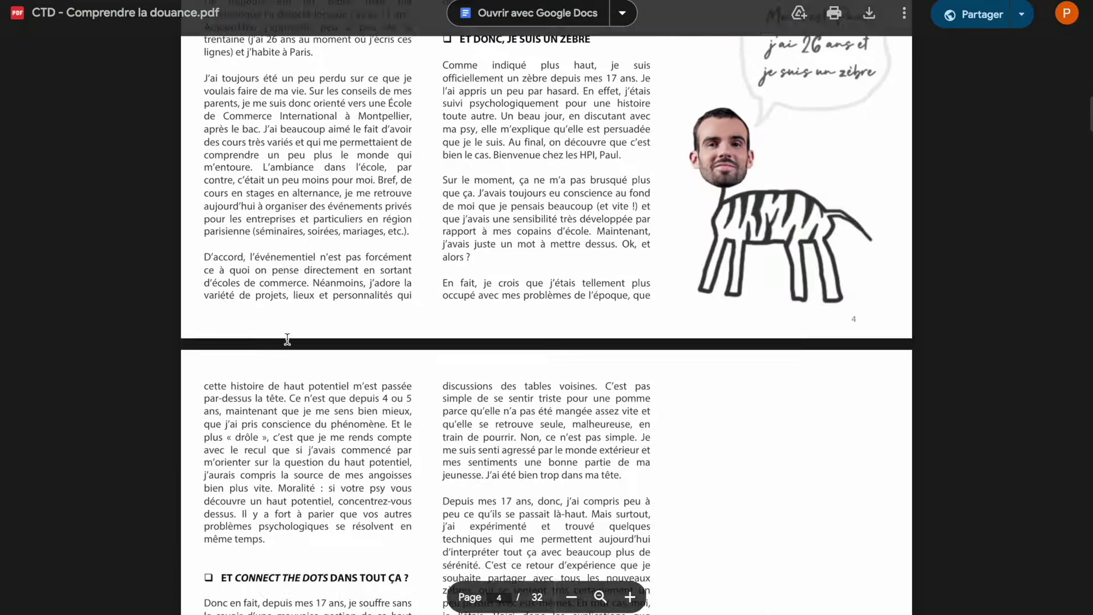
pyautogui.scroll(-20, 288, 339)
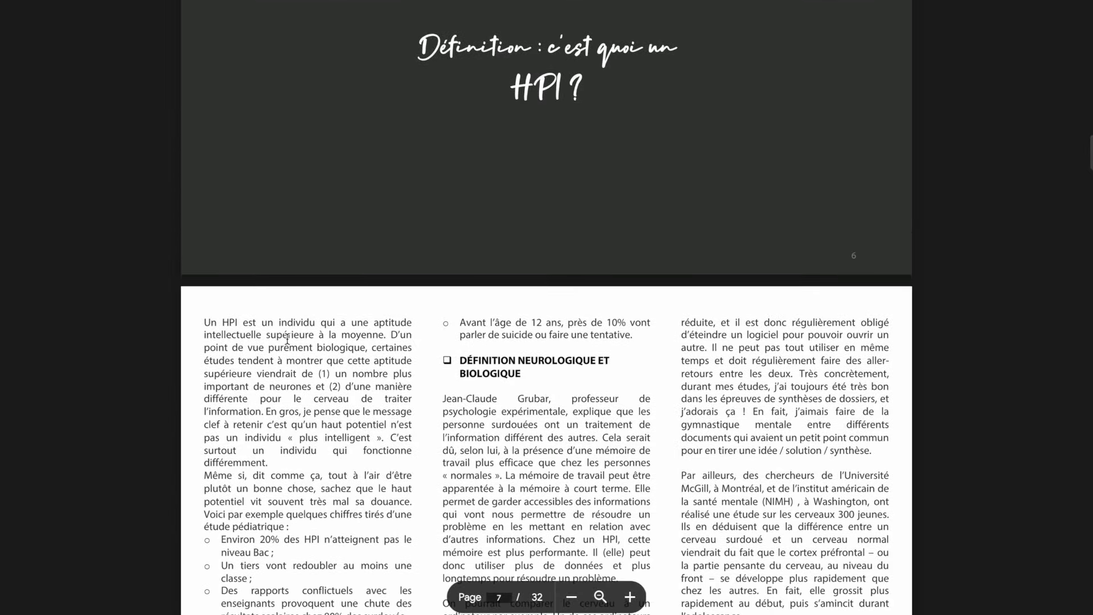
pyautogui.scroll(-1, 287, 339)
pyautogui.scroll(4, 288, 339)
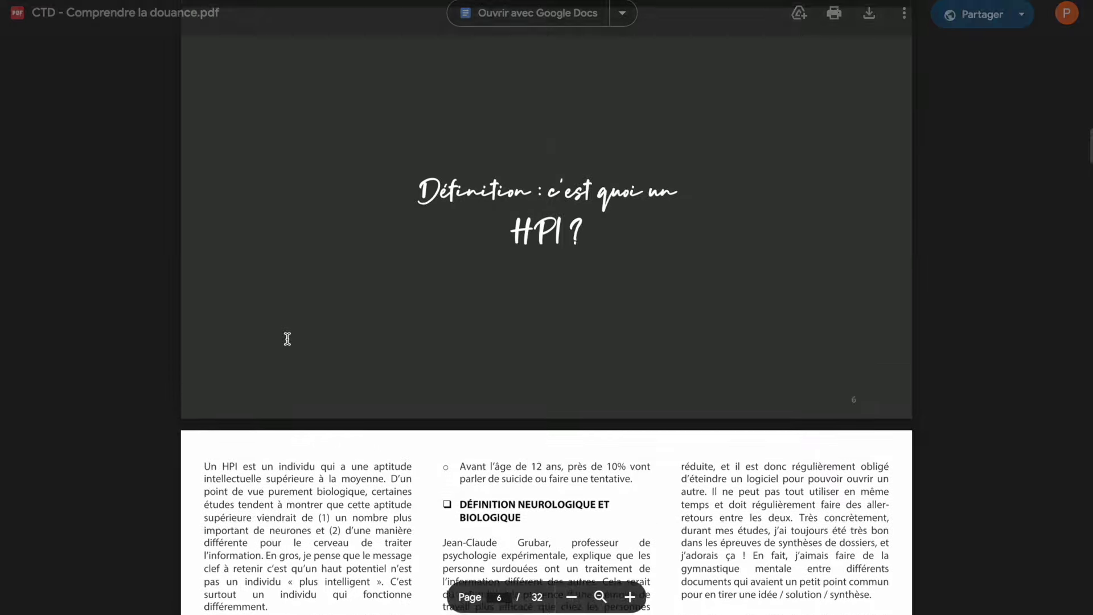
# Step: Examine the guide from the HPI definition through the vocabulary, "Le cerveau hyperactif" and "L'hypersensibilité" sections, including their hand-drawn illustrations
pyautogui.scroll(-4, 424, 198)
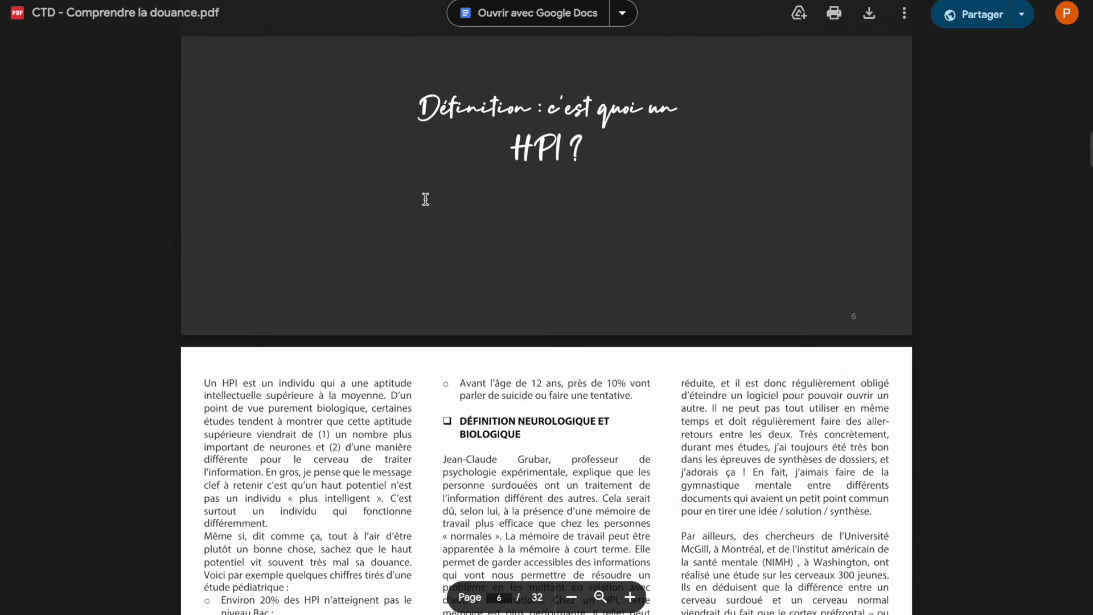
pyautogui.scroll(-12, 424, 198)
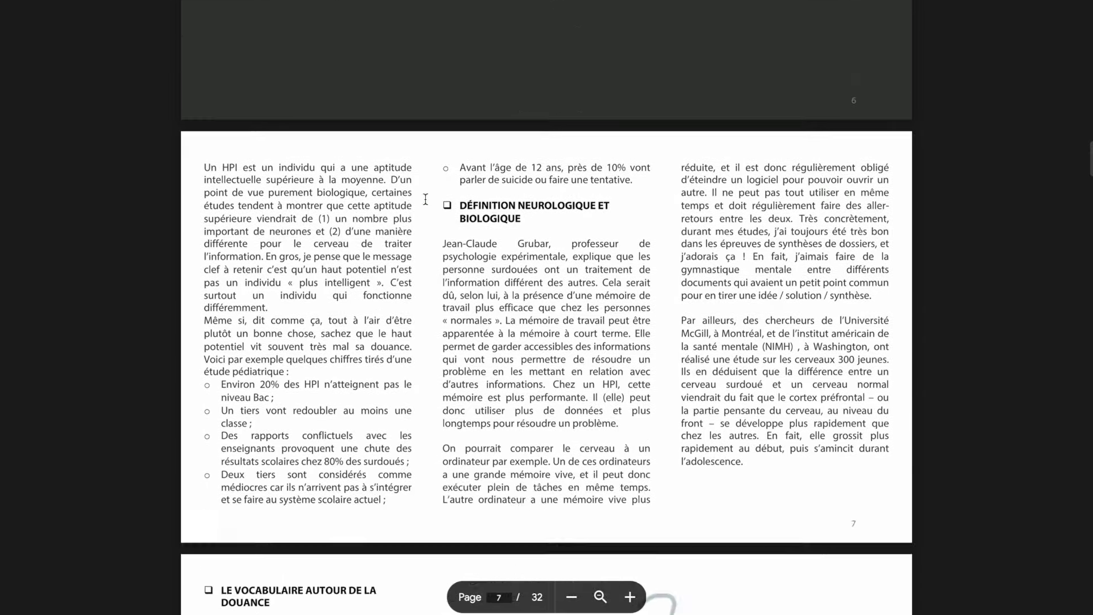
pyautogui.scroll(-4, 425, 198)
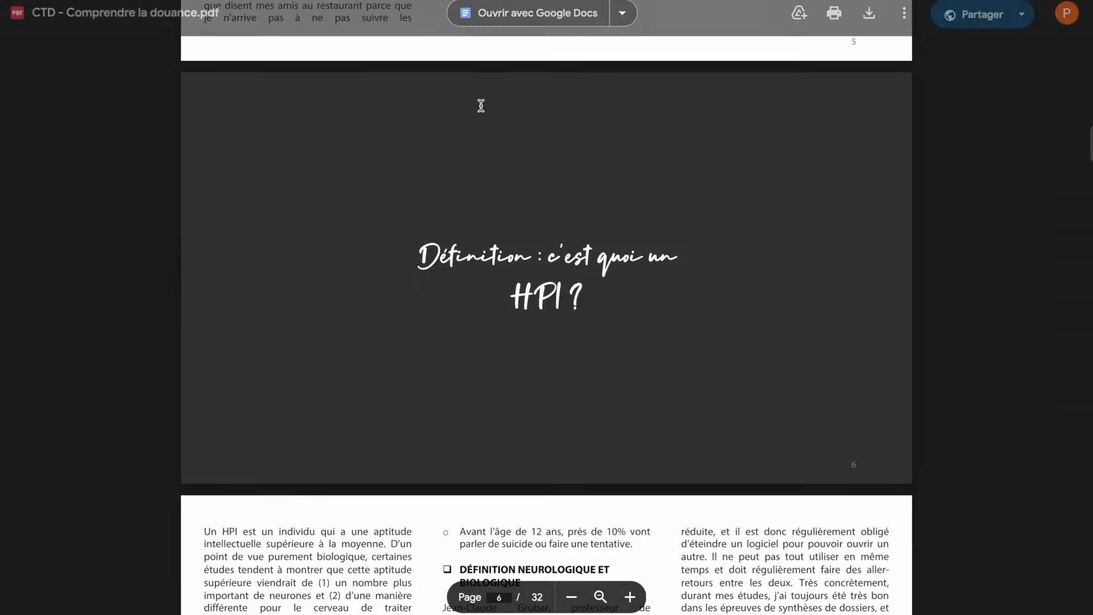
pyautogui.scroll(-3, 499, 132)
pyautogui.scroll(-20, 499, 132)
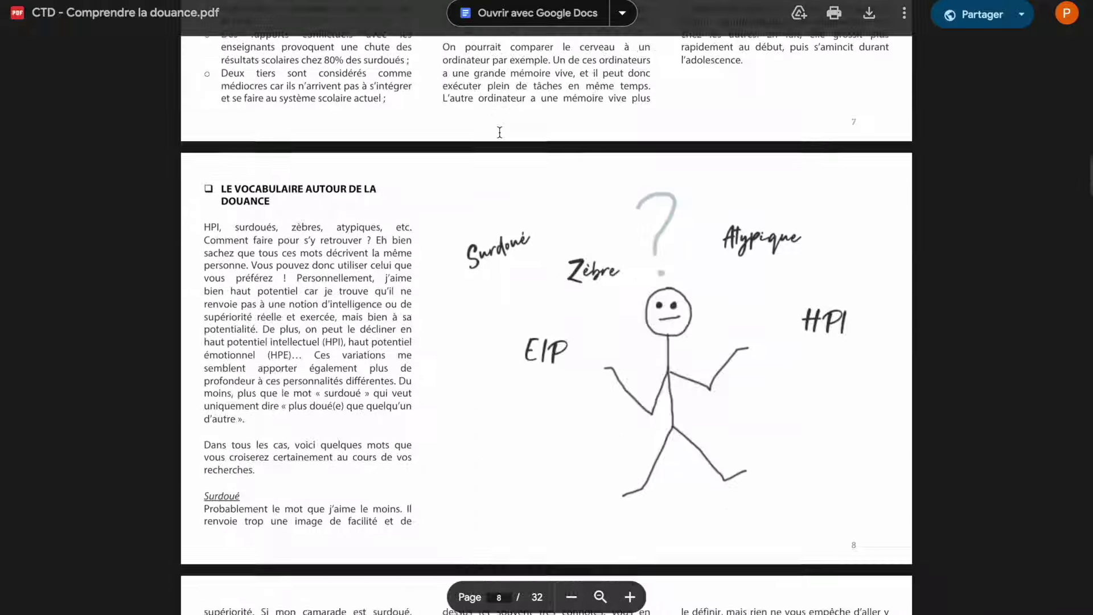
pyautogui.scroll(-20, 500, 239)
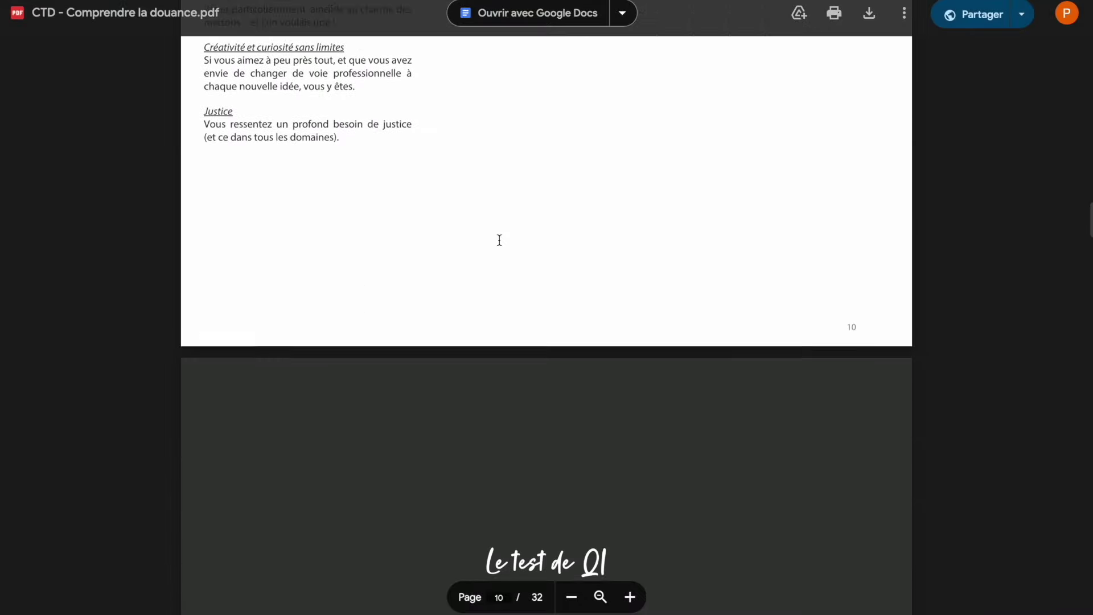
pyautogui.scroll(-9, 500, 219)
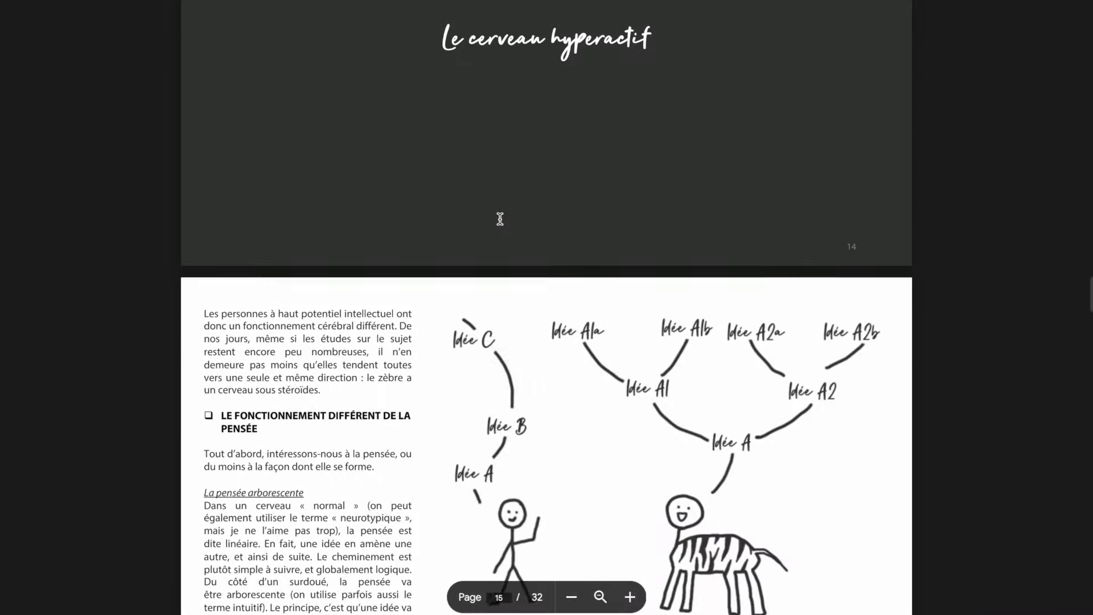
pyautogui.scroll(-10, 483, 121)
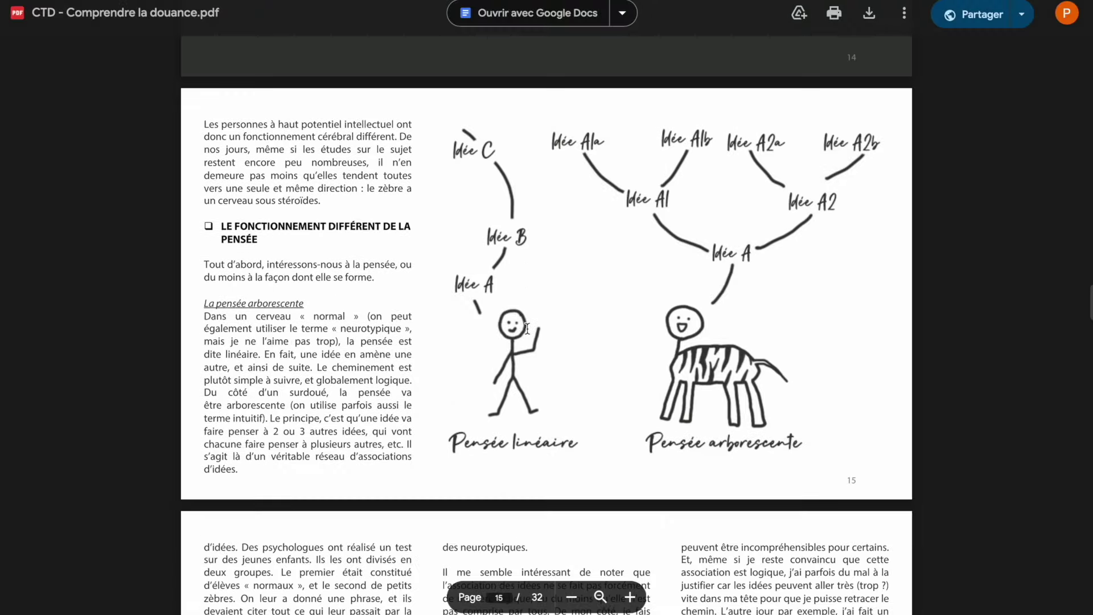
pyautogui.scroll(-20, 567, 209)
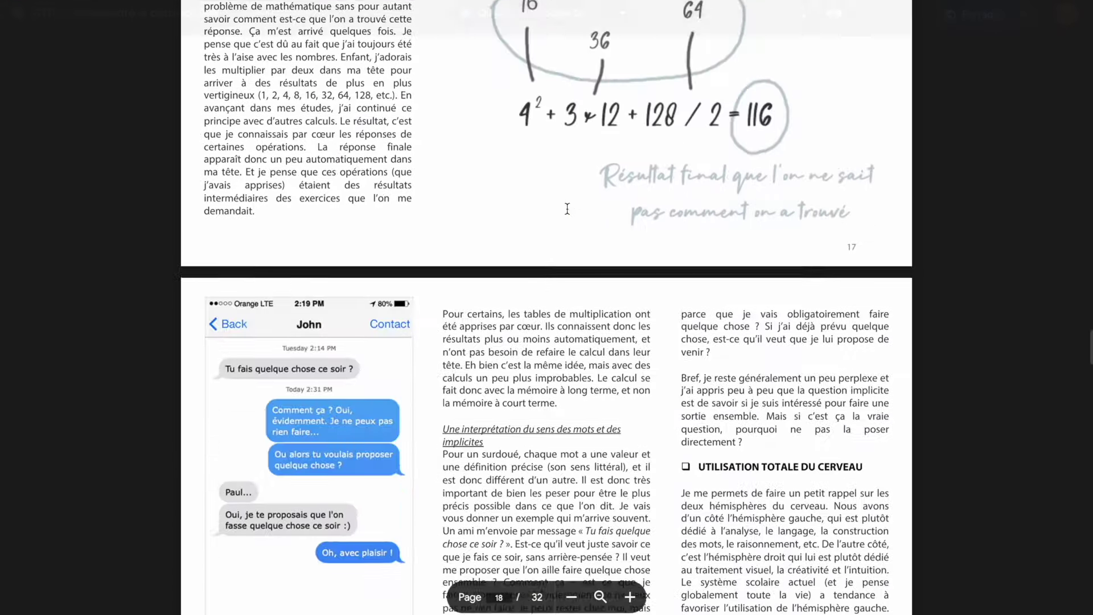
pyautogui.scroll(-2, 567, 209)
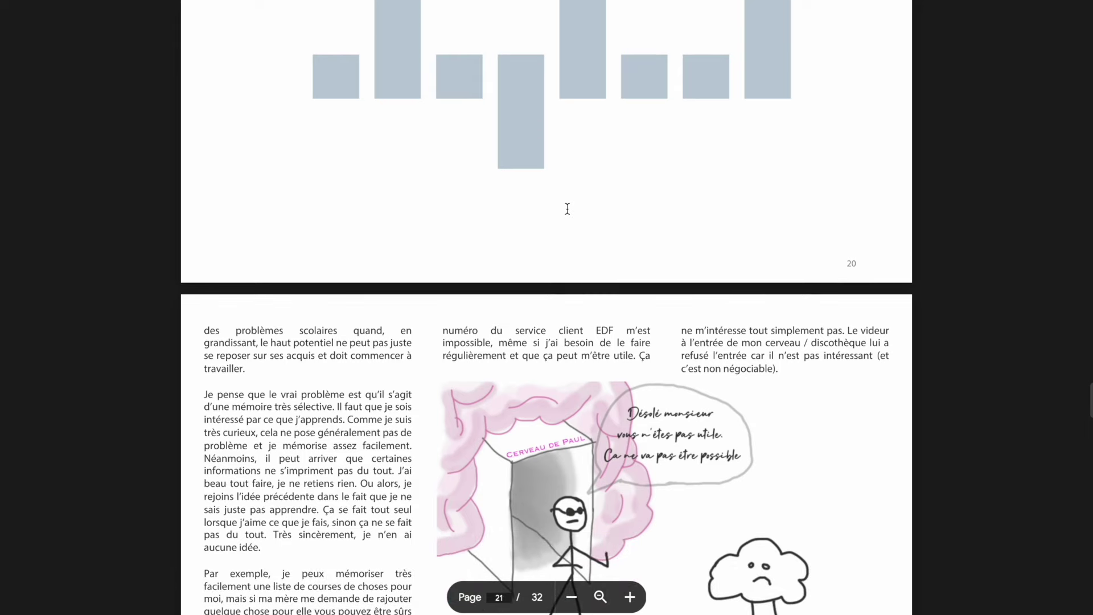
pyautogui.scroll(-16, 567, 208)
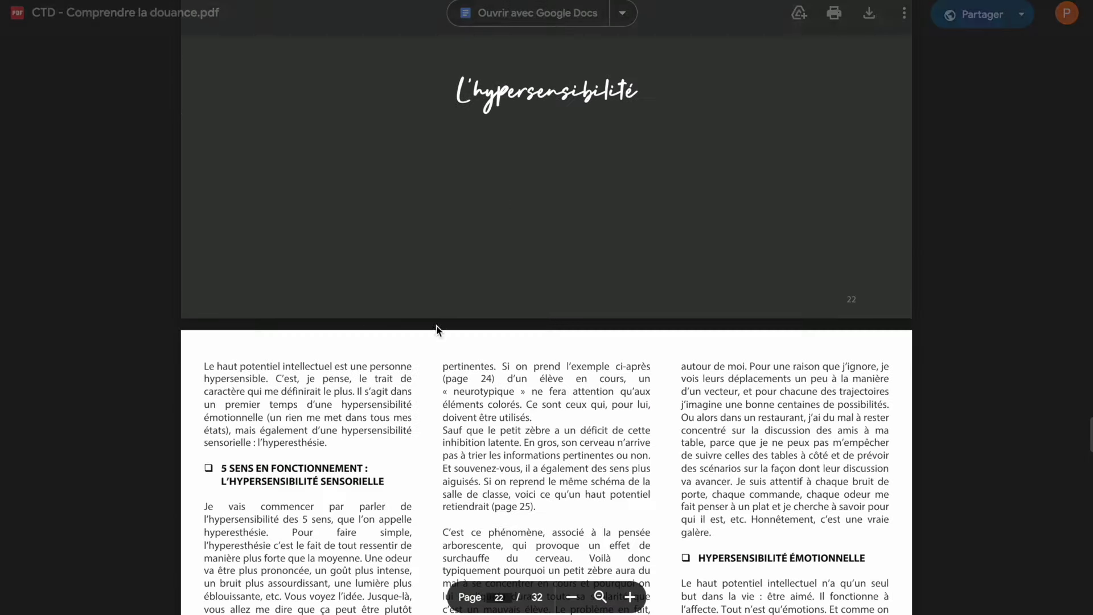
pyautogui.scroll(-20, 500, 256)
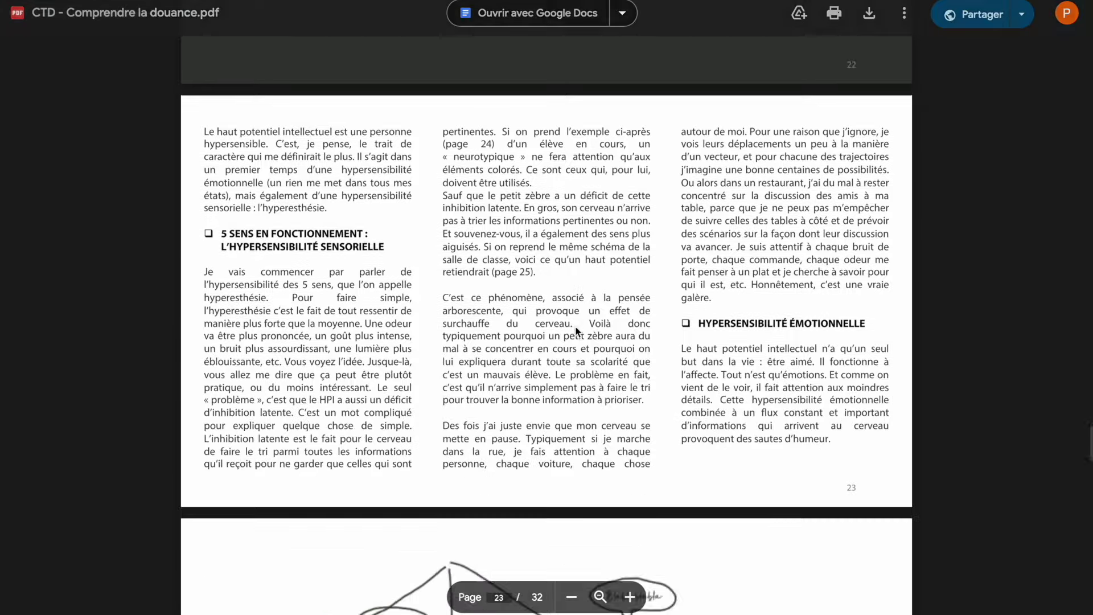
pyautogui.scroll(-6, 576, 330)
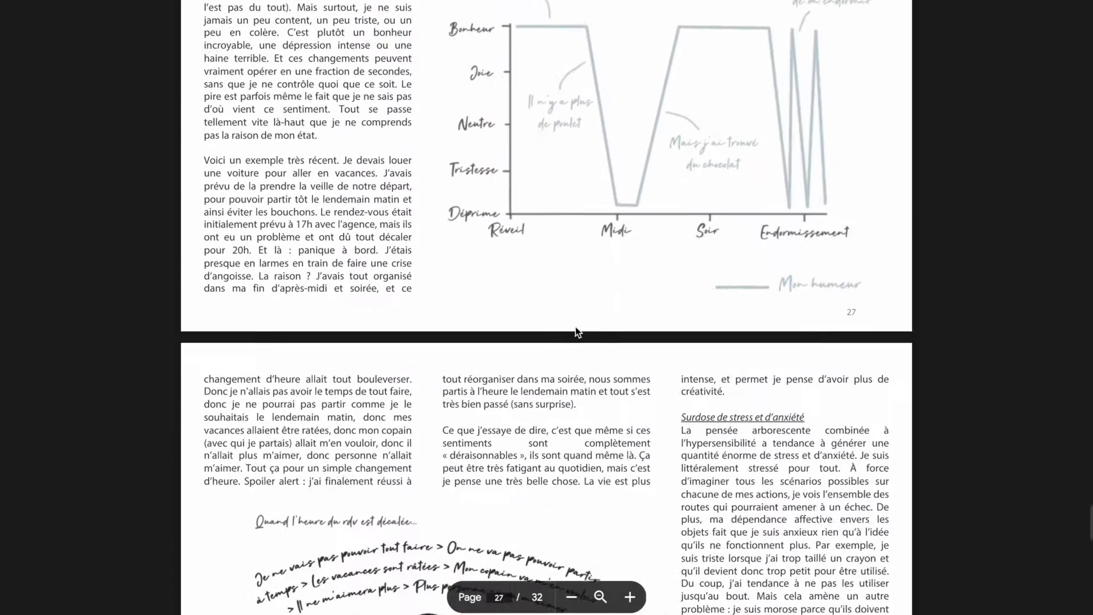
# Step: Go back through the guide to the "Qui suis-je ?" section and review its "A propos" page with the zebra illustration
pyautogui.scroll(20, 576, 330)
pyautogui.scroll(20, 576, 331)
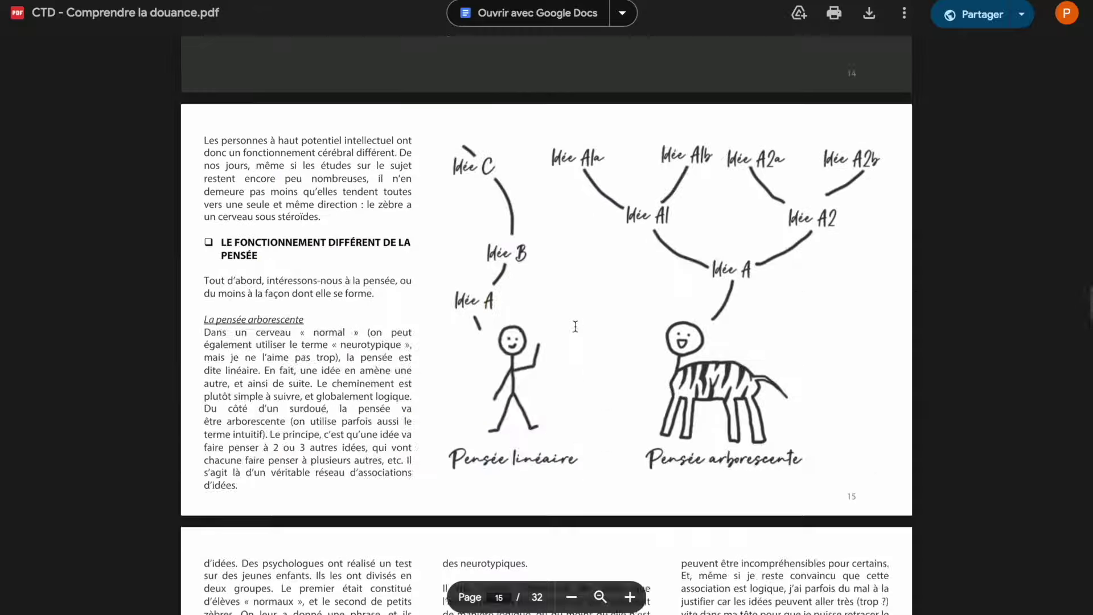
pyautogui.scroll(20, 574, 325)
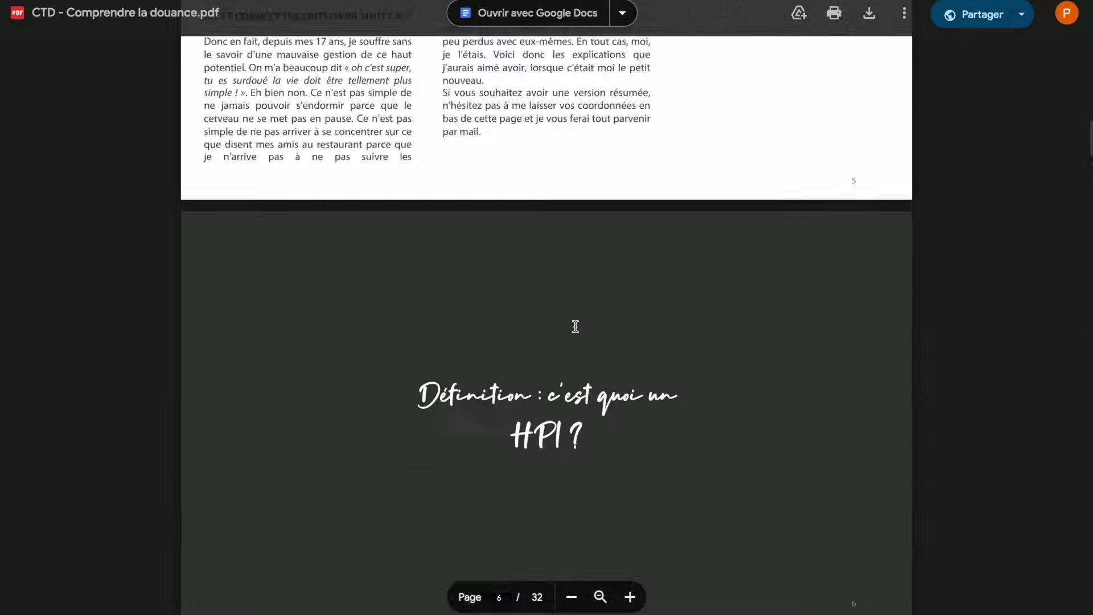
pyautogui.scroll(-3, 351, 396)
pyautogui.scroll(-4, 352, 397)
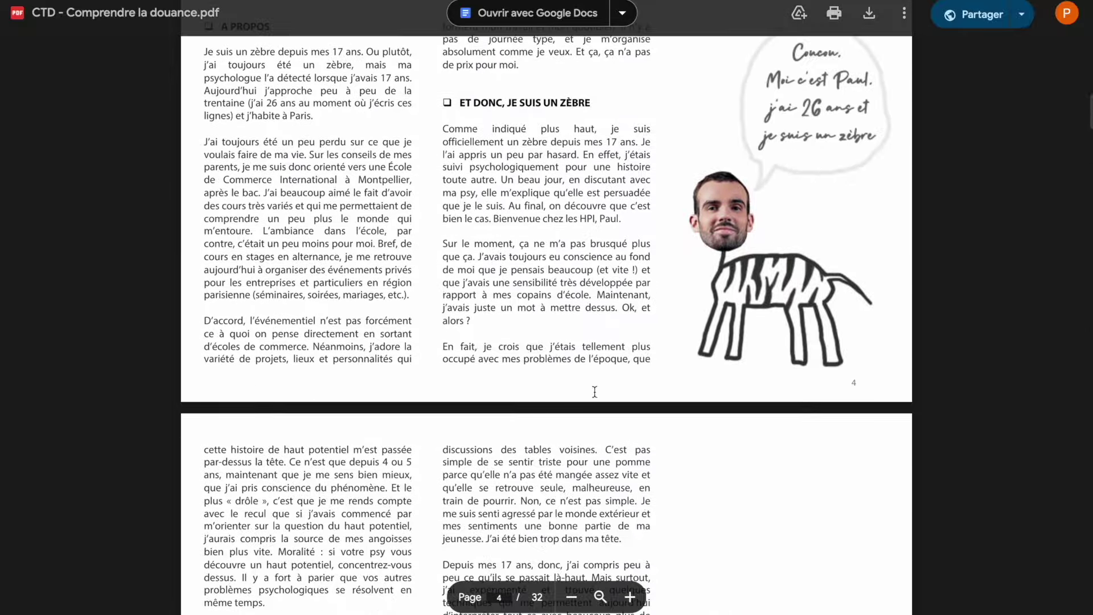
pyautogui.scroll(6, 408, 149)
pyautogui.scroll(1, 407, 149)
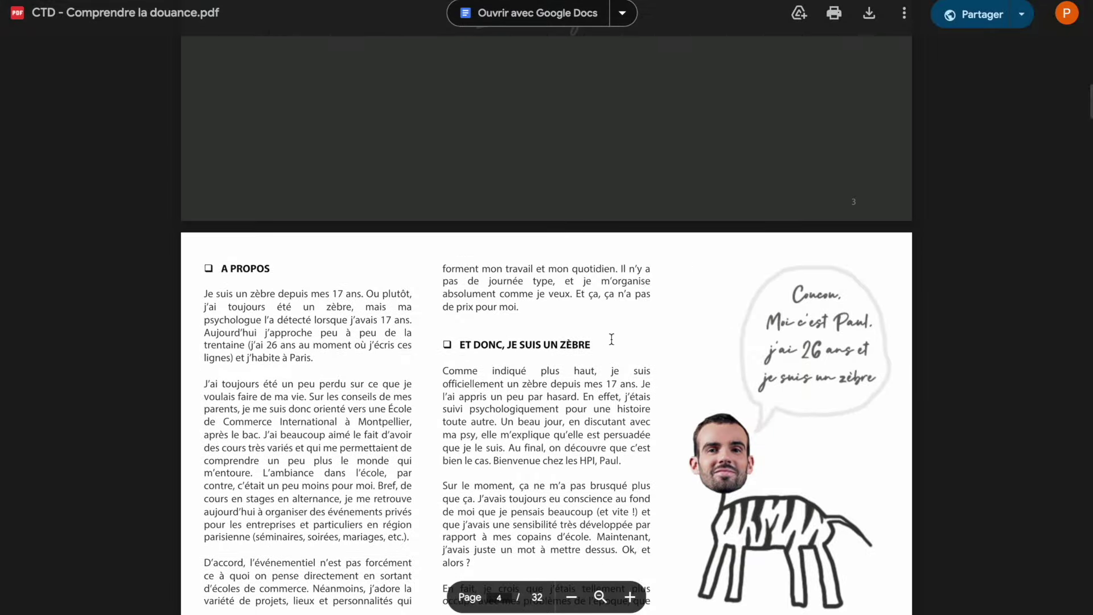
pyautogui.scroll(-4, 596, 331)
pyautogui.scroll(1, 472, 337)
pyautogui.scroll(-1, 472, 337)
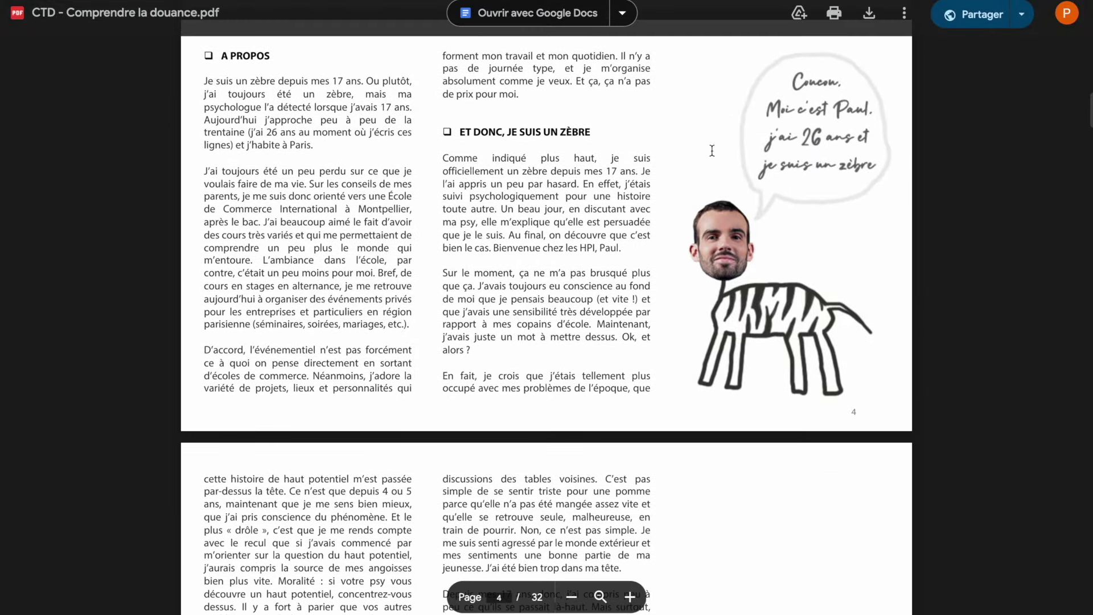
pyautogui.scroll(8, 712, 174)
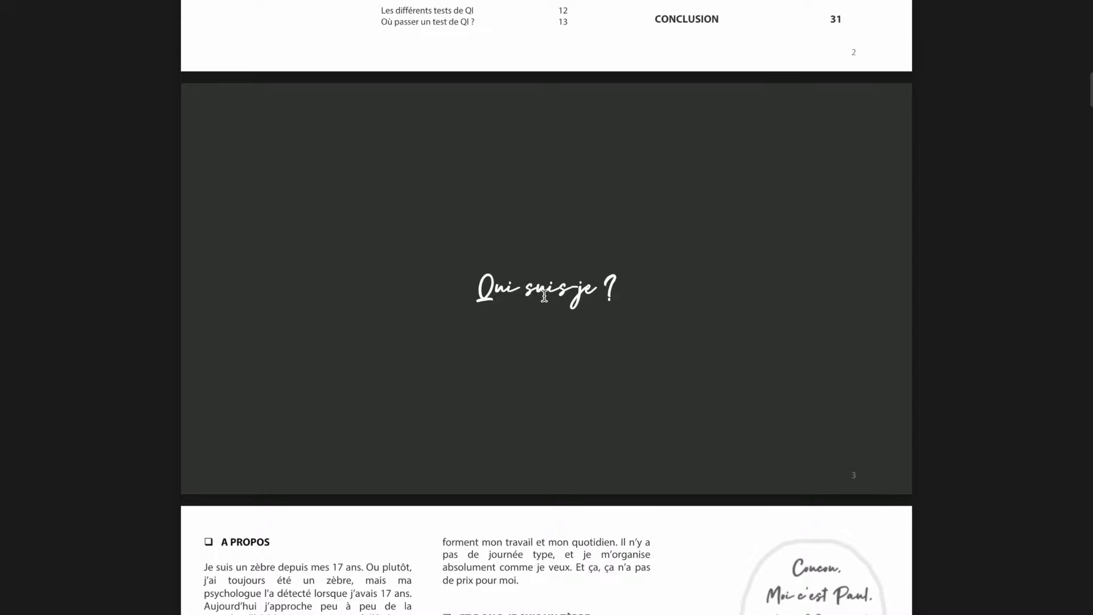
# Step: Skim the guide from "Qui suis-je ?" to the "Conclusion" page and return to the classroom illustrations
pyautogui.scroll(-10, 544, 296)
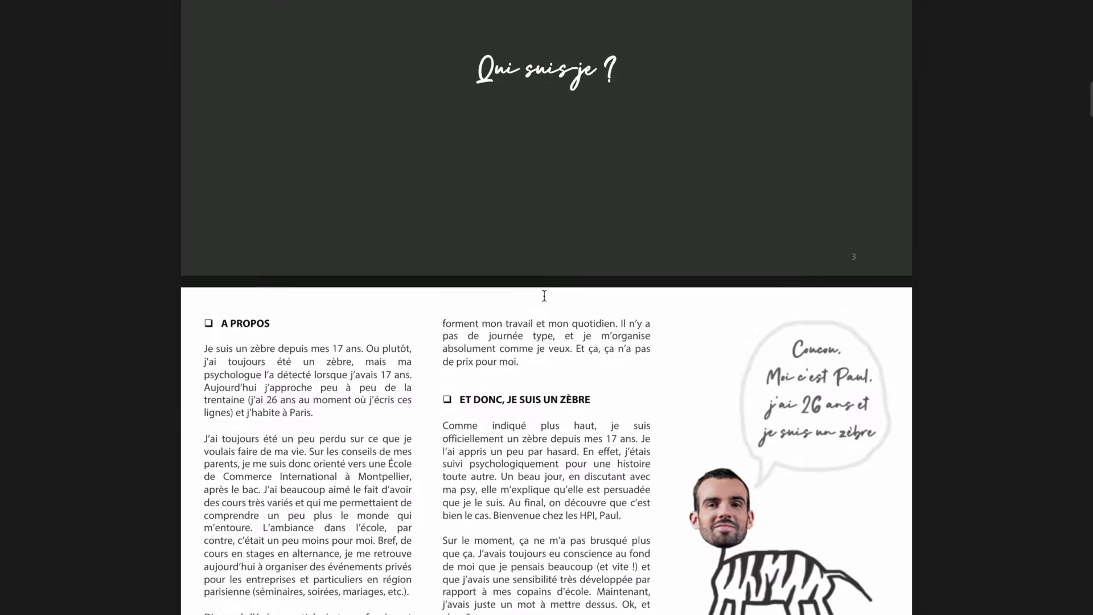
pyautogui.scroll(-20, 404, 409)
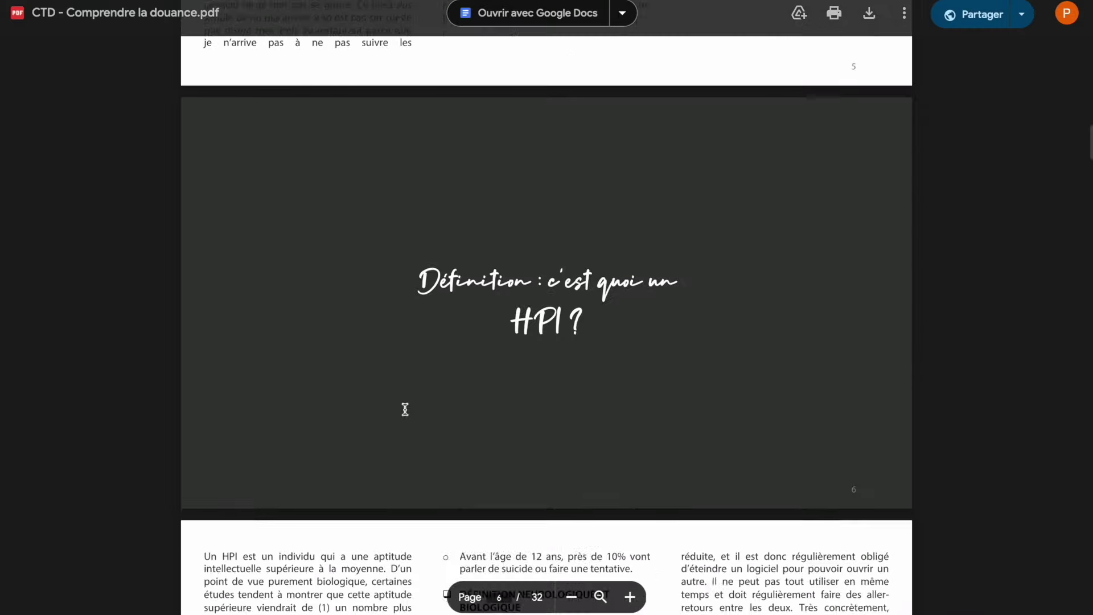
pyautogui.scroll(-20, 450, 290)
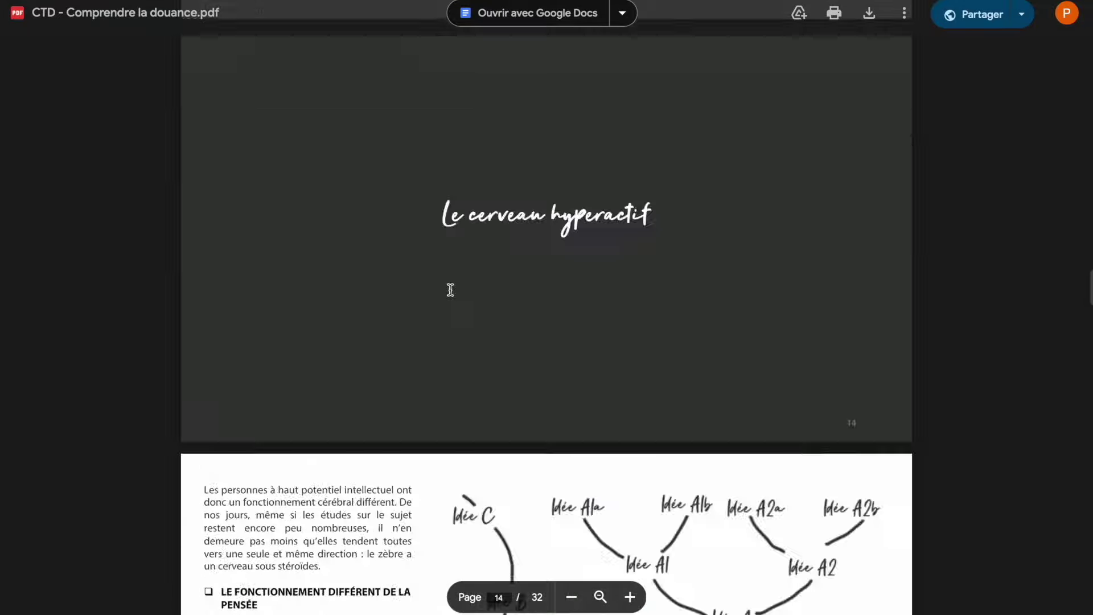
pyautogui.scroll(-20, 450, 289)
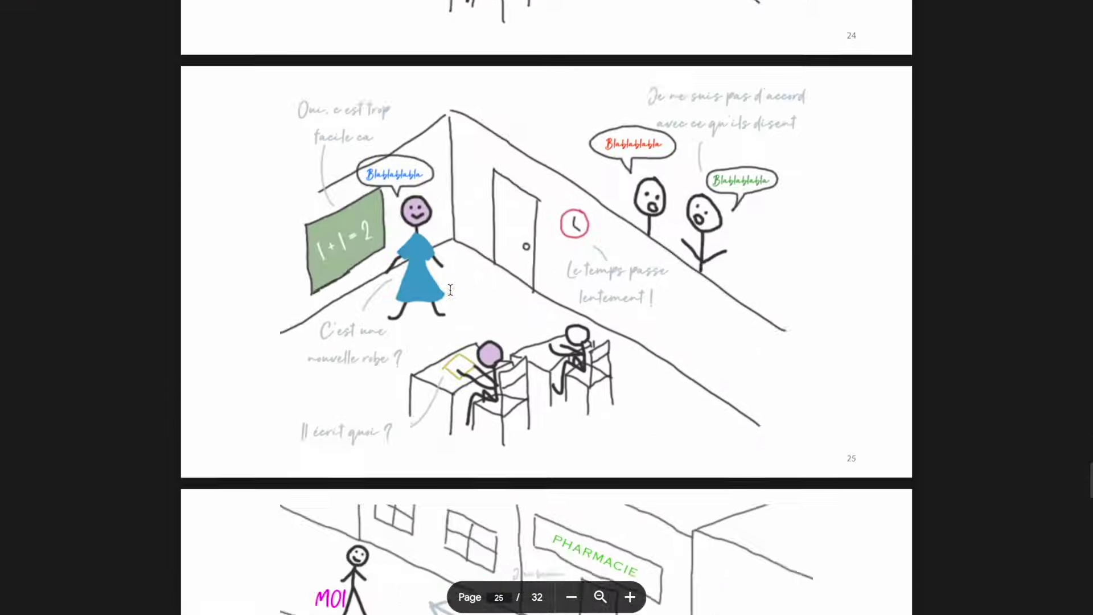
pyautogui.scroll(-20, 450, 290)
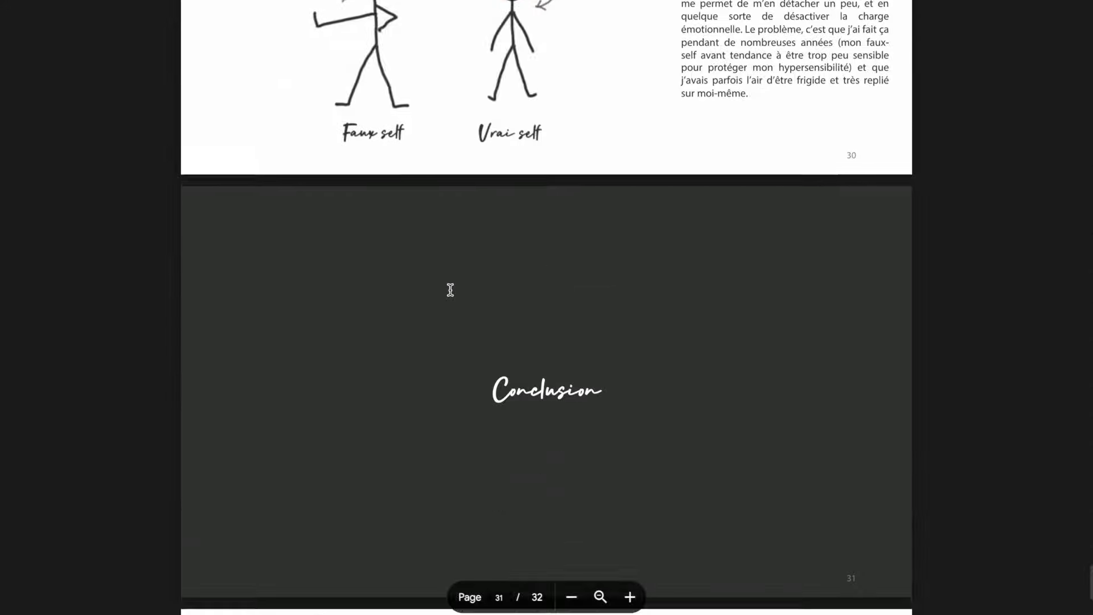
pyautogui.scroll(20, 450, 289)
pyautogui.scroll(20, 451, 290)
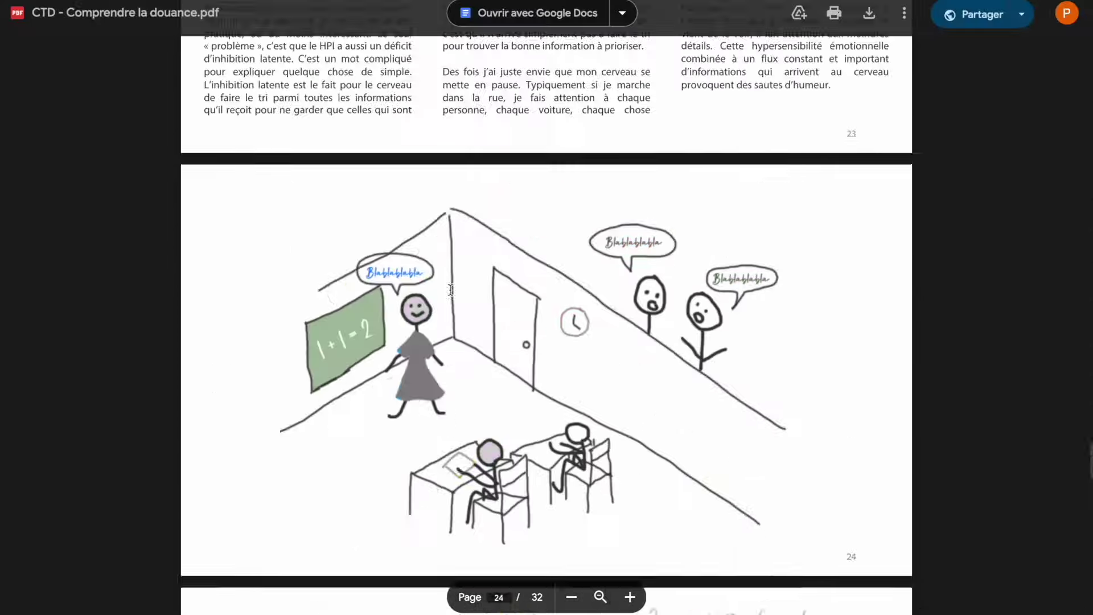
pyautogui.scroll(20, 450, 289)
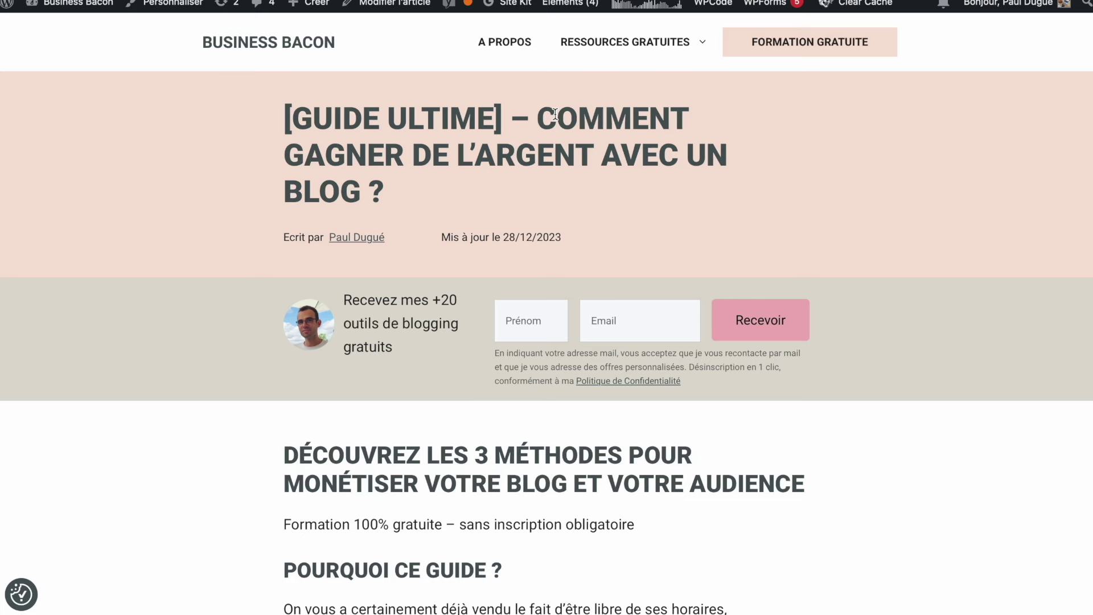
# Step: Examine the Business Bacon web article "[Guide Ultime] – Comment gagner de l'argent avec un blog ?" down to its affiliation section
pyautogui.scroll(-1, 716, 166)
pyautogui.scroll(1, 718, 159)
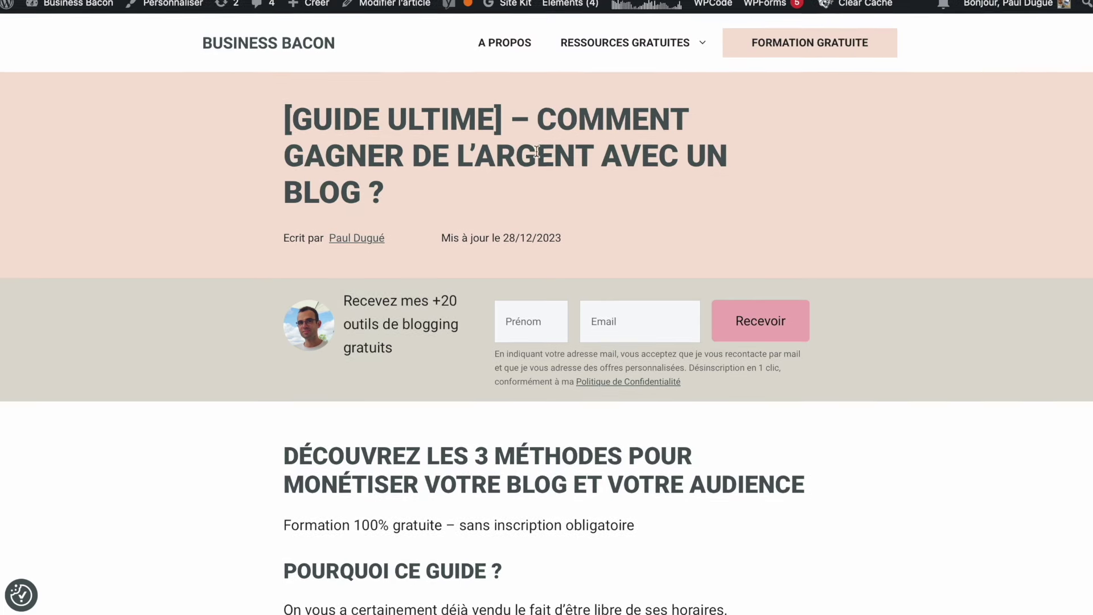
pyautogui.scroll(-1, 528, 147)
pyautogui.moveTo(536, 81); pyautogui.dragTo(556, 152)
pyautogui.click(556, 151)
pyautogui.scroll(-10, 556, 151)
pyautogui.scroll(-20, 557, 152)
pyautogui.scroll(-20, 557, 152)
pyautogui.scroll(15, 557, 152)
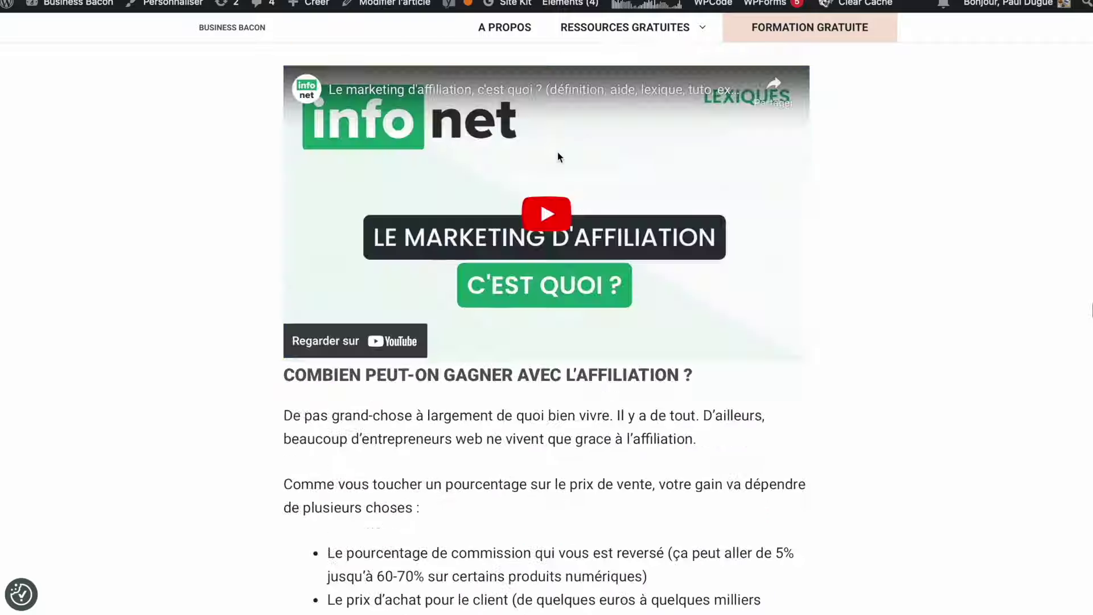
pyautogui.scroll(20, 558, 152)
pyautogui.scroll(5, 557, 151)
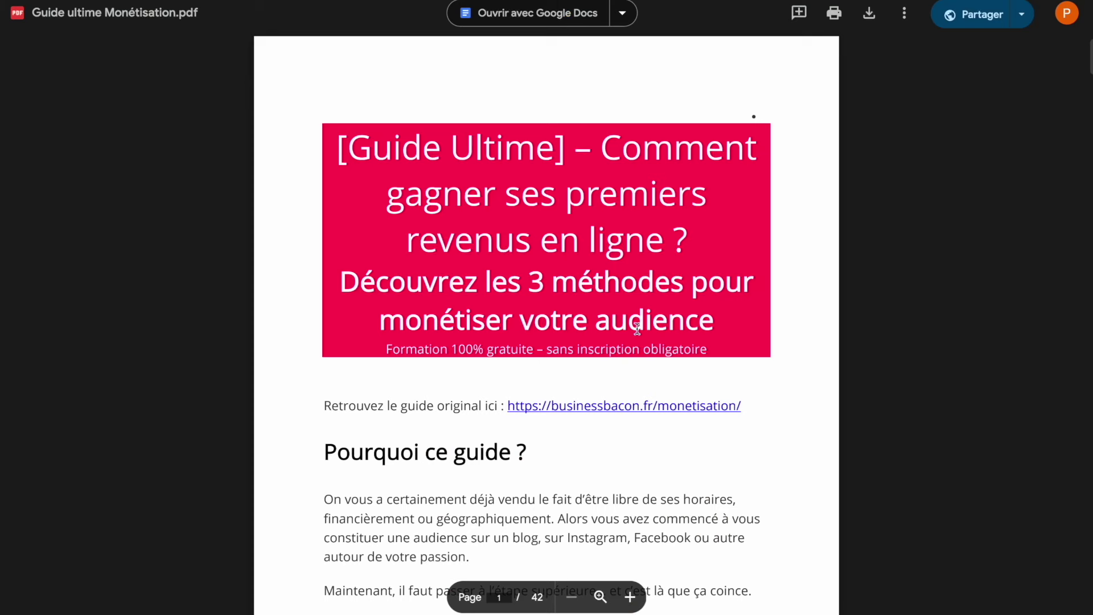
# Step: Examine the PDF version "Guide ultime Monétisation.pdf" from its title page through the advertising chapters to the YouTube monetisation instructions
pyautogui.scroll(-3, 637, 329)
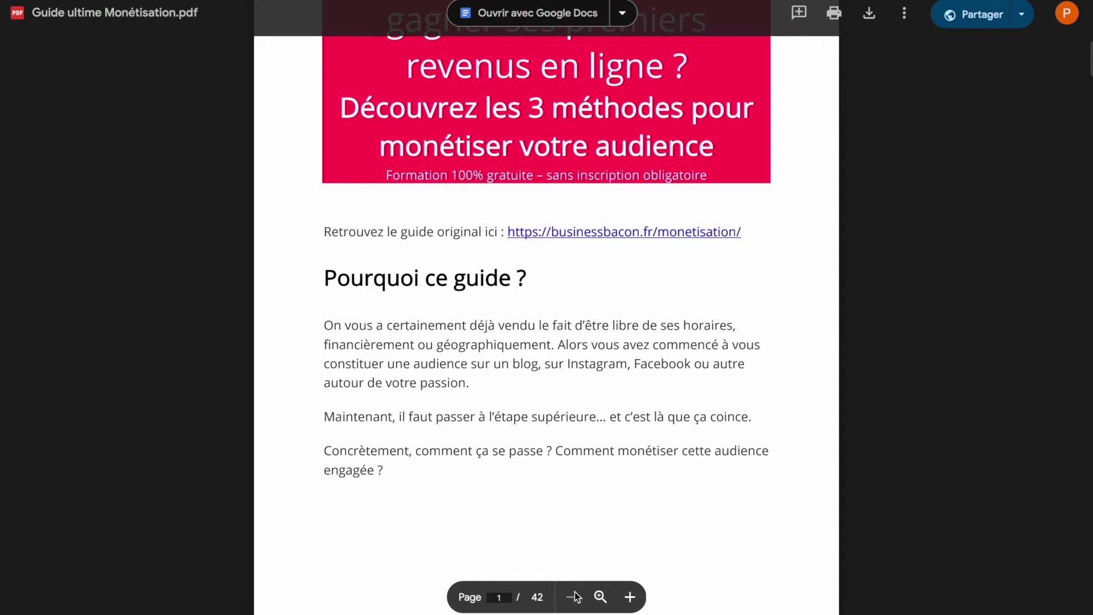
pyautogui.scroll(3, 596, 430)
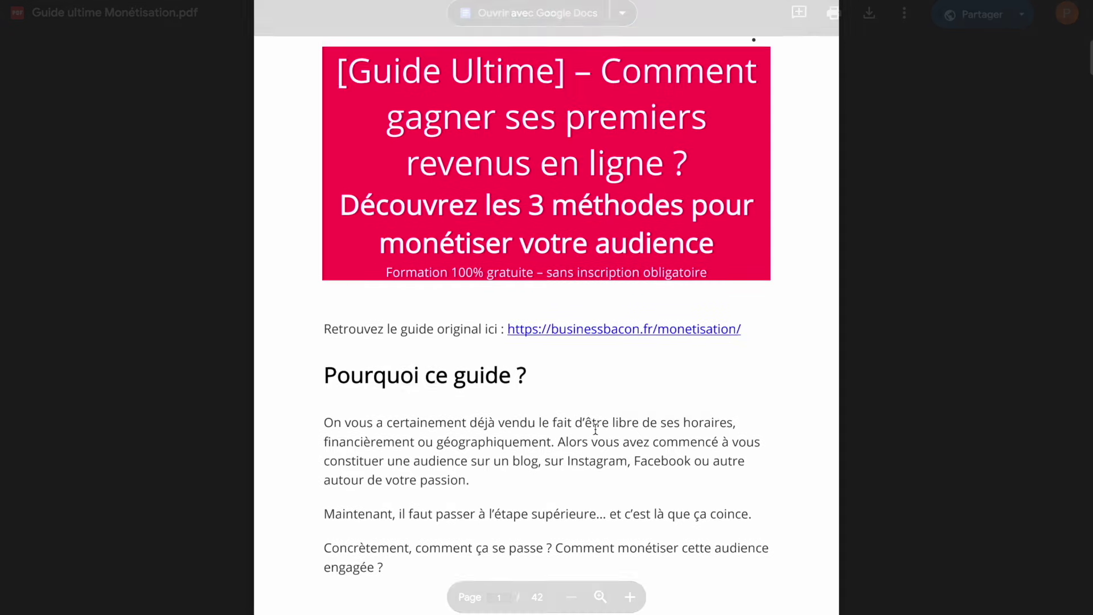
pyautogui.scroll(-12, 581, 231)
pyautogui.scroll(-20, 581, 231)
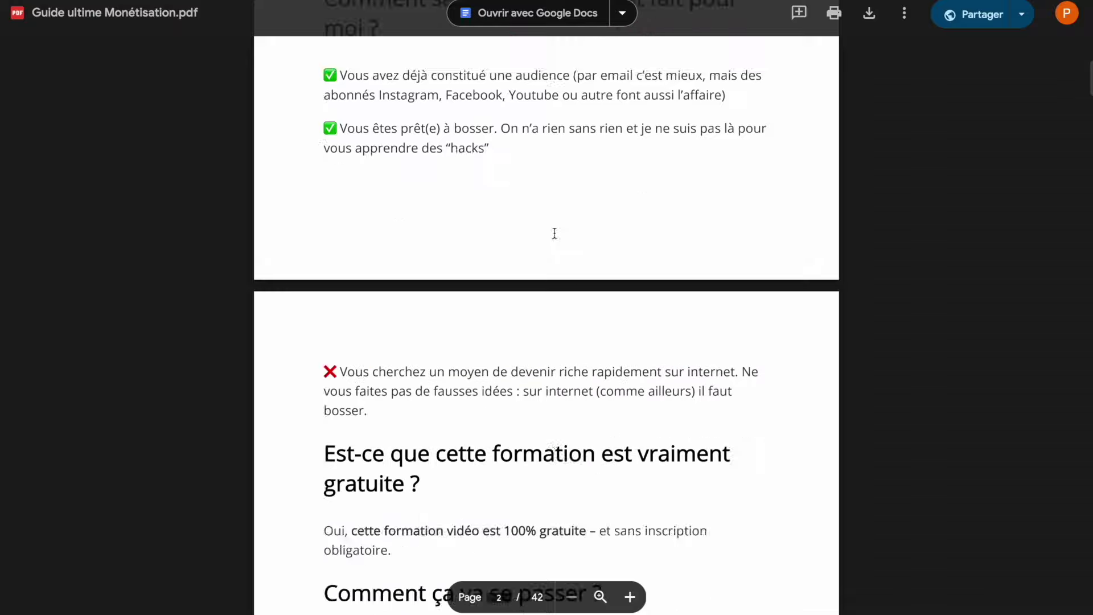
pyautogui.scroll(-20, 511, 109)
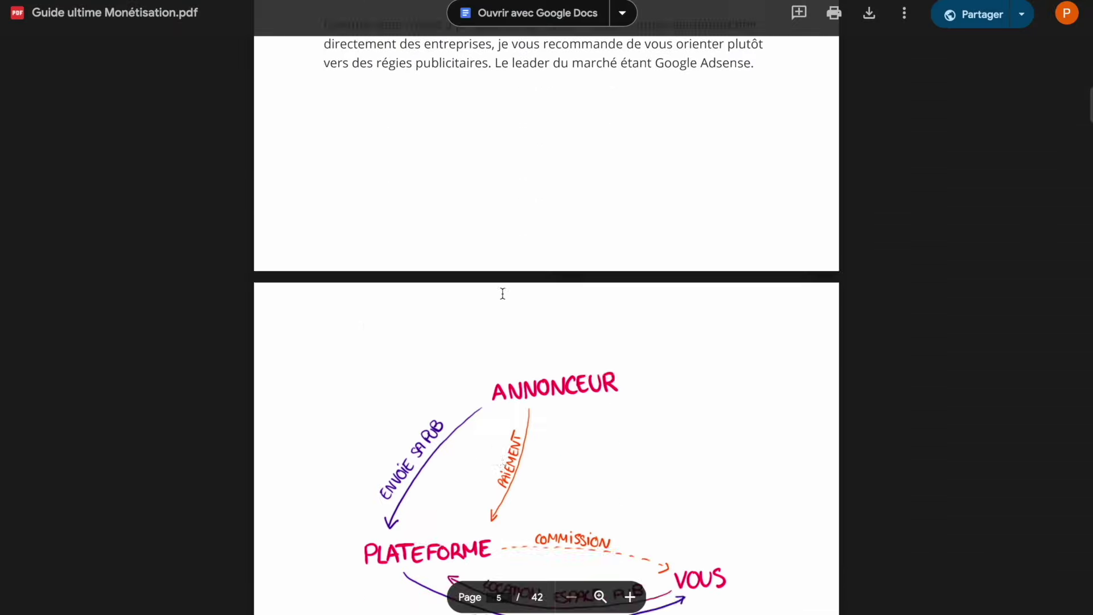
pyautogui.scroll(-20, 503, 294)
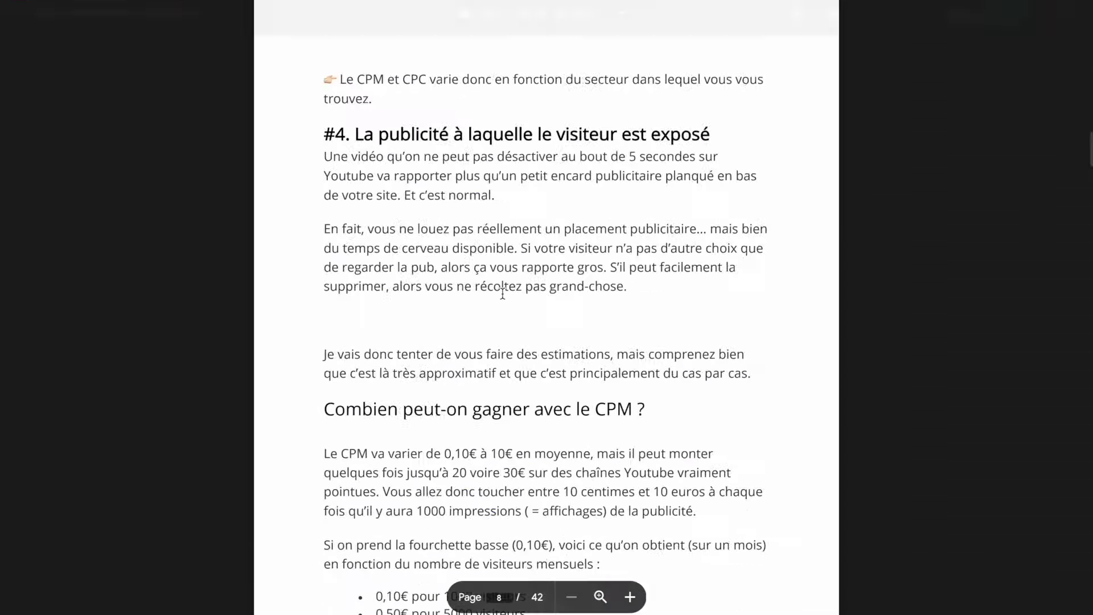
pyautogui.scroll(-20, 502, 293)
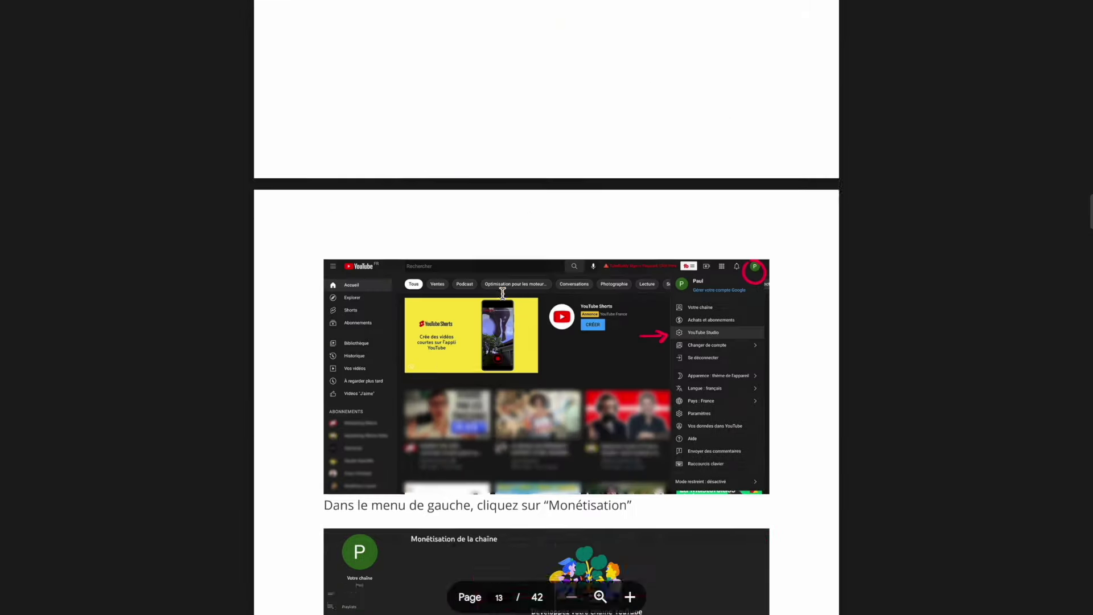
pyautogui.scroll(20, 503, 293)
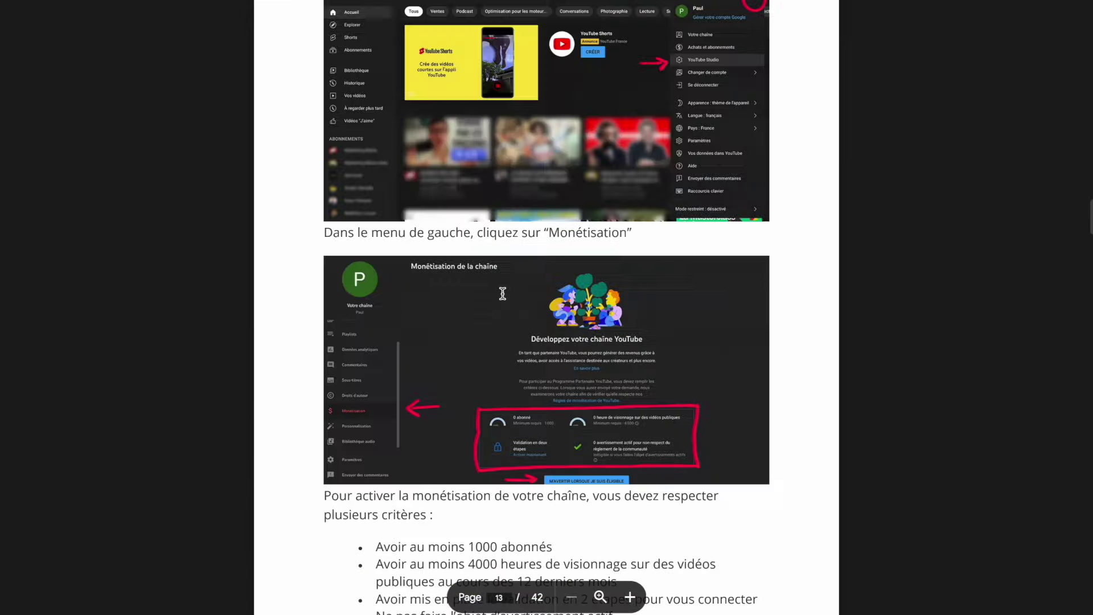
# Step: Return to the title page of "Guide ultime Monétisation.pdf" and open the next document, "Checklist article.pdf"
pyautogui.scroll(20, 502, 294)
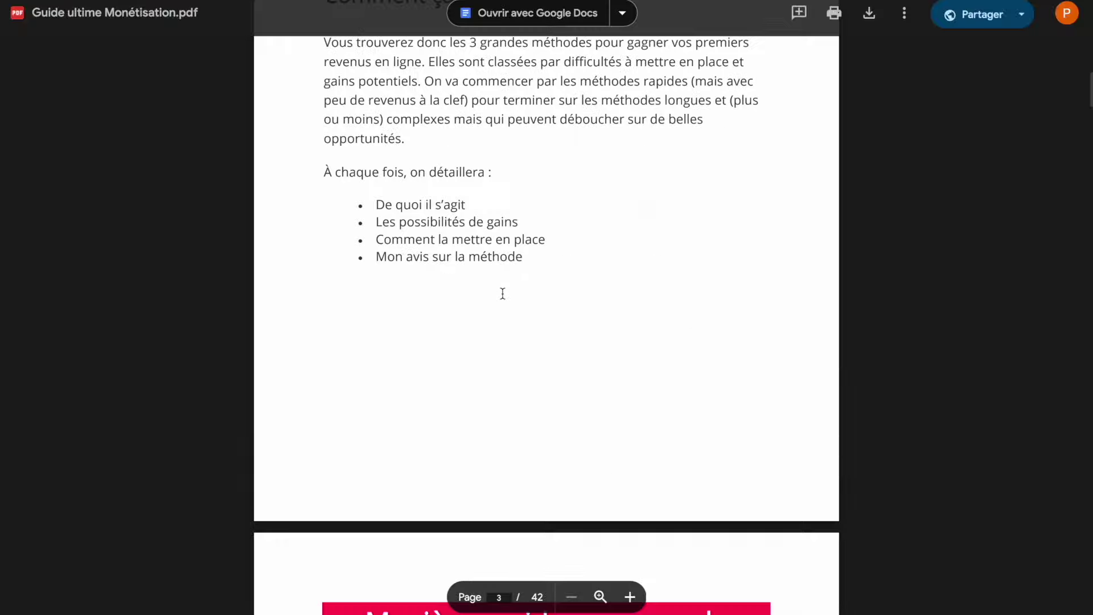
pyautogui.scroll(-8, 481, 381)
pyautogui.scroll(9, 481, 382)
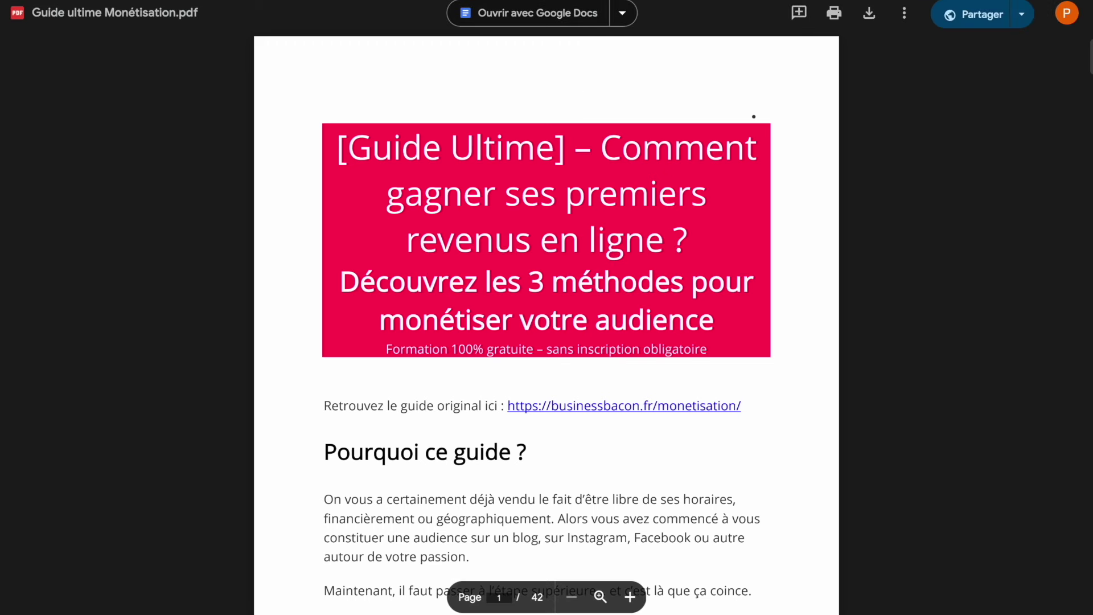
pyautogui.press('Right')
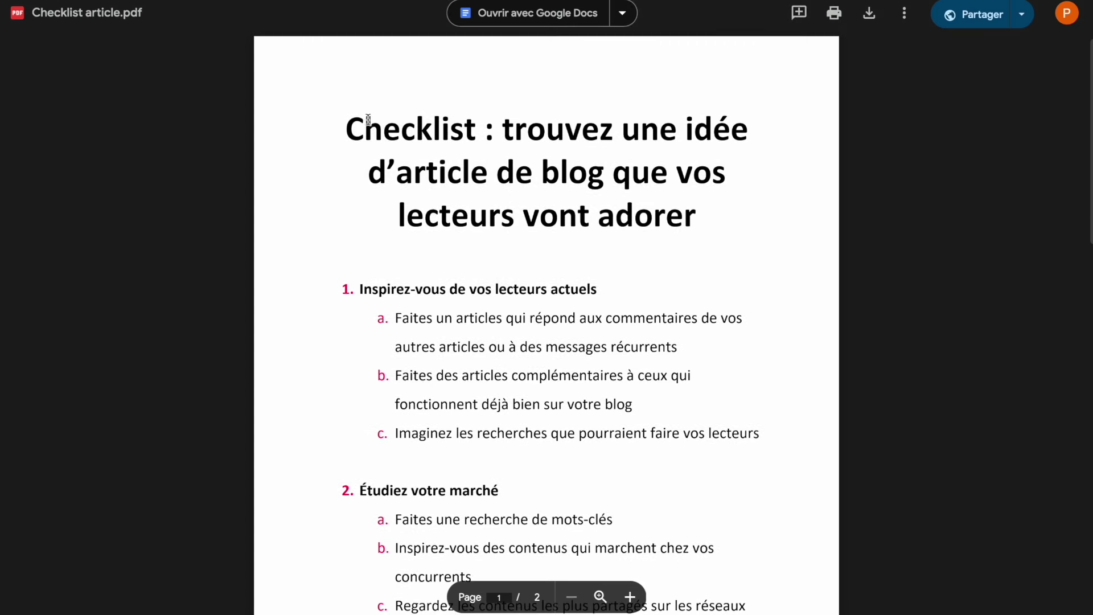
# Step: Examine the checklist's title, highlighting the full heading and the promise that follows the word "Checklist"
pyautogui.moveTo(348, 123); pyautogui.dragTo(679, 206)
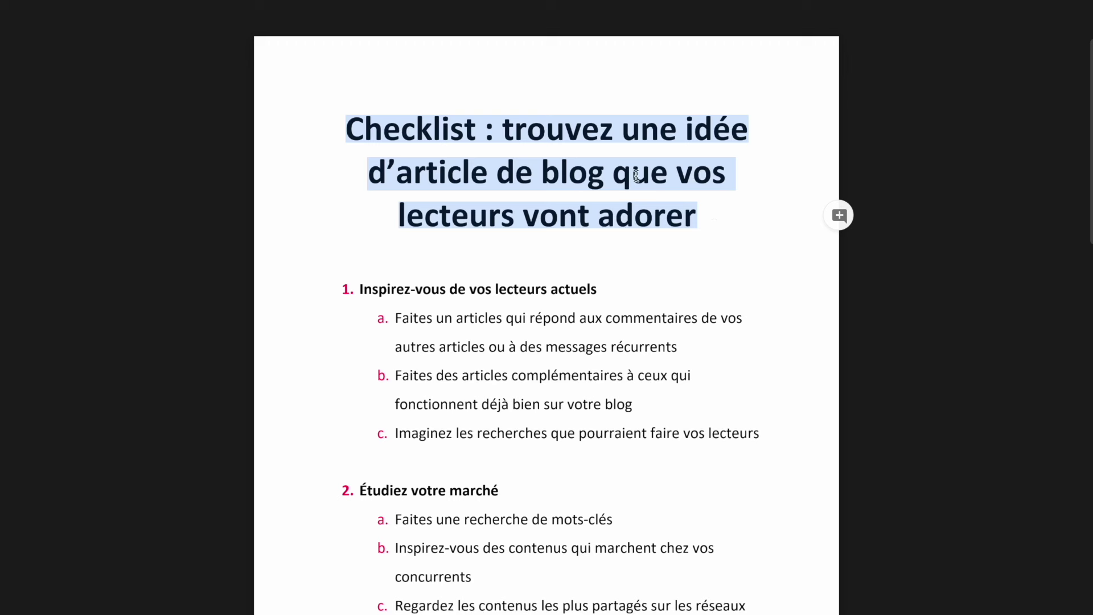
pyautogui.click(558, 142)
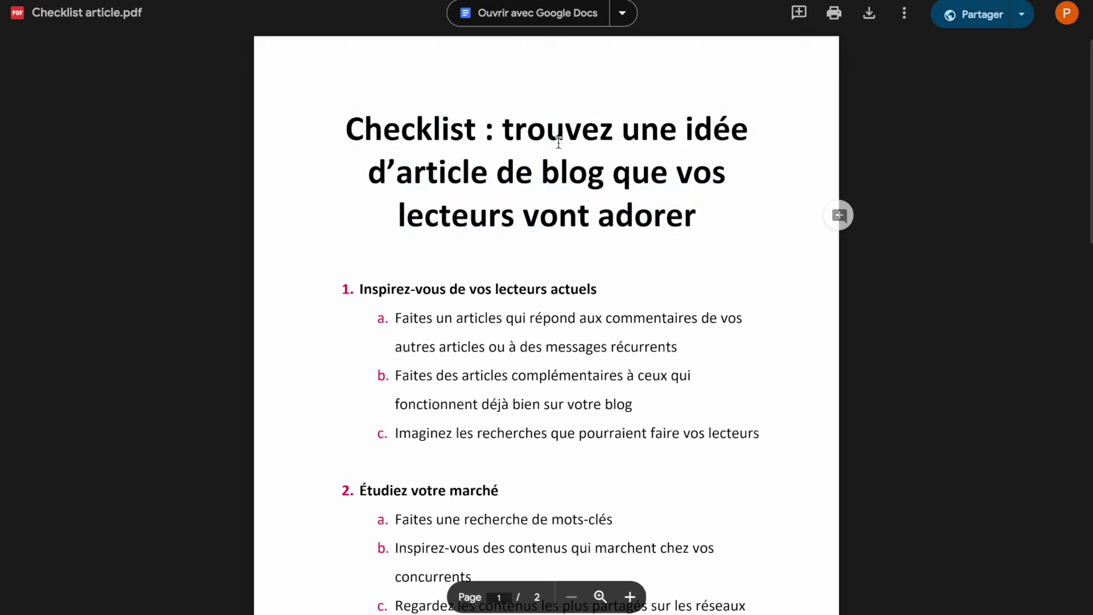
pyautogui.moveTo(505, 126); pyautogui.dragTo(578, 181)
pyautogui.click(583, 186)
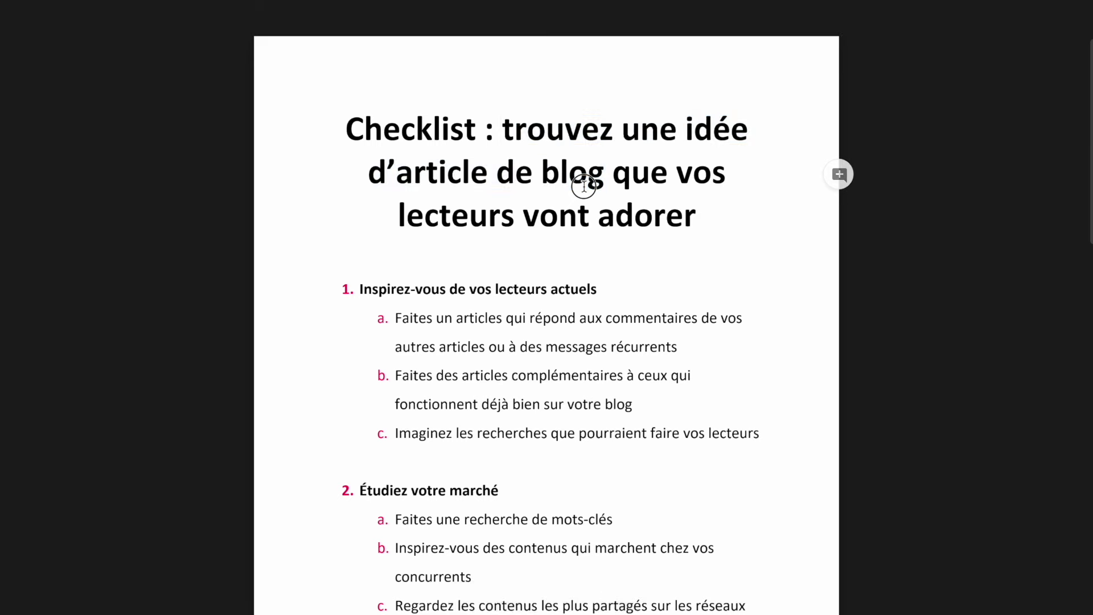
pyautogui.moveTo(697, 217); pyautogui.dragTo(550, 128)
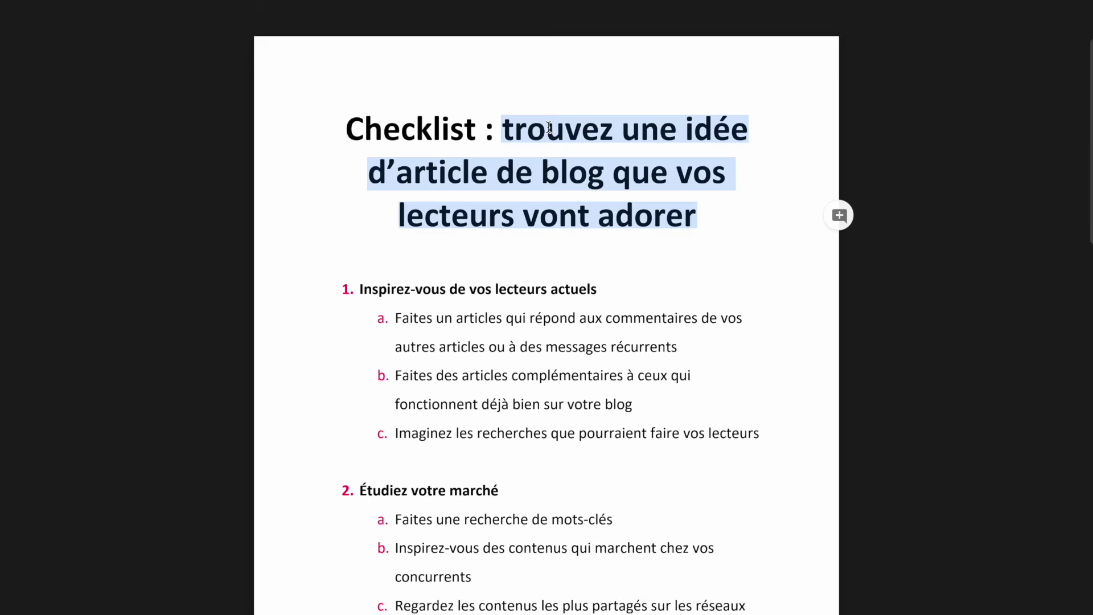
pyautogui.click(535, 127)
# Step: Review the checklist's three sections, from "Inspirez-vous de vos lecteurs actuels" to "Structurez votre sujet autour d'un titre puissant", and return to its beginning
pyautogui.scroll(-2, 386, 220)
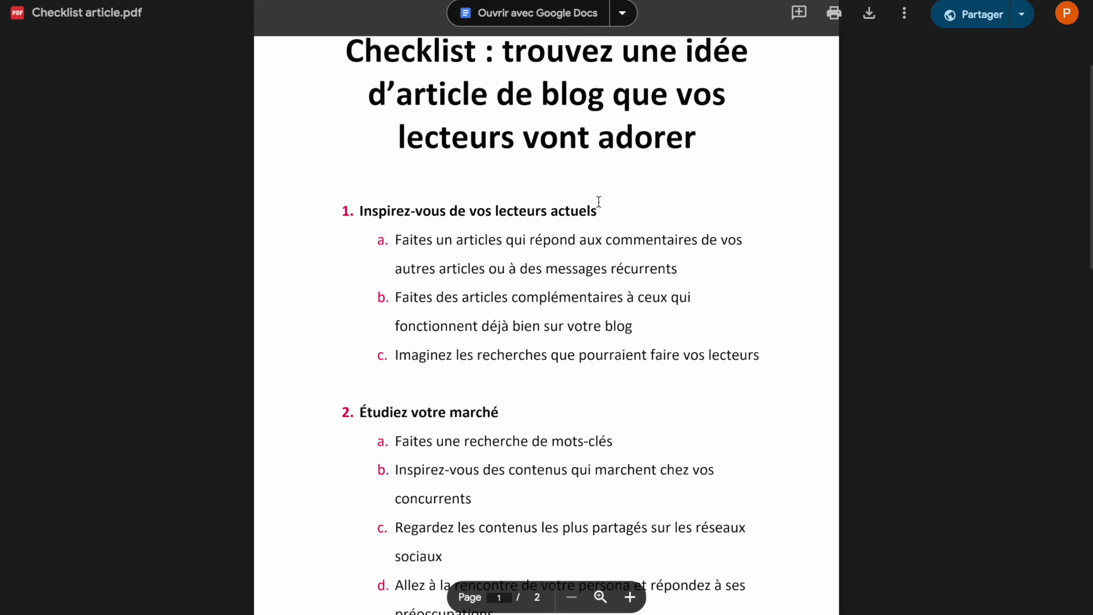
pyautogui.scroll(-1, 455, 205)
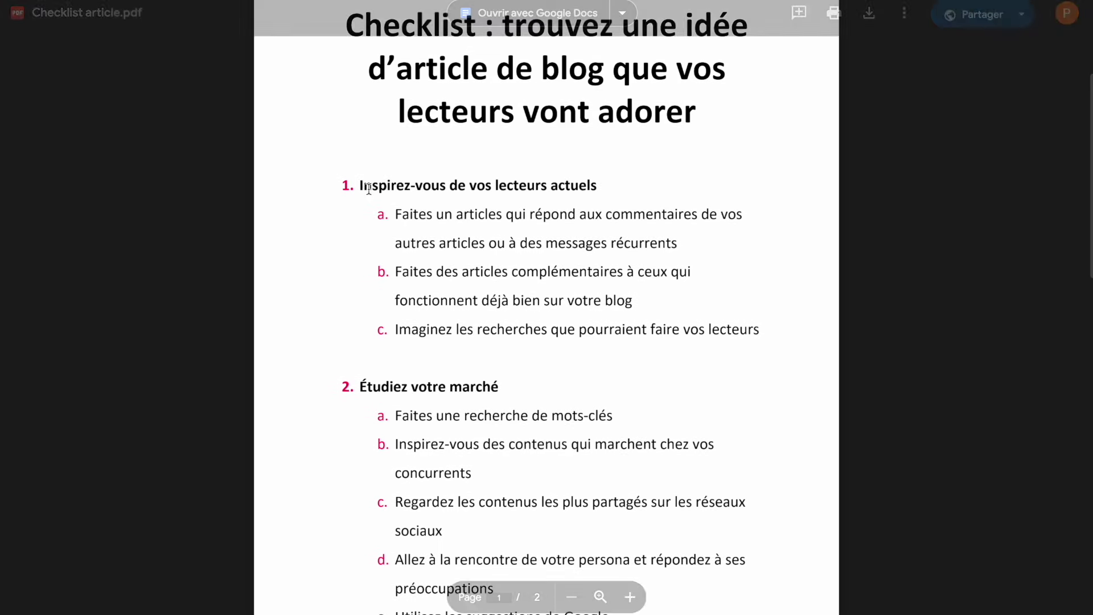
pyautogui.scroll(-5, 533, 259)
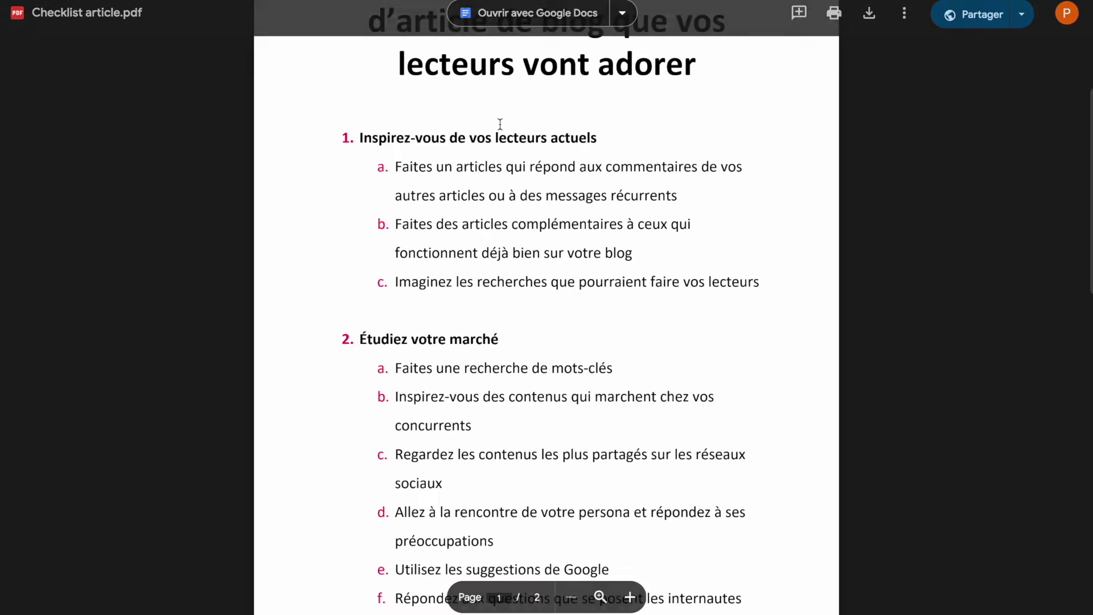
pyautogui.scroll(-13, 483, 230)
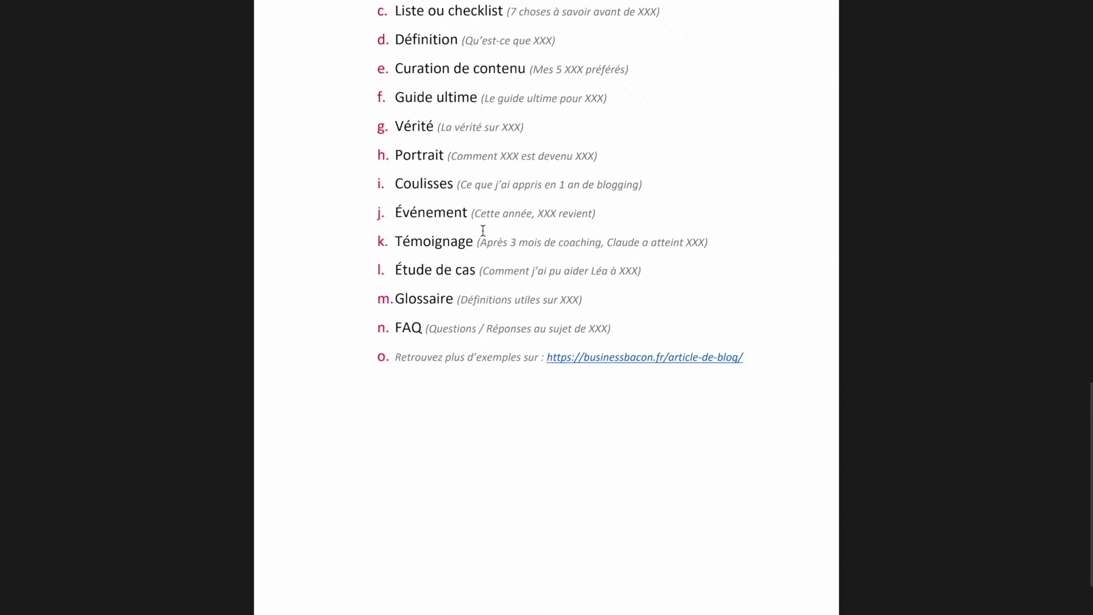
pyautogui.scroll(2, 483, 231)
pyautogui.scroll(17, 483, 230)
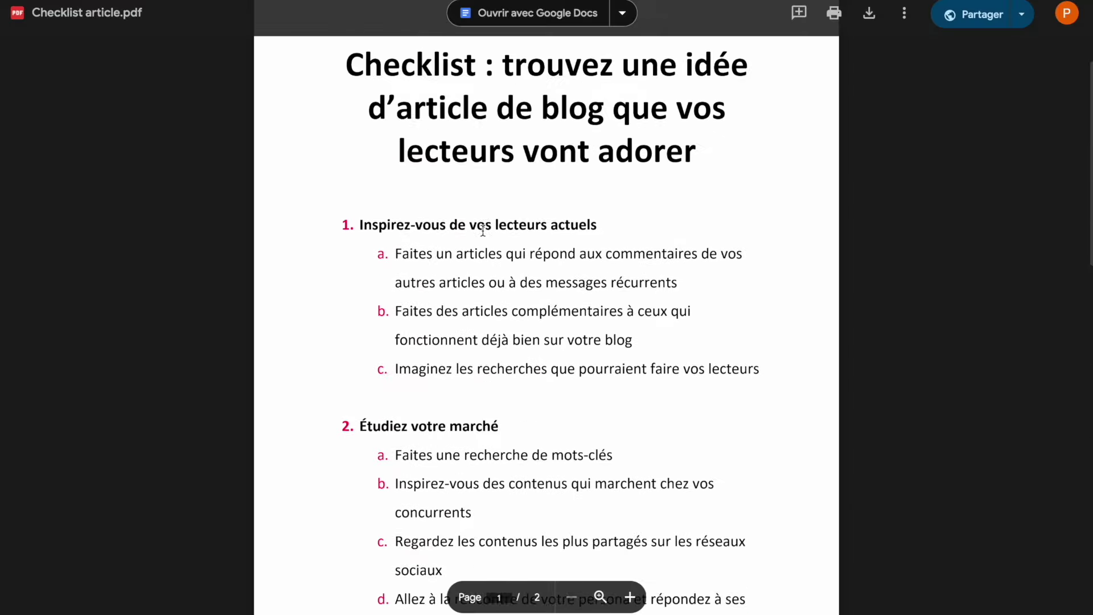
pyautogui.scroll(-19, 483, 231)
pyautogui.scroll(18, 483, 231)
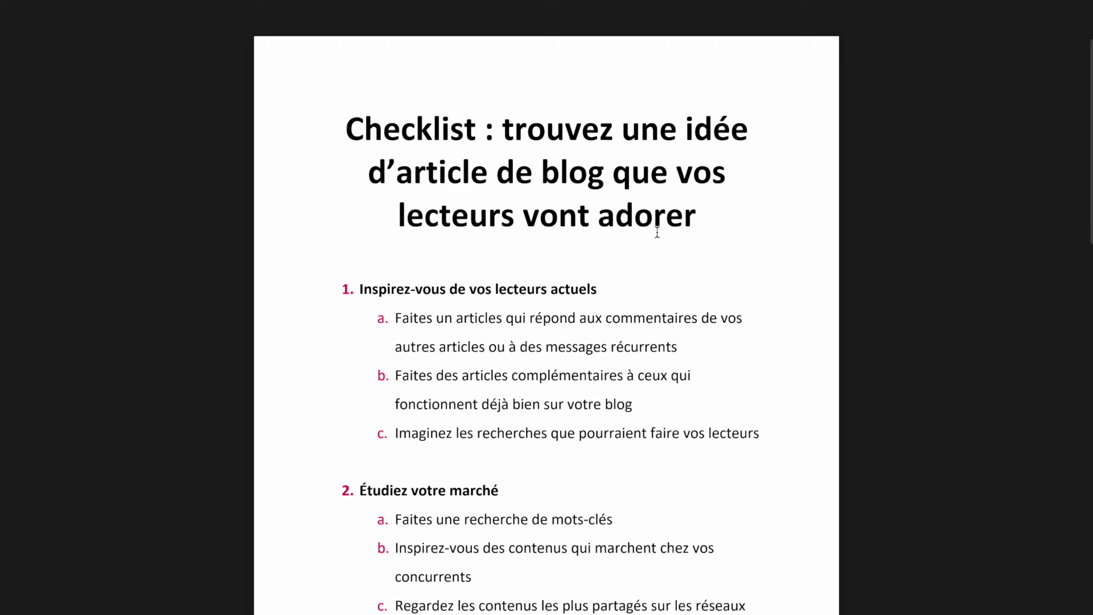
pyautogui.scroll(-5, 637, 316)
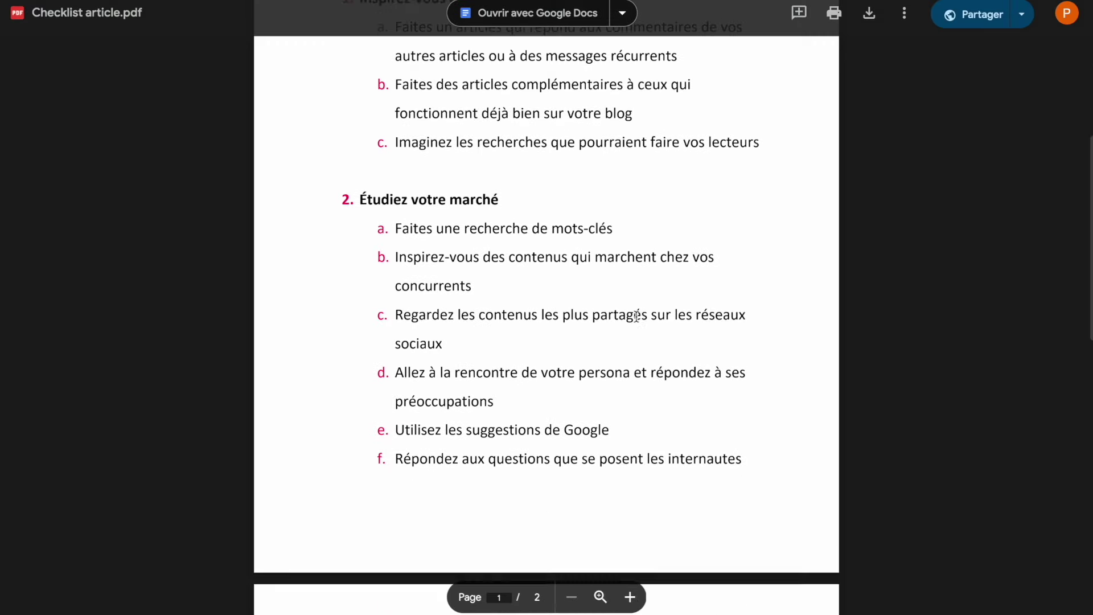
pyautogui.scroll(-6, 636, 316)
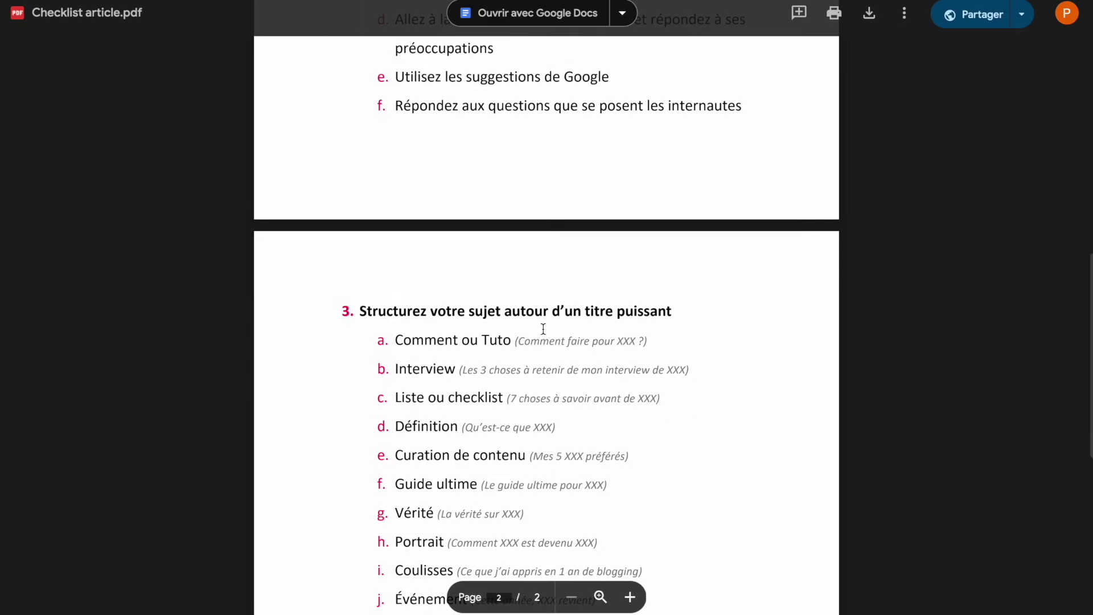
pyautogui.press('Home')
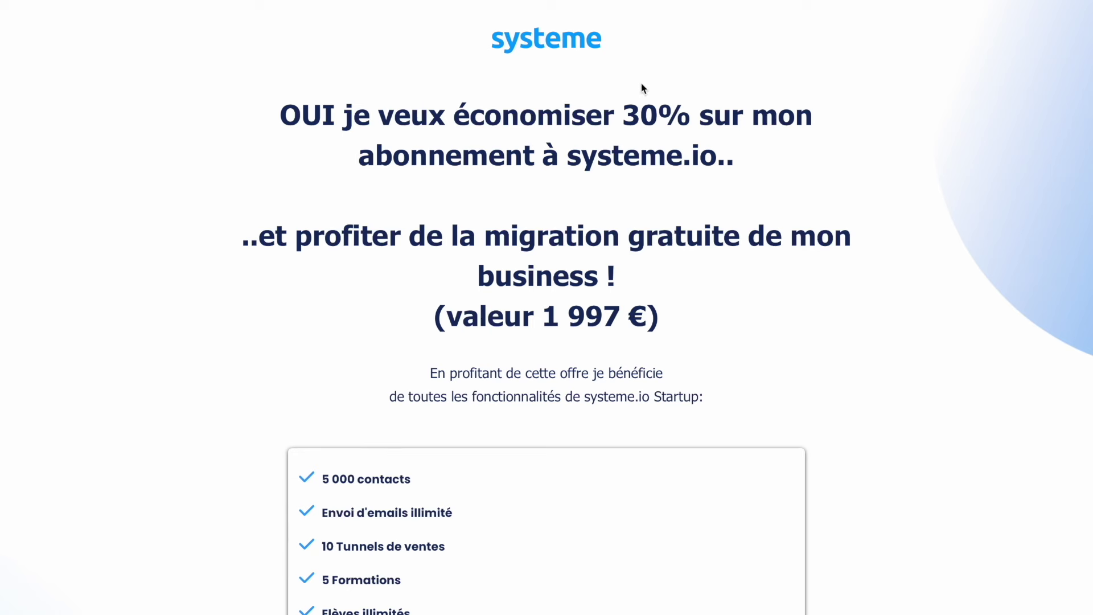
# Step: Examine the systeme.io subscription offer page, highlighting the 30% discount in its headline
pyautogui.moveTo(626, 111); pyautogui.dragTo(684, 120)
pyautogui.click(678, 118)
pyautogui.click(628, 117)
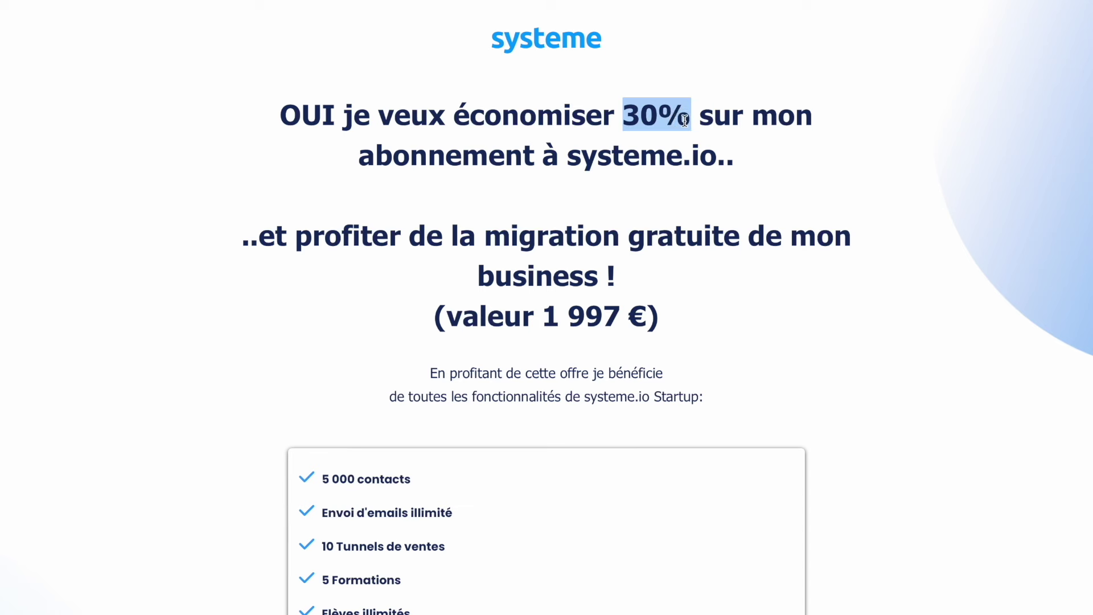
pyautogui.click(684, 120)
pyautogui.moveTo(623, 117); pyautogui.dragTo(674, 123)
pyautogui.click(648, 118)
pyautogui.click(674, 123)
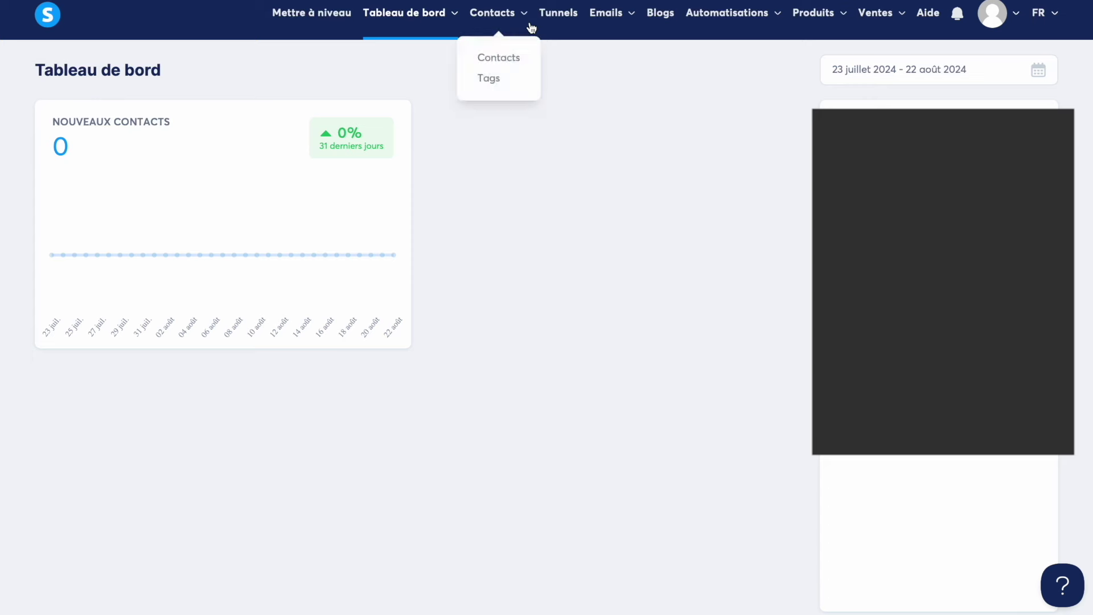
# Step: Create a systeme.io funnel named "Pop up" with the objective "Créer une audience"
pyautogui.click(558, 18)
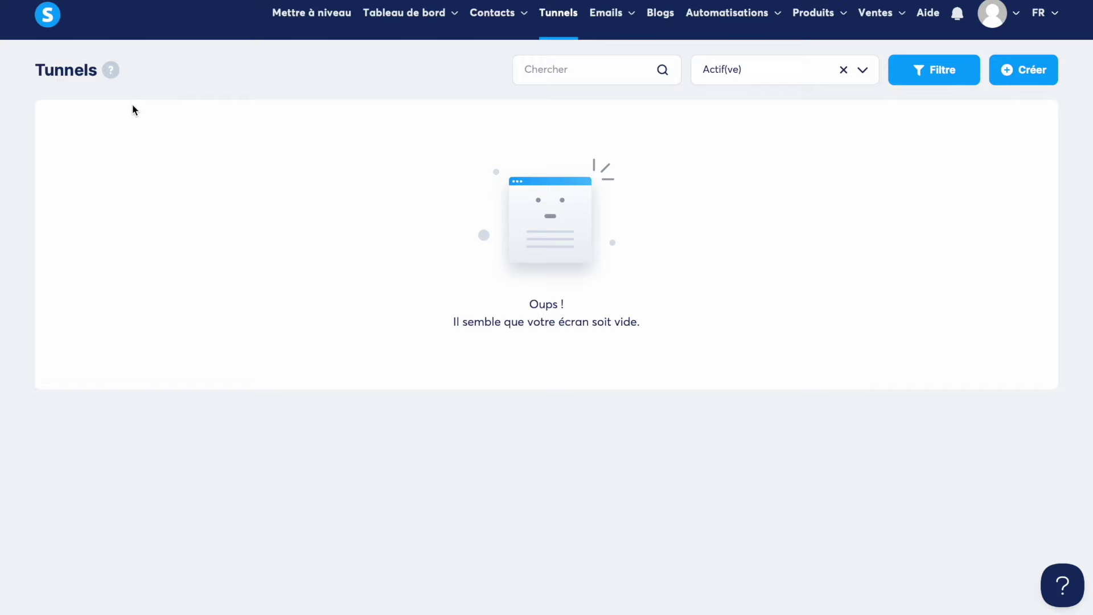
pyautogui.click(1032, 75)
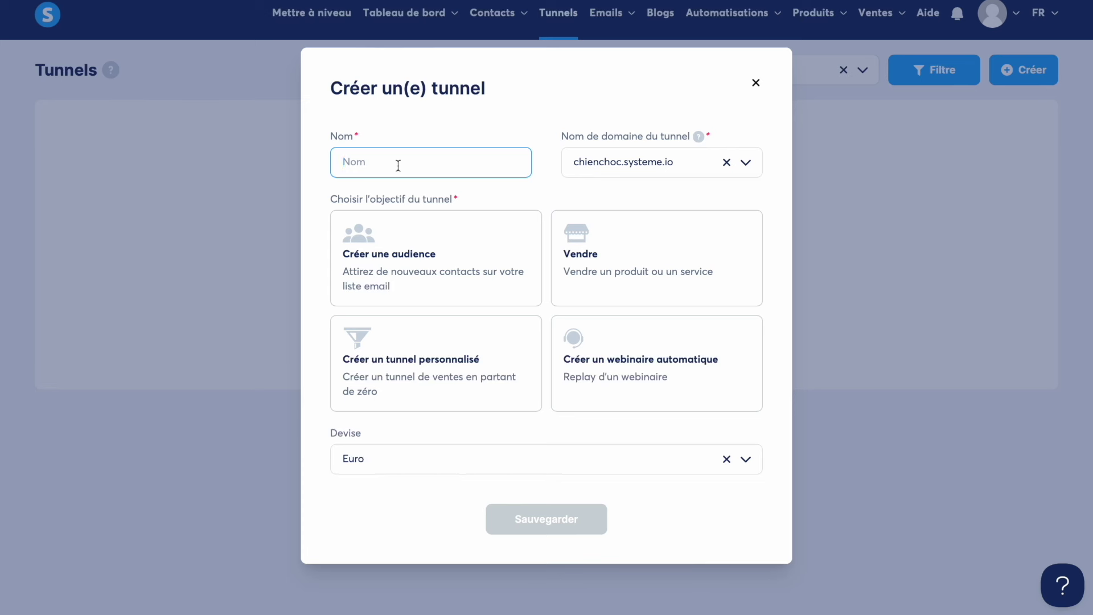
pyautogui.write('Pop up')
pyautogui.click(441, 276)
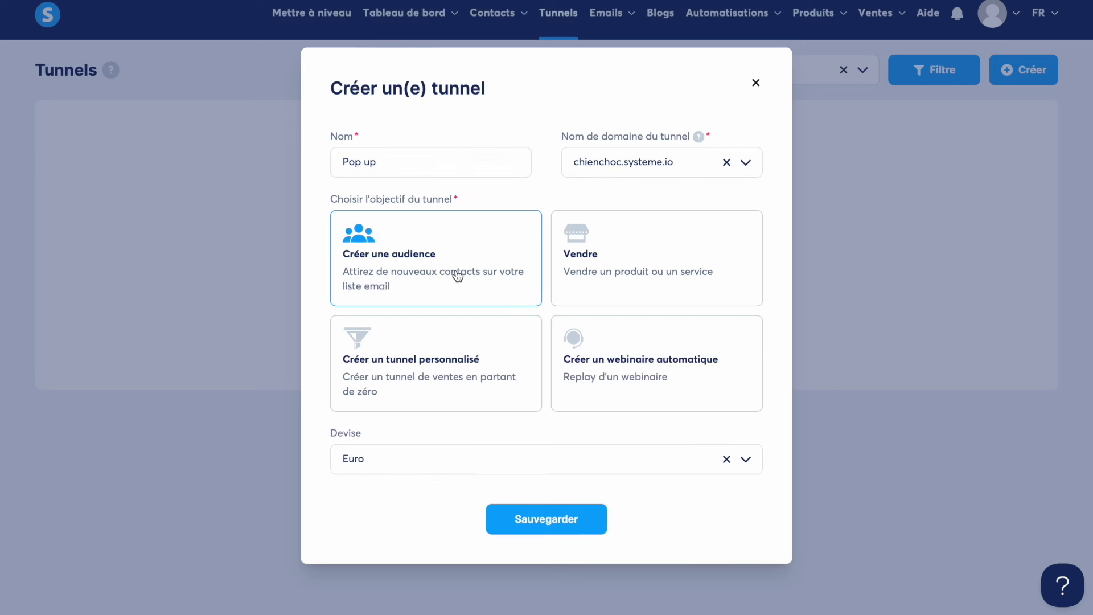
pyautogui.click(535, 522)
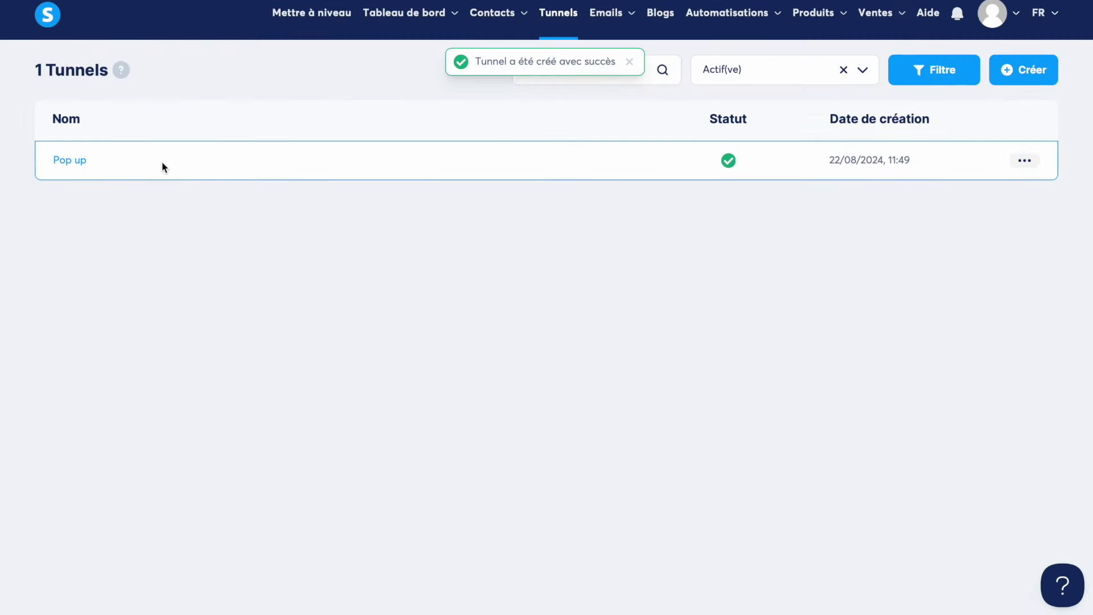
# Step: Open the "Pop up" funnel and add a step named "Pop up" of type "Formulaire popup"
pyautogui.click(67, 162)
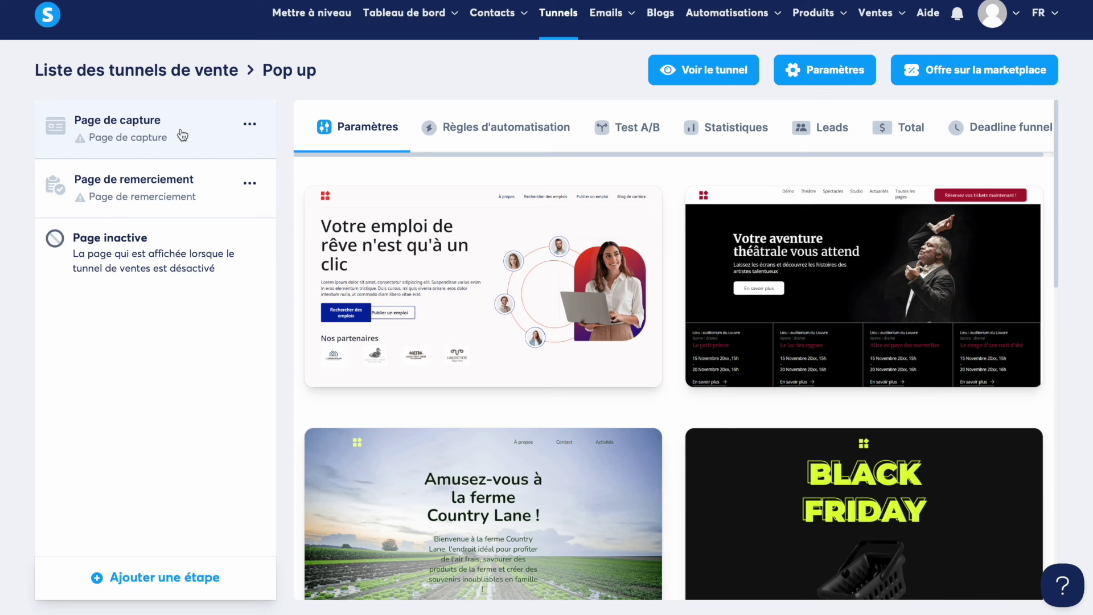
pyautogui.click(123, 579)
pyautogui.click(470, 271)
pyautogui.write('Pop up')
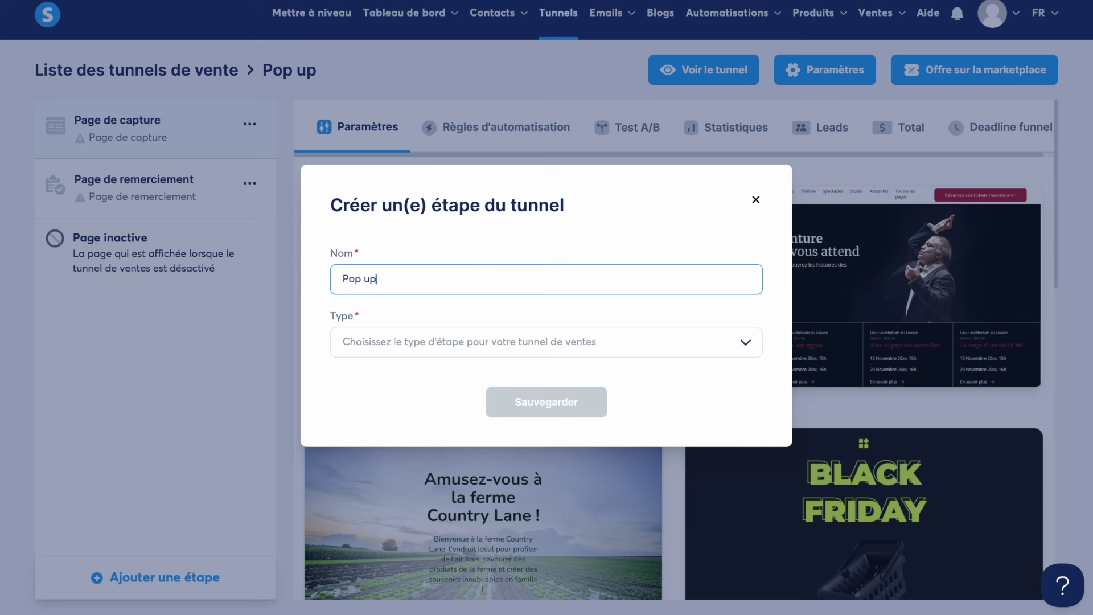
pyautogui.click(635, 348)
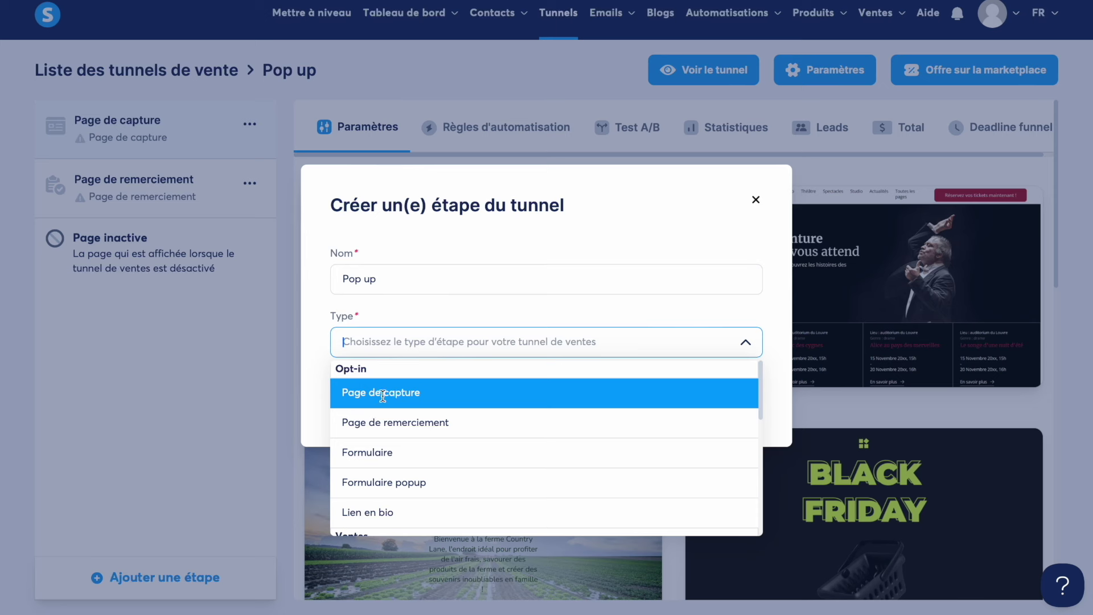
pyautogui.scroll(-1, 366, 404)
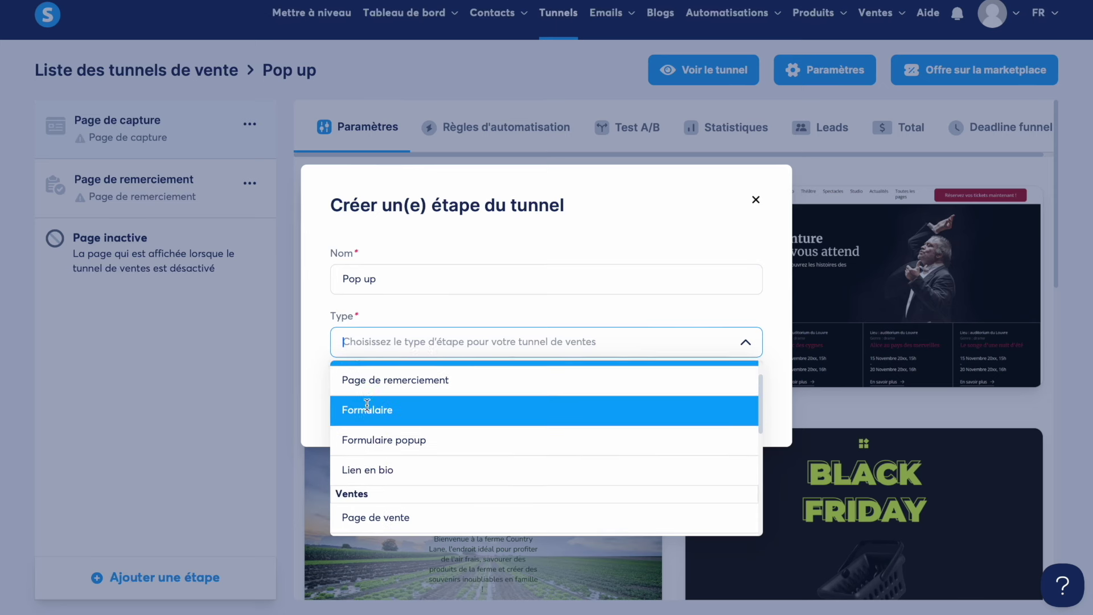
pyautogui.click(393, 441)
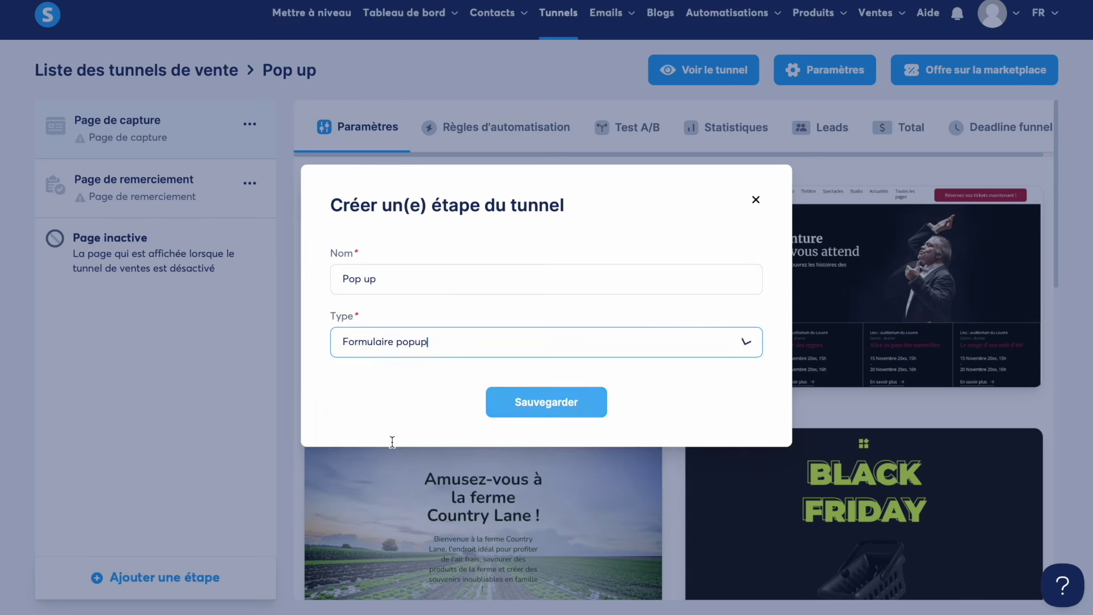
pyautogui.click(546, 402)
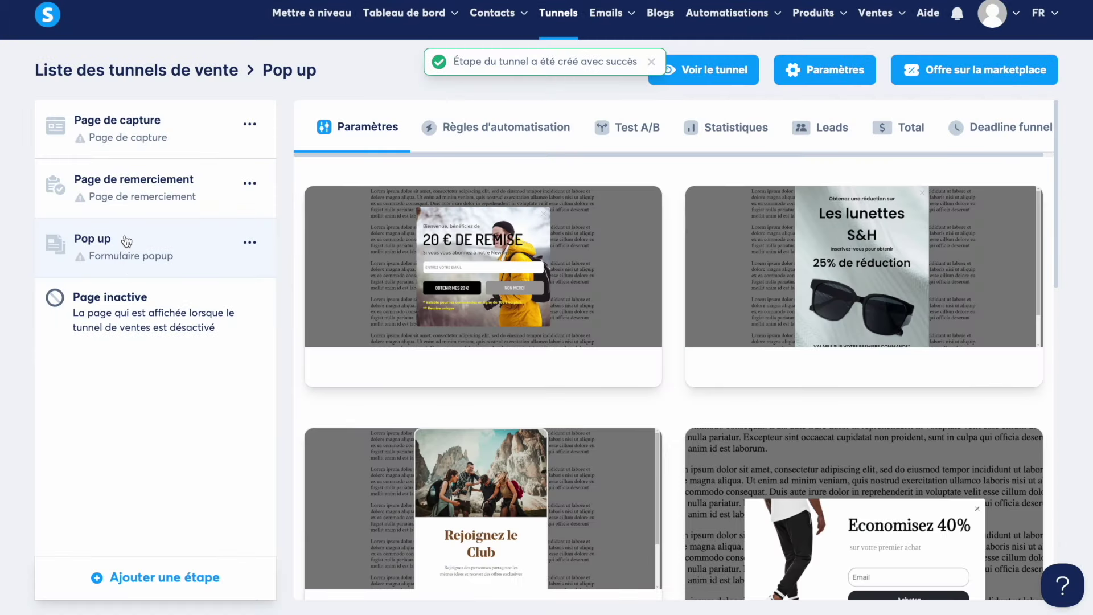
# Step: Move the "Pop up" step above "Page de remerciement" and delete the "Page de capture" step from the funnel
pyautogui.moveTo(127, 241); pyautogui.dragTo(108, 190)
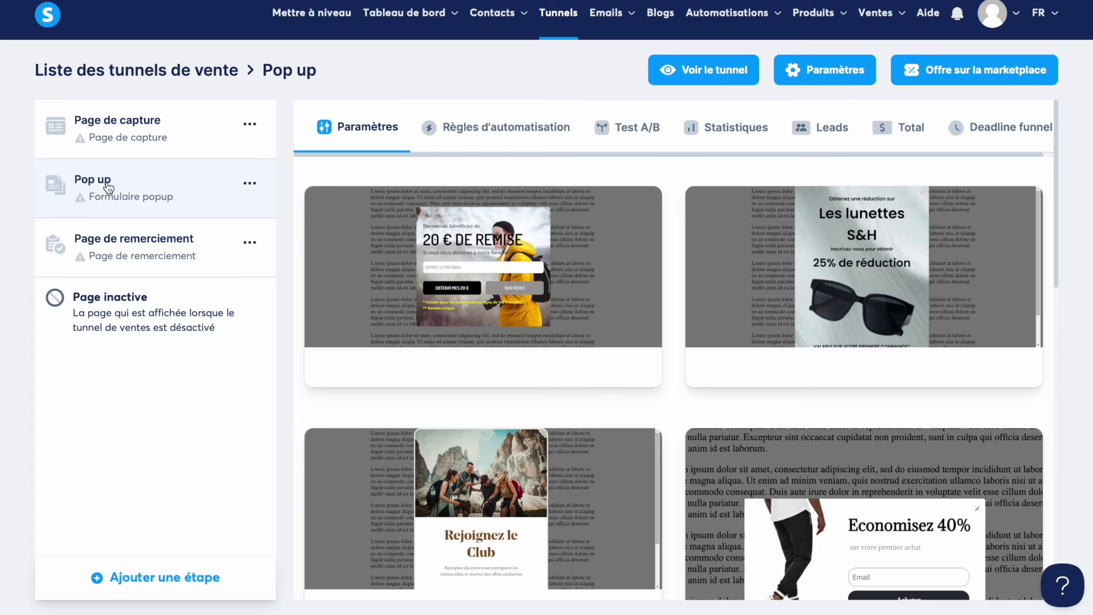
pyautogui.click(249, 124)
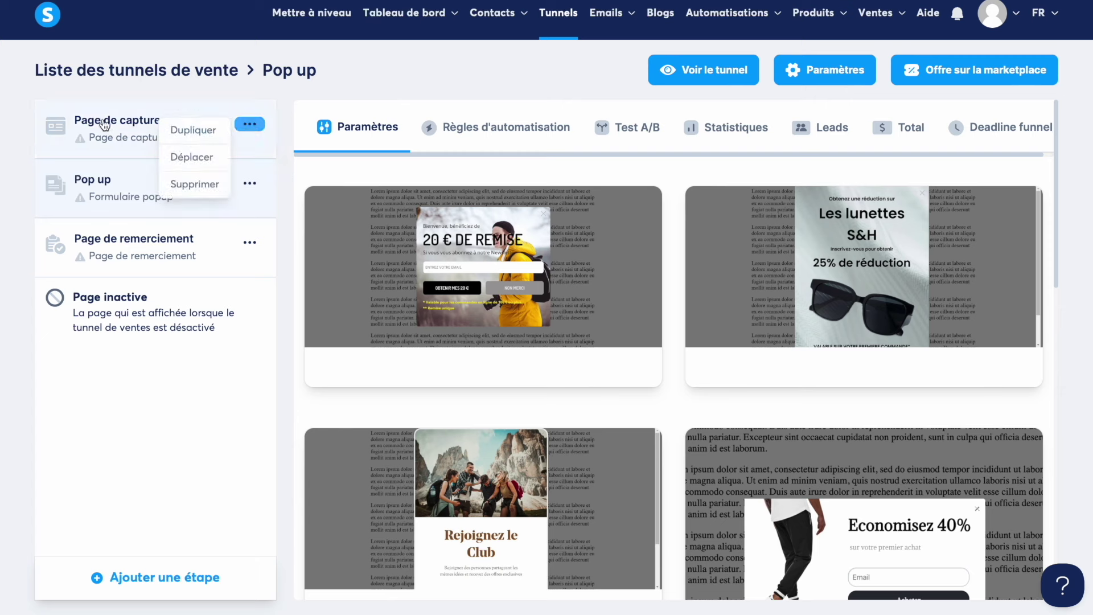
pyautogui.moveTo(249, 126)
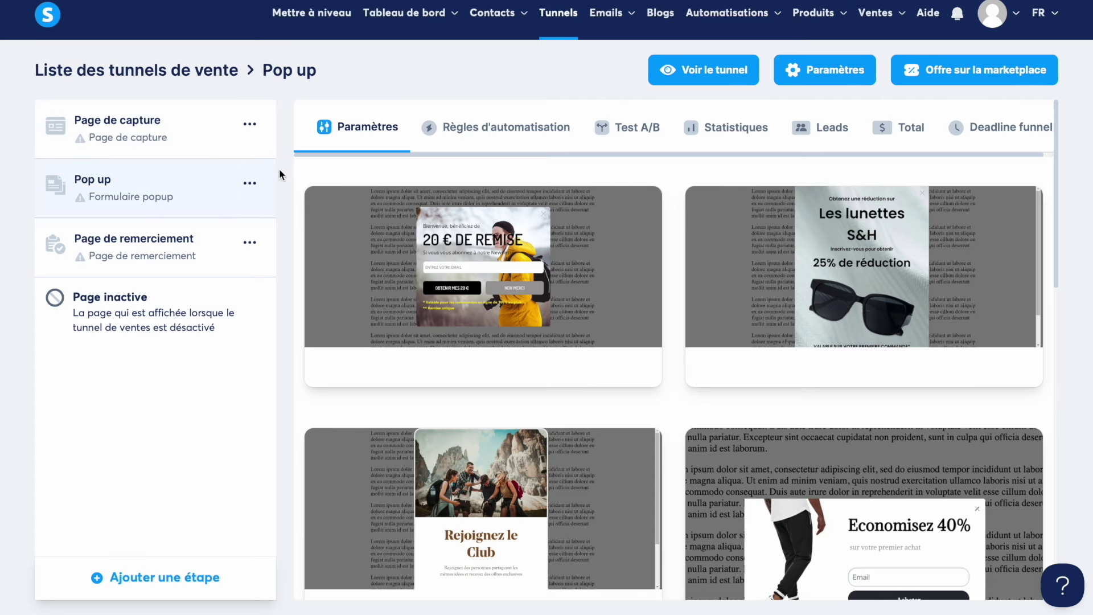
pyautogui.click(203, 145)
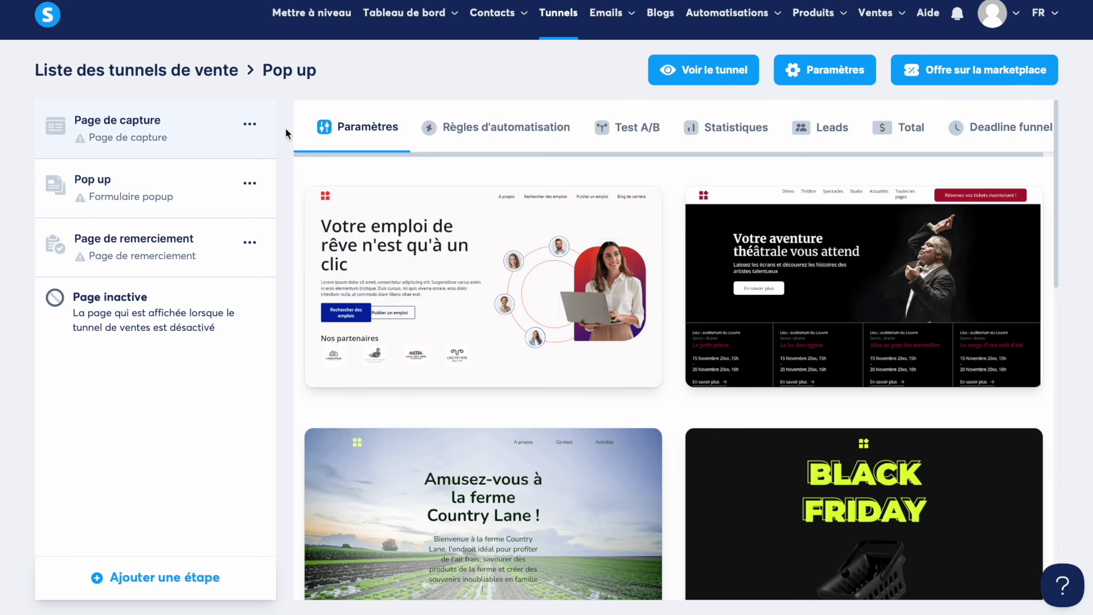
pyautogui.click(249, 124)
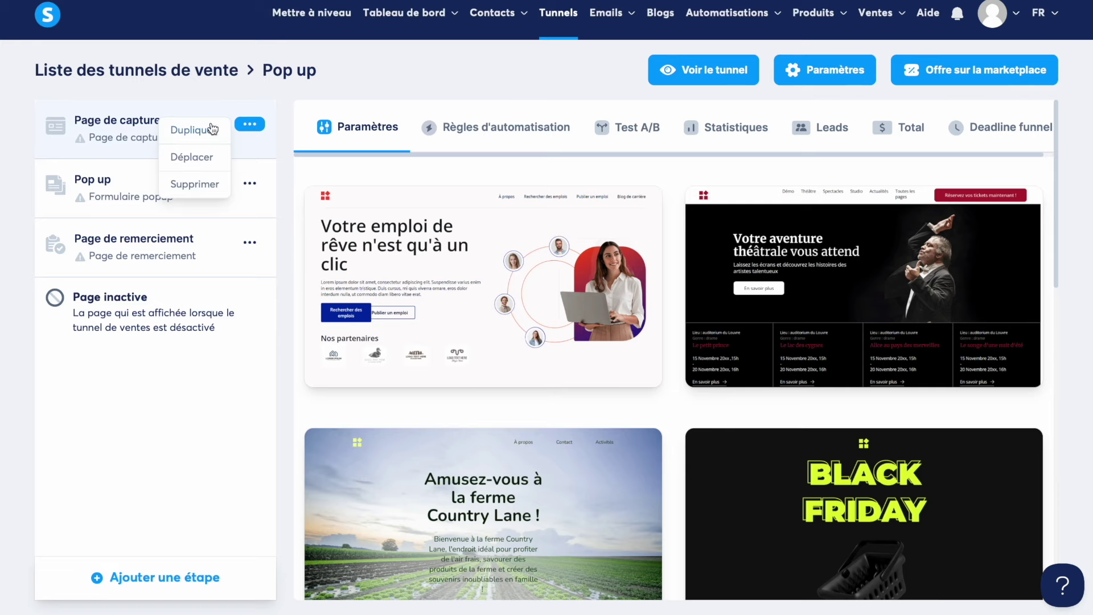
pyautogui.click(209, 195)
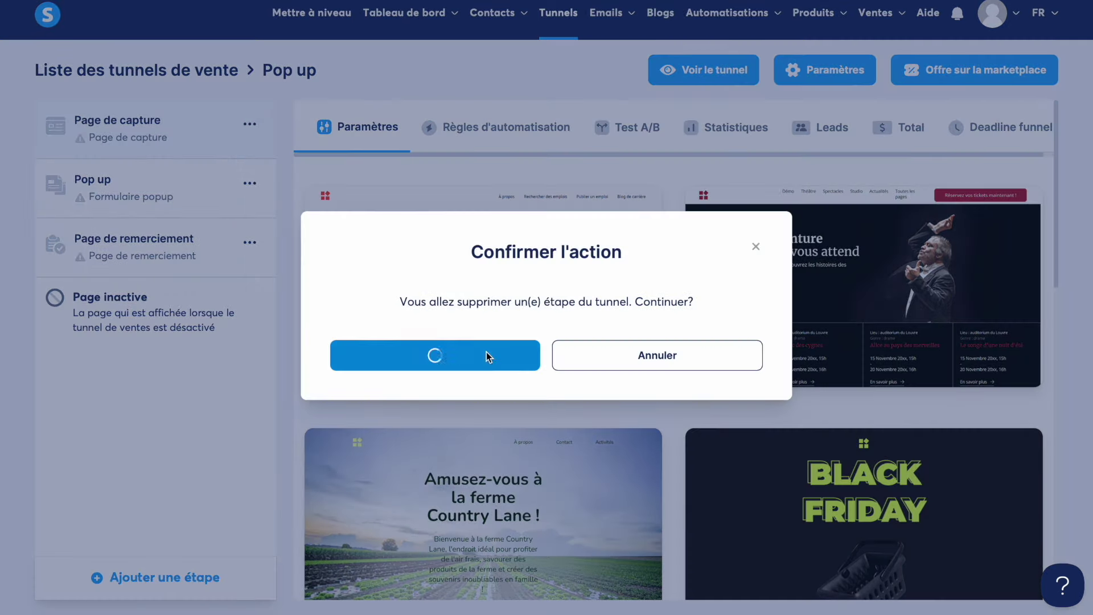
pyautogui.click(487, 356)
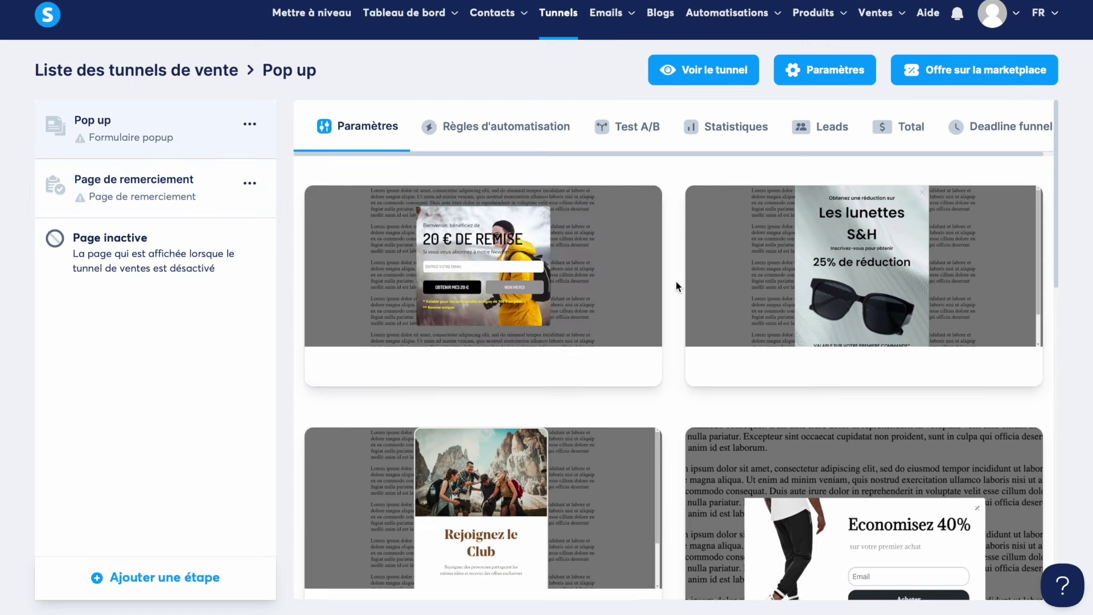
# Step: Examine the available popup form templates across both result pages
pyautogui.scroll(-3, 675, 281)
pyautogui.scroll(-1, 675, 281)
pyautogui.scroll(-4, 720, 315)
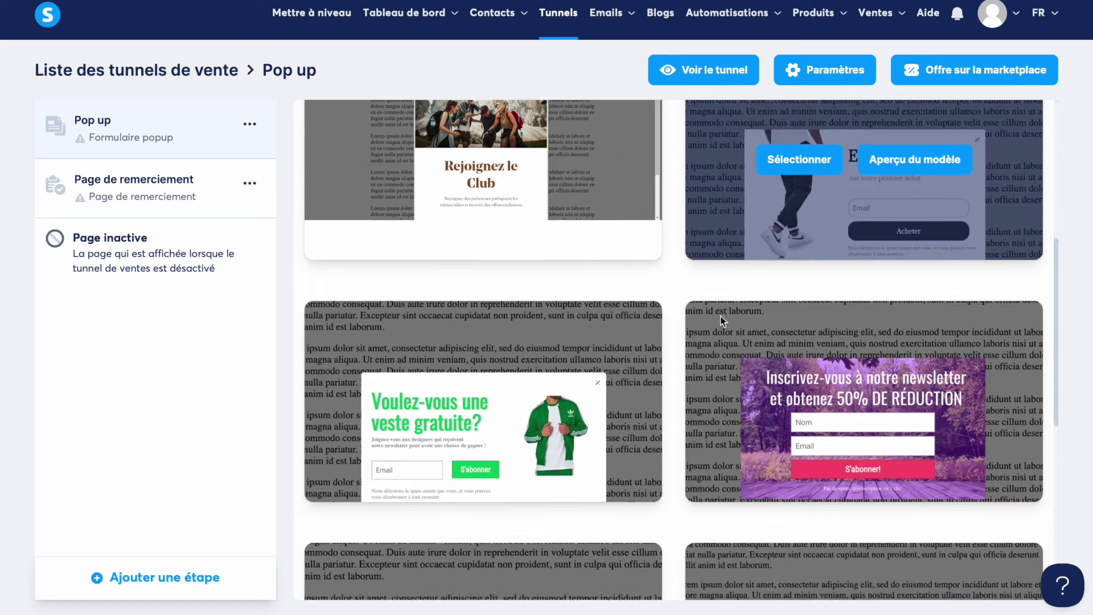
pyautogui.scroll(-6, 675, 330)
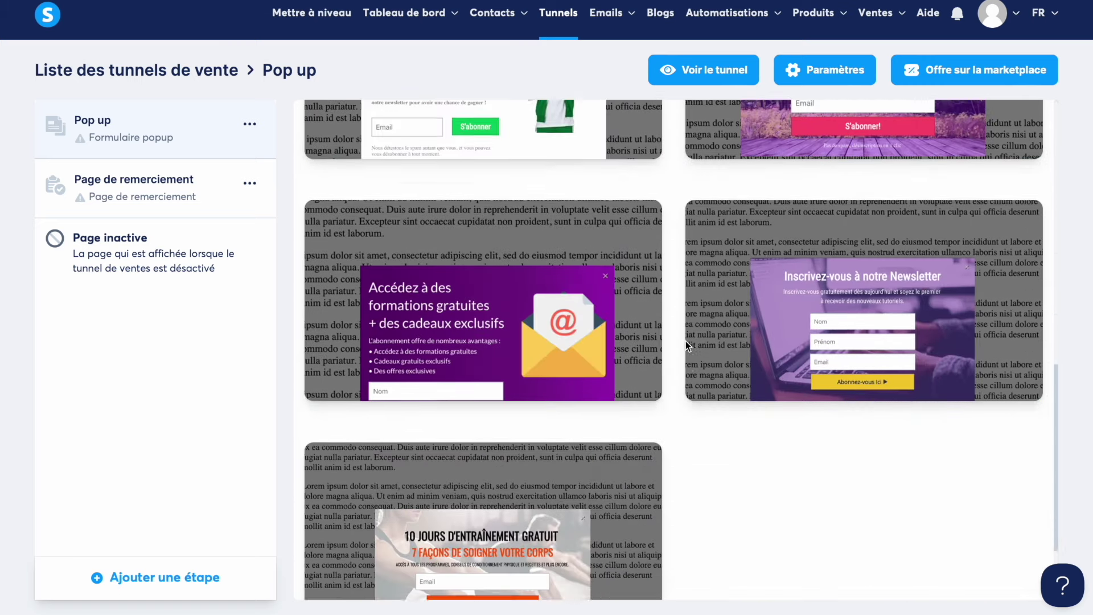
pyautogui.scroll(-1, 698, 367)
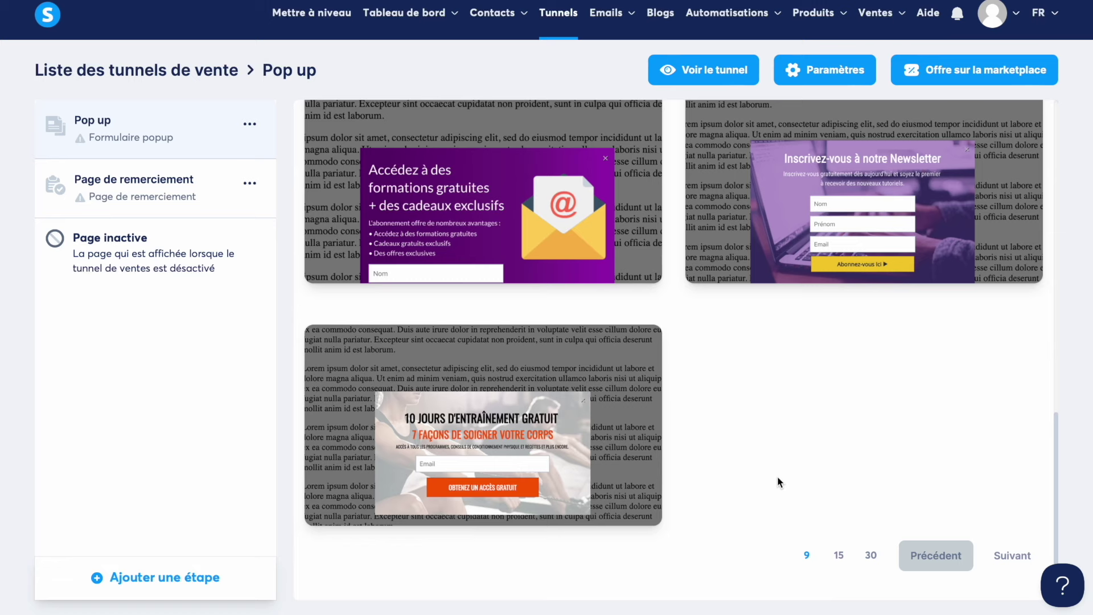
pyautogui.click(1011, 555)
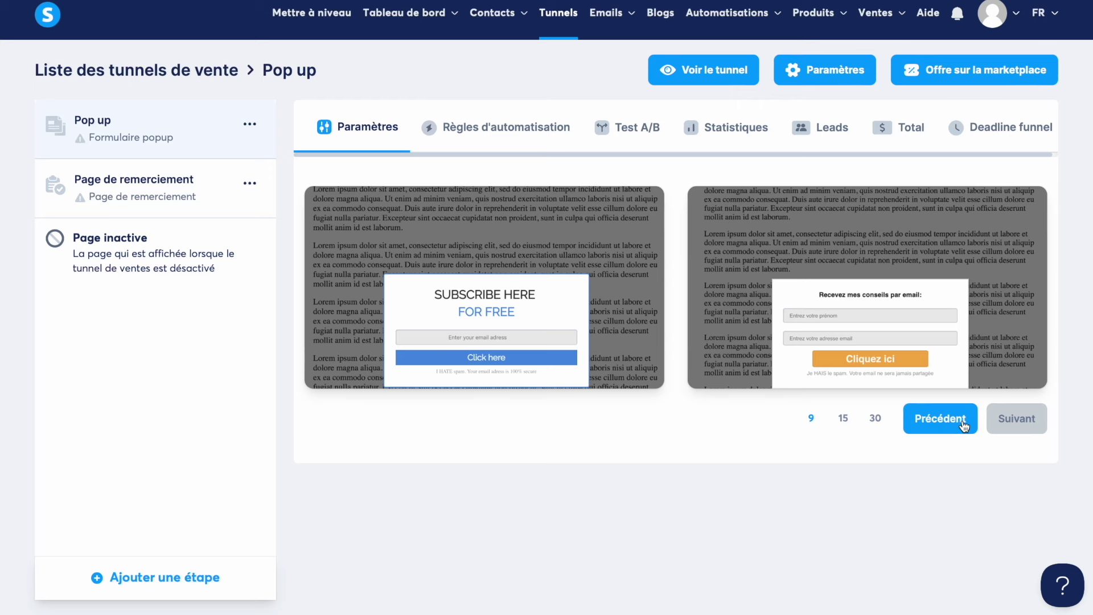
pyautogui.moveTo(505, 352)
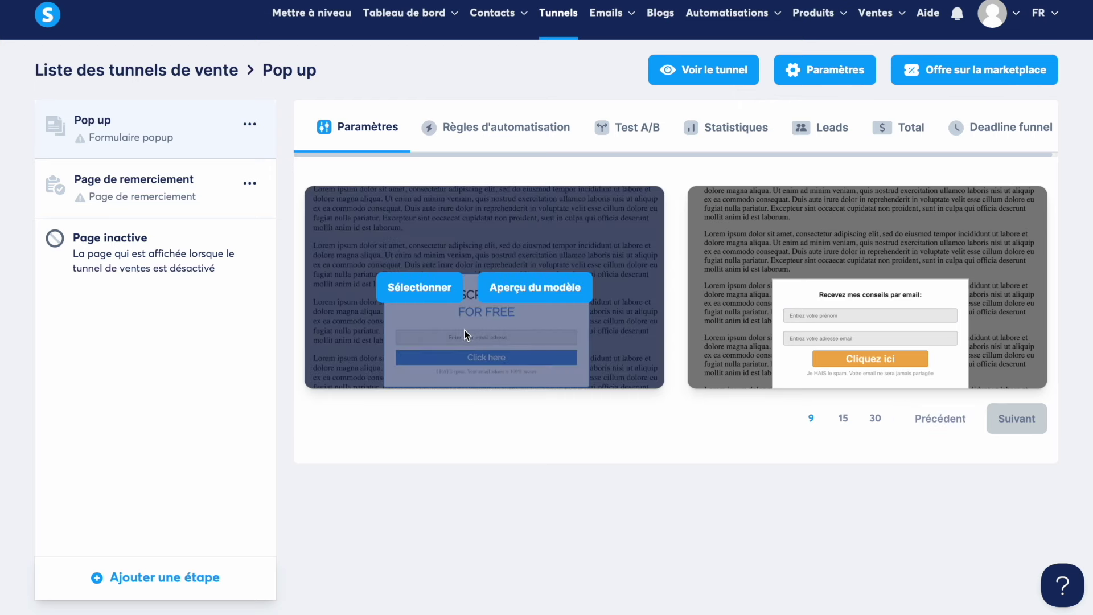
pyautogui.click(940, 418)
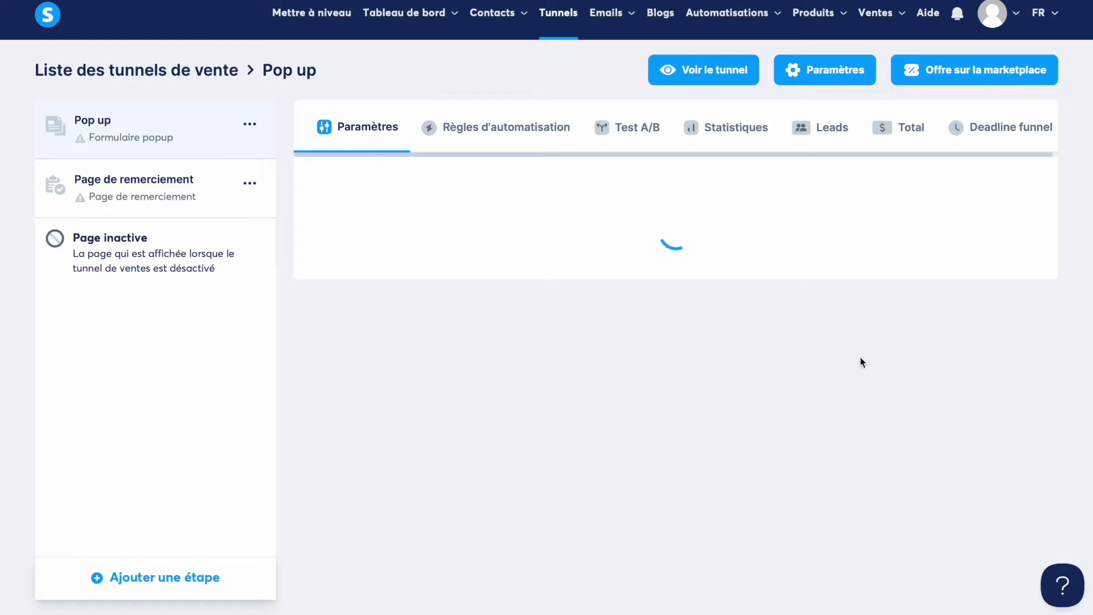
# Step: Apply the purple "Accédez à des formations gratuites + des cadeaux exclusifs" template to the "Pop up" step and open it for editing
pyautogui.scroll(-8, 698, 428)
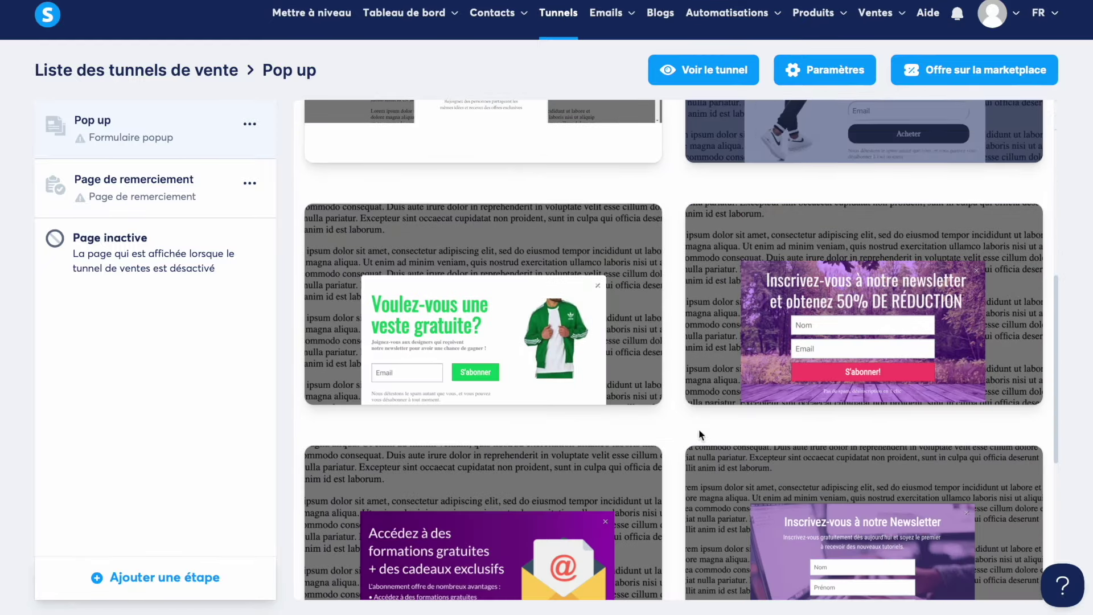
pyautogui.scroll(-10, 677, 385)
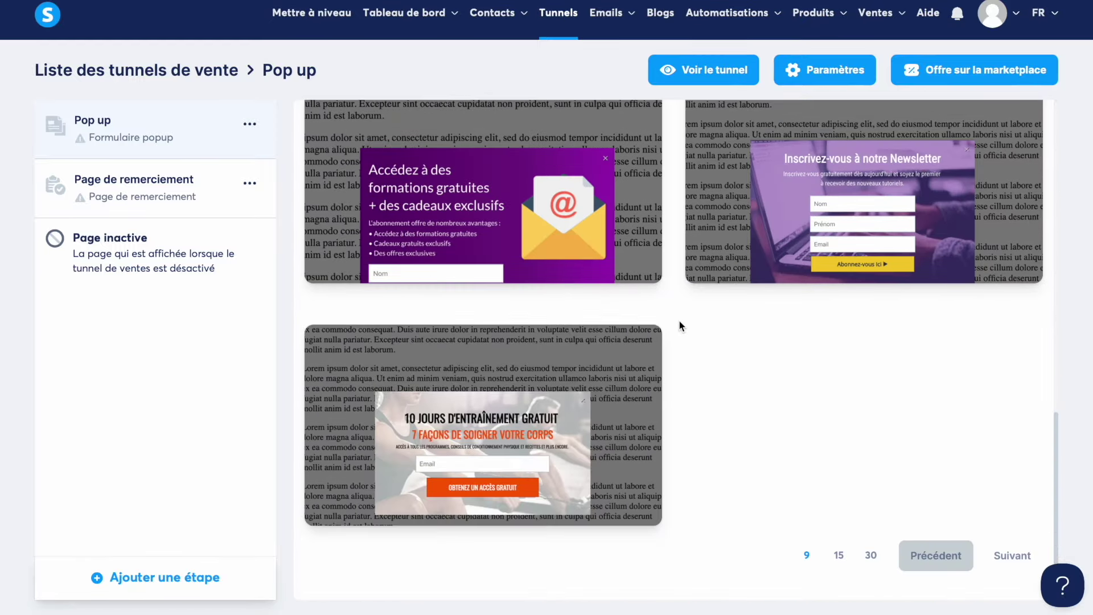
pyautogui.moveTo(496, 219)
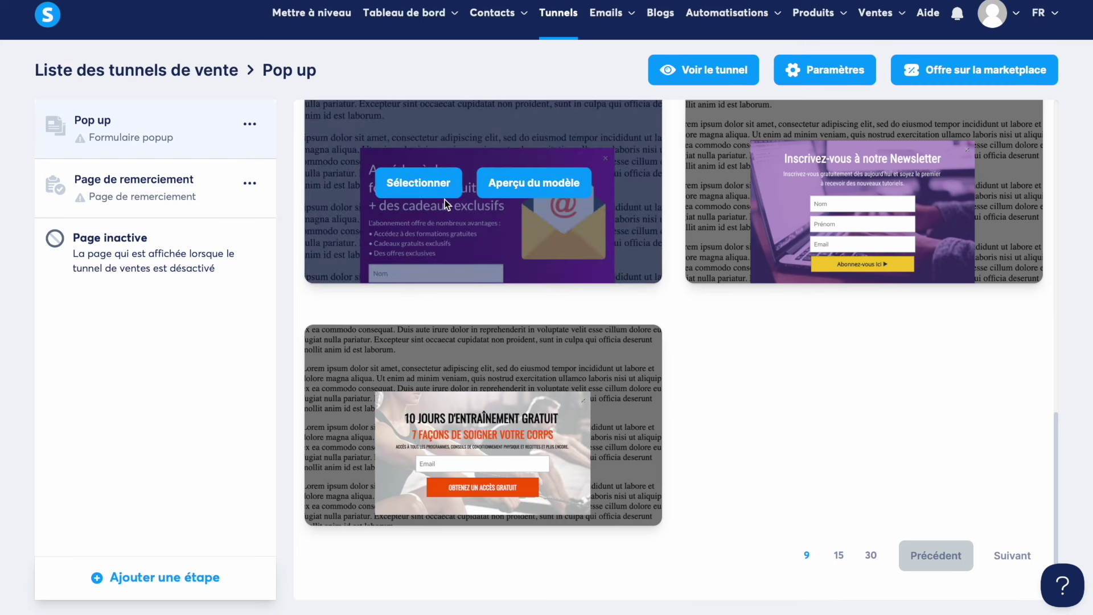
pyautogui.click(427, 186)
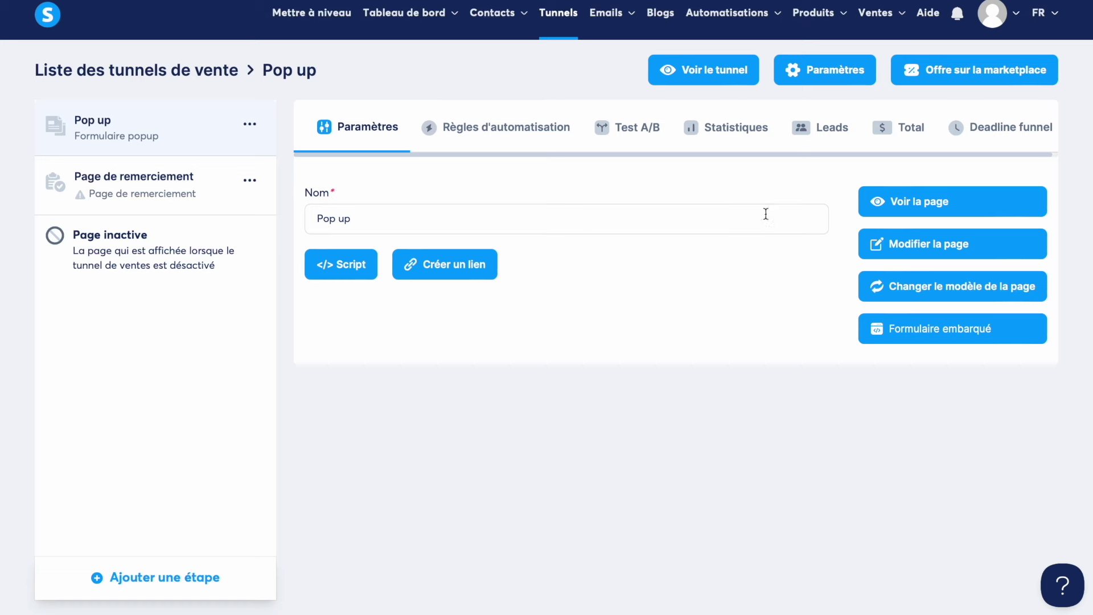
pyautogui.click(926, 251)
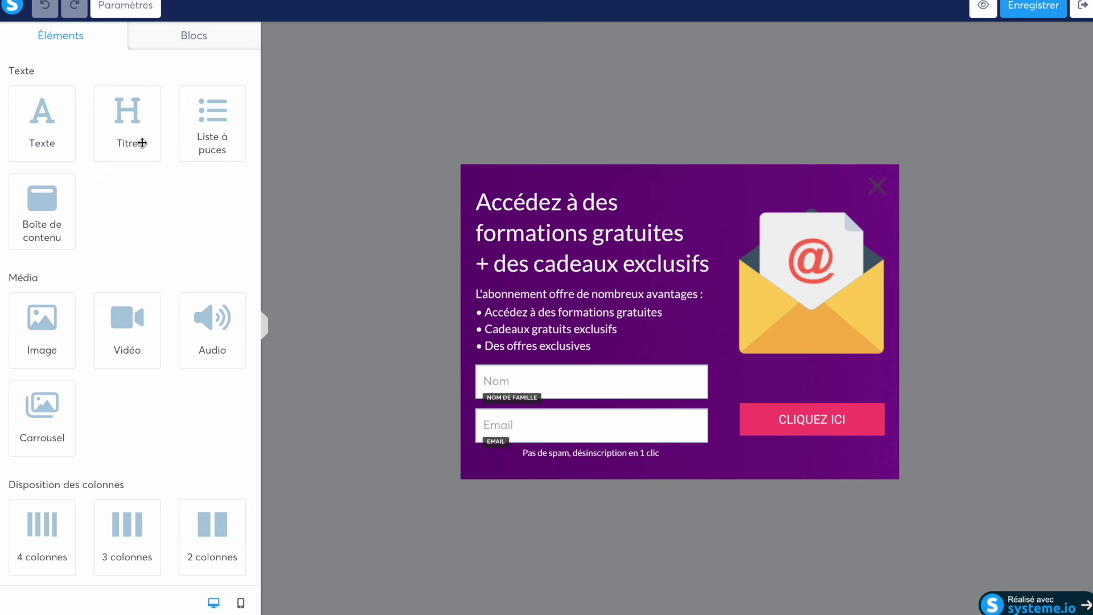
# Step: Examine the elements available for the popup, from text, media and column layouts to form, social and other elements
pyautogui.scroll(-3, 61, 221)
pyautogui.scroll(3, 56, 442)
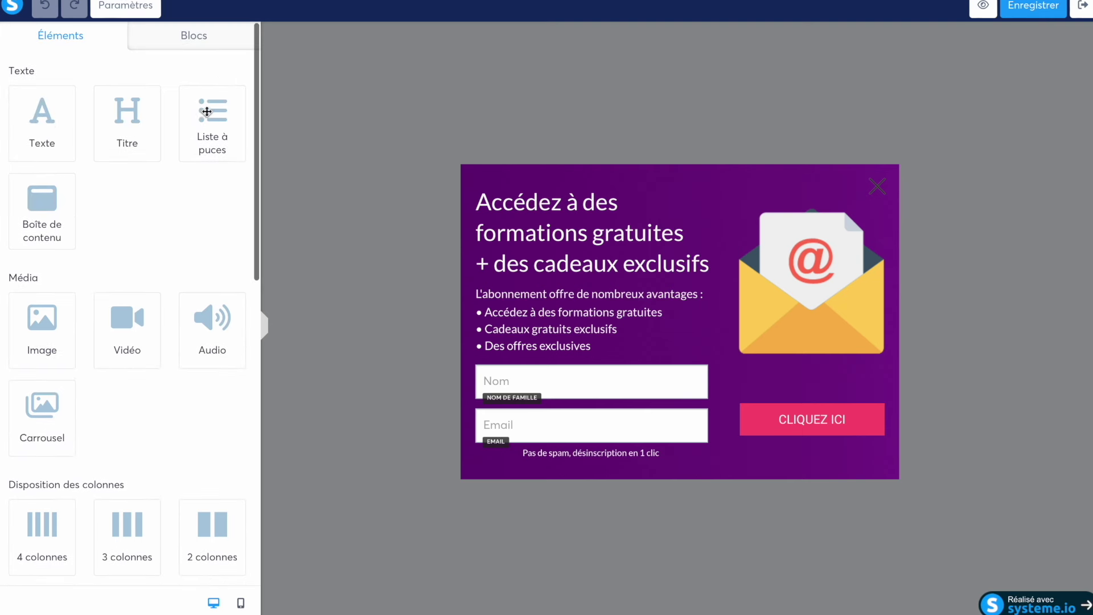
pyautogui.scroll(-2, 108, 210)
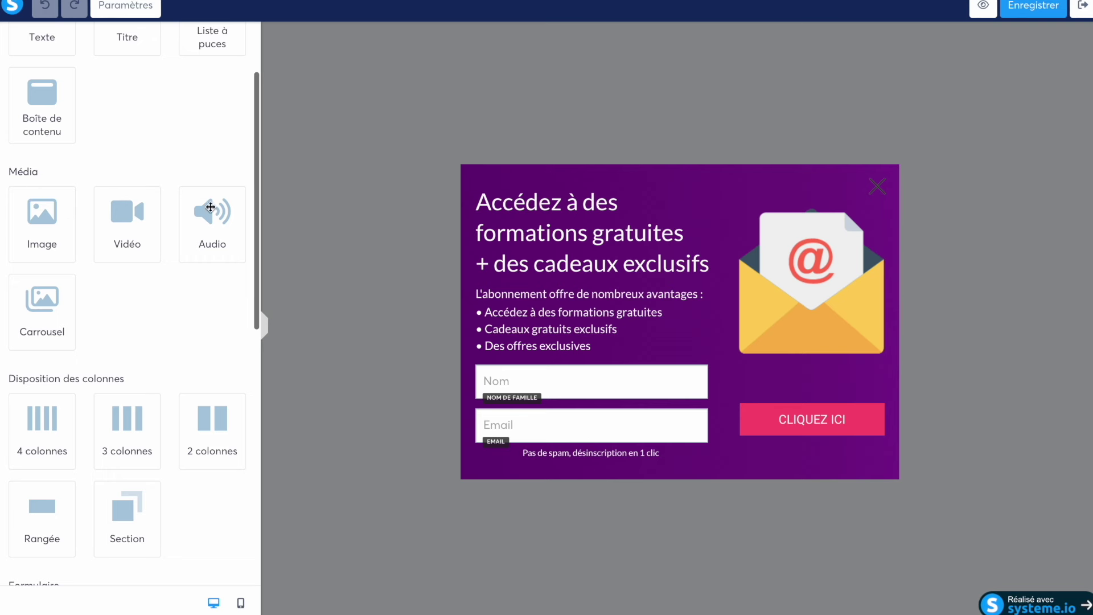
pyautogui.scroll(-6, 199, 300)
pyautogui.scroll(2, 48, 190)
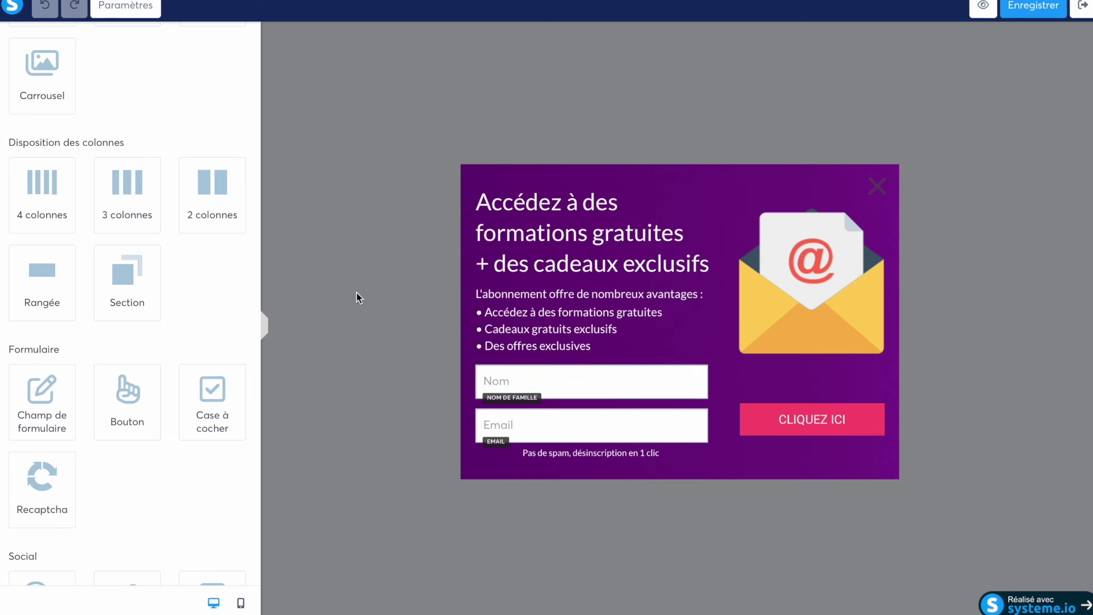
pyautogui.scroll(-3, 141, 292)
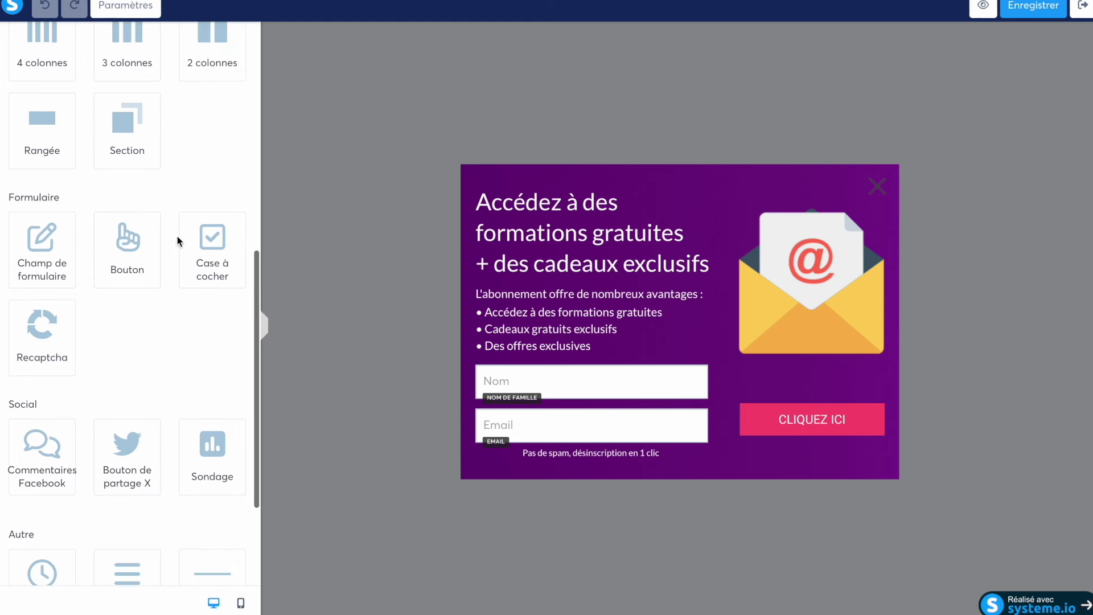
pyautogui.scroll(-3, 168, 257)
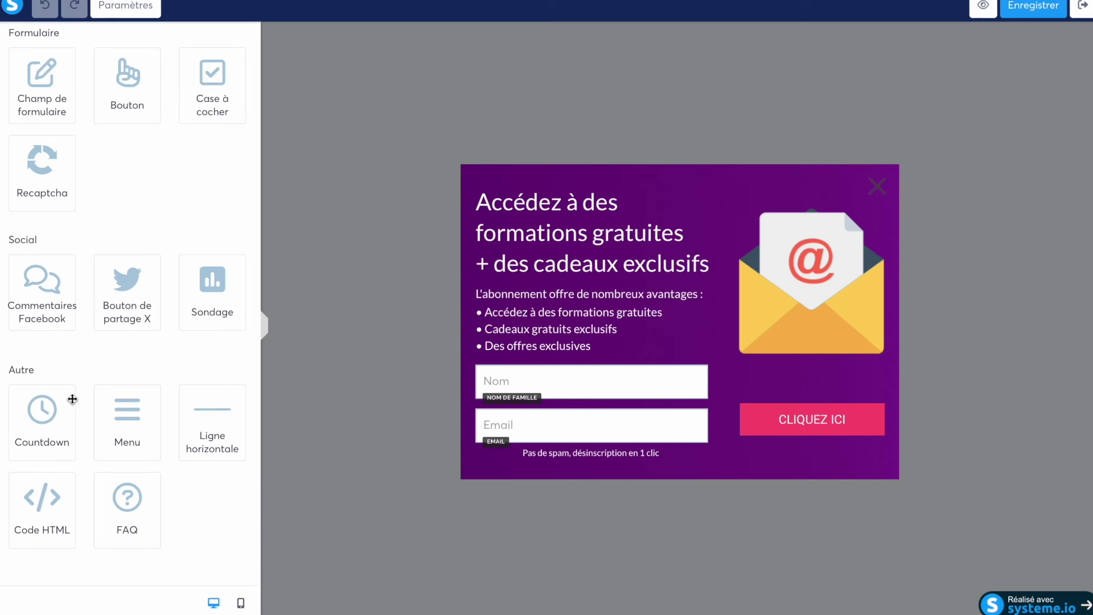
pyautogui.scroll(5, 71, 397)
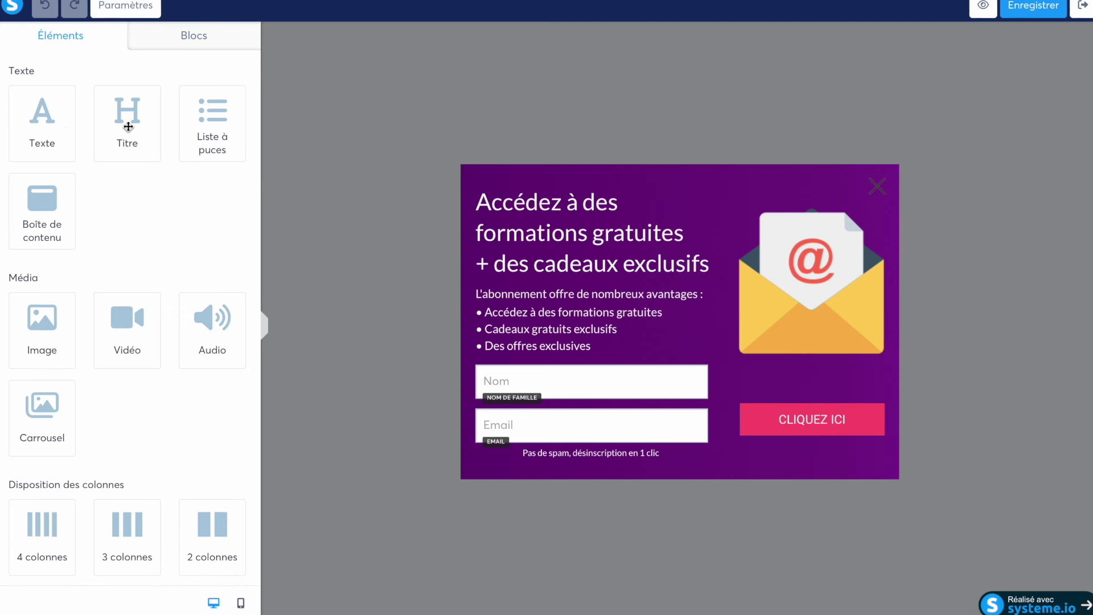
pyautogui.scroll(-1, 113, 185)
pyautogui.scroll(-6, 112, 185)
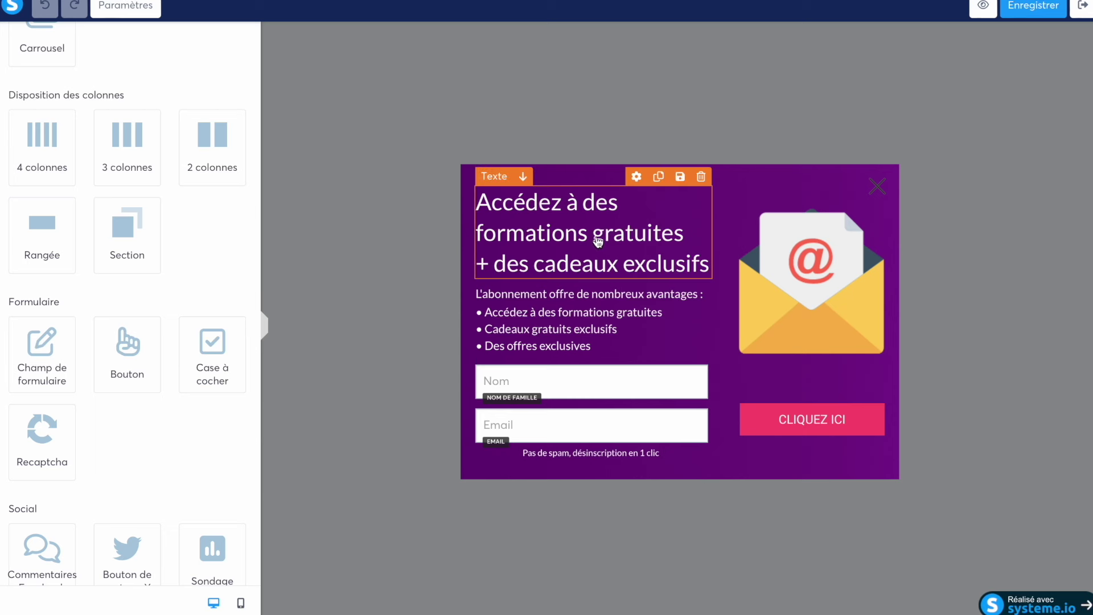
# Step: Delete the popup's heading, its "L'abonnement offre de nombreux avantages" text and the bulleted benefits text
pyautogui.click(701, 178)
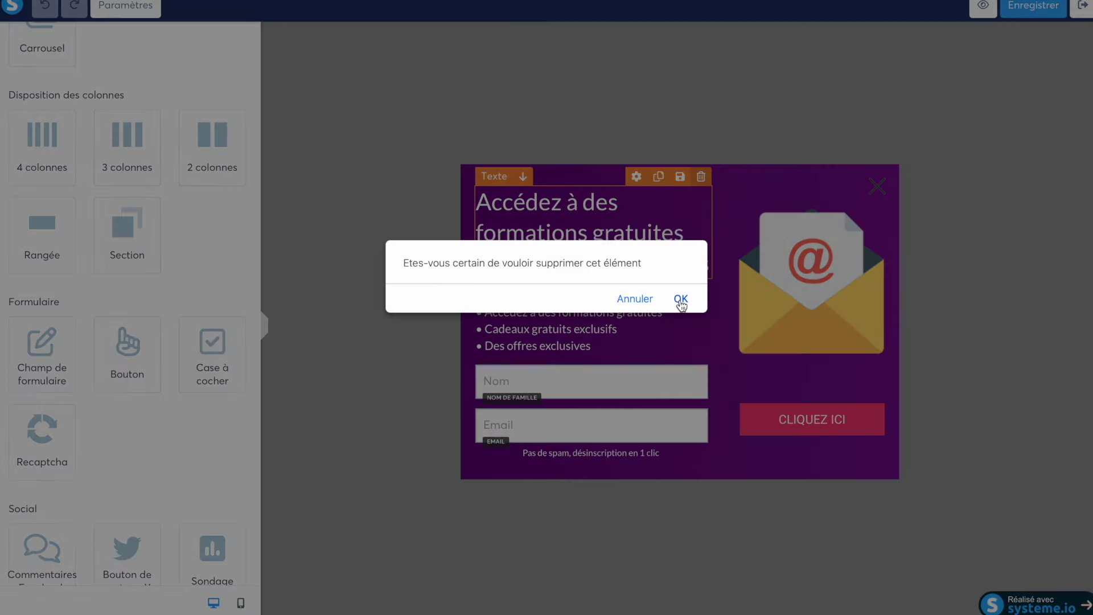
pyautogui.click(681, 298)
pyautogui.click(698, 211)
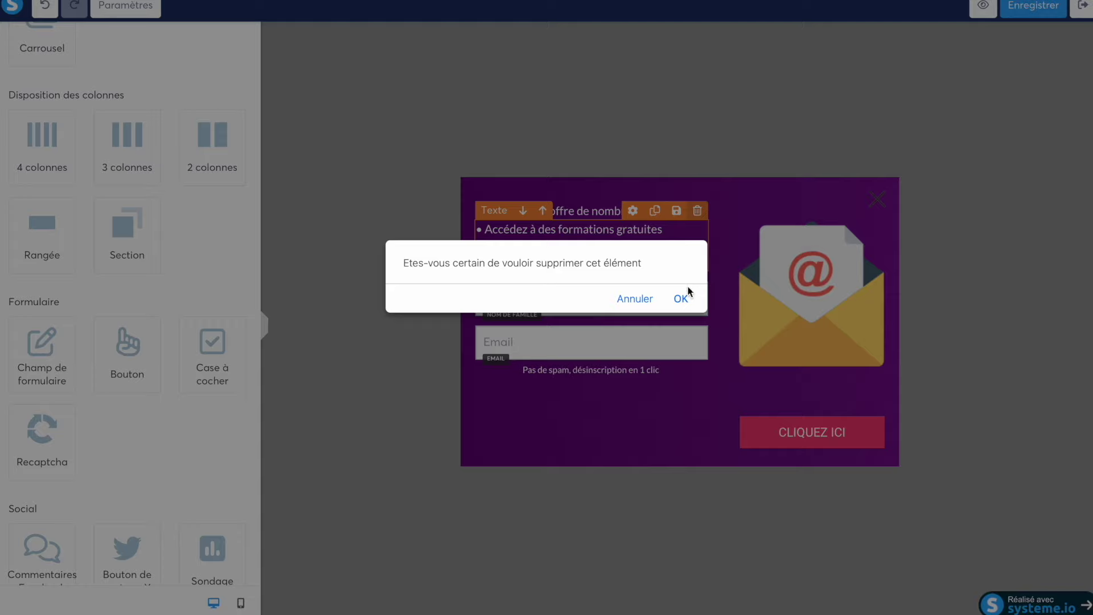
pyautogui.click(681, 298)
pyautogui.click(713, 192)
pyautogui.click(680, 299)
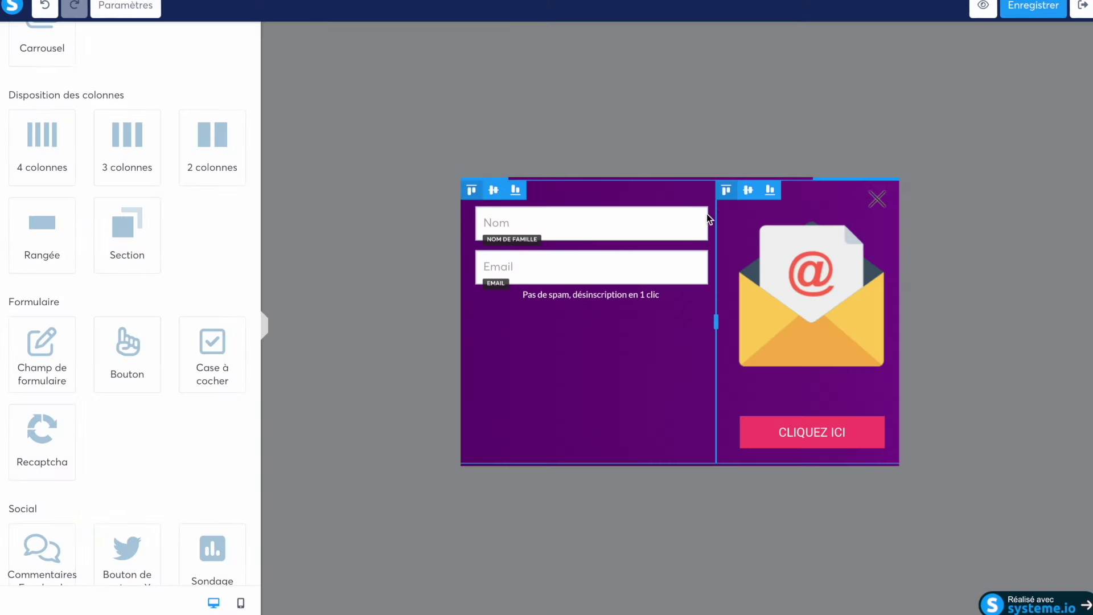
# Step: Delete the Nom and Email form fields, the "Pas de spam" text and the "CLIQUEZ ICI" button from the popup
pyautogui.click(698, 210)
pyautogui.click(680, 300)
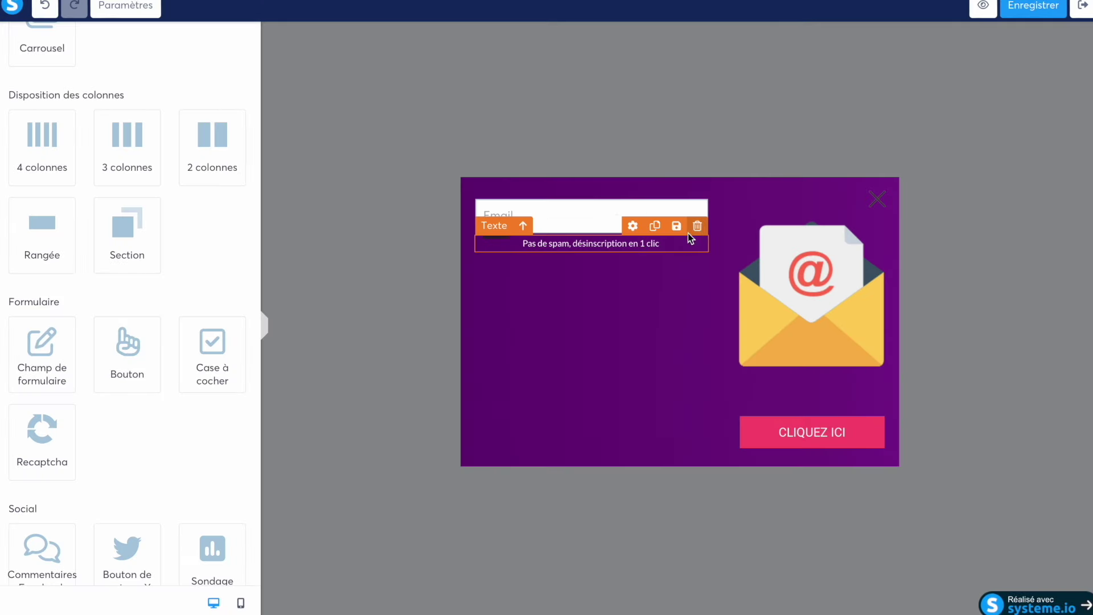
pyautogui.click(697, 189)
pyautogui.click(677, 299)
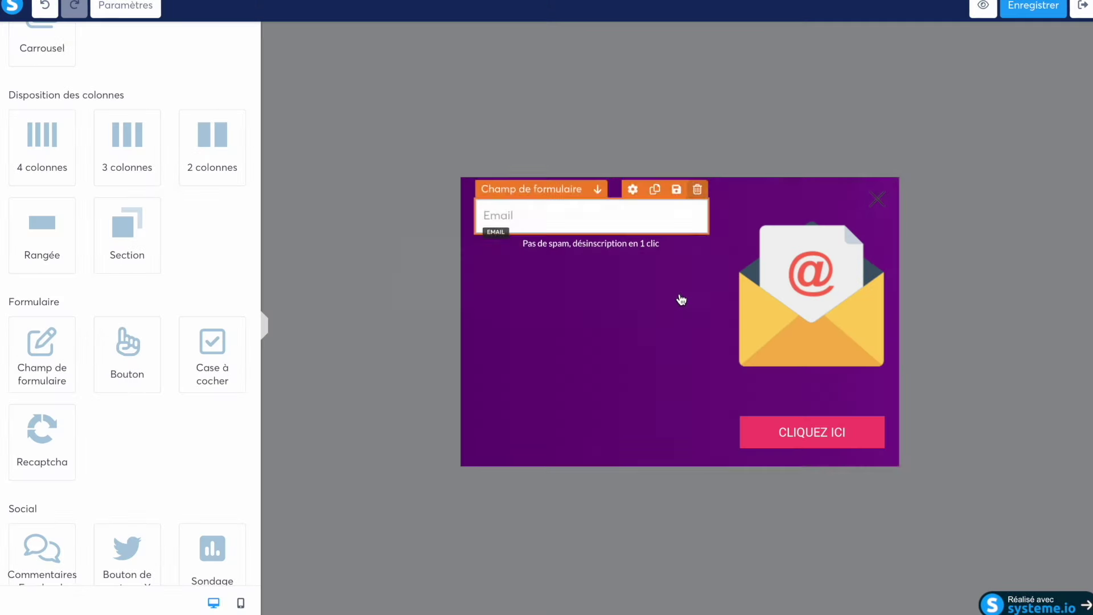
pyautogui.click(698, 189)
pyautogui.click(681, 298)
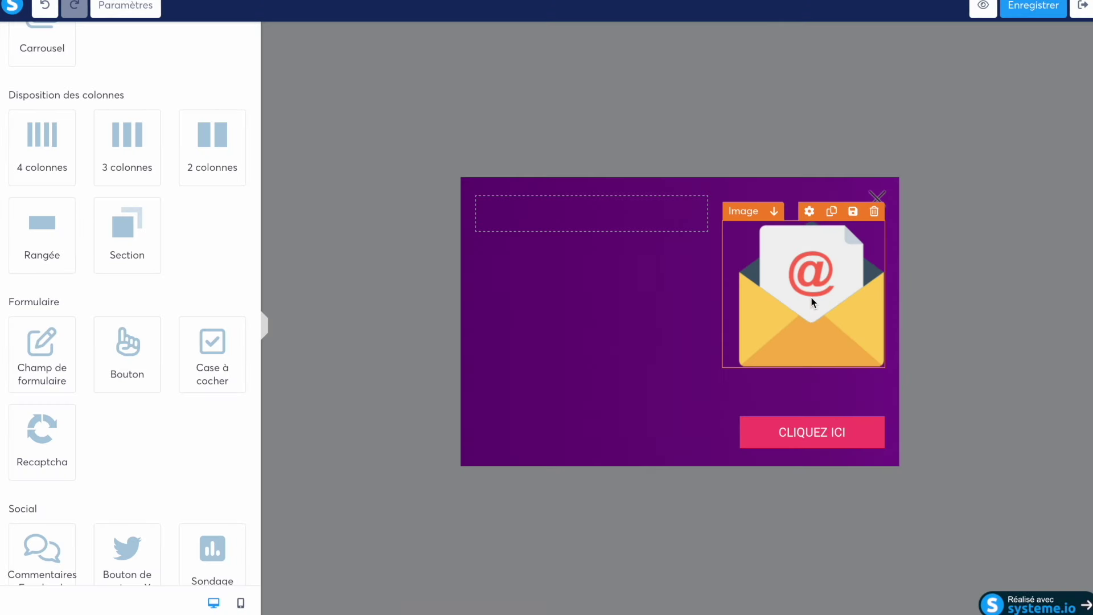
pyautogui.click(874, 406)
pyautogui.click(681, 300)
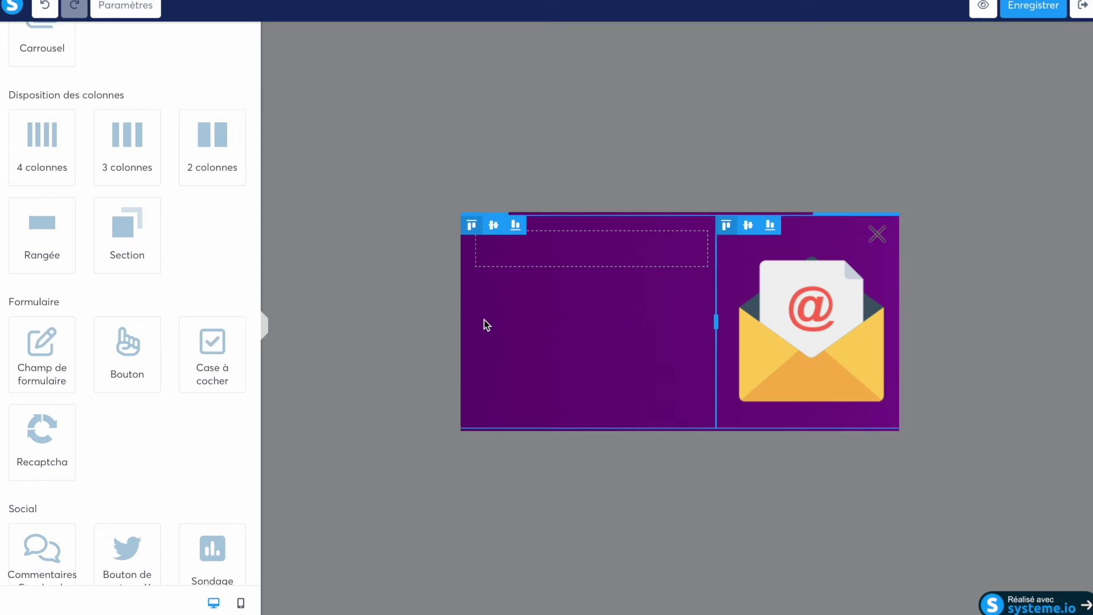
# Step: Add a Titre element to the popup's empty column beside the envelope image
pyautogui.scroll(6, 100, 278)
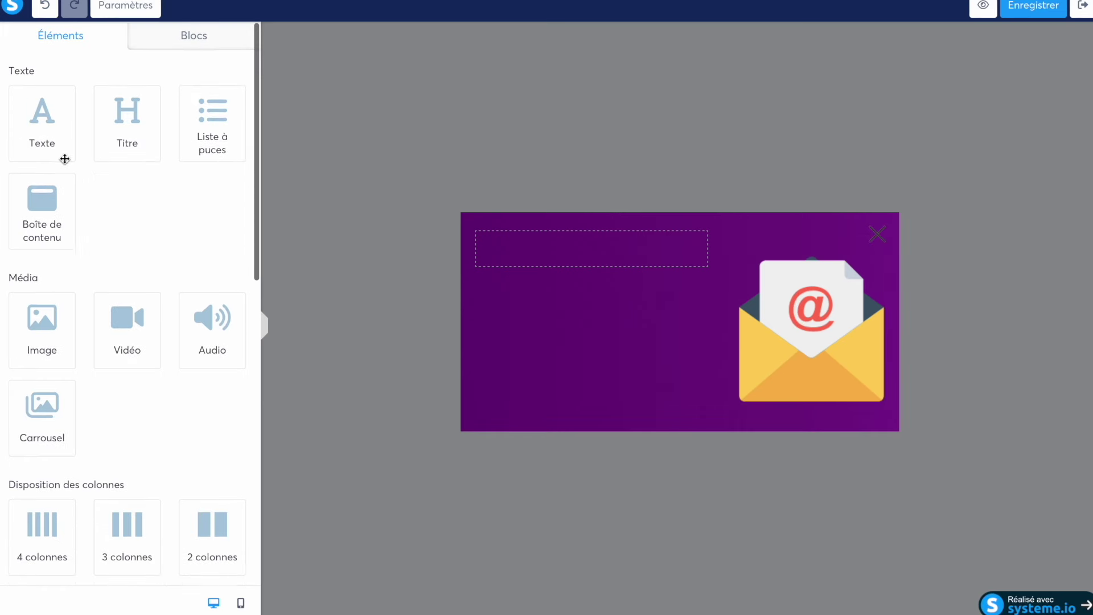
pyautogui.moveTo(124, 131); pyautogui.dragTo(541, 245)
pyautogui.click(598, 259)
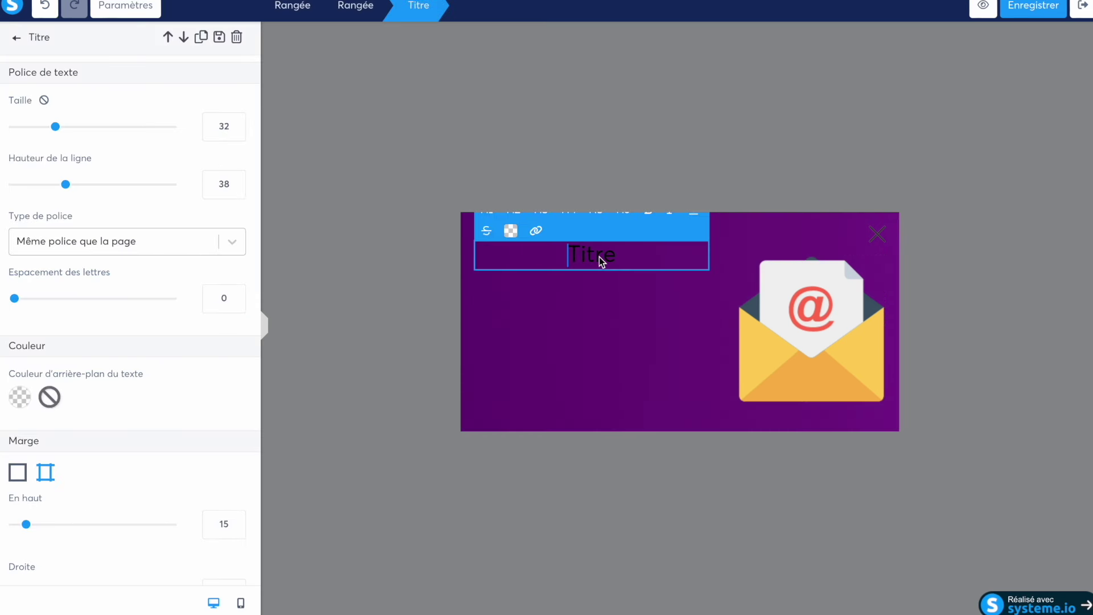
pyautogui.click(505, 288)
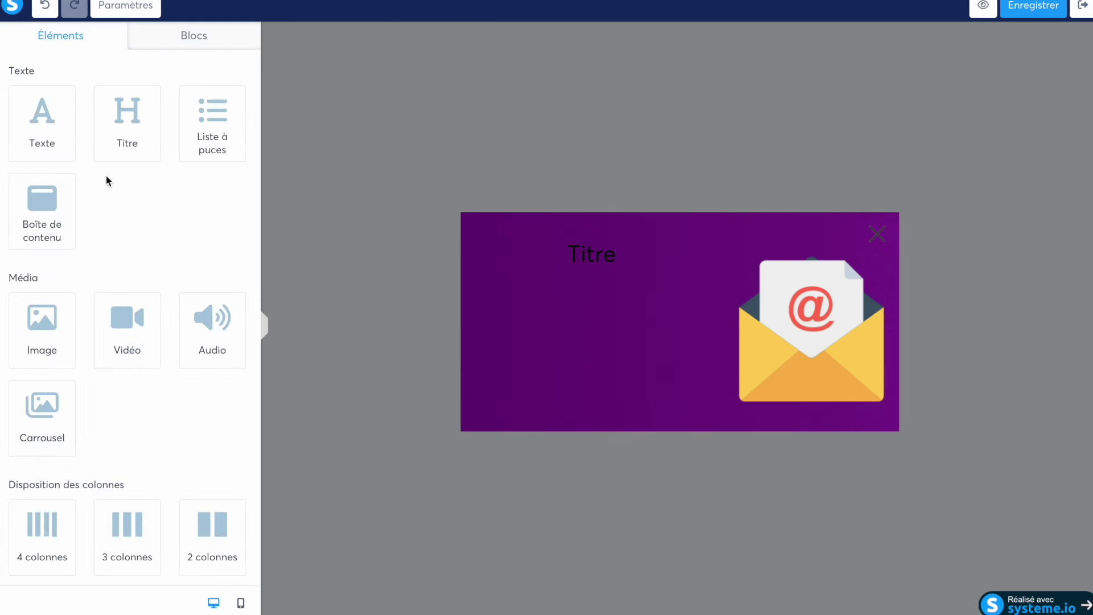
# Step: Set the font size of the popup's new title to 33
pyautogui.click(595, 258)
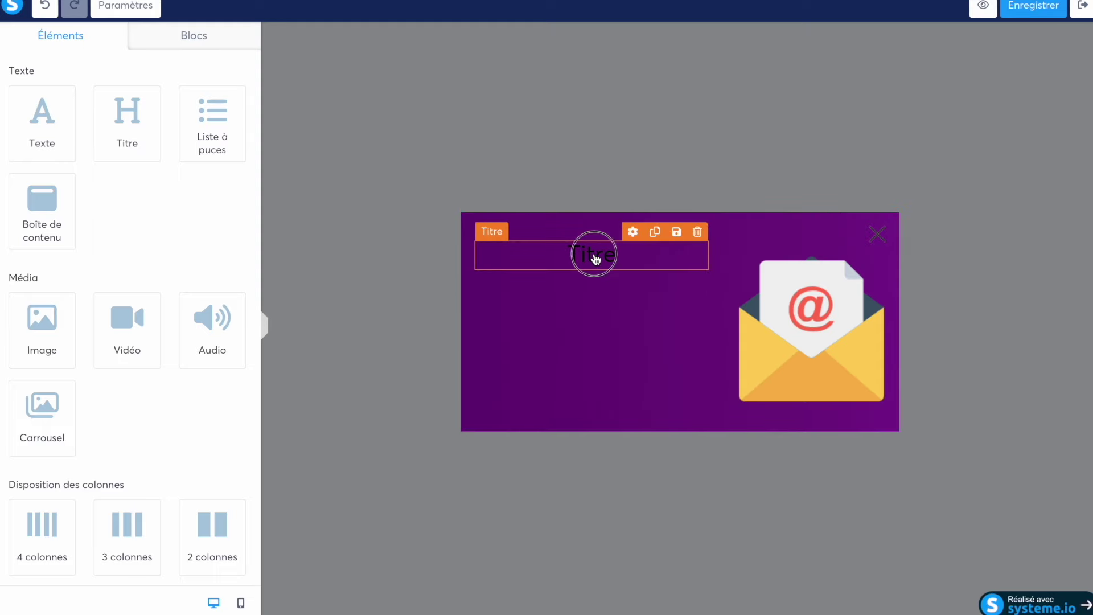
pyautogui.scroll(-5, 70, 137)
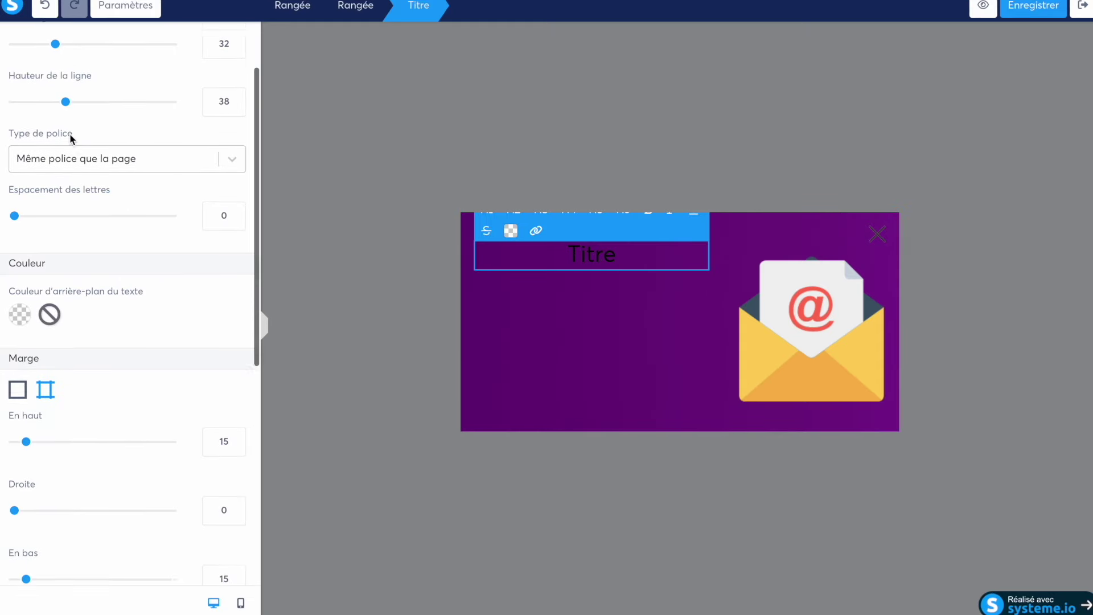
pyautogui.scroll(-3, 69, 137)
pyautogui.scroll(8, 68, 139)
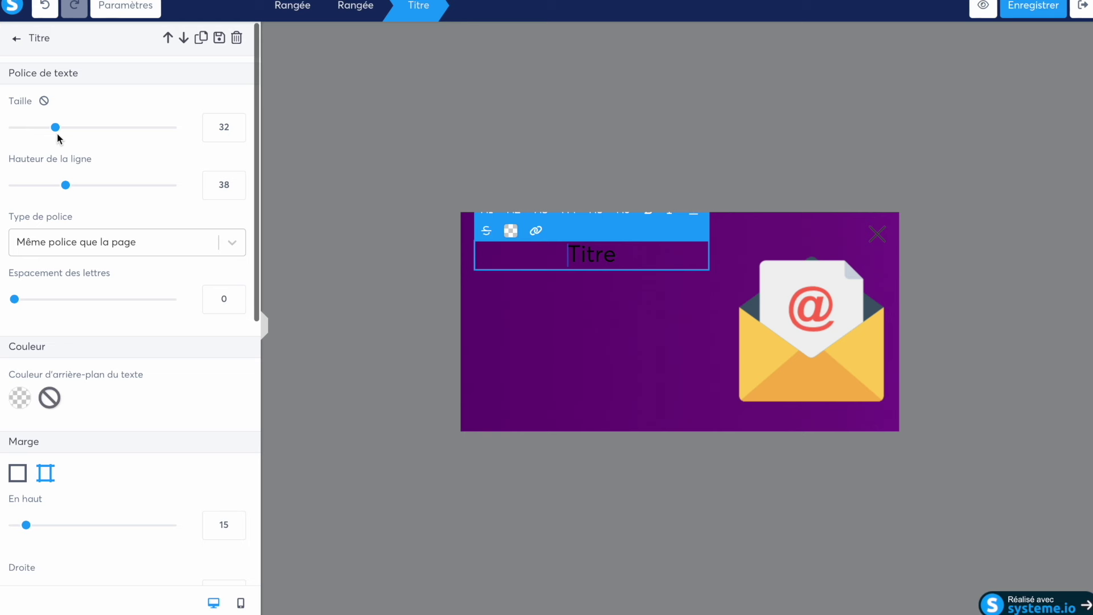
pyautogui.moveTo(56, 127)
pyautogui.mouseDown()
pyautogui.moveTo(69, 127)
pyautogui.moveTo(57, 128)
pyautogui.mouseUp()
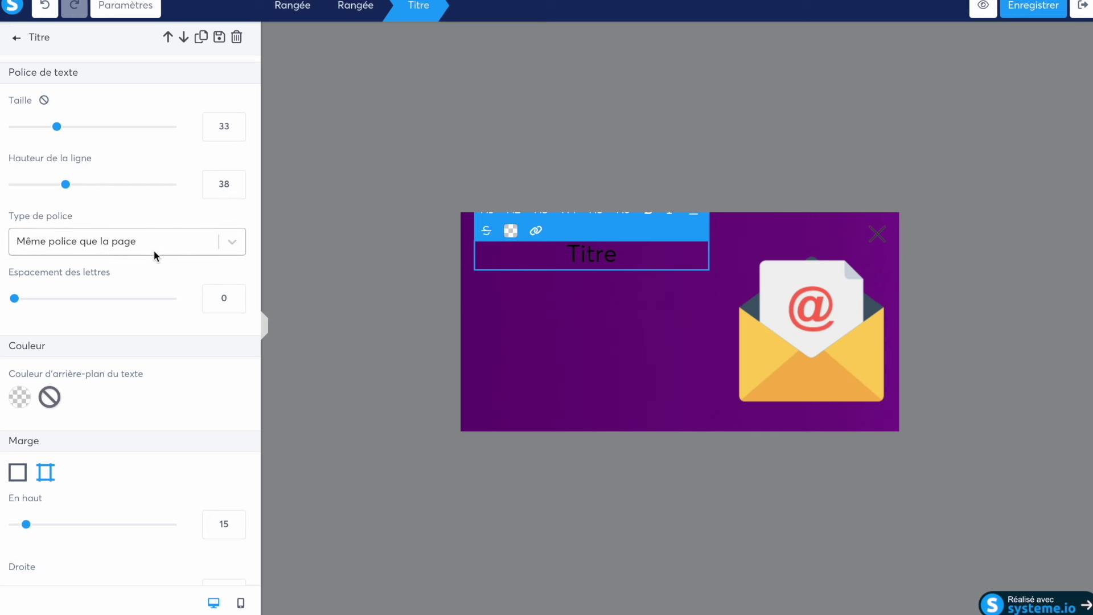
# Step: Replace the popup title's text with "Checklist des choses à faire avant de se remettre à la course à pied"
pyautogui.scroll(-3, 144, 276)
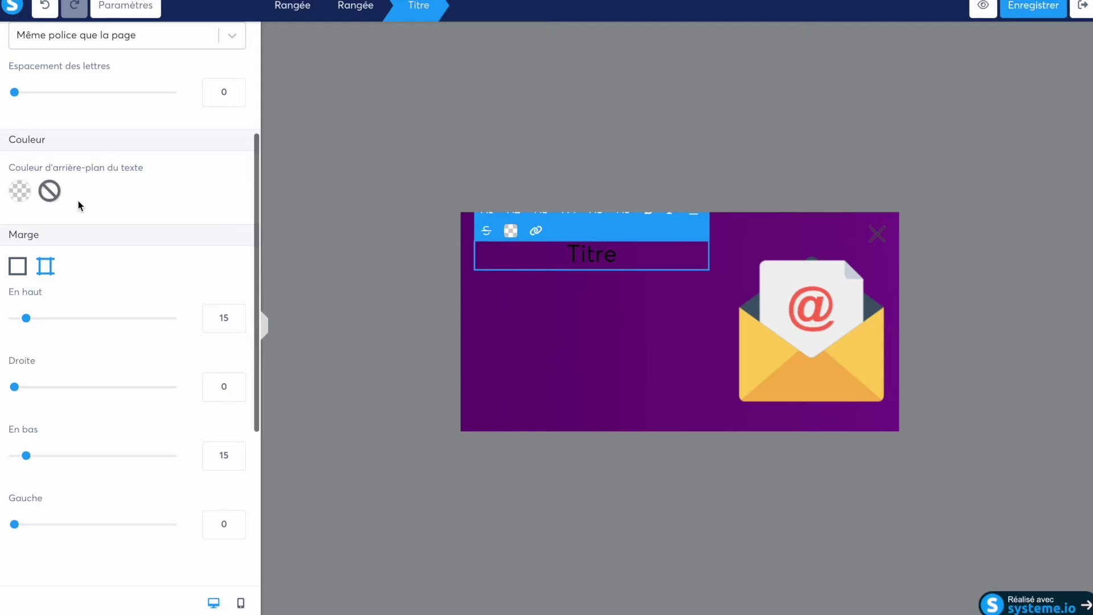
pyautogui.scroll(-2, 85, 216)
pyautogui.scroll(-3, 97, 223)
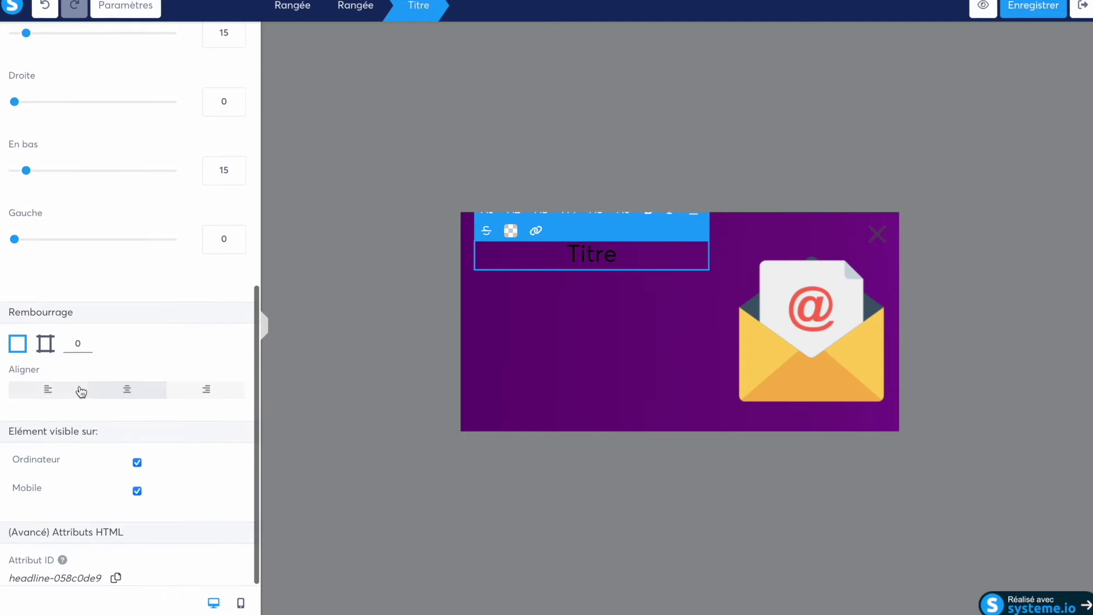
pyautogui.scroll(10, 81, 392)
pyautogui.click(587, 251)
pyautogui.doubleClick(588, 250)
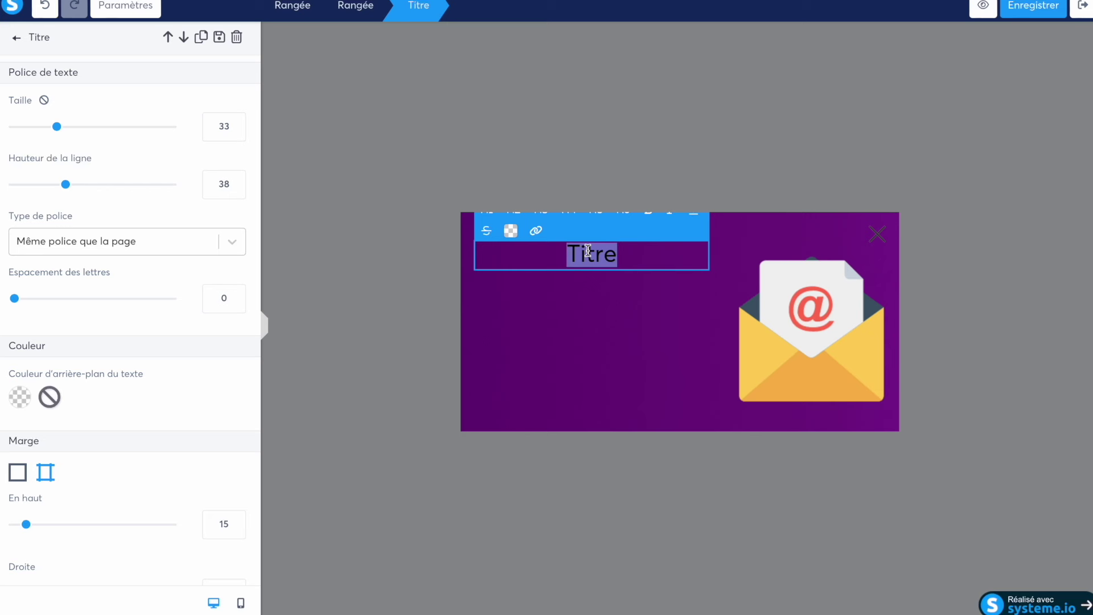
pyautogui.write('Che')
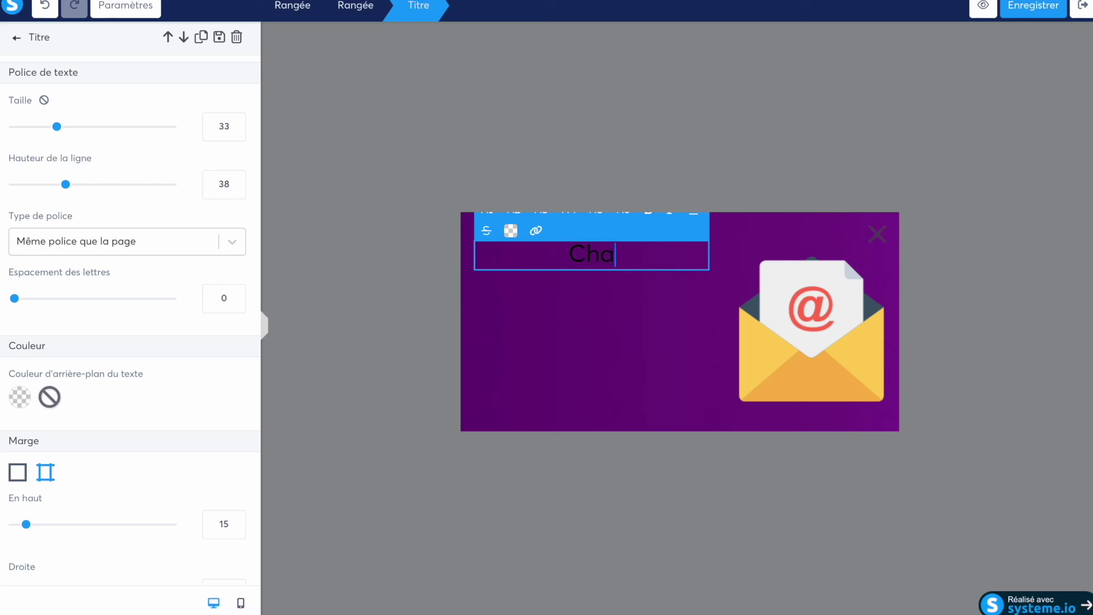
pyautogui.write('cklis')
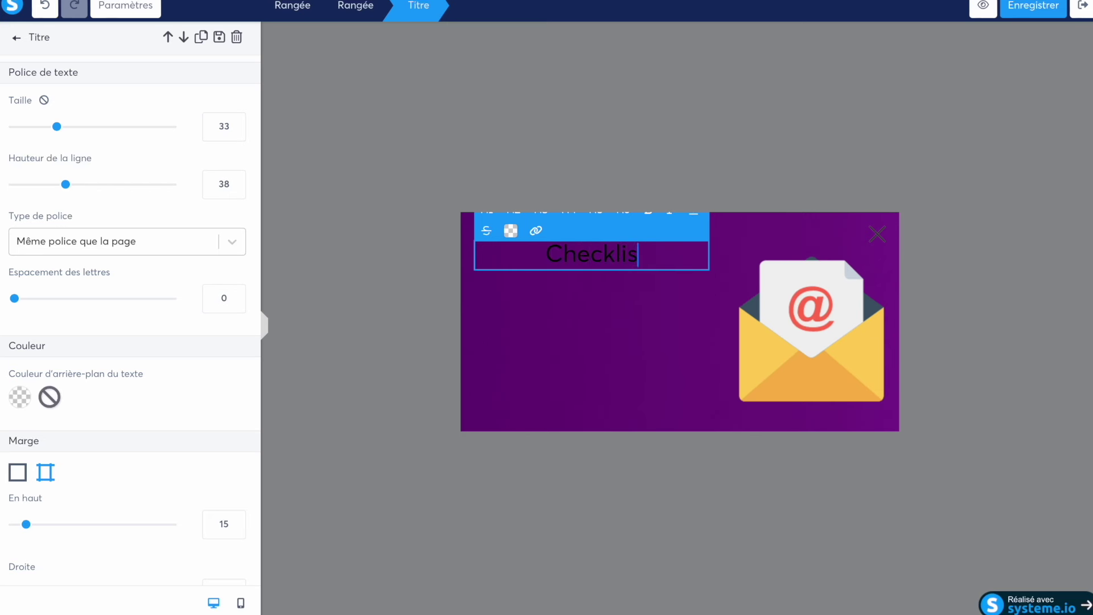
pyautogui.write('t d')
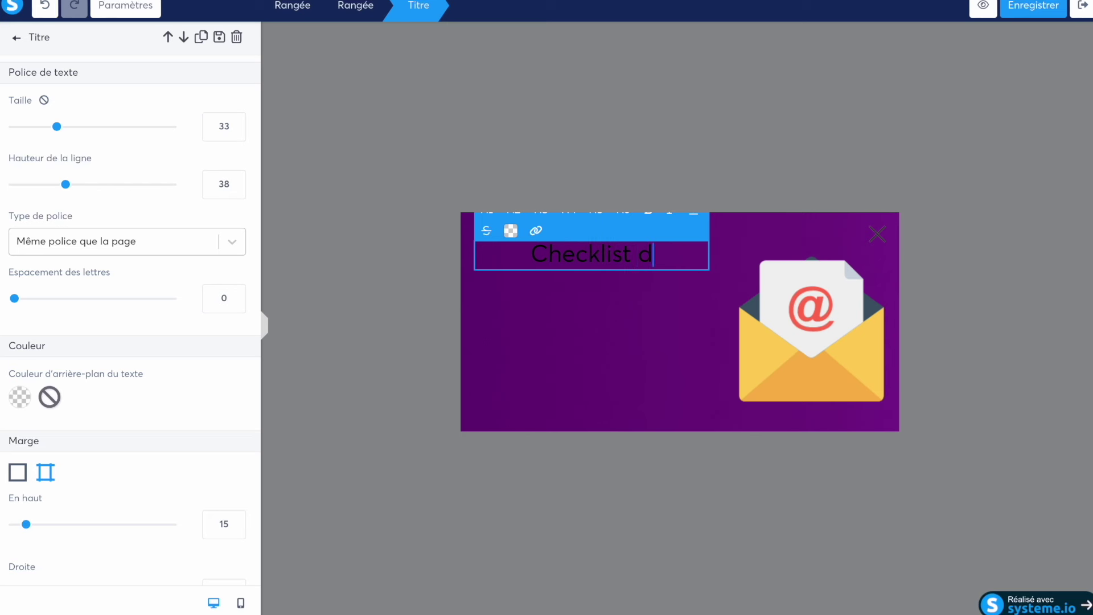
pyautogui.write('es choses à faire ')
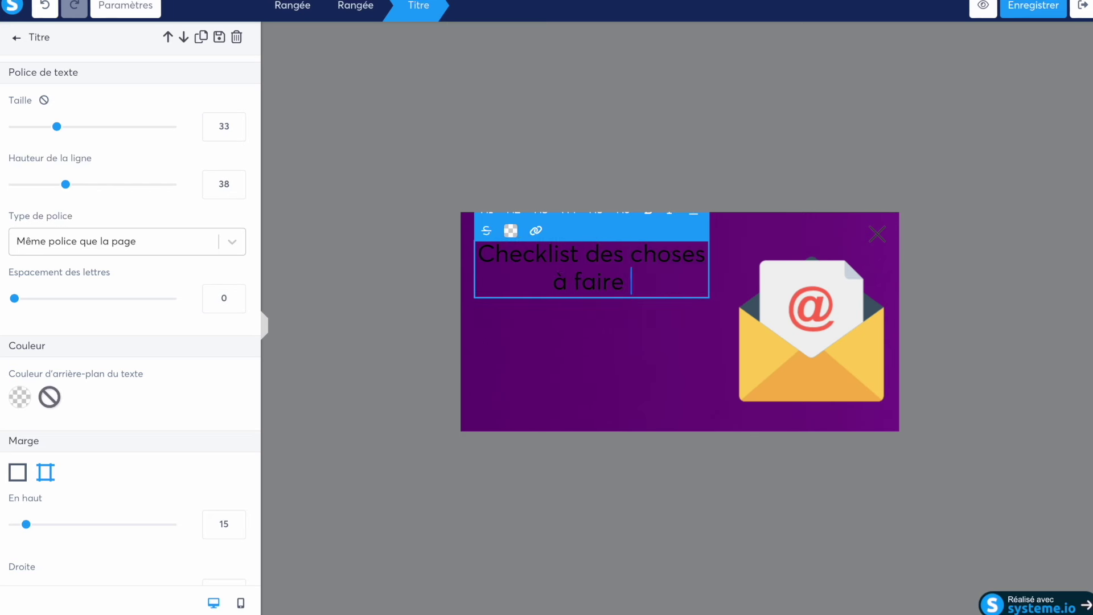
pyautogui.write('avant de se re')
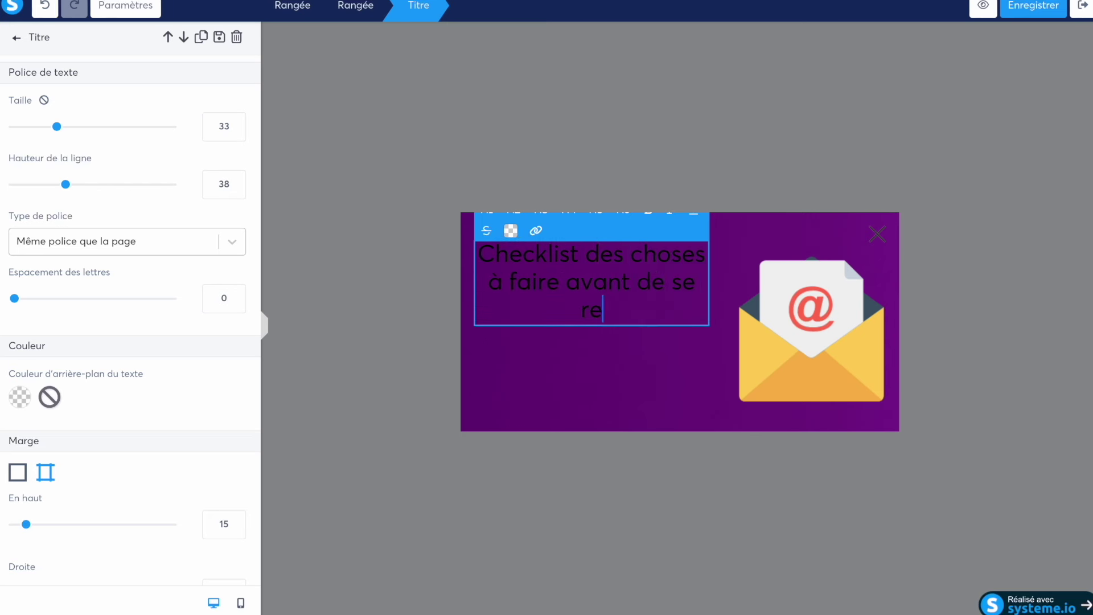
pyautogui.write('mettre à la course à pied')
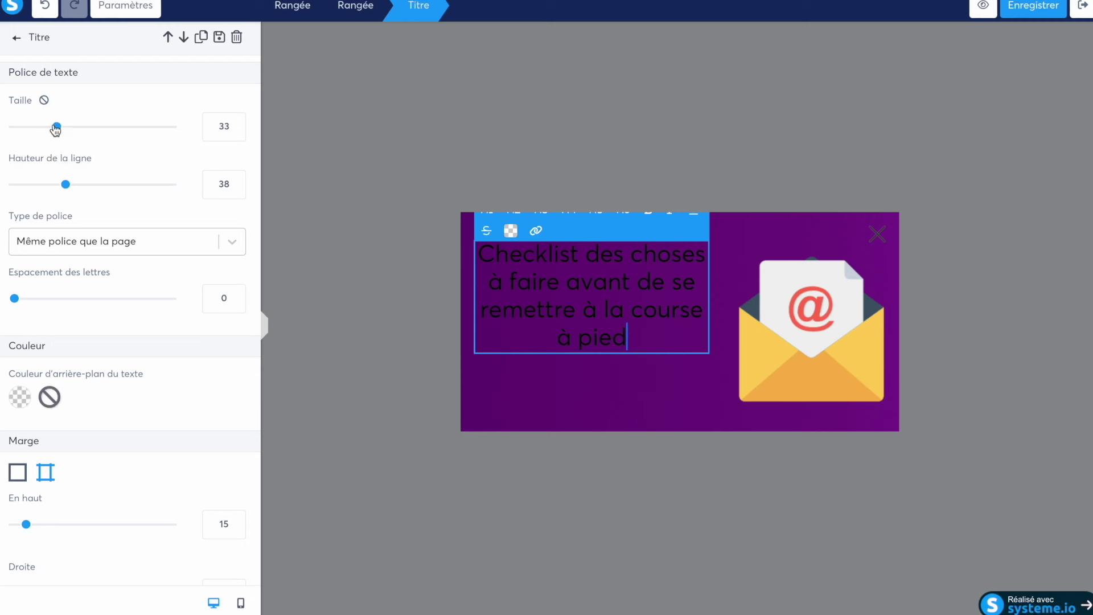
# Step: Set the popup title's font size to 25 and colour all of its text white (FFFFFF)
pyautogui.moveTo(55, 130); pyautogui.dragTo(44, 129)
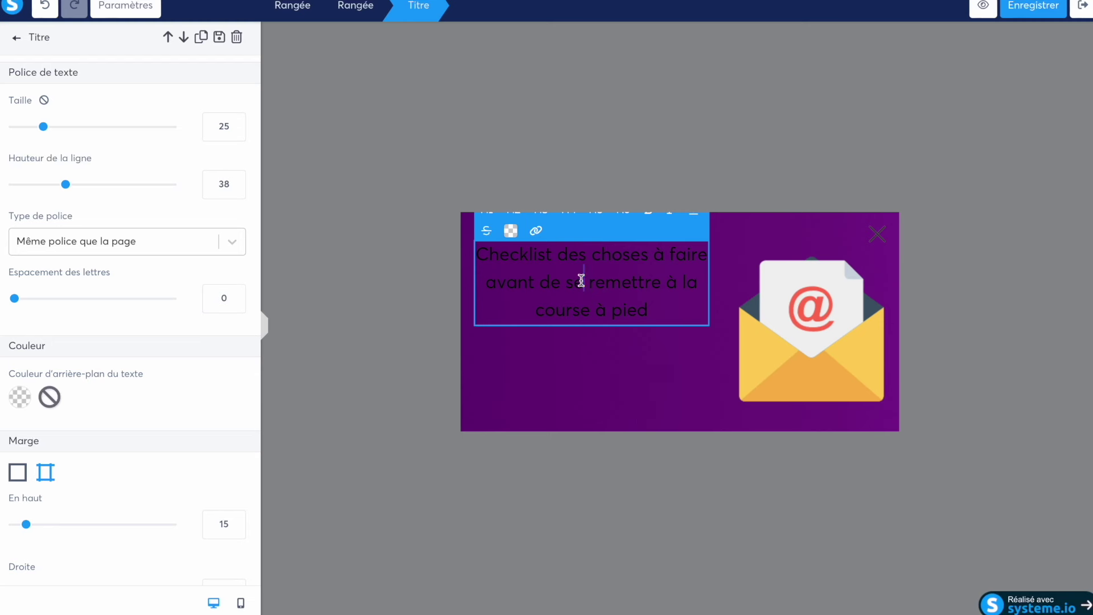
pyautogui.moveTo(654, 310); pyautogui.dragTo(463, 254)
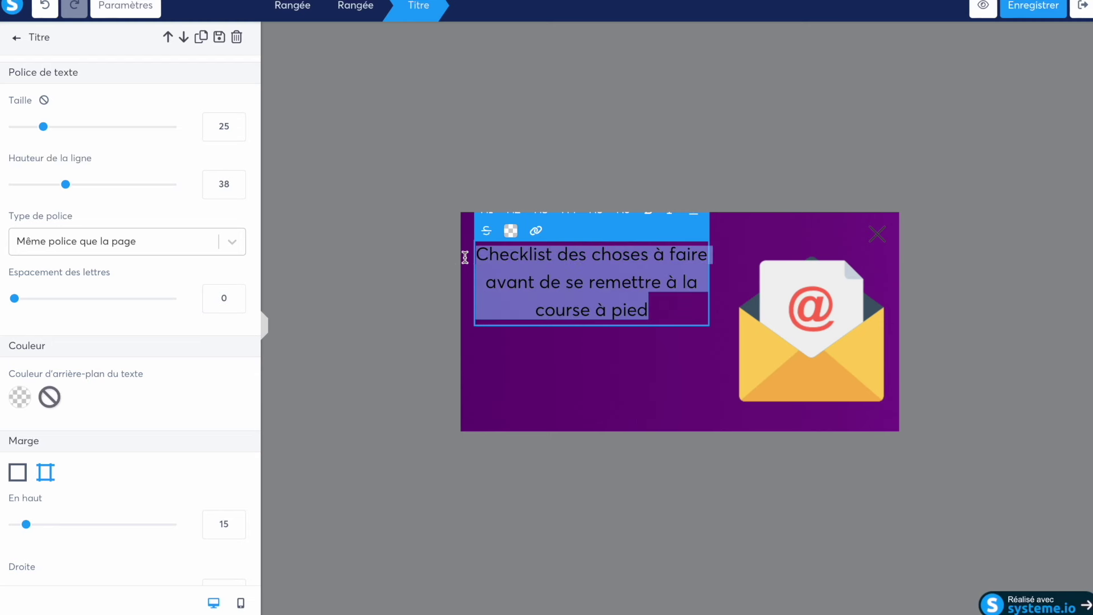
pyautogui.click(511, 231)
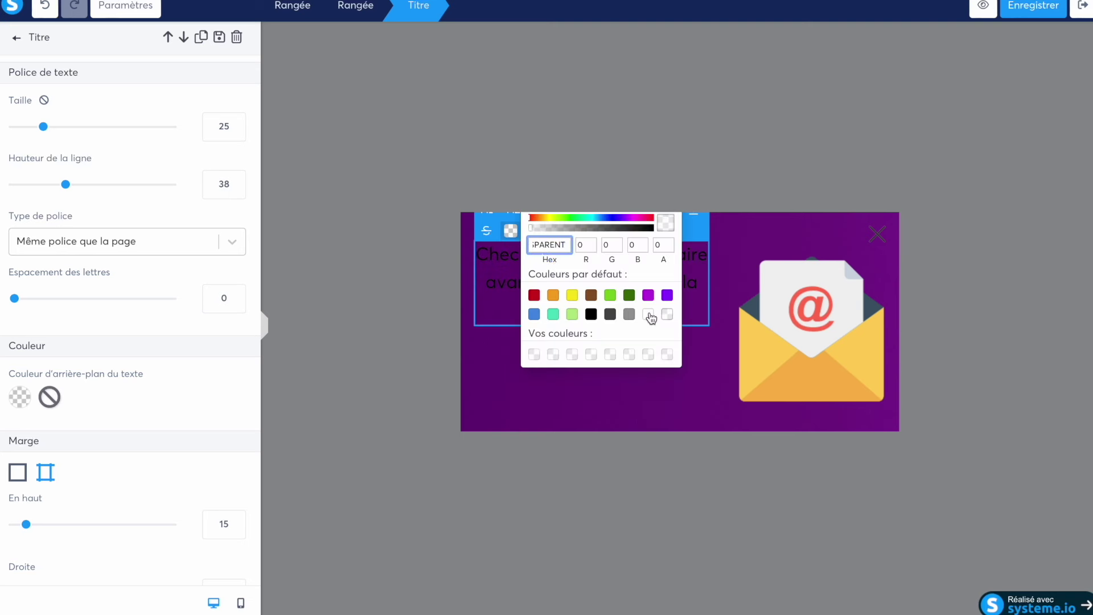
pyautogui.click(649, 320)
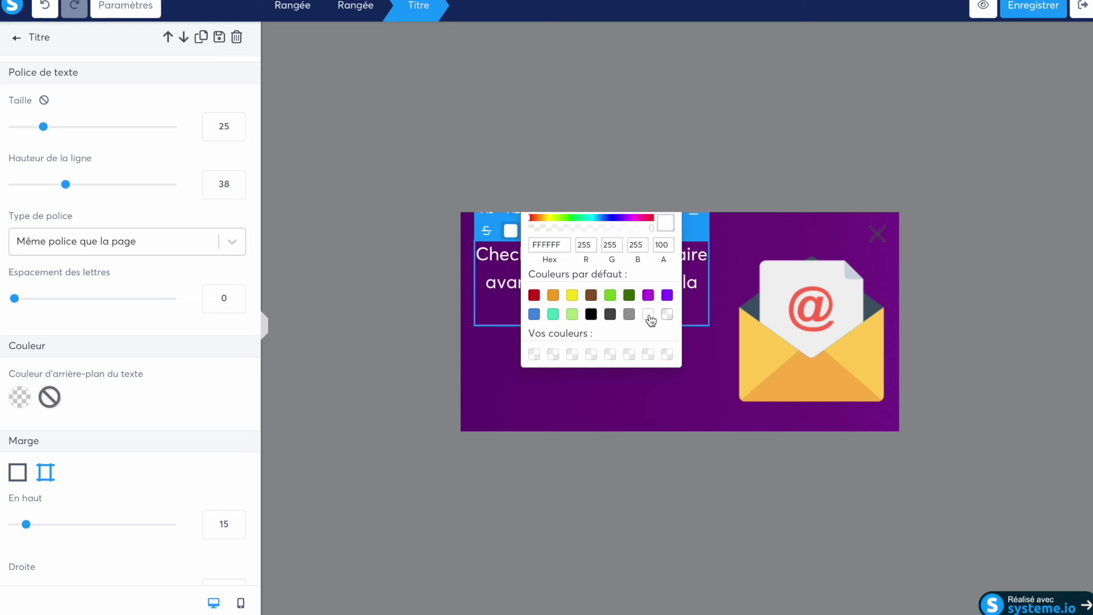
pyautogui.click(708, 340)
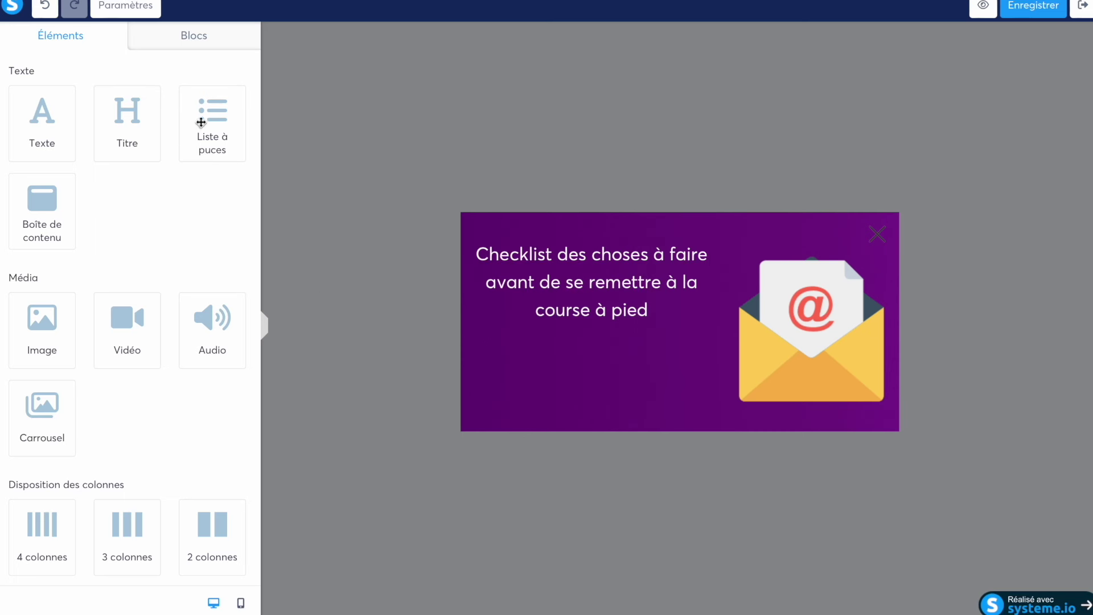
# Step: Add a Texte element below the popup's title and clear its placeholder text
pyautogui.moveTo(41, 126); pyautogui.dragTo(551, 315)
pyautogui.click(572, 355)
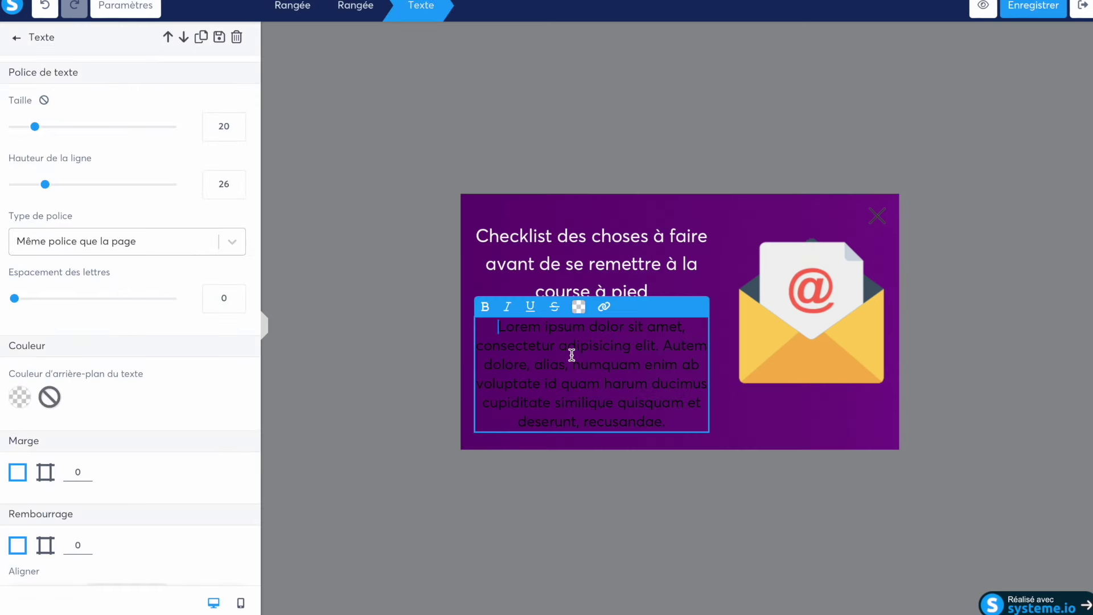
pyautogui.hotkey('ctrl', 'a')
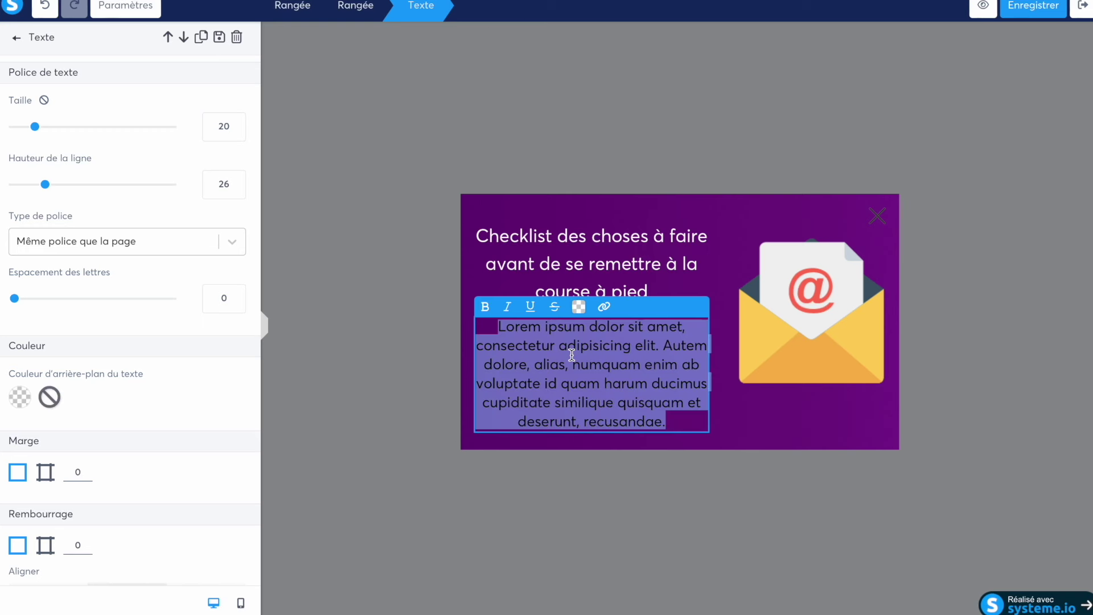
pyautogui.press('BackSpace')
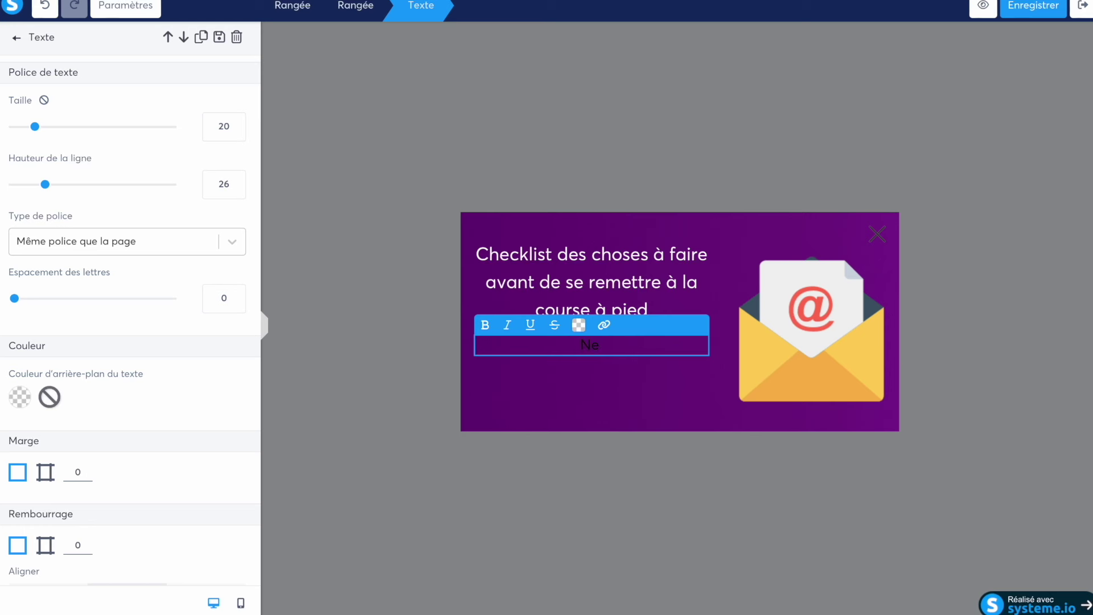
# Step: Write "Ne risquez pas de vous blesser le genoux en vous remettant à la course de la mauvaise manière" in the new text element
pyautogui.write('squez pas de vous blesser le genoux en reprennant')
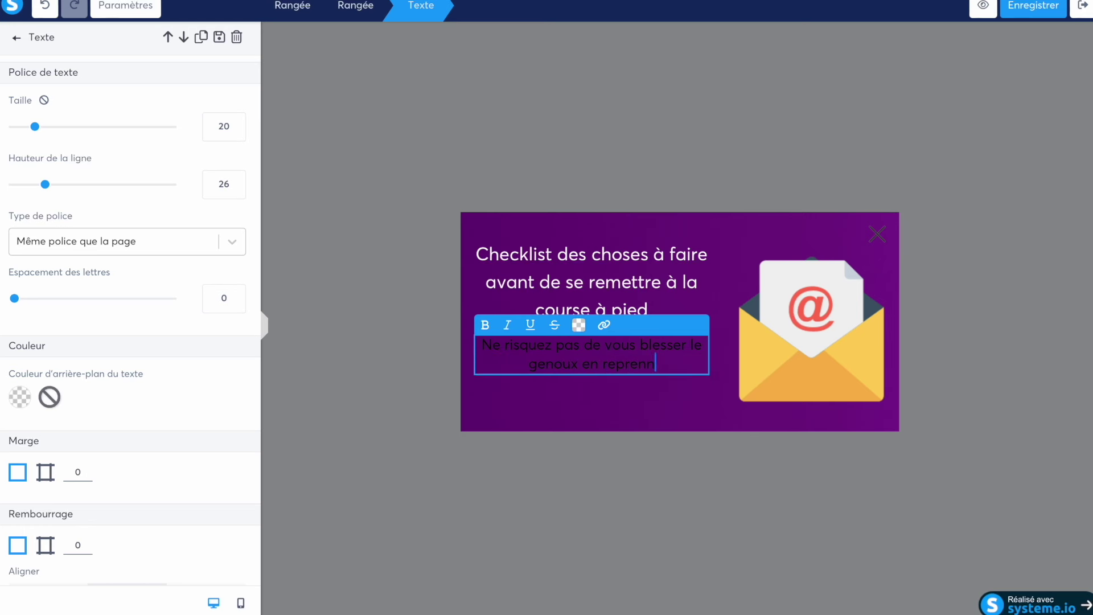
pyautogui.press('BackSpace')
pyautogui.press('BackSpace')
pyautogui.press('BackSpace')
pyautogui.press('BackSpace')
pyautogui.press('BackSpace')
pyautogui.write('ant')
pyautogui.press('BackSpace')
pyautogui.press('BackSpace')
pyautogui.press('BackSpace')
pyautogui.press('BackSpace')
pyautogui.press('BackSpace')
pyautogui.press('BackSpace')
pyautogui.press('BackSpace')
pyautogui.press('BackSpace')
pyautogui.press('BackSpace')
pyautogui.press('BackSpace')
pyautogui.write('vous remettant à la cour')
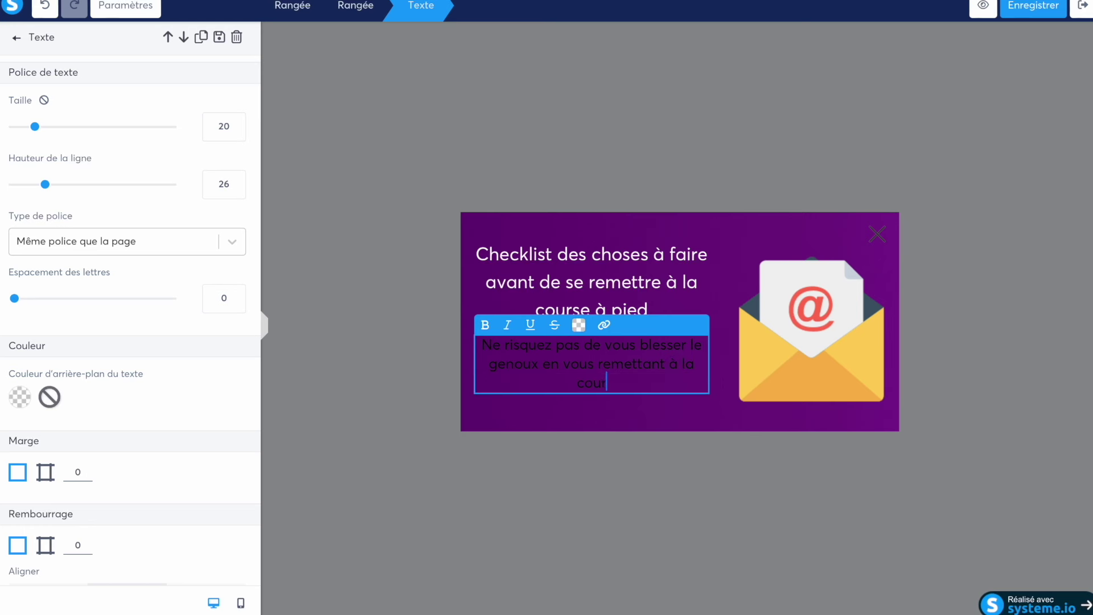
pyautogui.write('se de la mauvaise manière')
# Step: Colour the whole "Ne risquez pas de vous blesser" paragraph white
pyautogui.moveTo(700, 376); pyautogui.dragTo(482, 344)
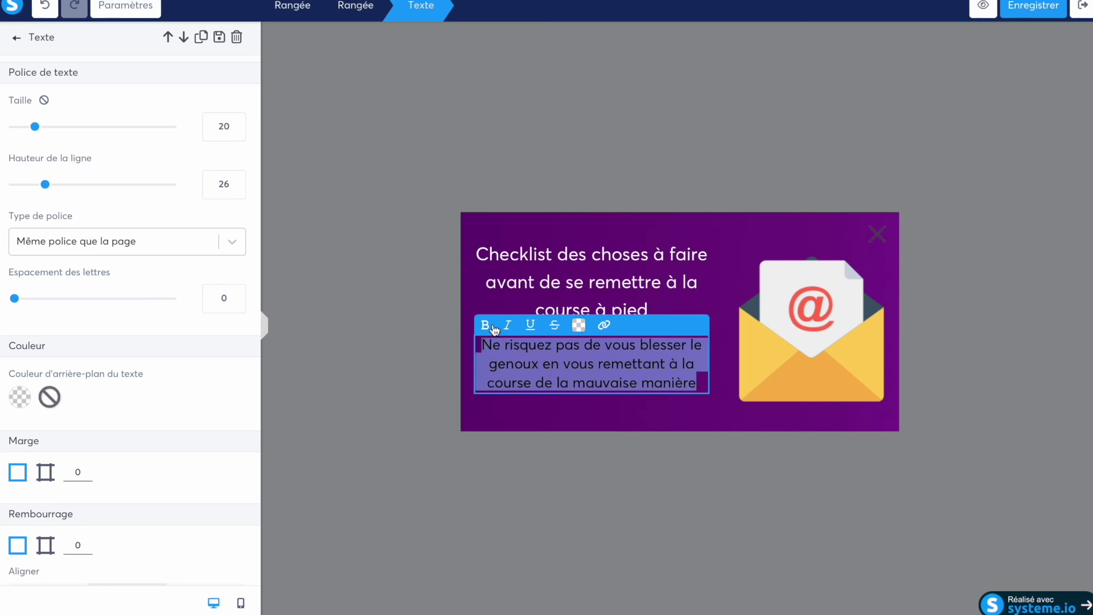
pyautogui.click(579, 325)
pyautogui.click(716, 279)
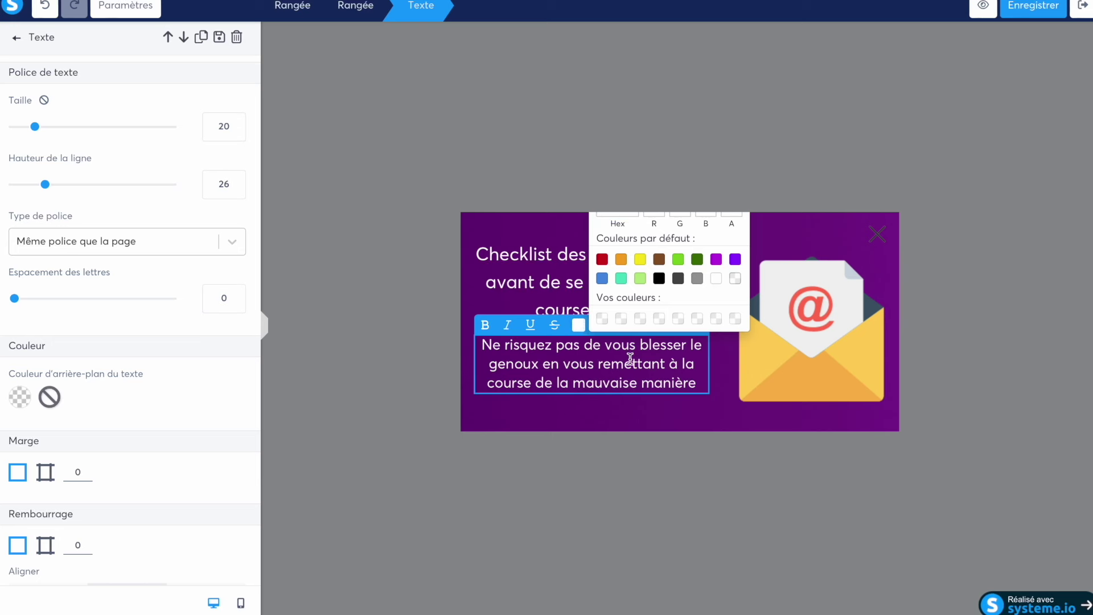
pyautogui.click(620, 365)
pyautogui.moveTo(692, 382); pyautogui.dragTo(480, 344)
pyautogui.click(540, 373)
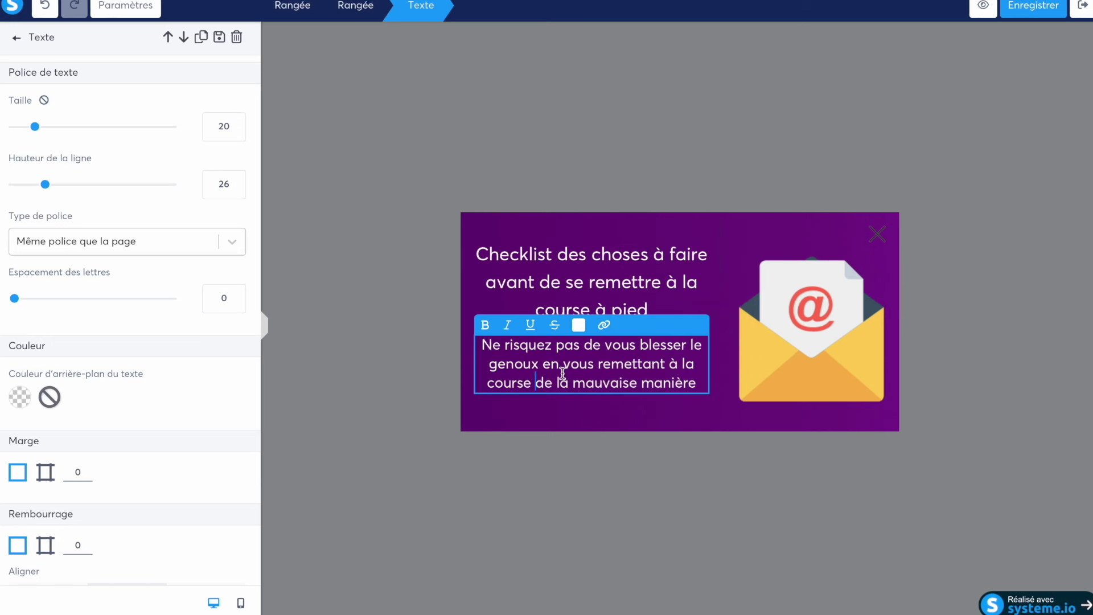
# Step: Align the popup's paragraph below the title to the left
pyautogui.scroll(-1, 94, 236)
pyautogui.scroll(-2, 94, 235)
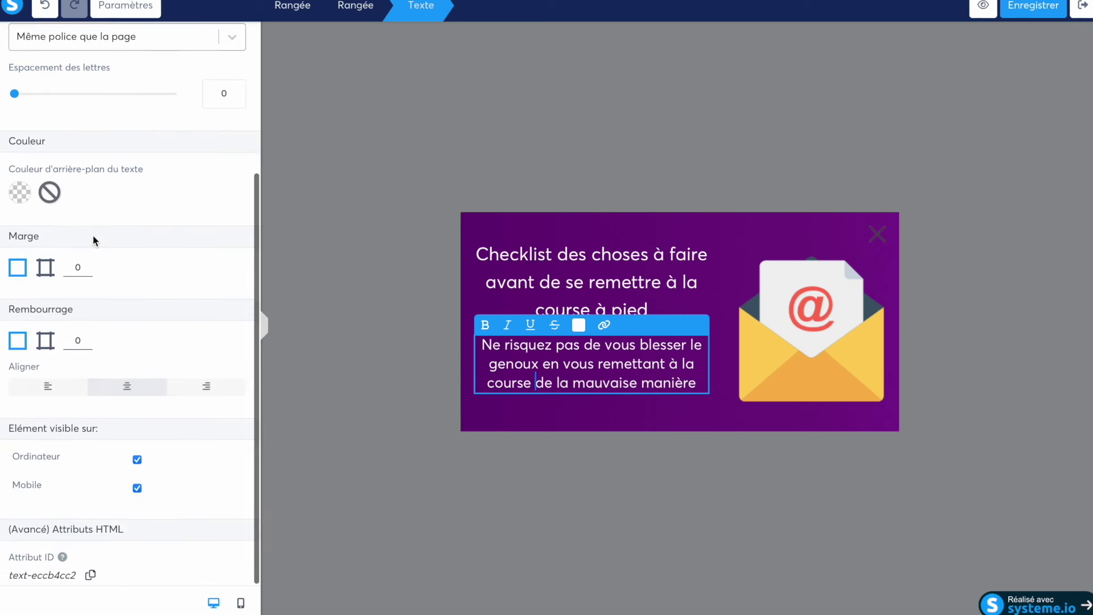
pyautogui.click(55, 396)
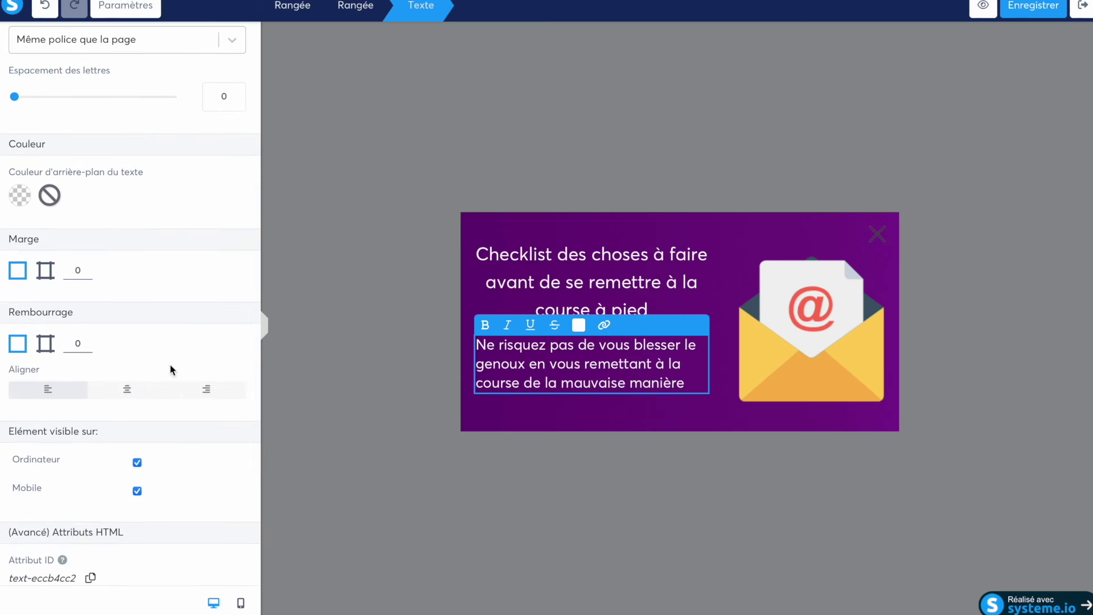
pyautogui.click(537, 410)
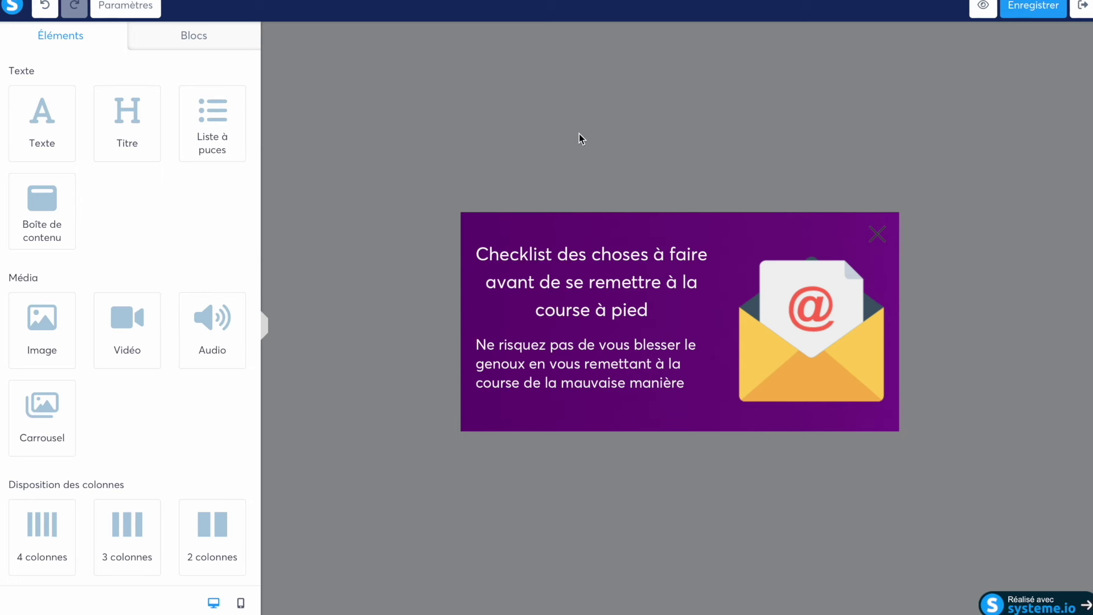
# Step: Extend the popup's paragraph after "mauvaise manière" with ". Téléchargez la checklist gratuite dès maintenant :"
pyautogui.scroll(-2, 111, 198)
pyautogui.scroll(-3, 111, 198)
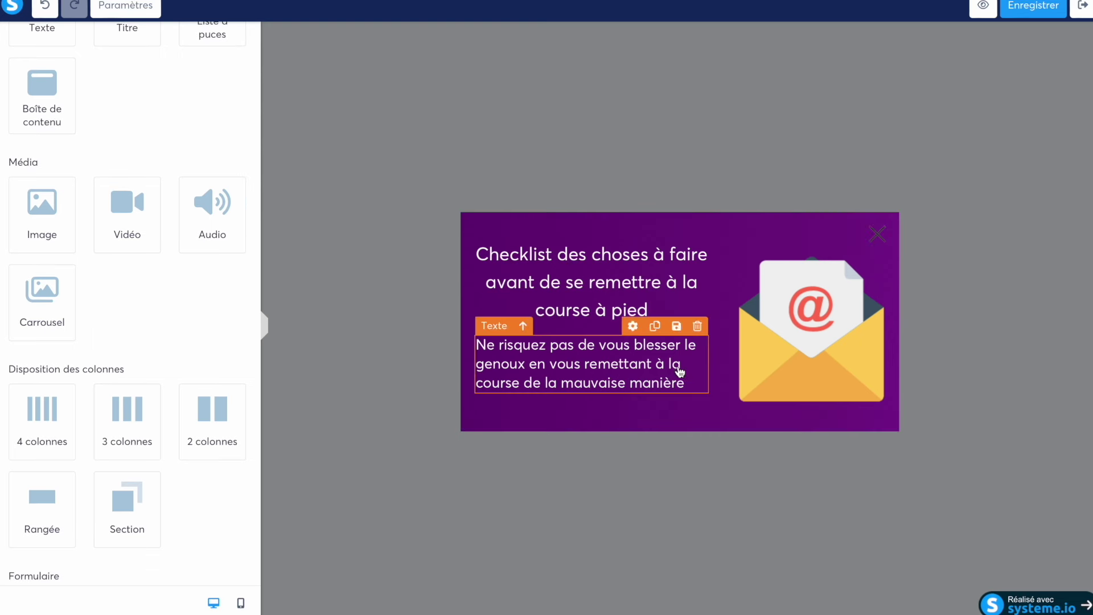
pyautogui.click(691, 383)
pyautogui.write('. T')
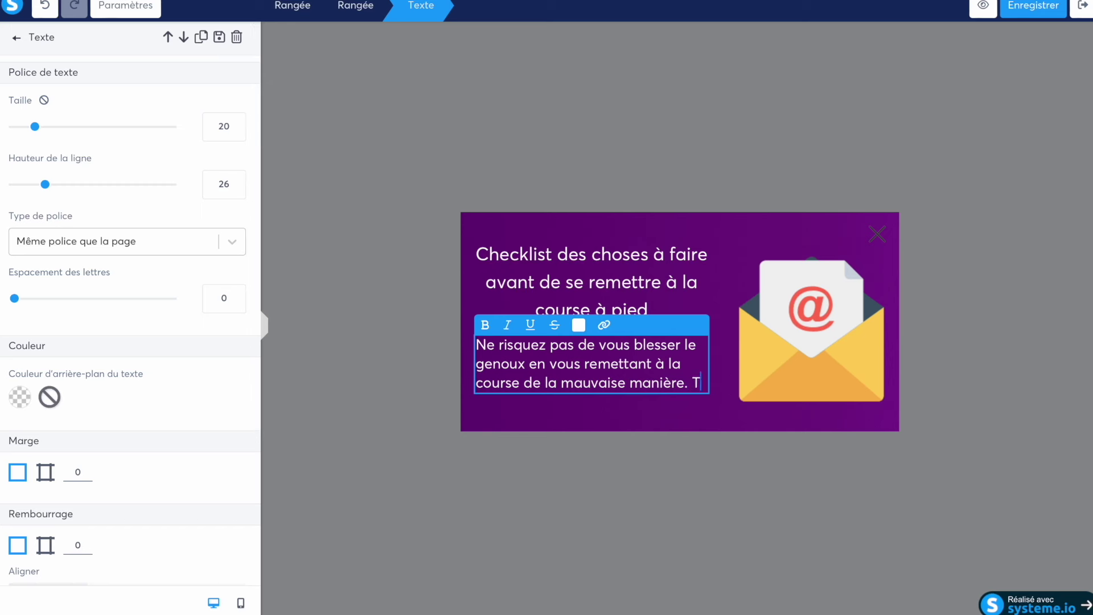
pyautogui.write('éléchargez la ')
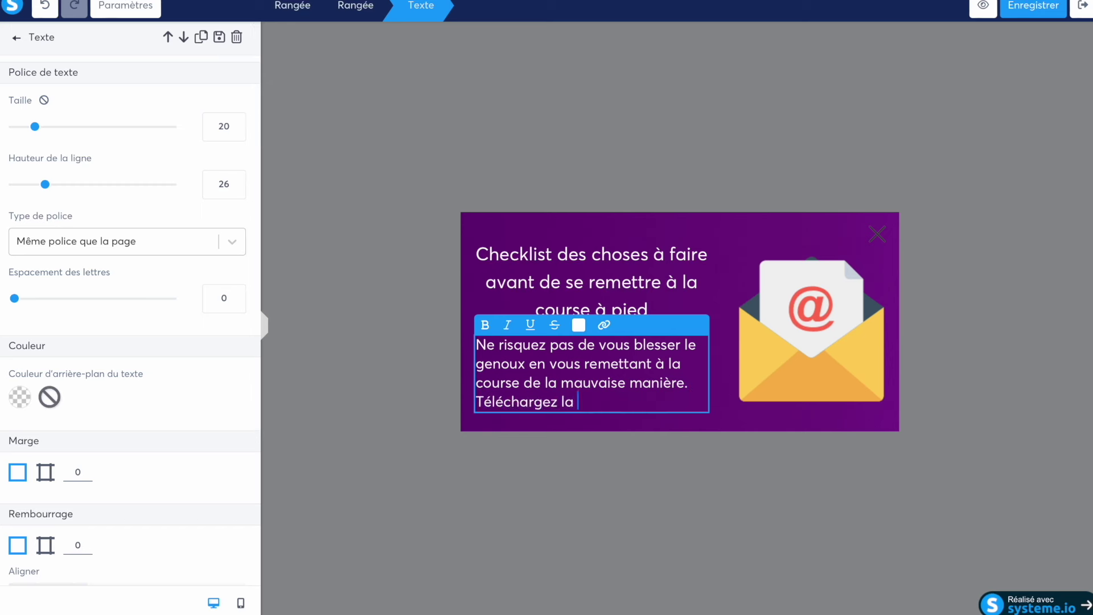
pyautogui.write('checklist dès maintenant')
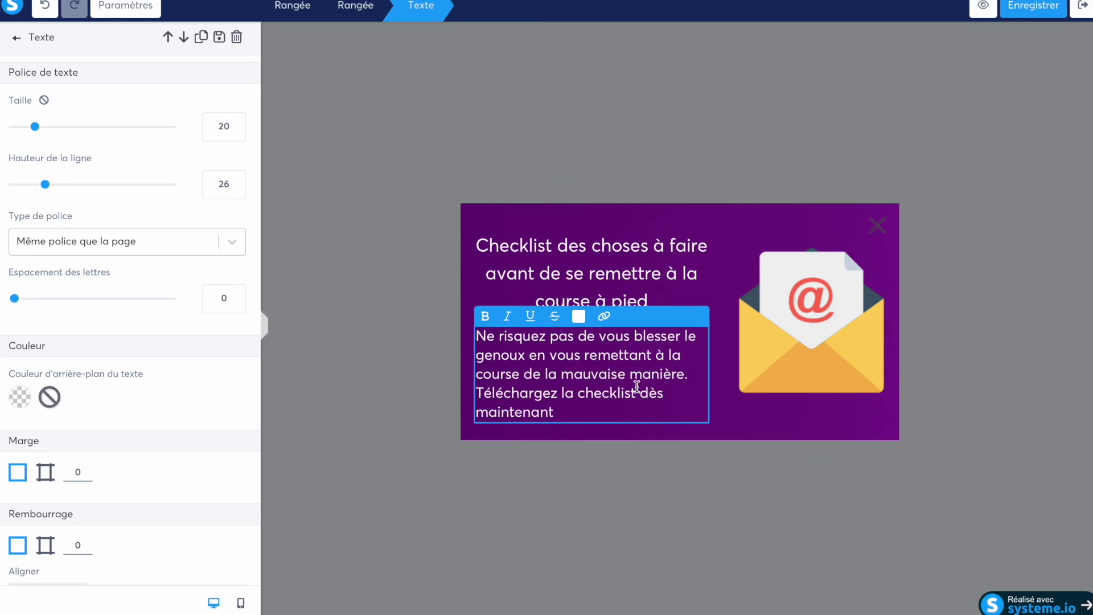
pyautogui.moveTo(636, 385); pyautogui.dragTo(638, 389)
pyautogui.write('gratuite ')
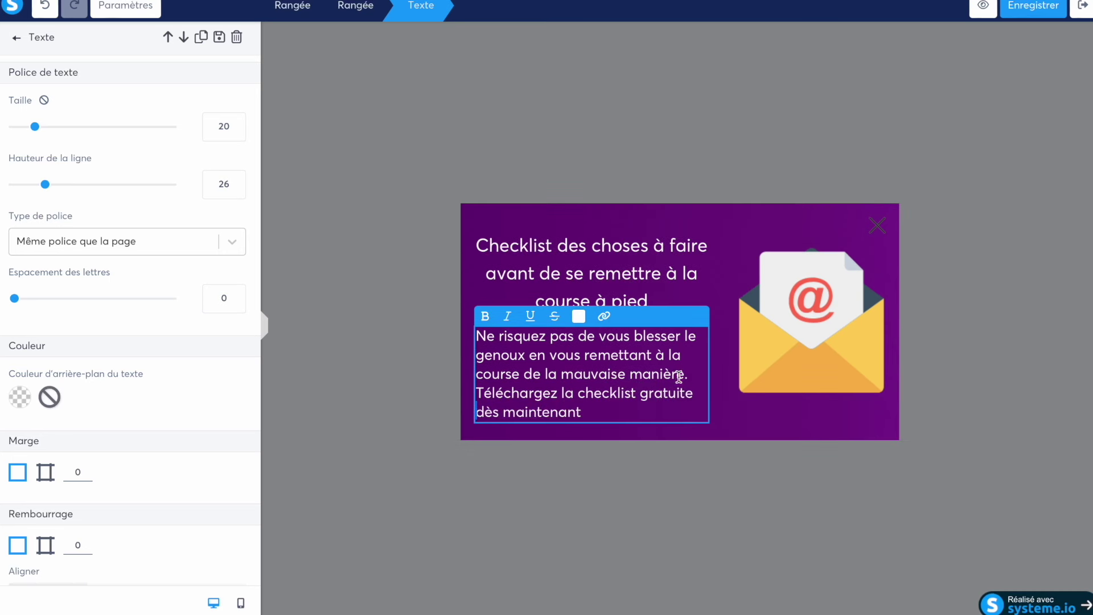
pyautogui.write(' :')
pyautogui.click(548, 429)
# Step: Add a Champ de formulaire element below the popup's paragraph and open its settings
pyautogui.scroll(-6, 86, 422)
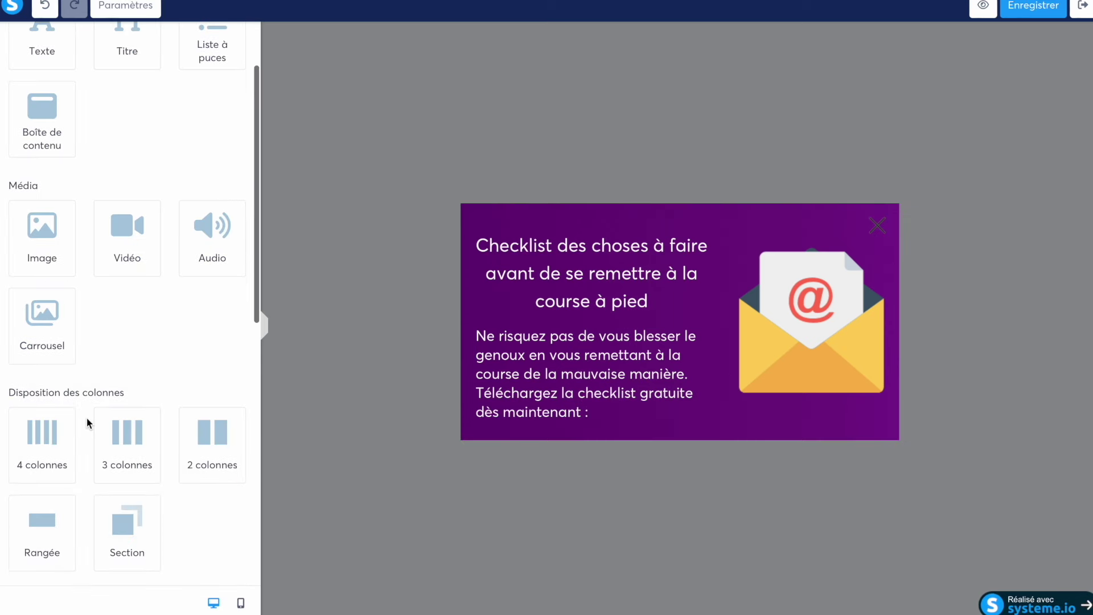
pyautogui.scroll(-1, 87, 421)
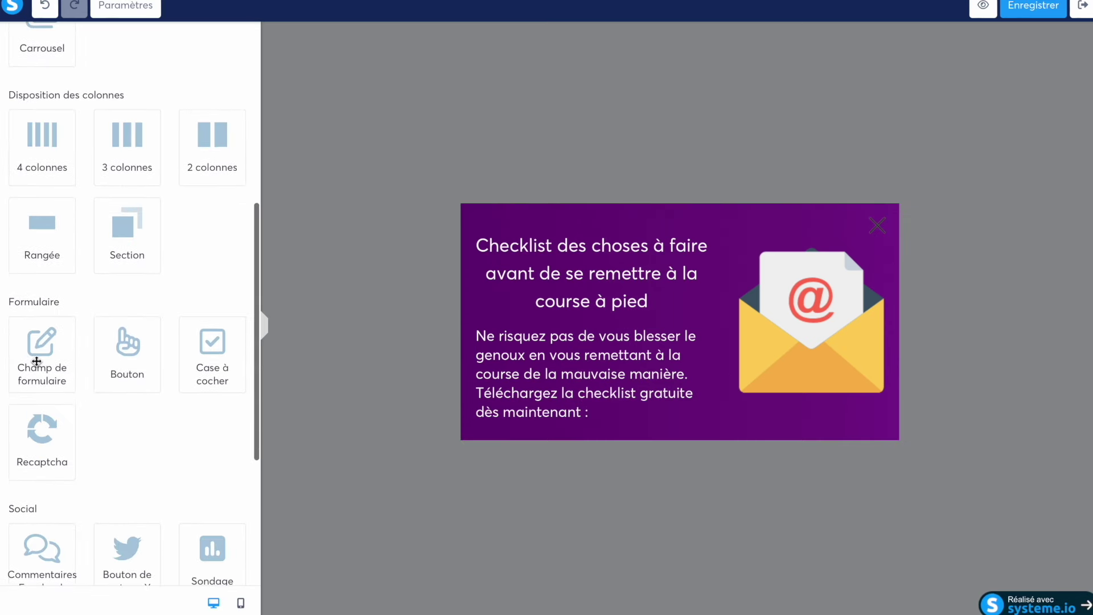
pyautogui.moveTo(42, 354); pyautogui.dragTo(524, 414)
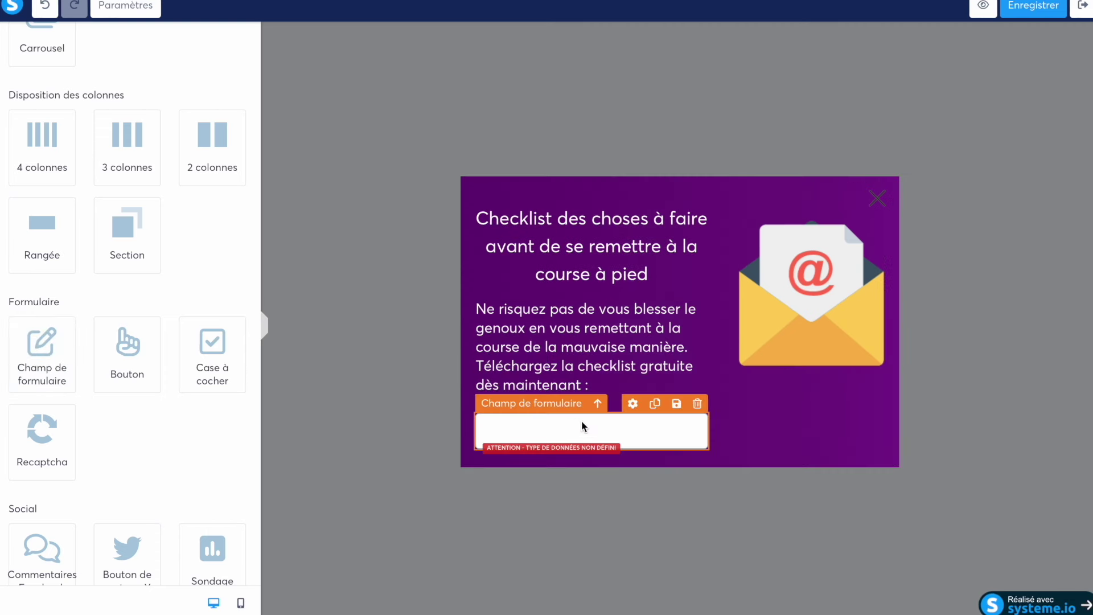
pyautogui.click(585, 428)
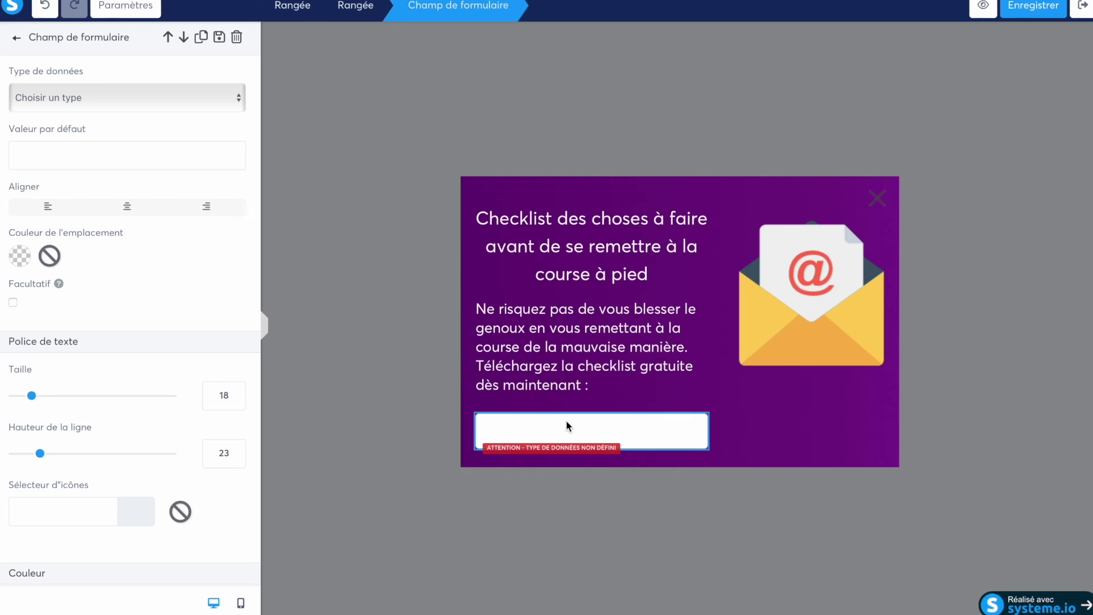
pyautogui.click(542, 429)
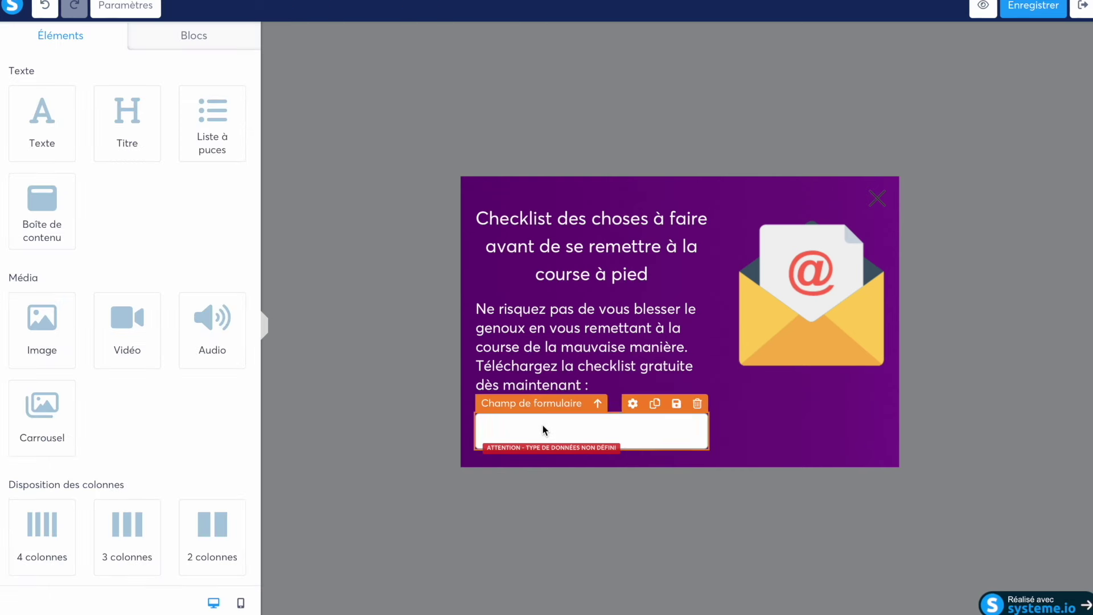
# Step: Set the data type of the form field below the popup's paragraph to Prénom
pyautogui.click(543, 426)
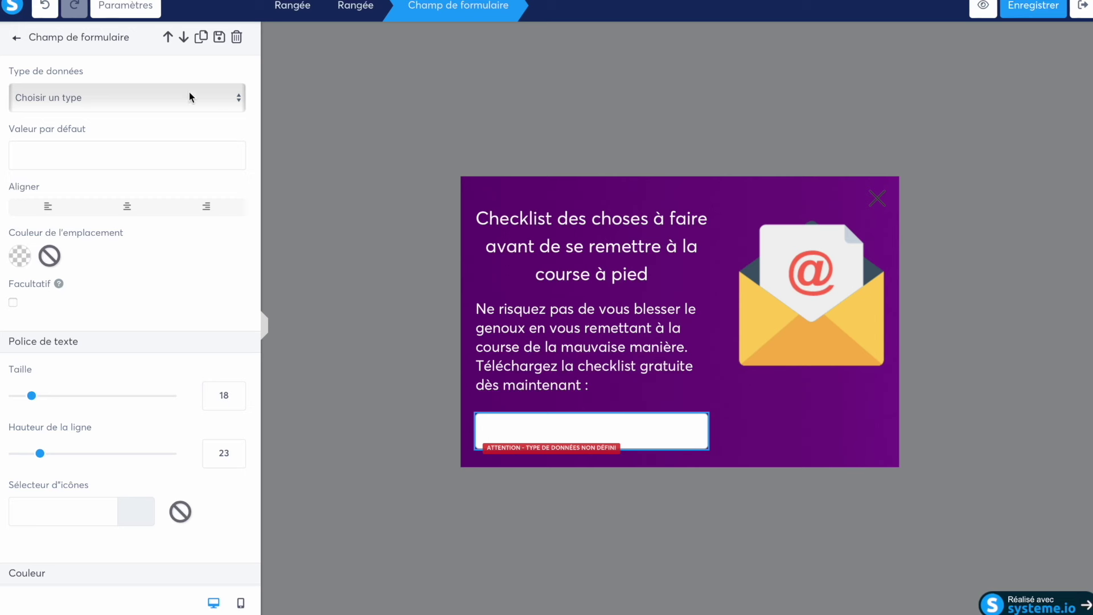
pyautogui.click(140, 97)
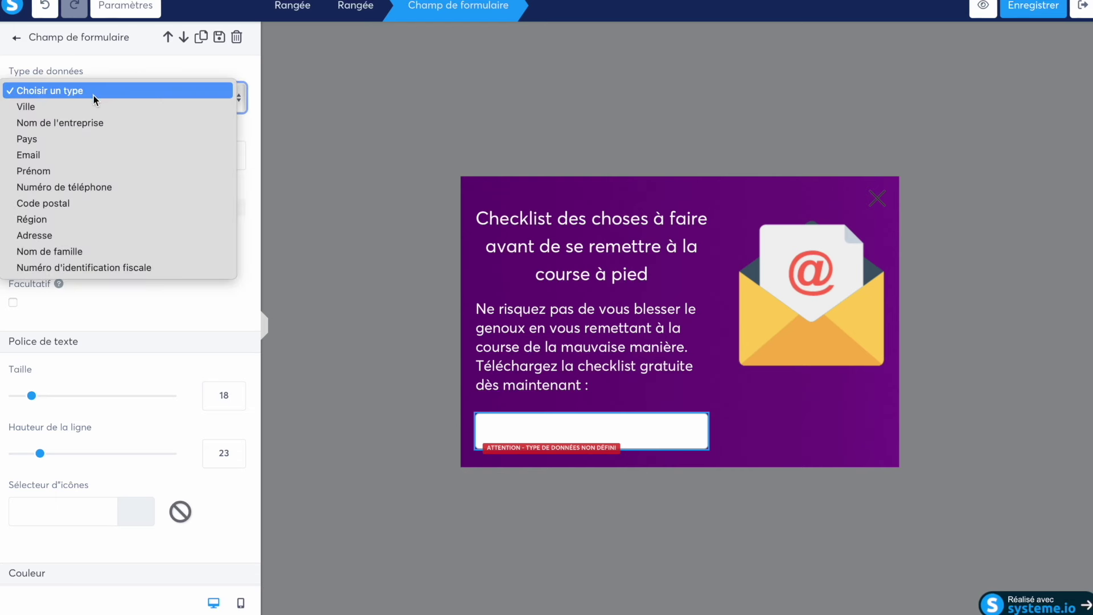
pyautogui.click(80, 171)
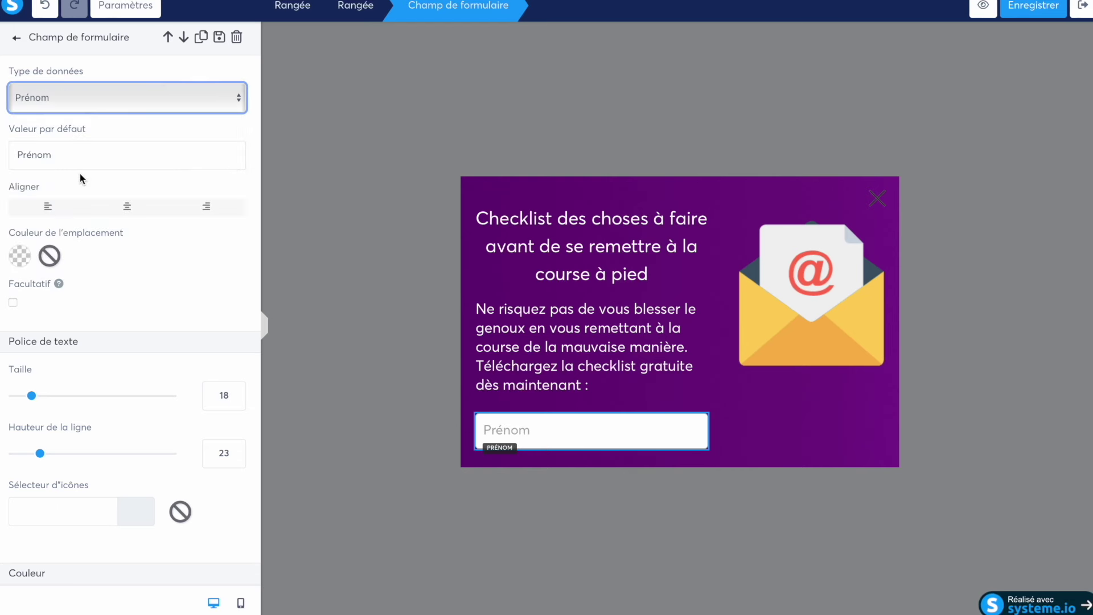
pyautogui.click(533, 353)
# Step: Add a second Champ de formulaire below the Prénom field and set its data type to Email
pyautogui.scroll(-5, 125, 286)
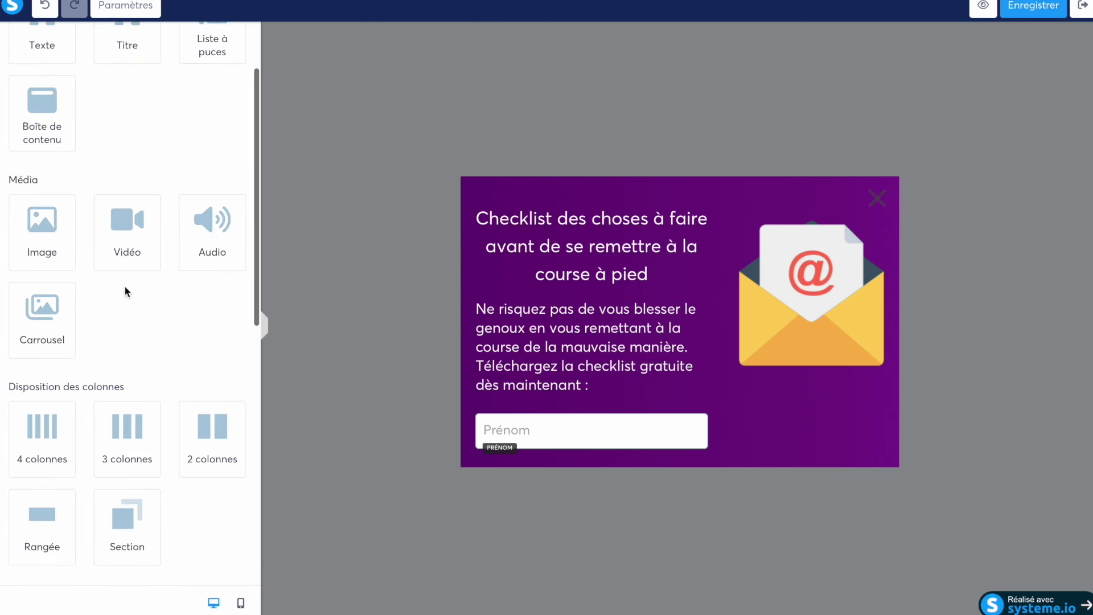
pyautogui.scroll(-2, 124, 286)
pyautogui.moveTo(42, 353); pyautogui.dragTo(566, 452)
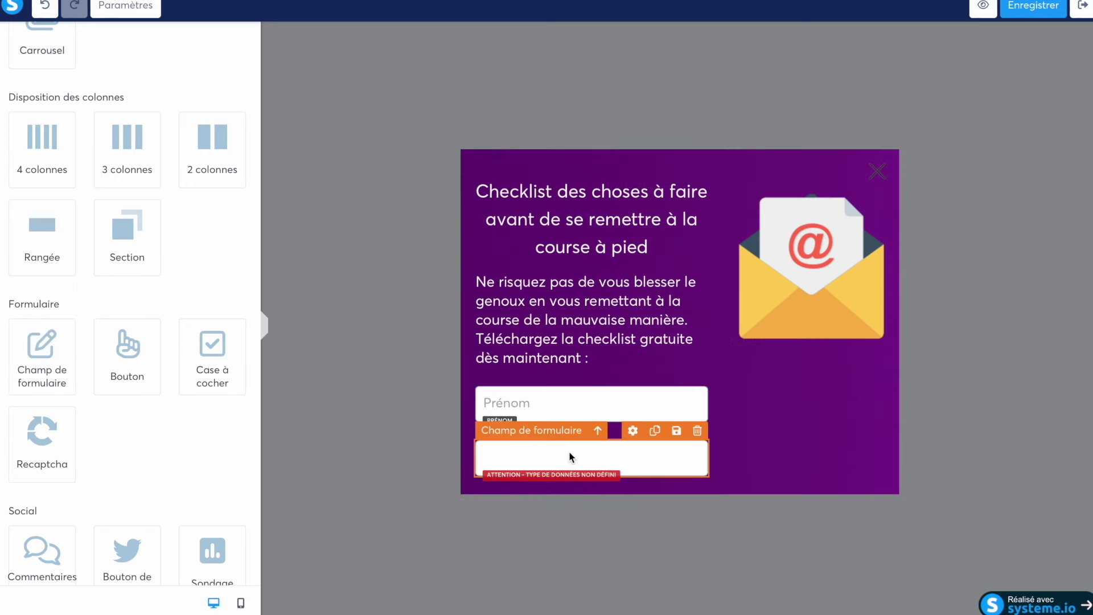
pyautogui.click(168, 98)
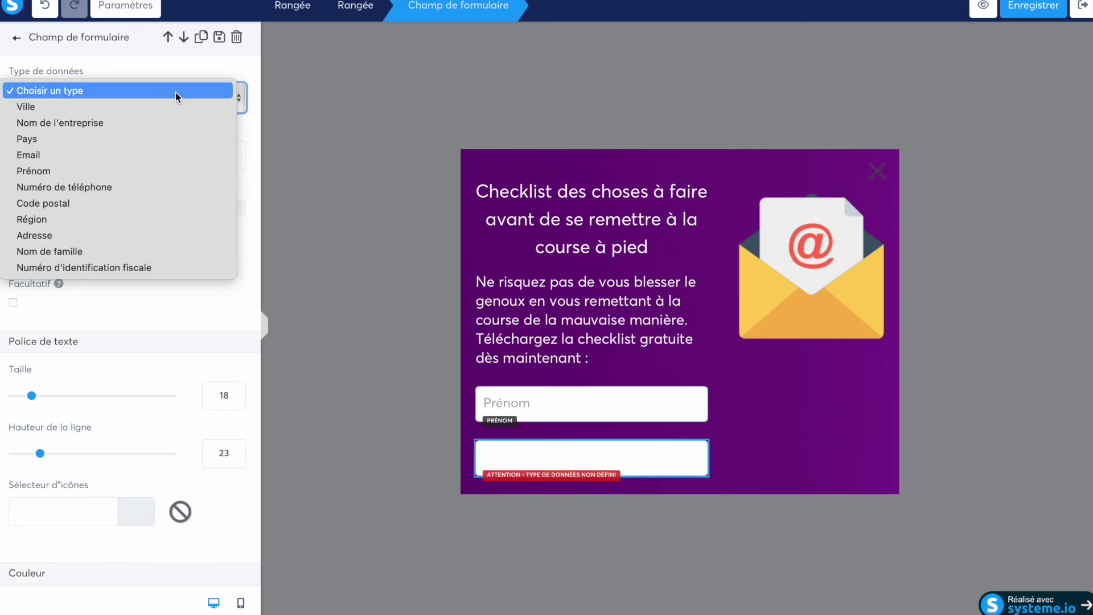
pyautogui.click(149, 154)
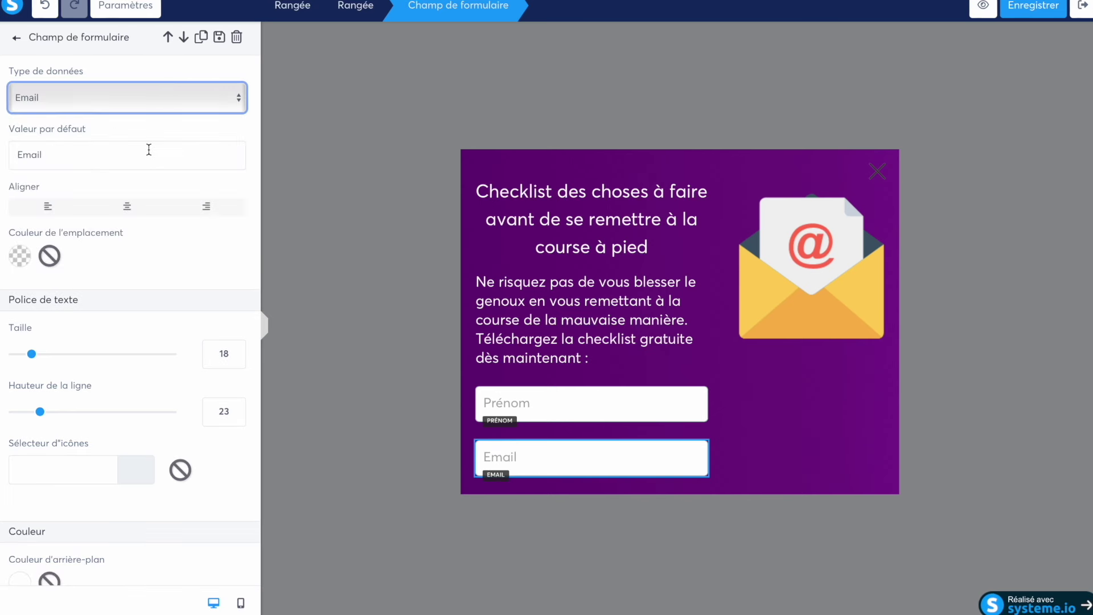
pyautogui.click(628, 319)
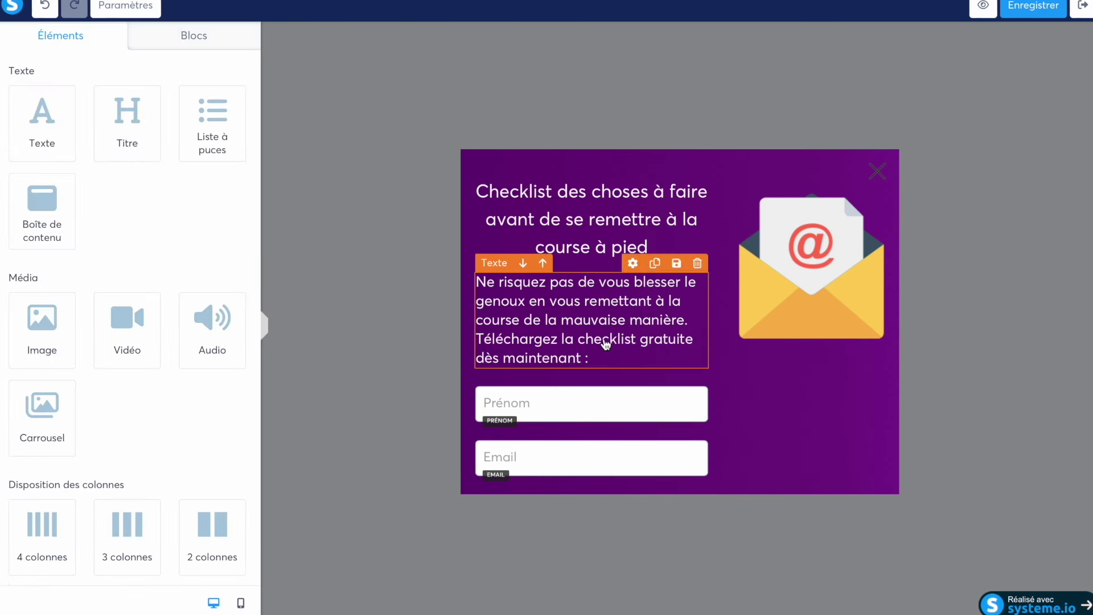
# Step: Add a Bouton element below the Email field in the popup
pyautogui.scroll(-6, 74, 331)
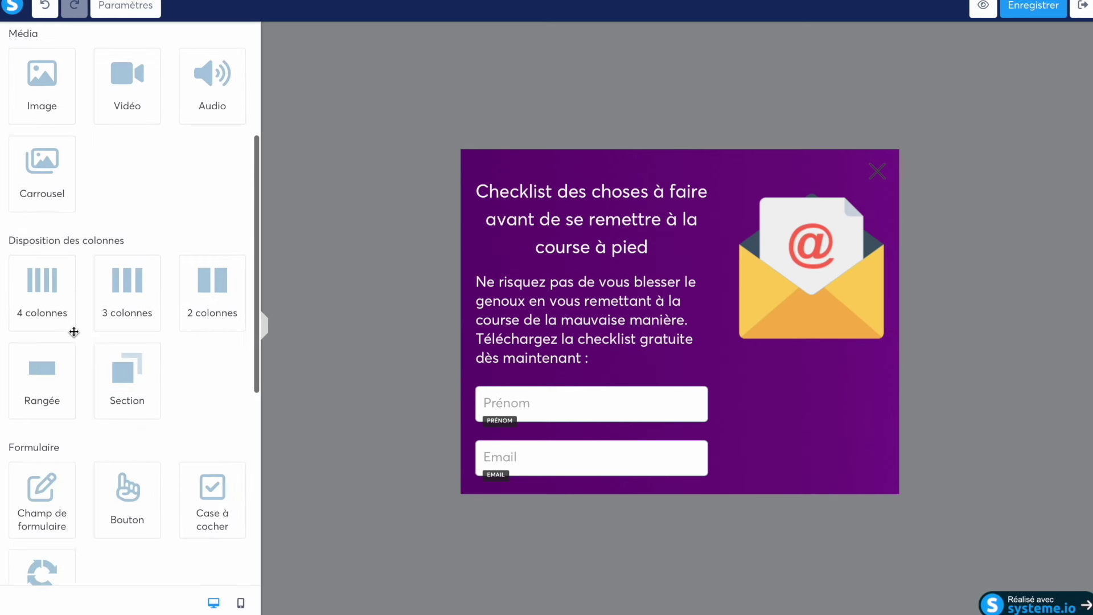
pyautogui.scroll(-1, 74, 332)
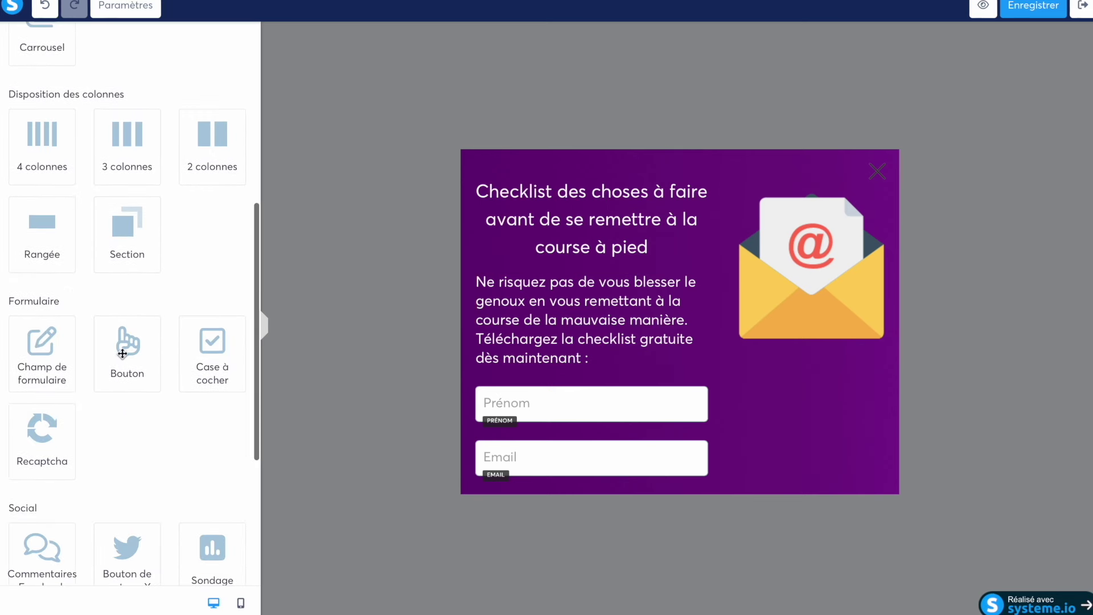
pyautogui.moveTo(127, 348); pyautogui.dragTo(542, 467)
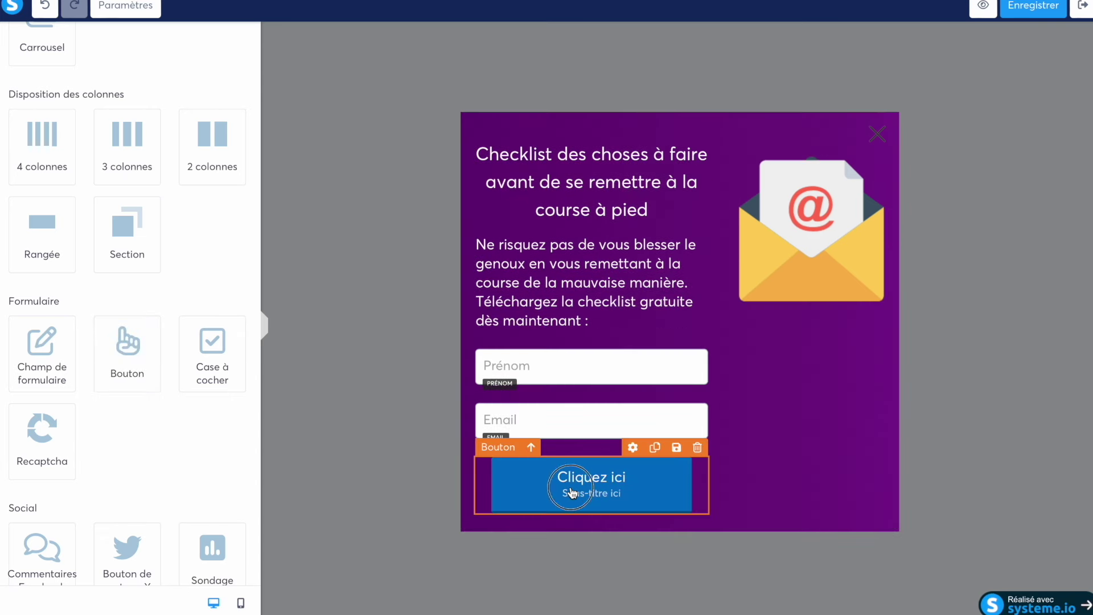
# Step: Change the popup button's main text to "Je télécharge ma checklist"
pyautogui.click(612, 492)
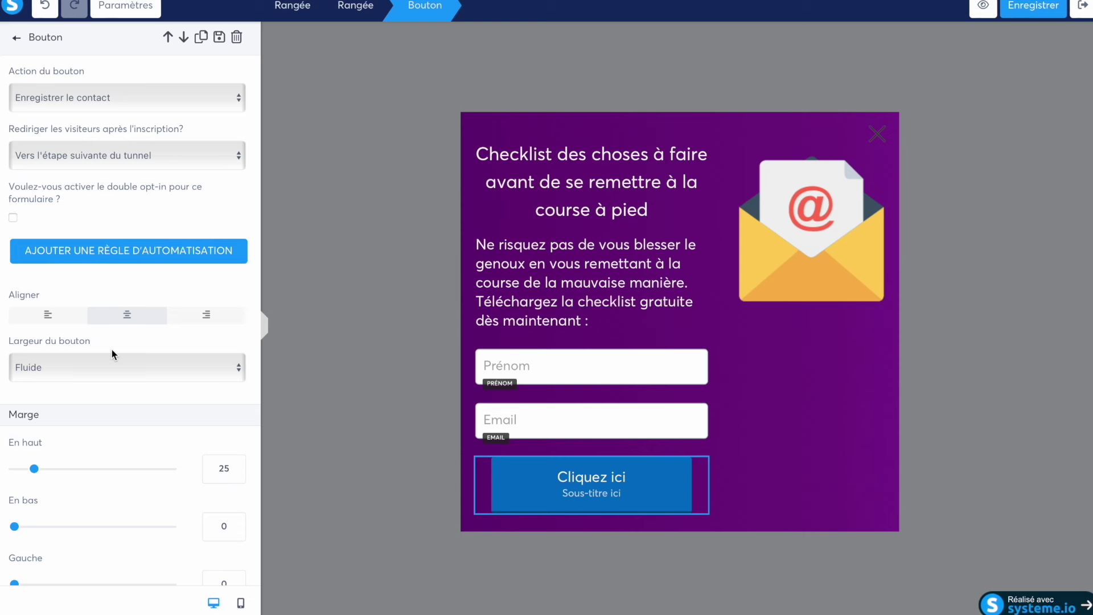
pyautogui.scroll(-6, 112, 349)
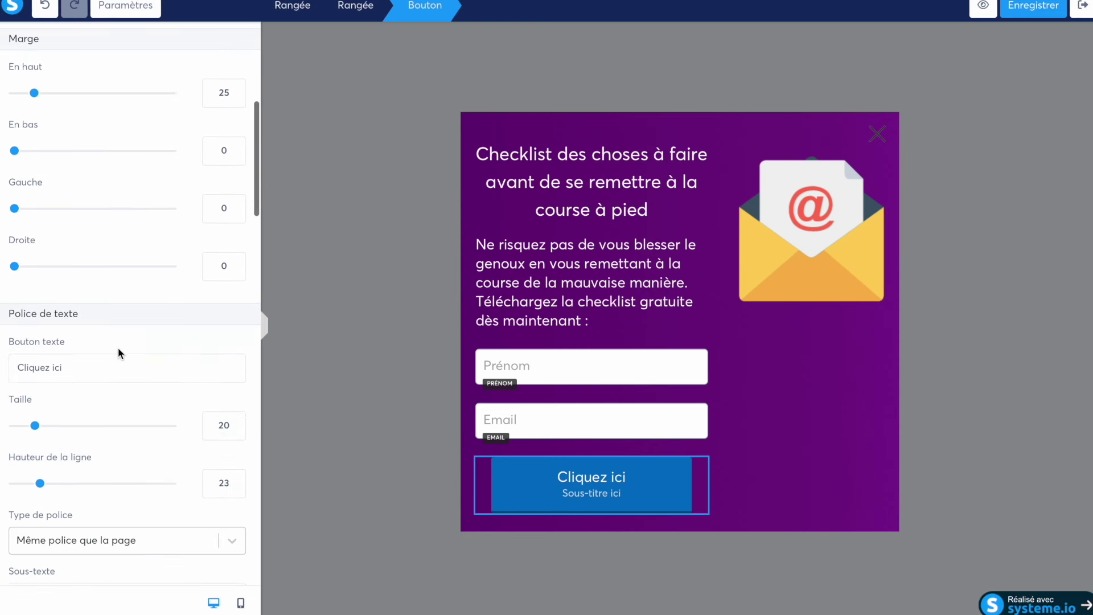
pyautogui.scroll(-1, 117, 350)
pyautogui.moveTo(86, 319); pyautogui.dragTo(1, 306)
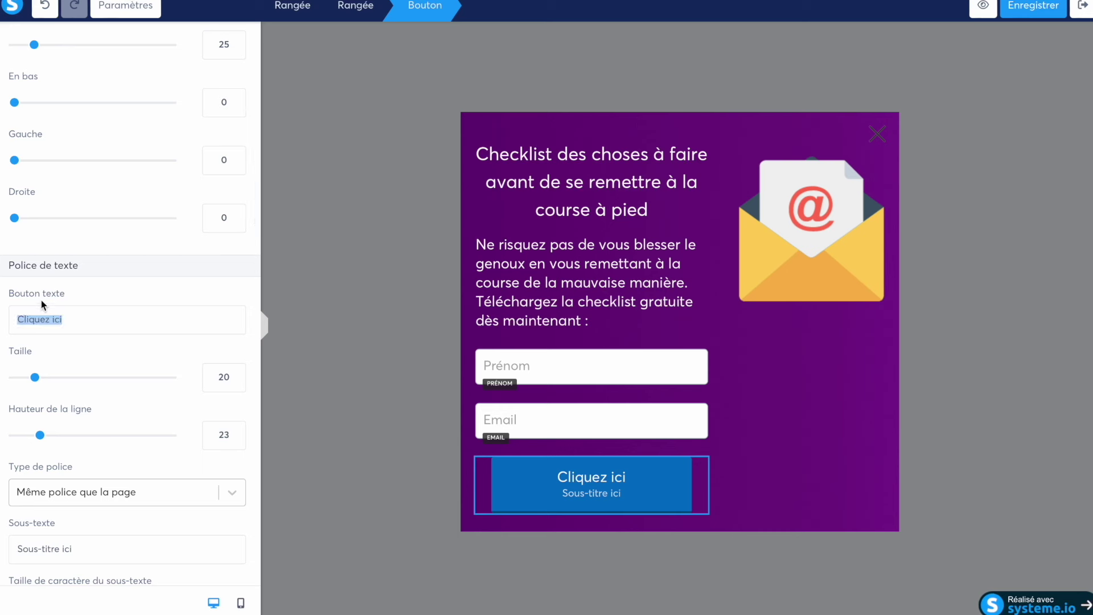
pyautogui.write('Je tél')
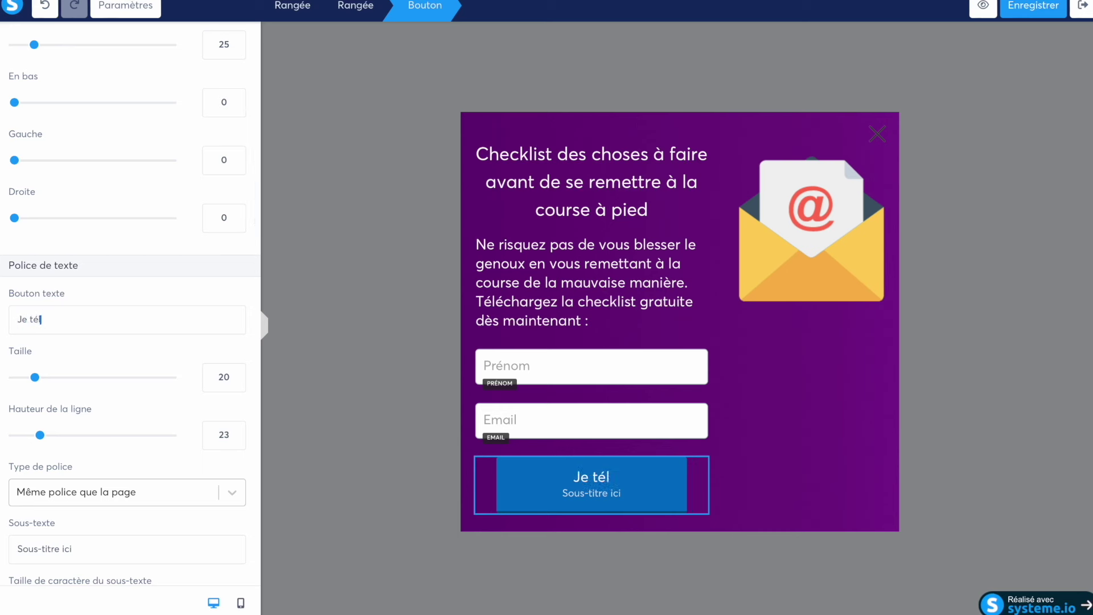
pyautogui.write('écharge ma checklist')
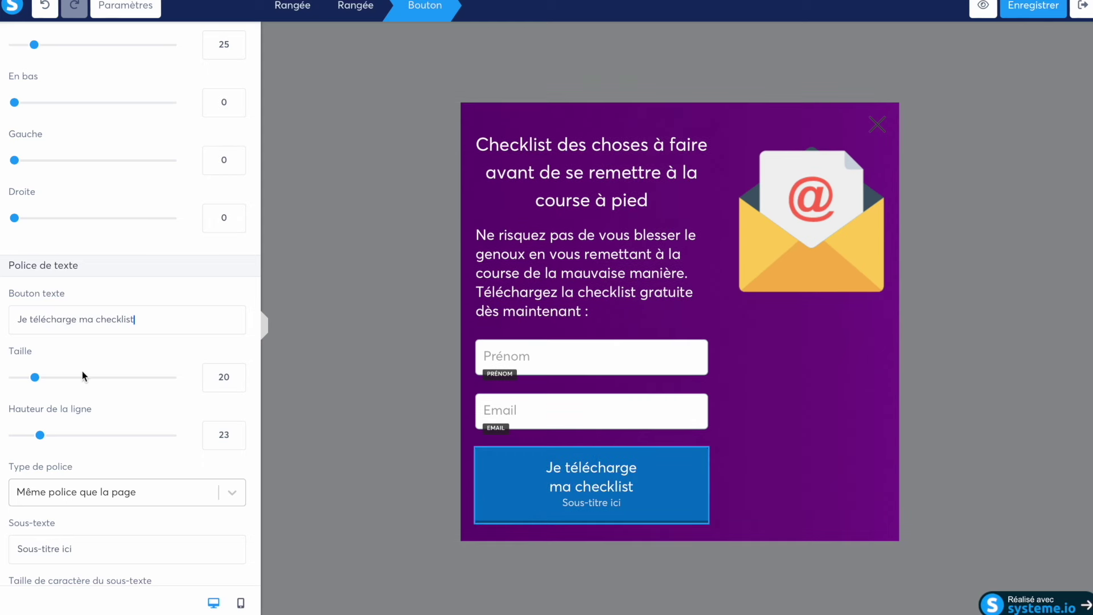
# Step: Remove the "Sous-titre ici" sub-text from the popup button
pyautogui.scroll(-5, 85, 376)
pyautogui.click(115, 269)
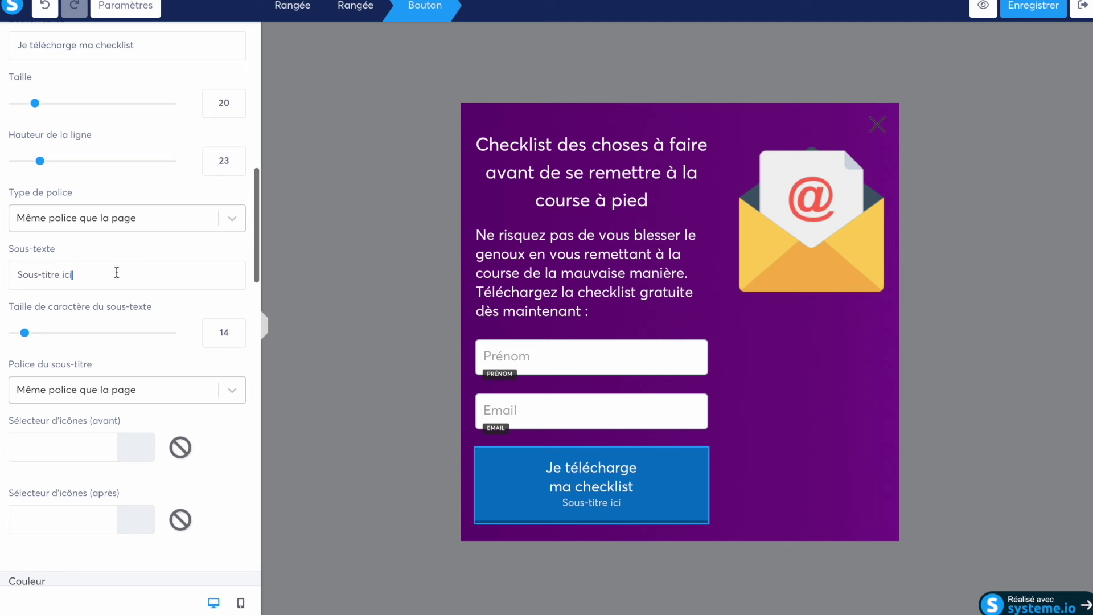
pyautogui.hotkey('ctrl', 'a')
pyautogui.press('BackSpace')
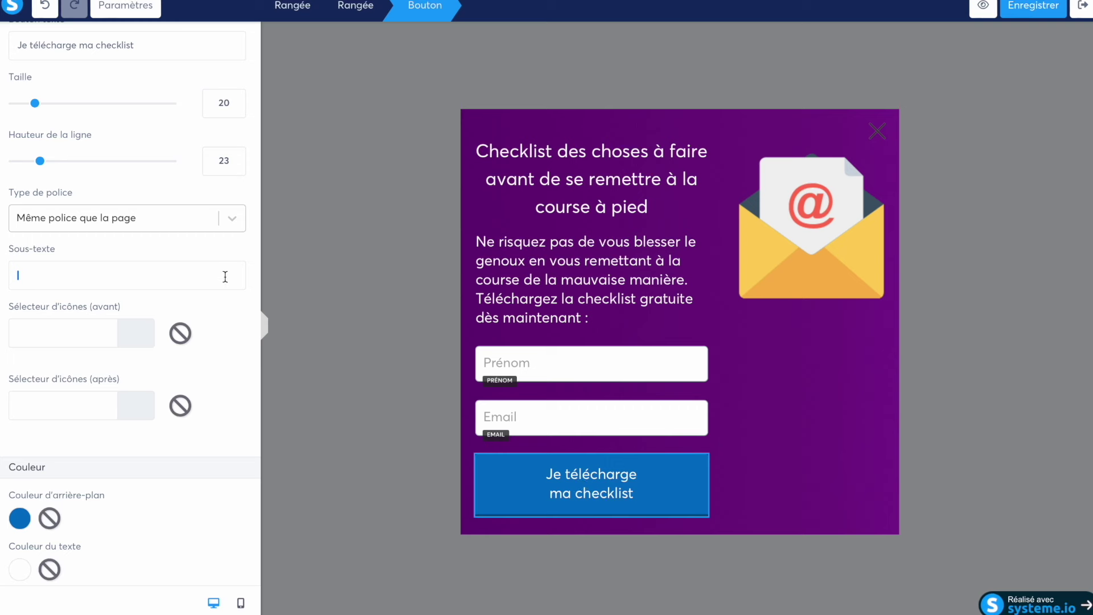
# Step: Reduce the button's Gauche/droite padding to 31 so its text fits on one line
pyautogui.scroll(1, 225, 277)
pyautogui.scroll(5, 226, 276)
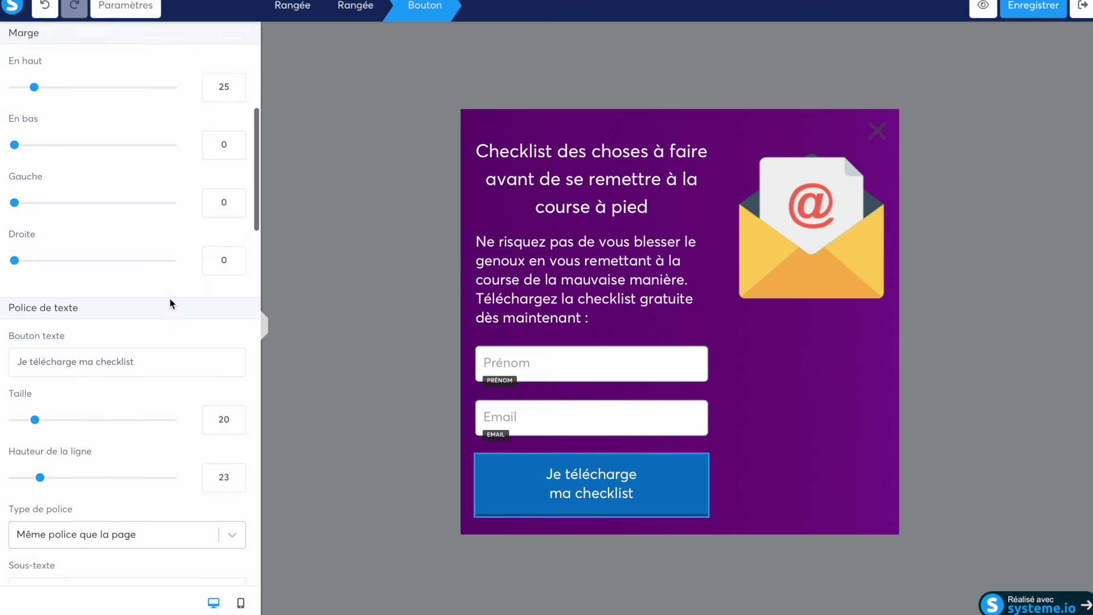
pyautogui.scroll(2, 169, 298)
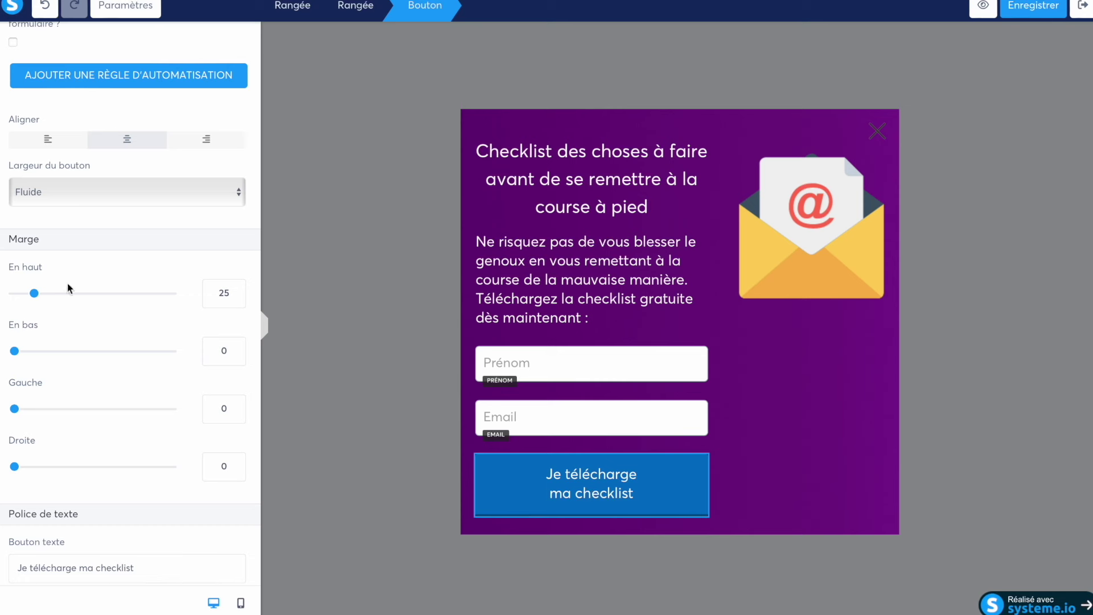
pyautogui.scroll(-1, 67, 283)
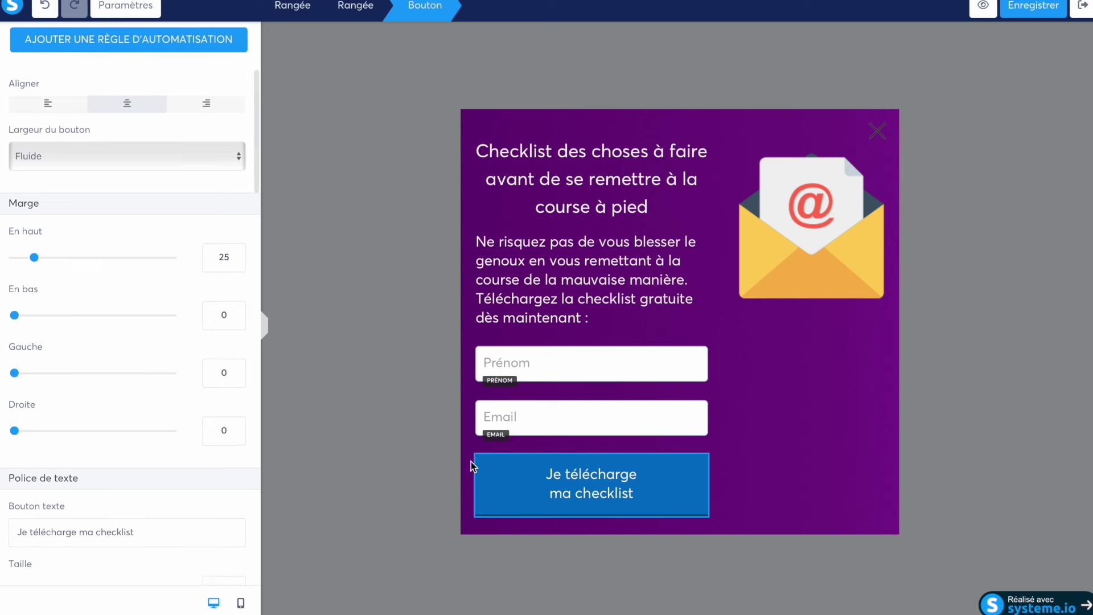
pyautogui.scroll(-10, 166, 270)
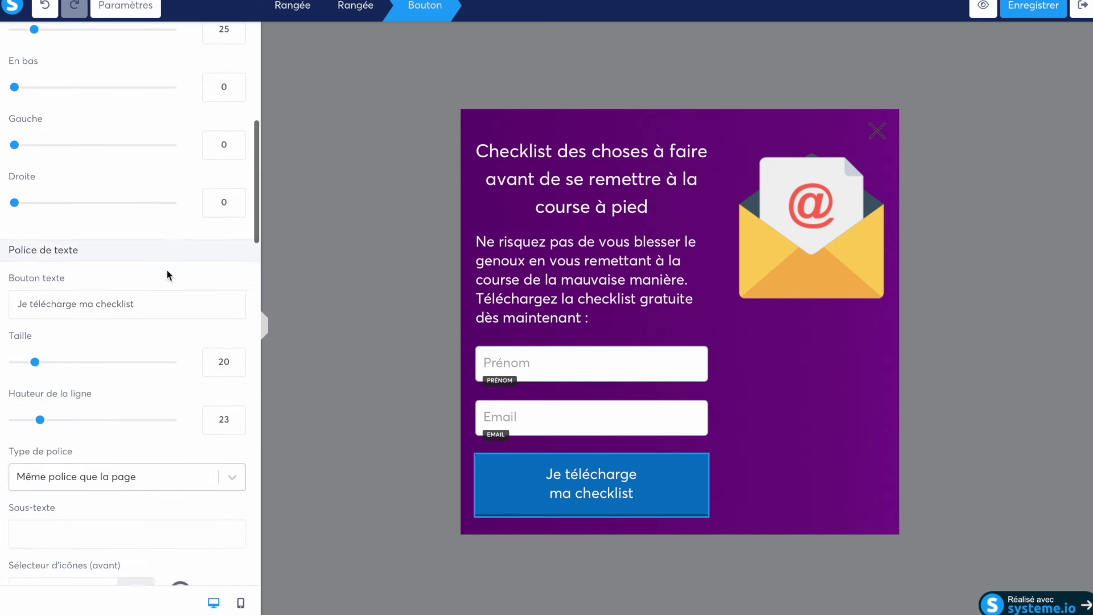
pyautogui.scroll(-5, 166, 270)
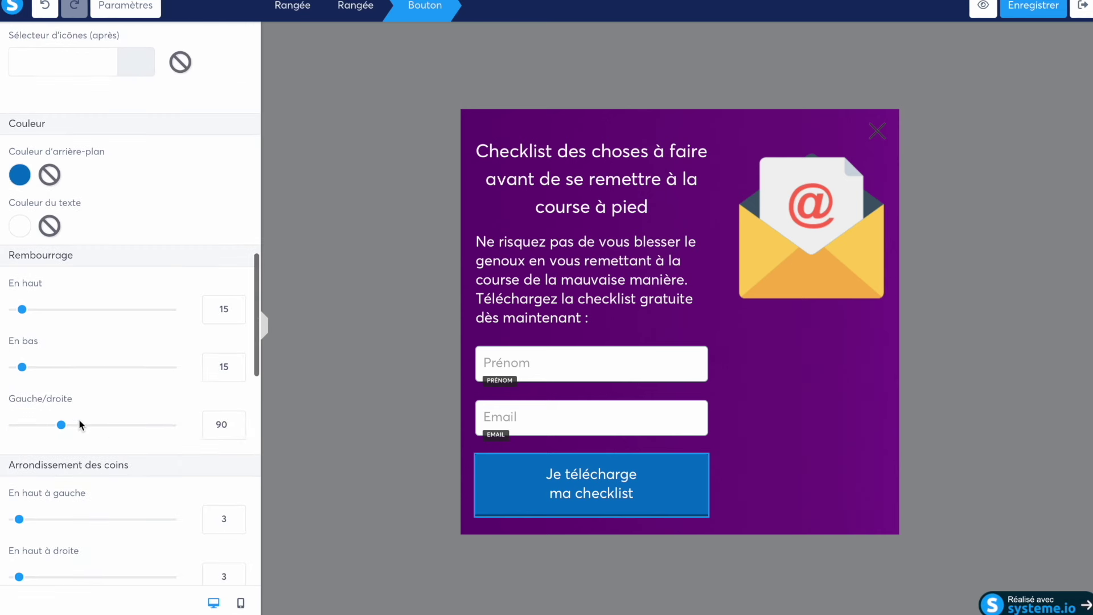
pyautogui.moveTo(61, 424); pyautogui.dragTo(31, 430)
pyautogui.click(440, 440)
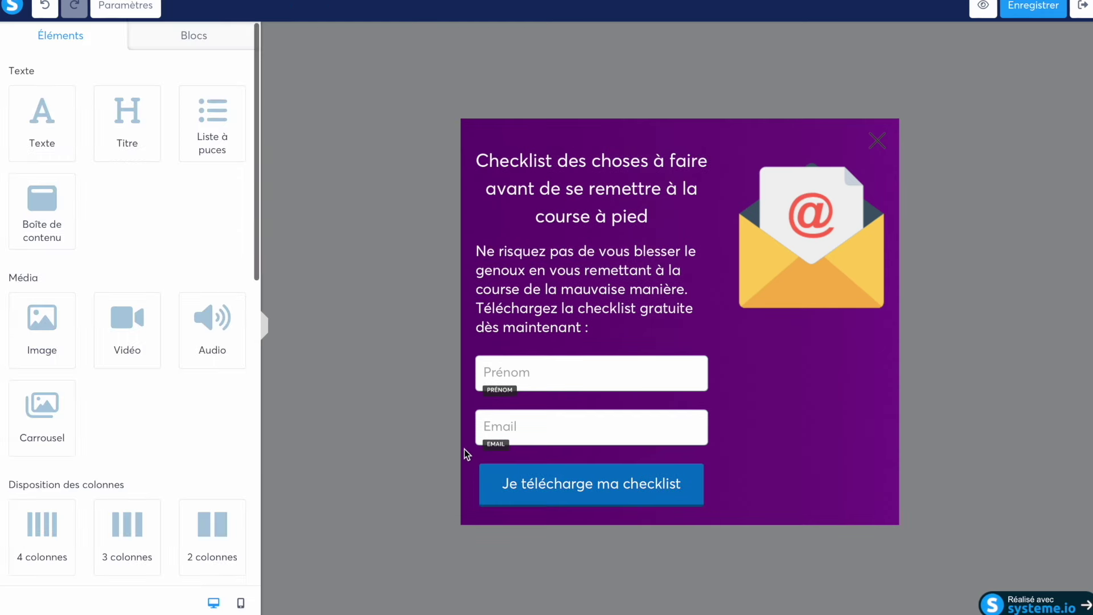
# Step: Change the popup button's background colour to the dark green default swatch
pyautogui.click(526, 499)
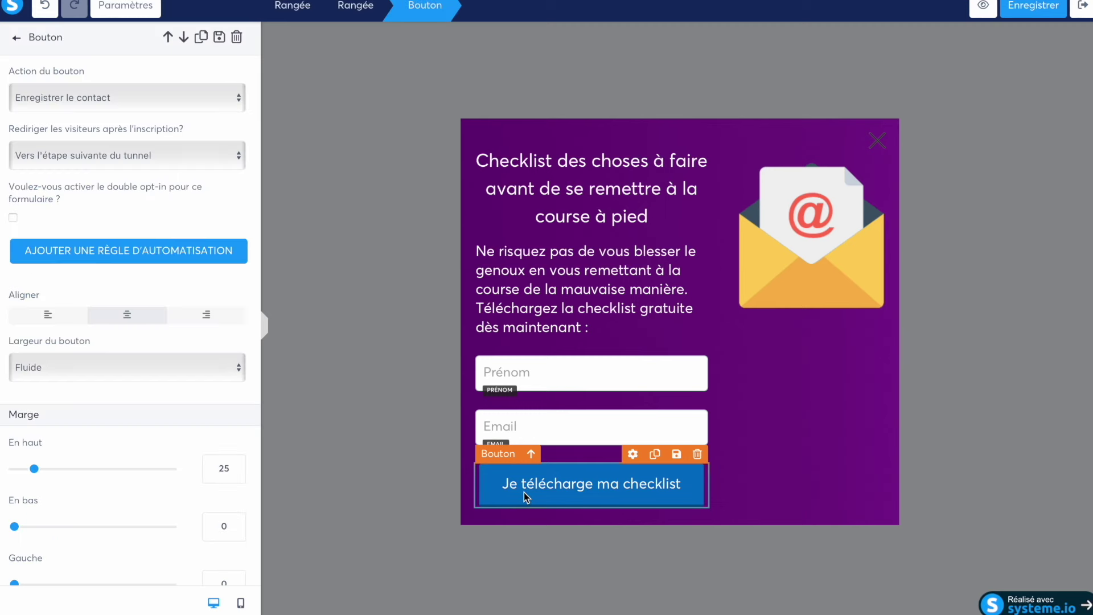
pyautogui.scroll(-6, 93, 395)
pyautogui.scroll(-9, 93, 399)
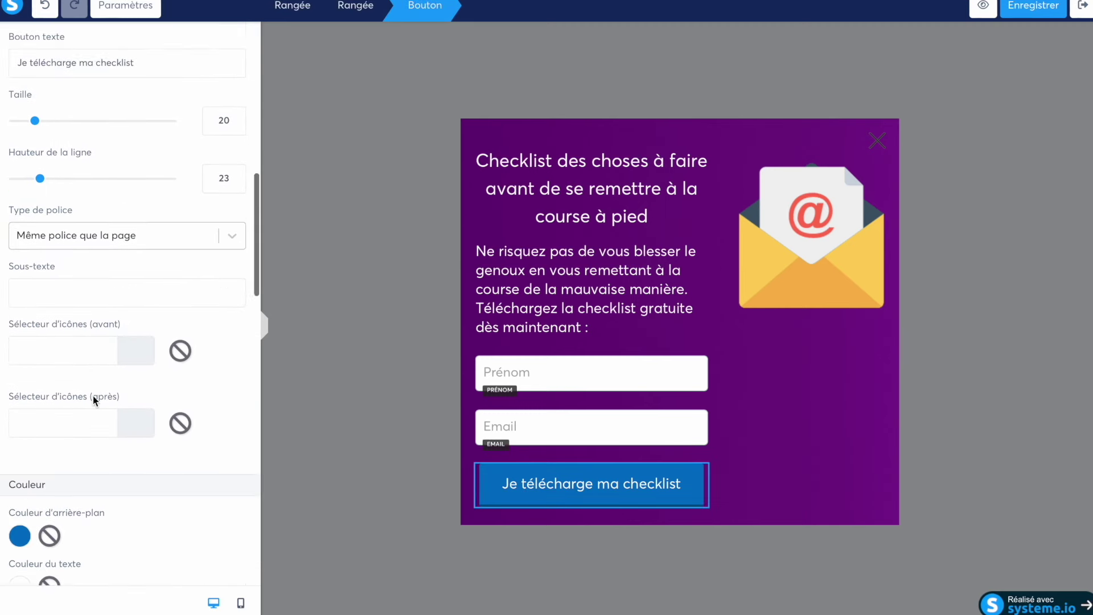
pyautogui.click(20, 311)
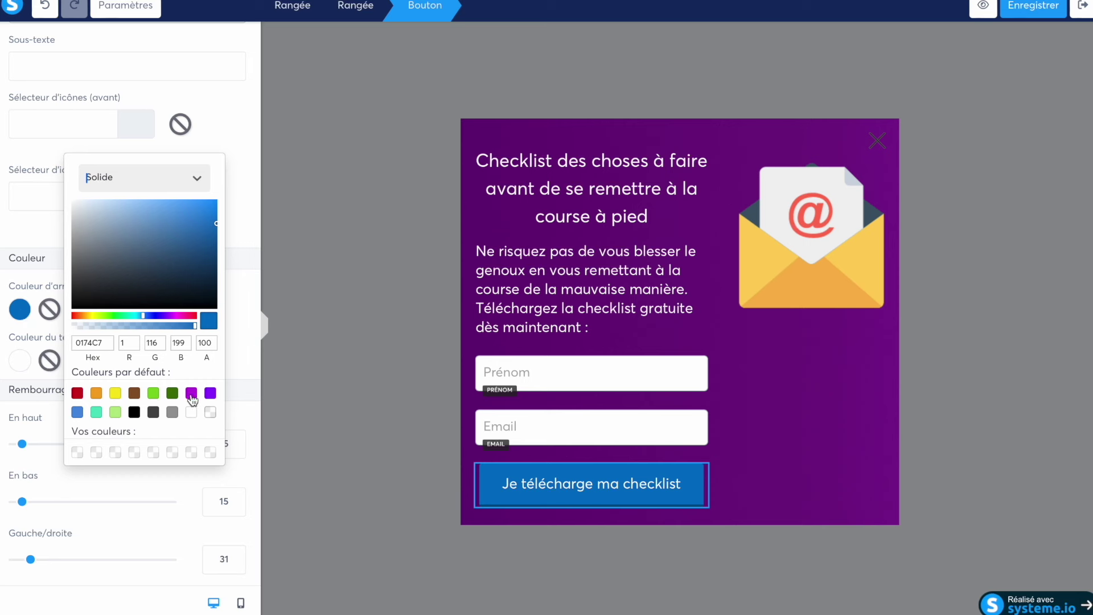
pyautogui.click(153, 395)
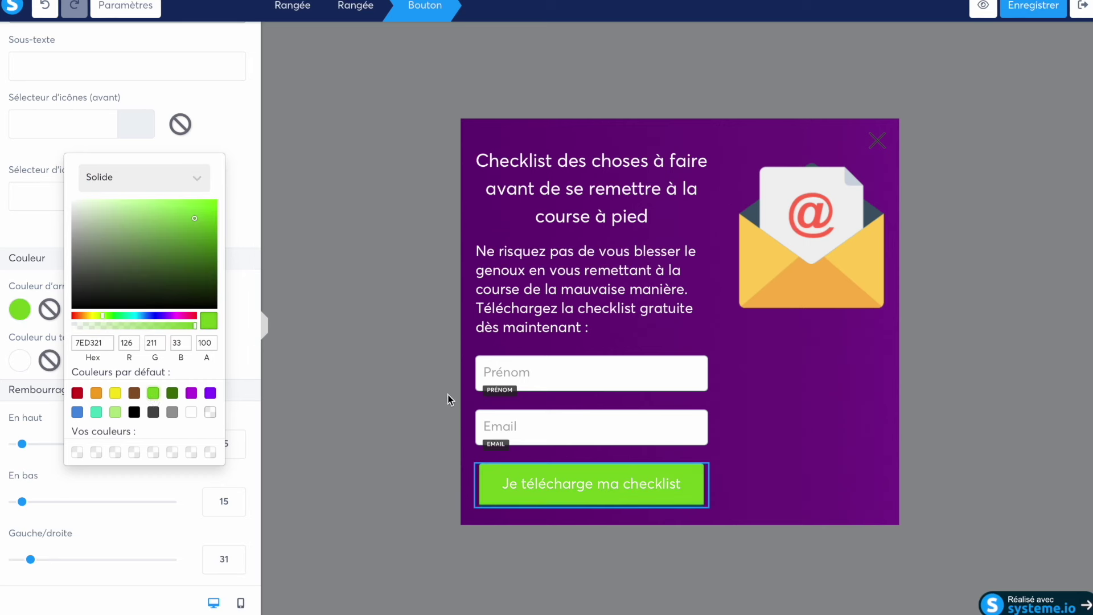
pyautogui.click(171, 393)
pyautogui.click(465, 422)
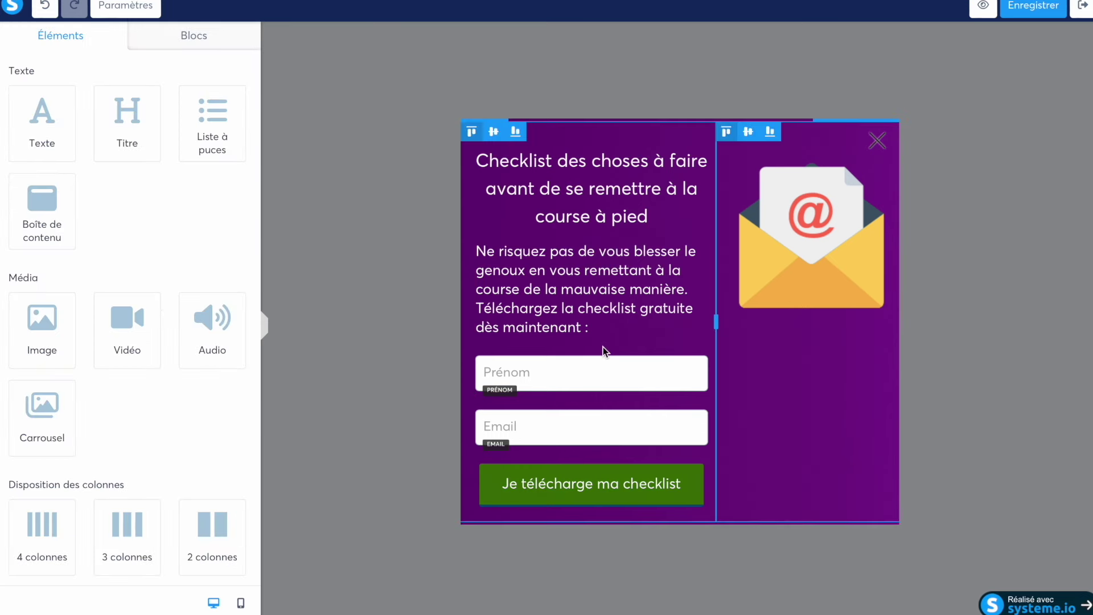
# Step: Review the download button's action, post-signup redirect options and double opt-in setting
pyautogui.click(578, 489)
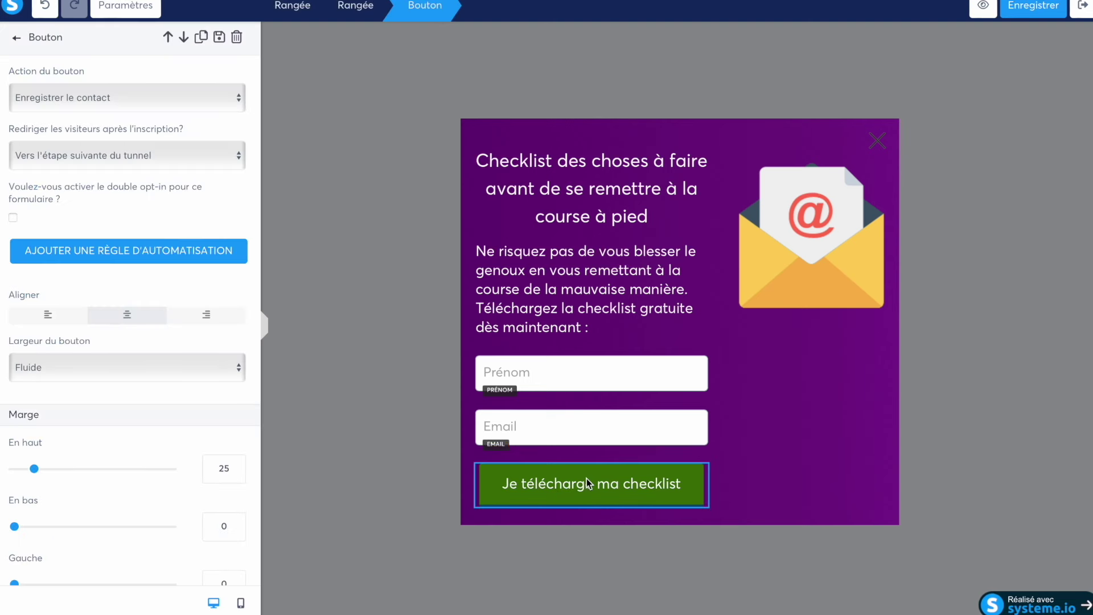
pyautogui.click(80, 99)
pyautogui.click(79, 95)
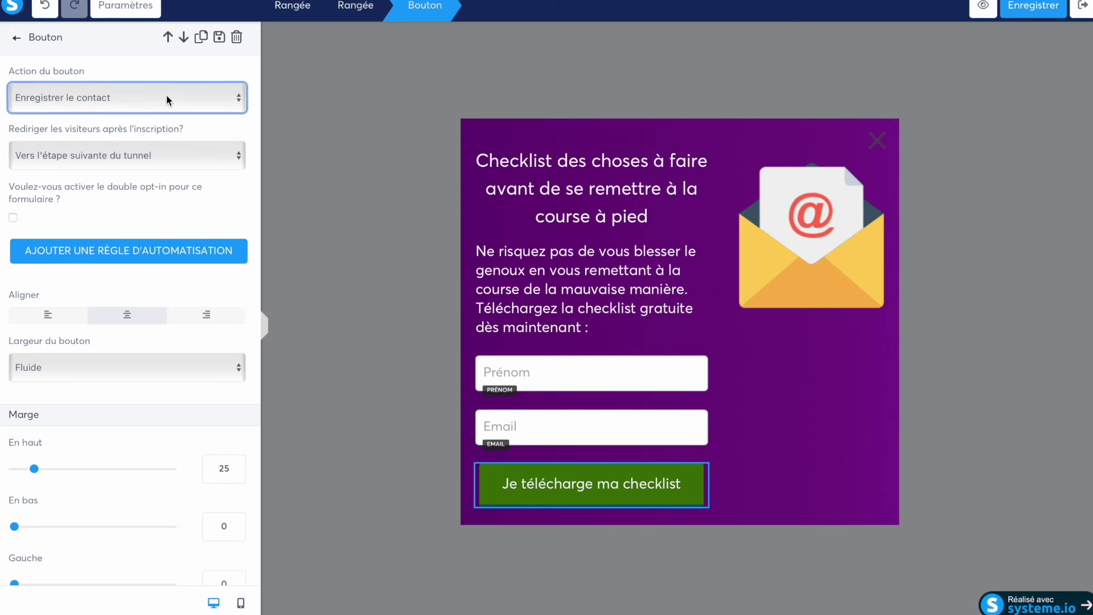
pyautogui.click(173, 164)
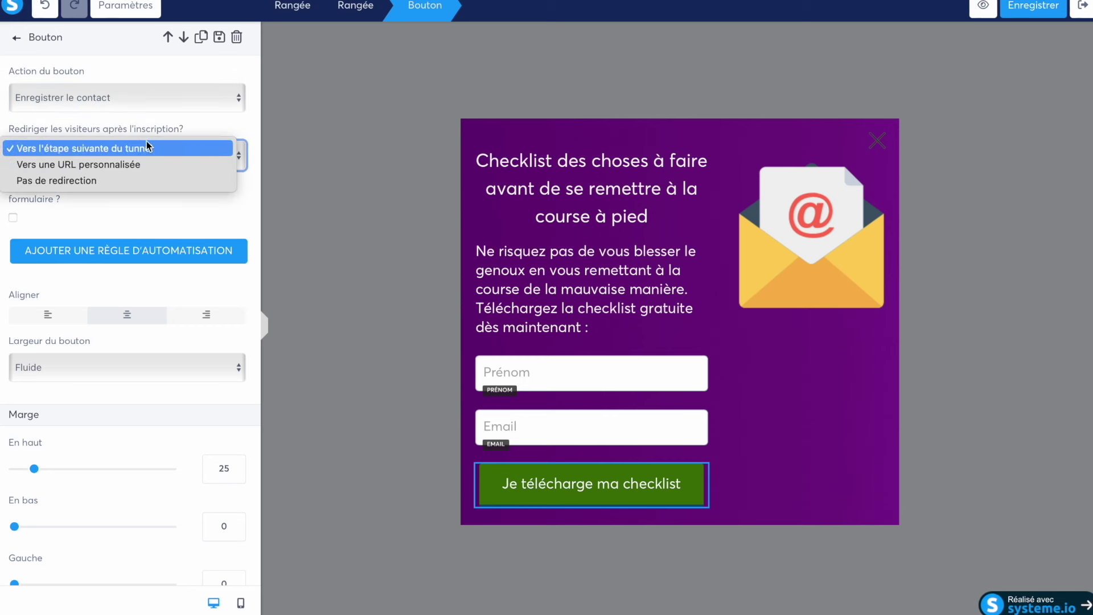
pyautogui.click(149, 152)
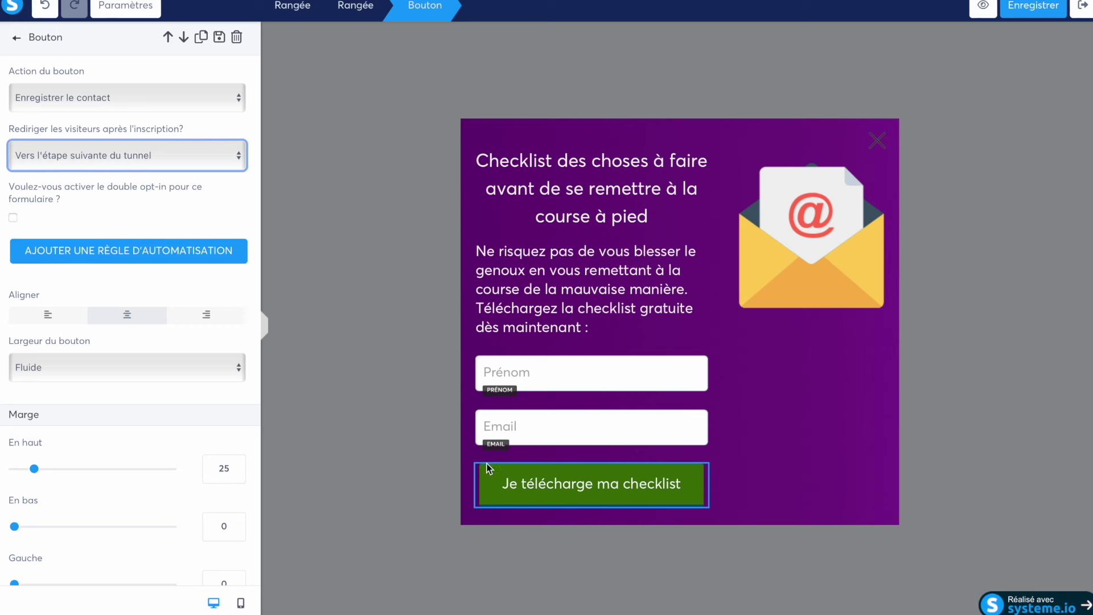
pyautogui.click(152, 190)
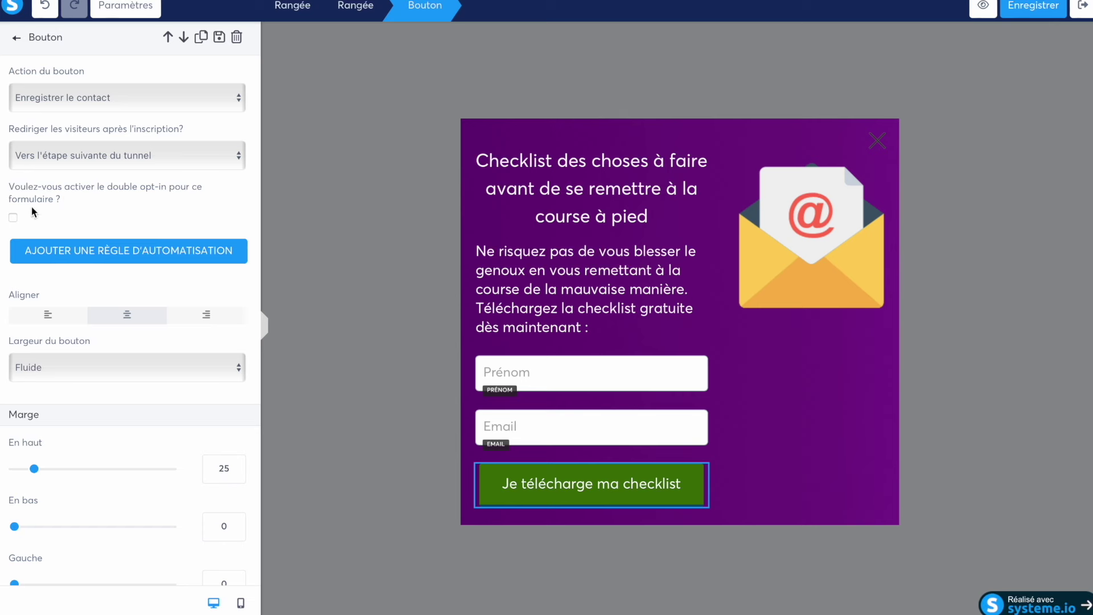
pyautogui.press('Escape')
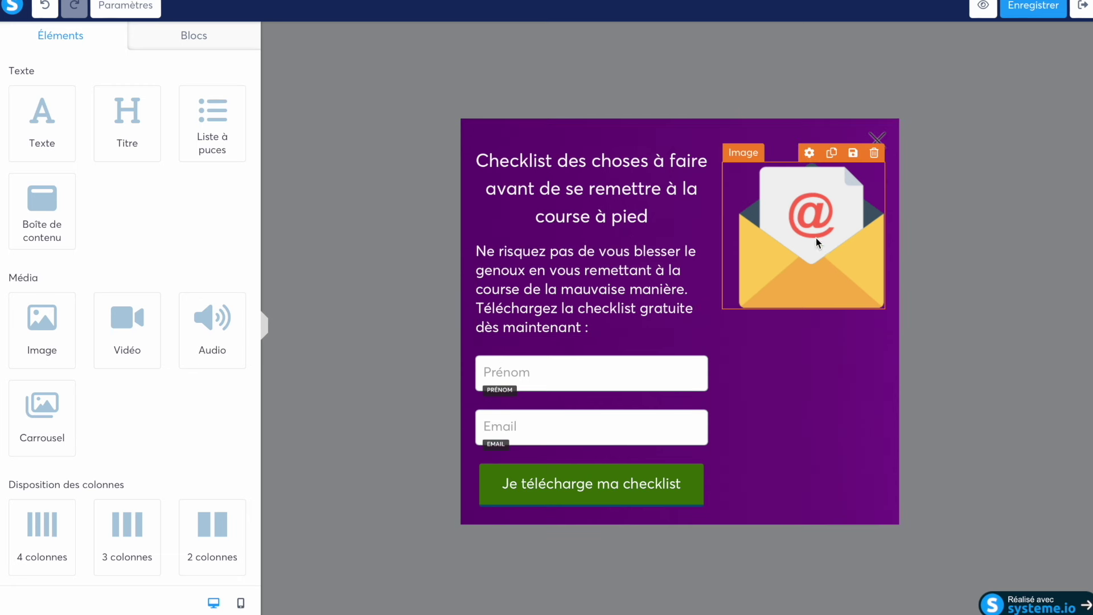
pyautogui.click(39, 338)
pyautogui.moveTo(39, 339); pyautogui.dragTo(756, 301)
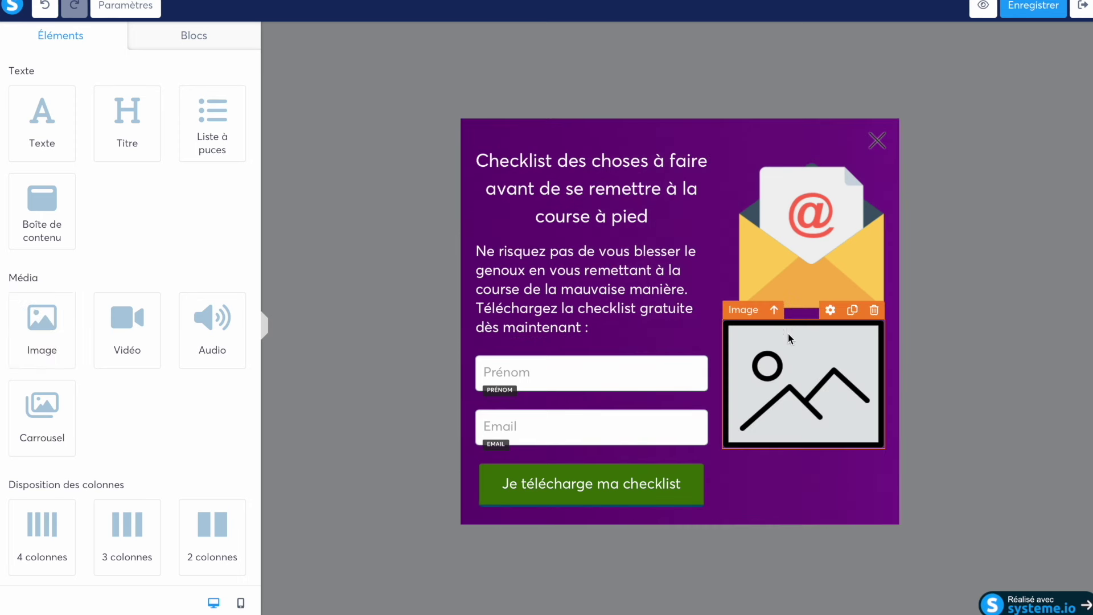
pyautogui.click(788, 373)
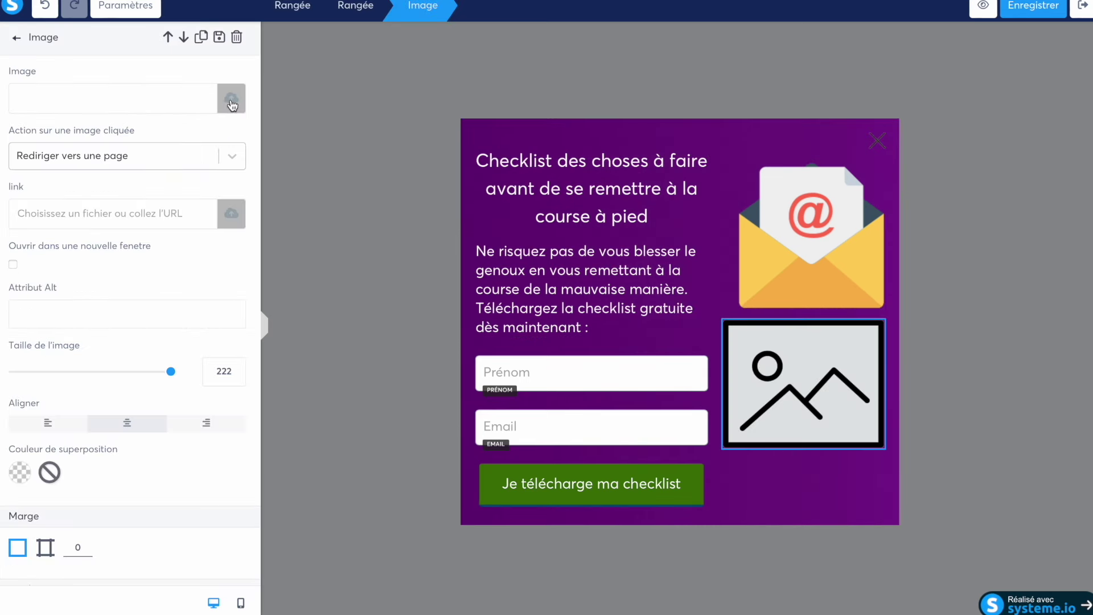
pyautogui.press('Escape')
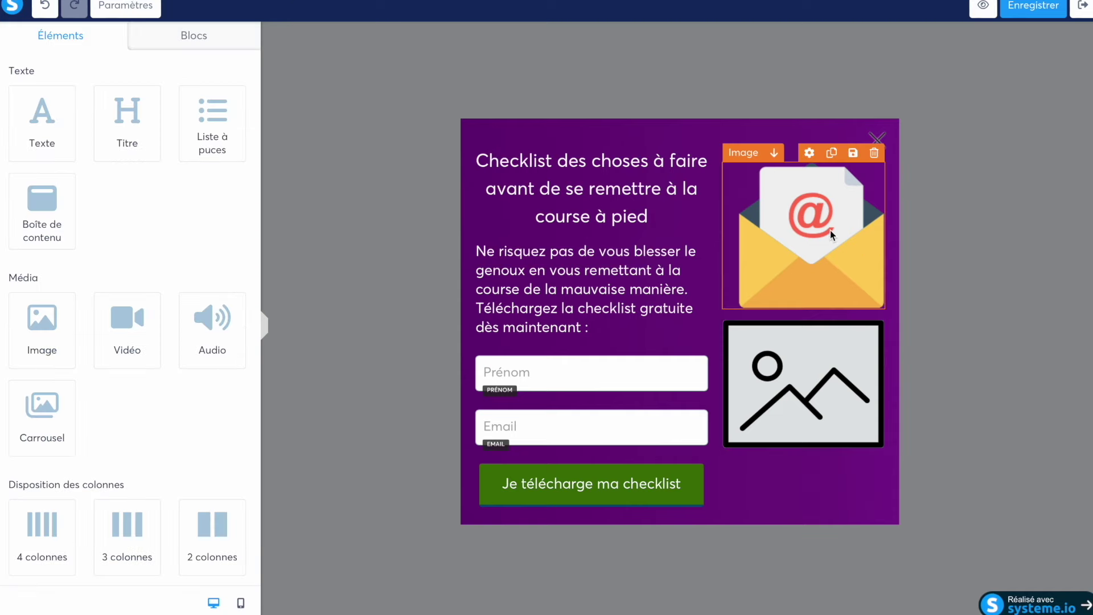
pyautogui.click(873, 310)
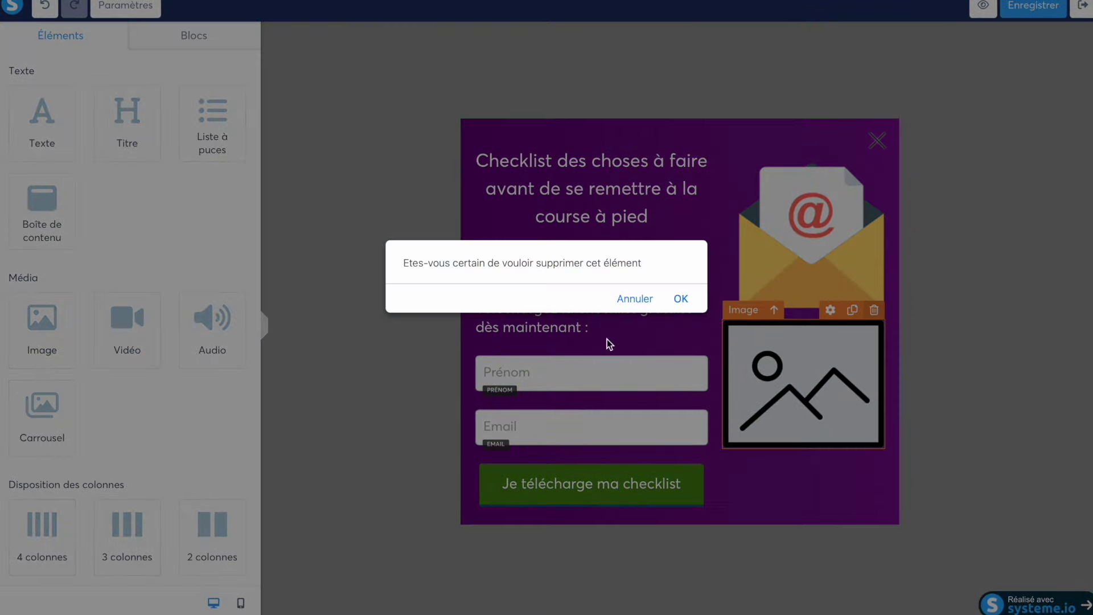
pyautogui.click(681, 299)
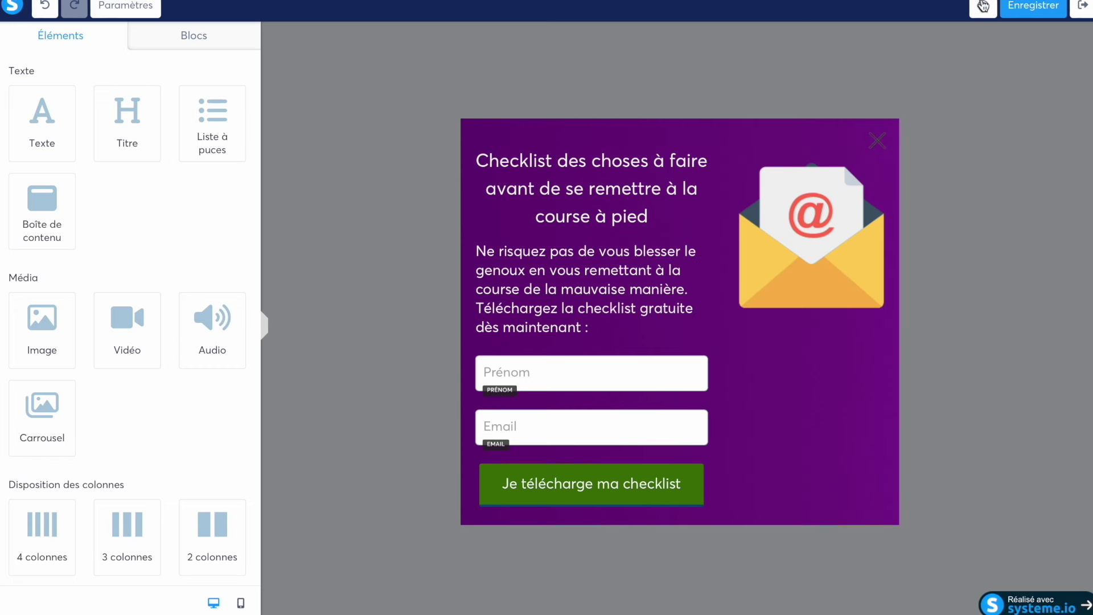
# Step: Save the popup design, exit the editor and open the funnel's Page de remerciement step
pyautogui.click(1034, 12)
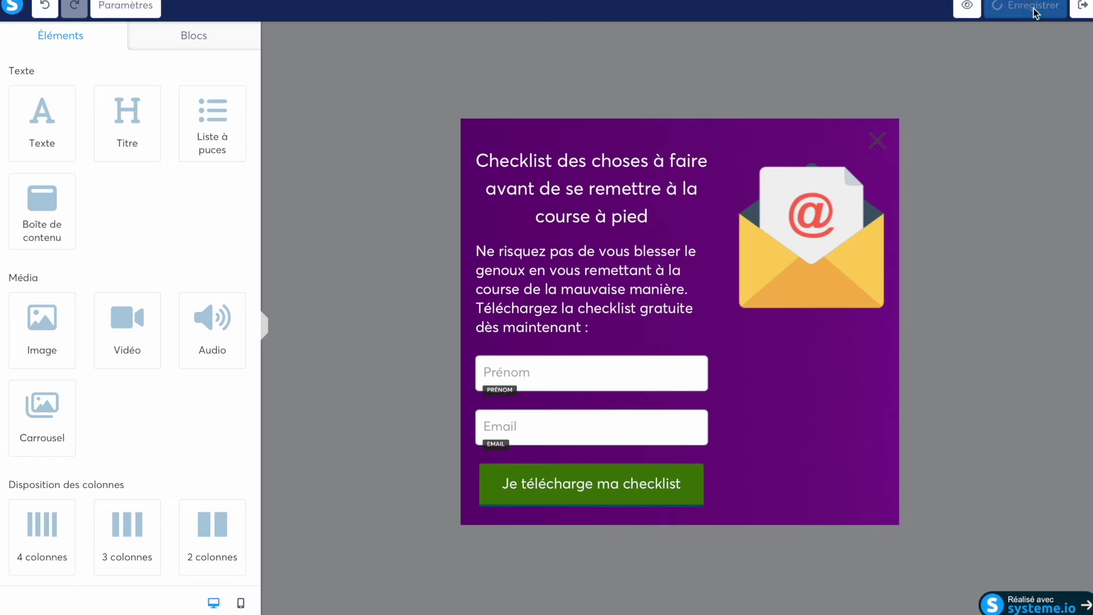
pyautogui.click(1083, 9)
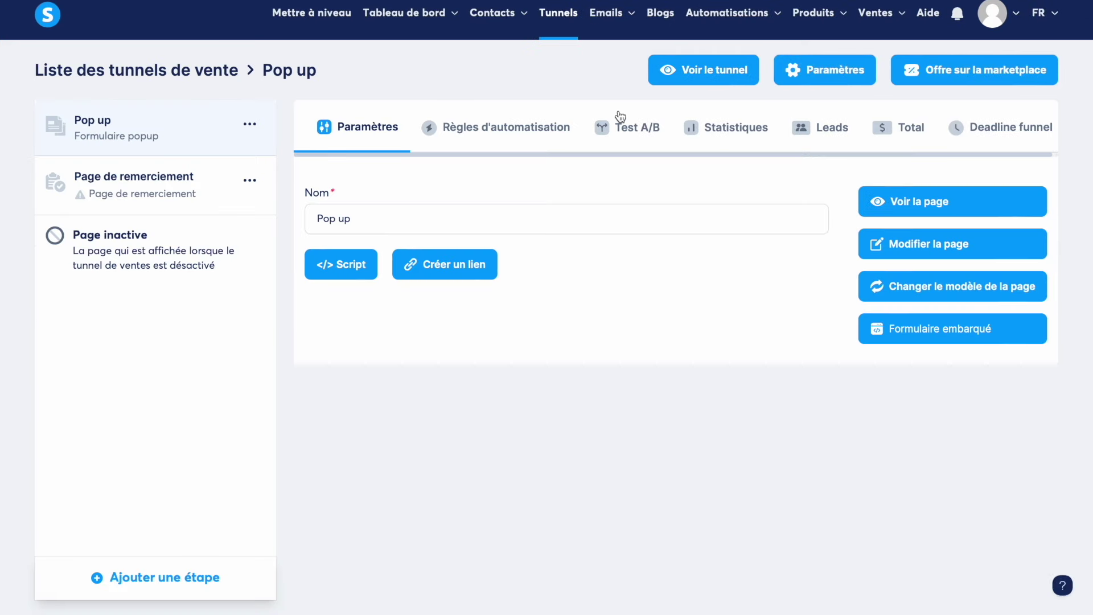
pyautogui.click(135, 192)
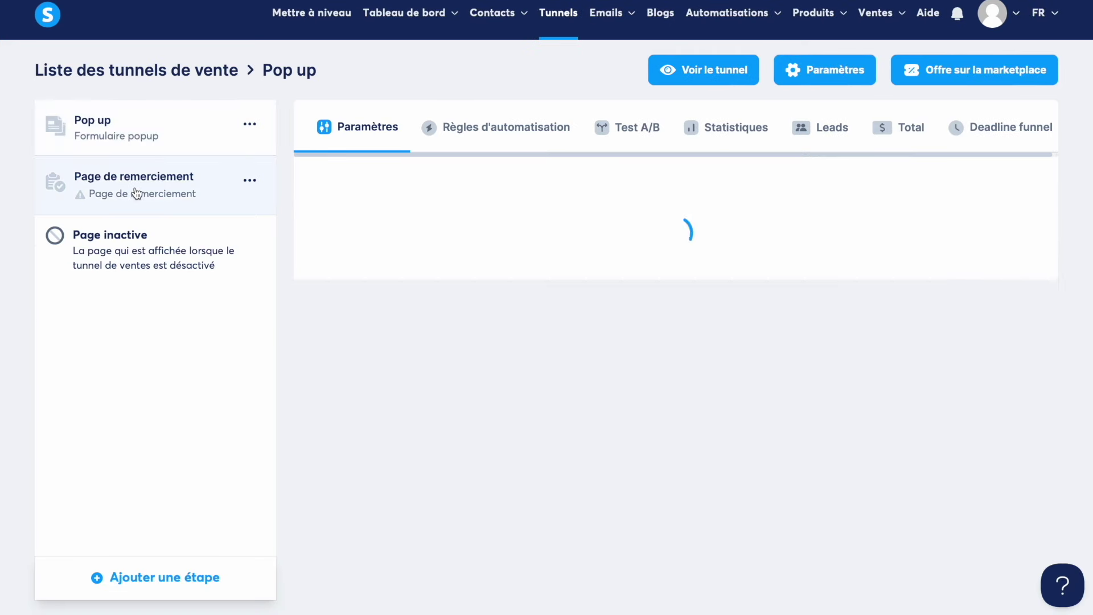
# Step: Browse the thank-you page templates and select the "Merci de vous être inscrit !" template
pyautogui.scroll(-5, 662, 204)
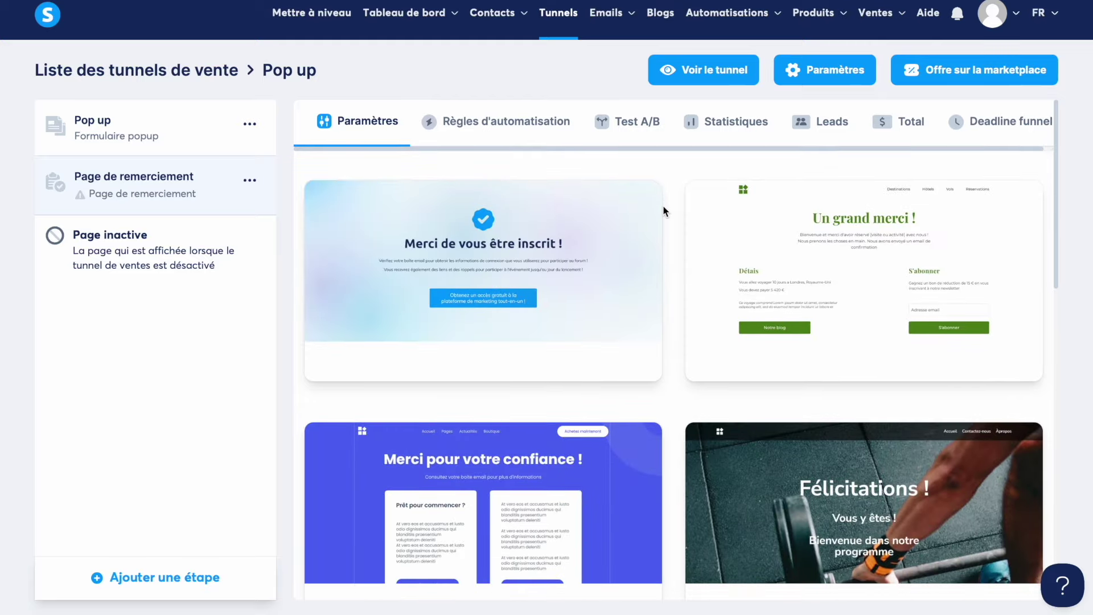
pyautogui.scroll(-1, 663, 205)
pyautogui.scroll(6, 662, 204)
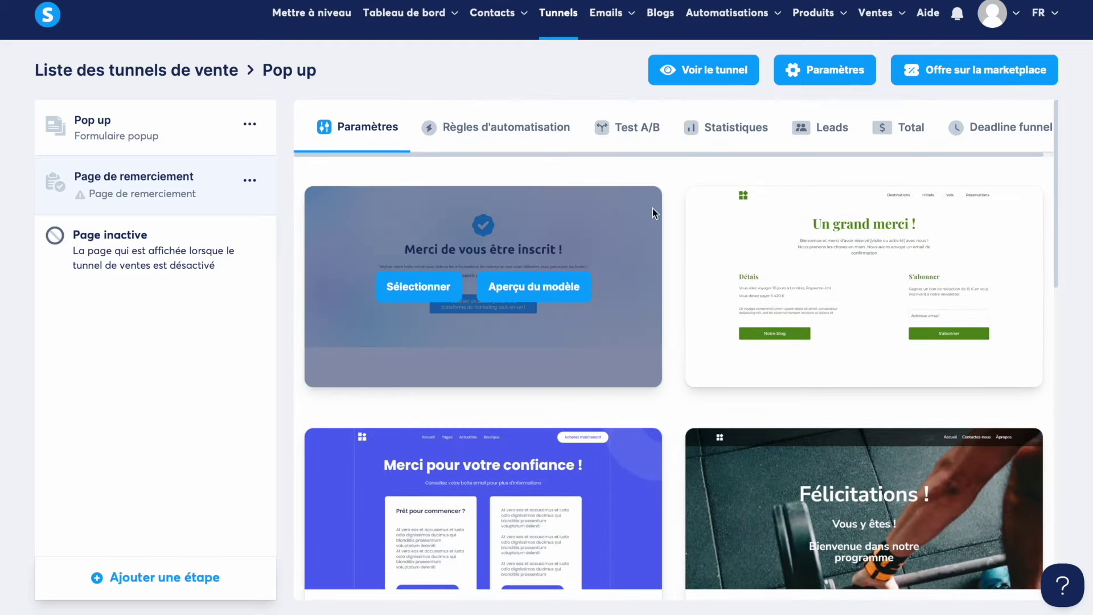
pyautogui.scroll(-2, 702, 241)
pyautogui.scroll(-10, 703, 240)
pyautogui.scroll(12, 703, 240)
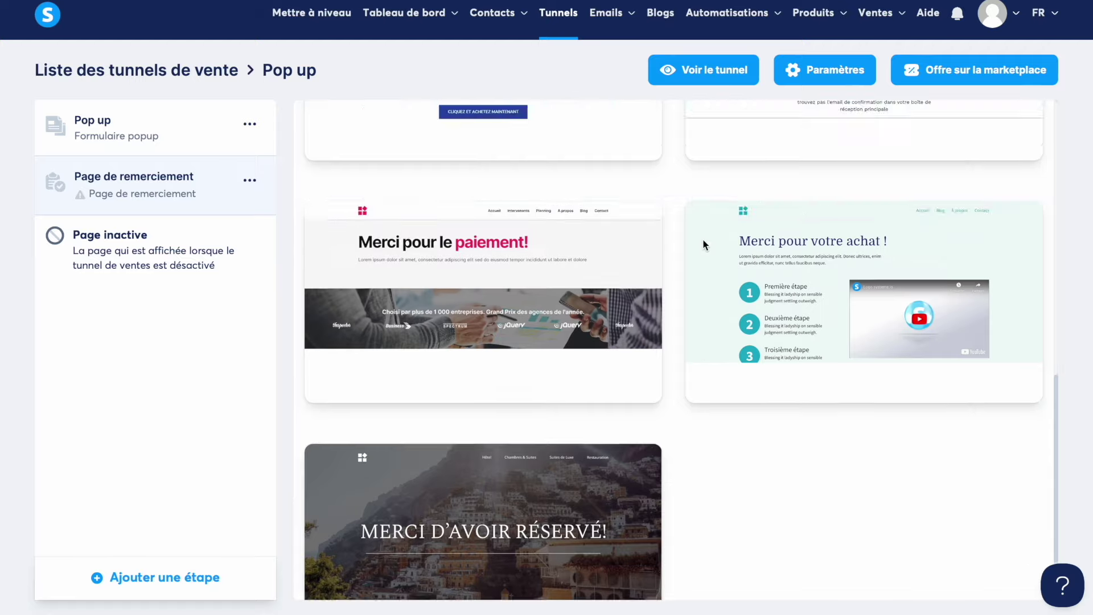
pyautogui.scroll(-10, 420, 289)
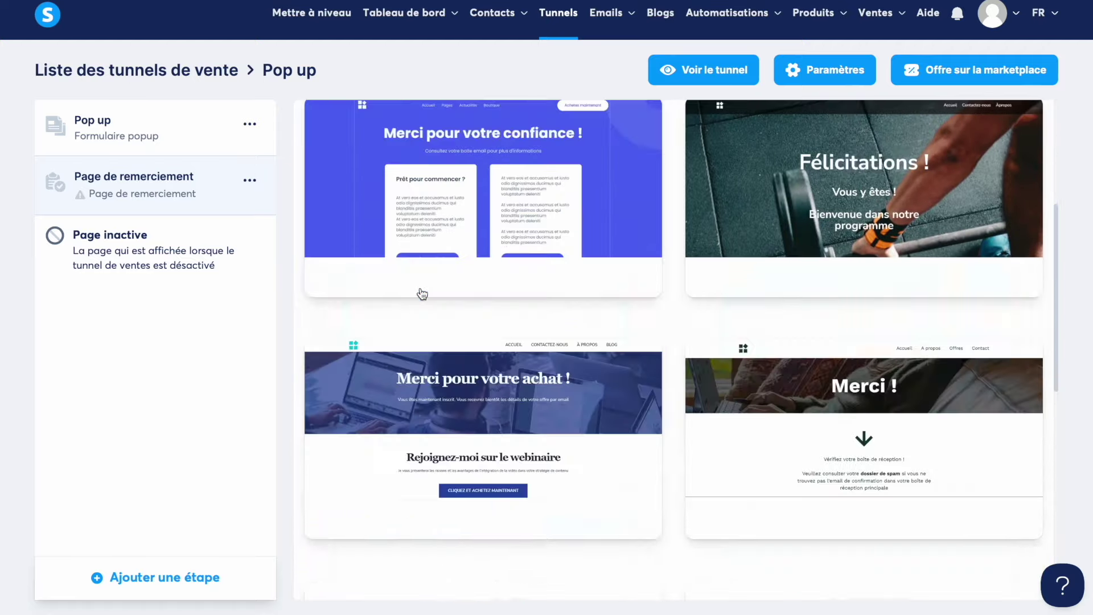
pyautogui.scroll(10, 422, 294)
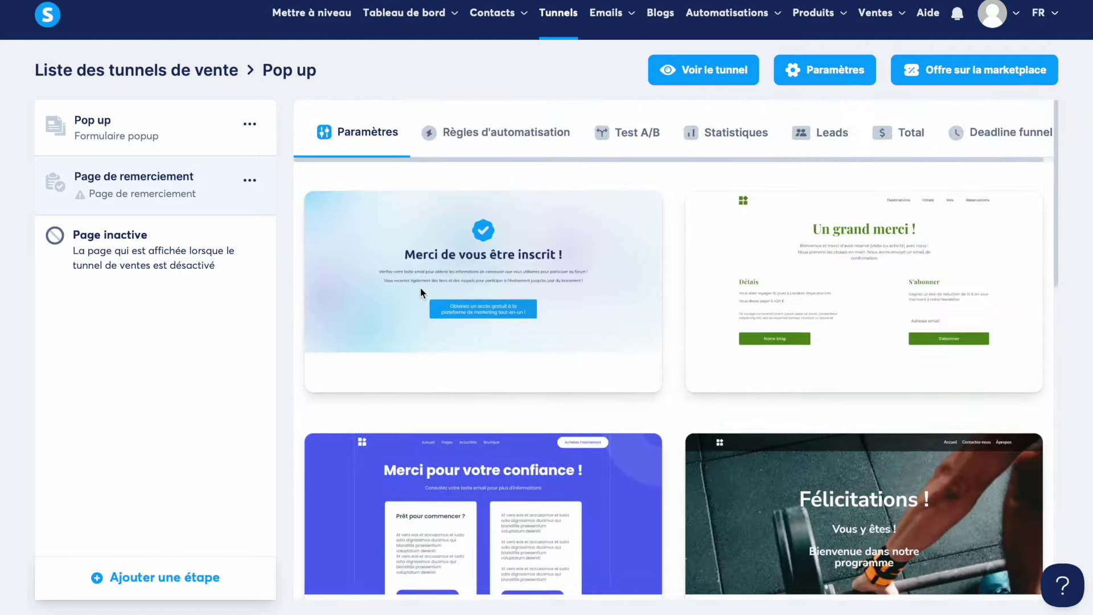
pyautogui.click(424, 290)
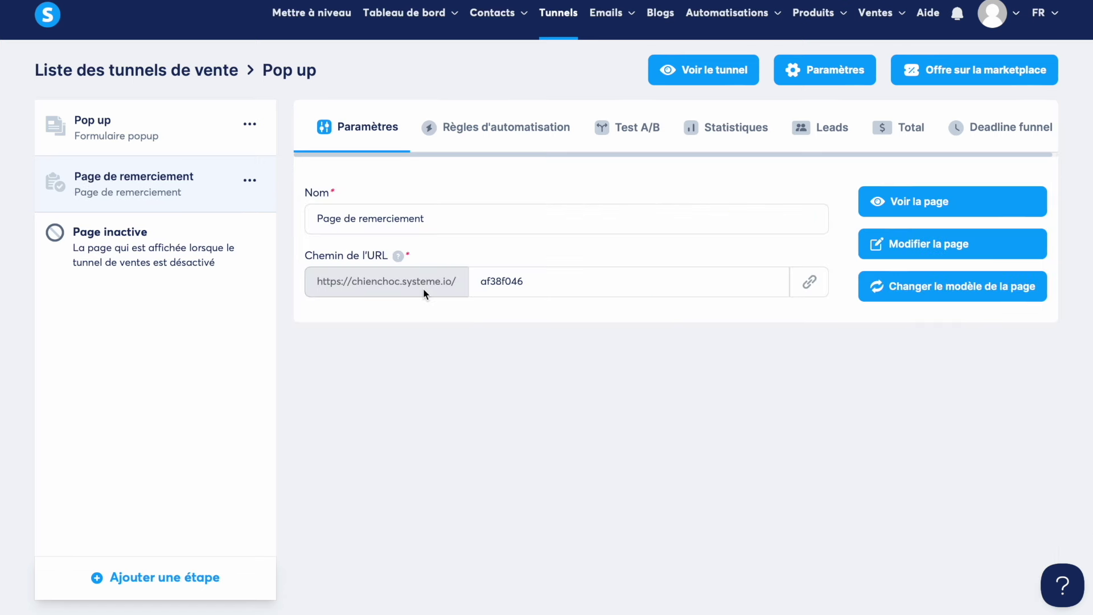
# Step: Edit the thank-you page and replace its heading with "Votre checklist est dans votre boite mail"
pyautogui.click(954, 250)
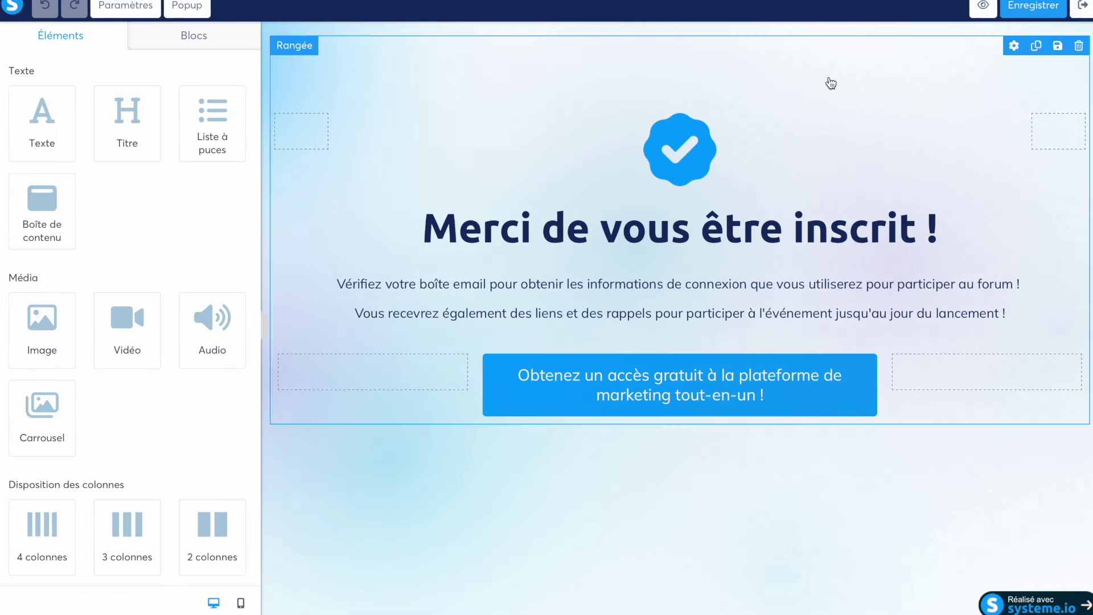
pyautogui.click(798, 246)
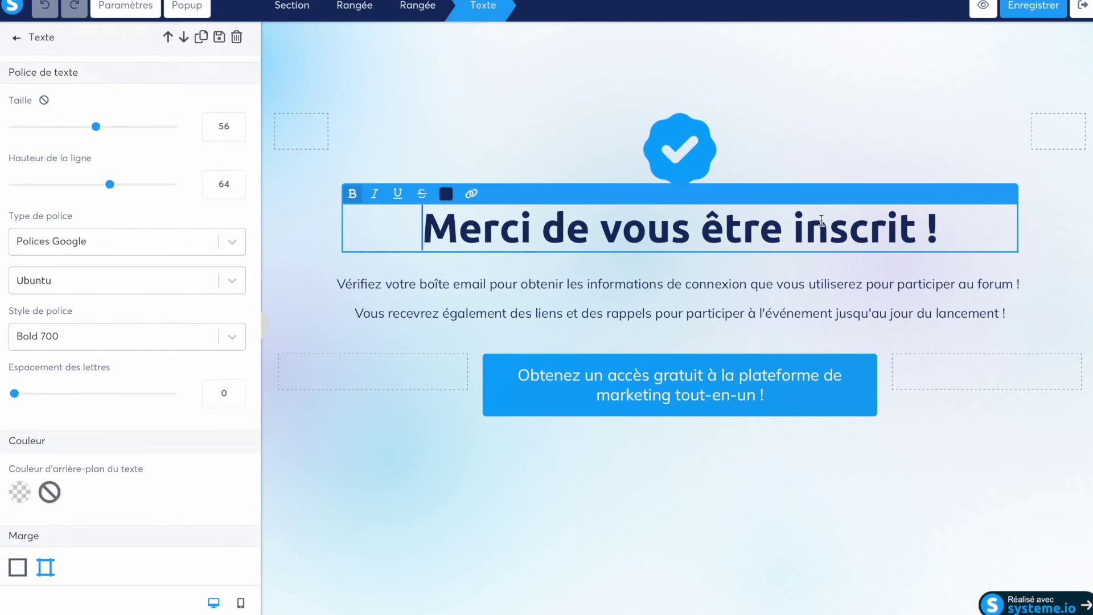
pyautogui.tripleClick(821, 221)
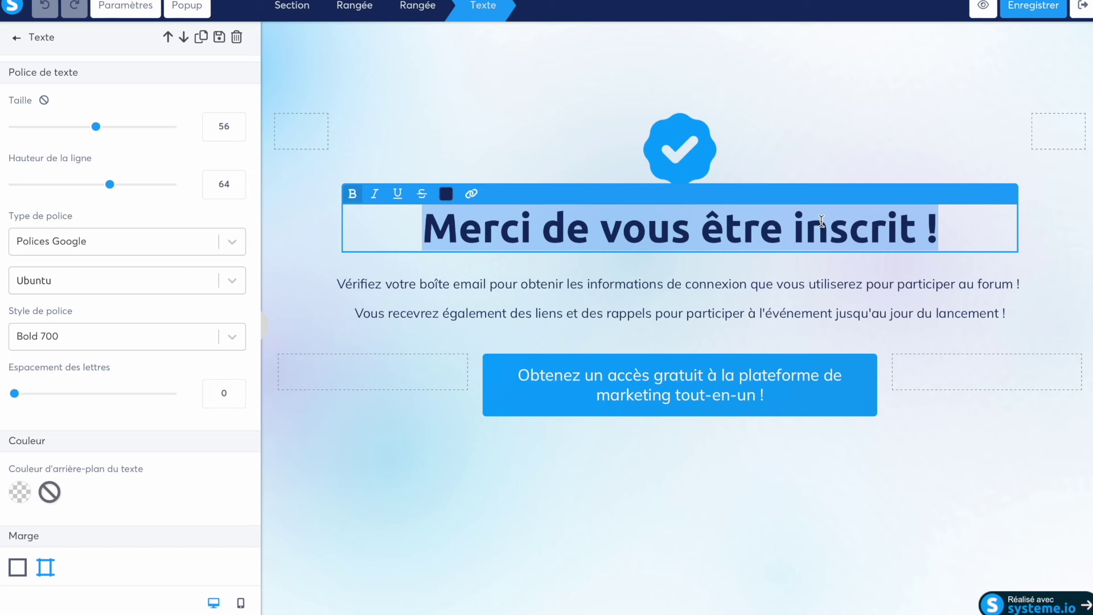
pyautogui.write('Votre checklist est dans votre bo')
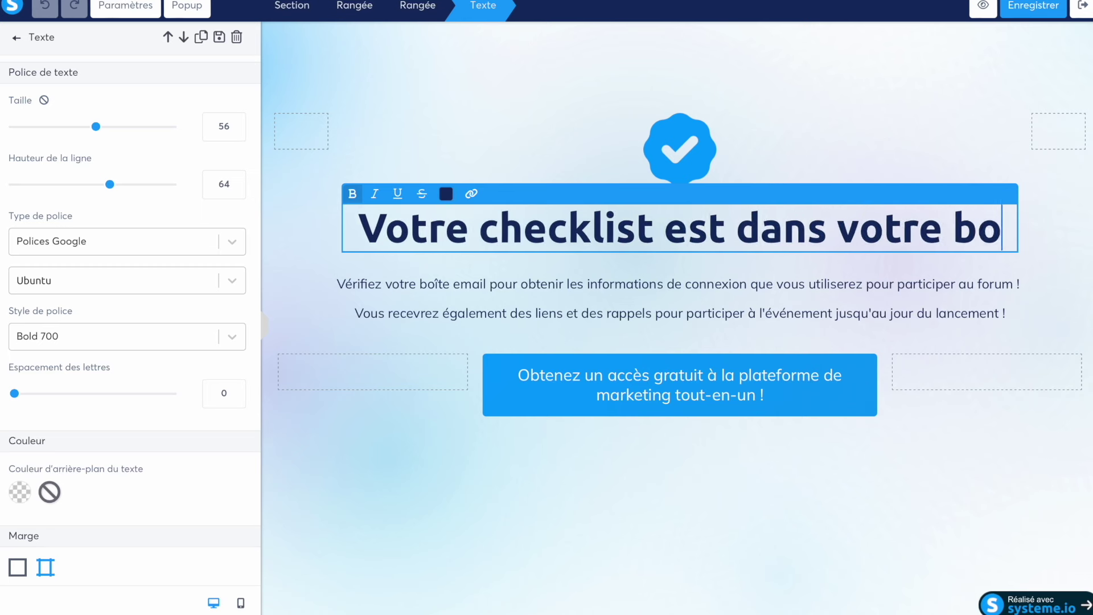
pyautogui.write('ite mail')
# Step: Delete the row holding the "Obtenez un accès gratuit à la plateforme de marketing tout-en-un !" button from the thank-you page
pyautogui.click(773, 332)
pyautogui.click(722, 342)
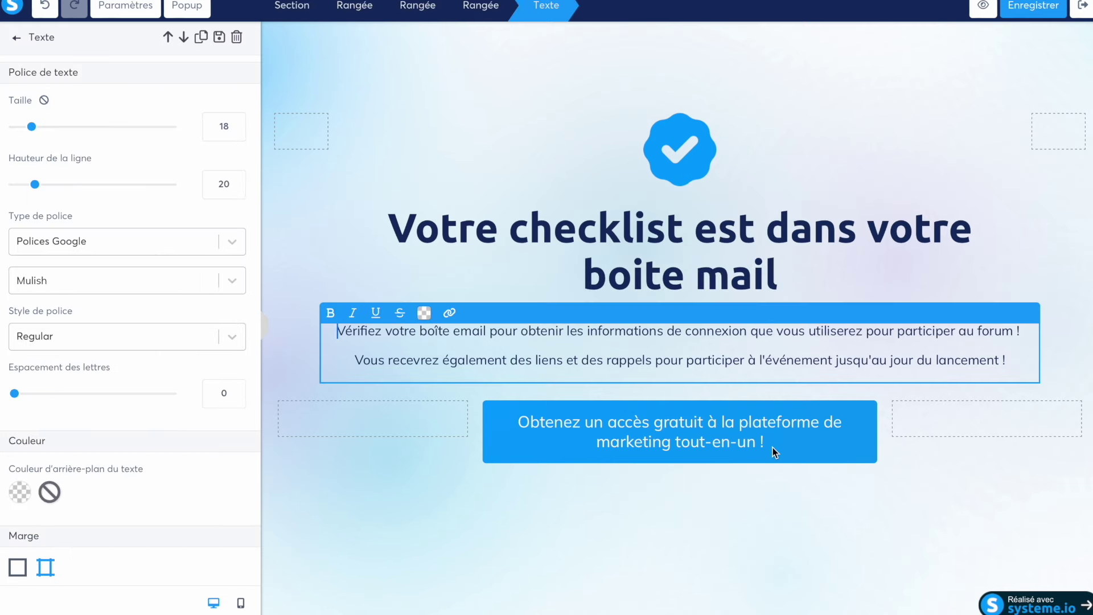
pyautogui.click(992, 412)
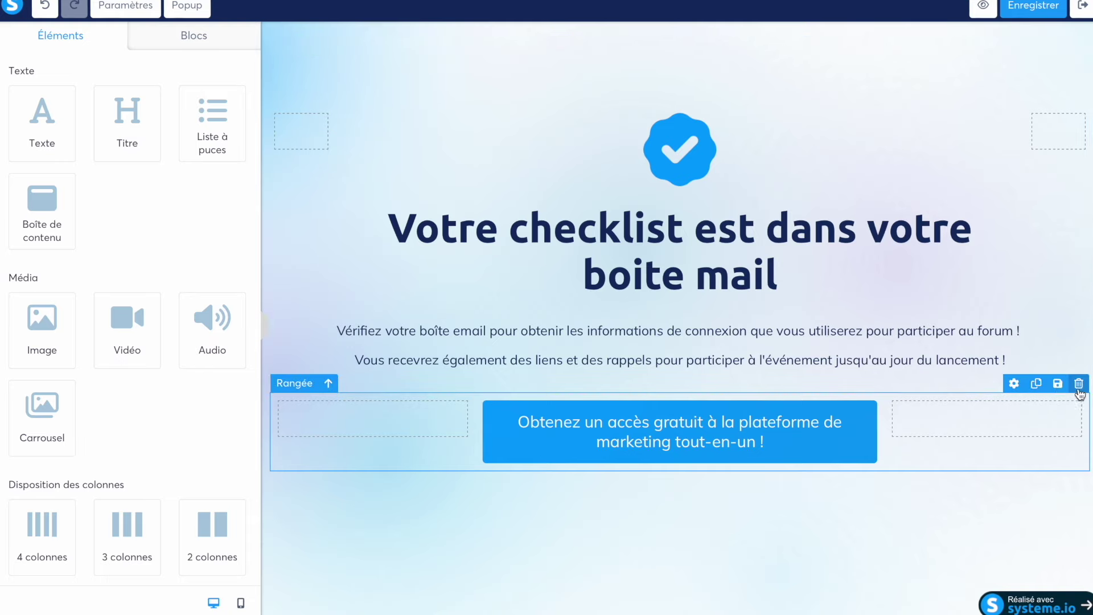
pyautogui.click(1078, 389)
pyautogui.click(681, 300)
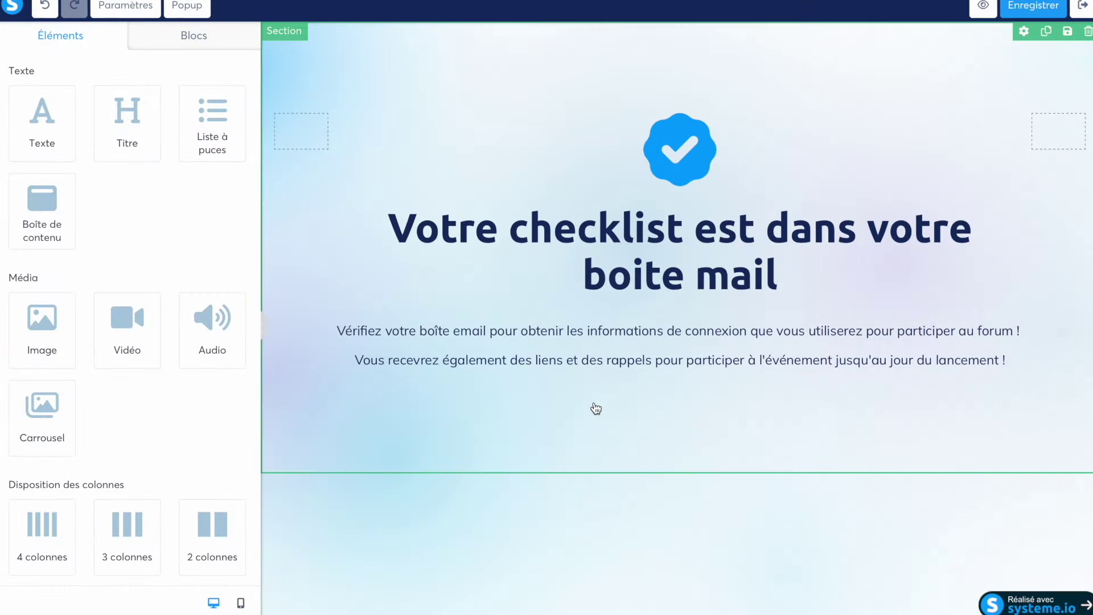
# Step: Leave the thank-you page editor and open the funnel's Pop up step
pyautogui.scroll(-1, 120, 227)
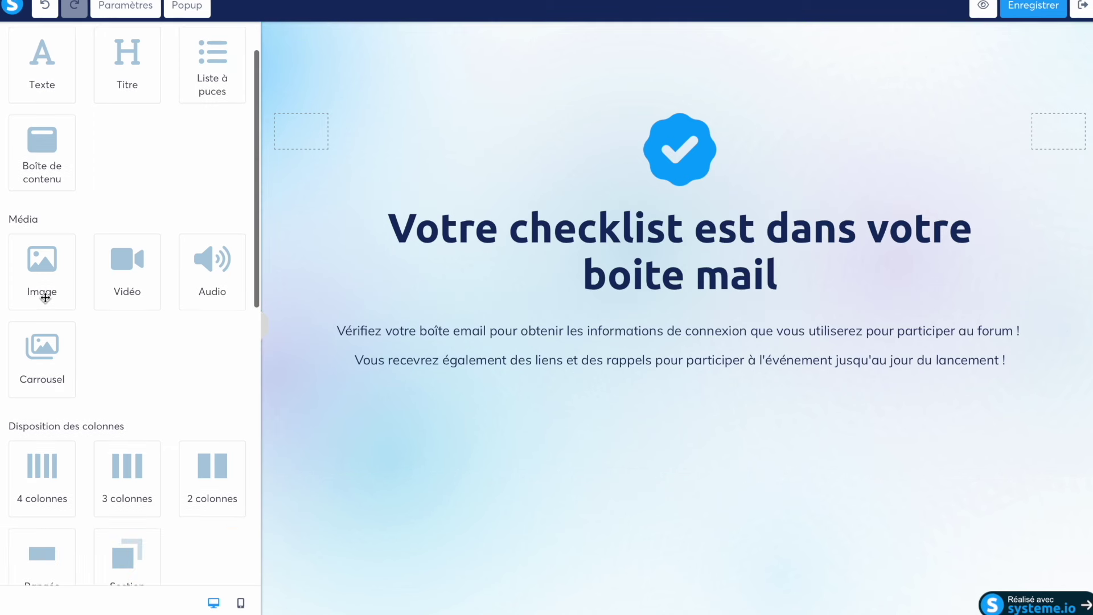
pyautogui.scroll(1, 180, 354)
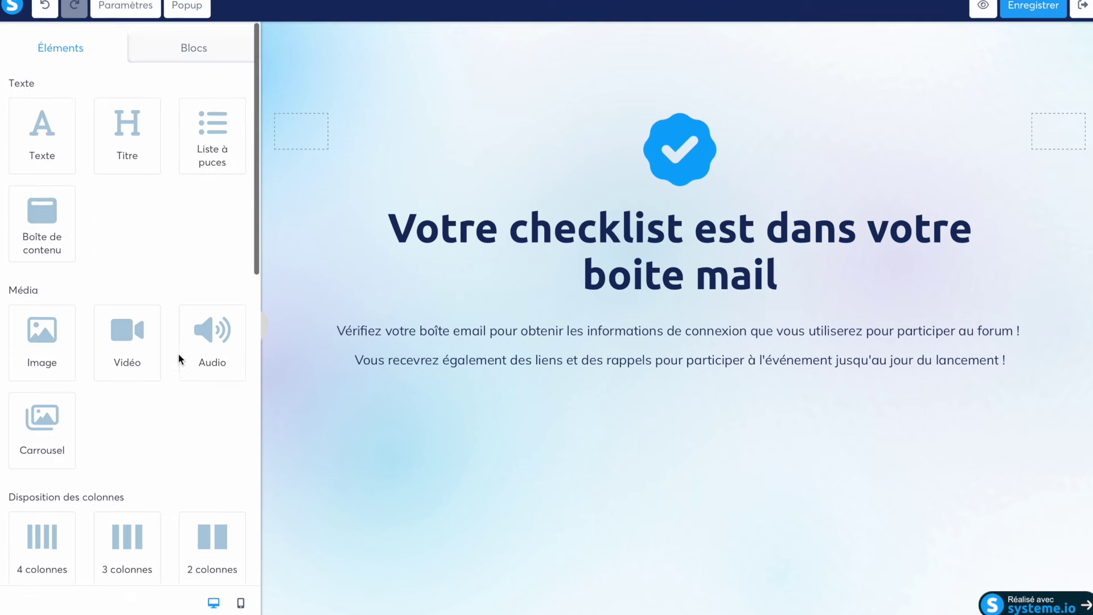
pyautogui.click(1081, 10)
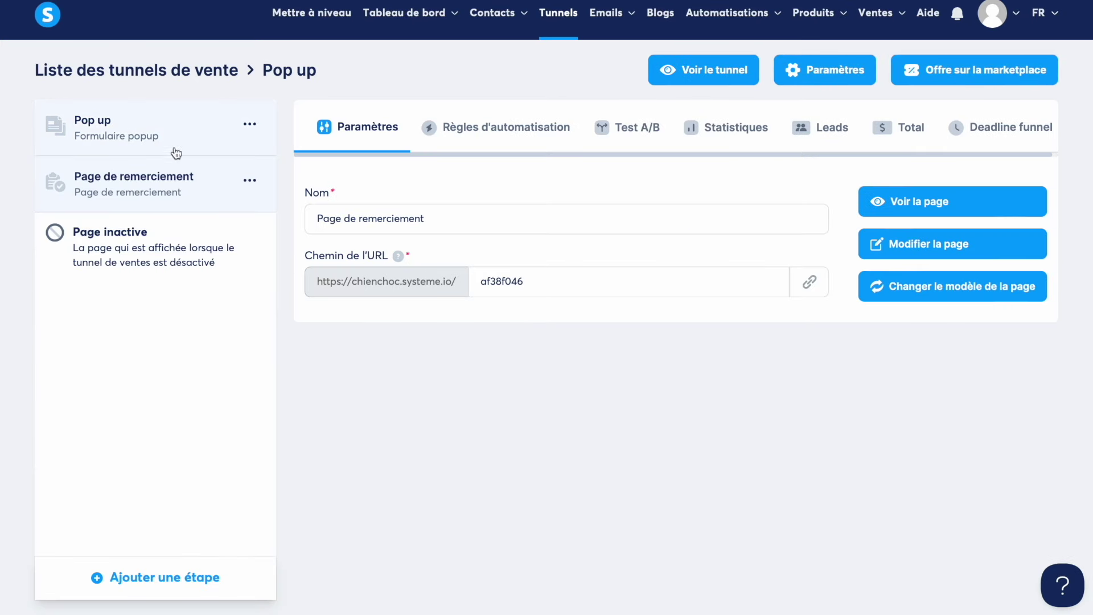
pyautogui.click(176, 152)
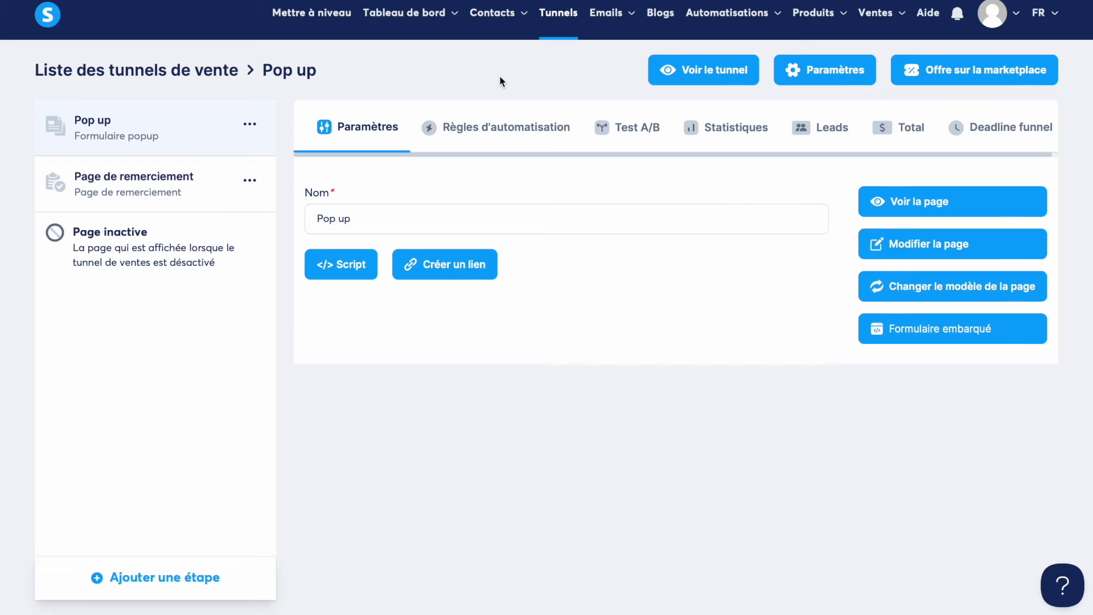
# Step: Switch to the WordPress dashboard and search for "wpcode" among the extensions that can be added
pyautogui.moveTo(727, 13)
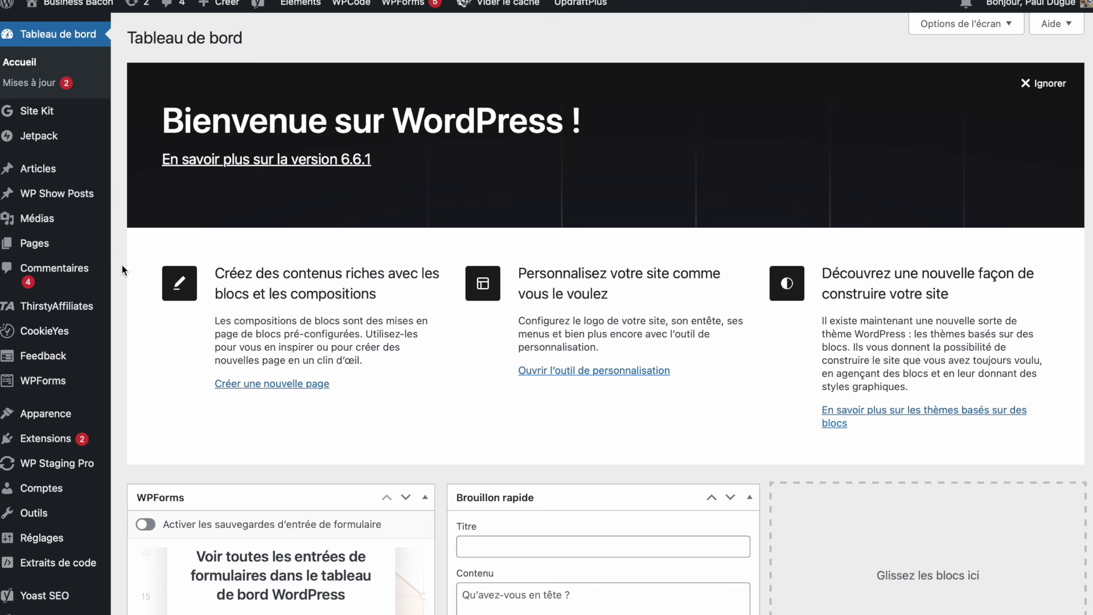
pyautogui.moveTo(52, 438)
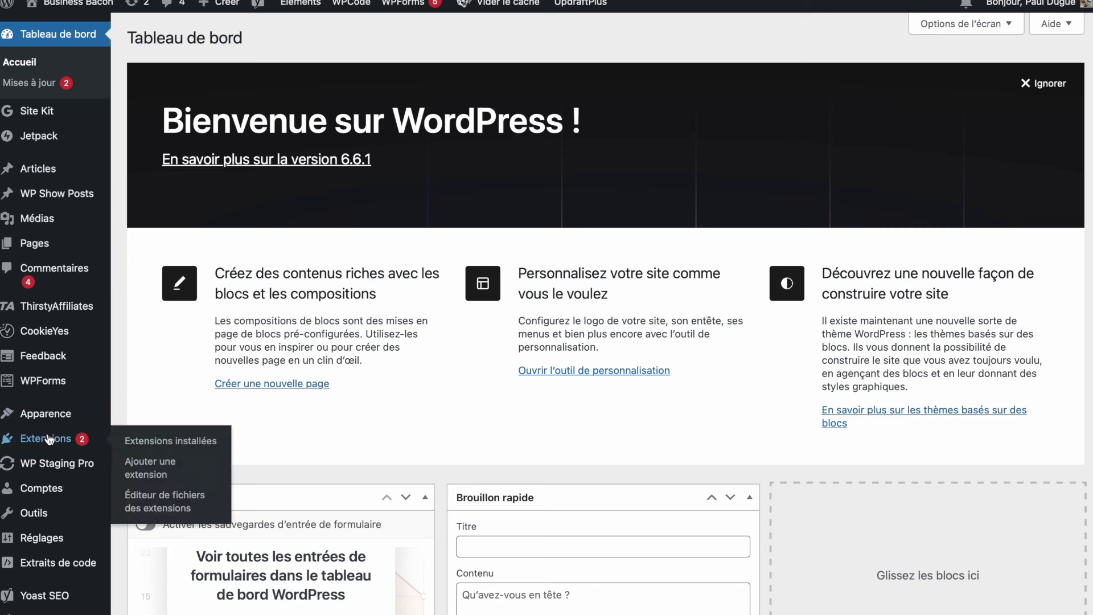
pyautogui.click(151, 471)
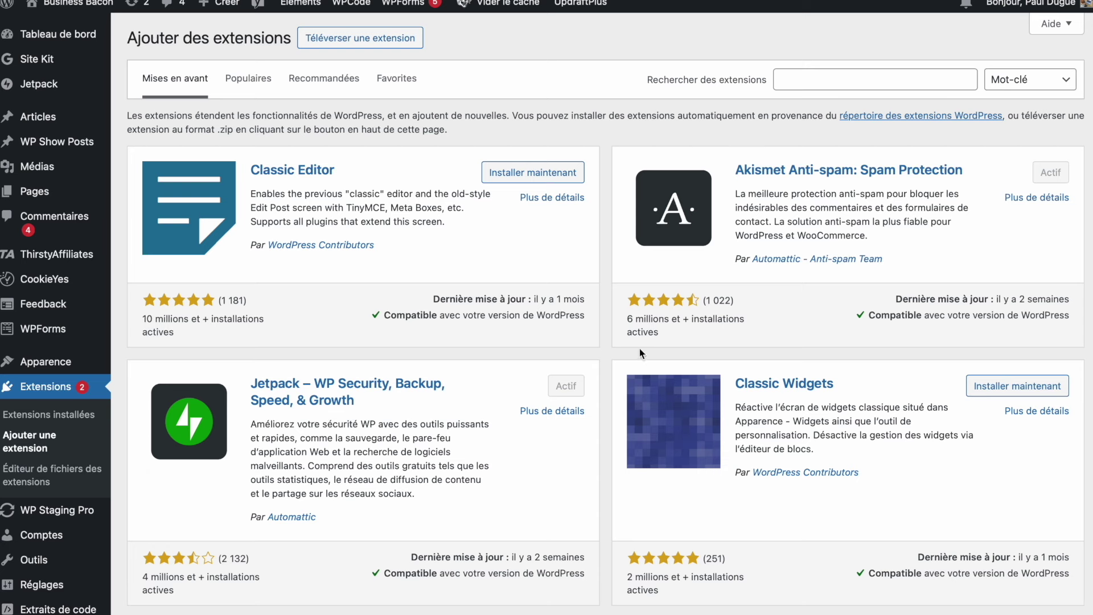
pyautogui.click(831, 74)
pyautogui.write('wpcode')
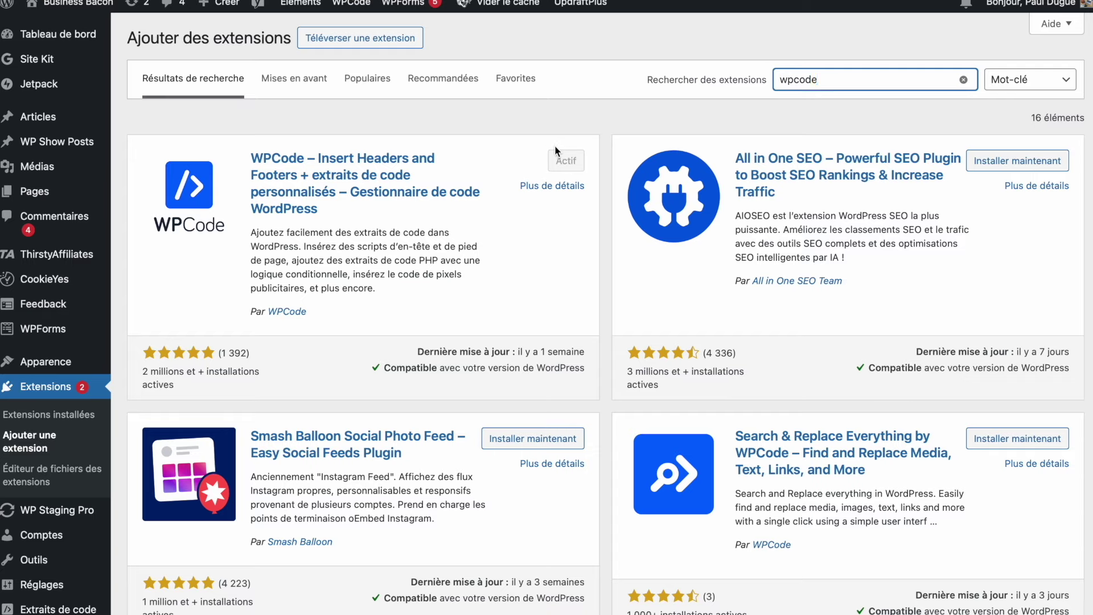
# Step: Open the "En-tête et pied de page" page of WPCode's Extraits de code in WordPress
pyautogui.scroll(-3, 42, 335)
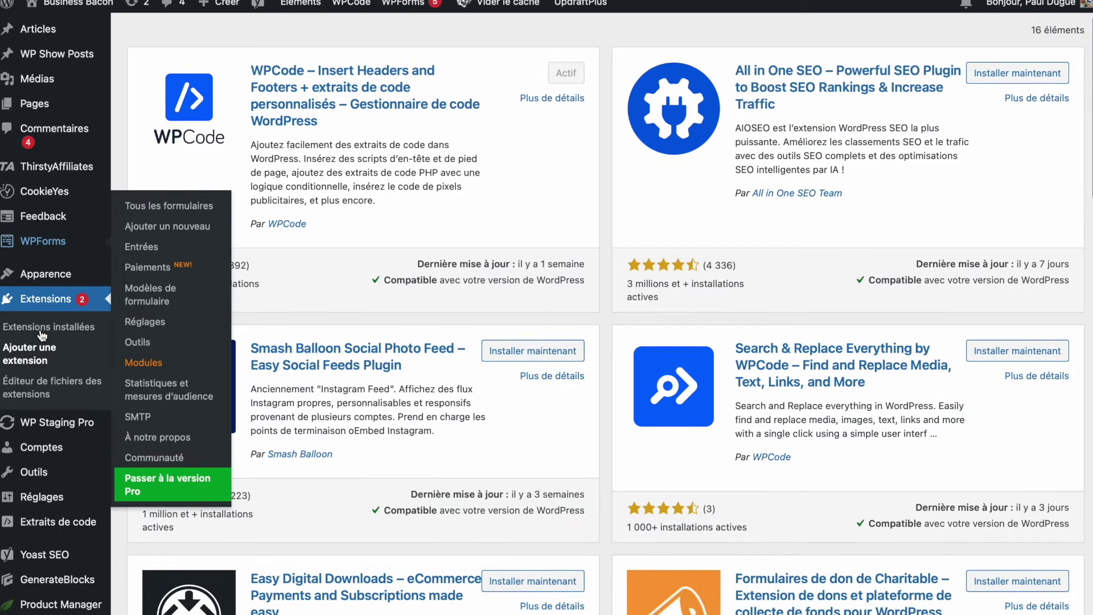
pyautogui.scroll(-2, 51, 302)
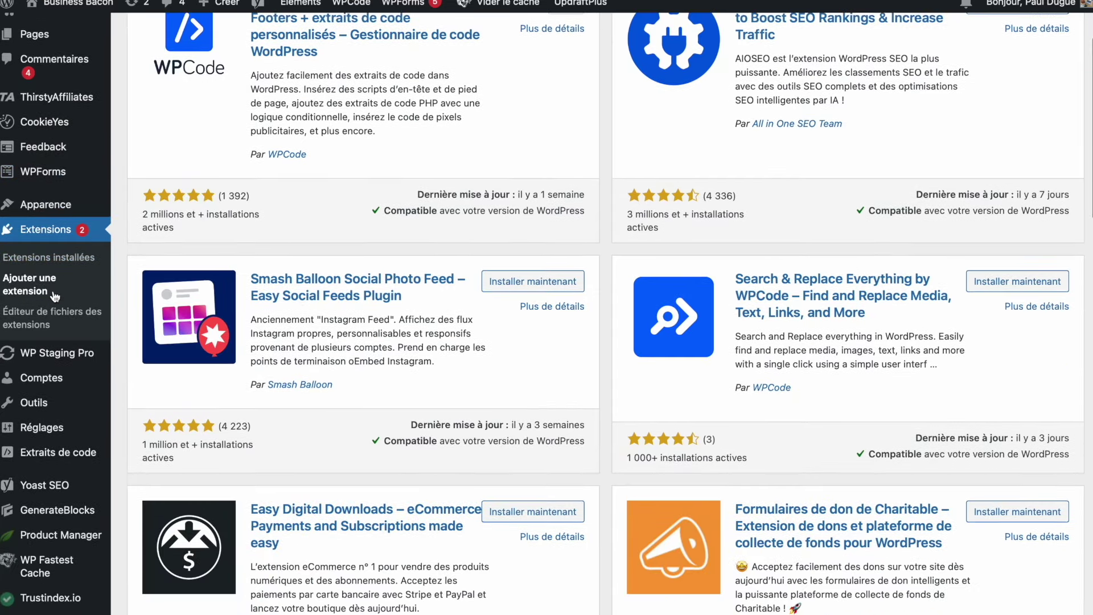
pyautogui.scroll(-2, 80, 239)
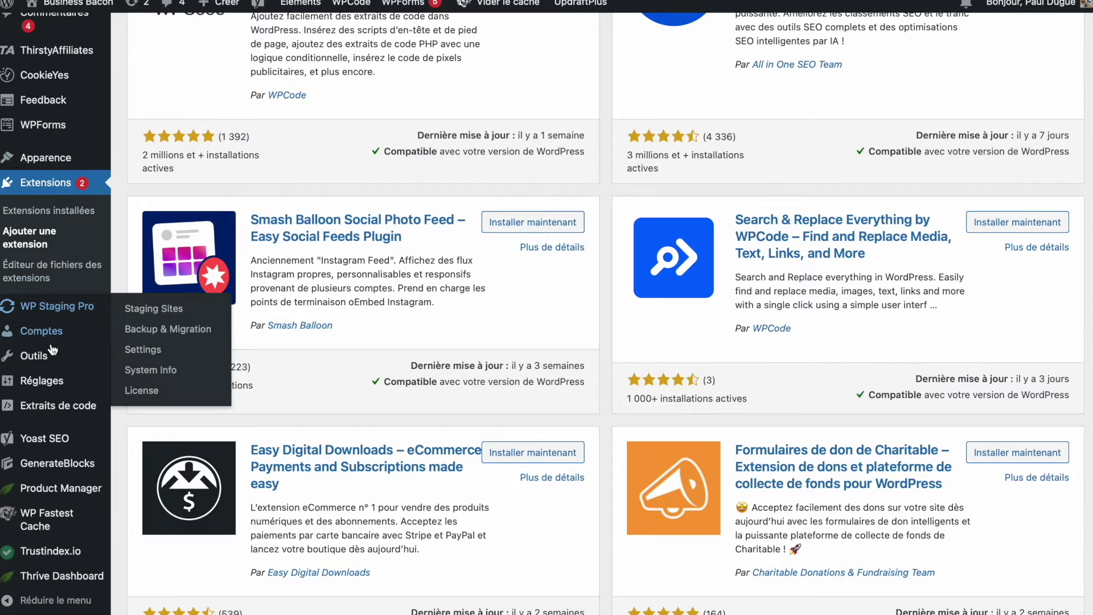
pyautogui.moveTo(38, 389)
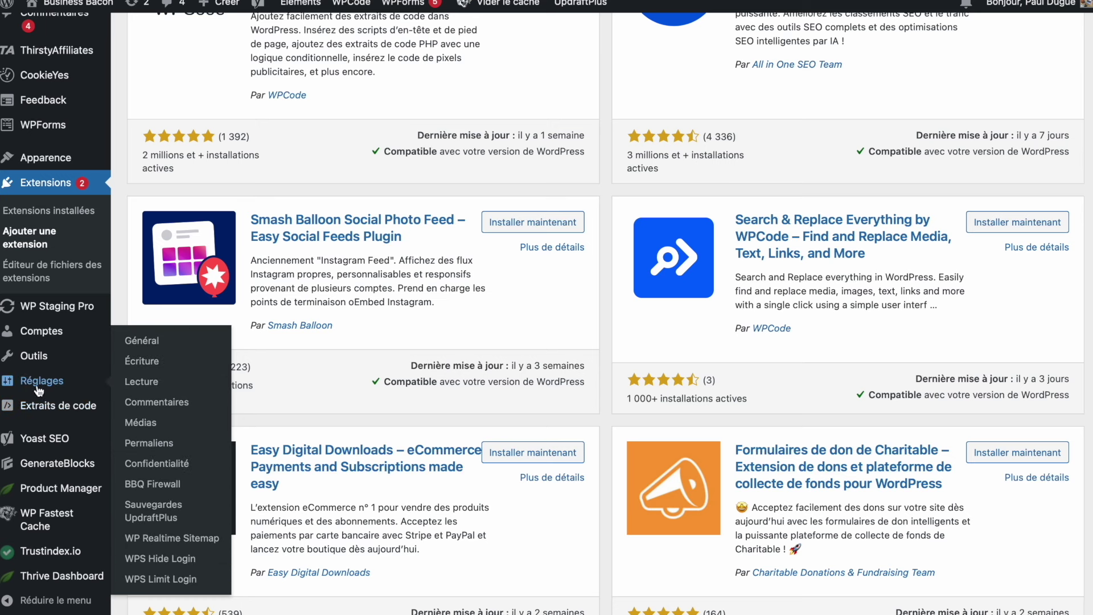
pyautogui.moveTo(34, 411)
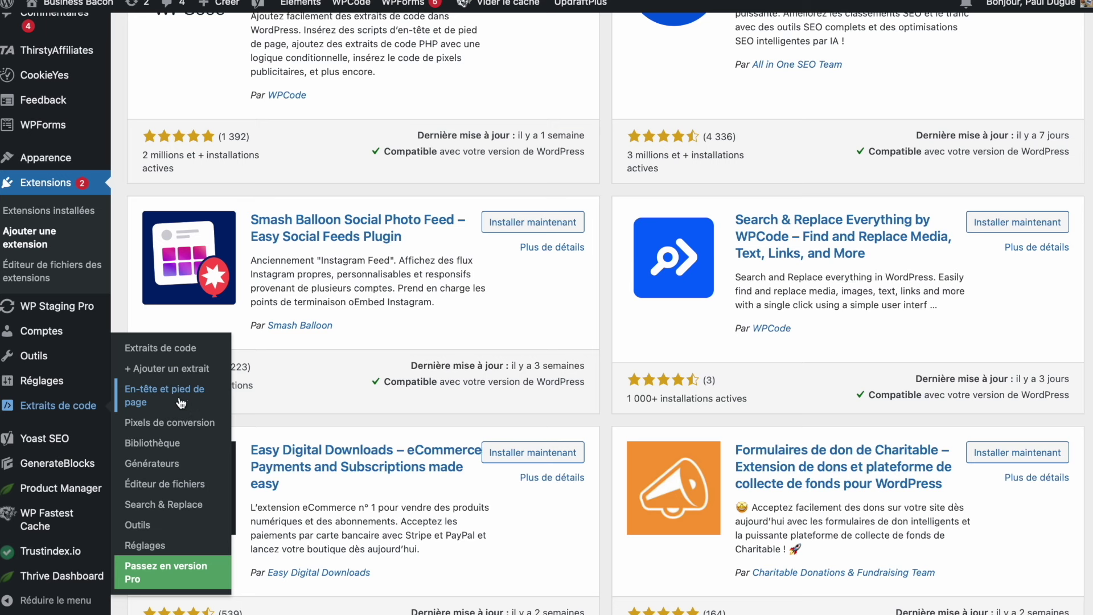
pyautogui.click(151, 404)
pyautogui.scroll(-3, 760, 112)
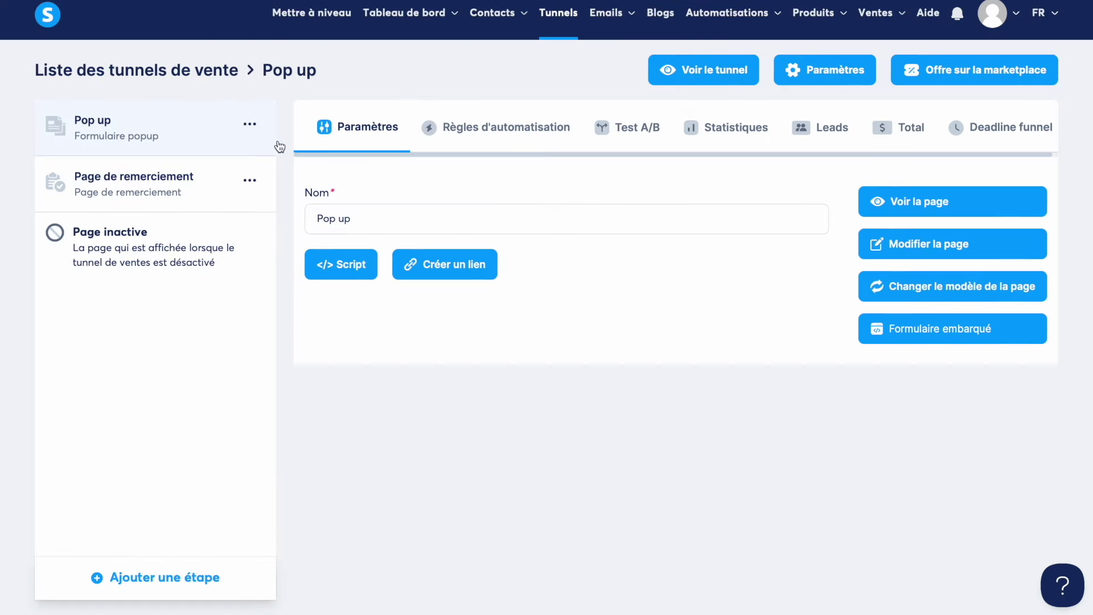
# Step: Copy the Pop up step's script tag to the clipboard and go through WPCode's global header and body code areas in WordPress
pyautogui.click(341, 267)
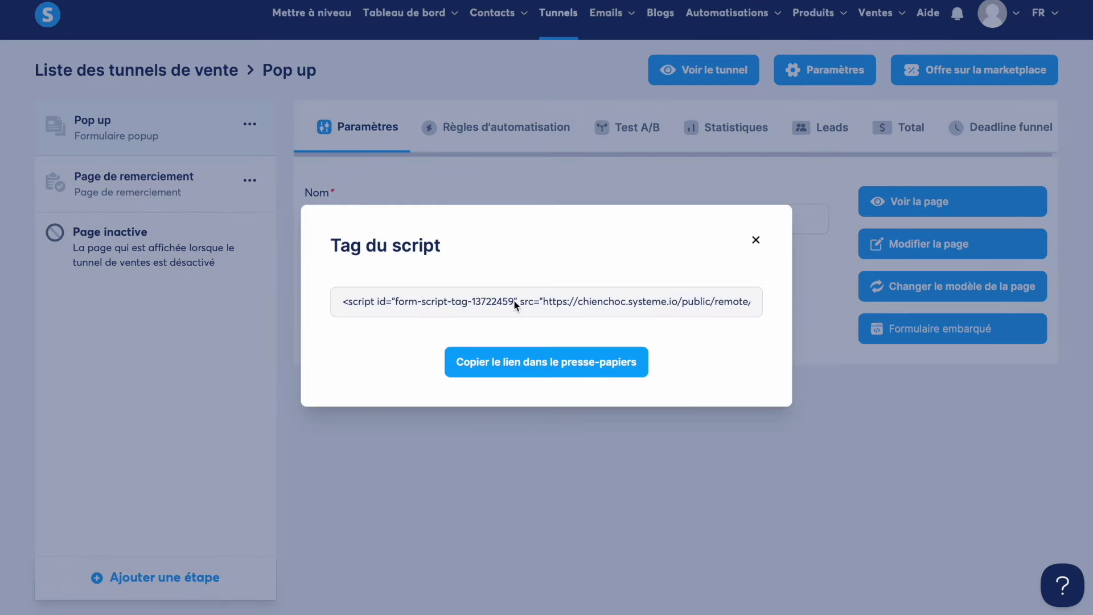
pyautogui.click(541, 370)
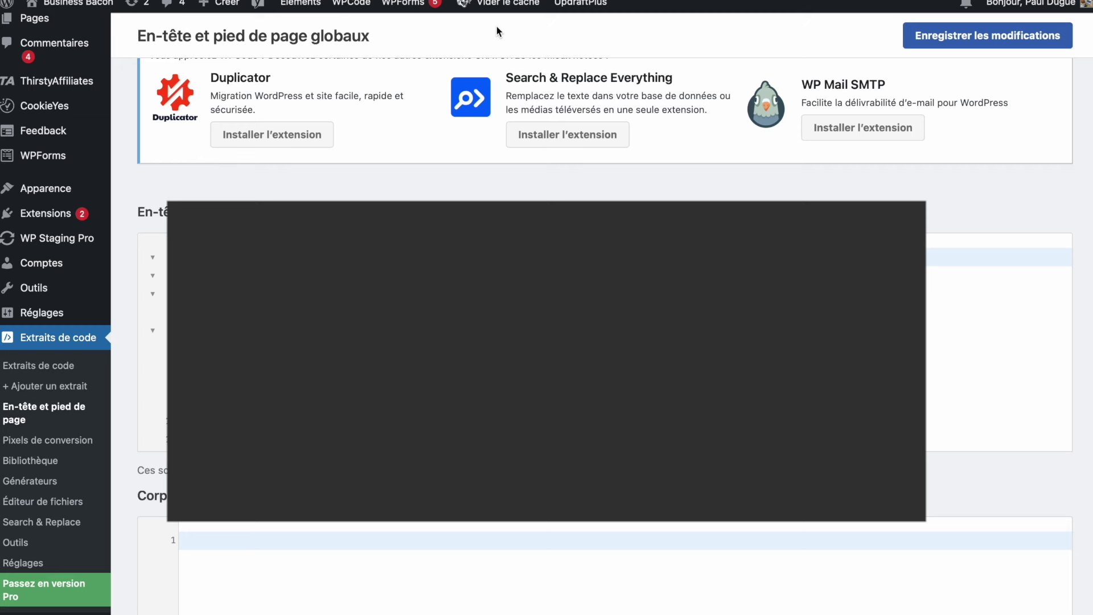
pyautogui.scroll(3, 443, 174)
pyautogui.scroll(-5, 444, 173)
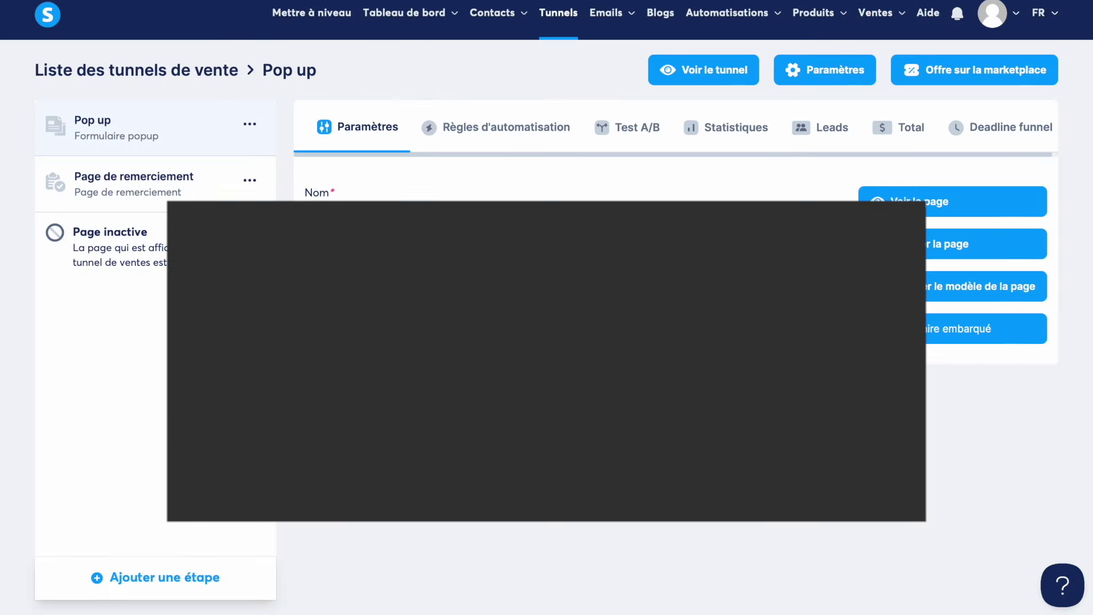
# Step: Return to the funnel's Pop up step in systeme.io, edit its page and display the page settings
pyautogui.moveTo(467, 64)
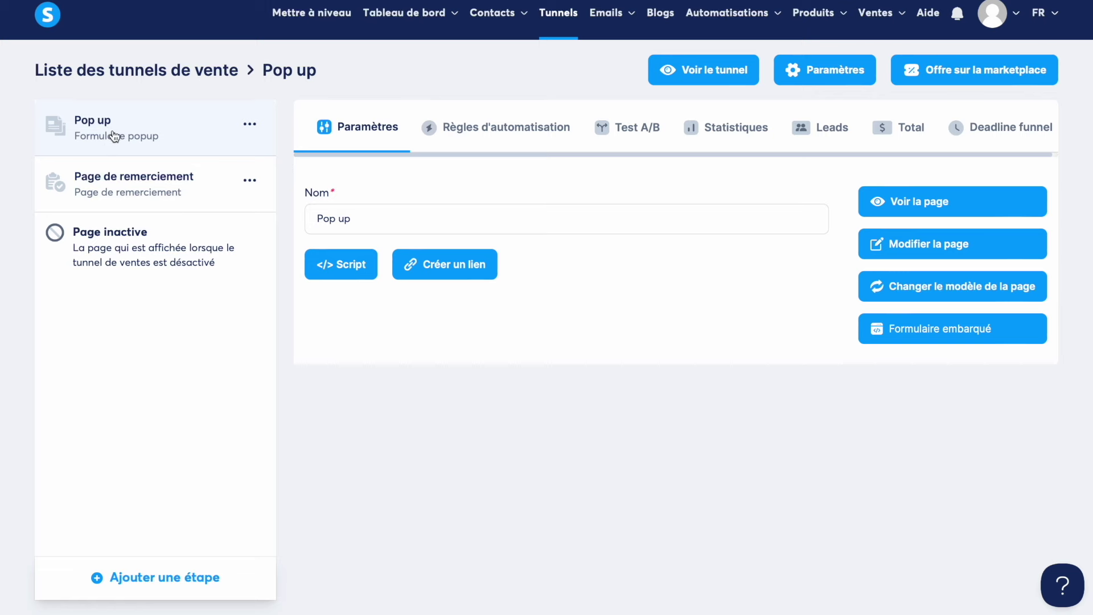
pyautogui.click(934, 244)
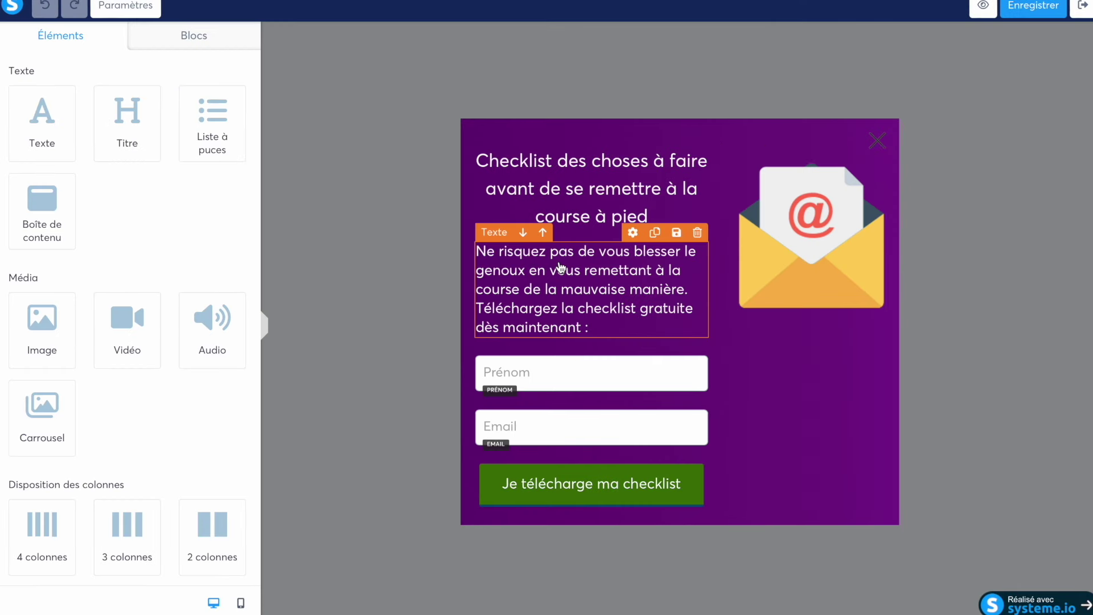
pyautogui.click(123, 8)
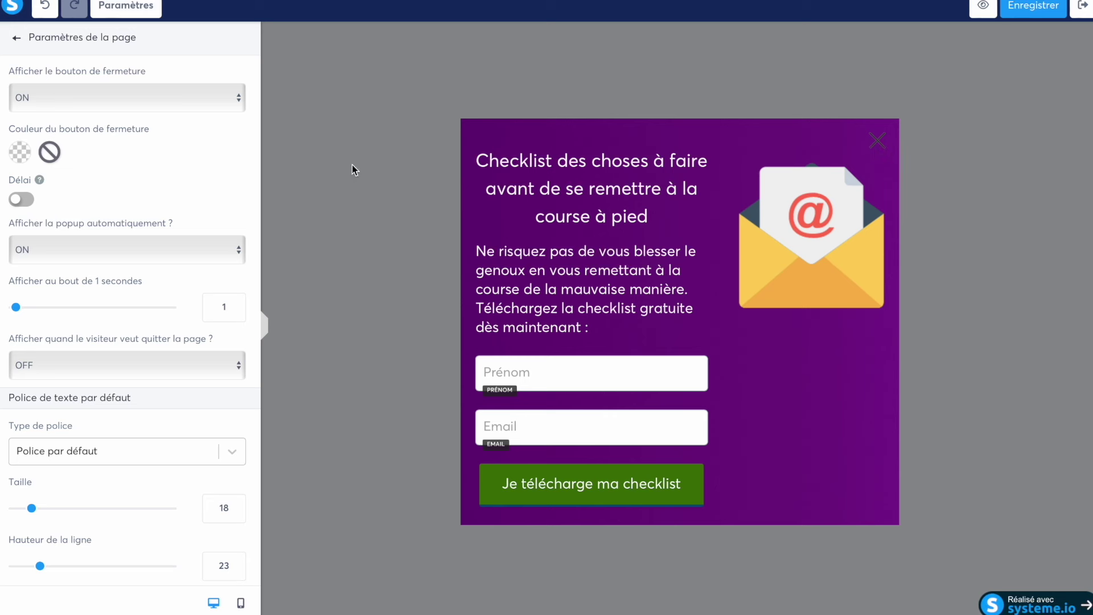
# Step: Try out the popup's Délai option for repeating the display after a number of days, and switch it off again
pyautogui.click(21, 200)
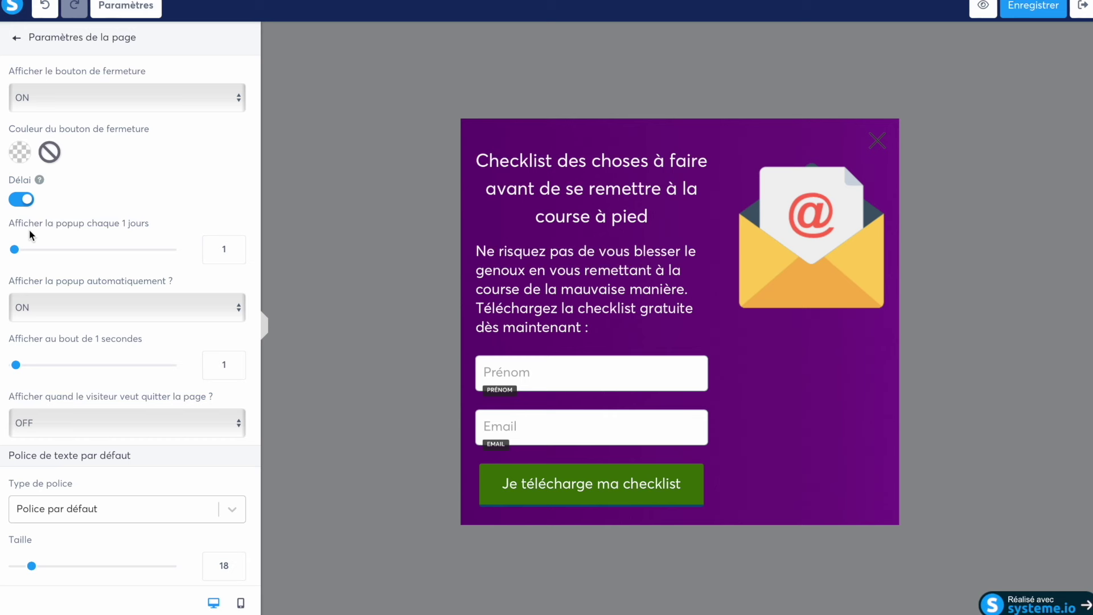
pyautogui.click(21, 200)
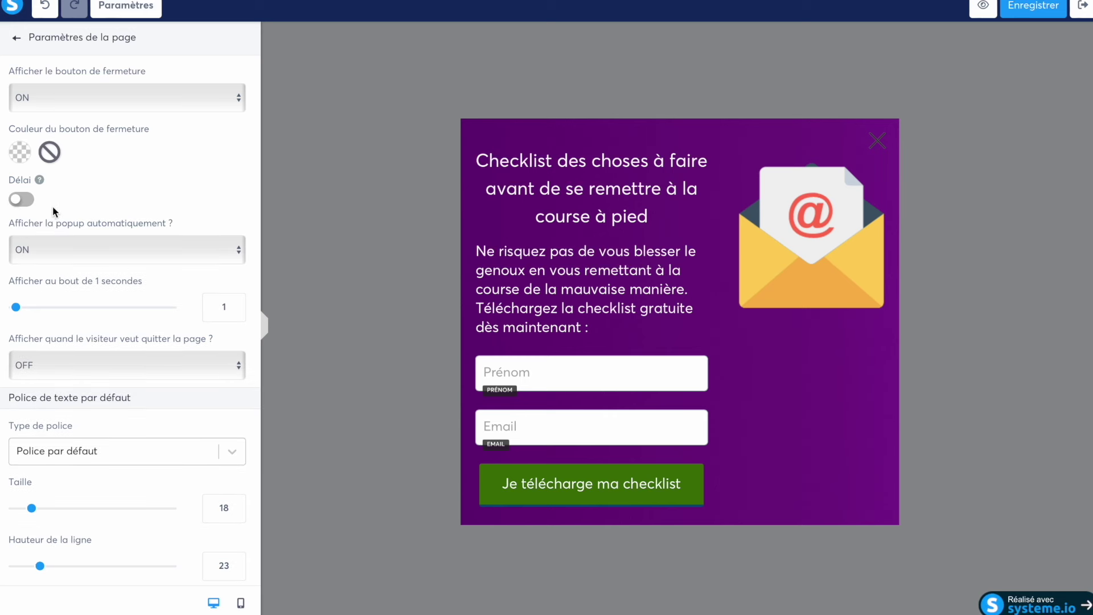
pyautogui.click(22, 200)
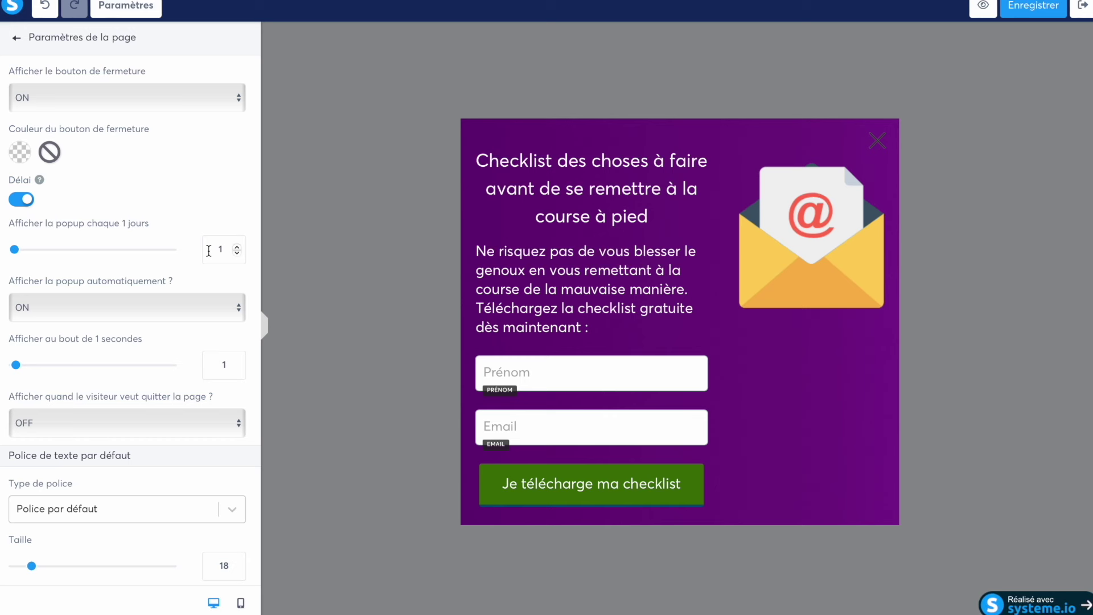
pyautogui.click(236, 246)
pyautogui.click(21, 200)
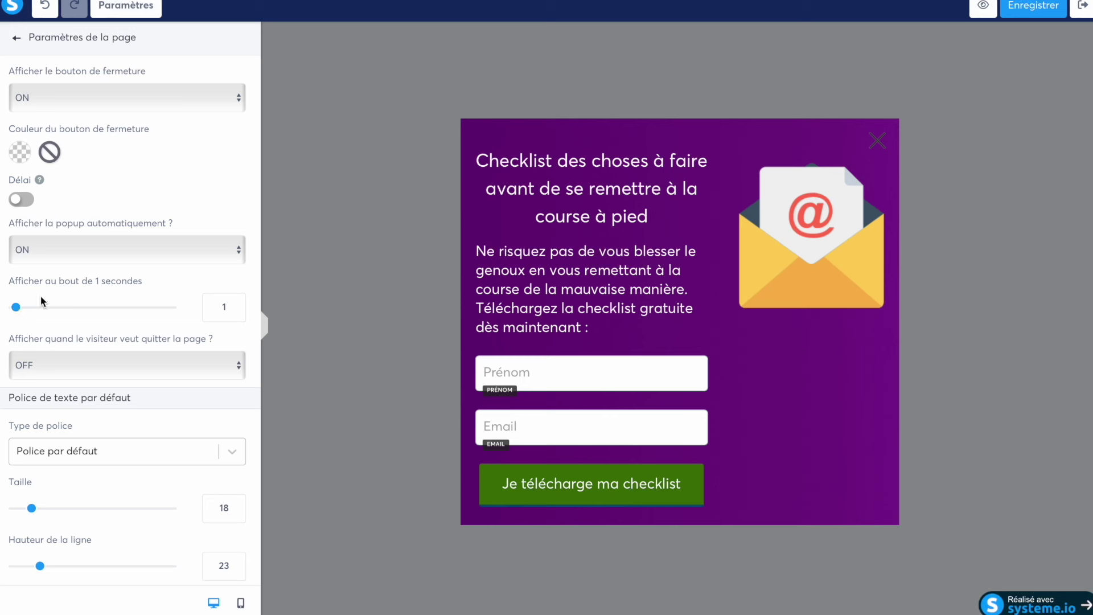
pyautogui.scroll(-1, 97, 319)
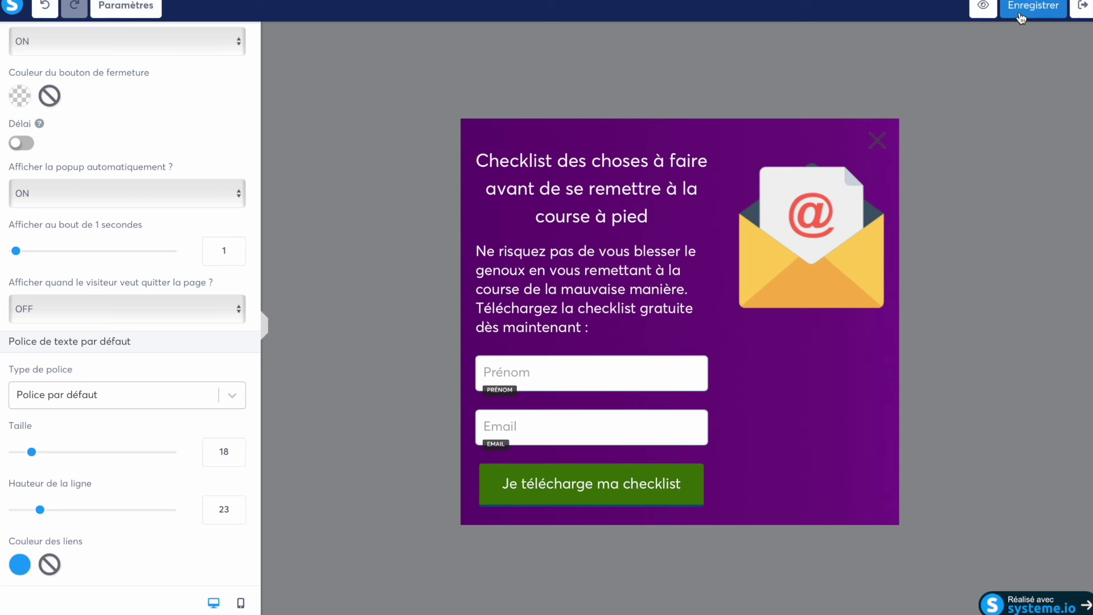
pyautogui.scroll(1, 182, 268)
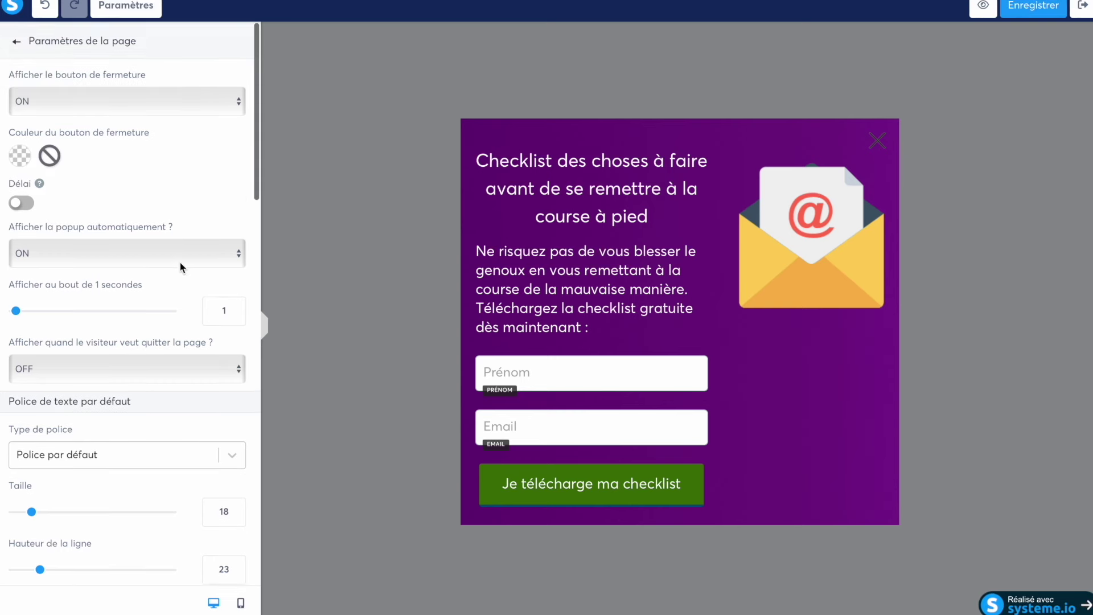
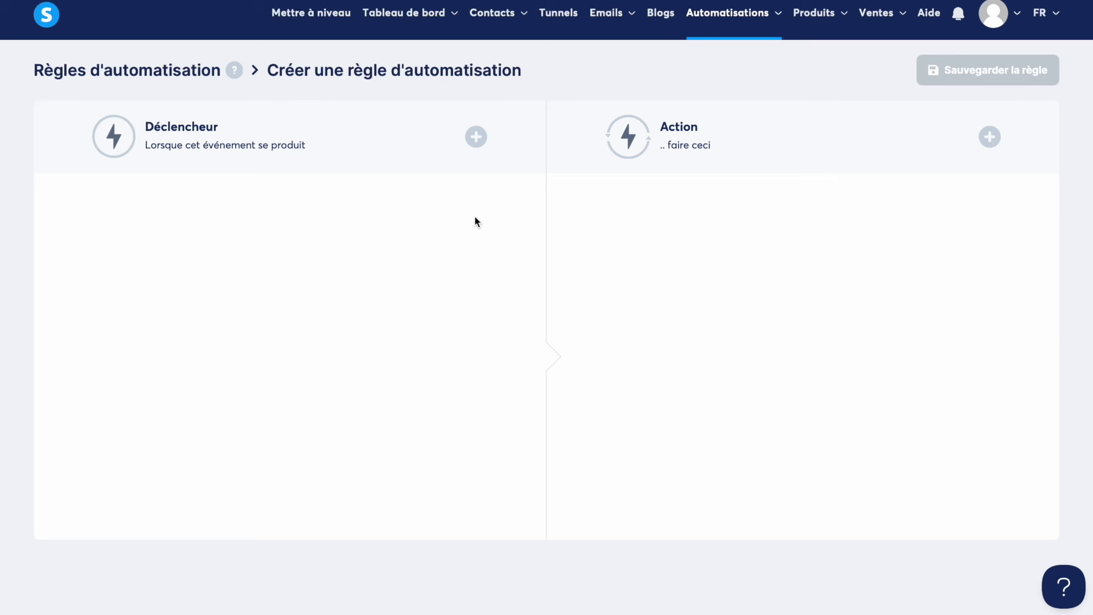
# Step: Add an "Inscription sur la page (optin)" trigger to the automation rule, with funnel "Pop up" and funnel step "Pop up"
pyautogui.click(476, 137)
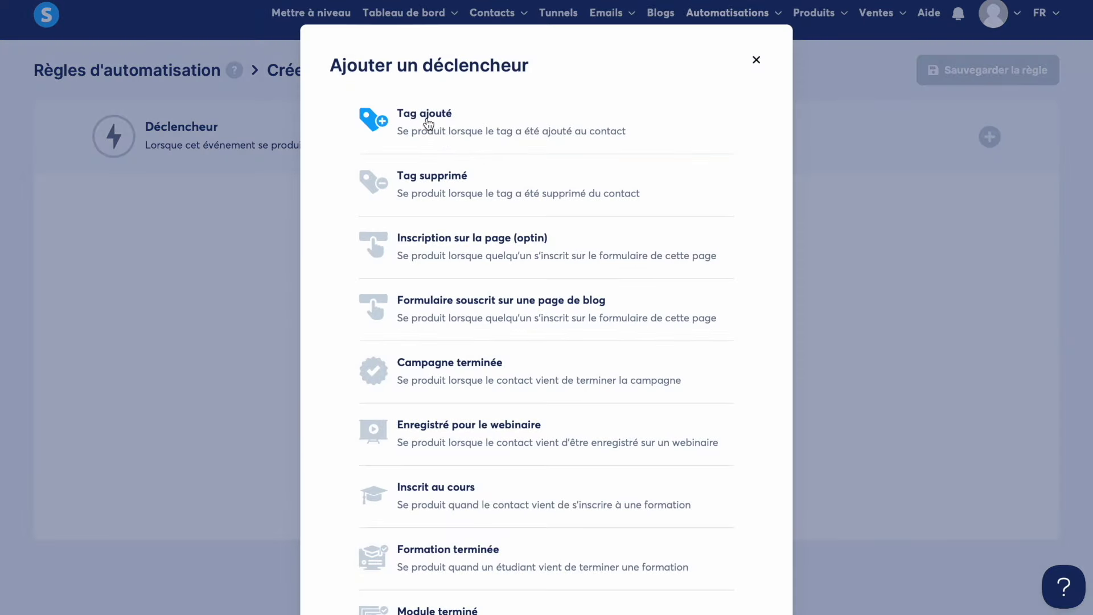
pyautogui.scroll(-1, 455, 188)
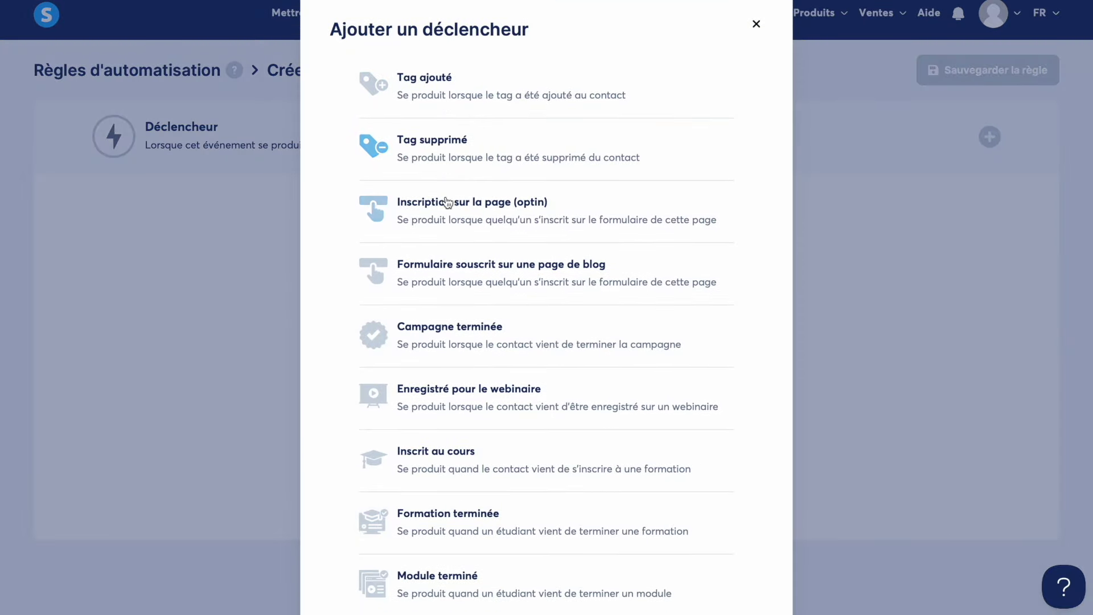
pyautogui.click(532, 213)
pyautogui.click(456, 264)
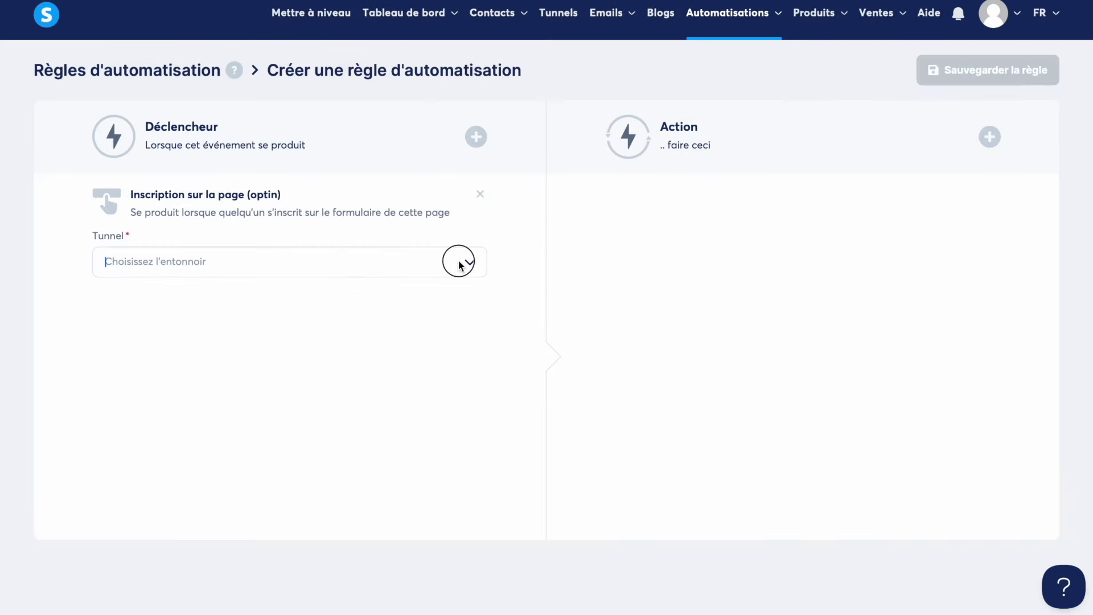
pyautogui.click(354, 298)
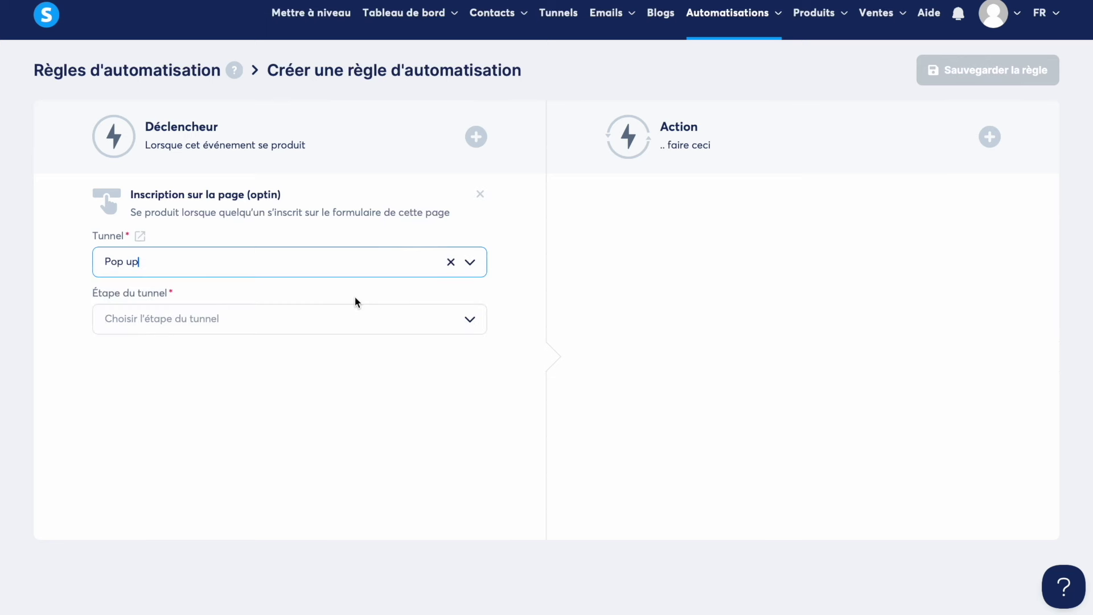
pyautogui.click(468, 324)
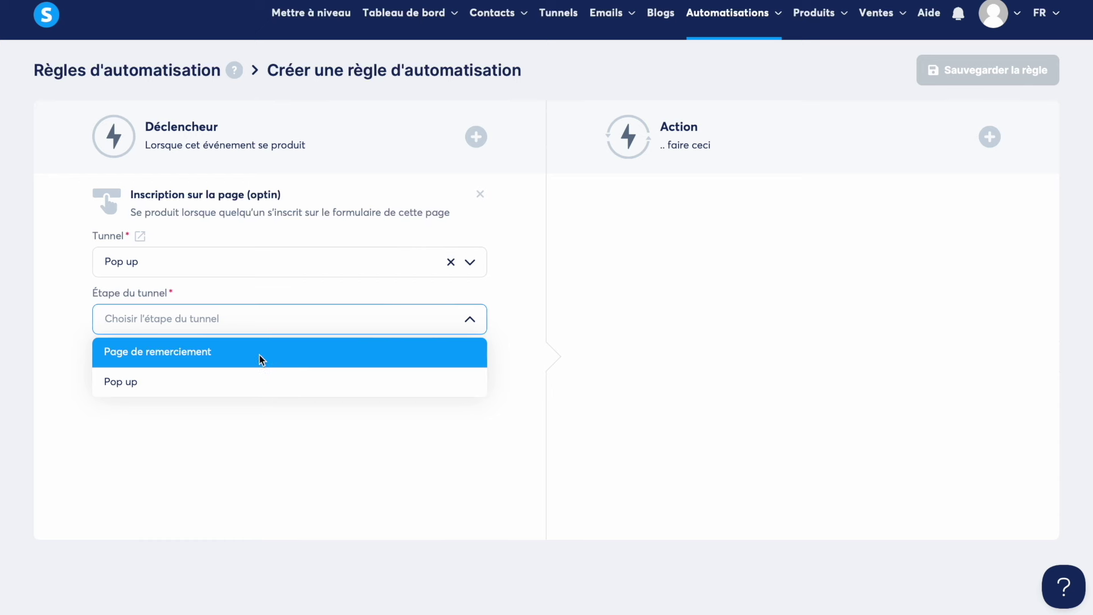
pyautogui.click(149, 390)
pyautogui.click(520, 316)
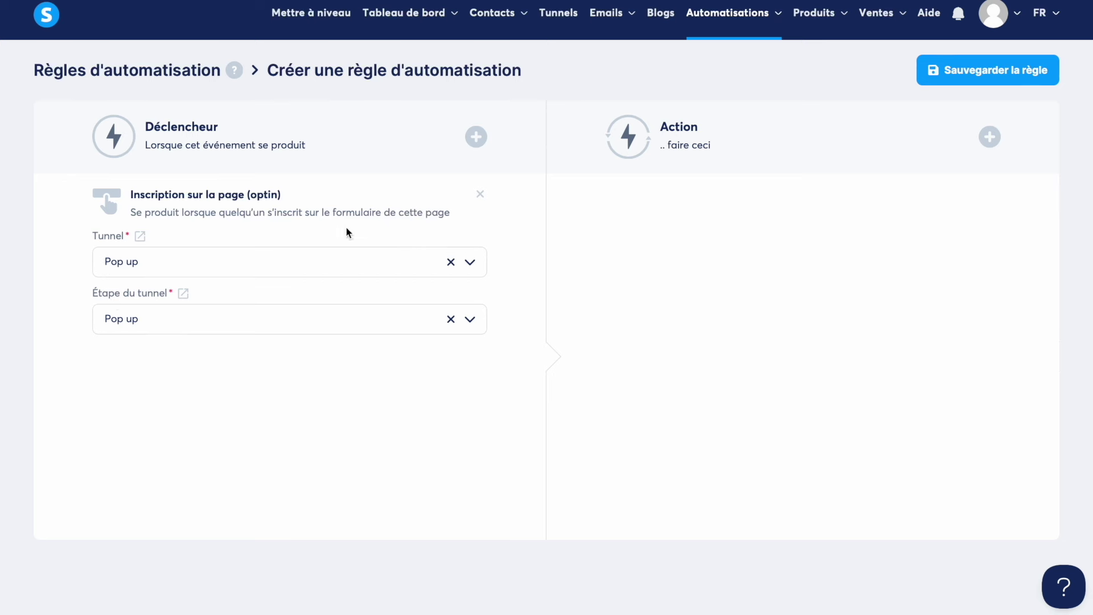
# Step: Add the "Envoyer un email" action to the automation rule
pyautogui.click(989, 137)
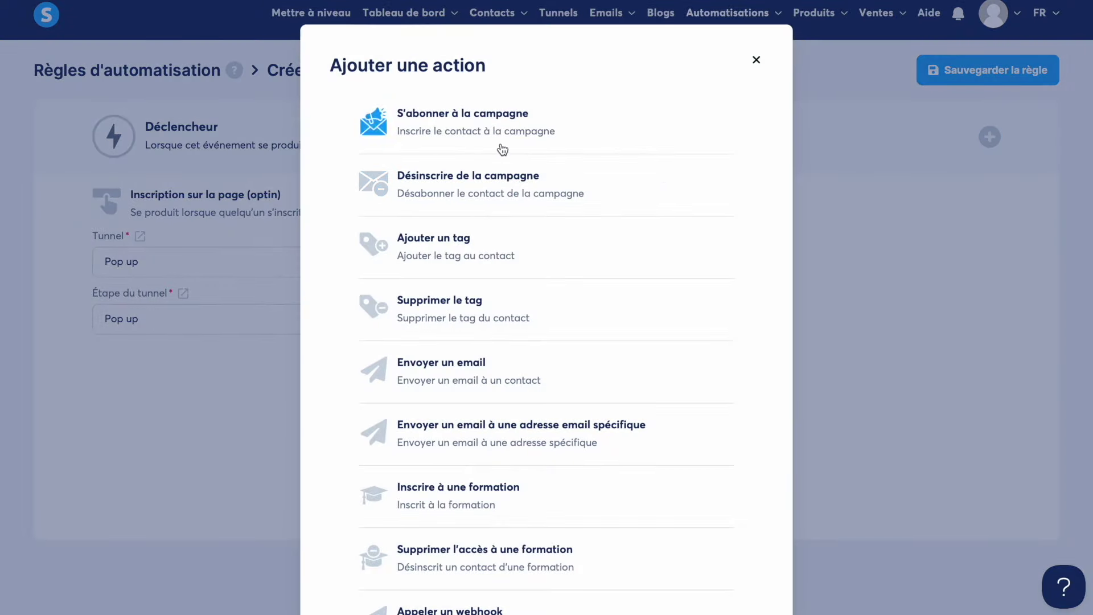
pyautogui.scroll(-2, 512, 227)
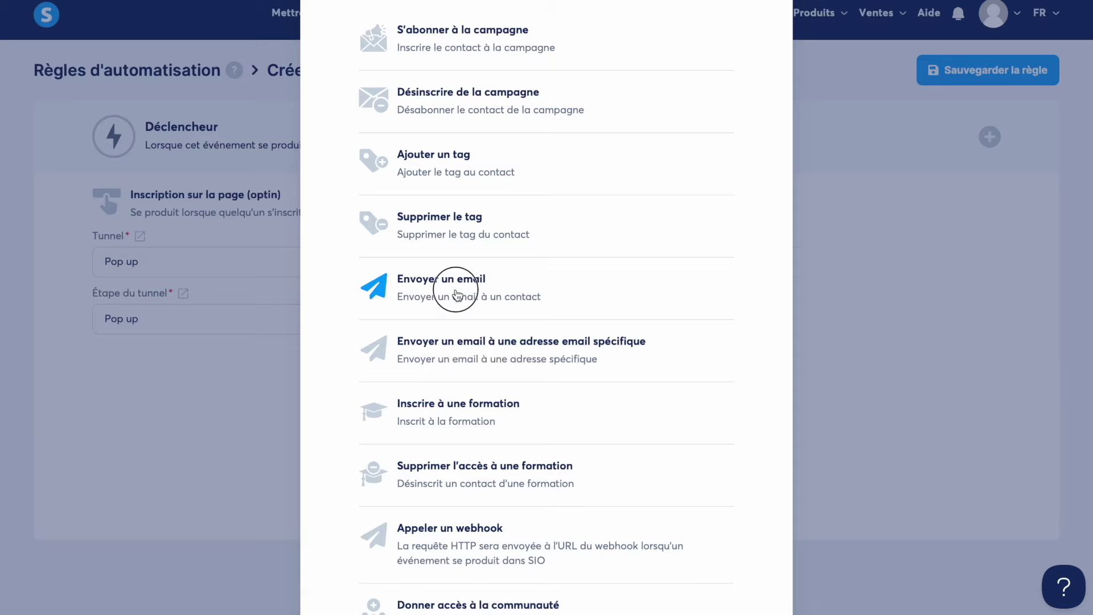
pyautogui.click(458, 295)
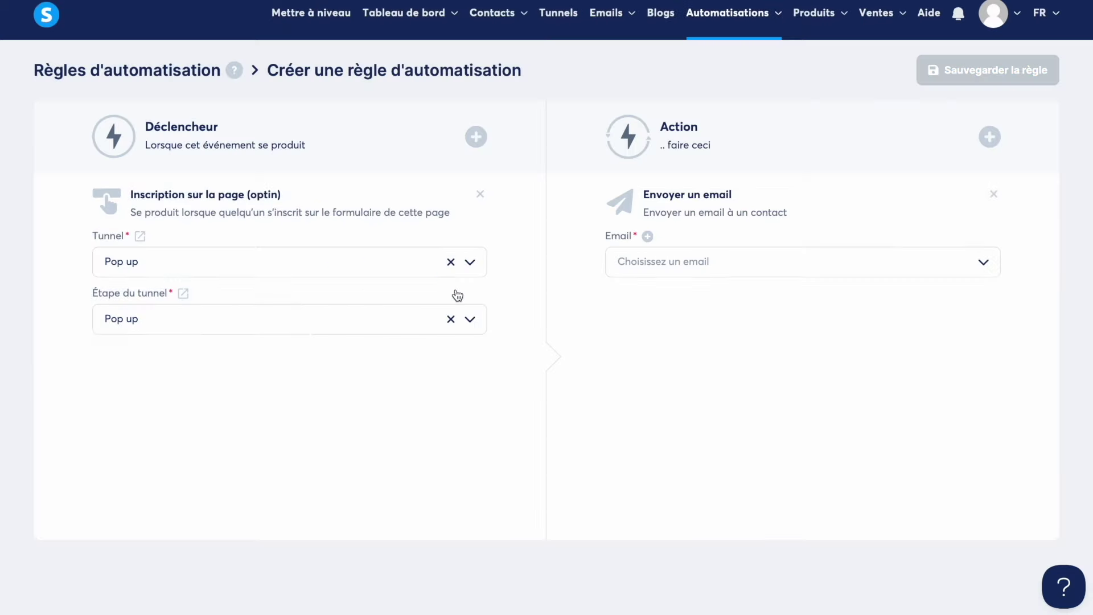
# Step: Create a new email for the action with the subject "Voici votre checklist", leaving the preview text empty
pyautogui.click(648, 237)
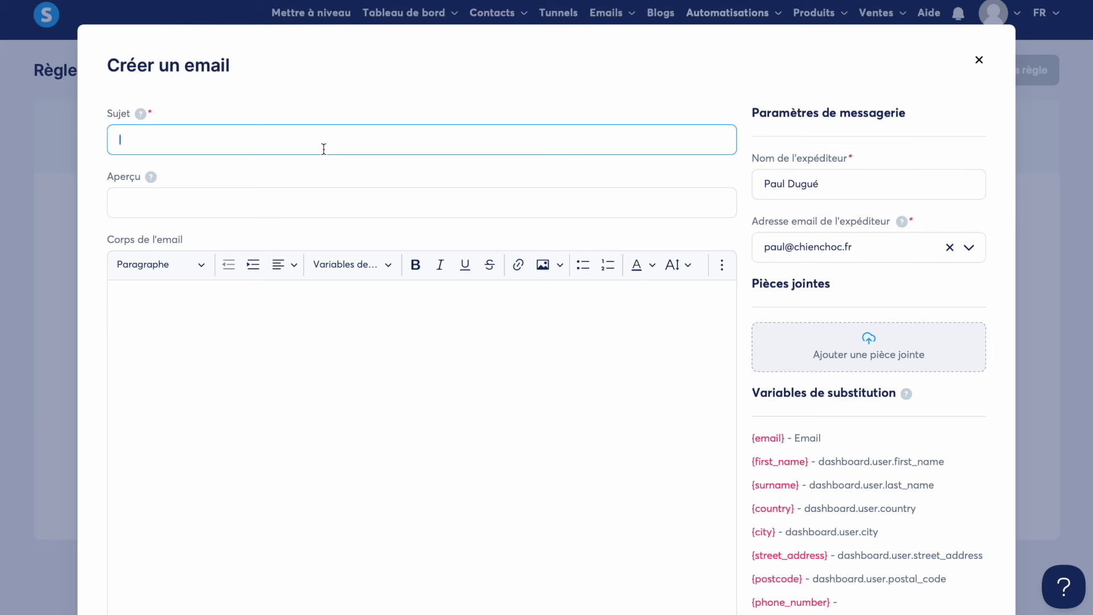
pyautogui.write('Voici votre checklist')
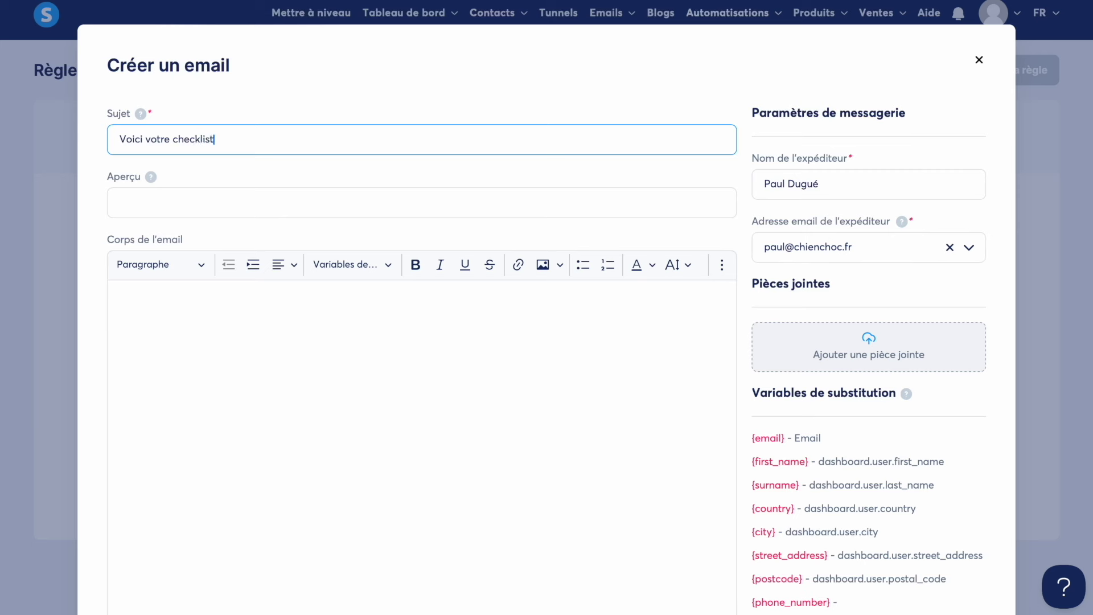
pyautogui.click(335, 201)
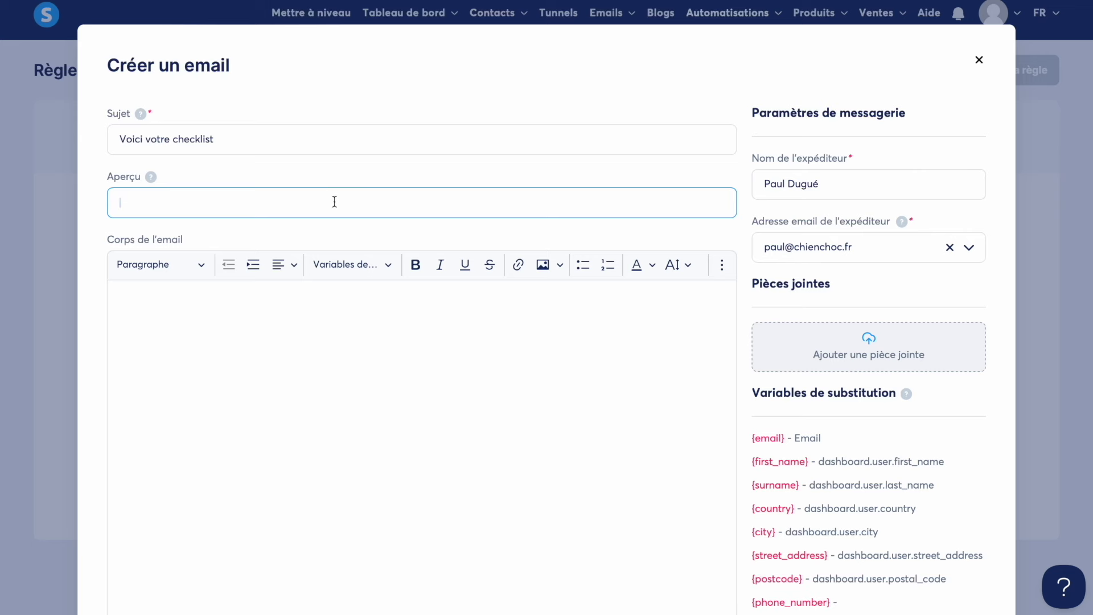
pyautogui.scroll(-2, 359, 222)
# Step: Begin the email body with the greeting "Bonjour", followed by the first_name substitution variable and a comma
pyautogui.click(321, 286)
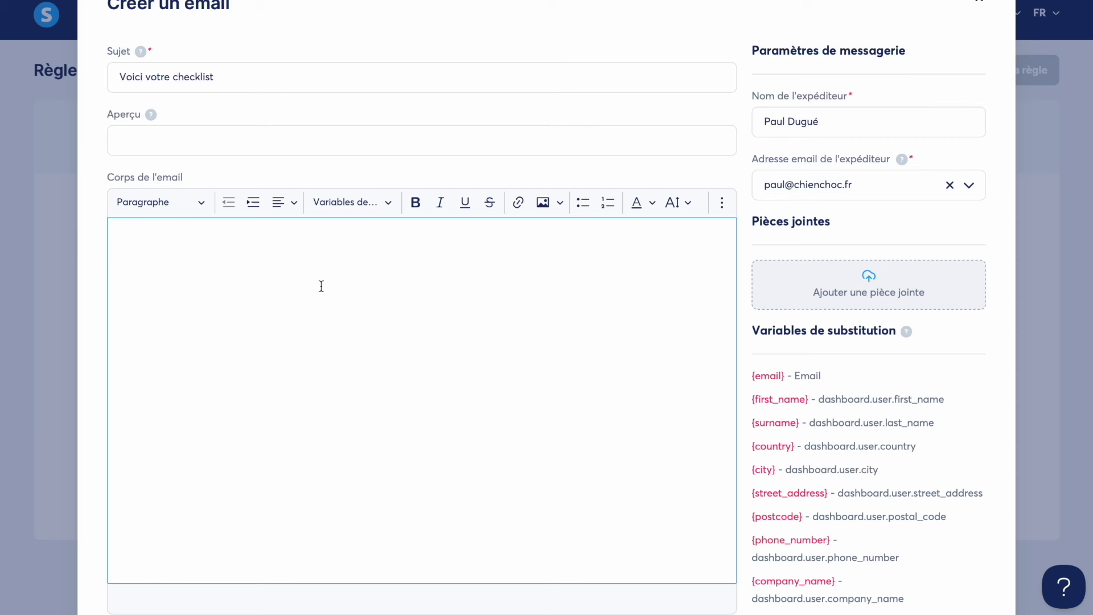
pyautogui.write('Bonjour')
pyautogui.click(390, 203)
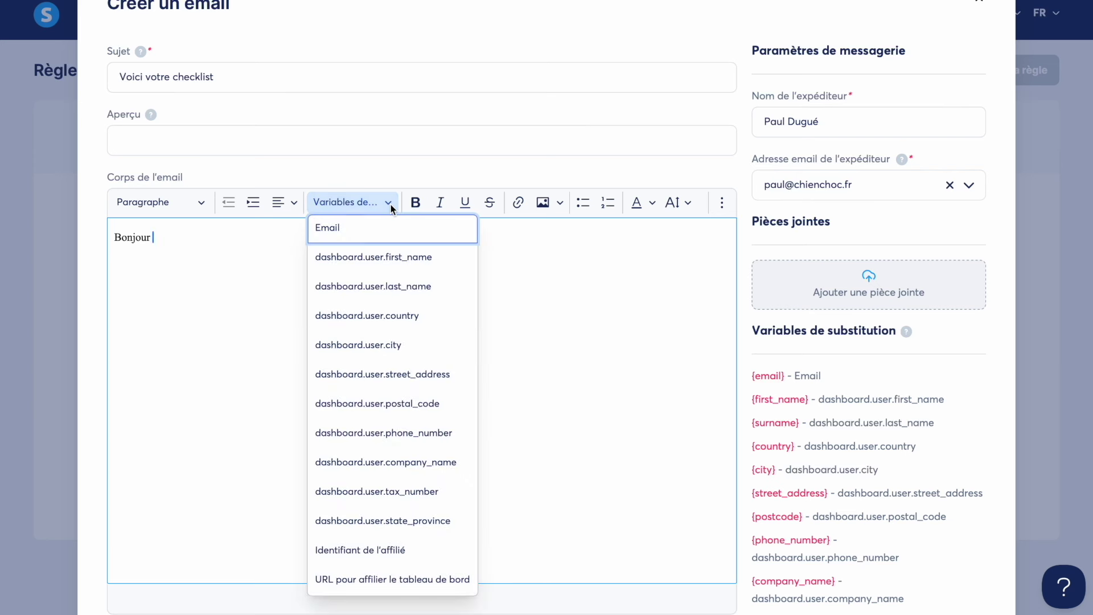
pyautogui.click(391, 204)
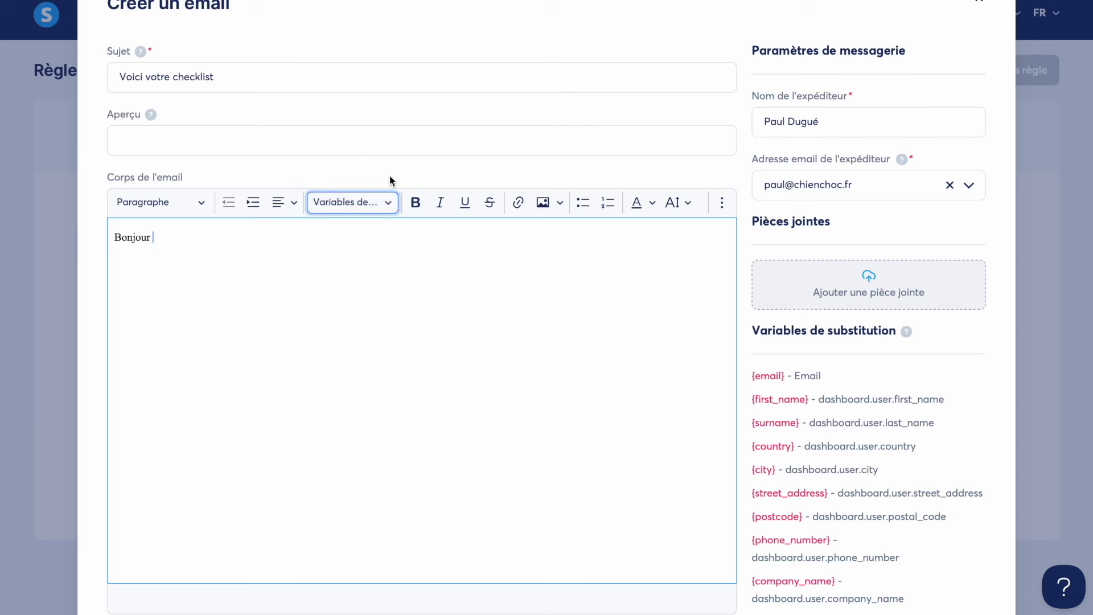
pyautogui.click(388, 206)
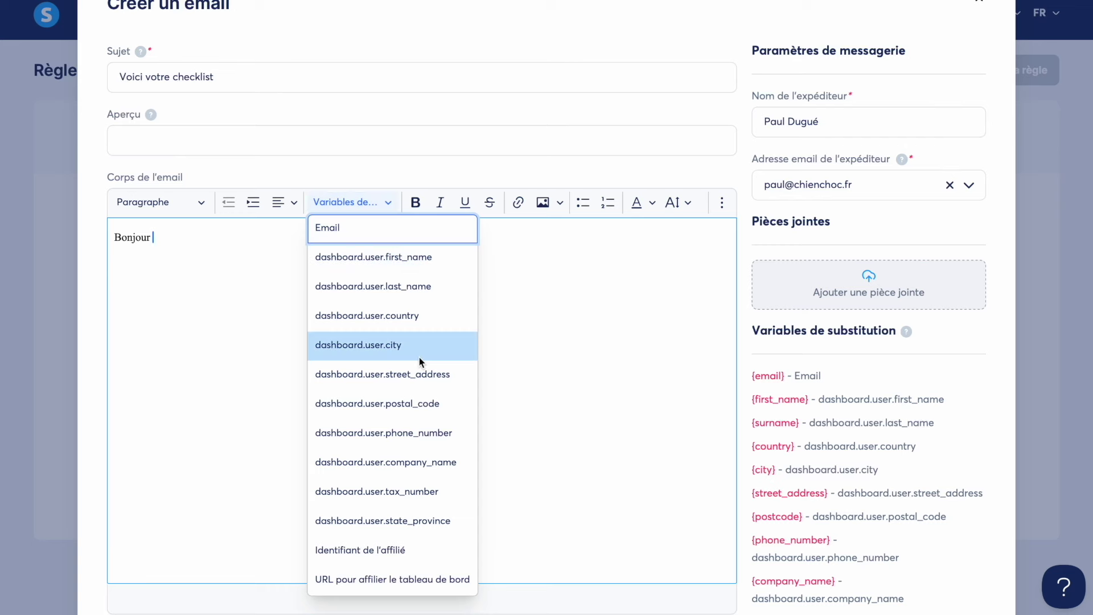
pyautogui.scroll(-1, 419, 356)
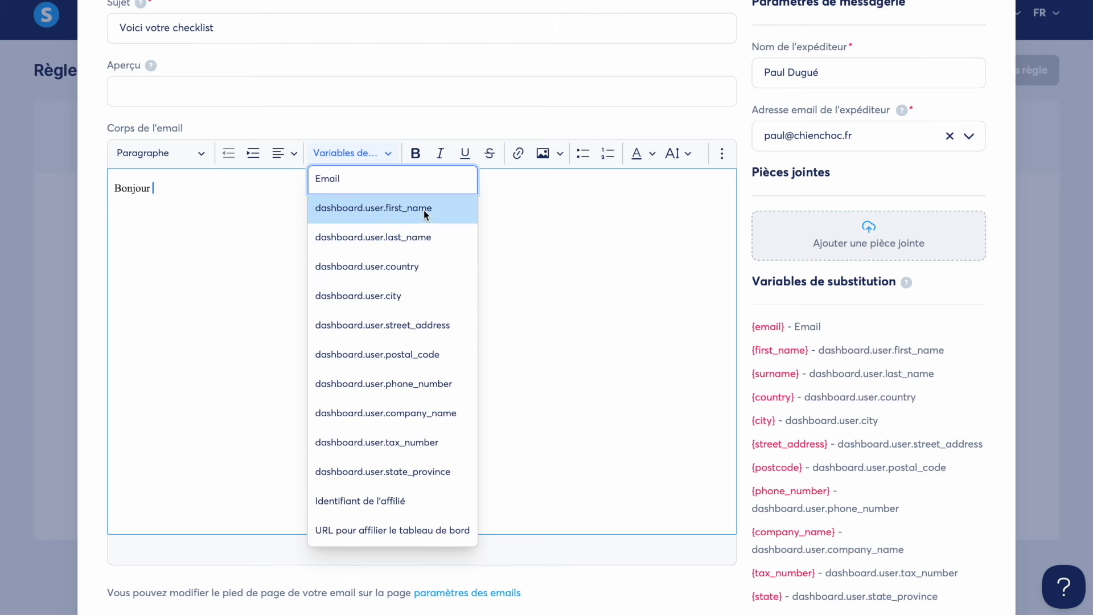
pyautogui.click(385, 207)
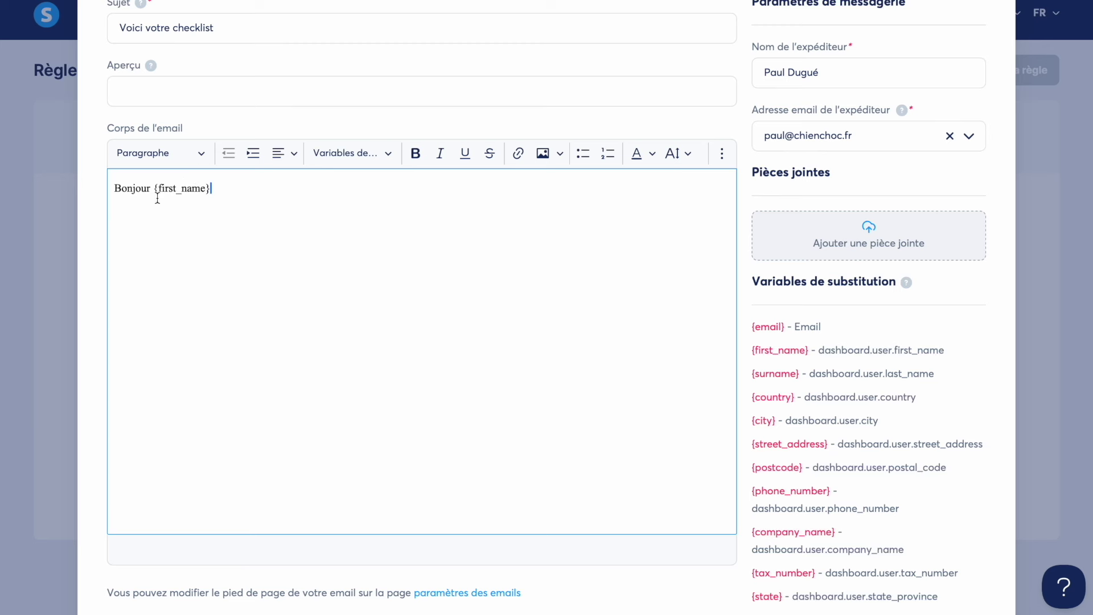
pyautogui.write(',')
# Step: Add the lines "Vous trouverez ci-jointe la checklist" and "Blbla" to the email body, and sign it with the sender's first name
pyautogui.press('Return')
pyautogui.write('Vous trouverez ci-jo')
pyautogui.press('BackSpace')
pyautogui.press('BackSpace')
pyautogui.write('jointe')
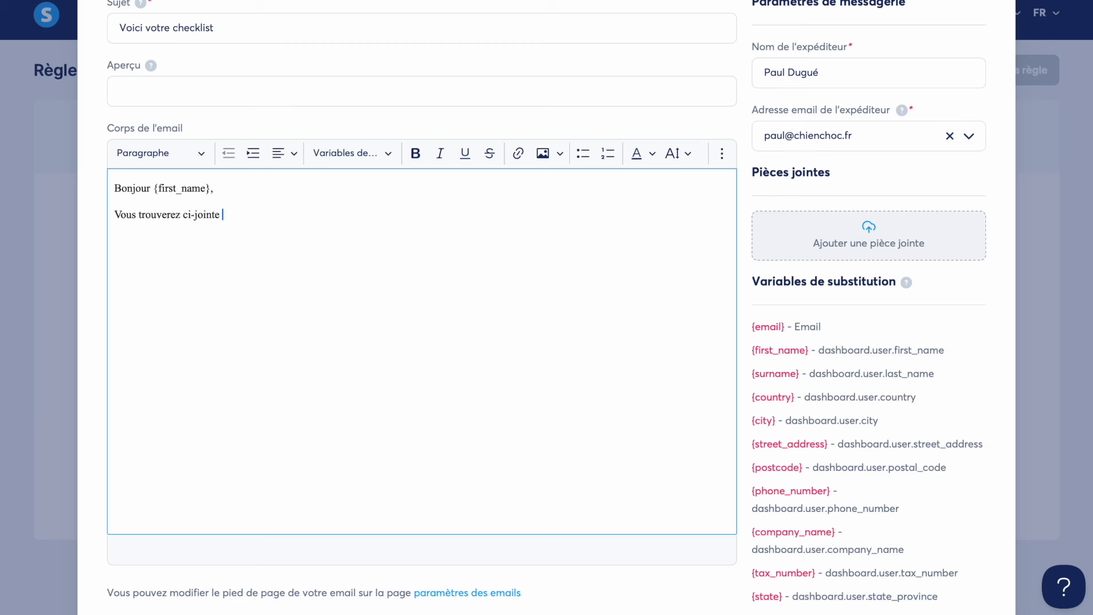
pyautogui.write('la checklist ')
pyautogui.write('Blbla')
pyautogui.press('Return')
pyautogui.press('Return')
pyautogui.press('Return')
pyautogui.press('BackSpace')
pyautogui.press('BackSpace')
pyautogui.write('Paul')
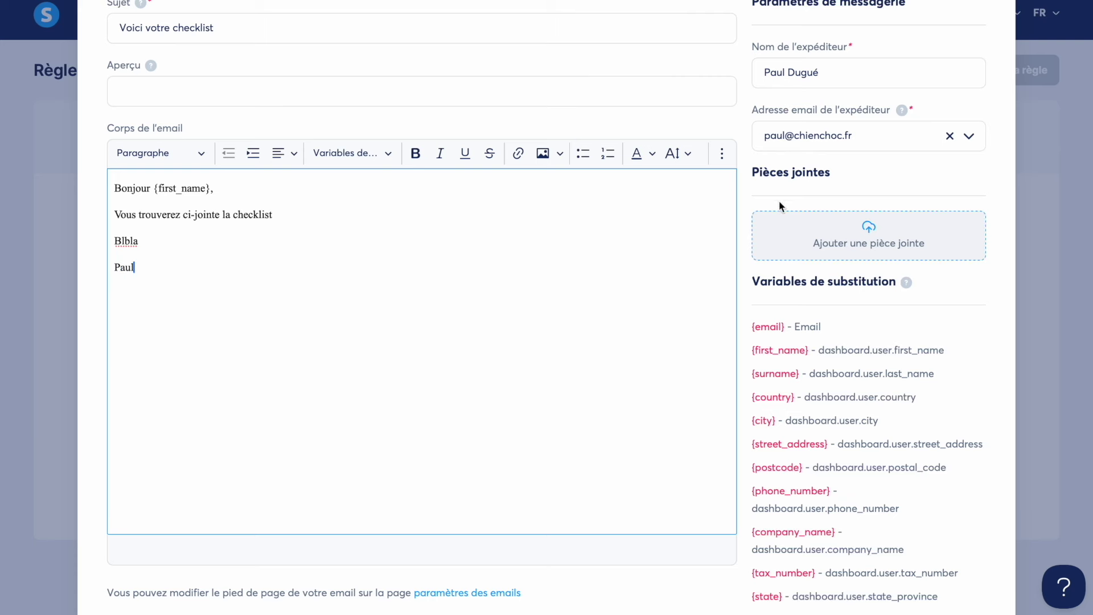
pyautogui.scroll(1, 779, 219)
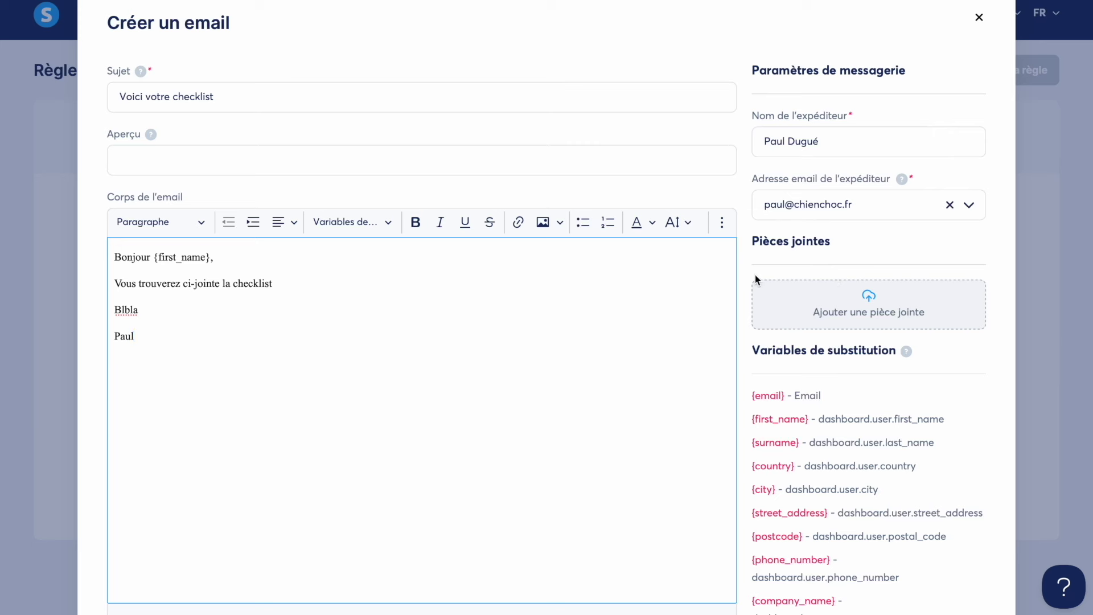
pyautogui.click(163, 305)
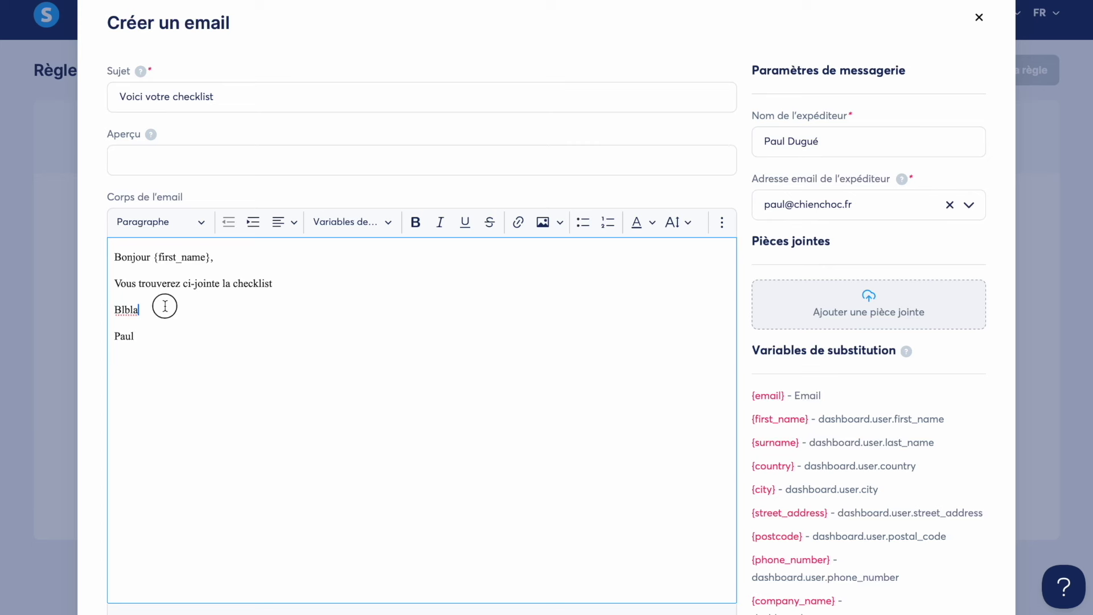
# Step: Extend the checklist line in the email body with the words "en cliquant ici"
pyautogui.click(293, 281)
pyautogui.write('en cliquant ici')
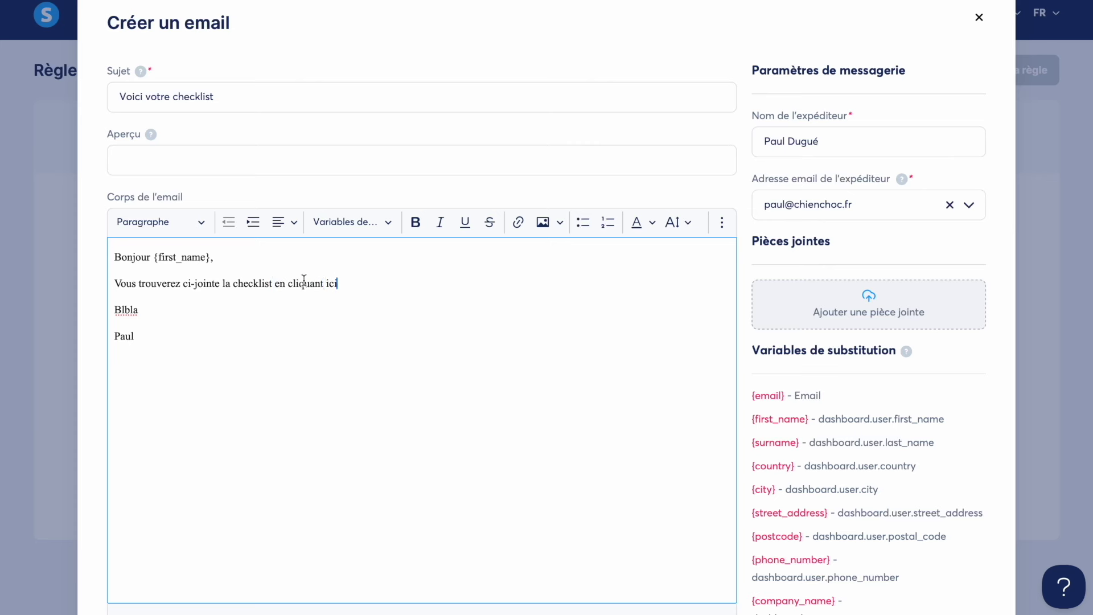
pyautogui.moveTo(340, 286); pyautogui.dragTo(282, 289)
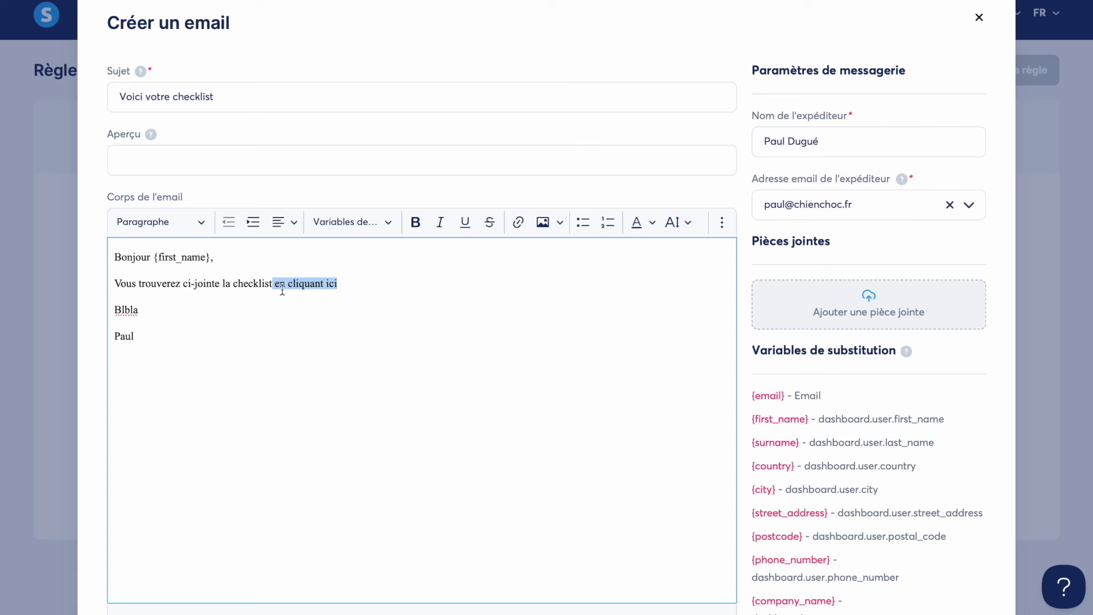
pyautogui.click(518, 222)
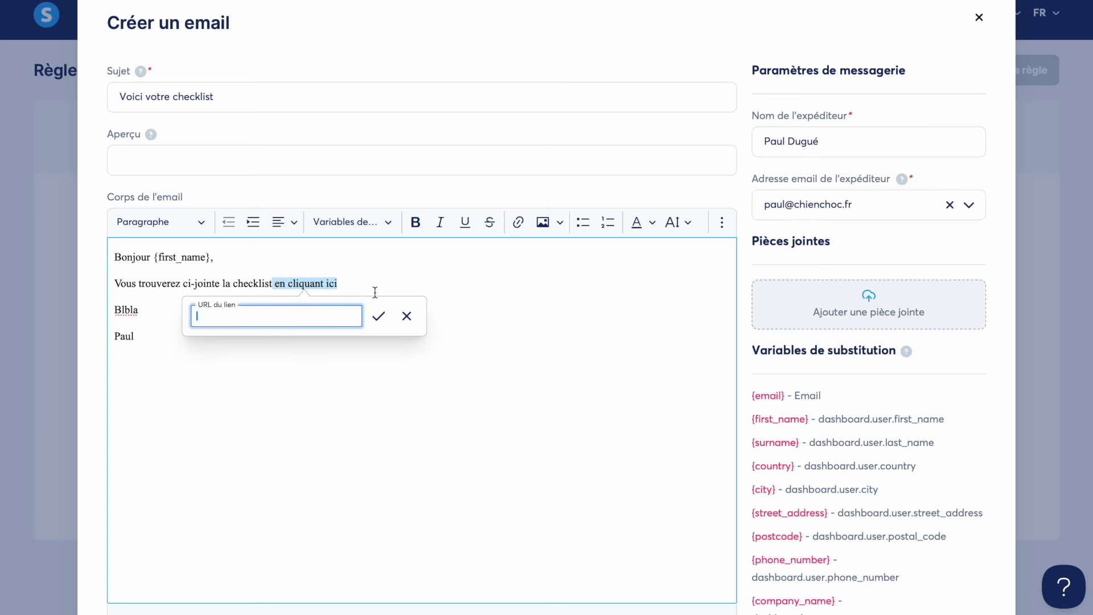
pyautogui.click(409, 319)
pyautogui.click(338, 284)
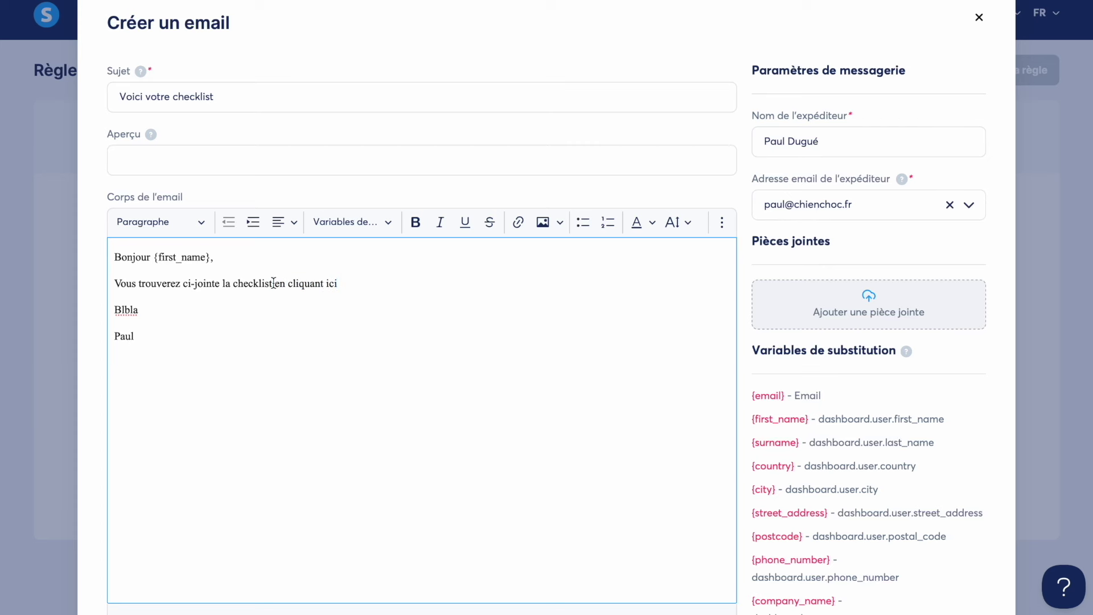
pyautogui.moveTo(275, 283); pyautogui.dragTo(338, 284)
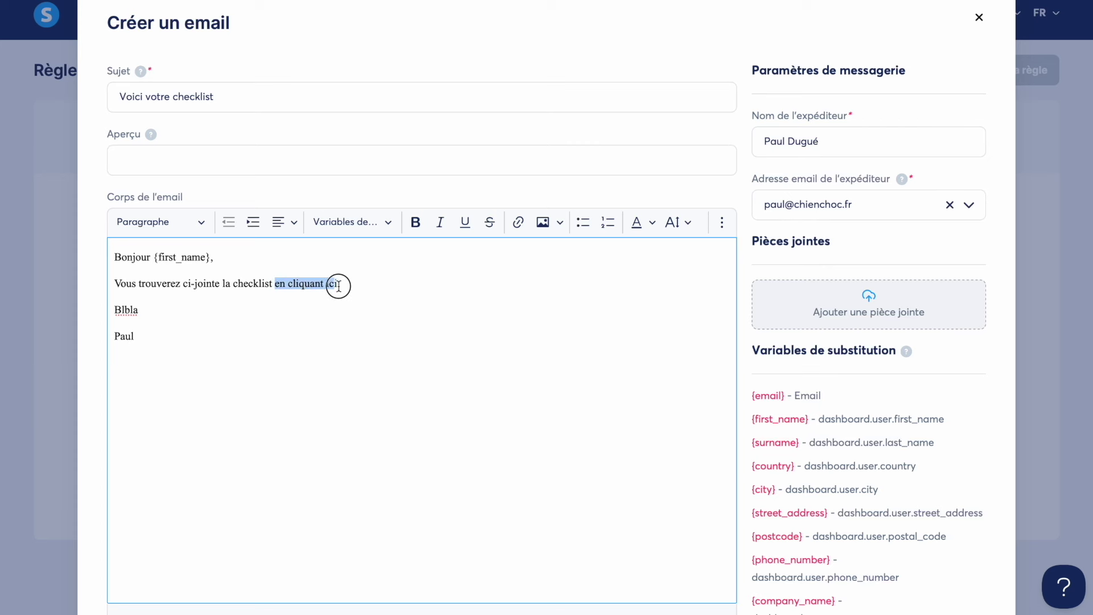
pyautogui.click(372, 282)
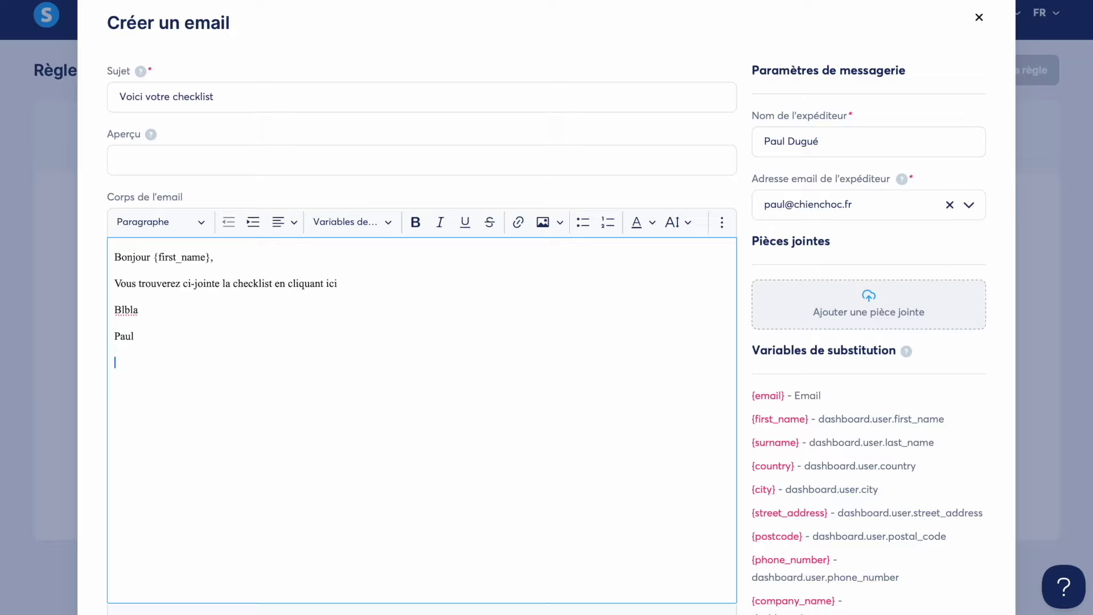
# Step: Save the checklist email and the automation rule that sends it
pyautogui.scroll(-4, 546, 398)
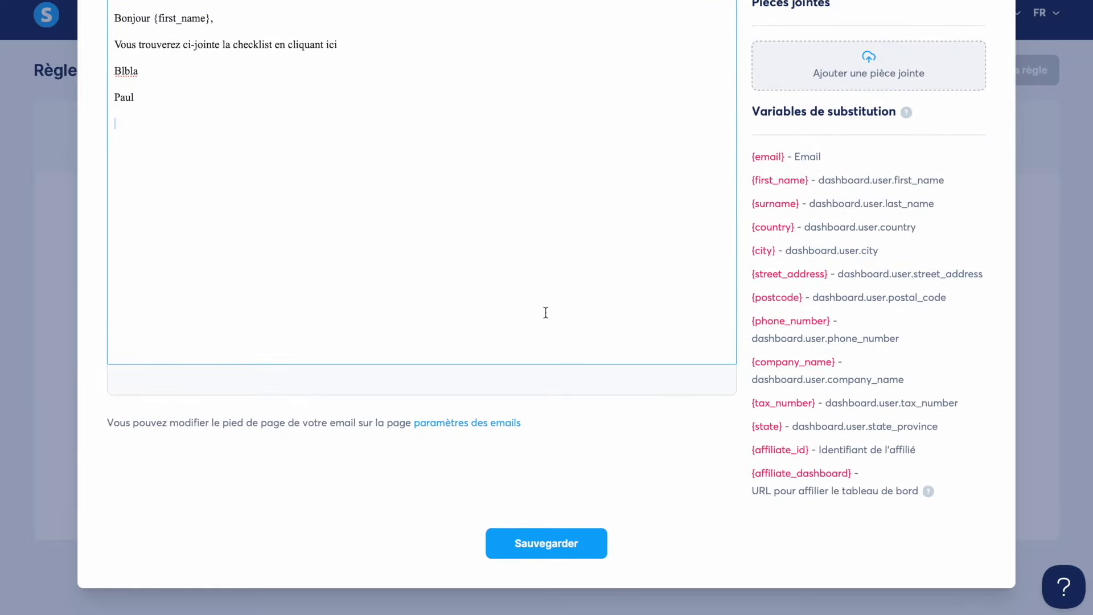
pyautogui.scroll(1, 545, 312)
pyautogui.click(537, 575)
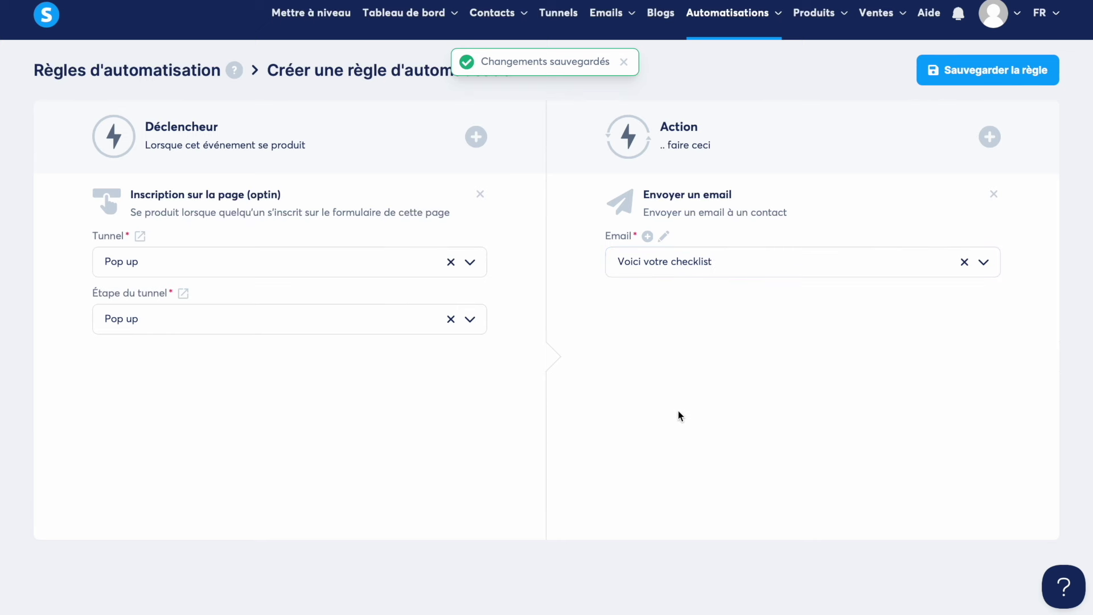
pyautogui.click(984, 70)
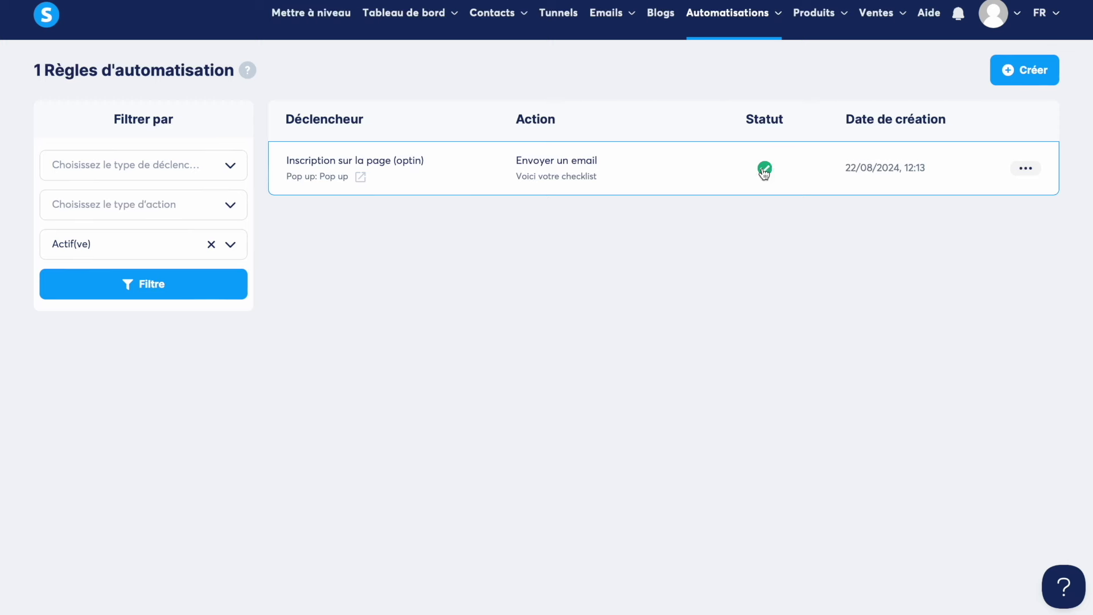
pyautogui.moveTo(766, 176)
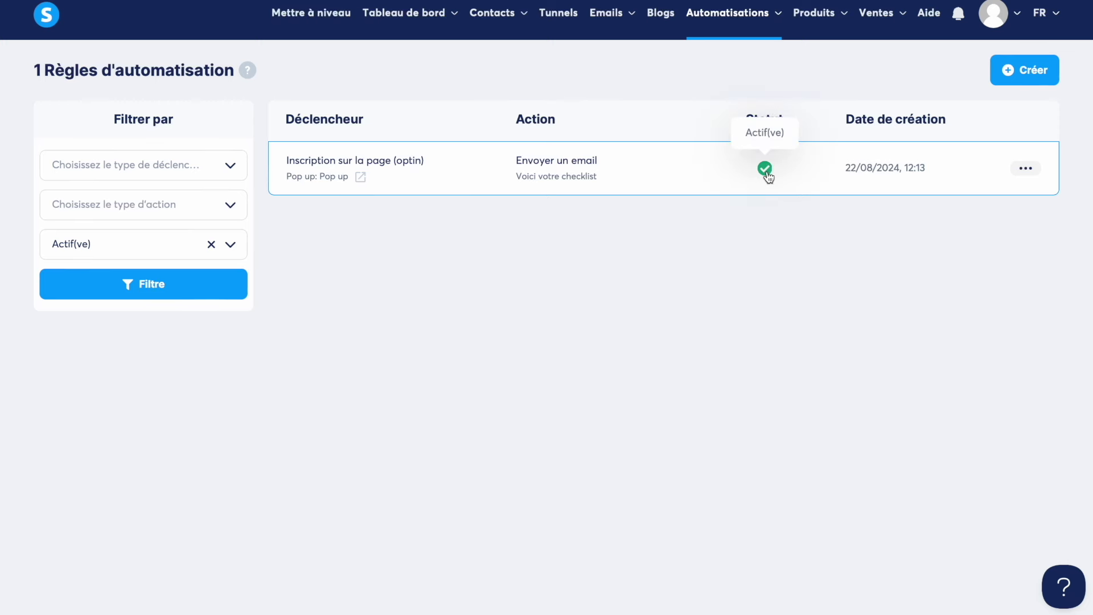
pyautogui.click(1026, 171)
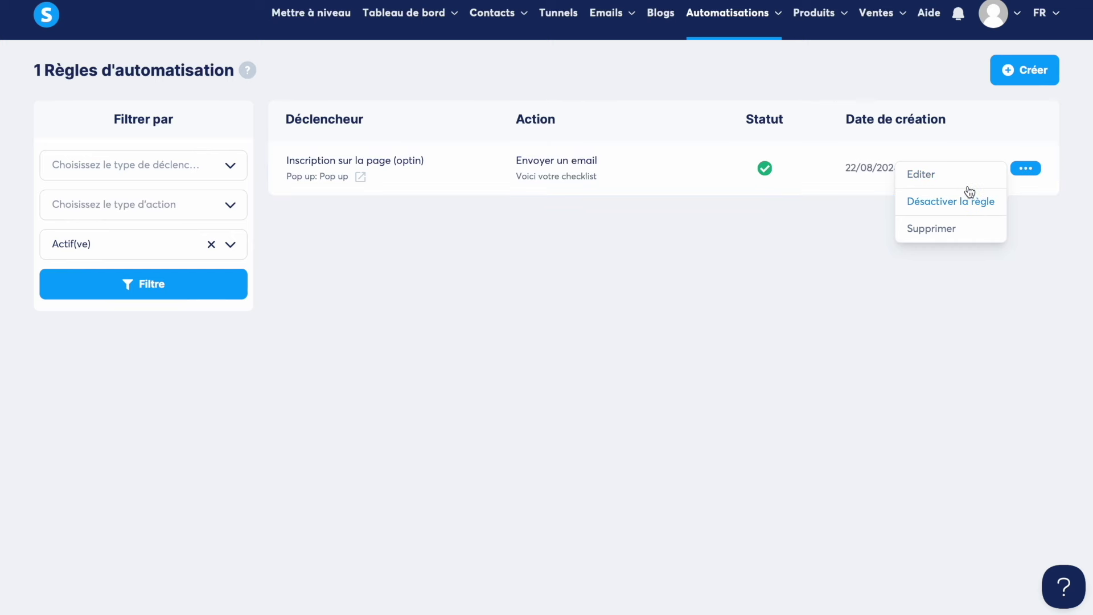
pyautogui.click(776, 276)
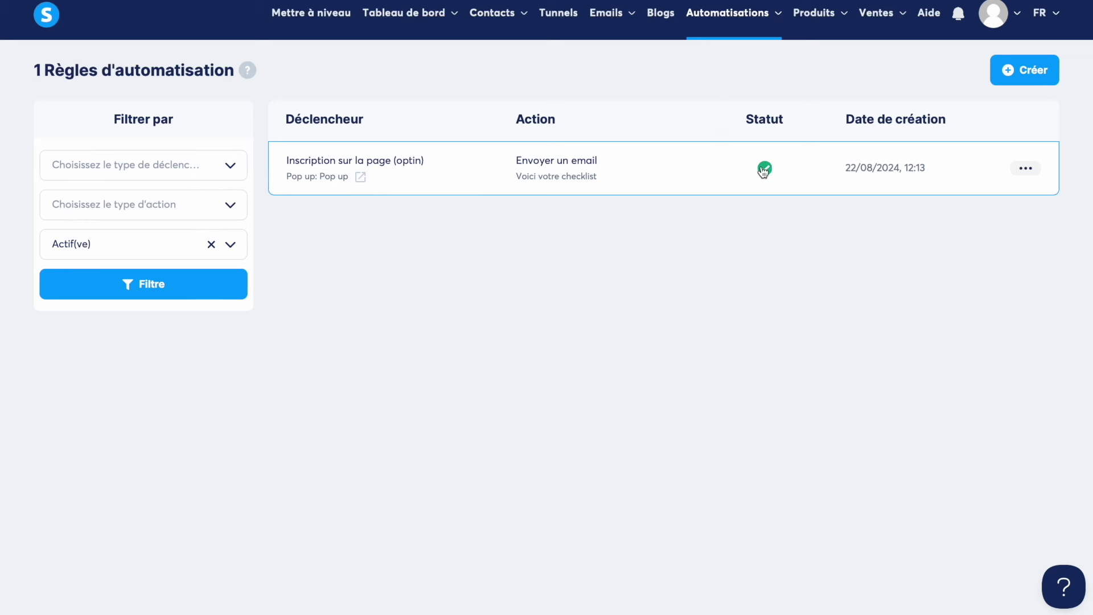
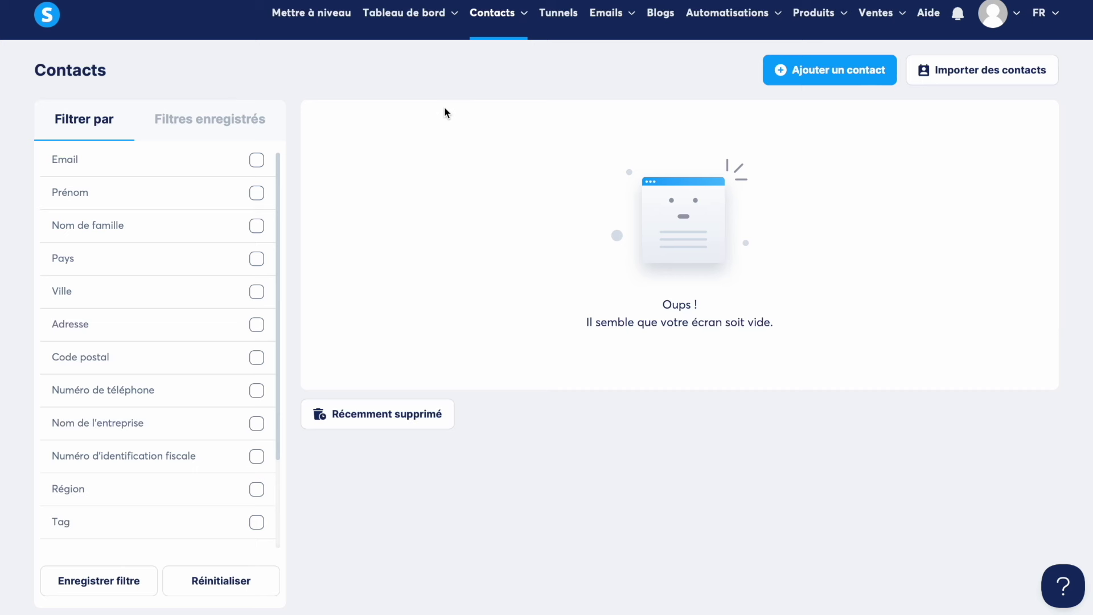
# Step: Edit the optin automation rule to add an "Ajouter un tag" action with the tag "Abonné", and save the rule
pyautogui.moveTo(724, 17)
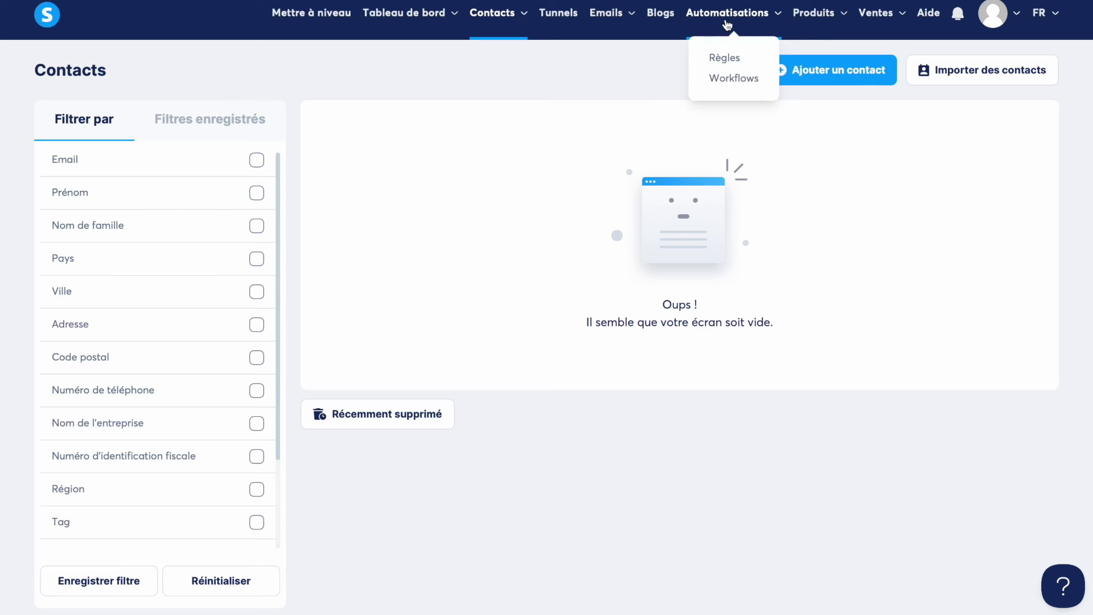
pyautogui.click(725, 63)
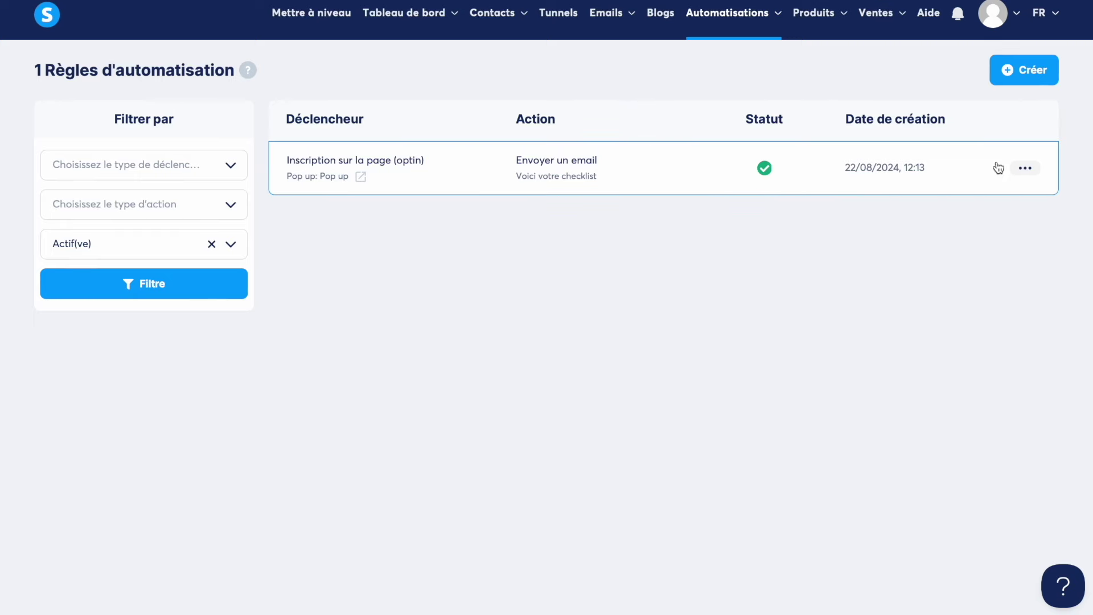
pyautogui.click(1025, 168)
pyautogui.click(968, 178)
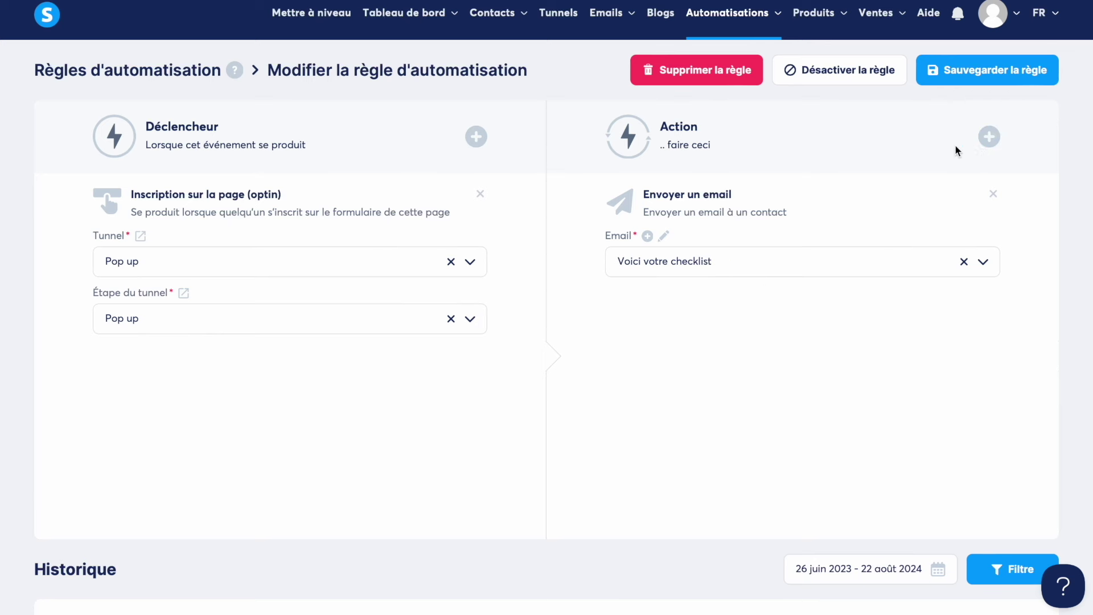
pyautogui.click(989, 136)
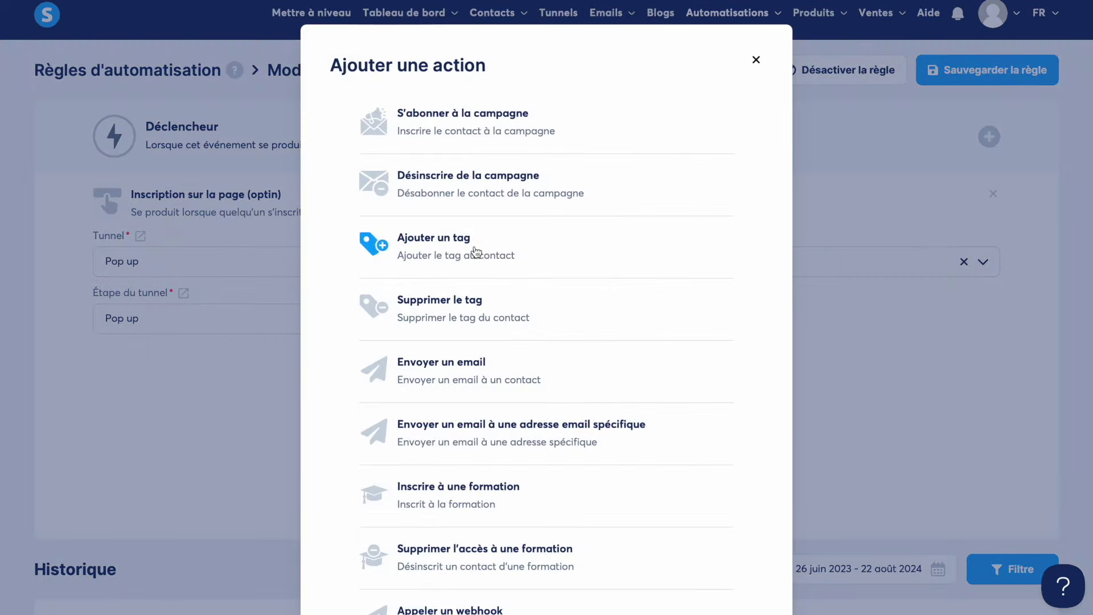
pyautogui.click(476, 252)
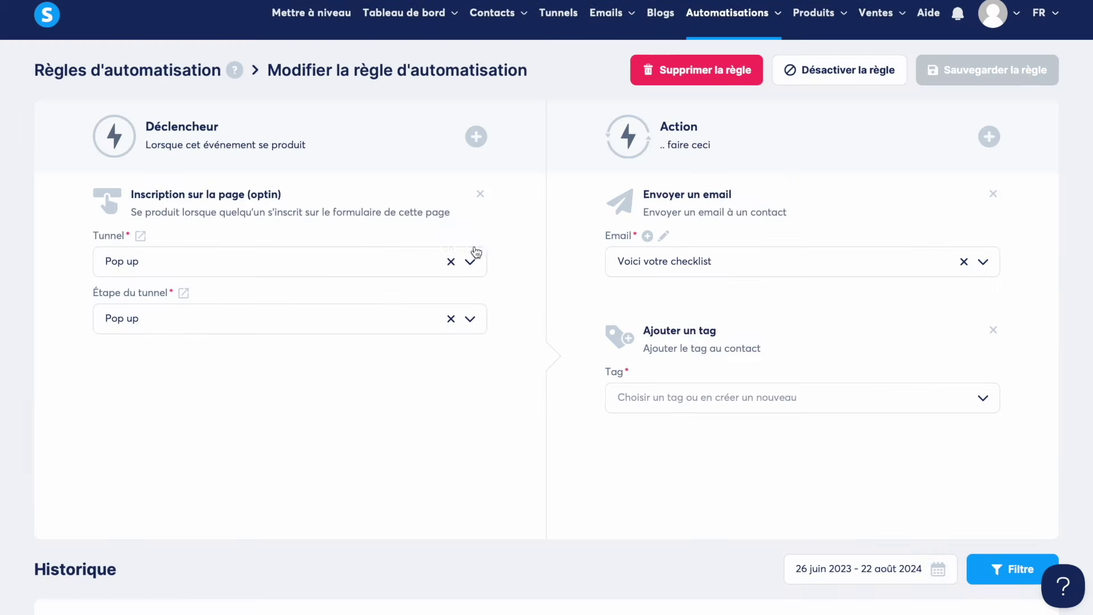
pyautogui.click(790, 399)
pyautogui.click(746, 434)
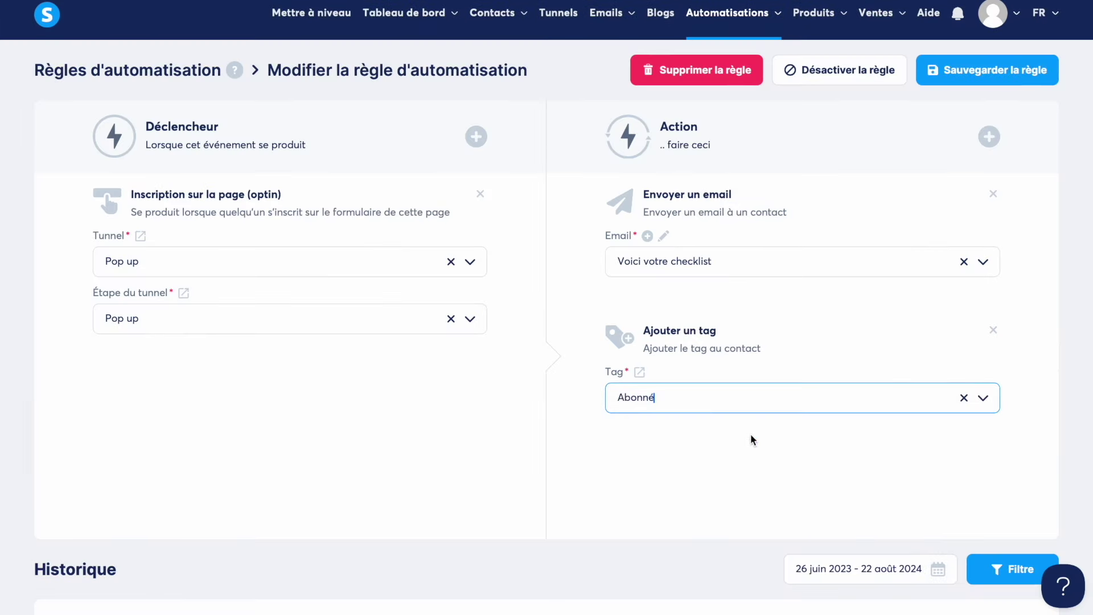
pyautogui.click(1009, 76)
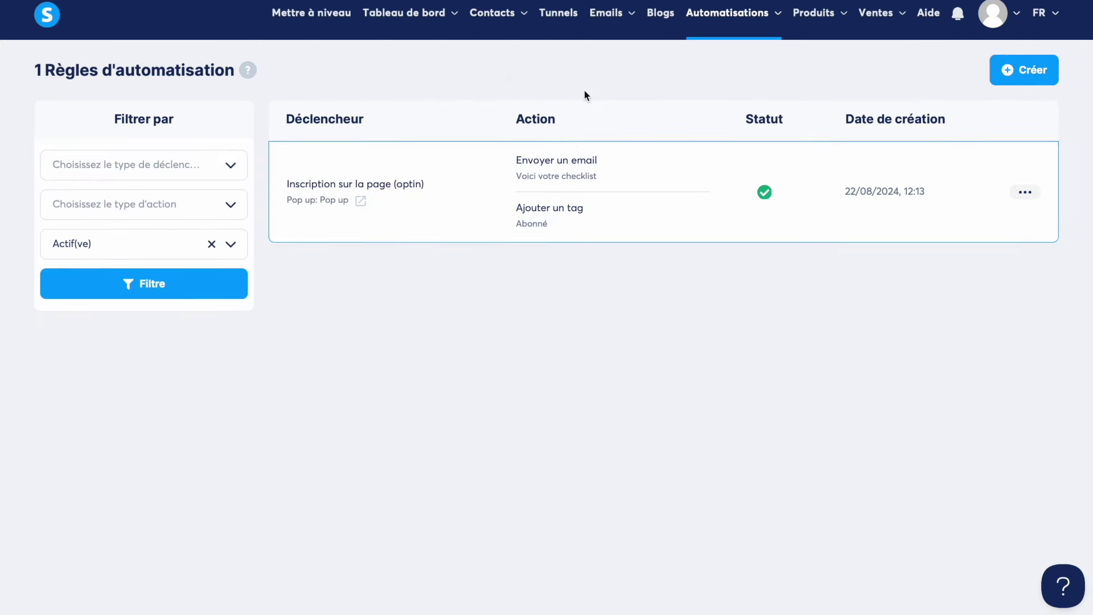
pyautogui.moveTo(405, 14)
pyautogui.click(409, 63)
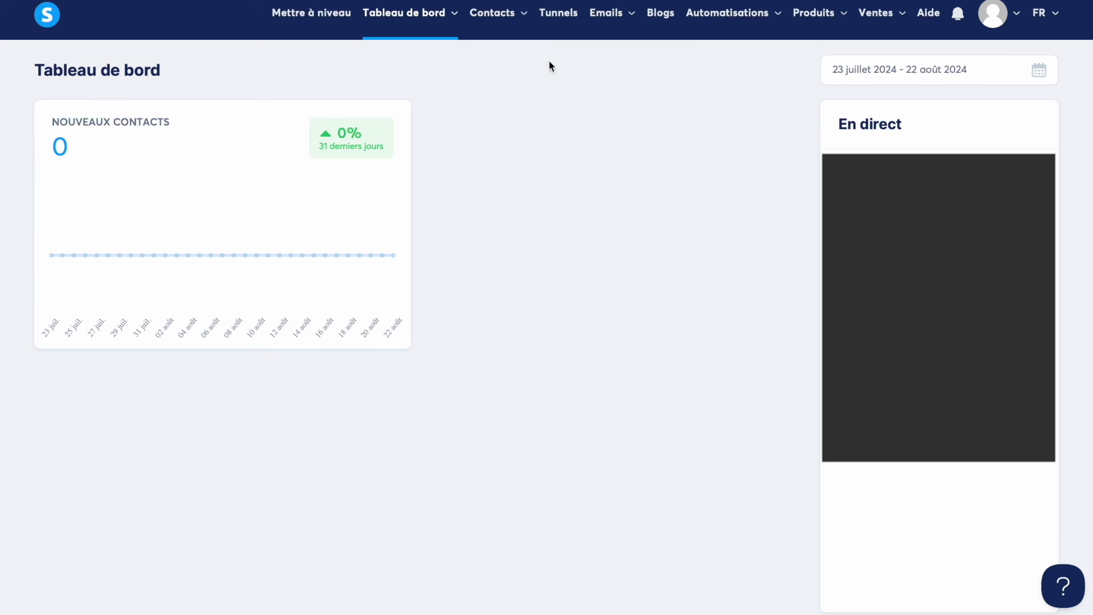
# Step: Start creating a new newsletter and choose the classic editor (Éditeur classique) for it
pyautogui.moveTo(611, 24)
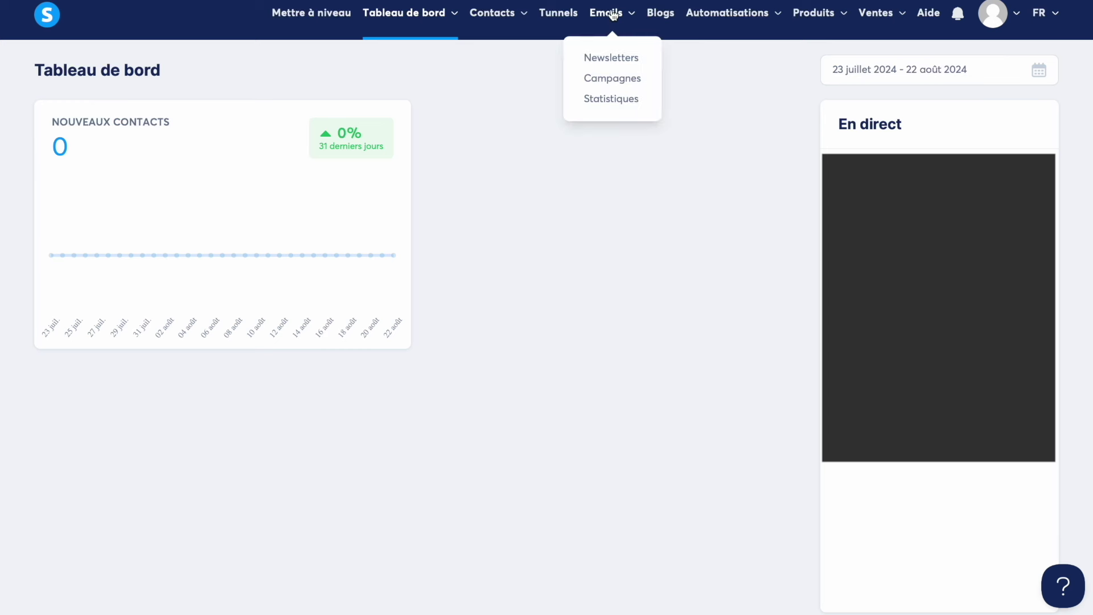
pyautogui.click(609, 59)
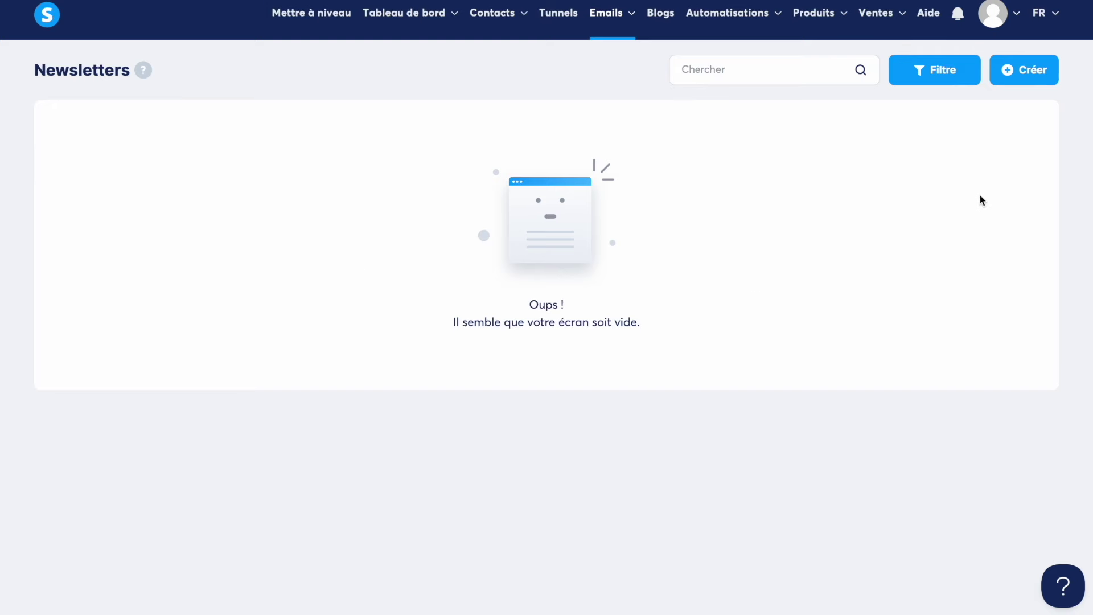
pyautogui.click(1027, 75)
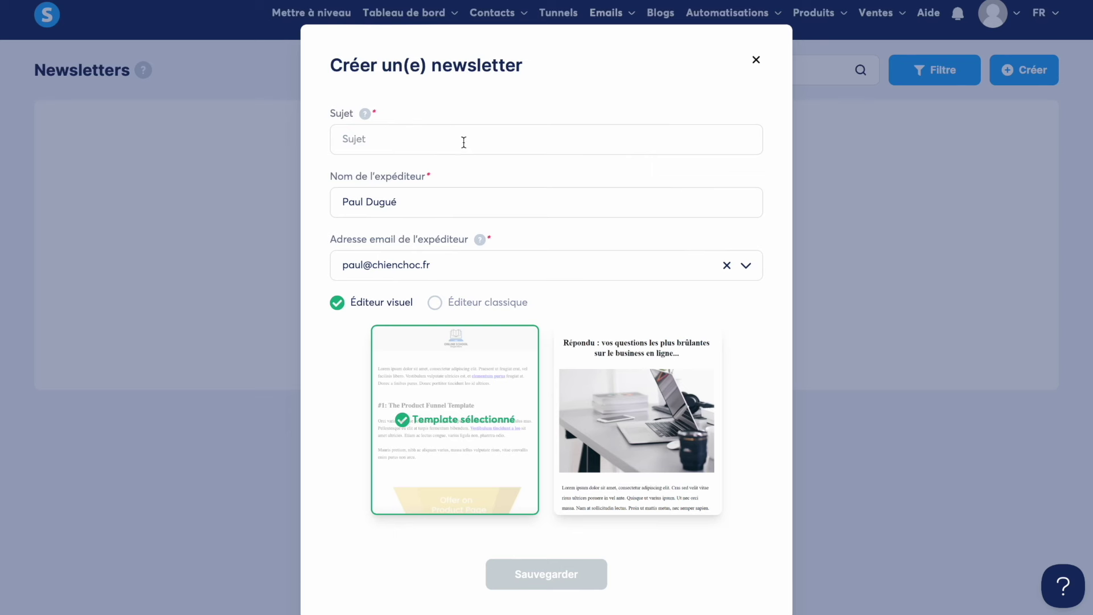
pyautogui.click(492, 308)
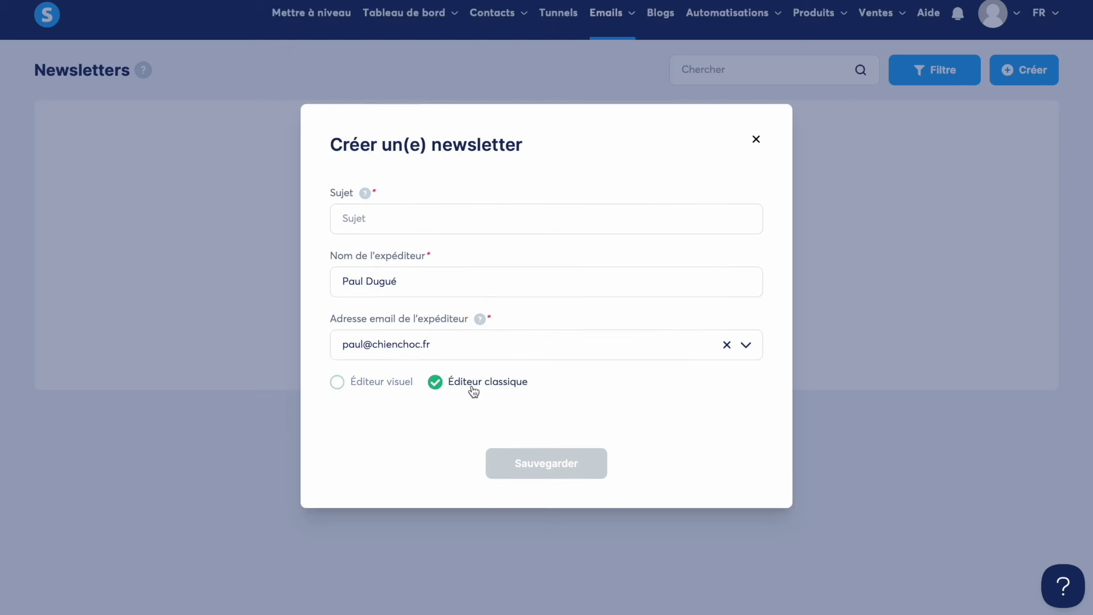
pyautogui.click(384, 382)
pyautogui.moveTo(619, 366)
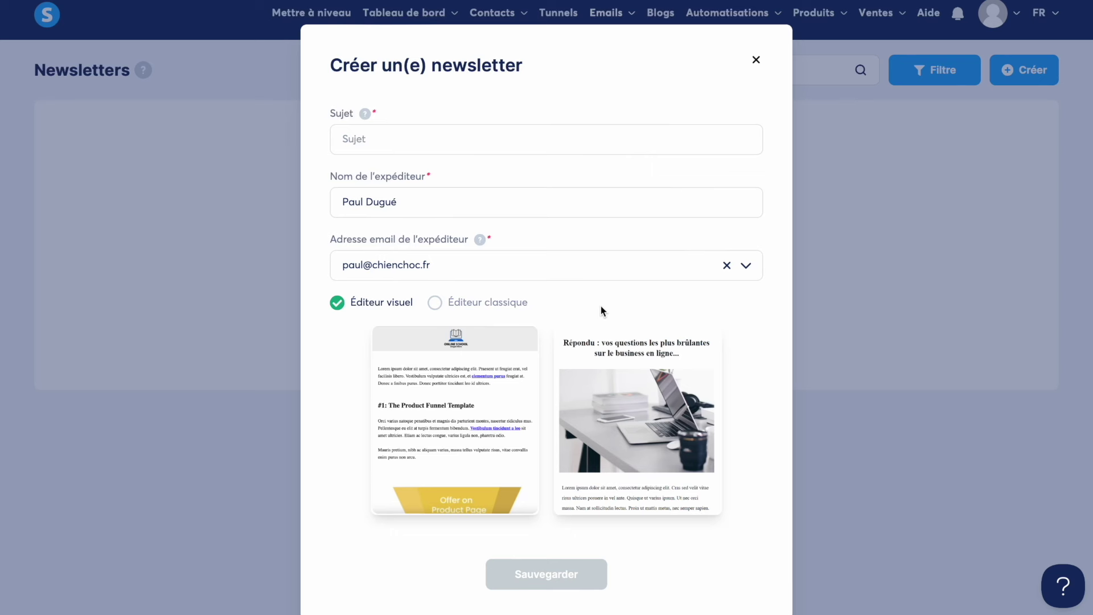
pyautogui.click(514, 307)
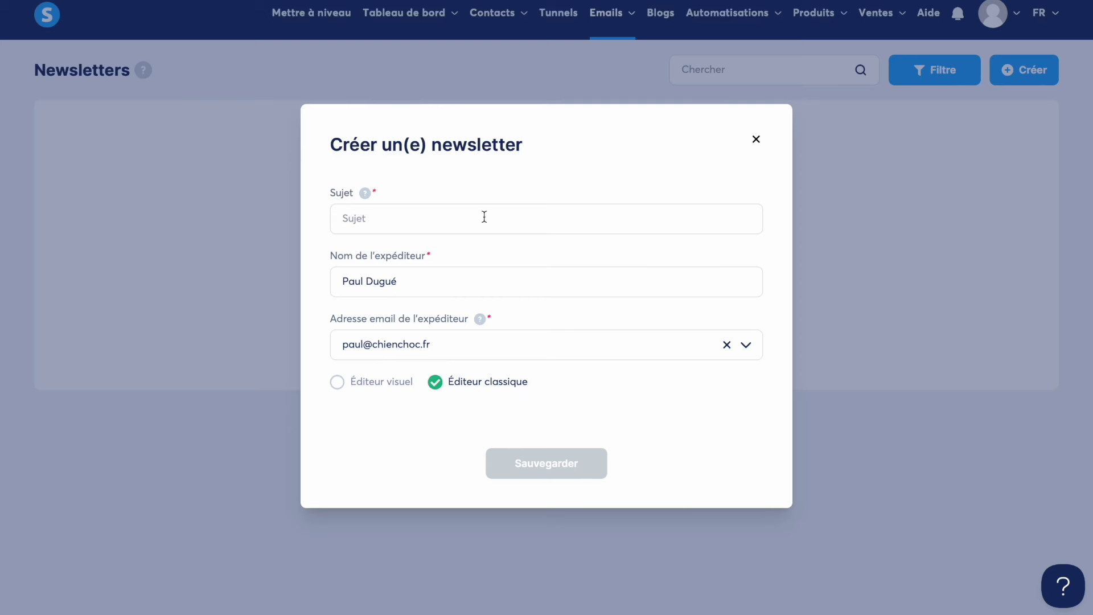
# Step: Give the newsletter the subject "Mon titre génial" and save it
pyautogui.click(379, 220)
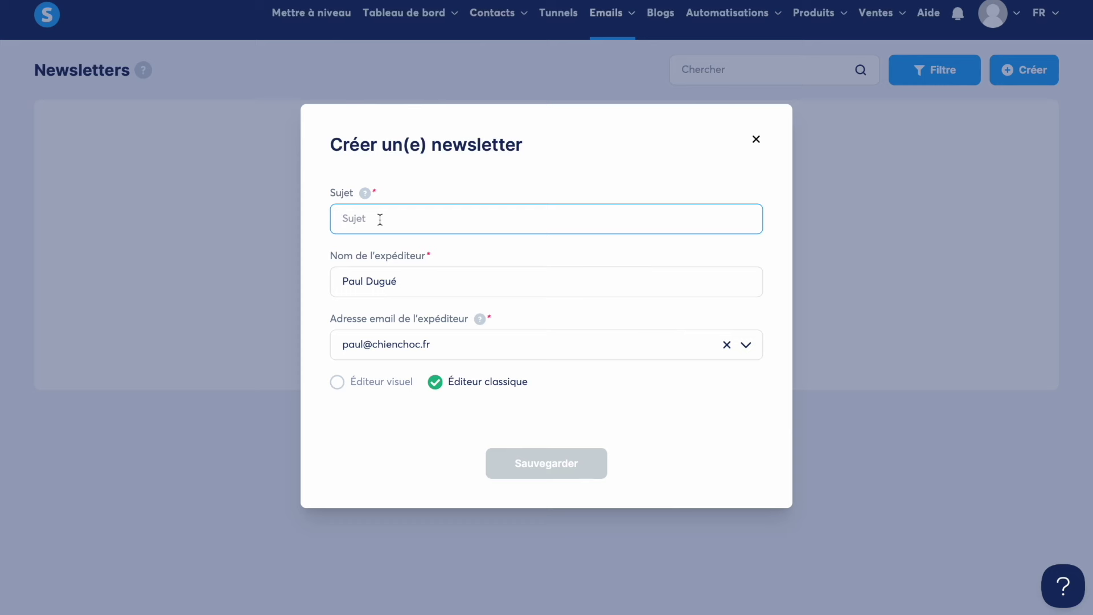
pyautogui.write('Mon titre génial')
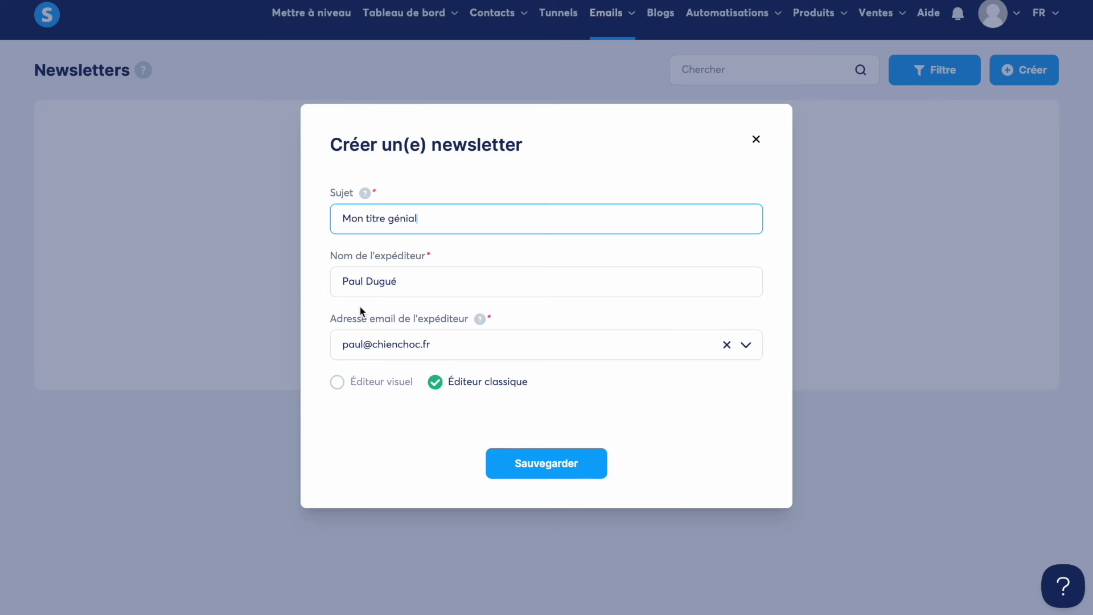
pyautogui.click(545, 470)
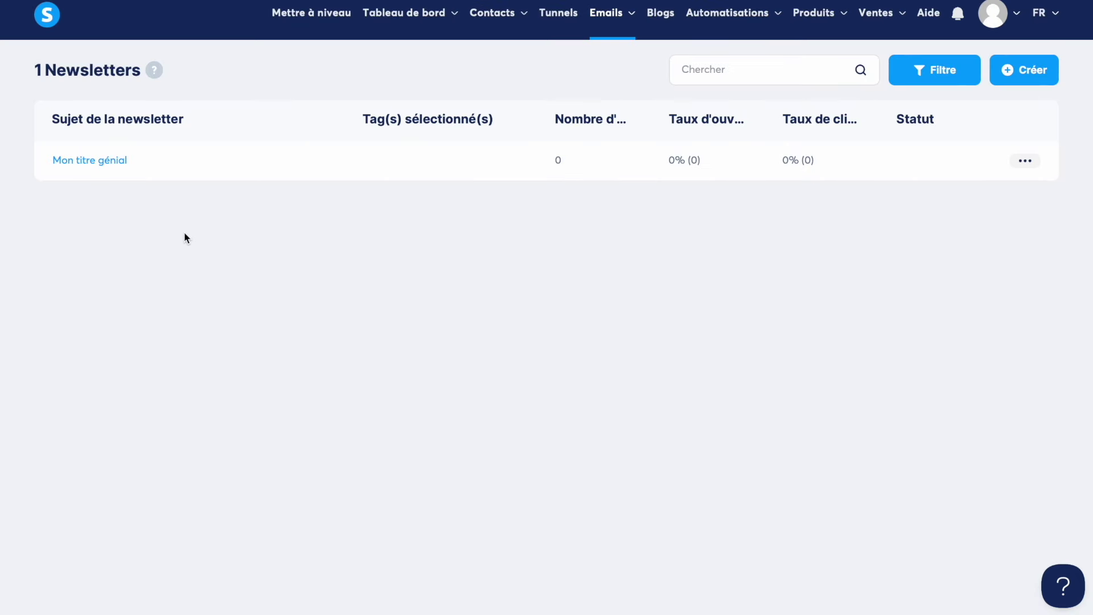
# Step: Open the "Mon titre génial" newsletter for editing, leave its preview text empty and place the cursor in the email body
pyautogui.click(87, 164)
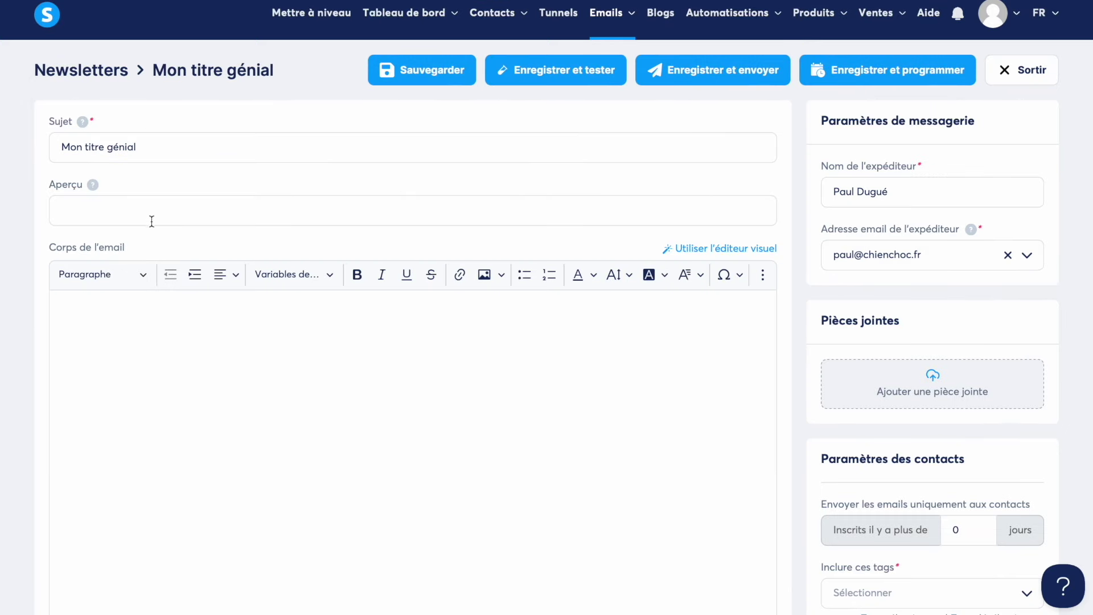
pyautogui.click(86, 209)
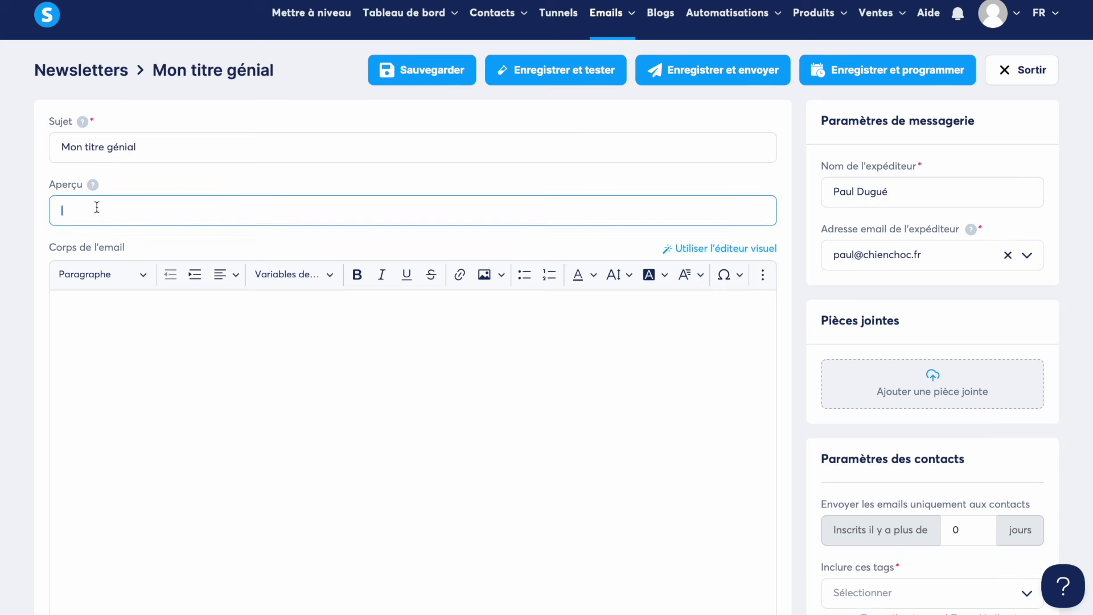
pyautogui.click(177, 246)
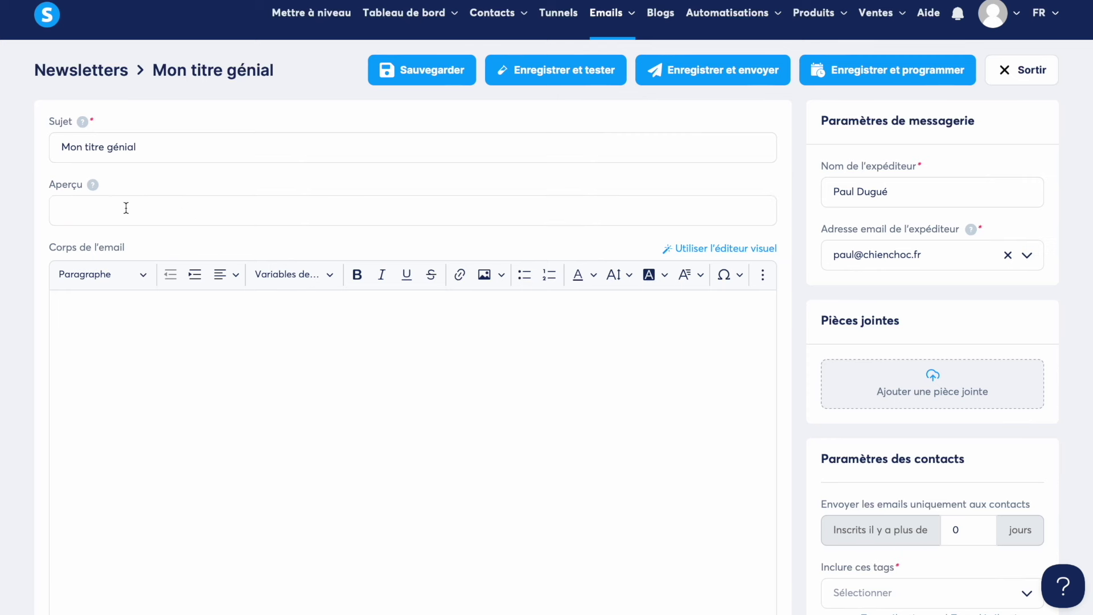
pyautogui.scroll(-1, 248, 216)
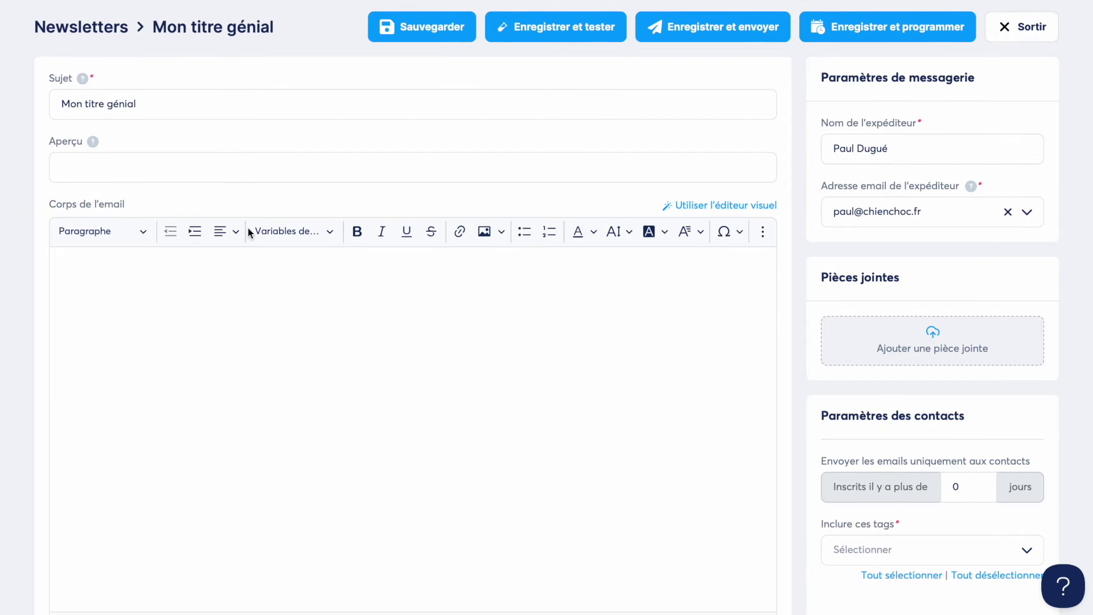
pyautogui.click(273, 322)
pyautogui.scroll(-2, 274, 322)
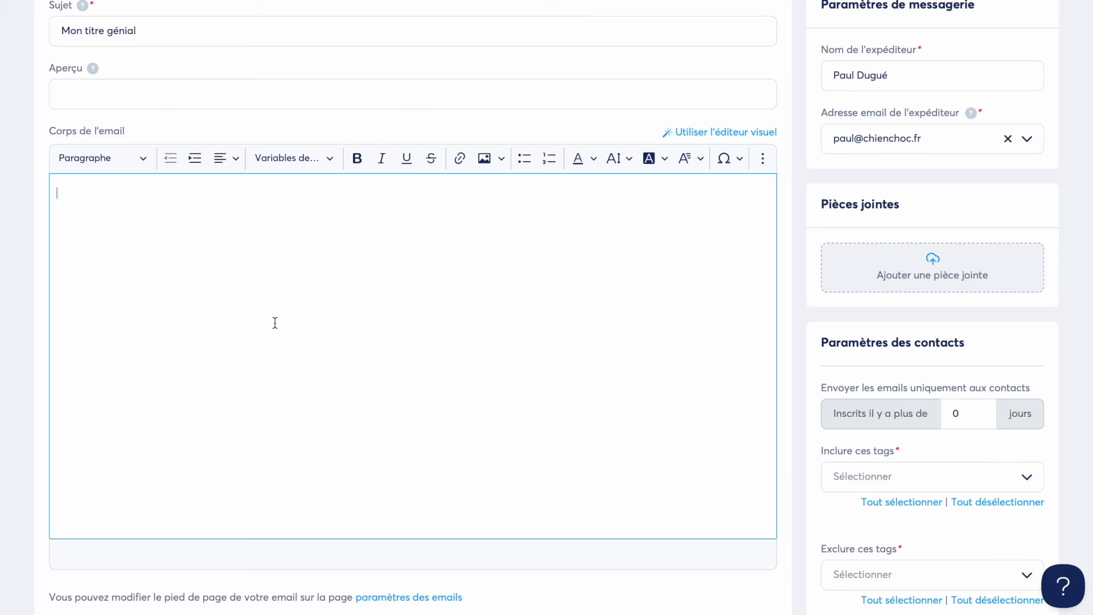
# Step: Write the newsletter body with the lines "Bienvenue dans ma belle newsletter" and "Aujourd'hui on va parler de ....", followed by blank lines
pyautogui.write('Bienvenue dans ma belle newsletter')
pyautogui.press('Return')
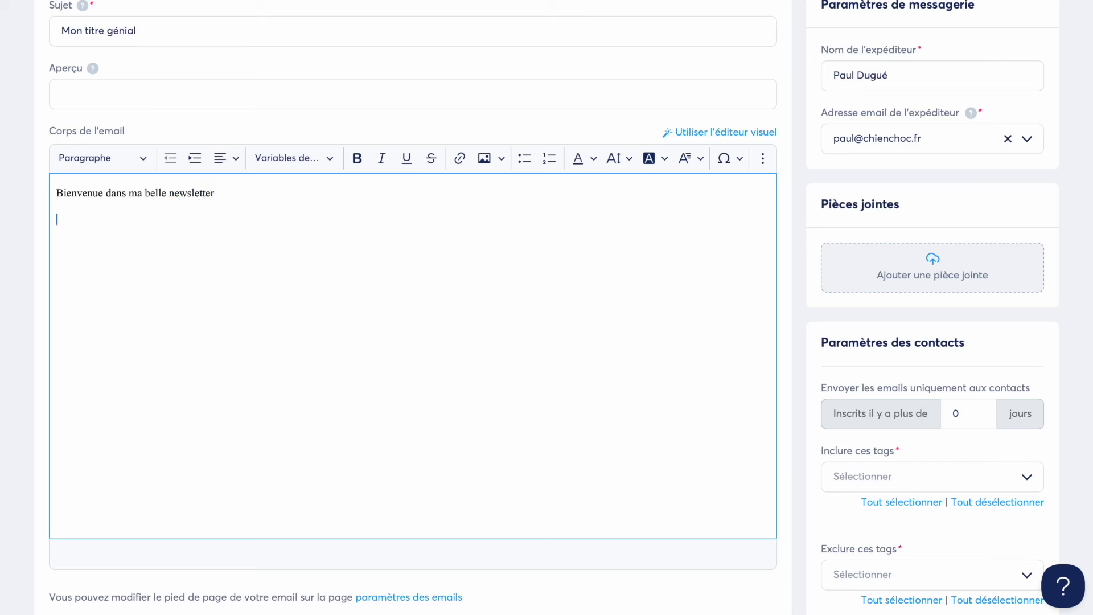
pyautogui.write("Aujourd'hui on va parler de ....")
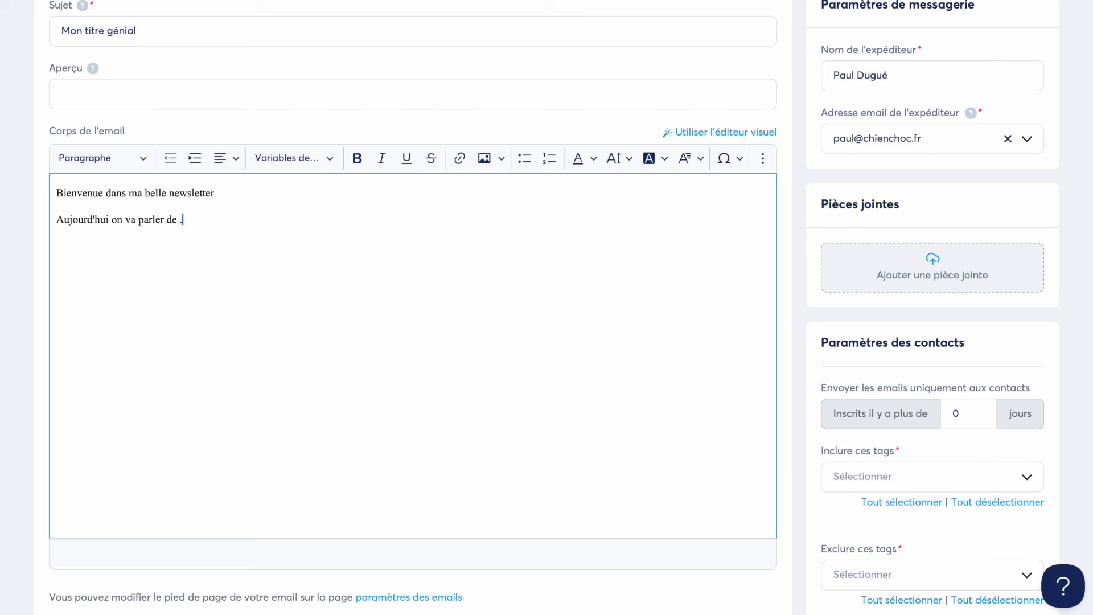
pyautogui.press('Return')
pyautogui.press('Return')
pyautogui.press('Return')
pyautogui.scroll(-2, 358, 256)
pyautogui.scroll(4, 359, 256)
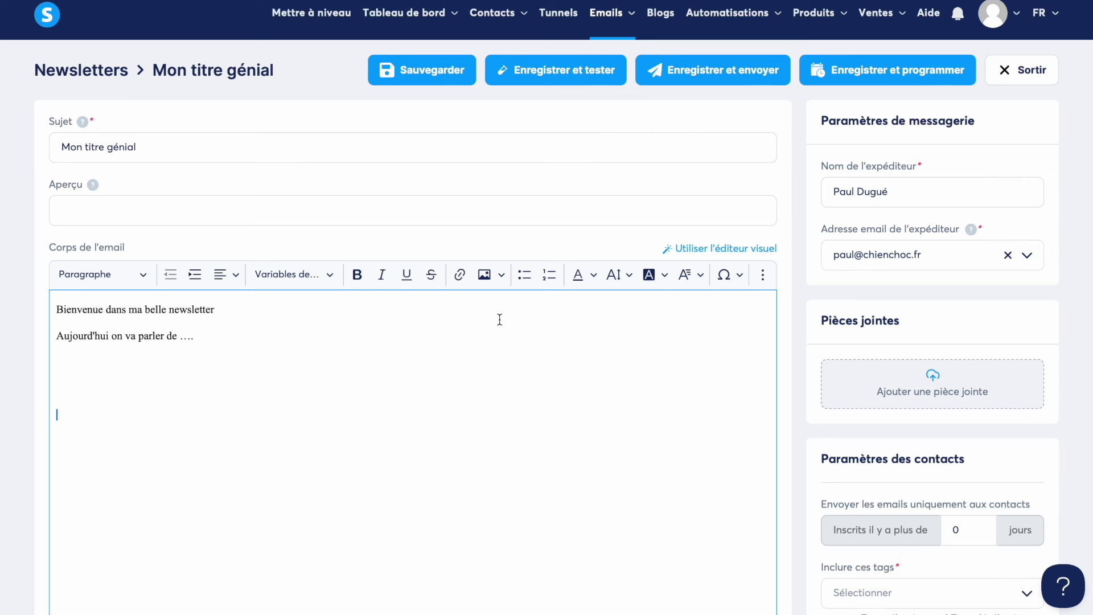
# Step: Set the newsletter's contact settings to include contacts with the tag "Abonné"
pyautogui.click(793, 459)
pyautogui.scroll(-1, 794, 459)
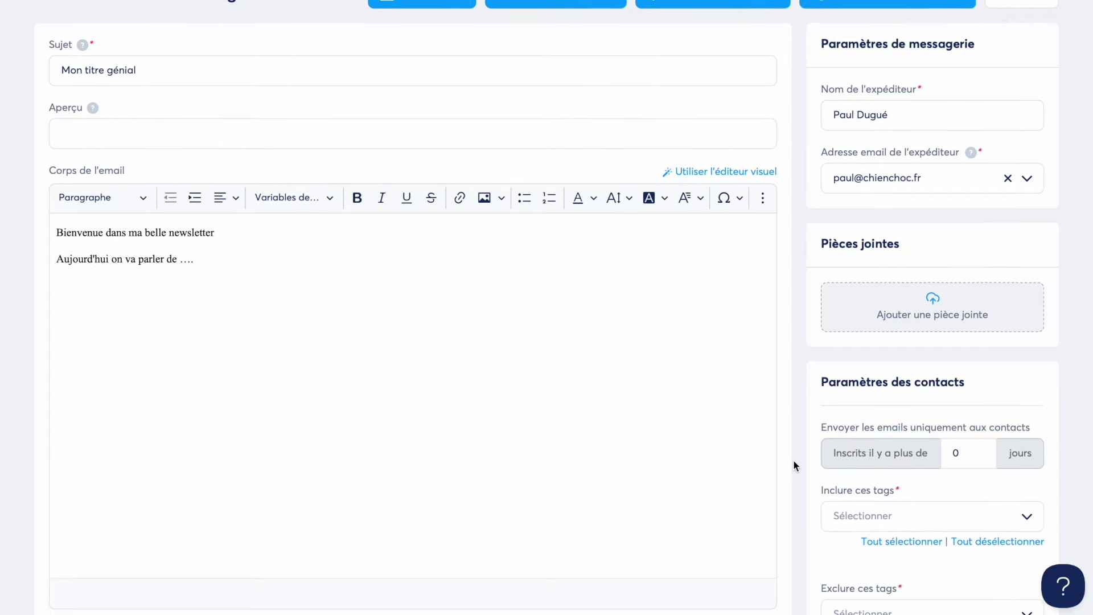
pyautogui.scroll(1, 793, 460)
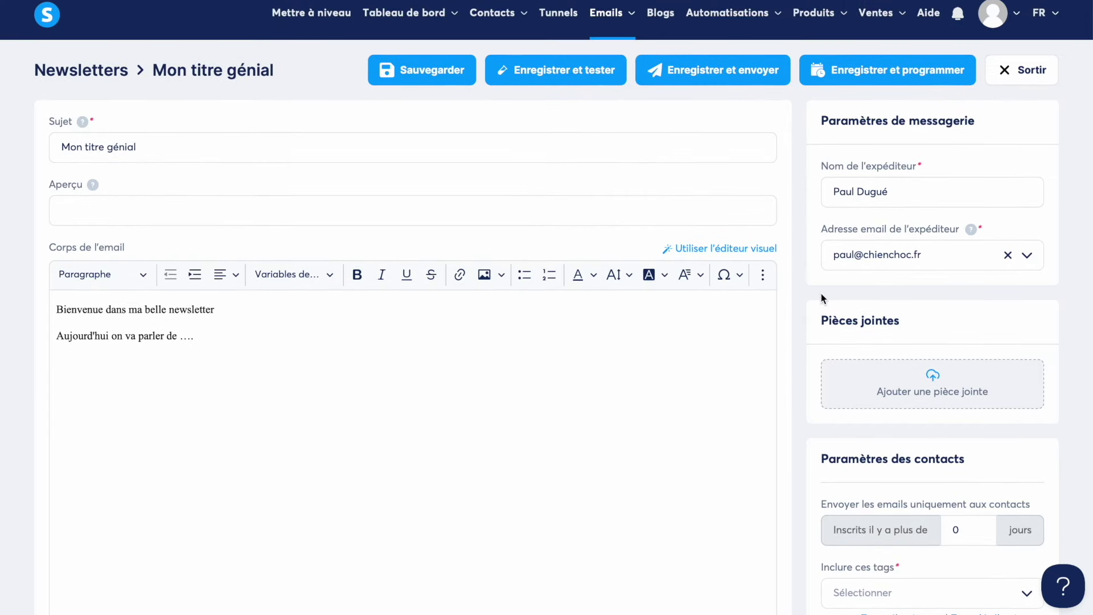
pyautogui.scroll(-4, 795, 323)
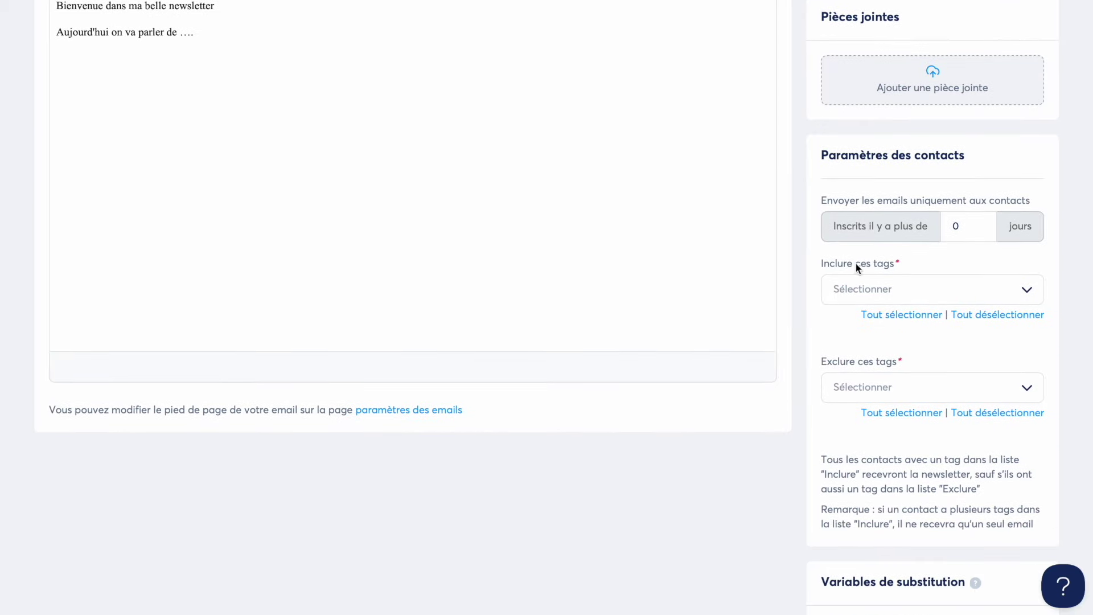
pyautogui.click(1026, 291)
pyautogui.click(895, 322)
pyautogui.scroll(5, 815, 237)
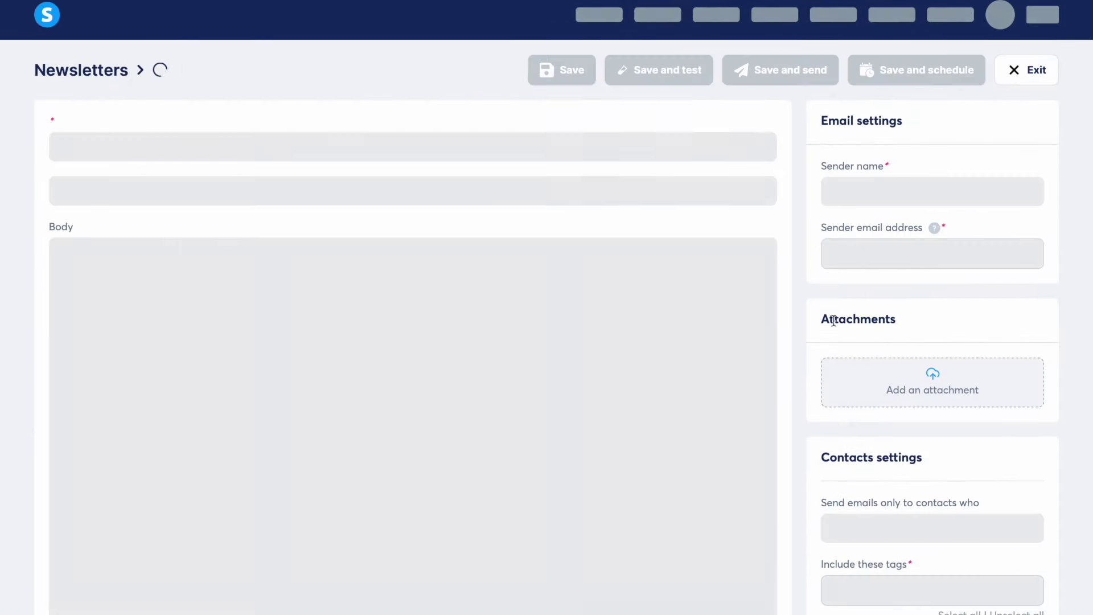
pyautogui.scroll(-10, 833, 321)
pyautogui.scroll(-1, 833, 321)
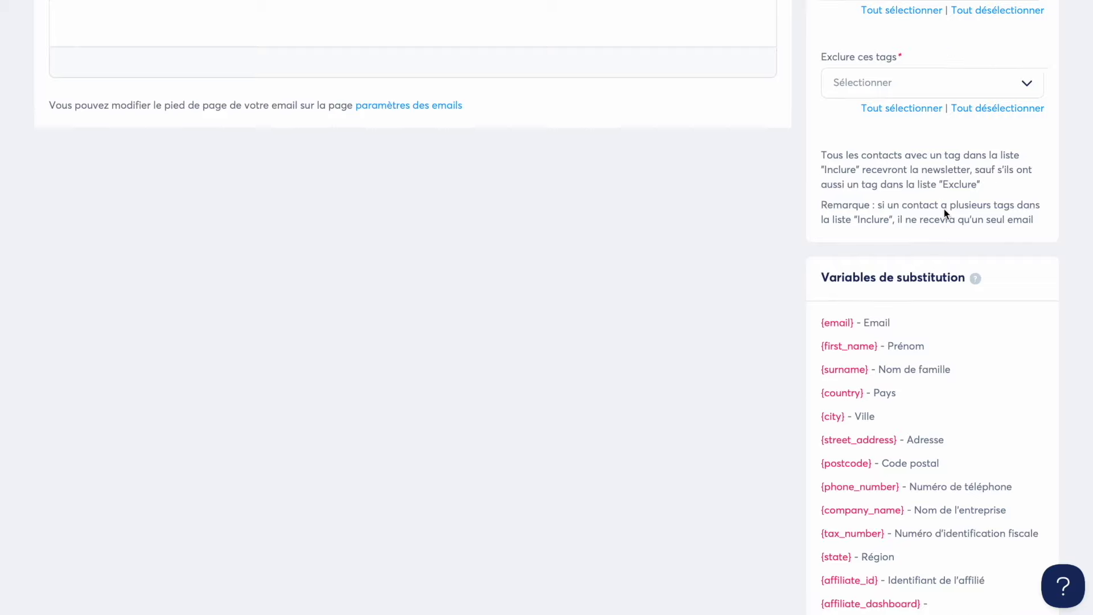
pyautogui.scroll(5, 946, 213)
pyautogui.click(1026, 230)
pyautogui.click(848, 267)
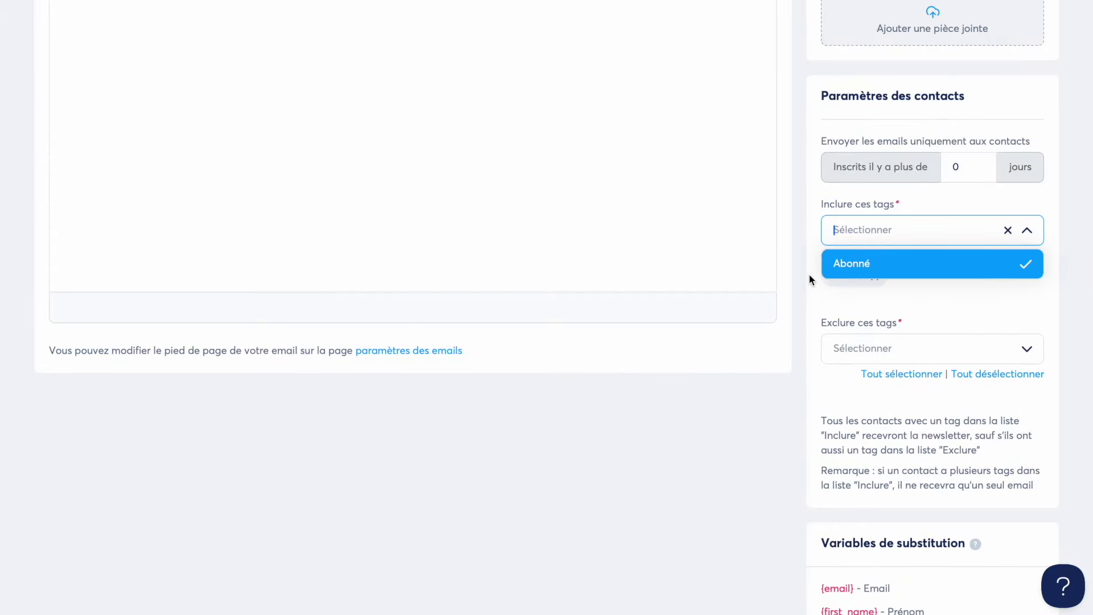
pyautogui.click(814, 260)
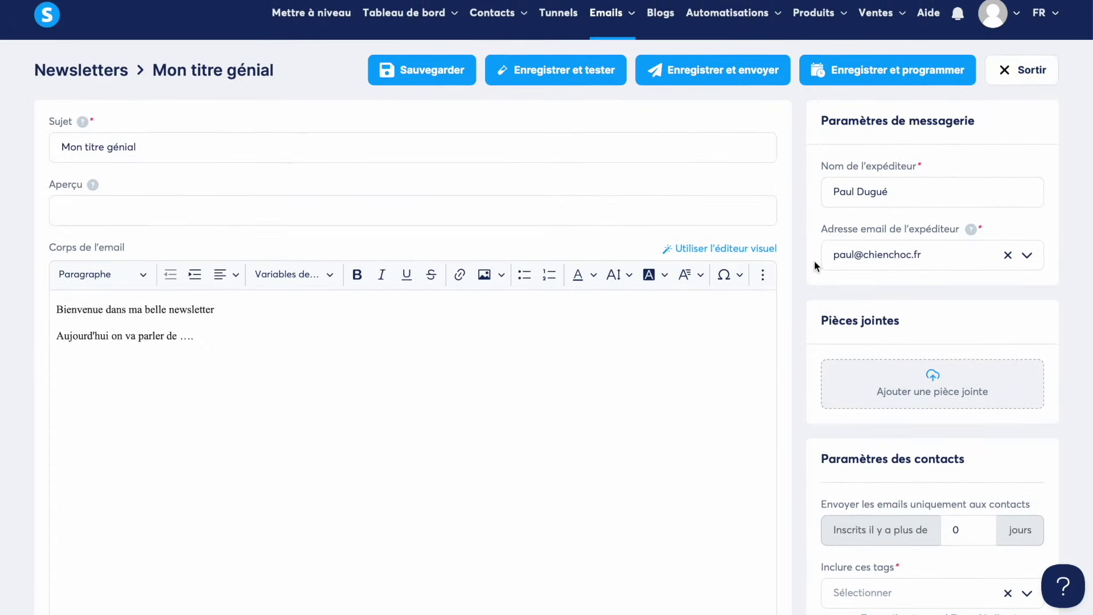
pyautogui.scroll(-8, 814, 261)
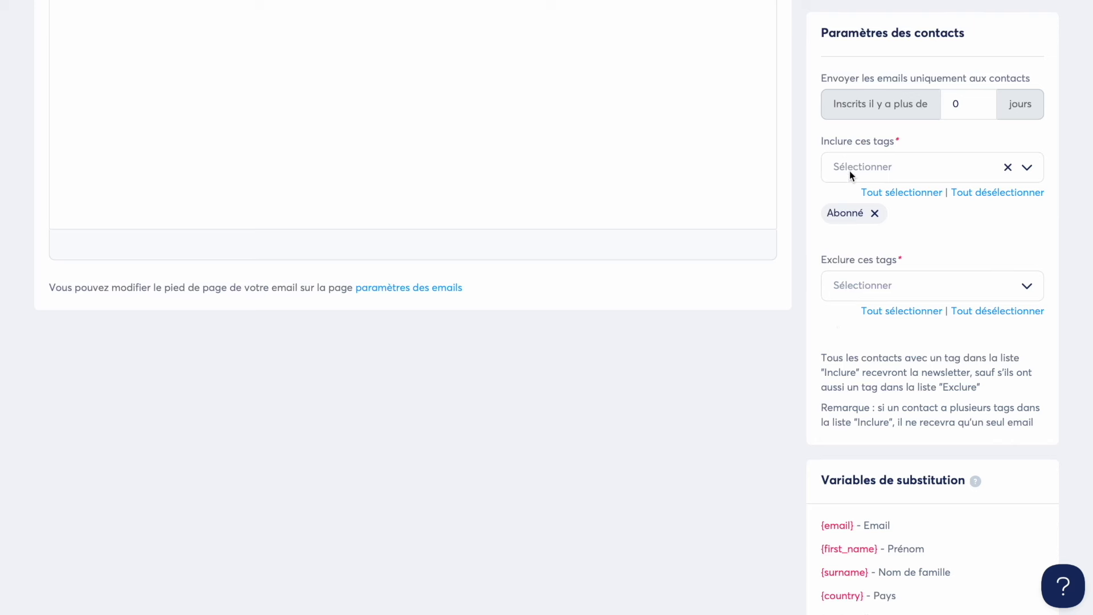
# Step: Save the newsletter and schedule its sending for 29 août 2024 at 10:15
pyautogui.scroll(7, 833, 275)
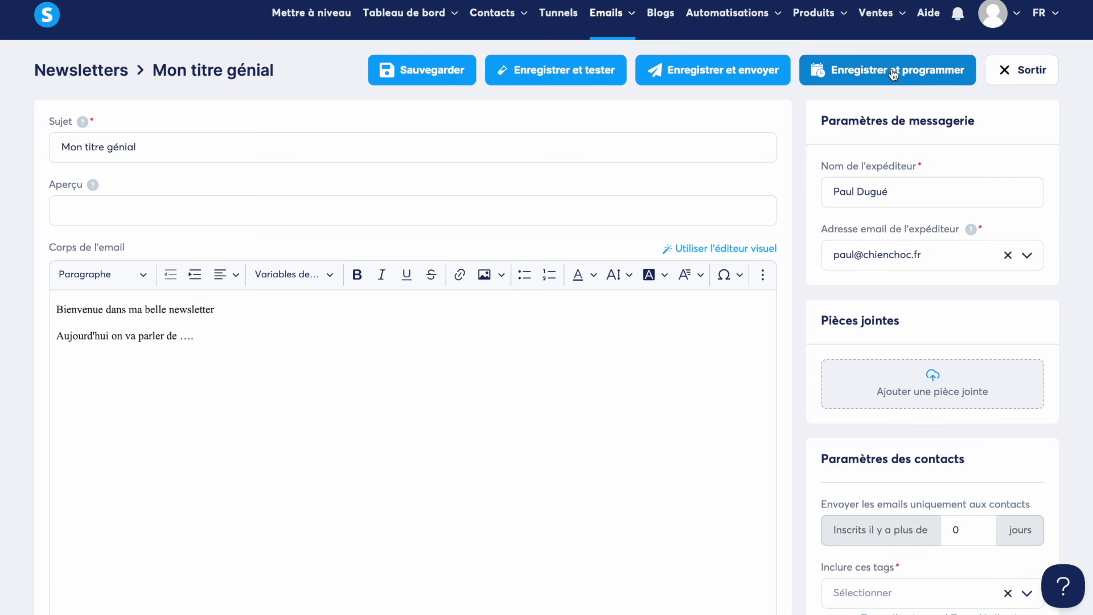
pyautogui.click(871, 70)
pyautogui.click(620, 302)
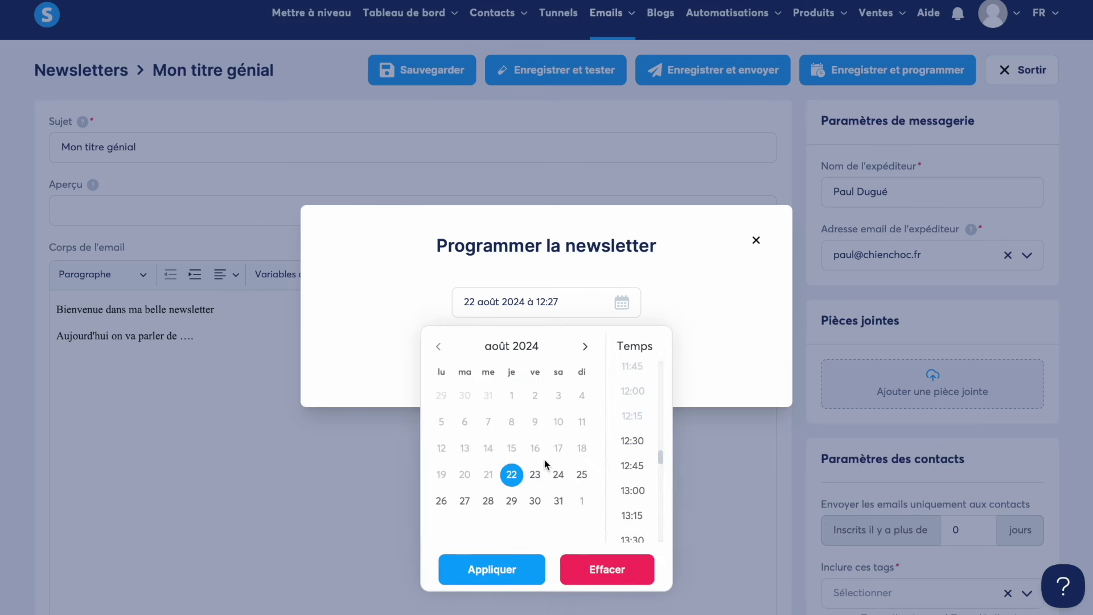
pyautogui.click(511, 503)
pyautogui.scroll(3, 629, 405)
pyautogui.scroll(1, 630, 398)
pyautogui.click(633, 384)
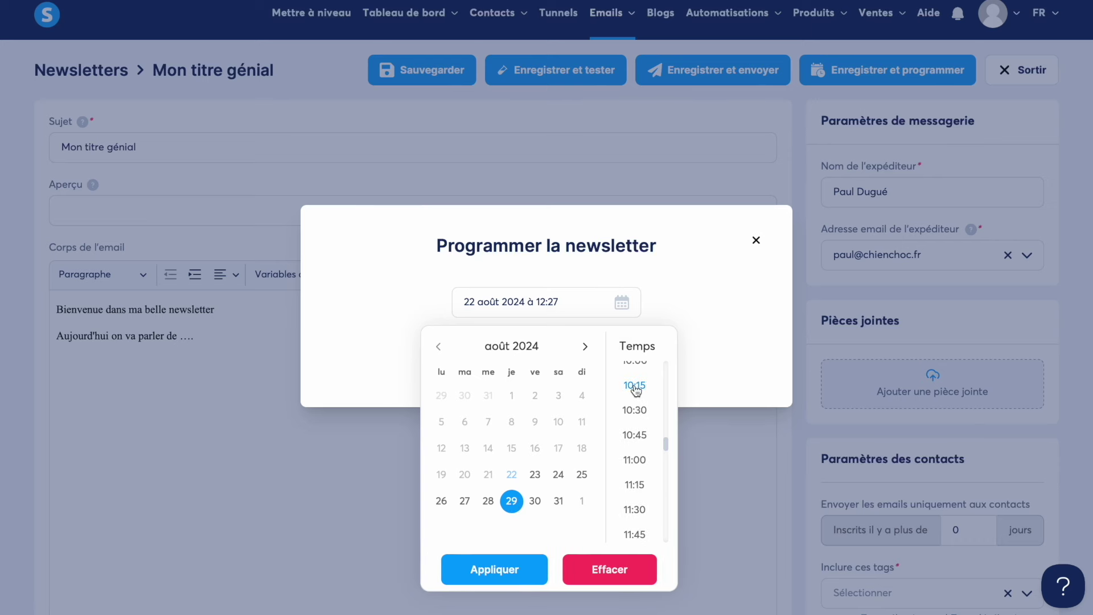
pyautogui.click(495, 570)
pyautogui.click(545, 368)
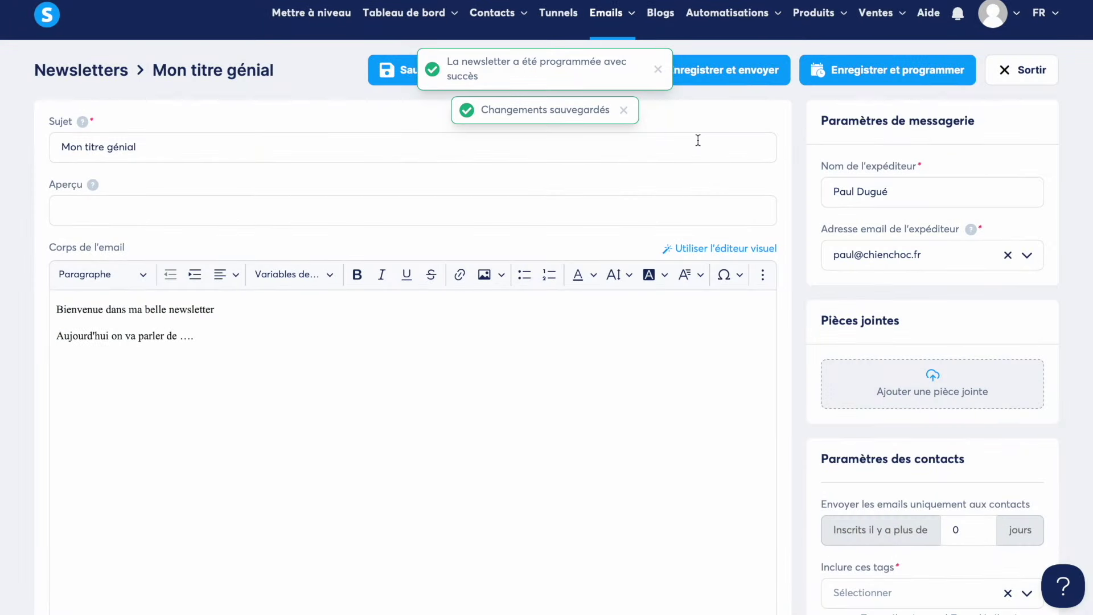
# Step: Exit the newsletter editor and examine the scheduled newsletter's selected tag and click rate in the newsletter list
pyautogui.click(1026, 73)
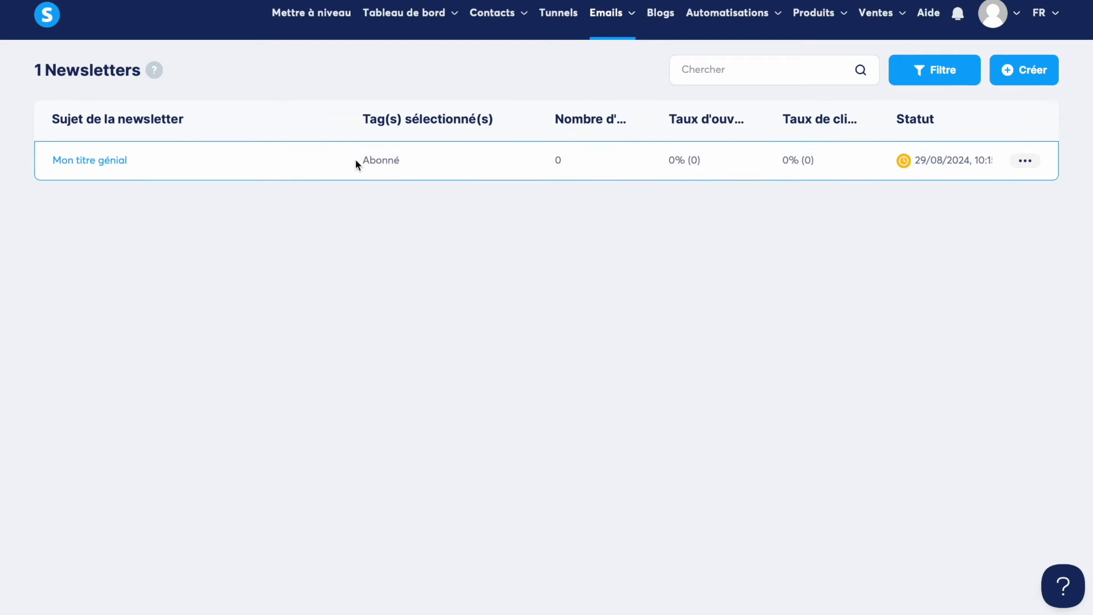
pyautogui.moveTo(363, 160); pyautogui.dragTo(417, 168)
pyautogui.moveTo(783, 160); pyautogui.dragTo(837, 165)
pyautogui.click(819, 163)
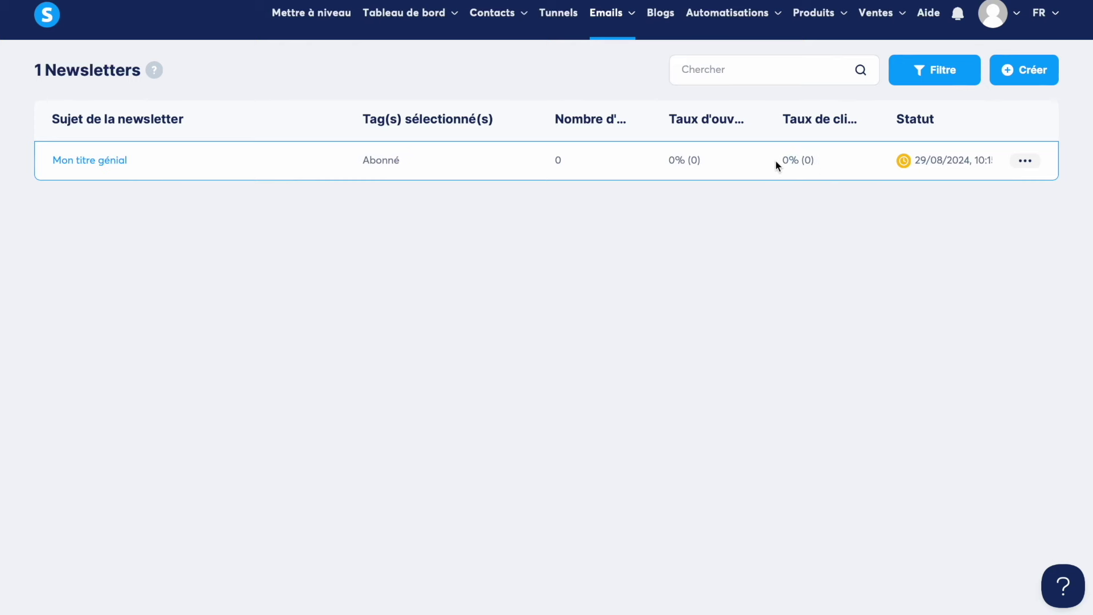
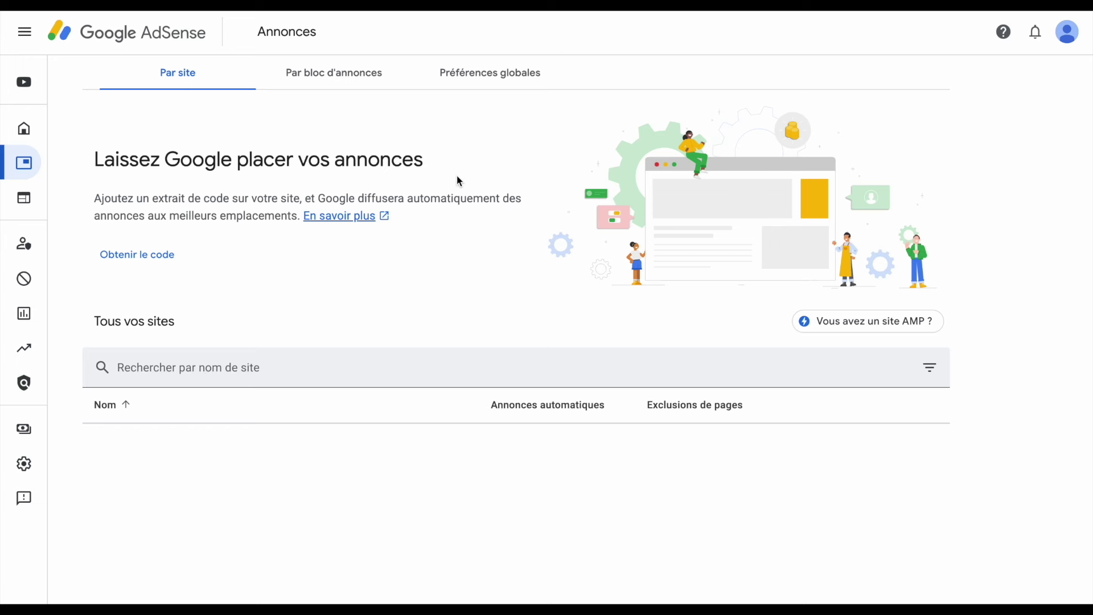
# Step: Switch to Google AdSense, copy the site's ad code from the Annonces page and close the code dialog
pyautogui.moveTo(22, 175)
pyautogui.click(145, 261)
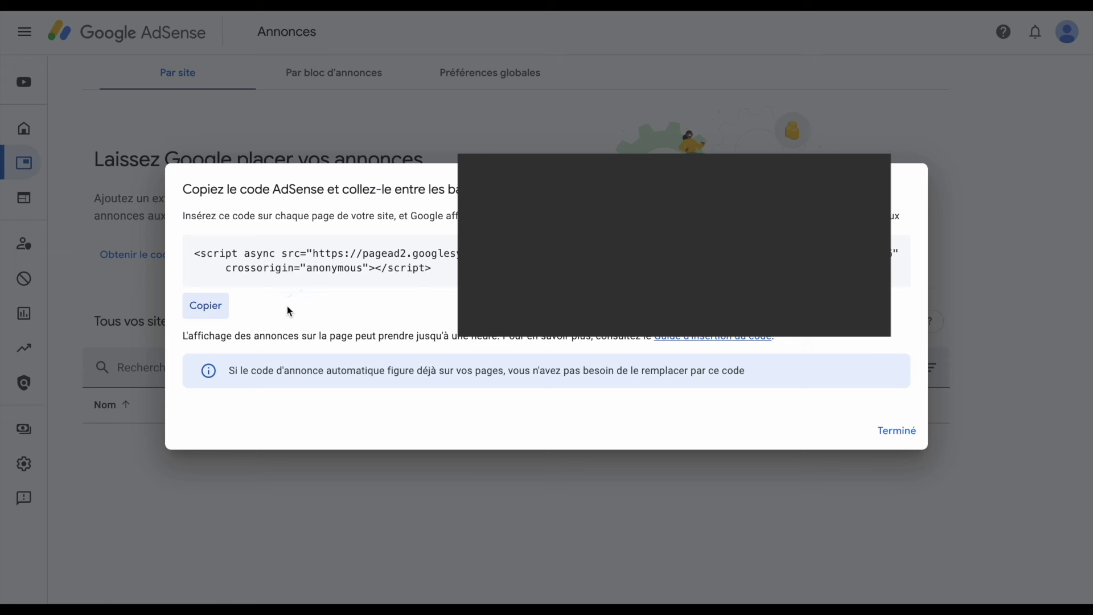
pyautogui.click(215, 308)
pyautogui.click(902, 432)
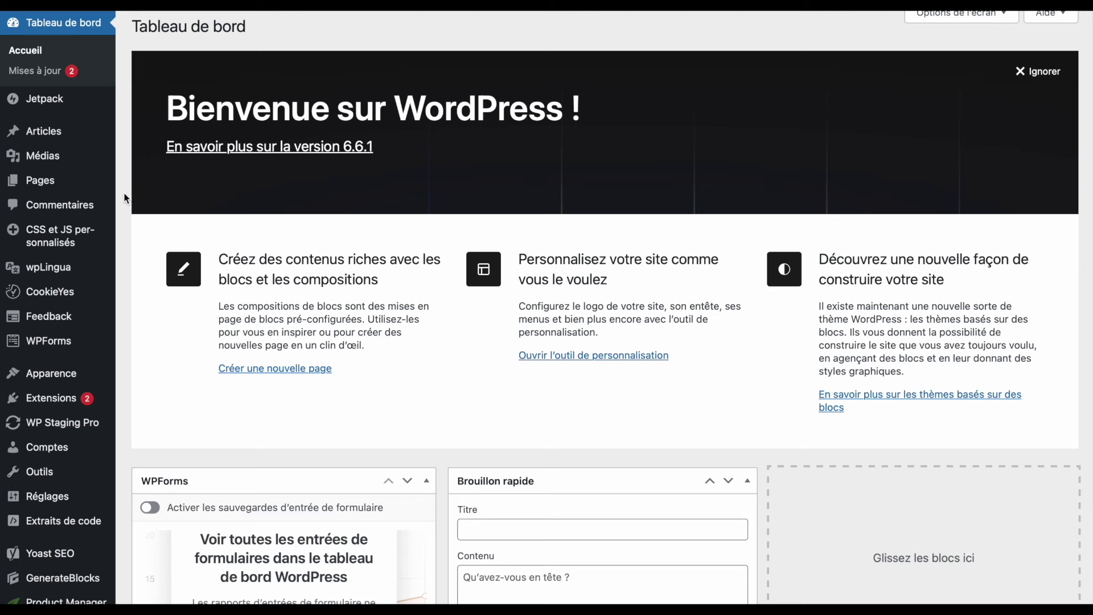
# Step: Switch to the WordPress dashboard and search for the plugin "wpcode" among the extensions to add
pyautogui.moveTo(40, 385)
pyautogui.click(151, 430)
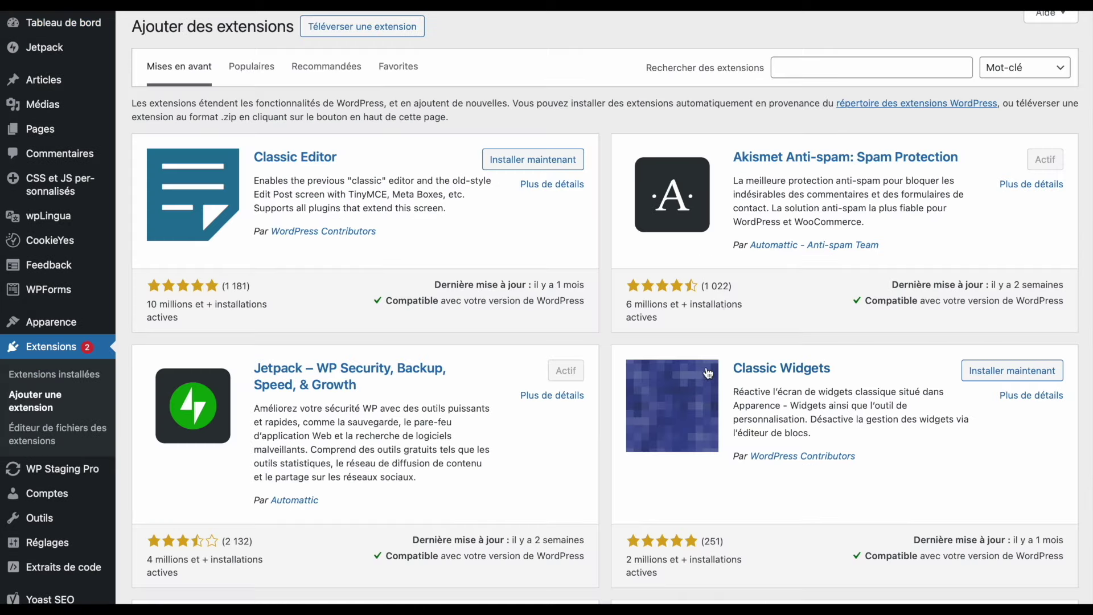
pyautogui.click(830, 68)
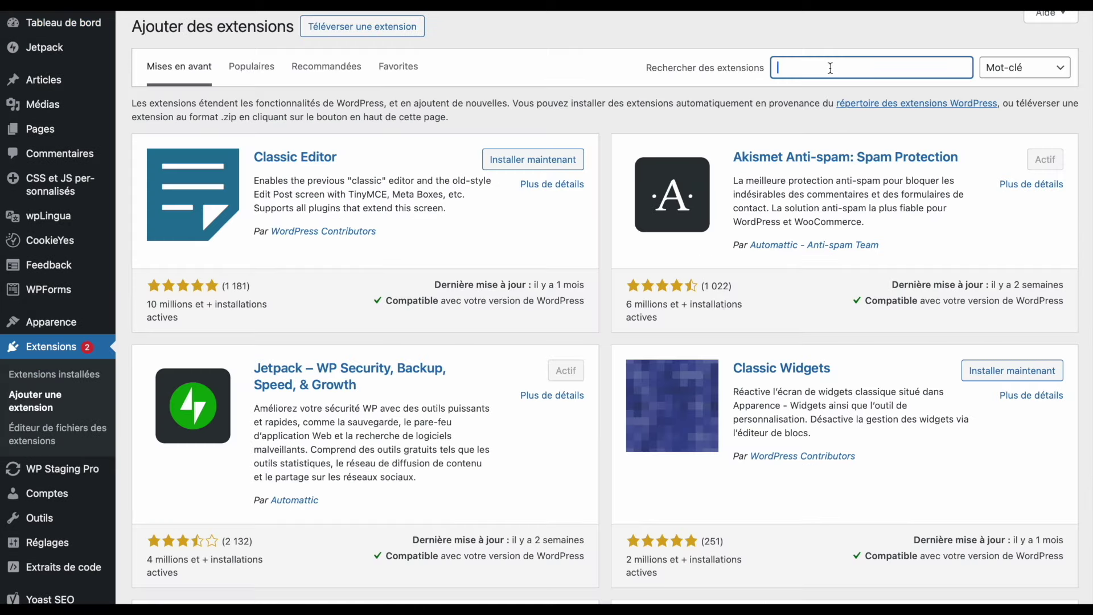
pyautogui.write('wpcode')
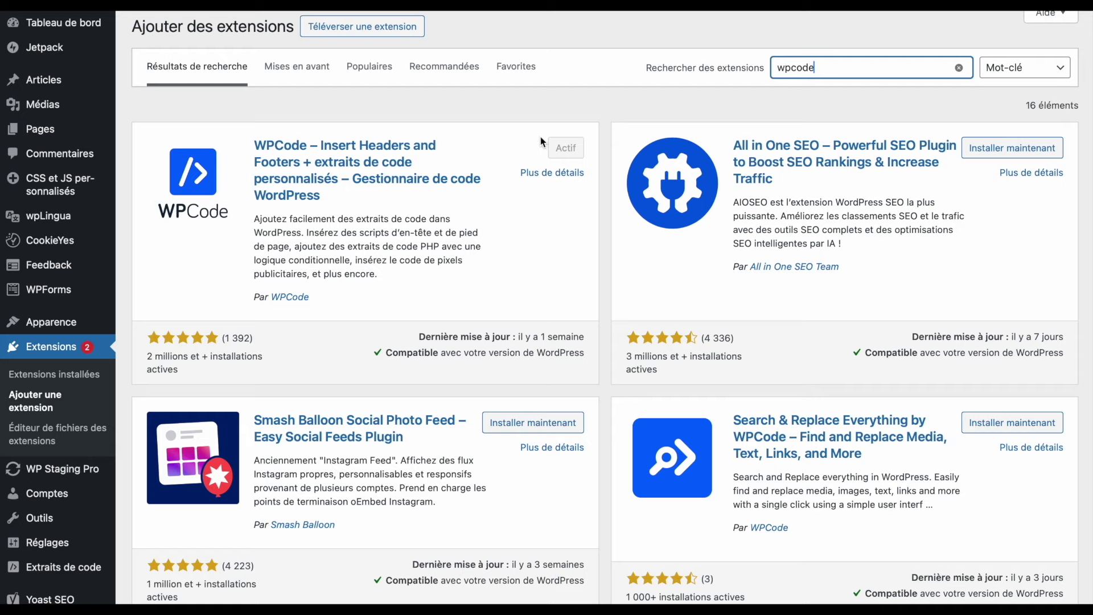
# Step: Open the global header and footer settings (En-tête et pied de page) of the code snippets plugin at the header script area
pyautogui.scroll(-2, 49, 347)
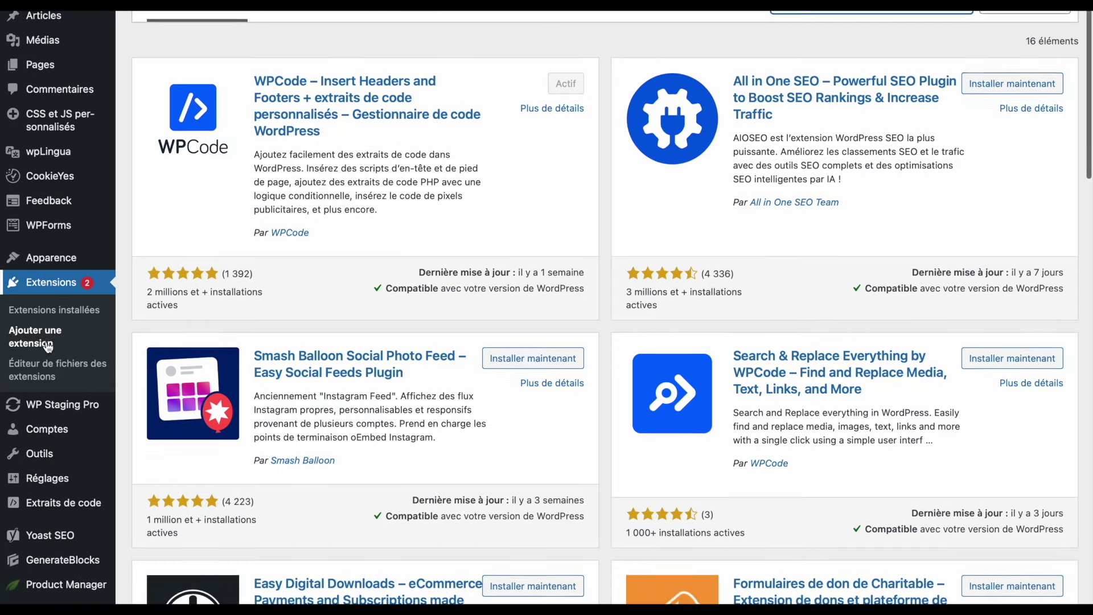
pyautogui.scroll(-2, 49, 348)
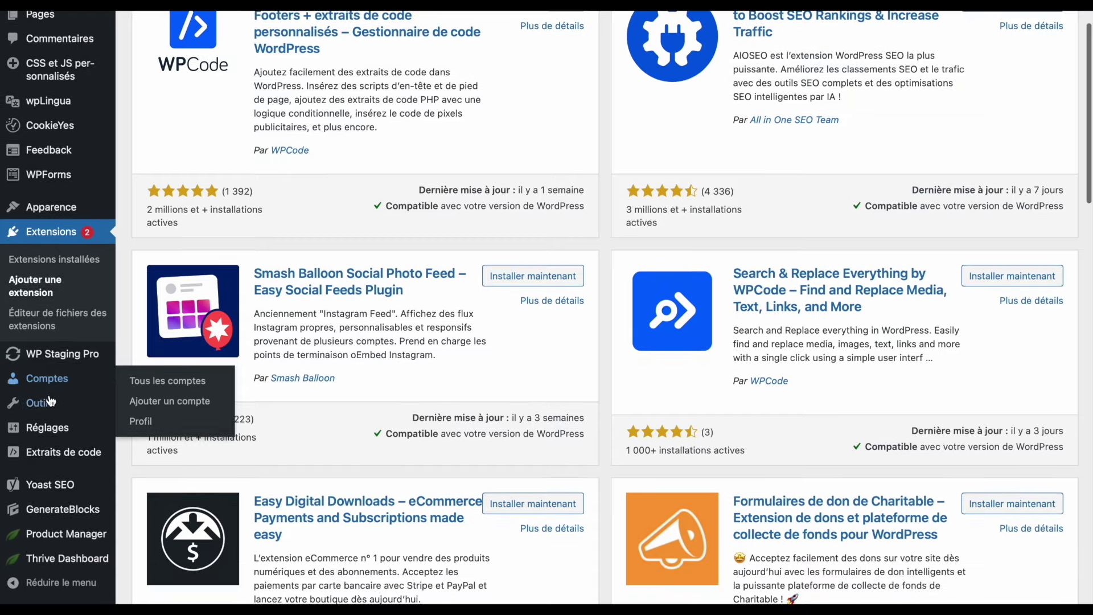
pyautogui.moveTo(41, 455)
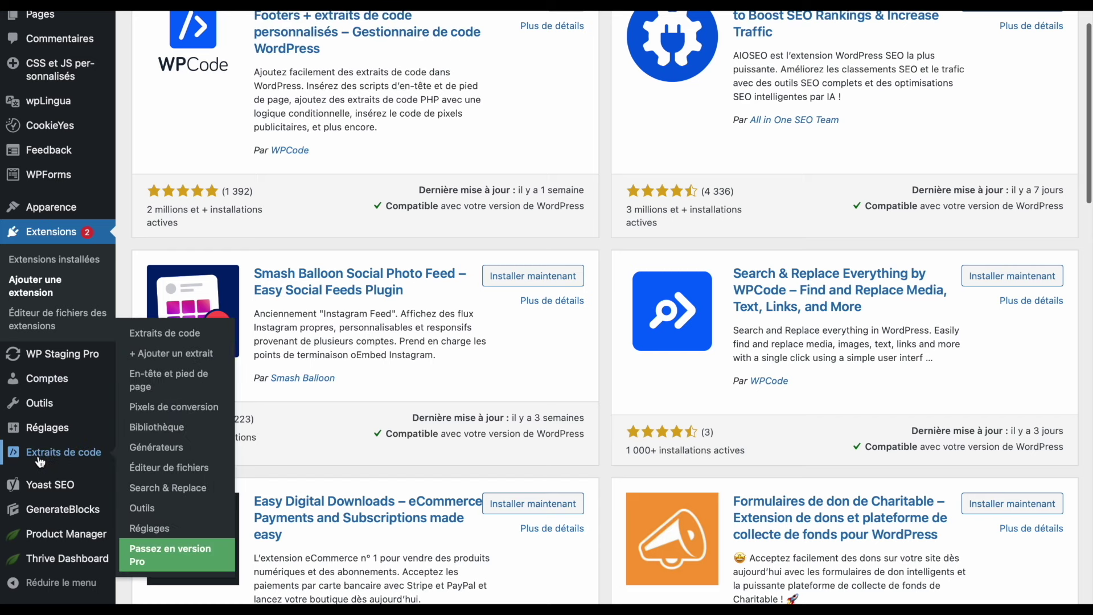
pyautogui.click(151, 383)
pyautogui.scroll(-3, 151, 383)
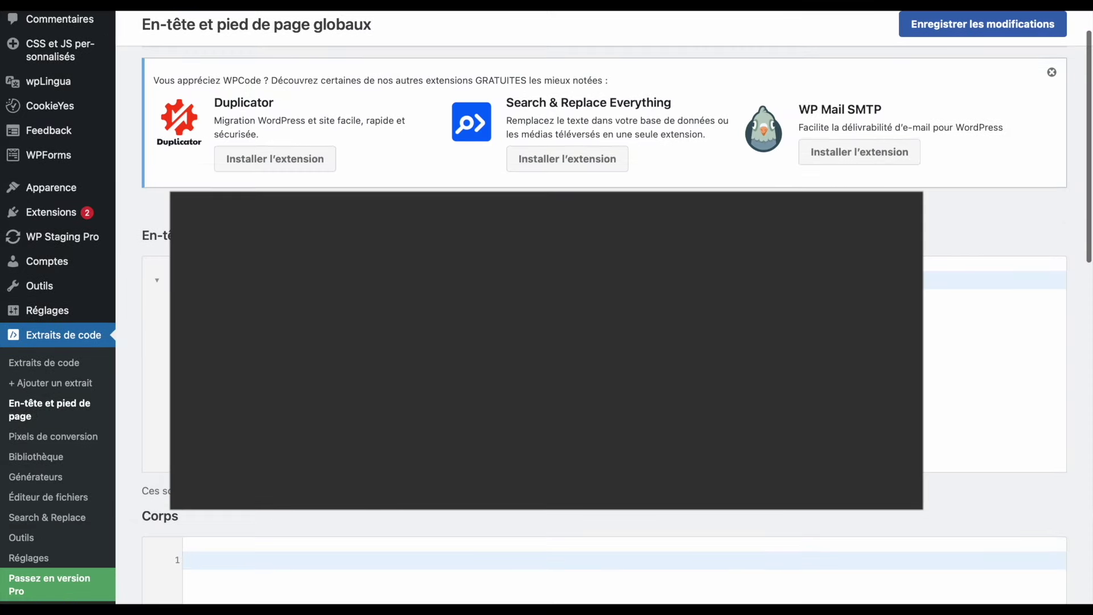
pyautogui.scroll(-1, 547, 307)
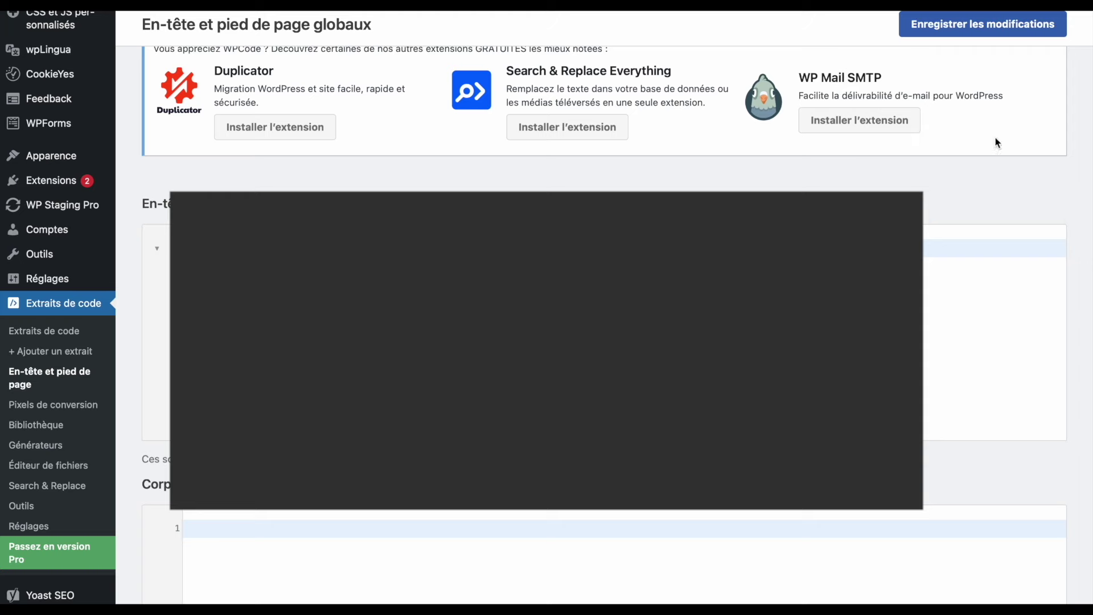
pyautogui.scroll(2, 995, 142)
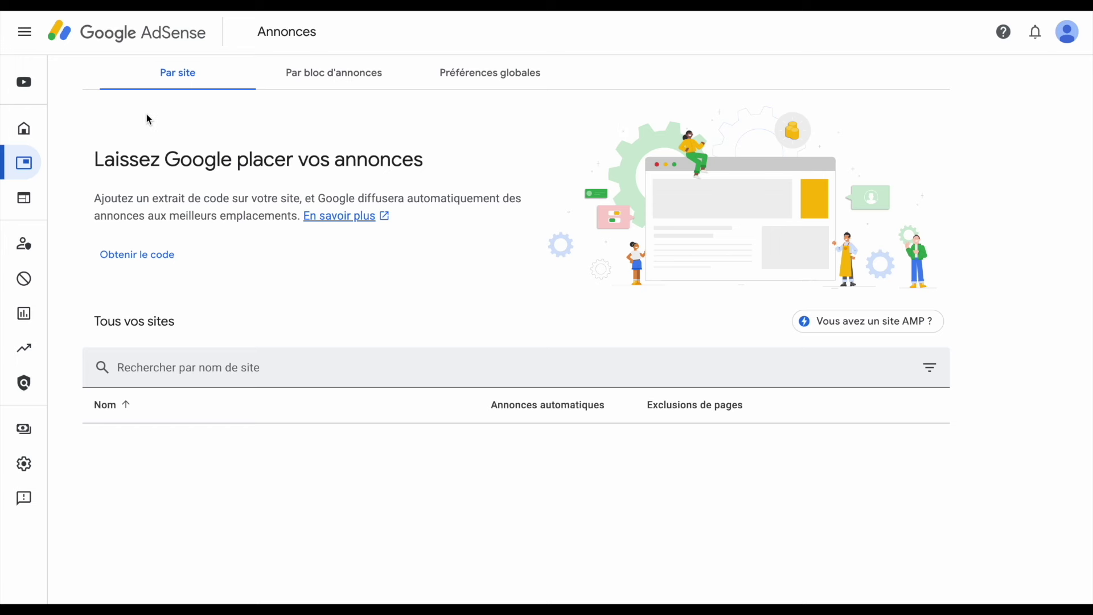
# Step: Switch to Google AdSense, check the approval status in the Sites list and return to the Annonces page
pyautogui.moveTo(28, 196)
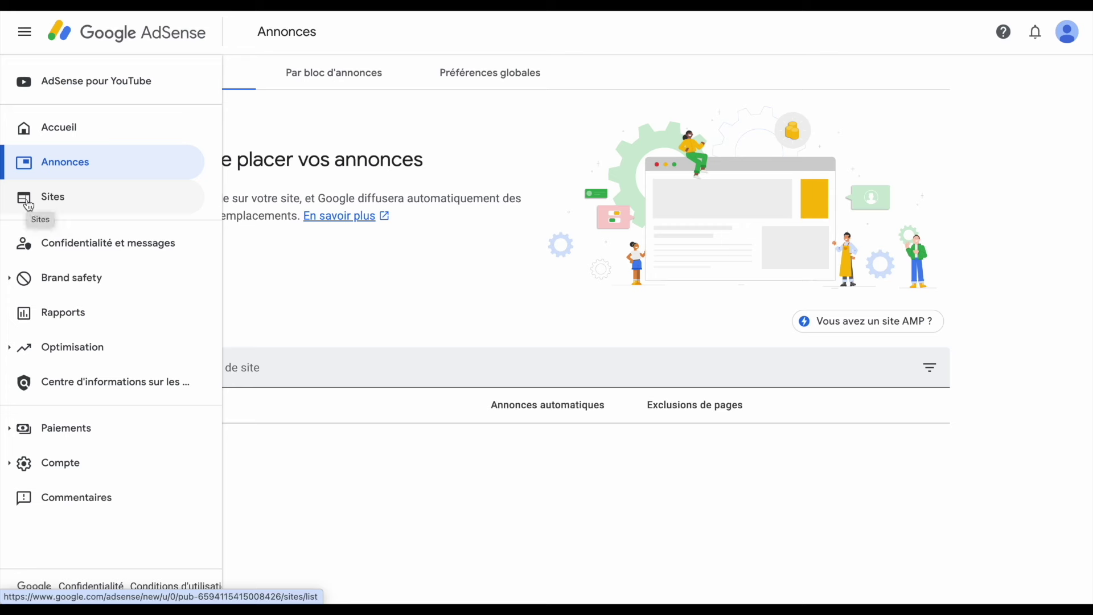
pyautogui.click(28, 204)
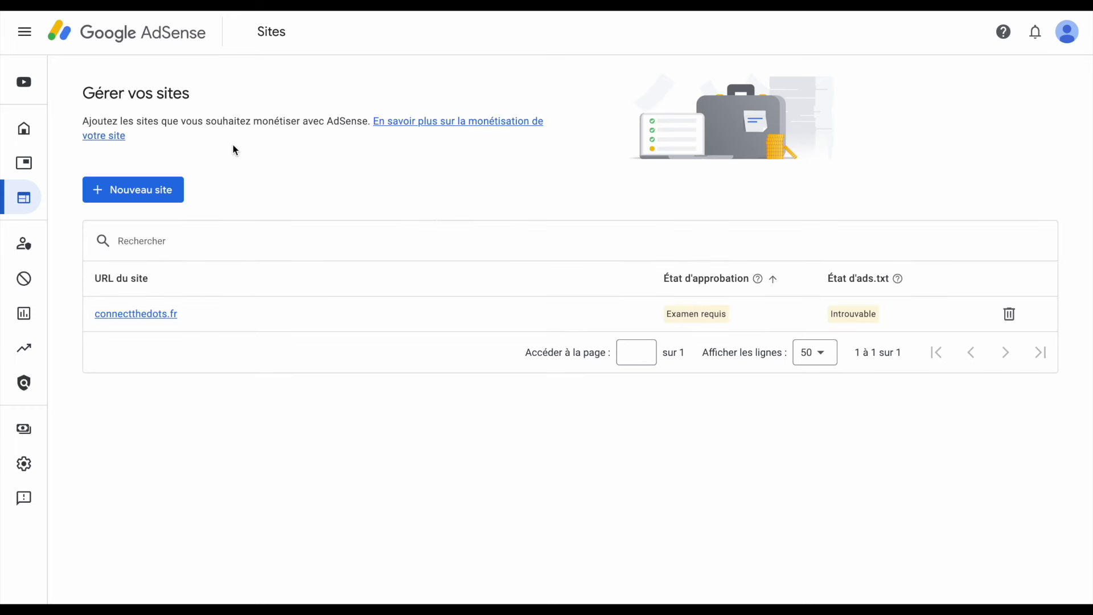
pyautogui.moveTo(34, 163)
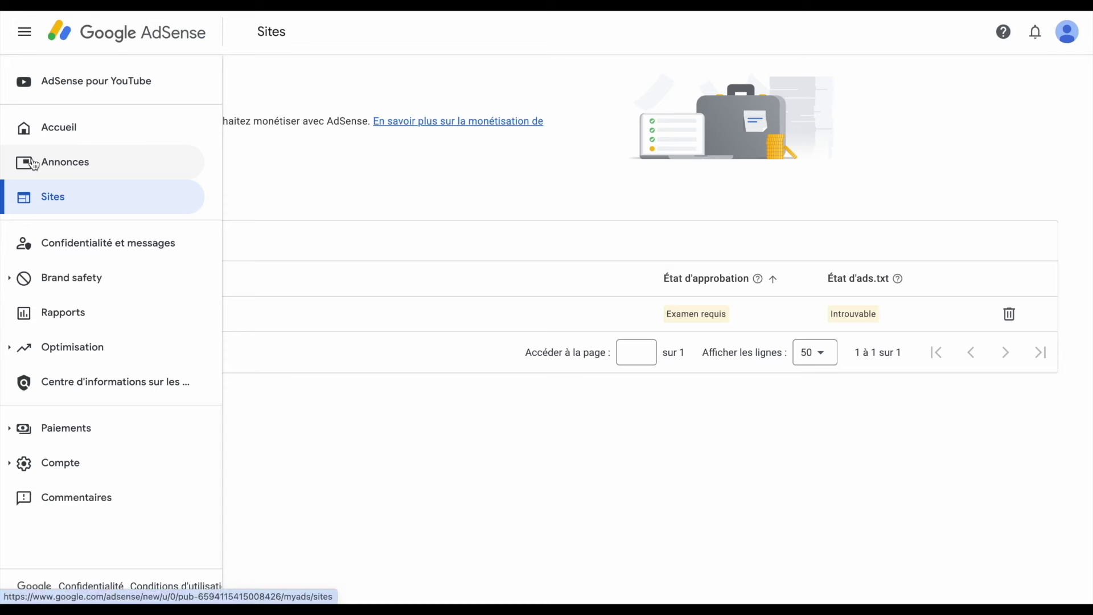
pyautogui.click(35, 165)
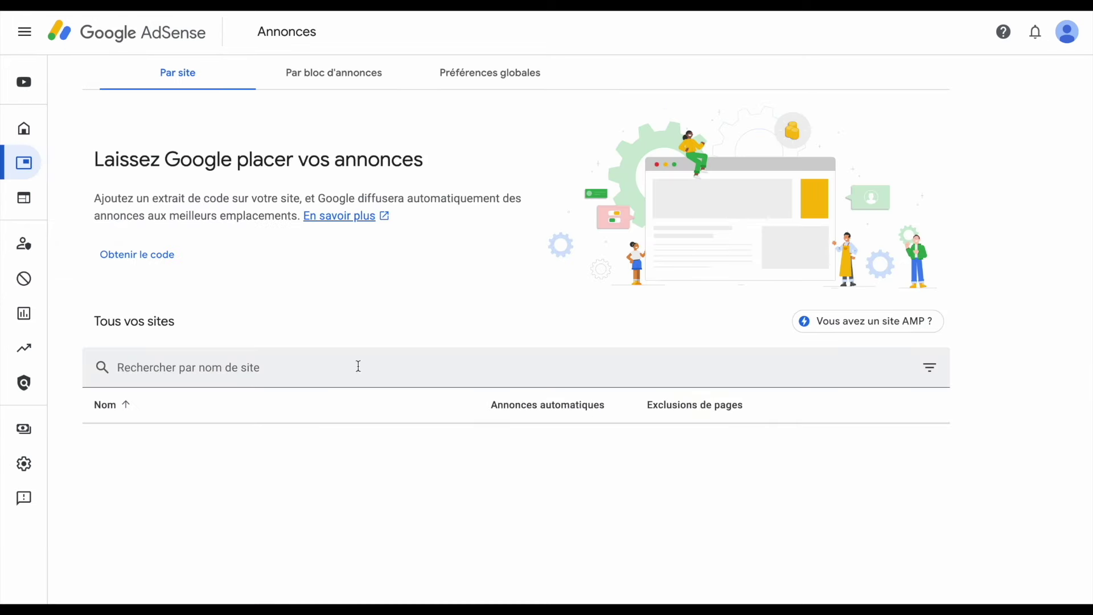